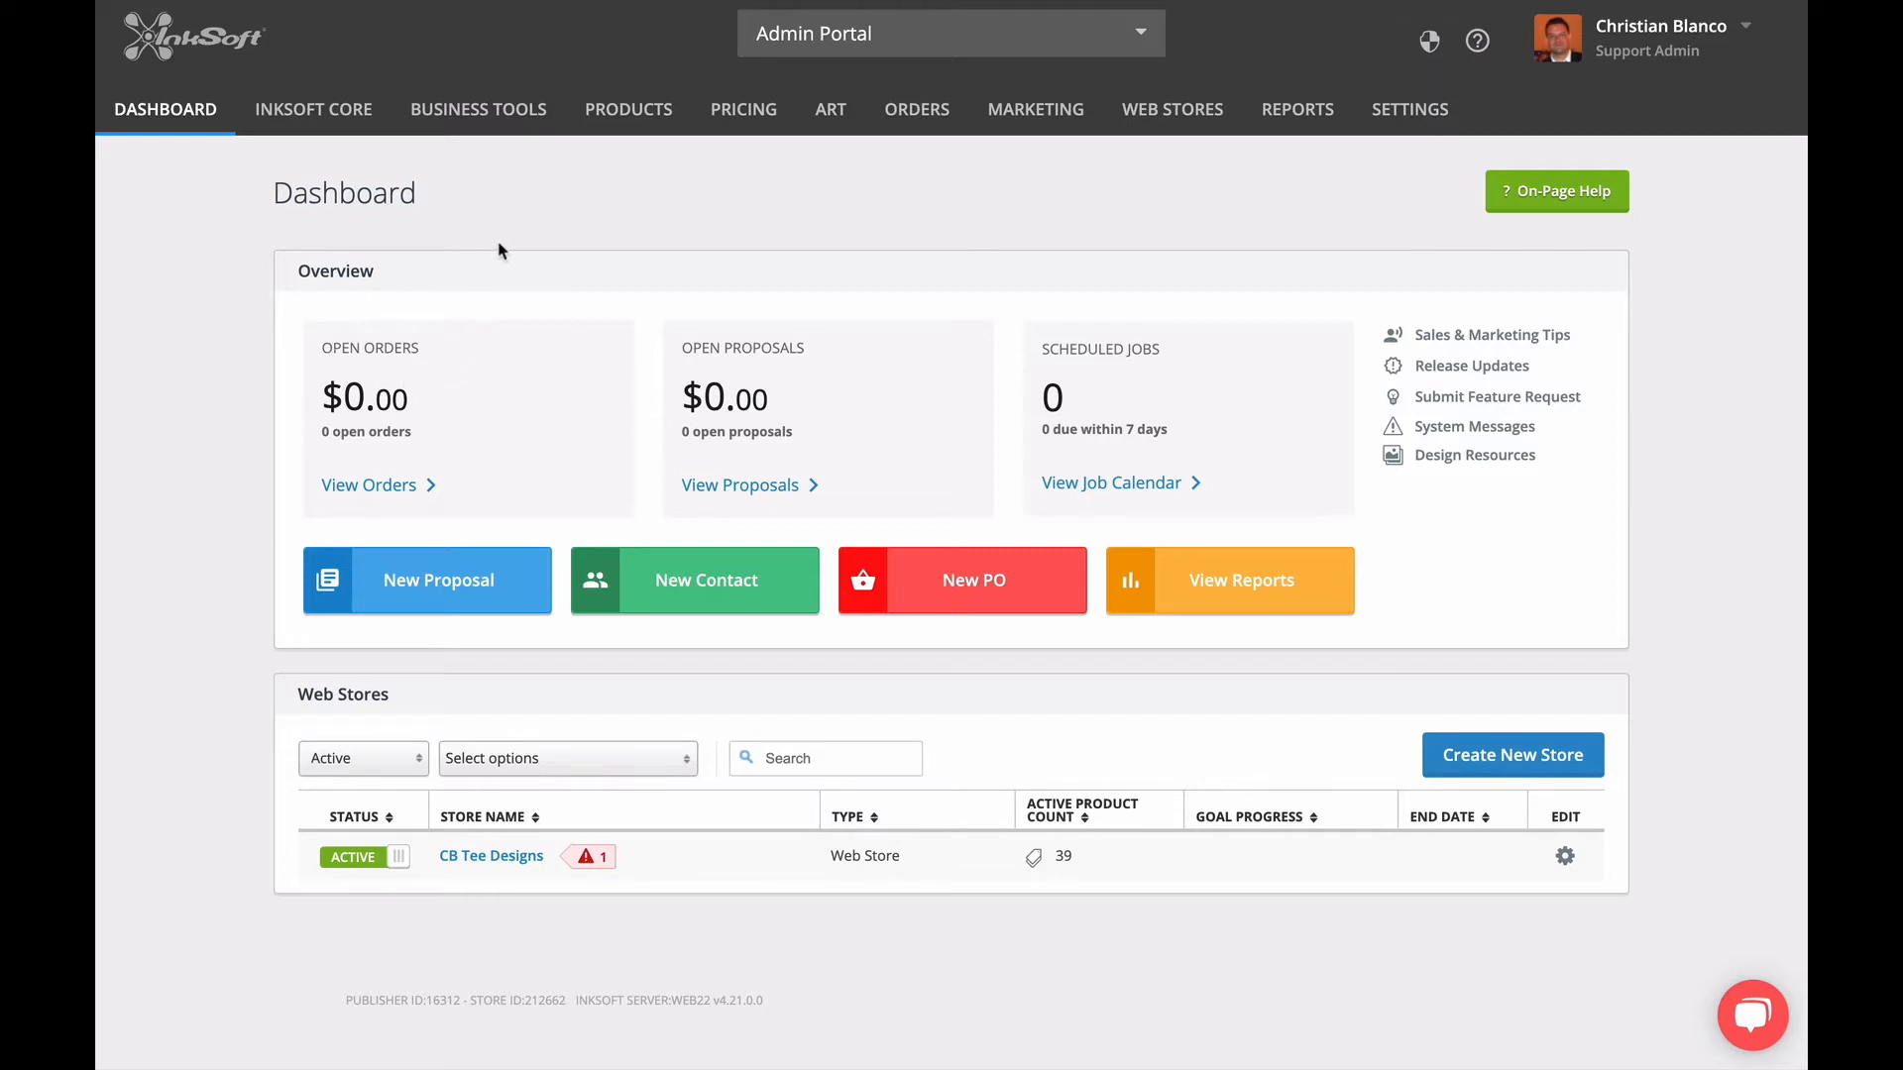
Go to adding a product from a supplier catalog and review which supplier catalogs are available.
{"action": "mouse_move", "coordinate": [625, 123]}
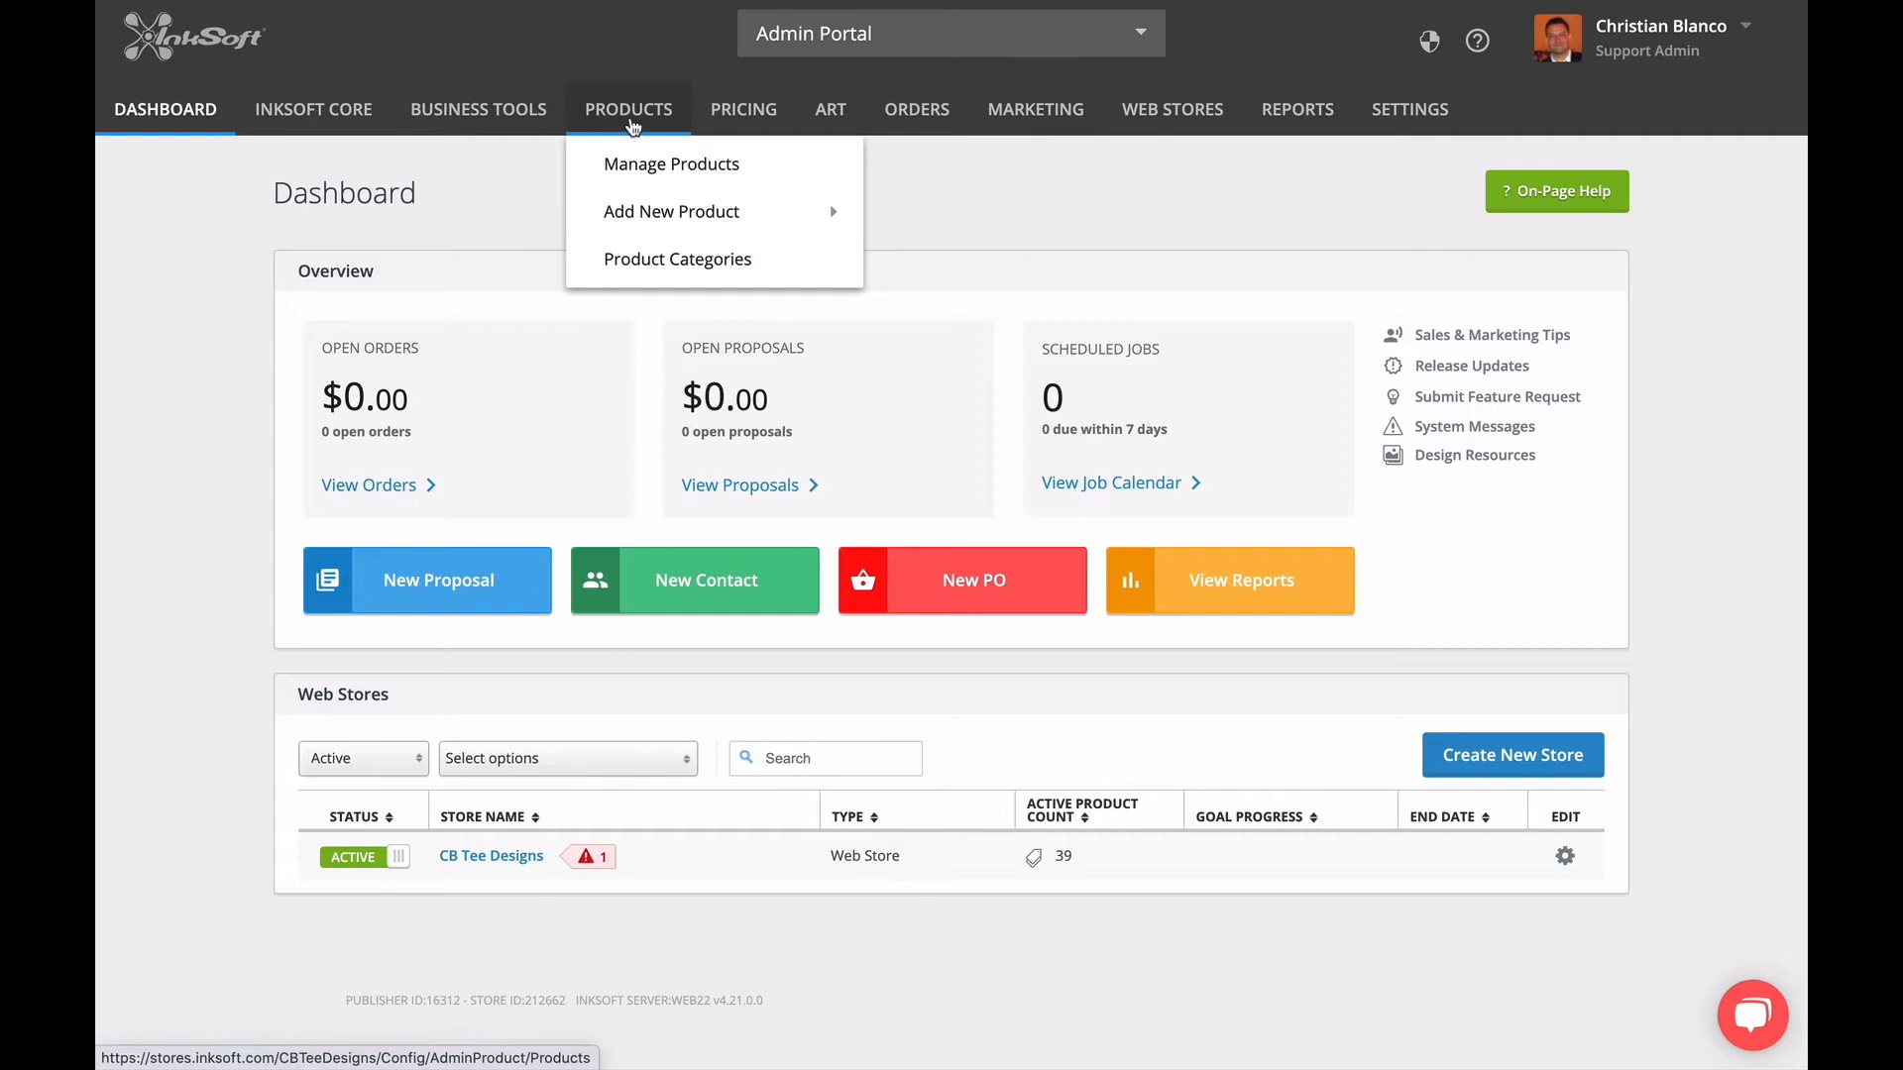
{"action": "mouse_move", "coordinate": [633, 218]}
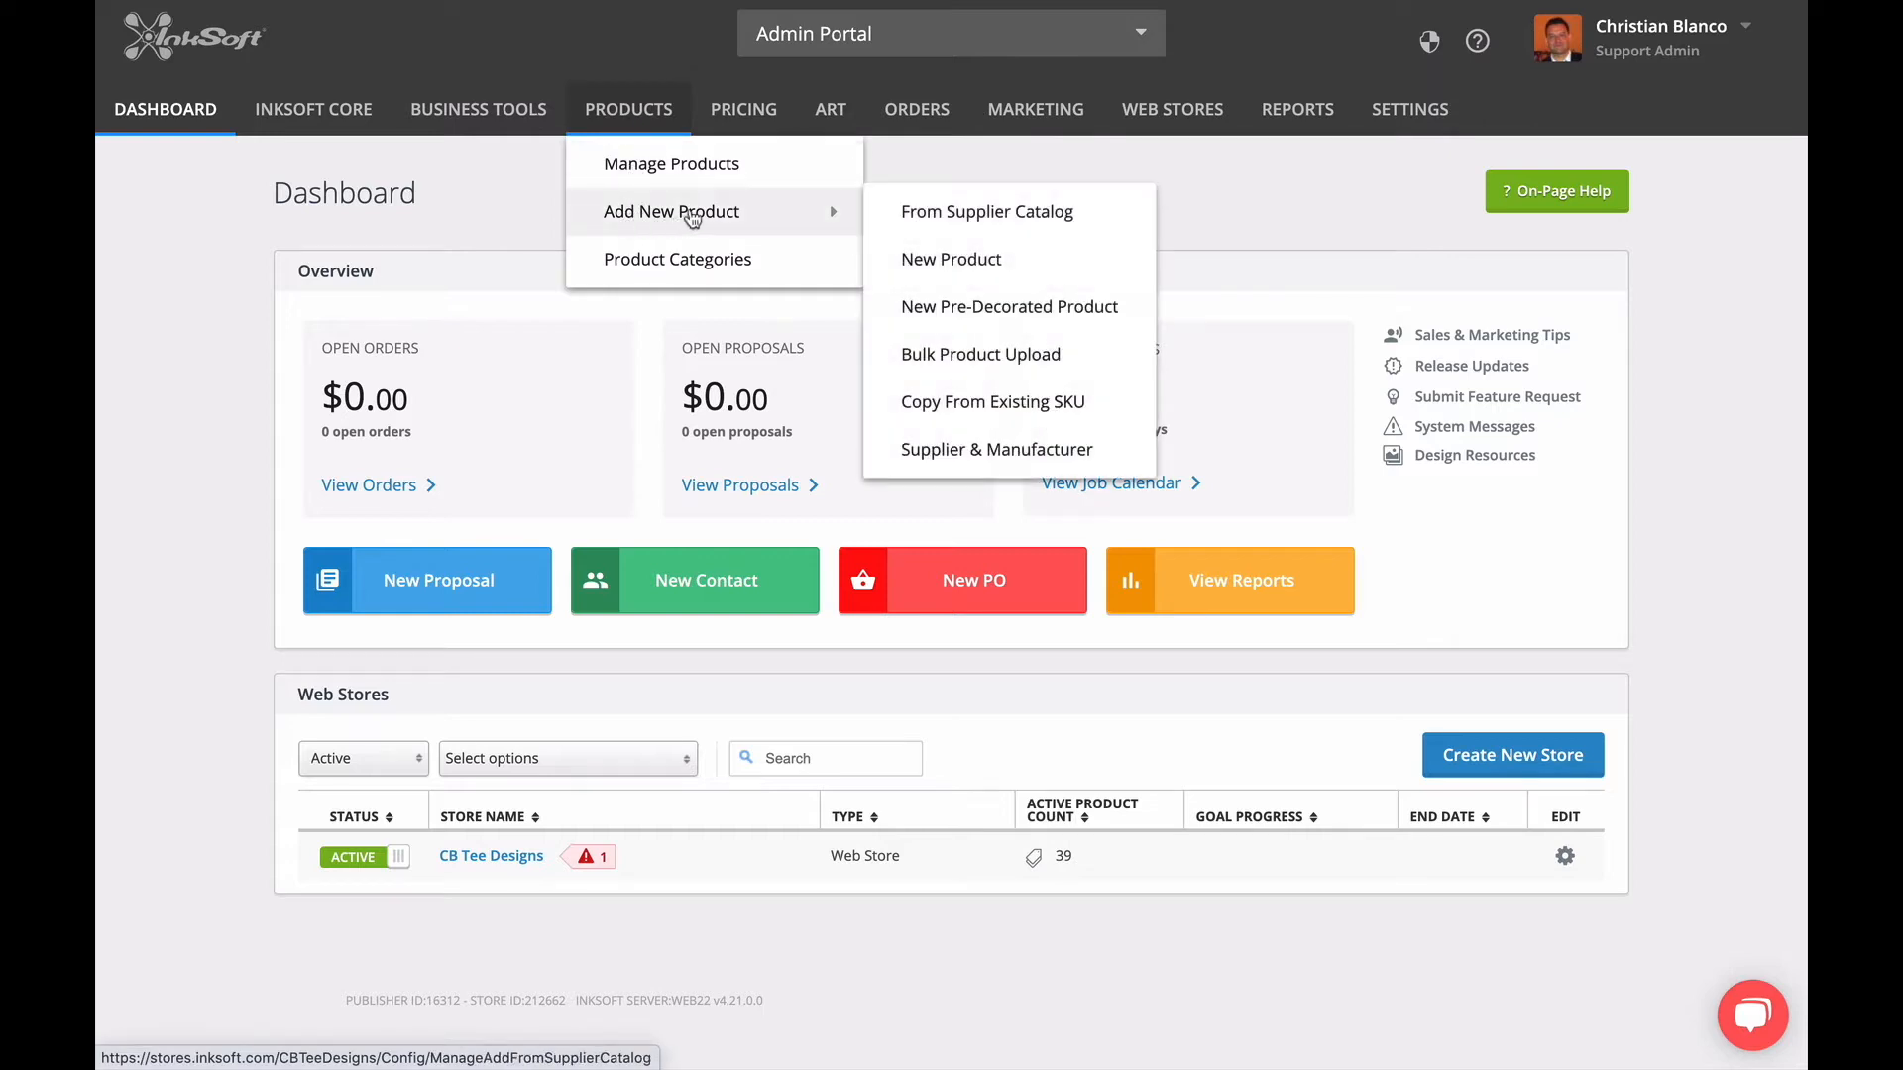
{"action": "left_click", "coordinate": [917, 224]}
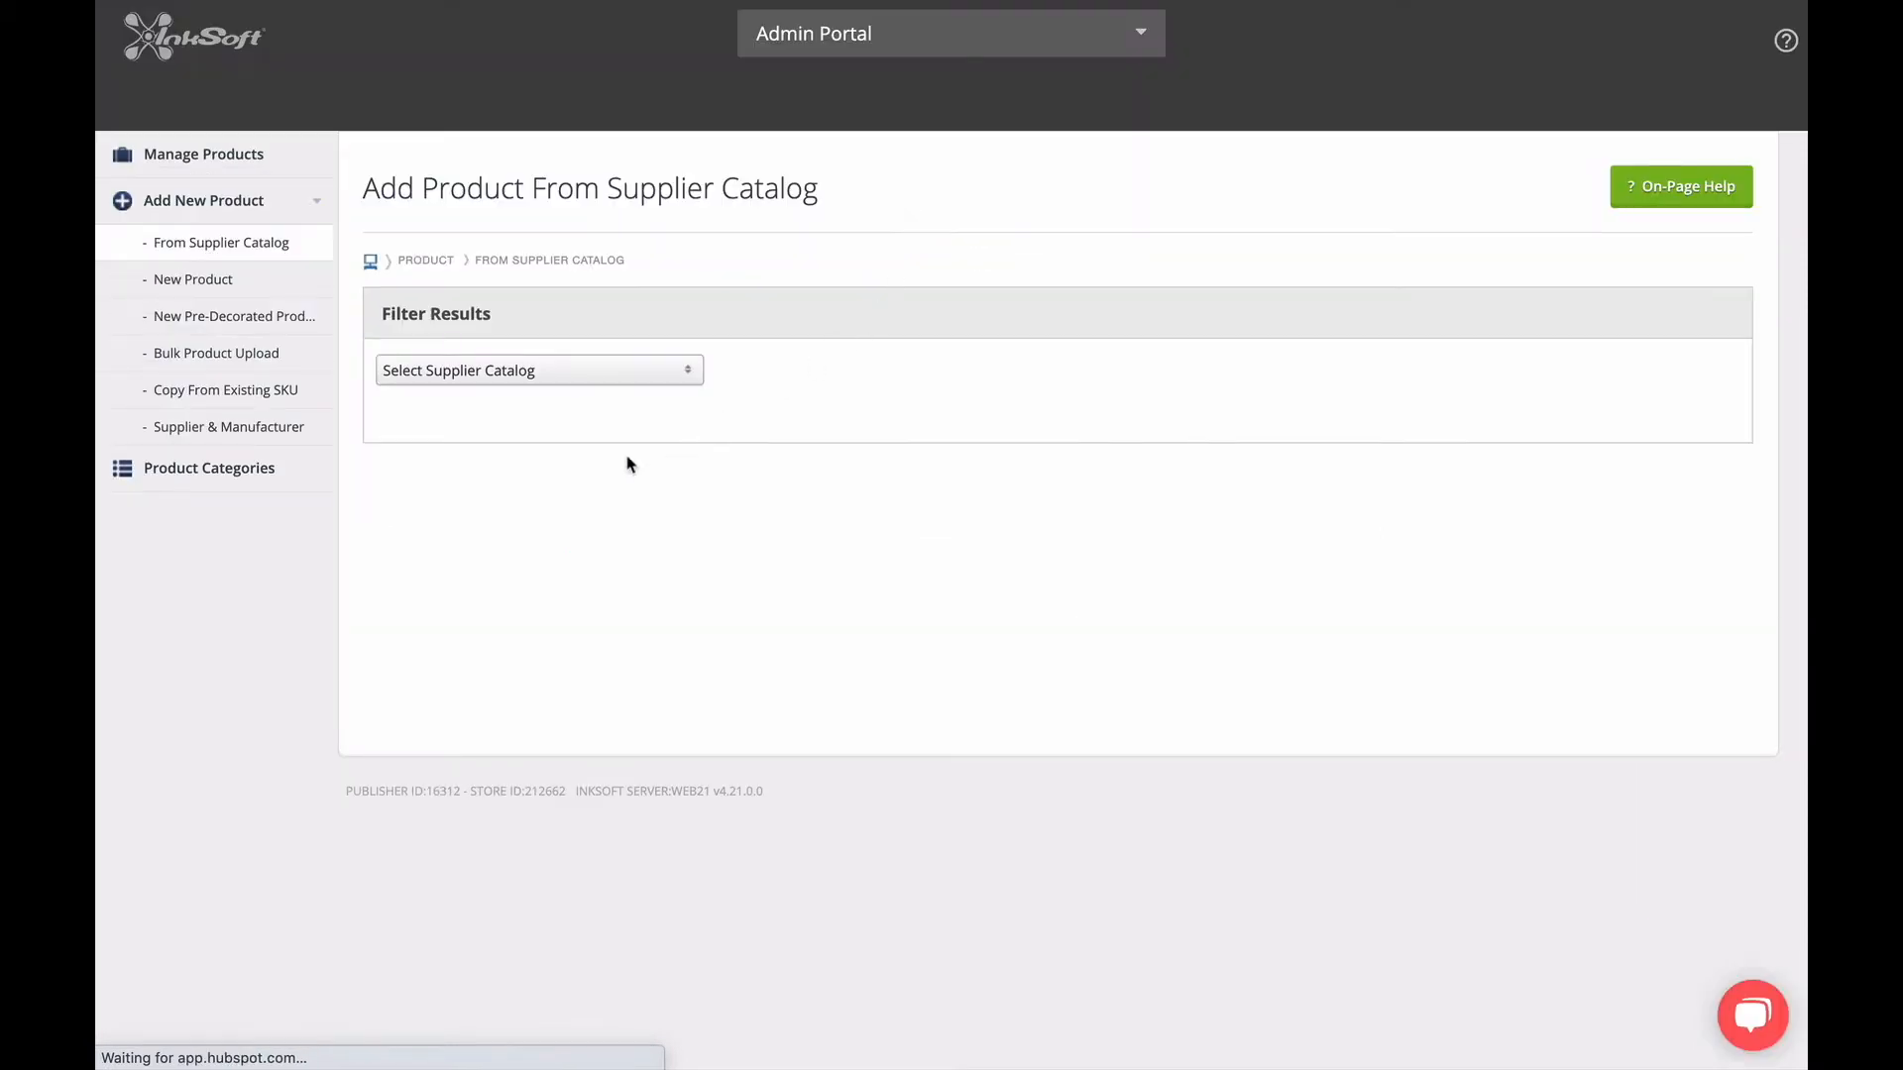
{"action": "left_click", "coordinate": [543, 375]}
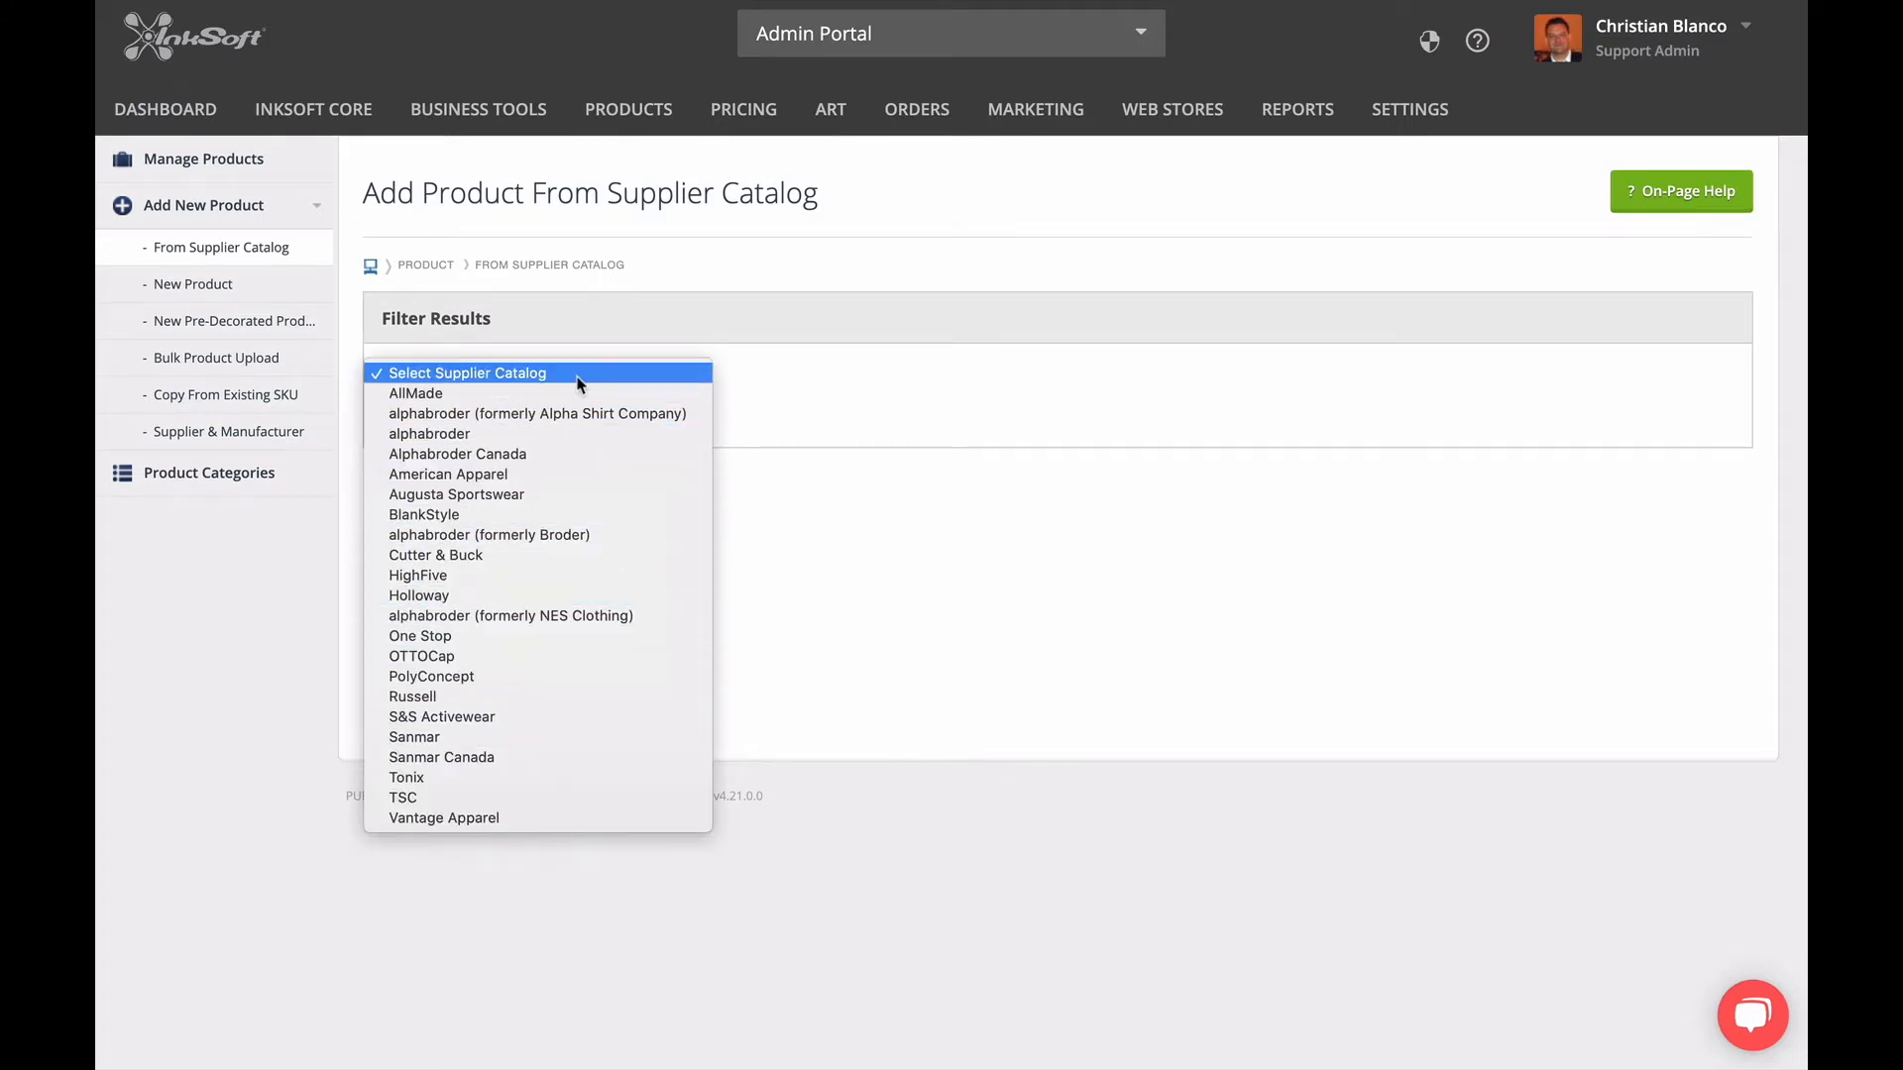
{"action": "left_click", "coordinate": [712, 389]}
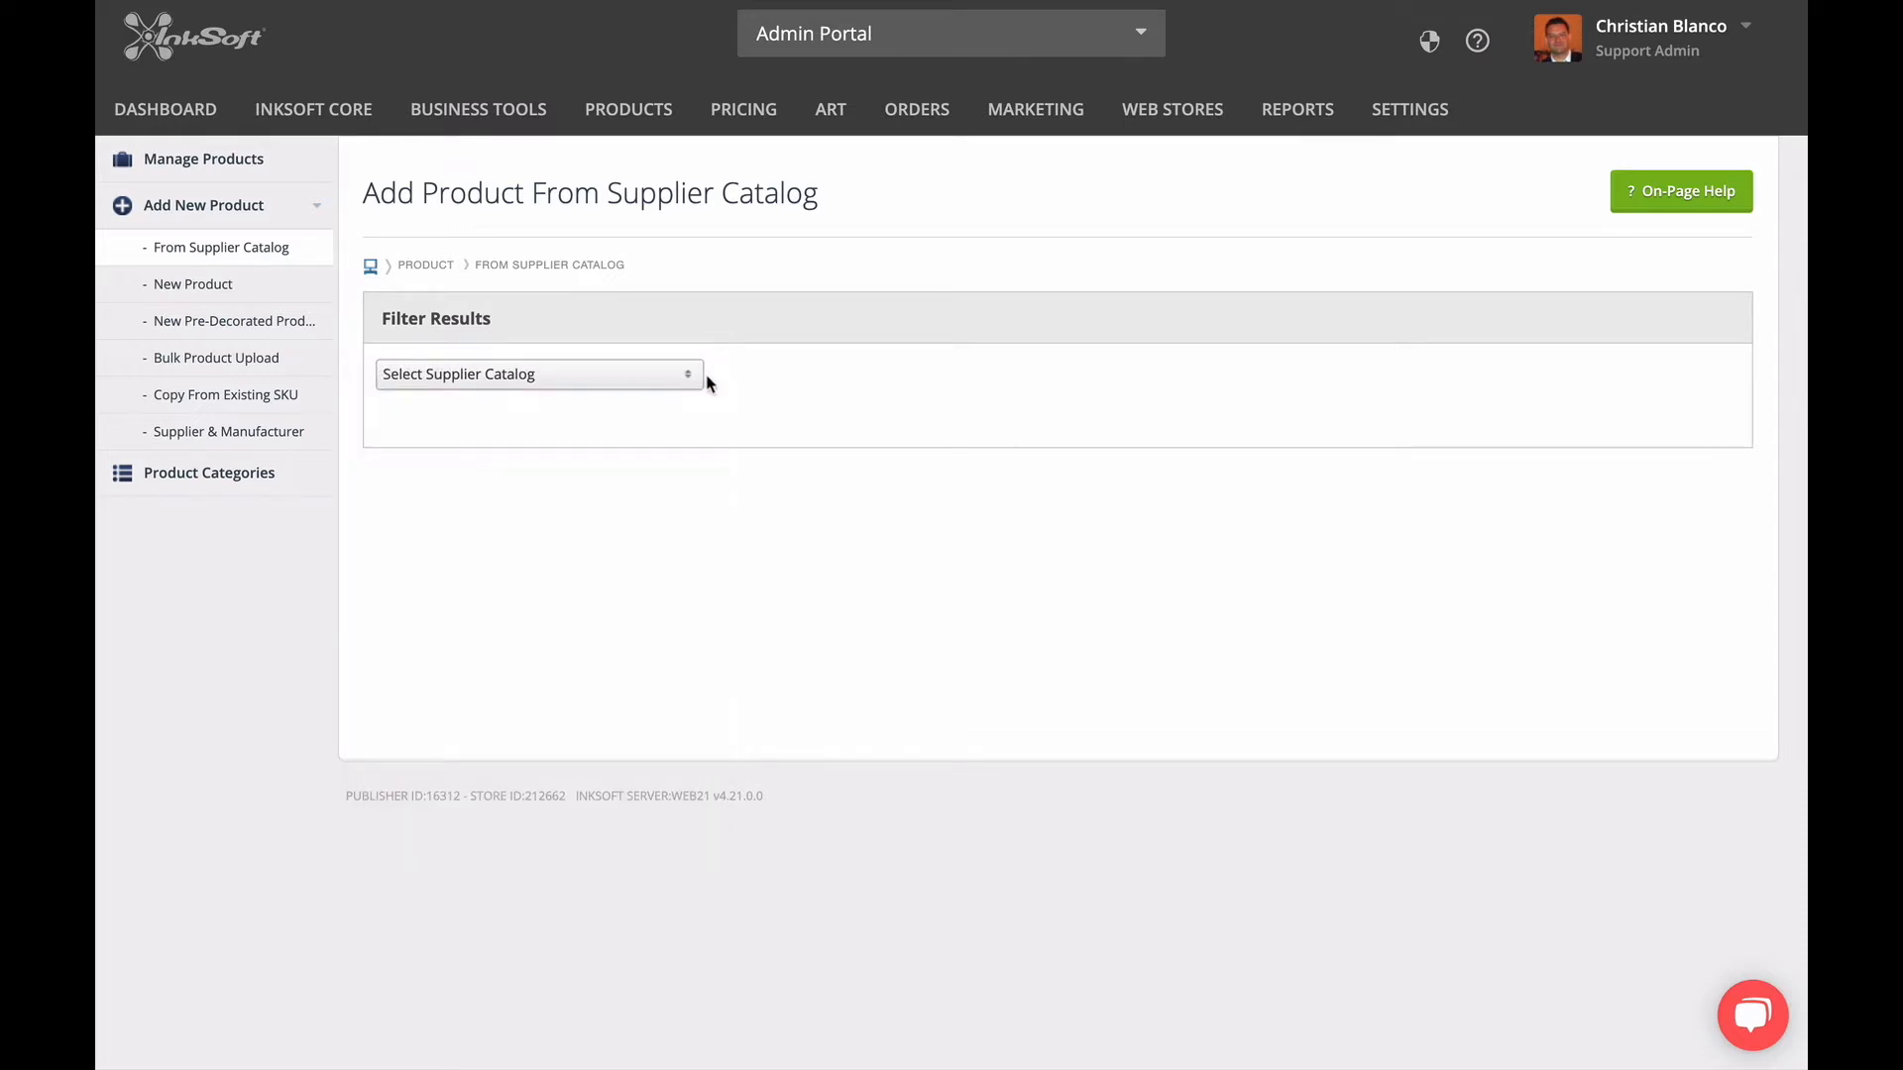
Go to product management and filter the product list by supplier, including all listed suppliers.
{"action": "mouse_move", "coordinate": [651, 129]}
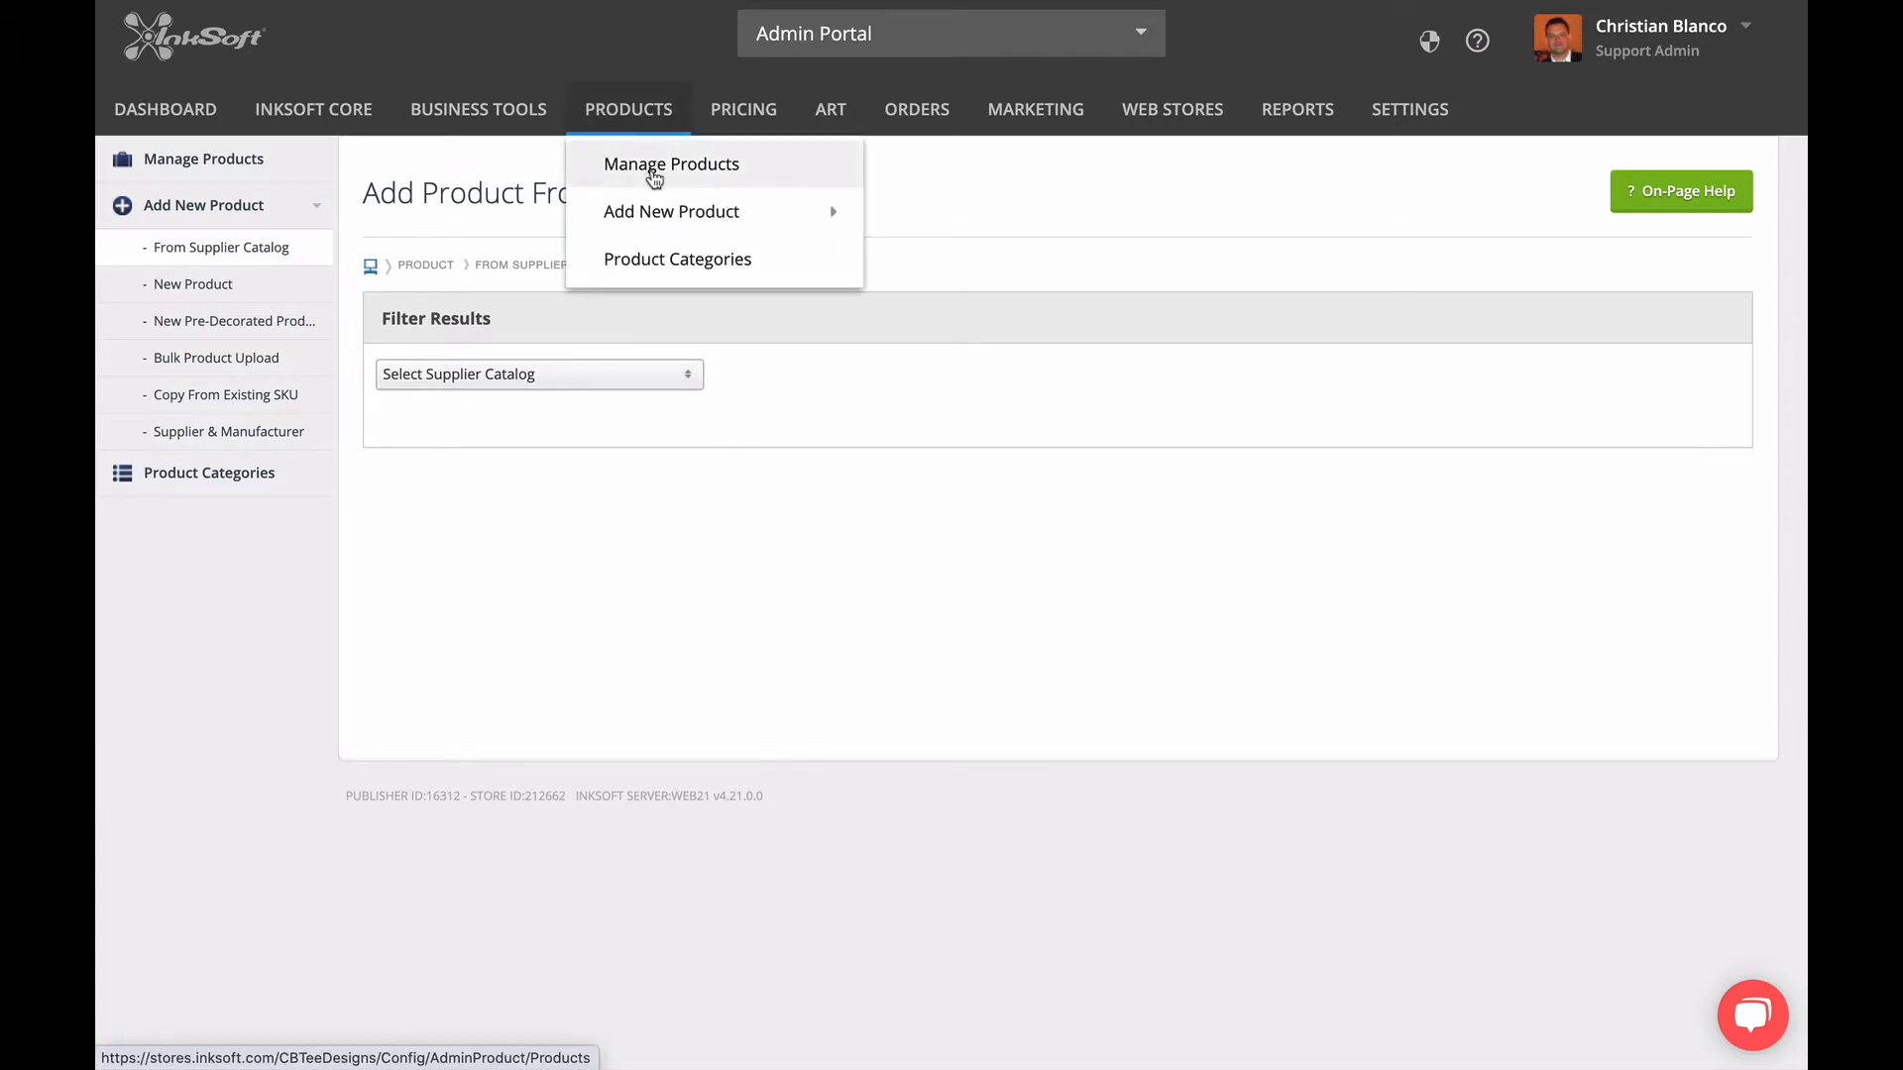
{"action": "left_click", "coordinate": [653, 176]}
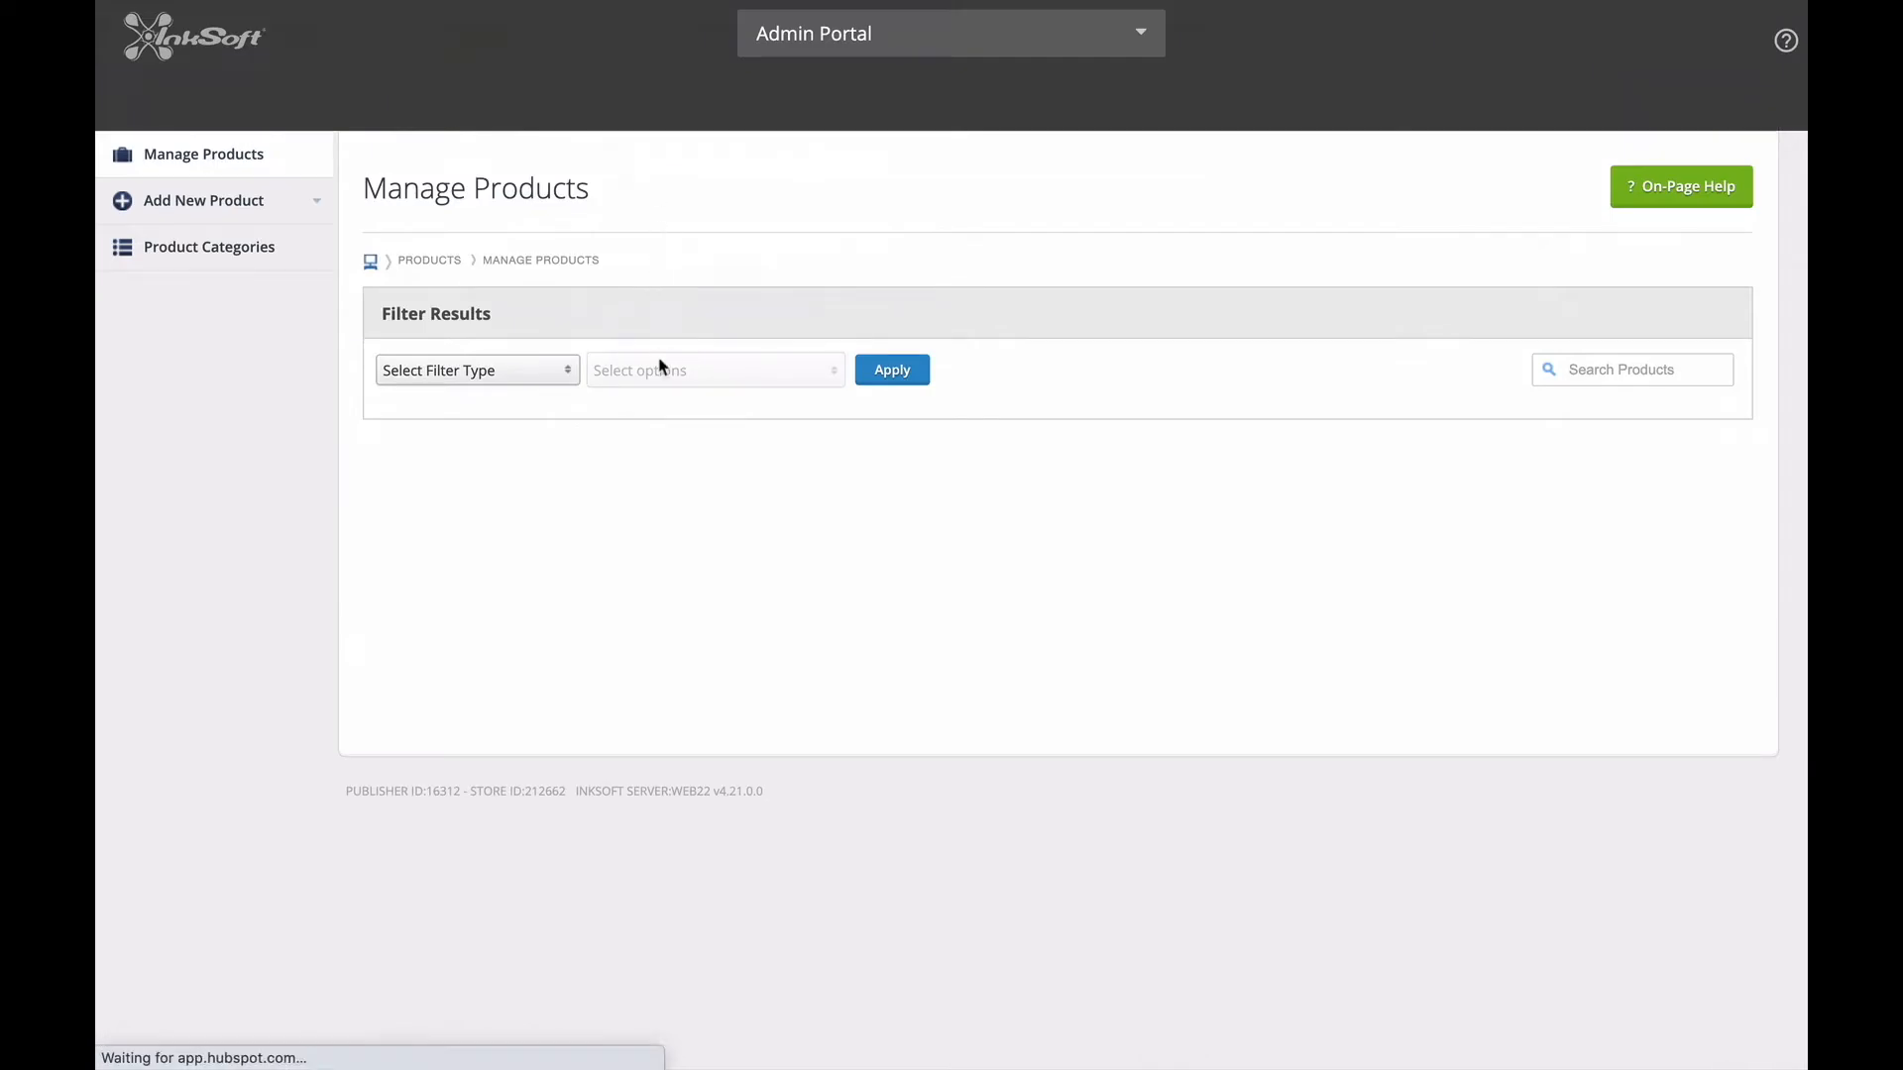
{"action": "left_click", "coordinate": [495, 380]}
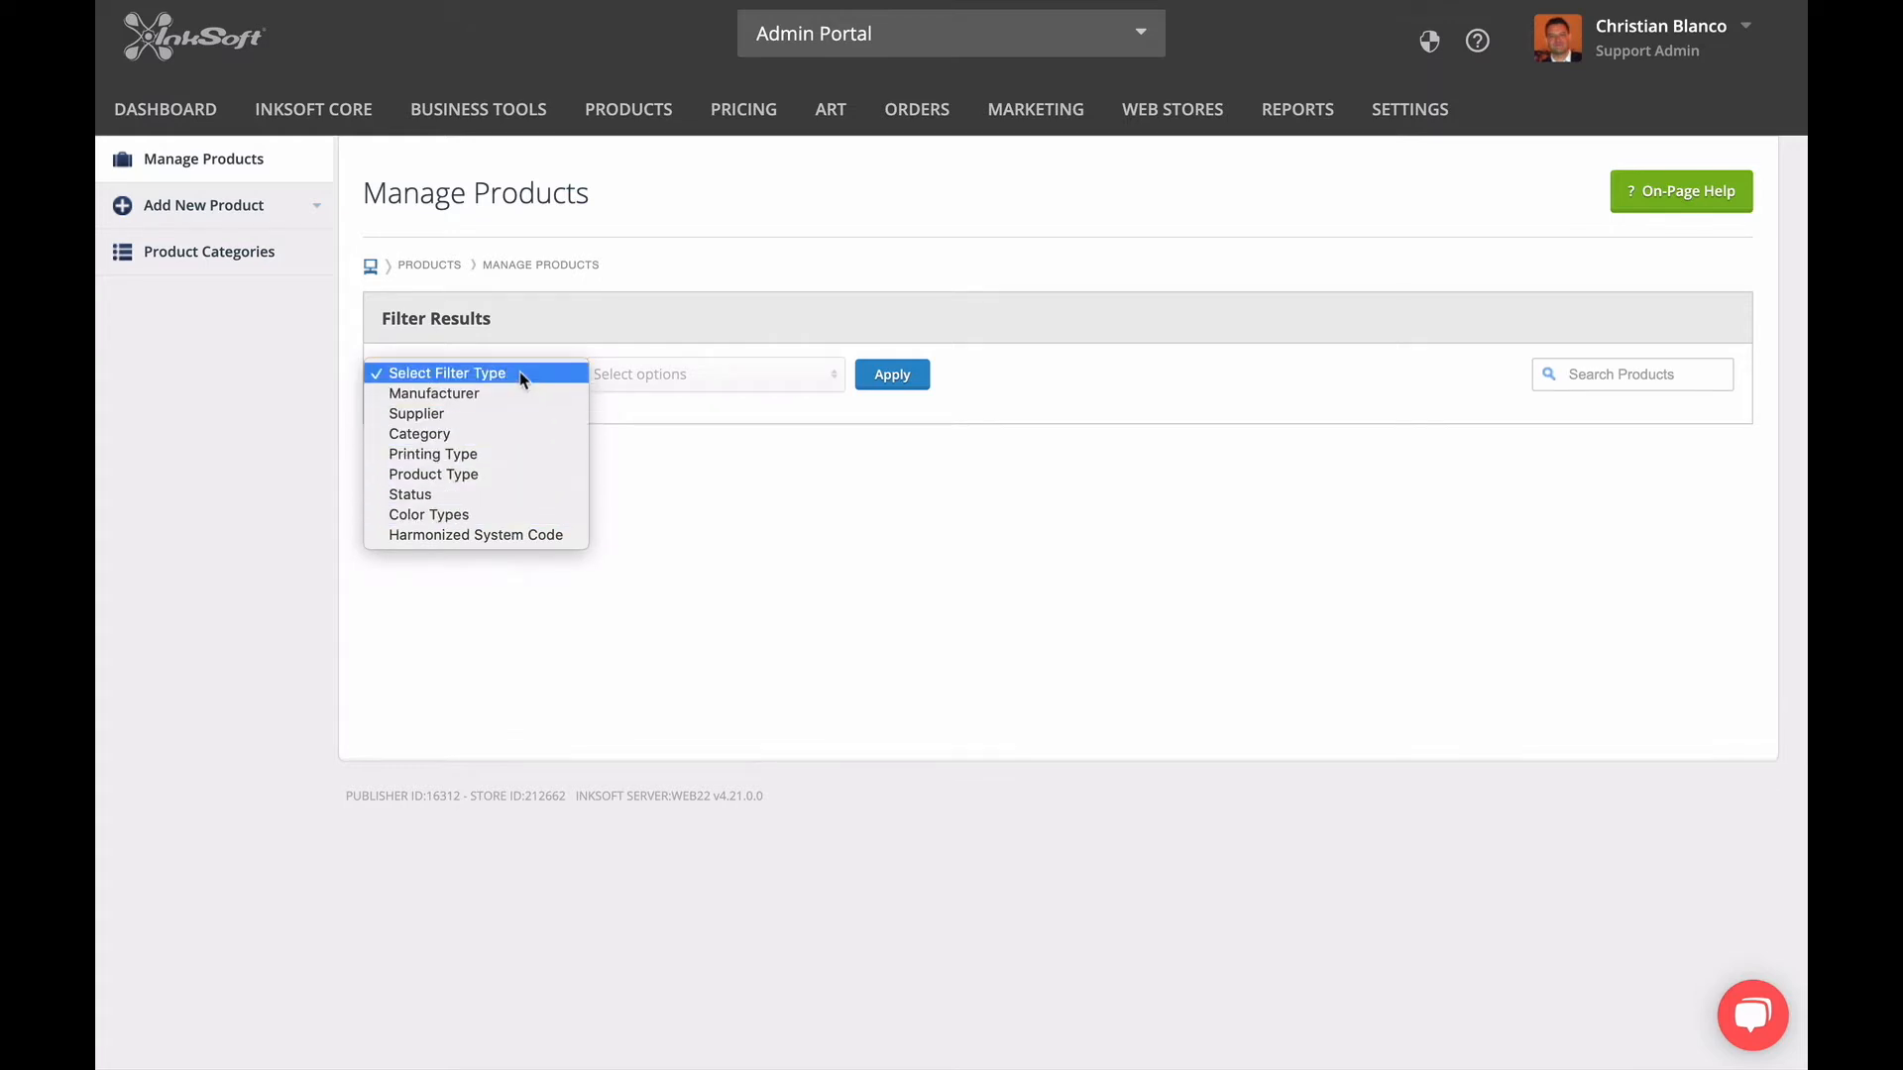
{"action": "left_click", "coordinate": [495, 414]}
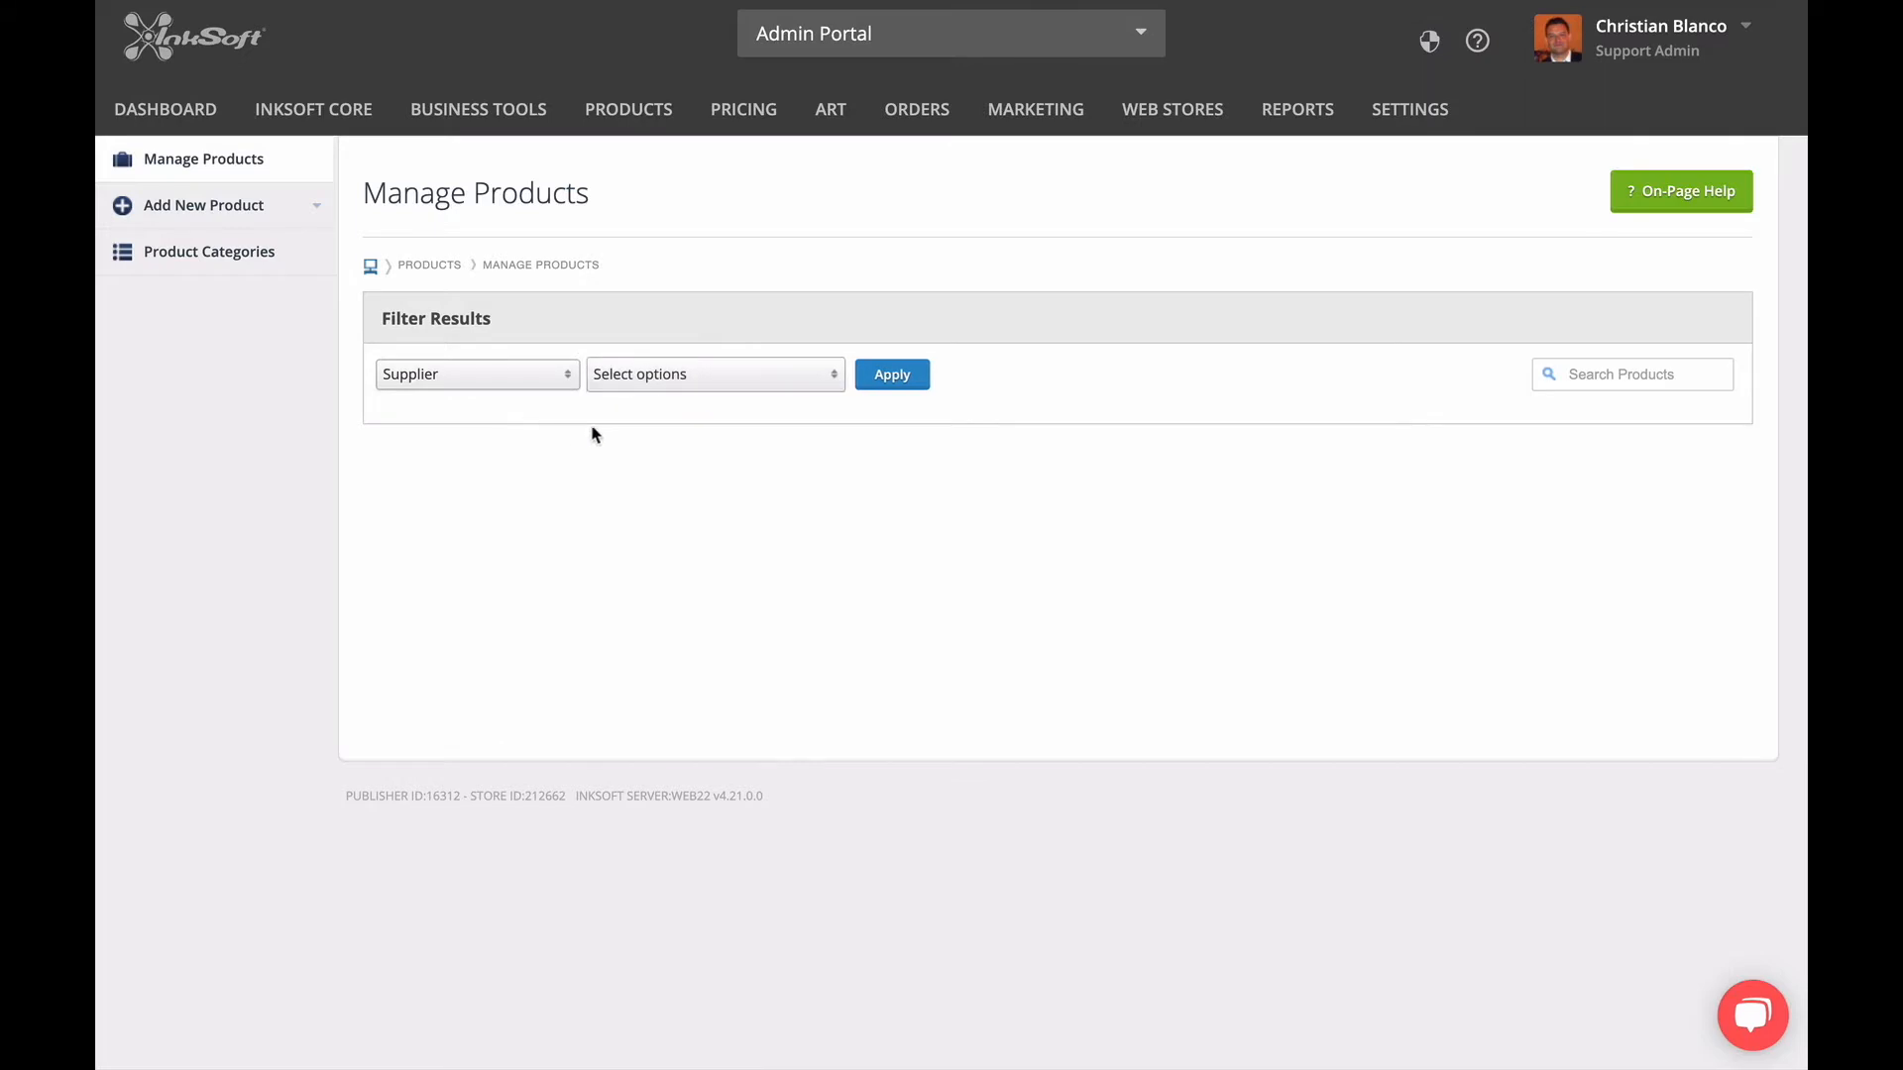
{"action": "left_click", "coordinate": [738, 387]}
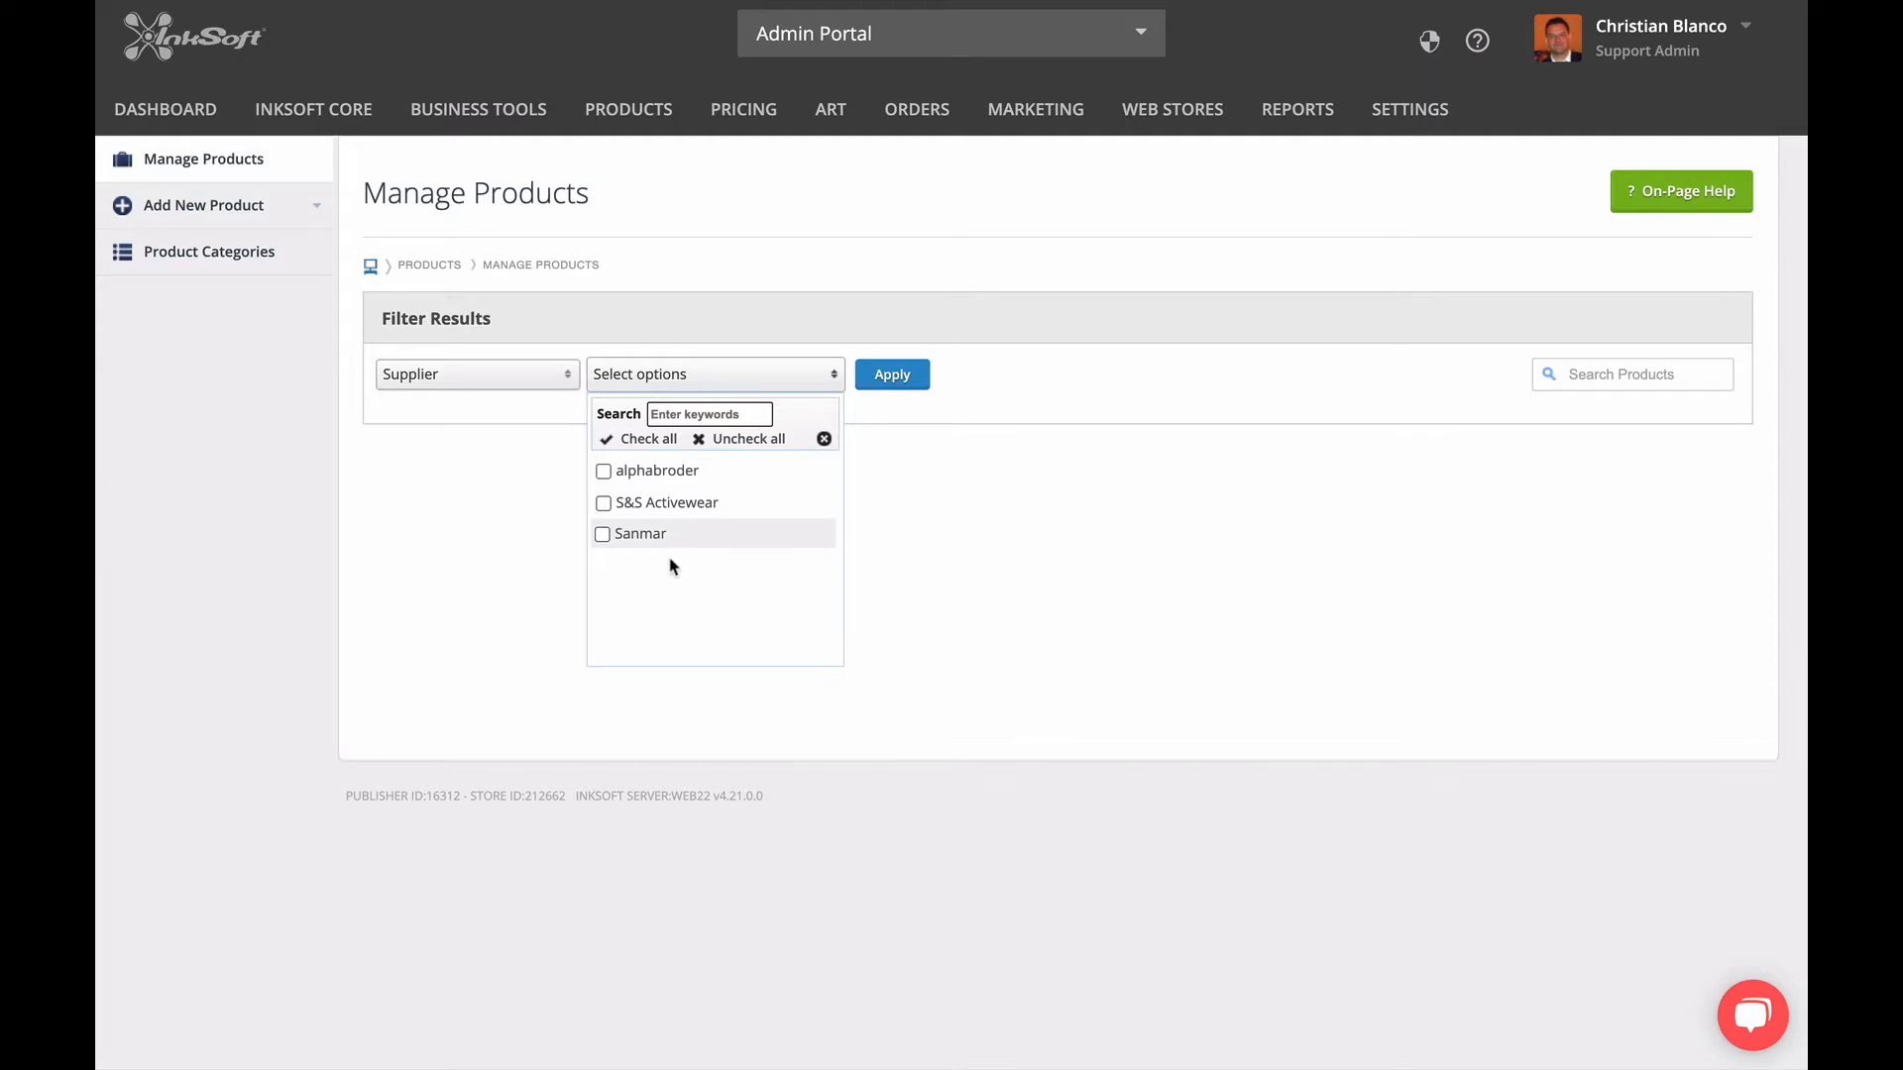
{"action": "left_click", "coordinate": [660, 441]}
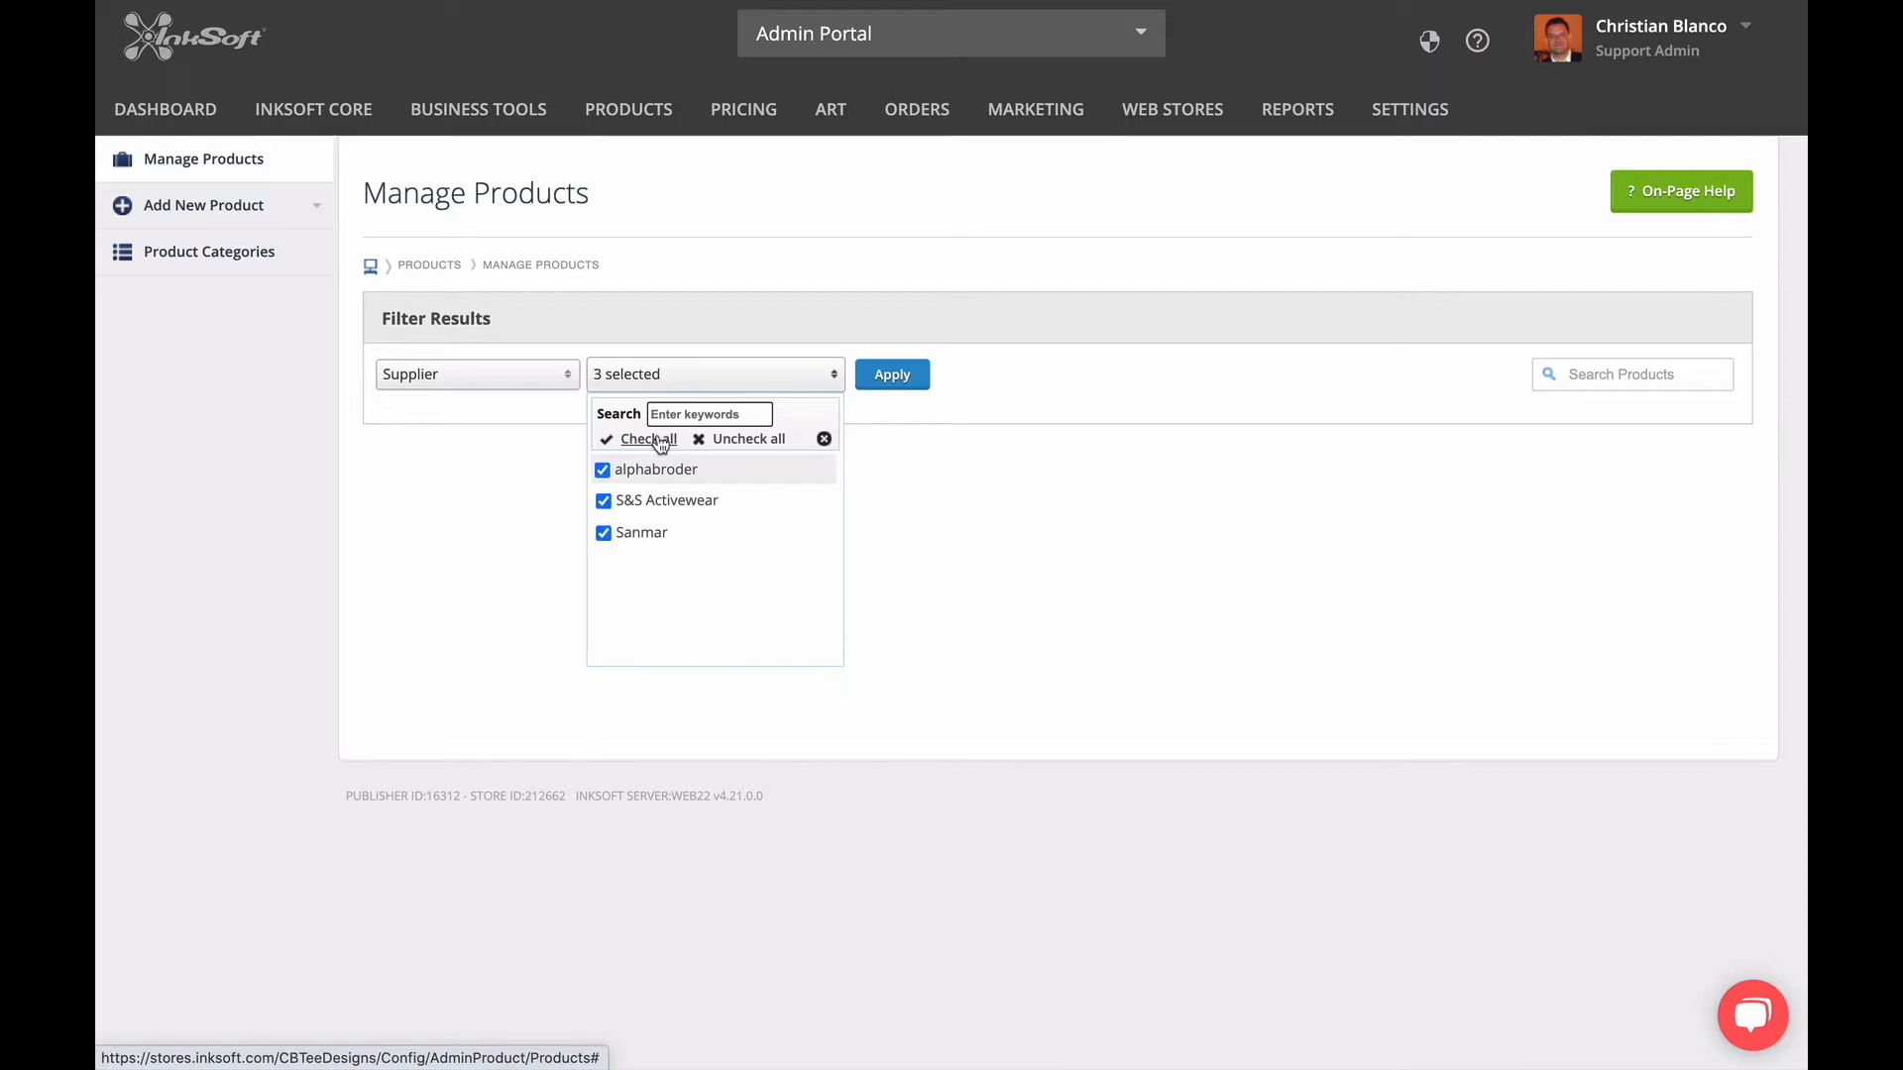
{"action": "left_click", "coordinate": [893, 378]}
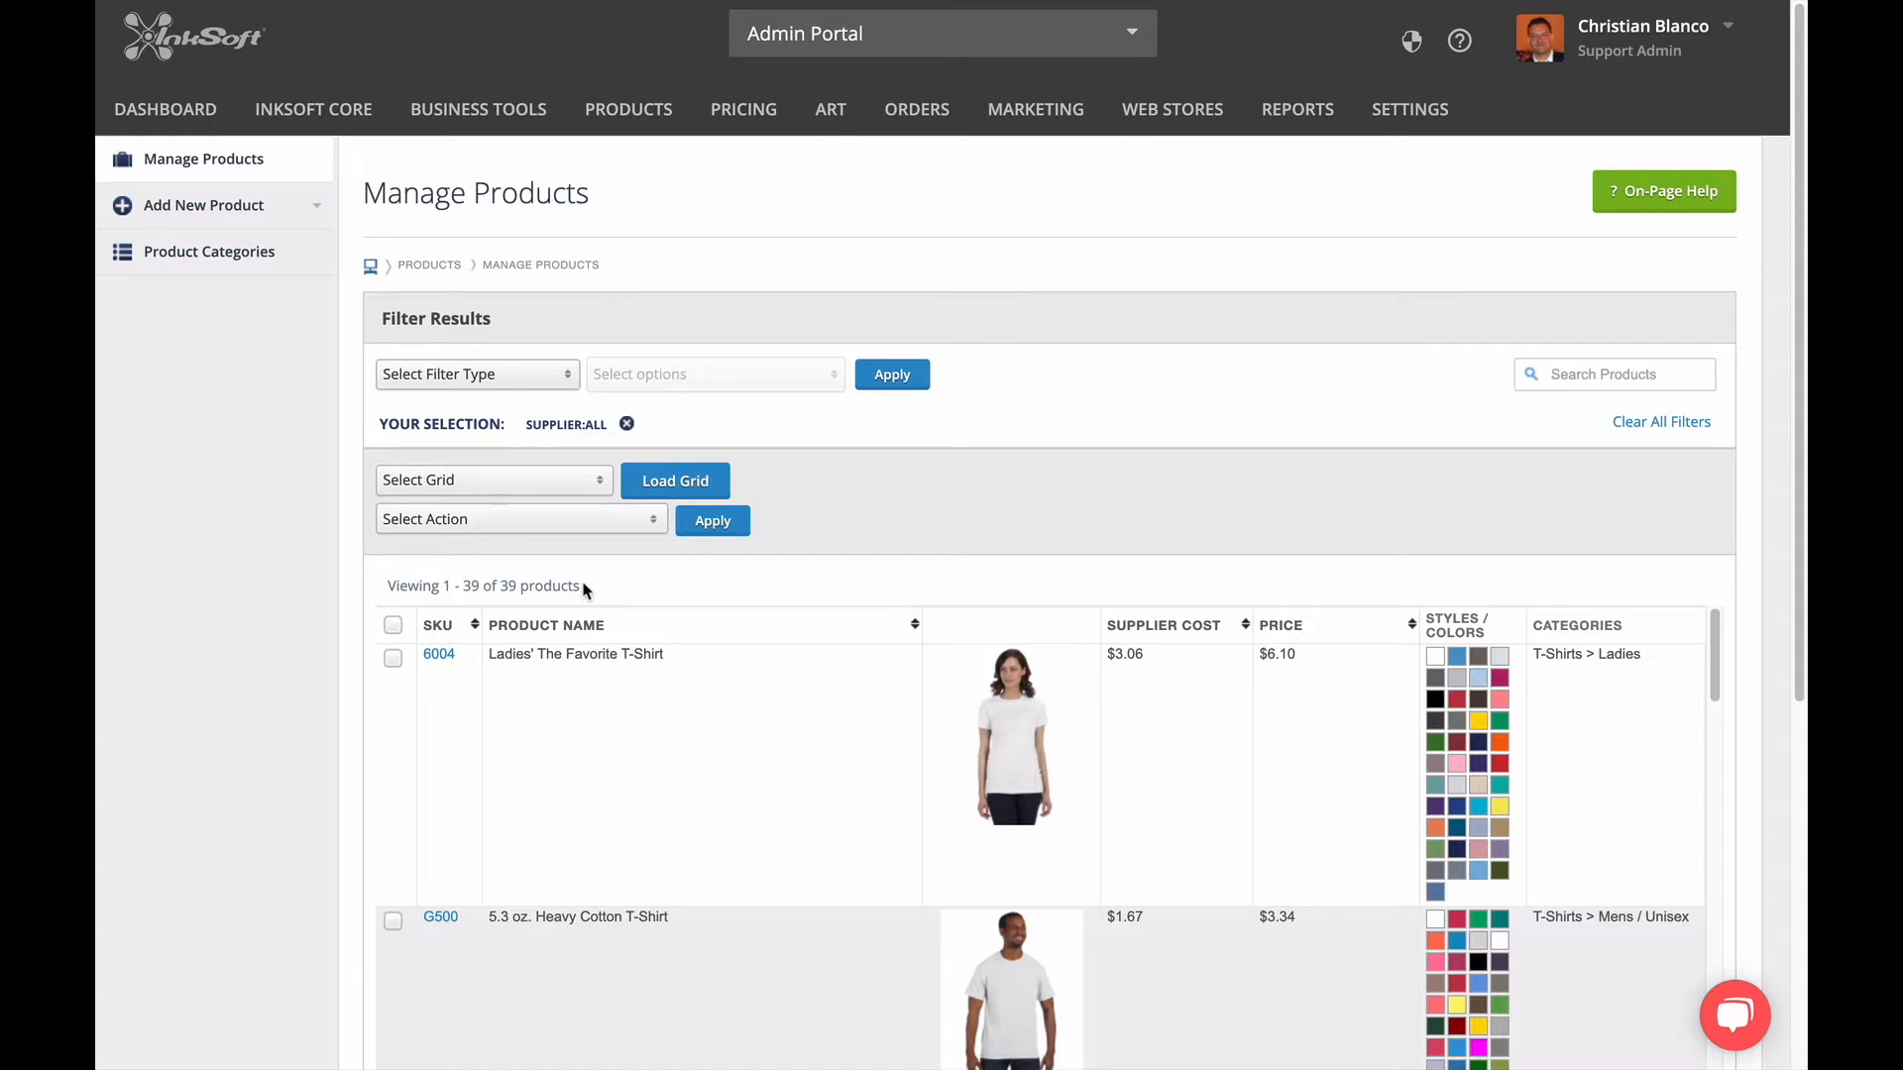
Examine the filtered product list, checking the default products' supplier costs, prices, colors and categories.
{"action": "scroll", "coordinate": [595, 839], "scroll_direction": "down", "scroll_amount": 1}
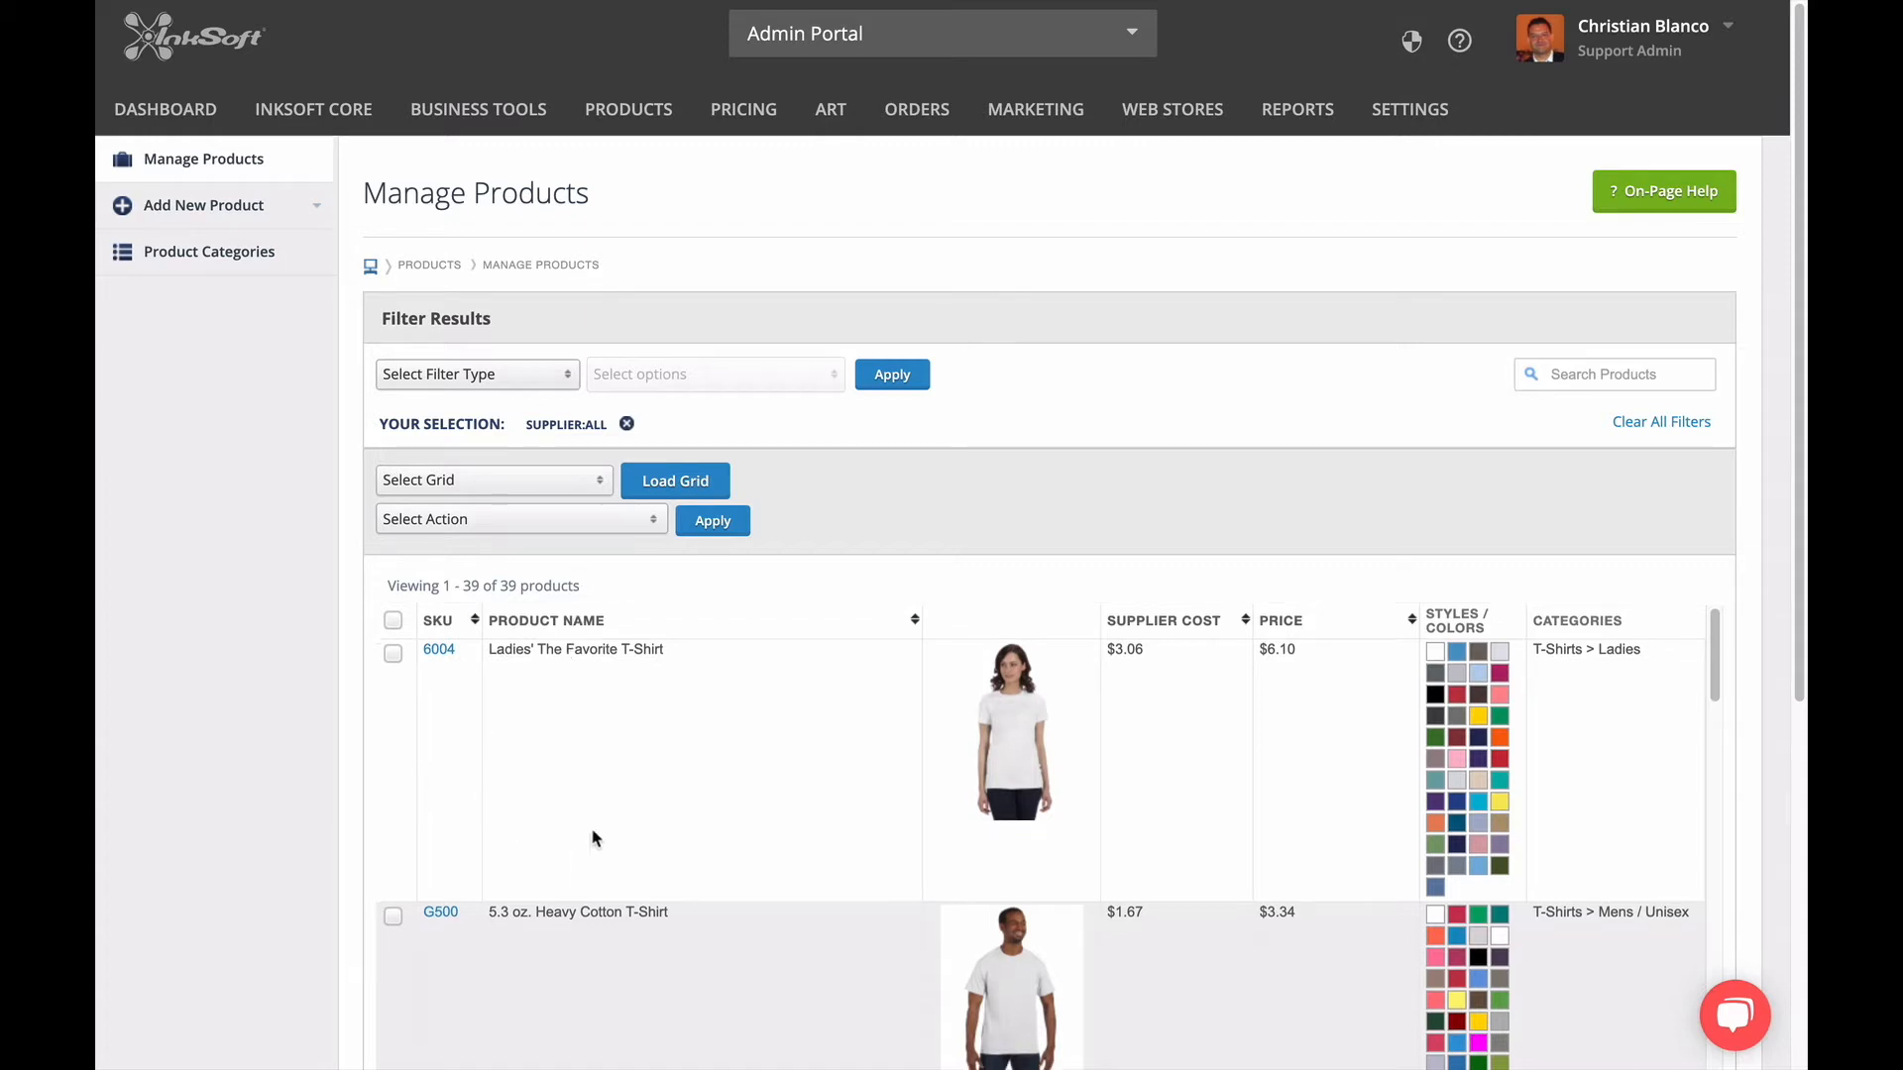
{"action": "scroll", "coordinate": [595, 839], "scroll_direction": "down", "scroll_amount": 10}
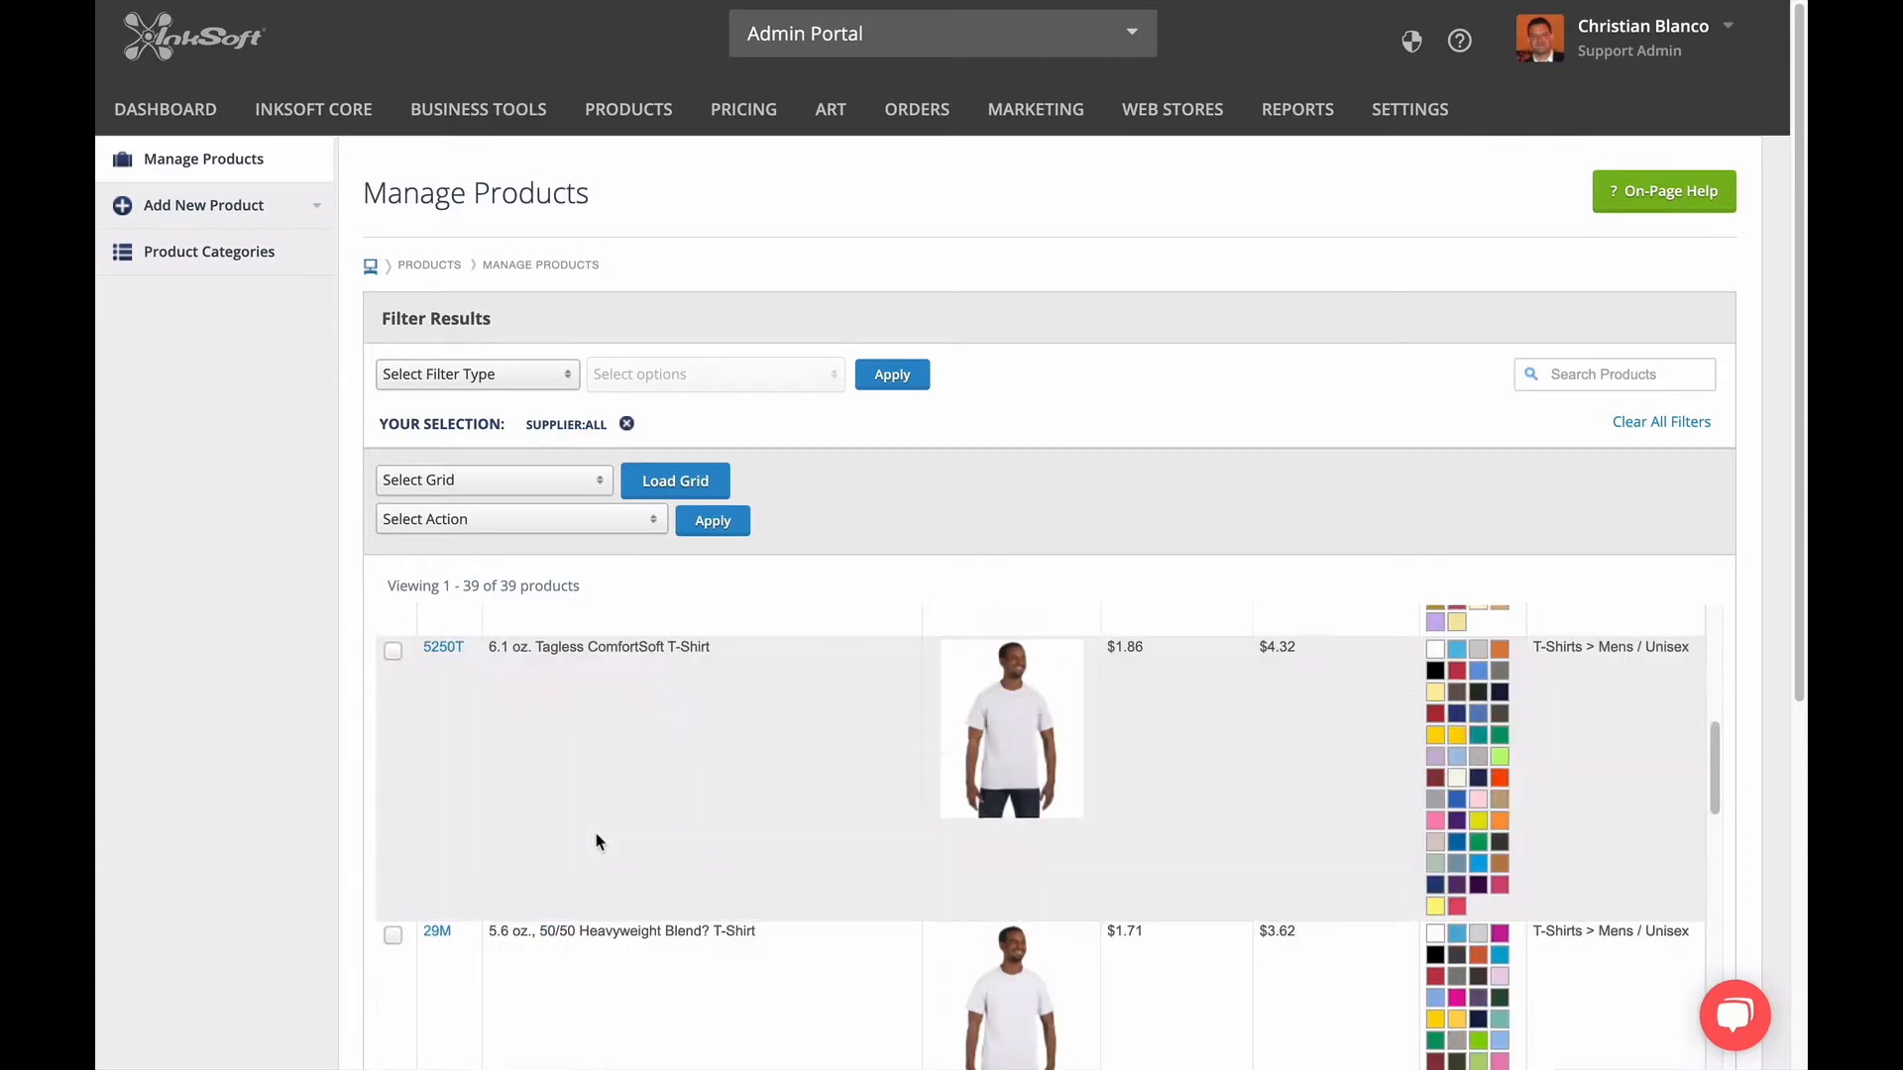
{"action": "scroll", "coordinate": [598, 841], "scroll_direction": "down", "scroll_amount": 15}
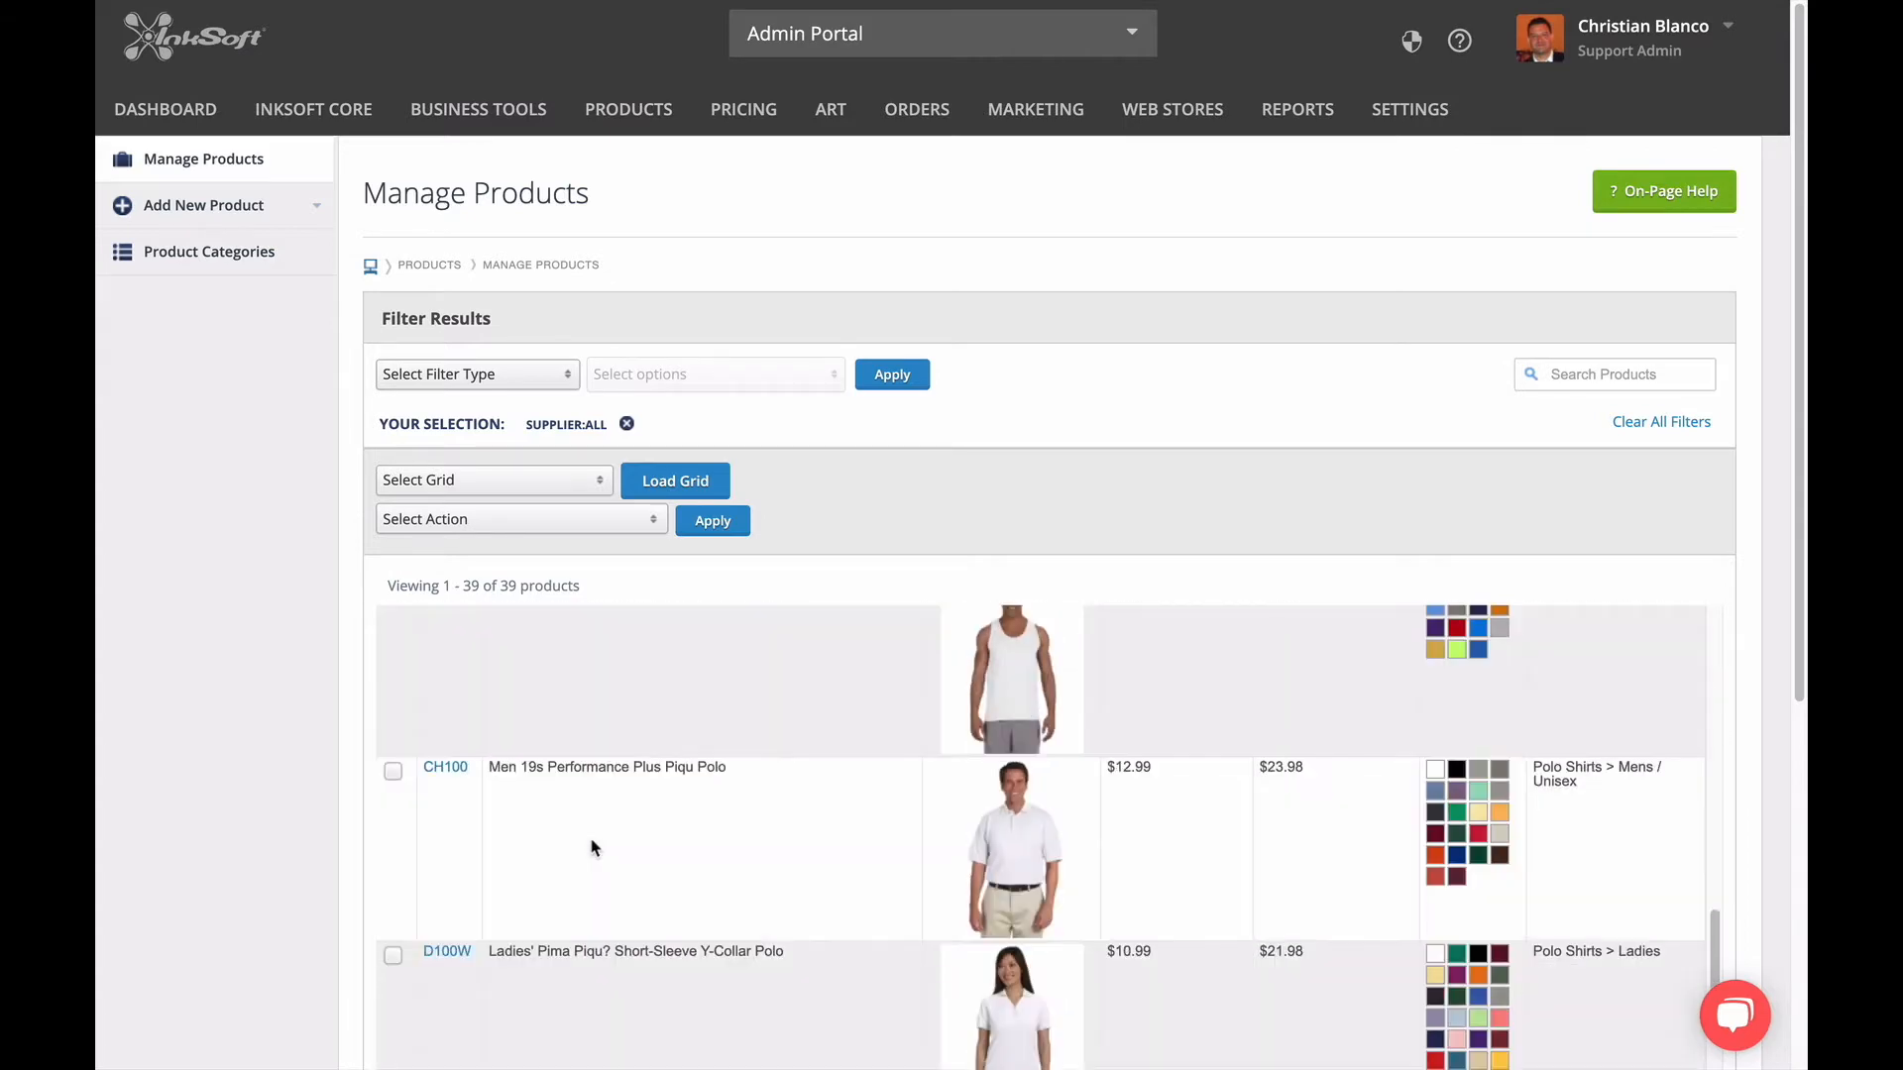
{"action": "scroll", "coordinate": [595, 847], "scroll_direction": "down", "scroll_amount": 15}
{"action": "scroll", "coordinate": [590, 850], "scroll_direction": "down", "scroll_amount": 15}
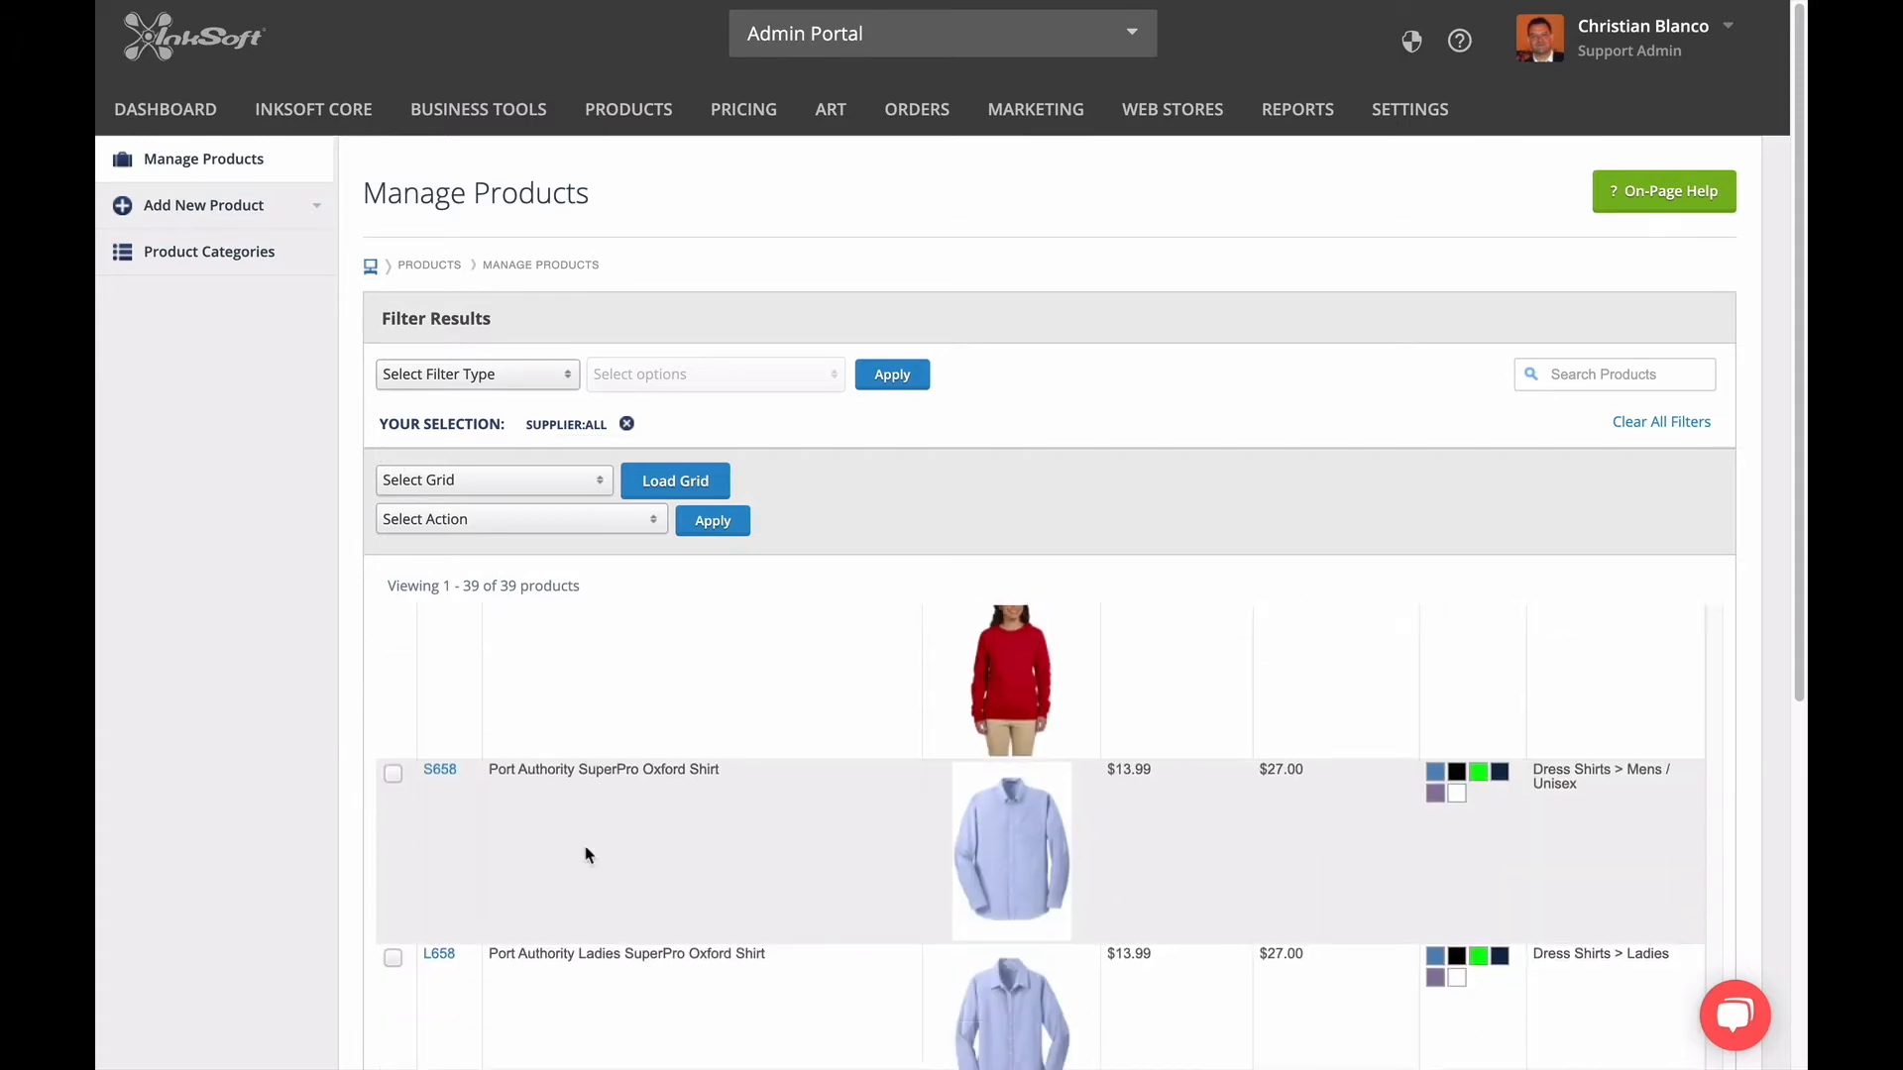
{"action": "scroll", "coordinate": [322, 894], "scroll_direction": "down", "scroll_amount": 3}
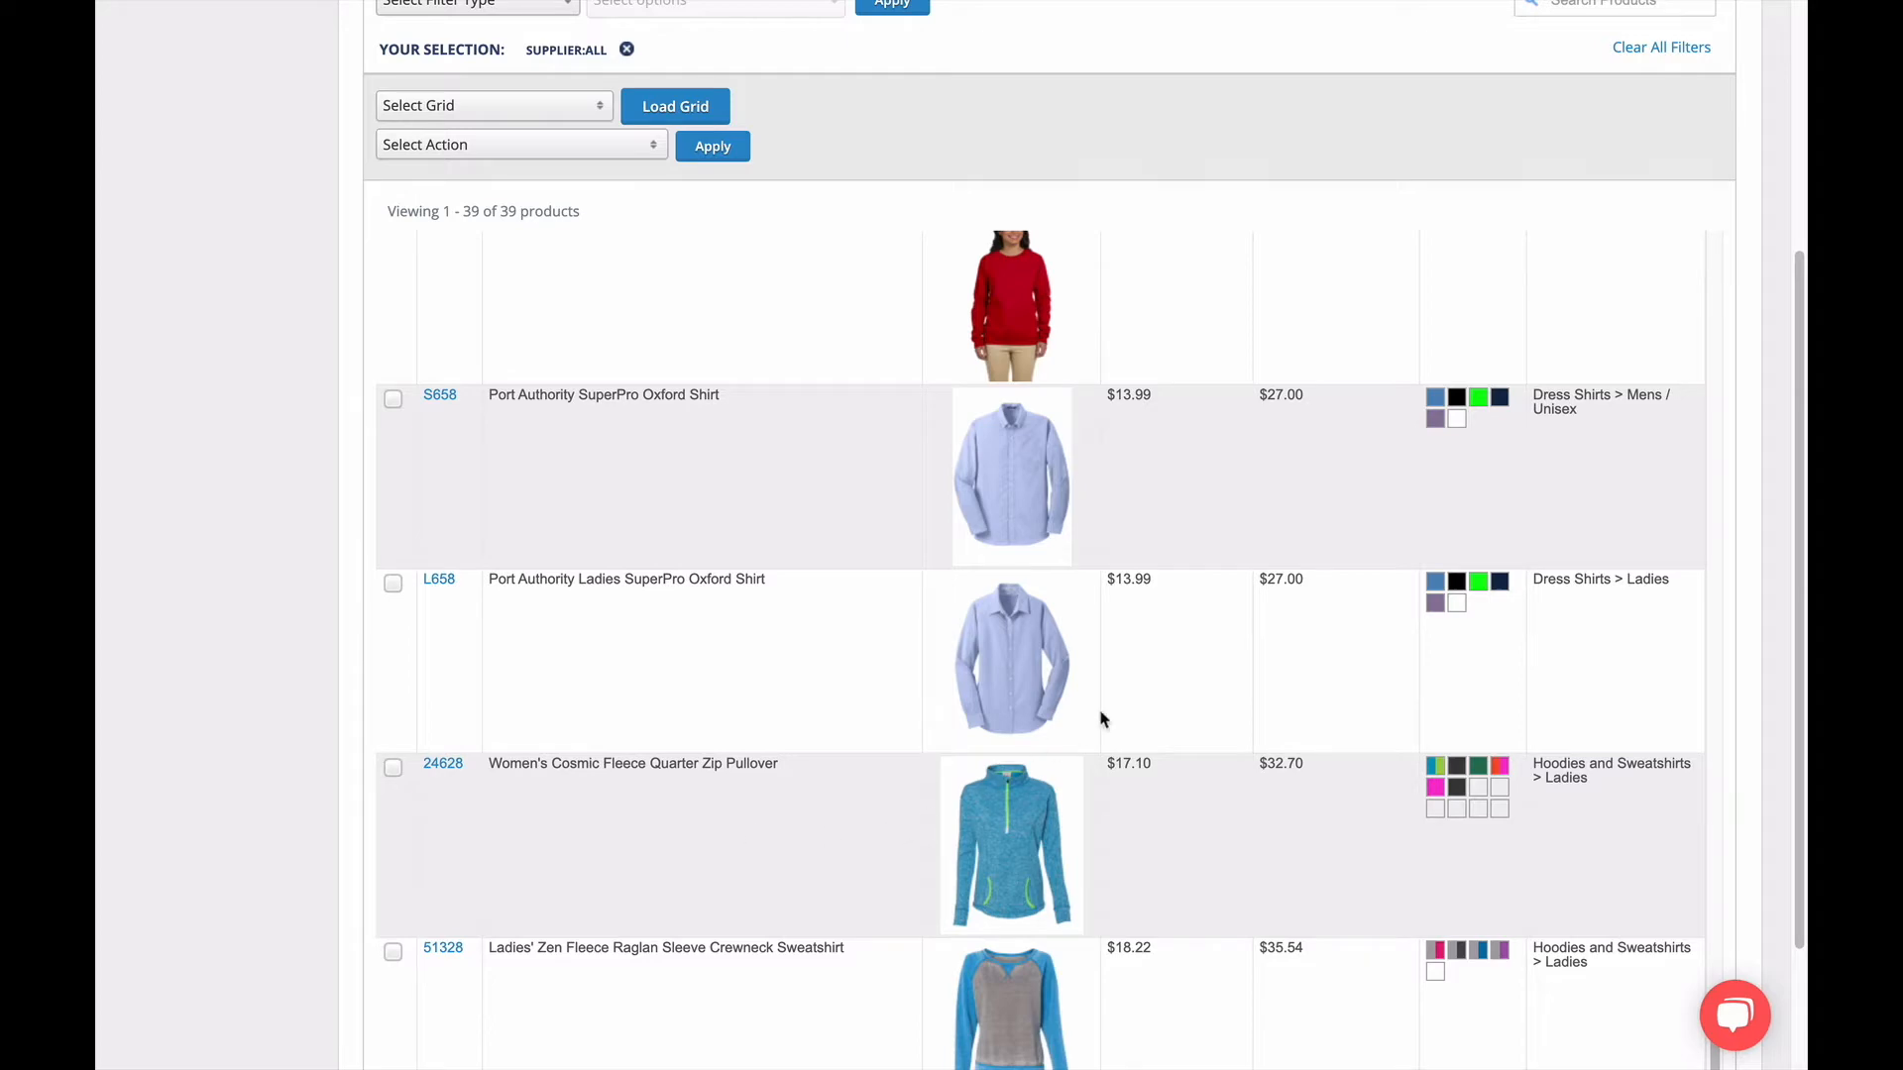
{"action": "scroll", "coordinate": [1153, 679], "scroll_direction": "down", "scroll_amount": 10}
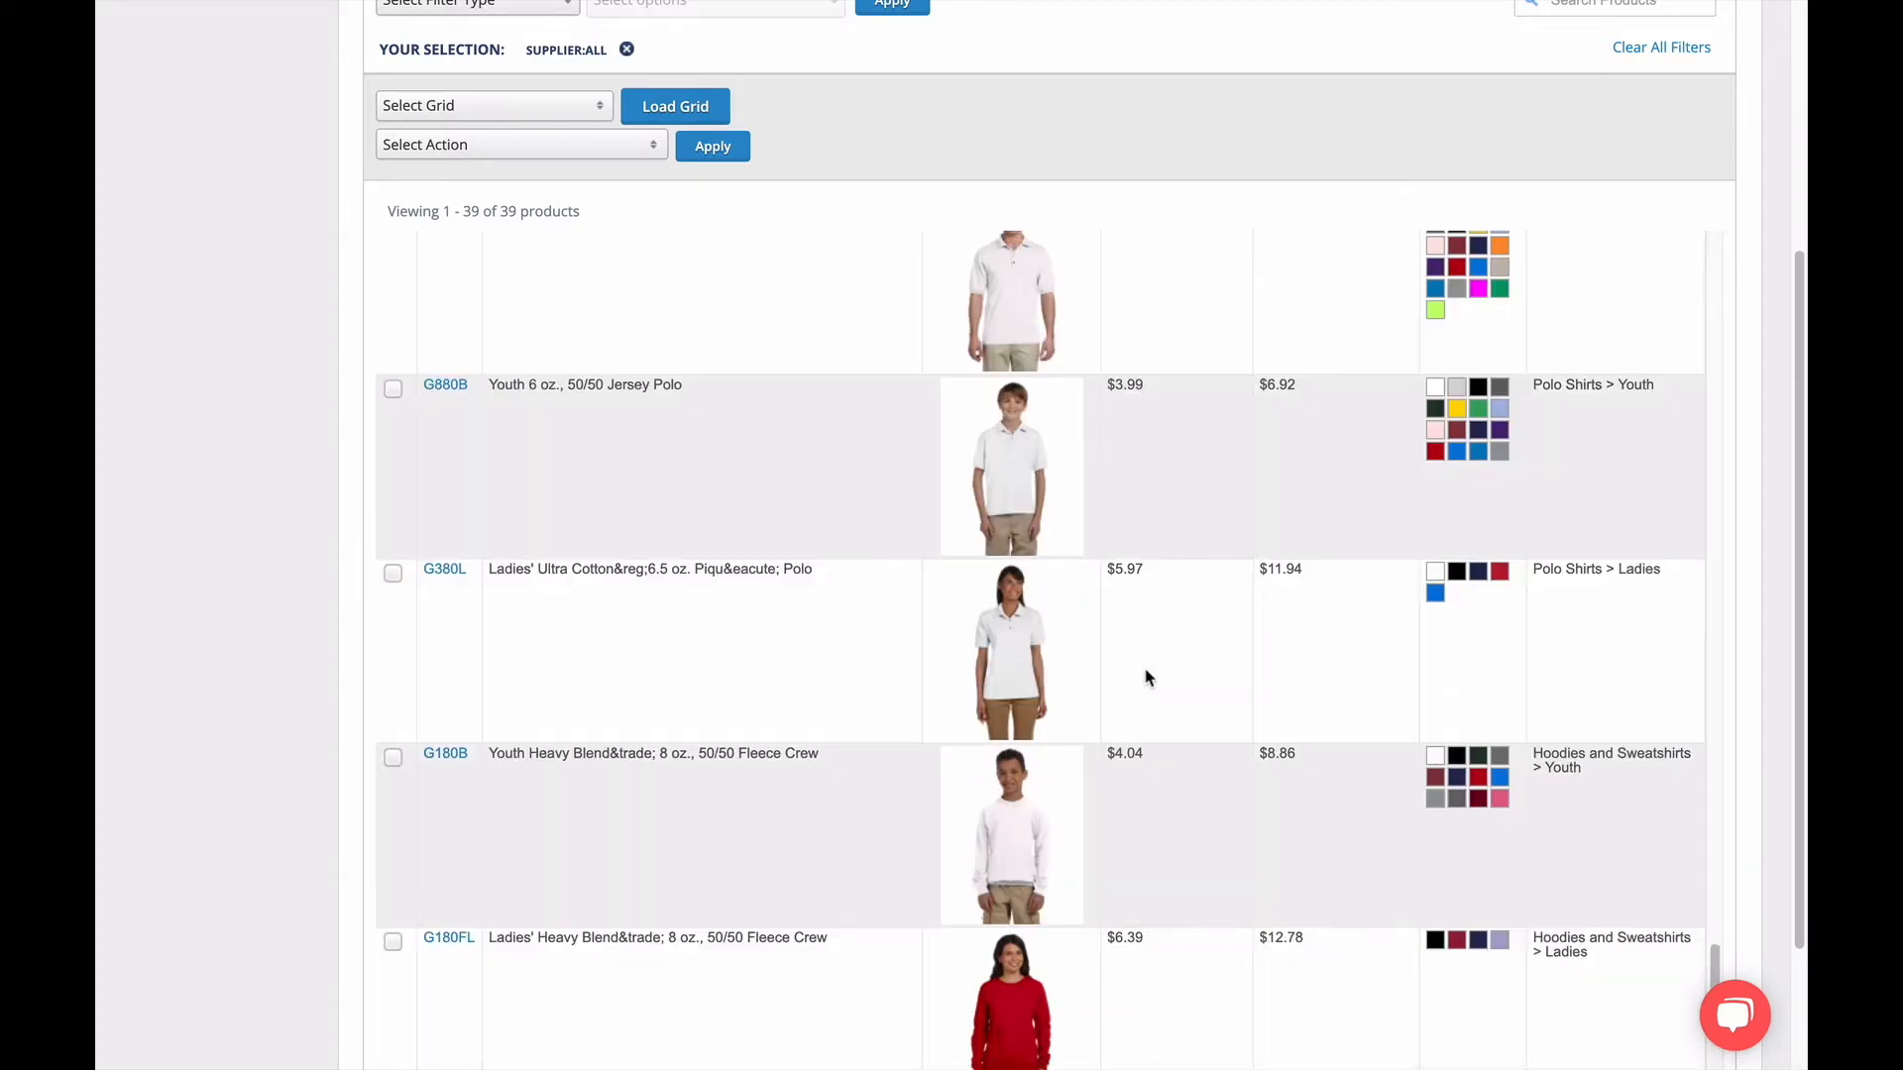
{"action": "scroll", "coordinate": [1130, 684], "scroll_direction": "up", "scroll_amount": 10}
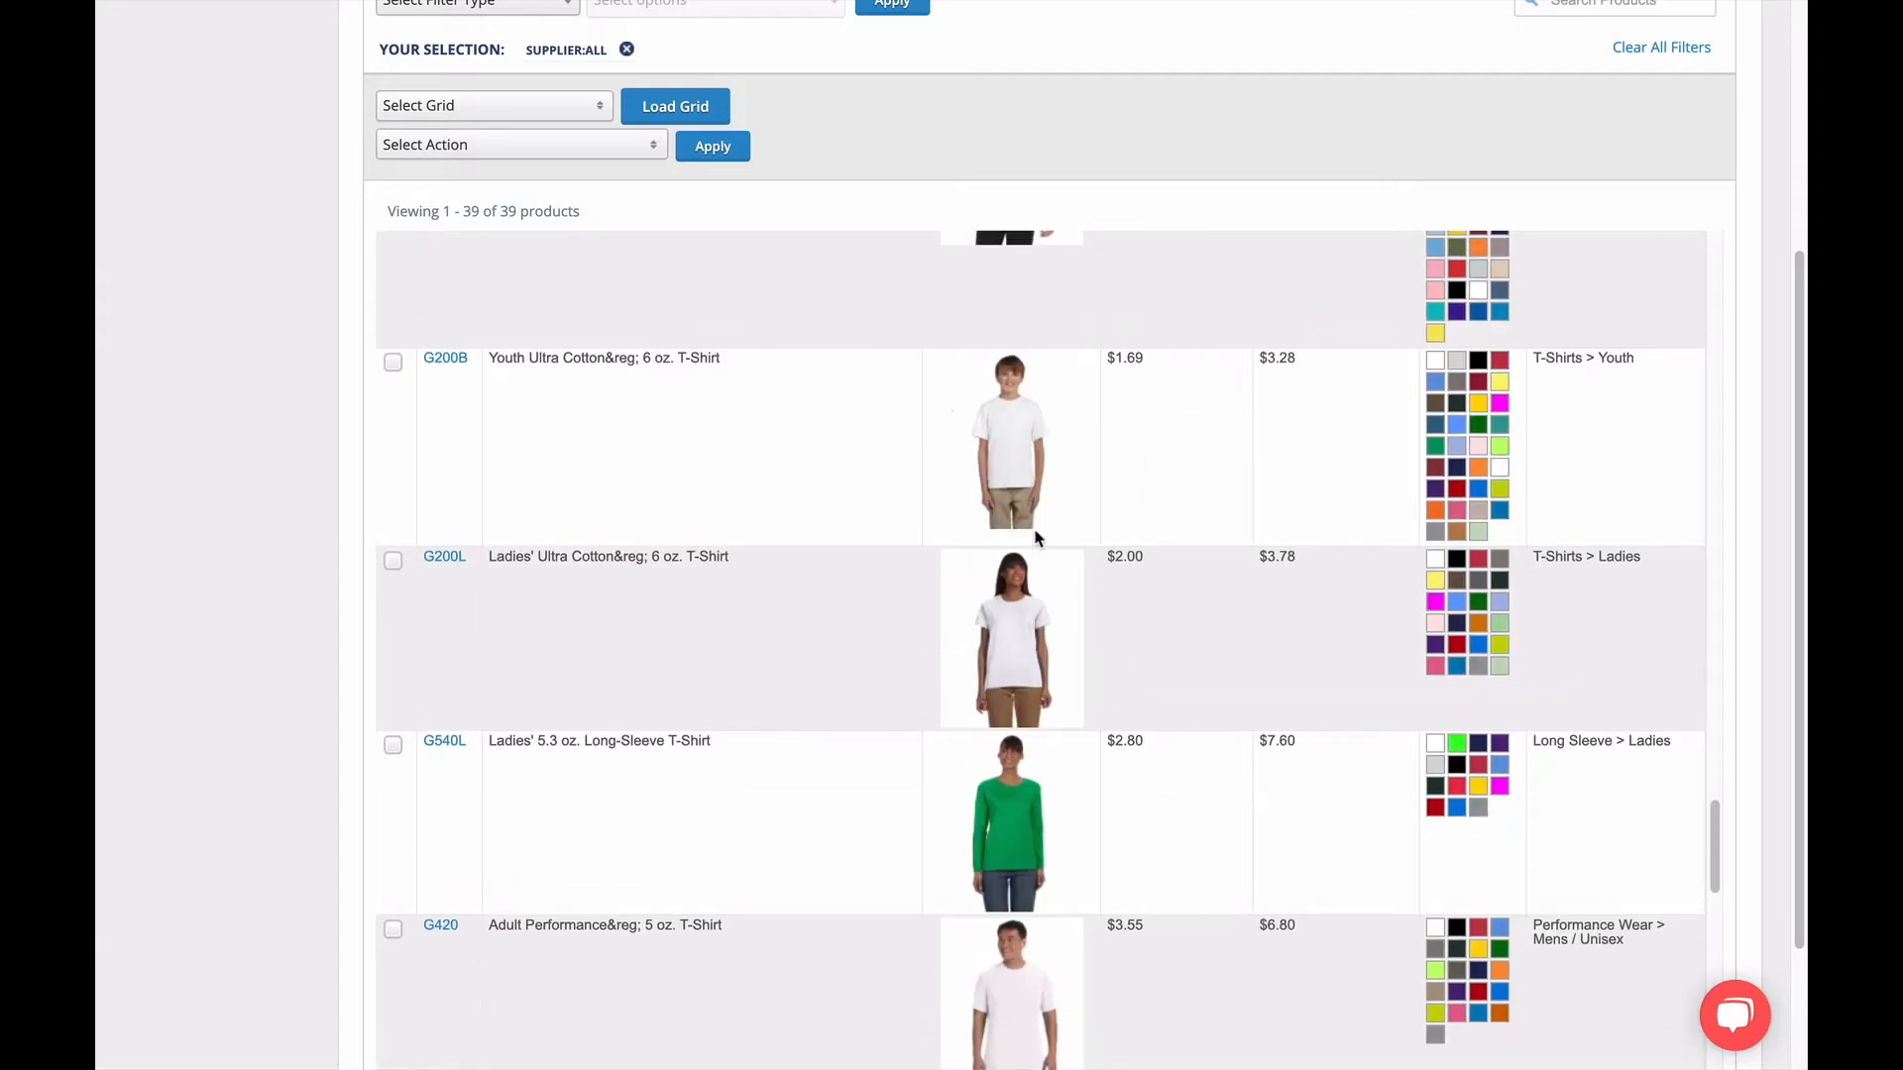
{"action": "scroll", "coordinate": [1136, 449], "scroll_direction": "up", "scroll_amount": 10}
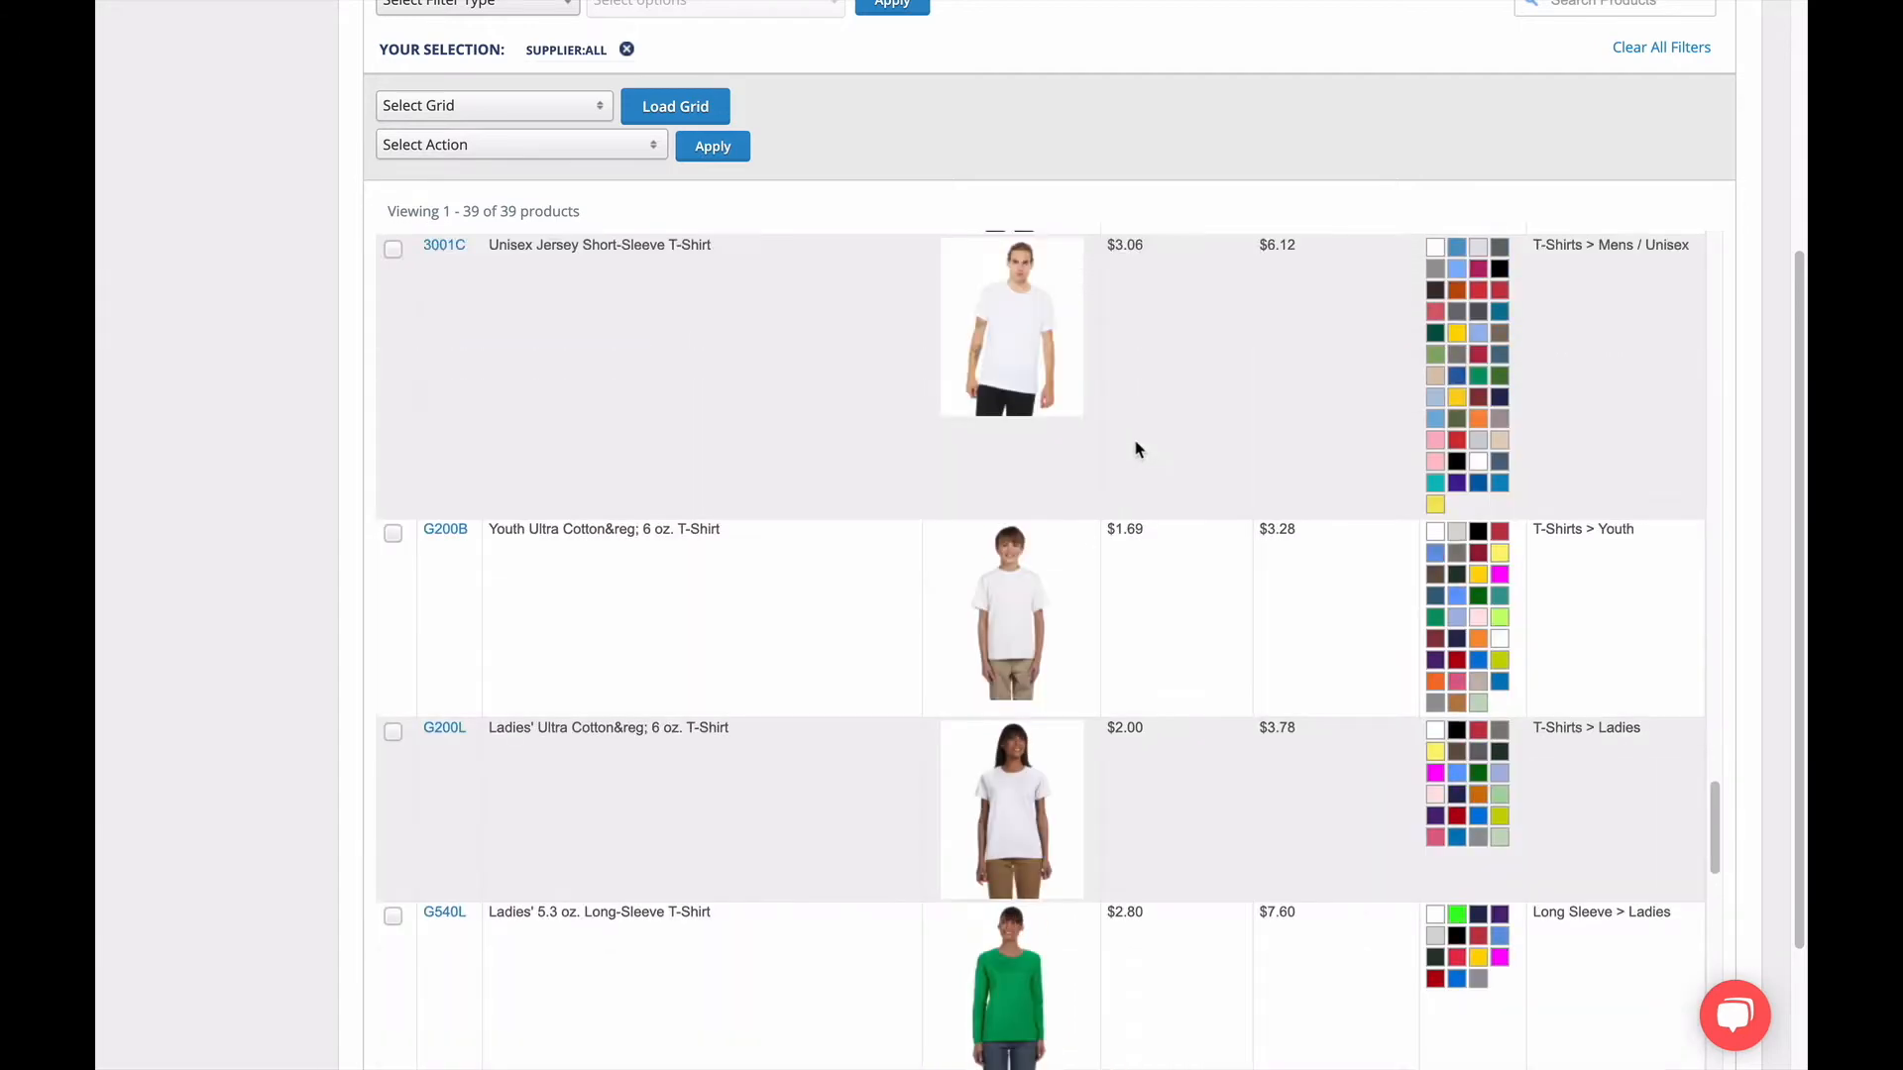
{"action": "scroll", "coordinate": [1137, 449], "scroll_direction": "up", "scroll_amount": 10}
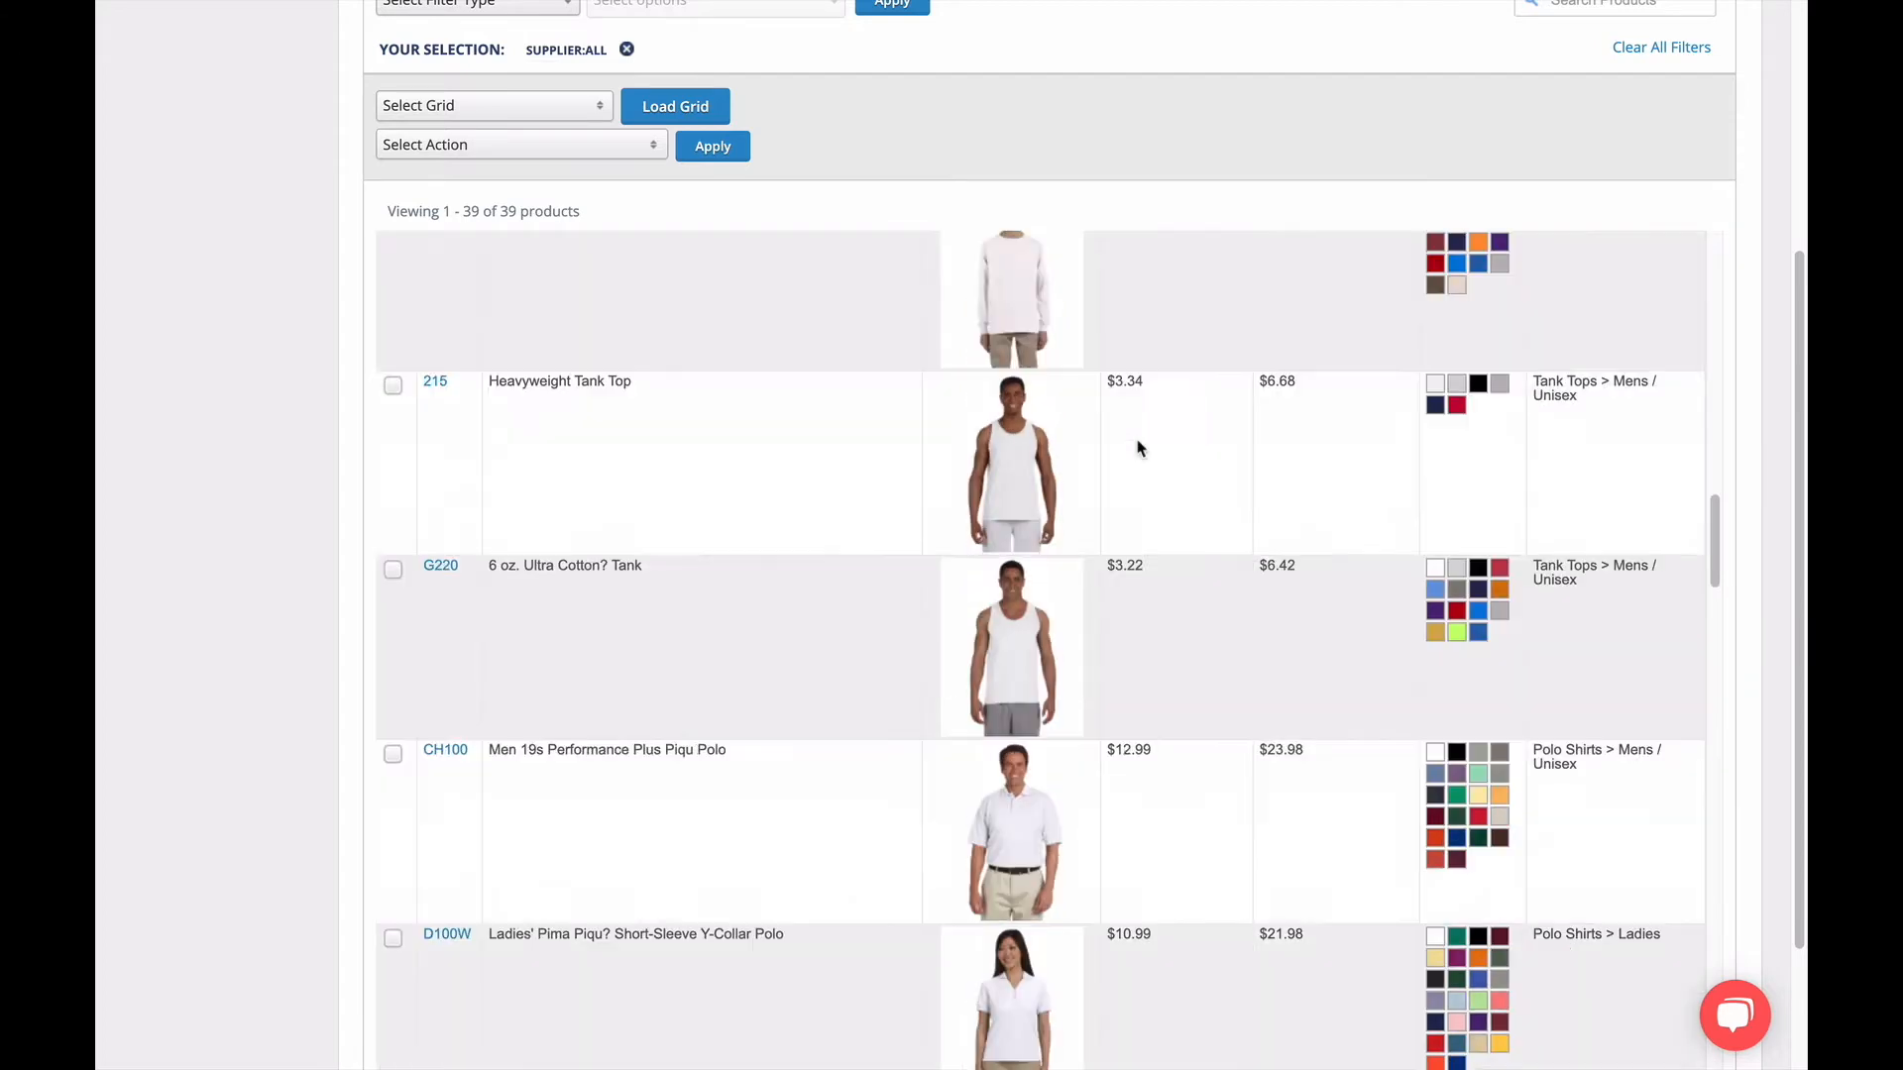
{"action": "scroll", "coordinate": [1137, 449], "scroll_direction": "up", "scroll_amount": 3}
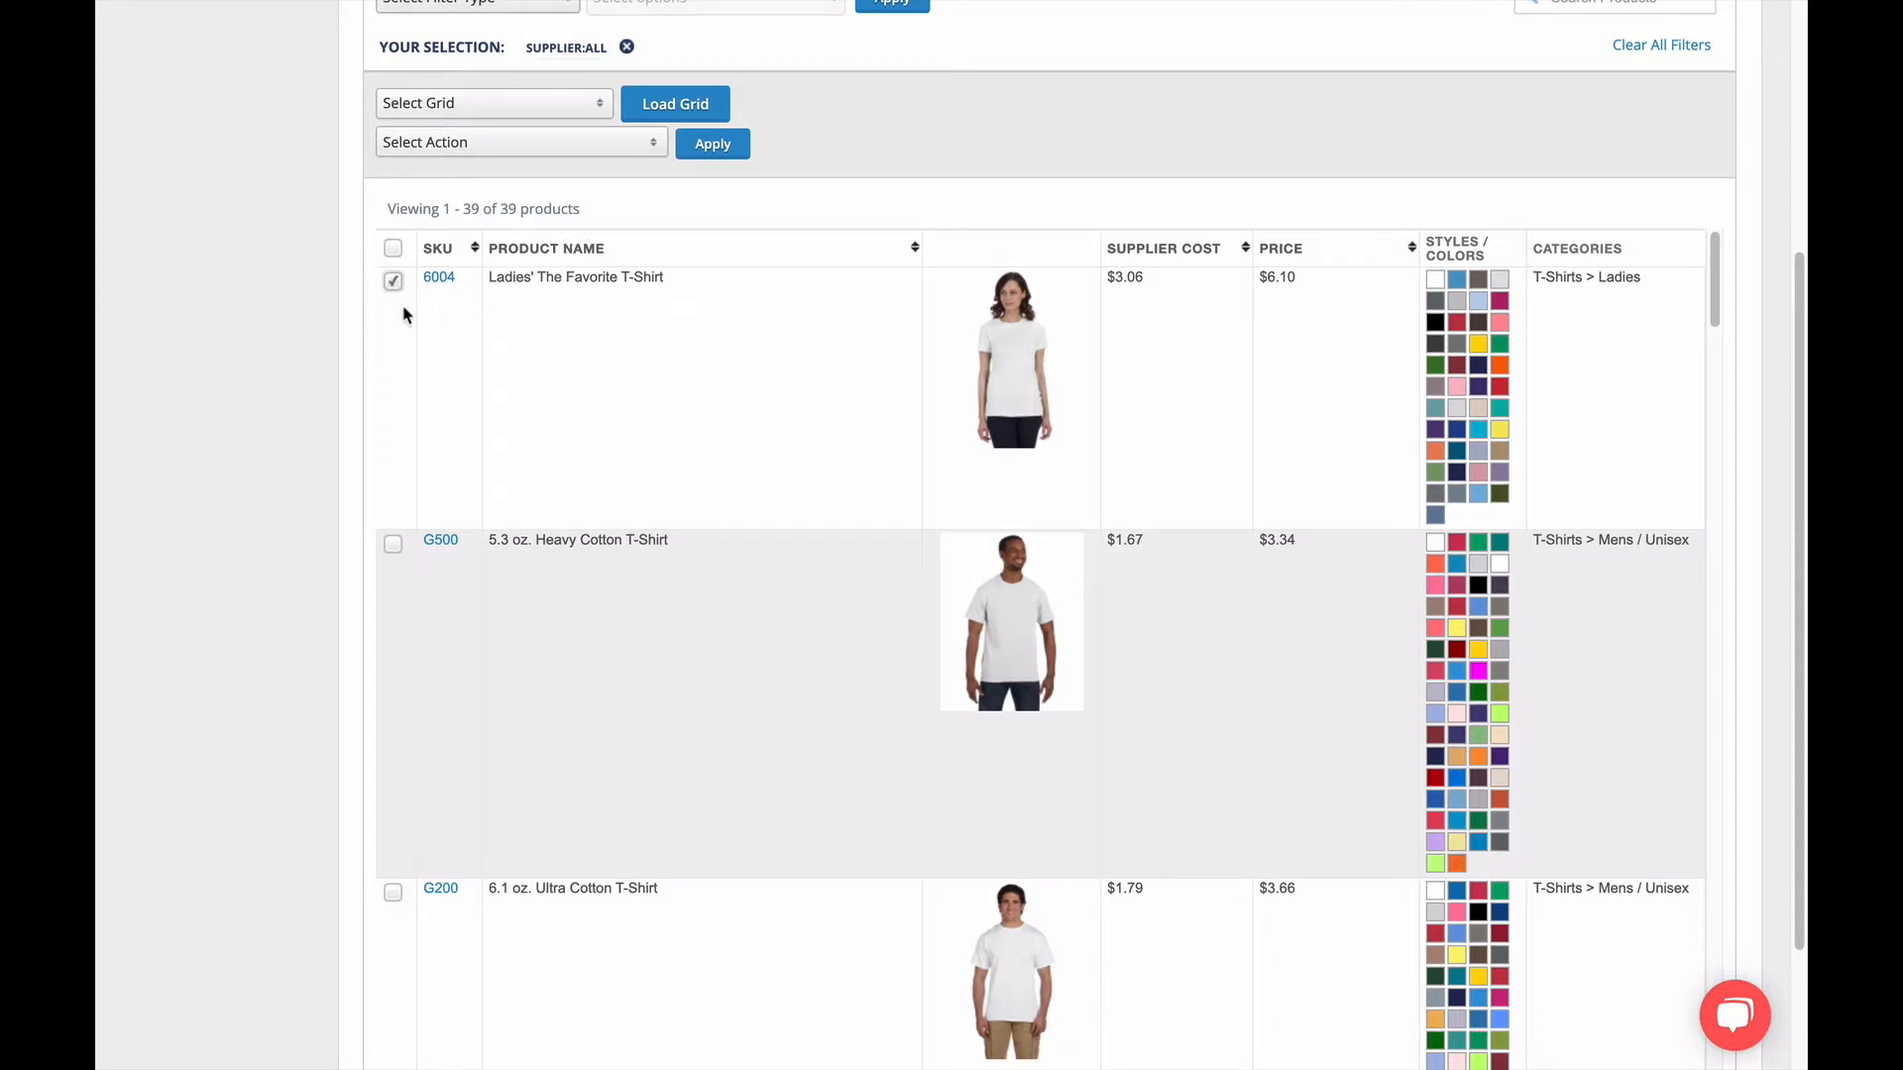
Select all products in the filtered list and permanently delete them.
{"action": "left_click", "coordinate": [394, 249]}
{"action": "scroll", "coordinate": [428, 475], "scroll_direction": "down", "scroll_amount": 7}
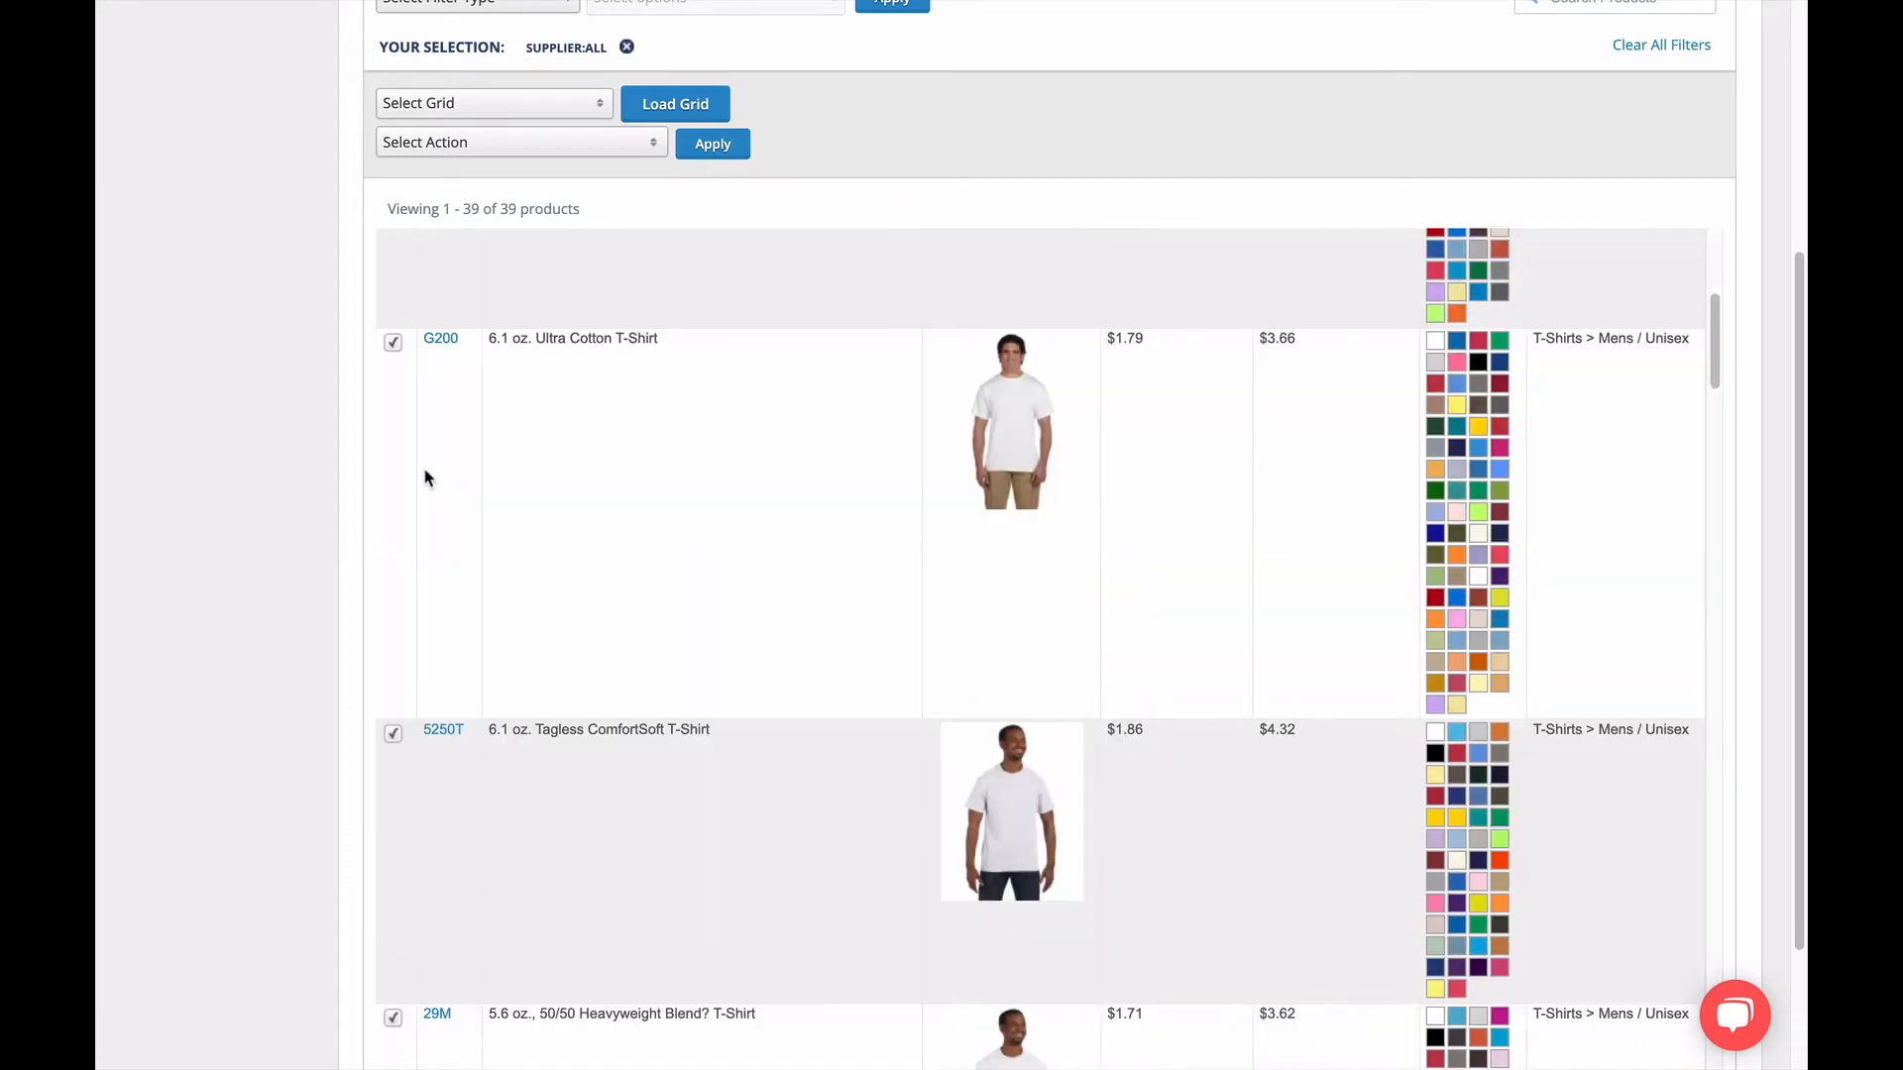
{"action": "scroll", "coordinate": [424, 467], "scroll_direction": "down", "scroll_amount": 6}
{"action": "scroll", "coordinate": [424, 468], "scroll_direction": "up", "scroll_amount": 13}
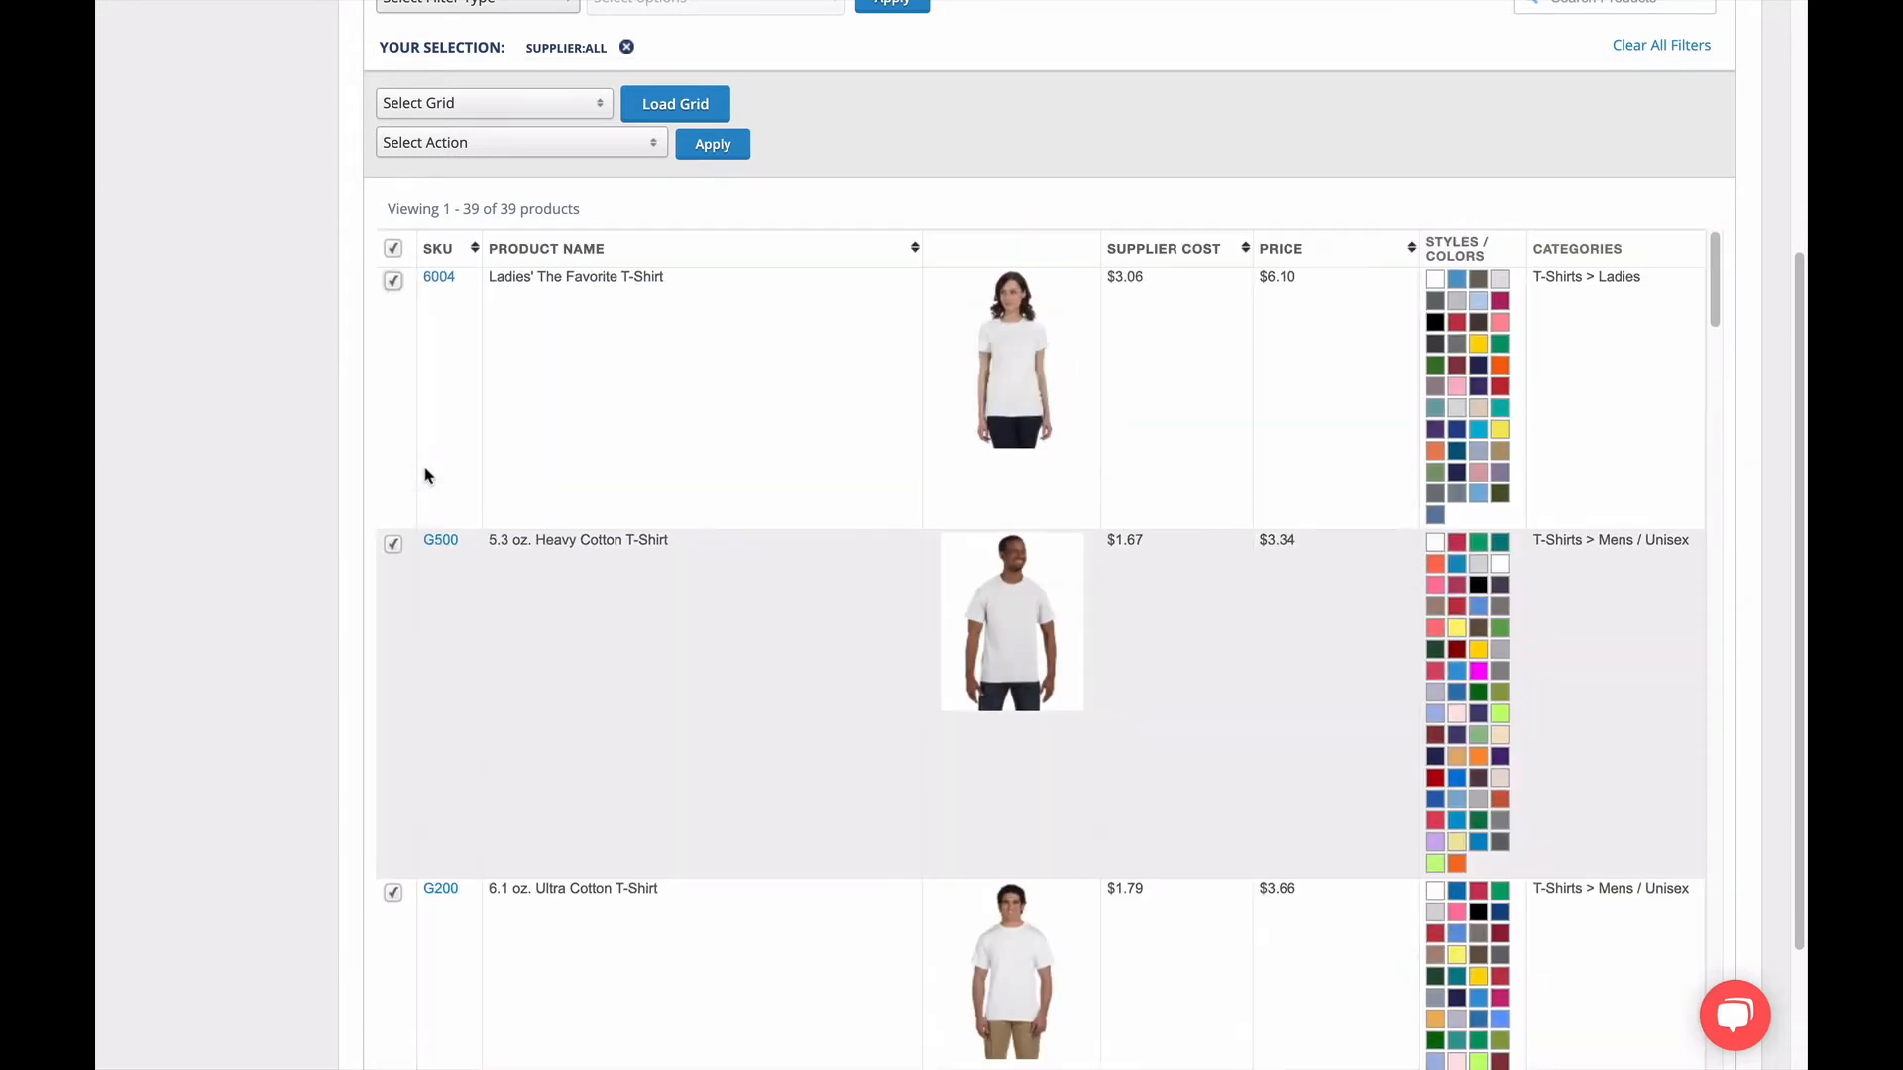
{"action": "left_click", "coordinate": [433, 151]}
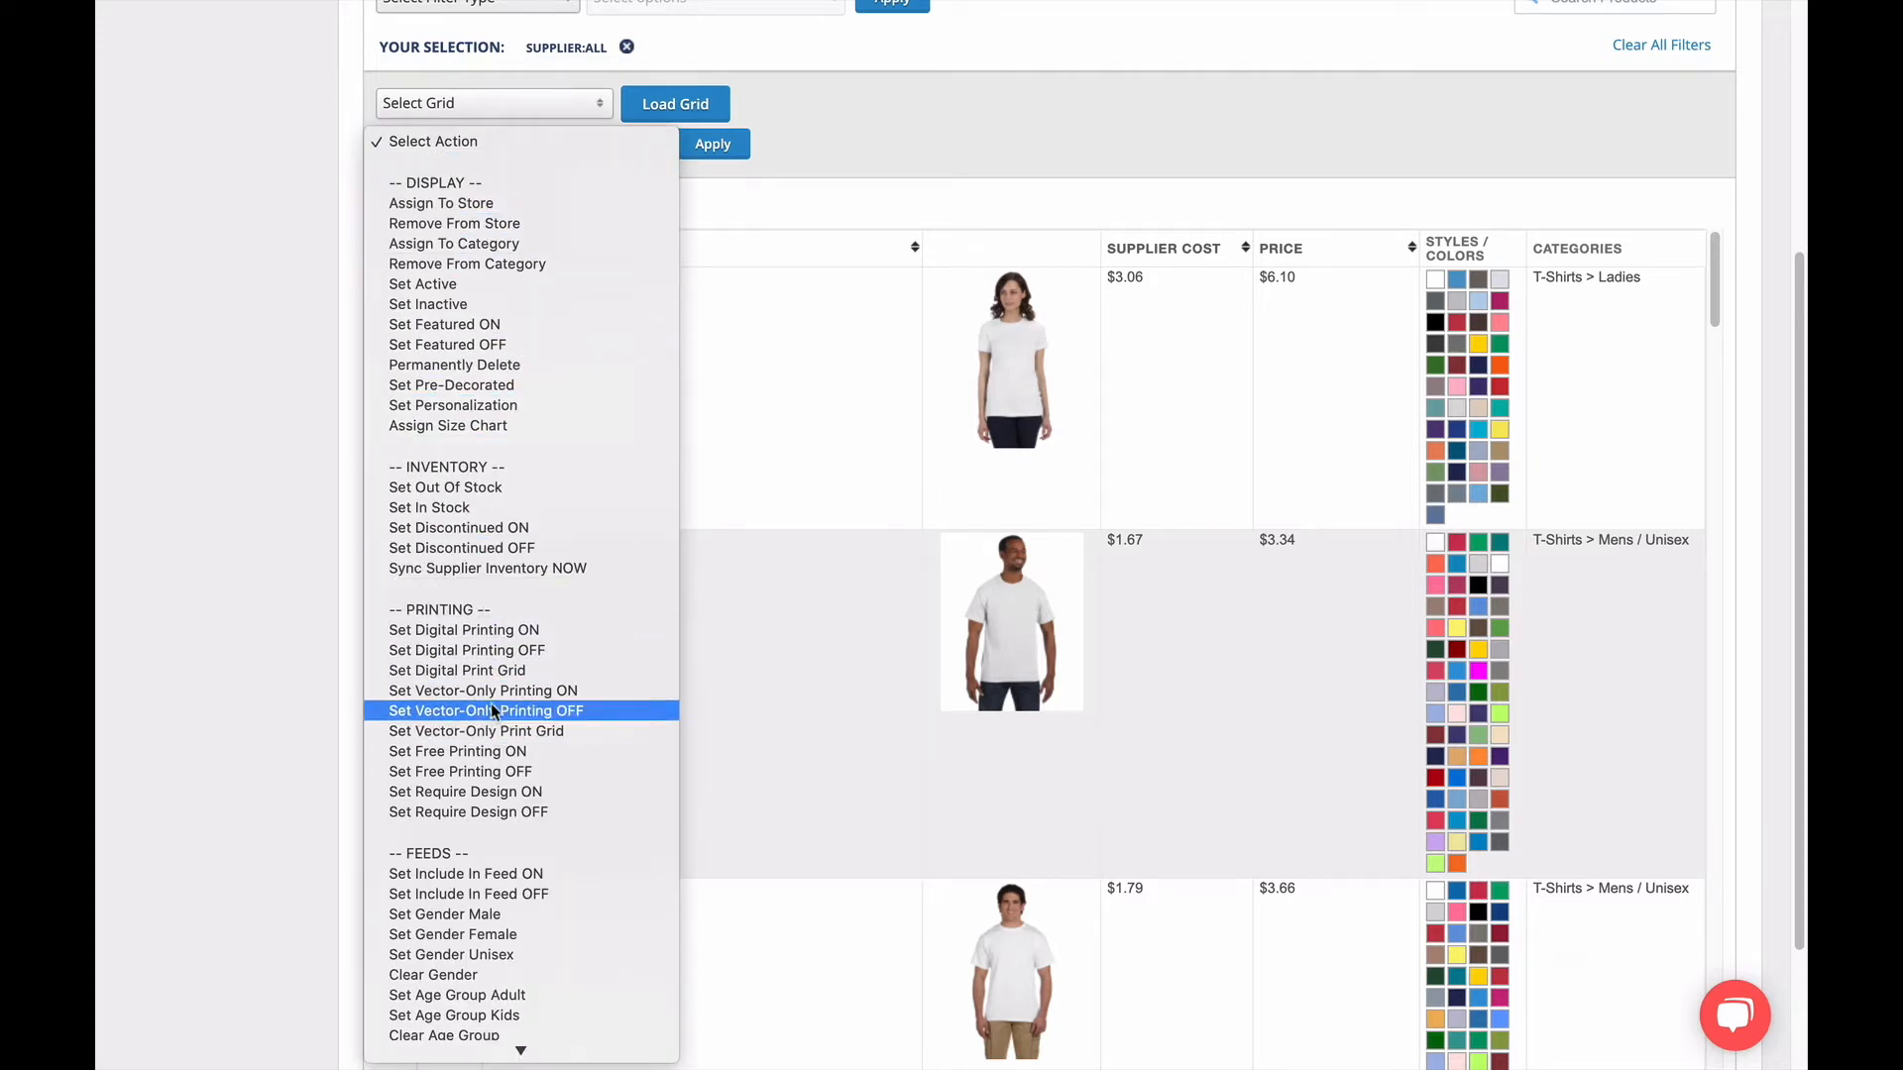
{"action": "left_click", "coordinate": [472, 373]}
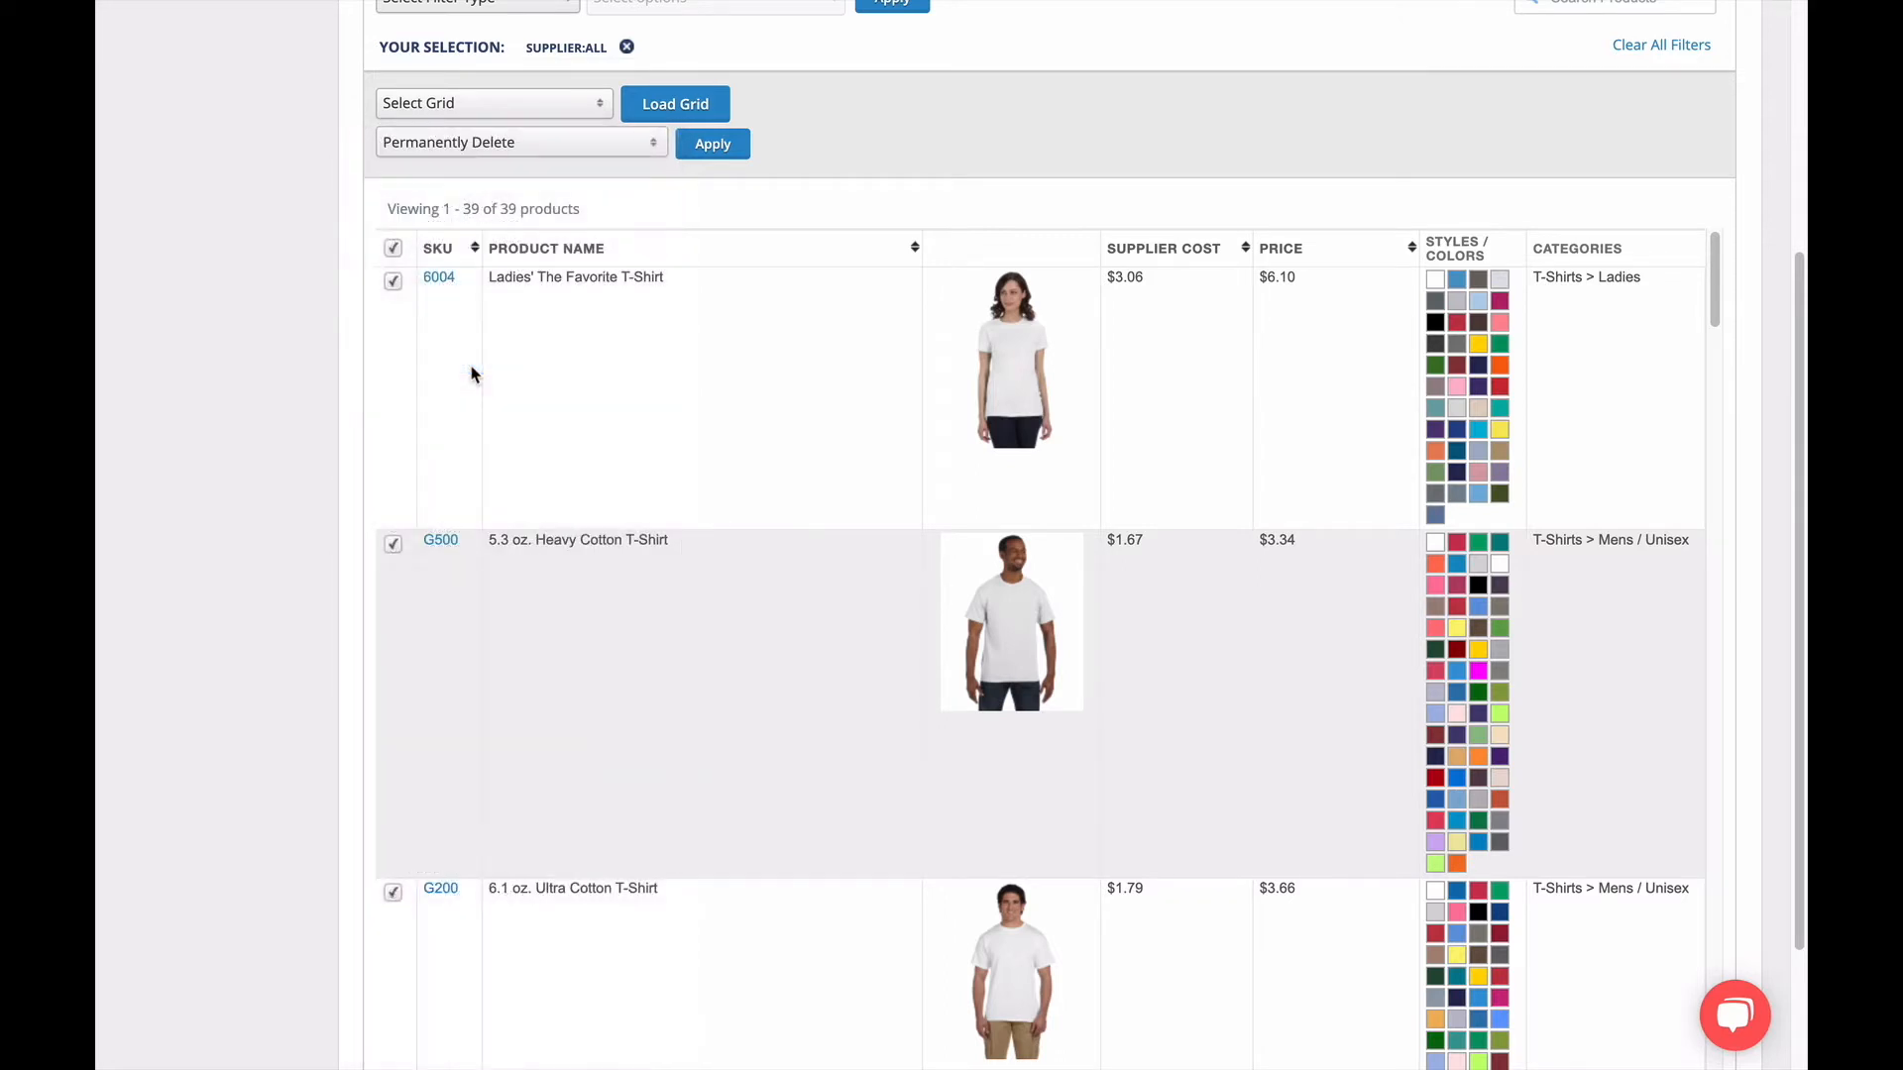
{"action": "left_click", "coordinate": [709, 156]}
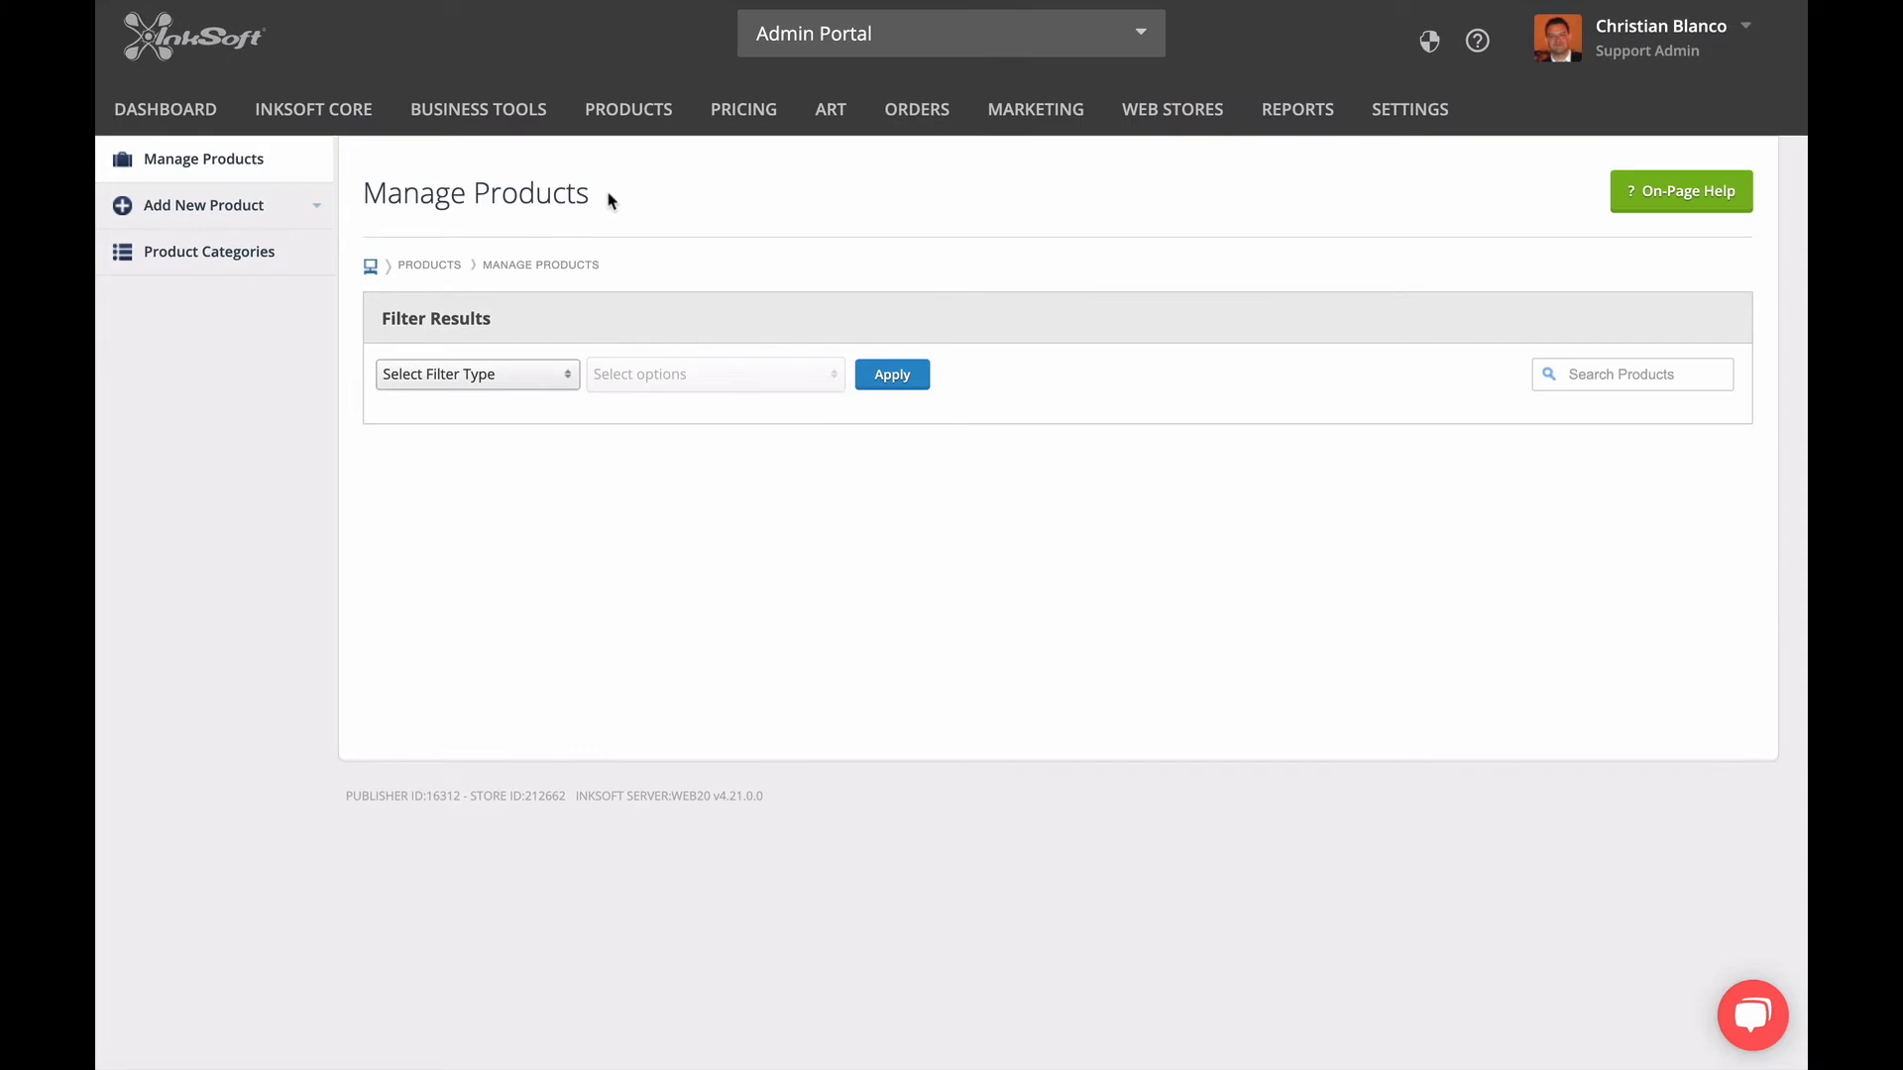
Check the product management supplier filter for any remaining suppliers.
{"action": "left_click", "coordinate": [550, 380]}
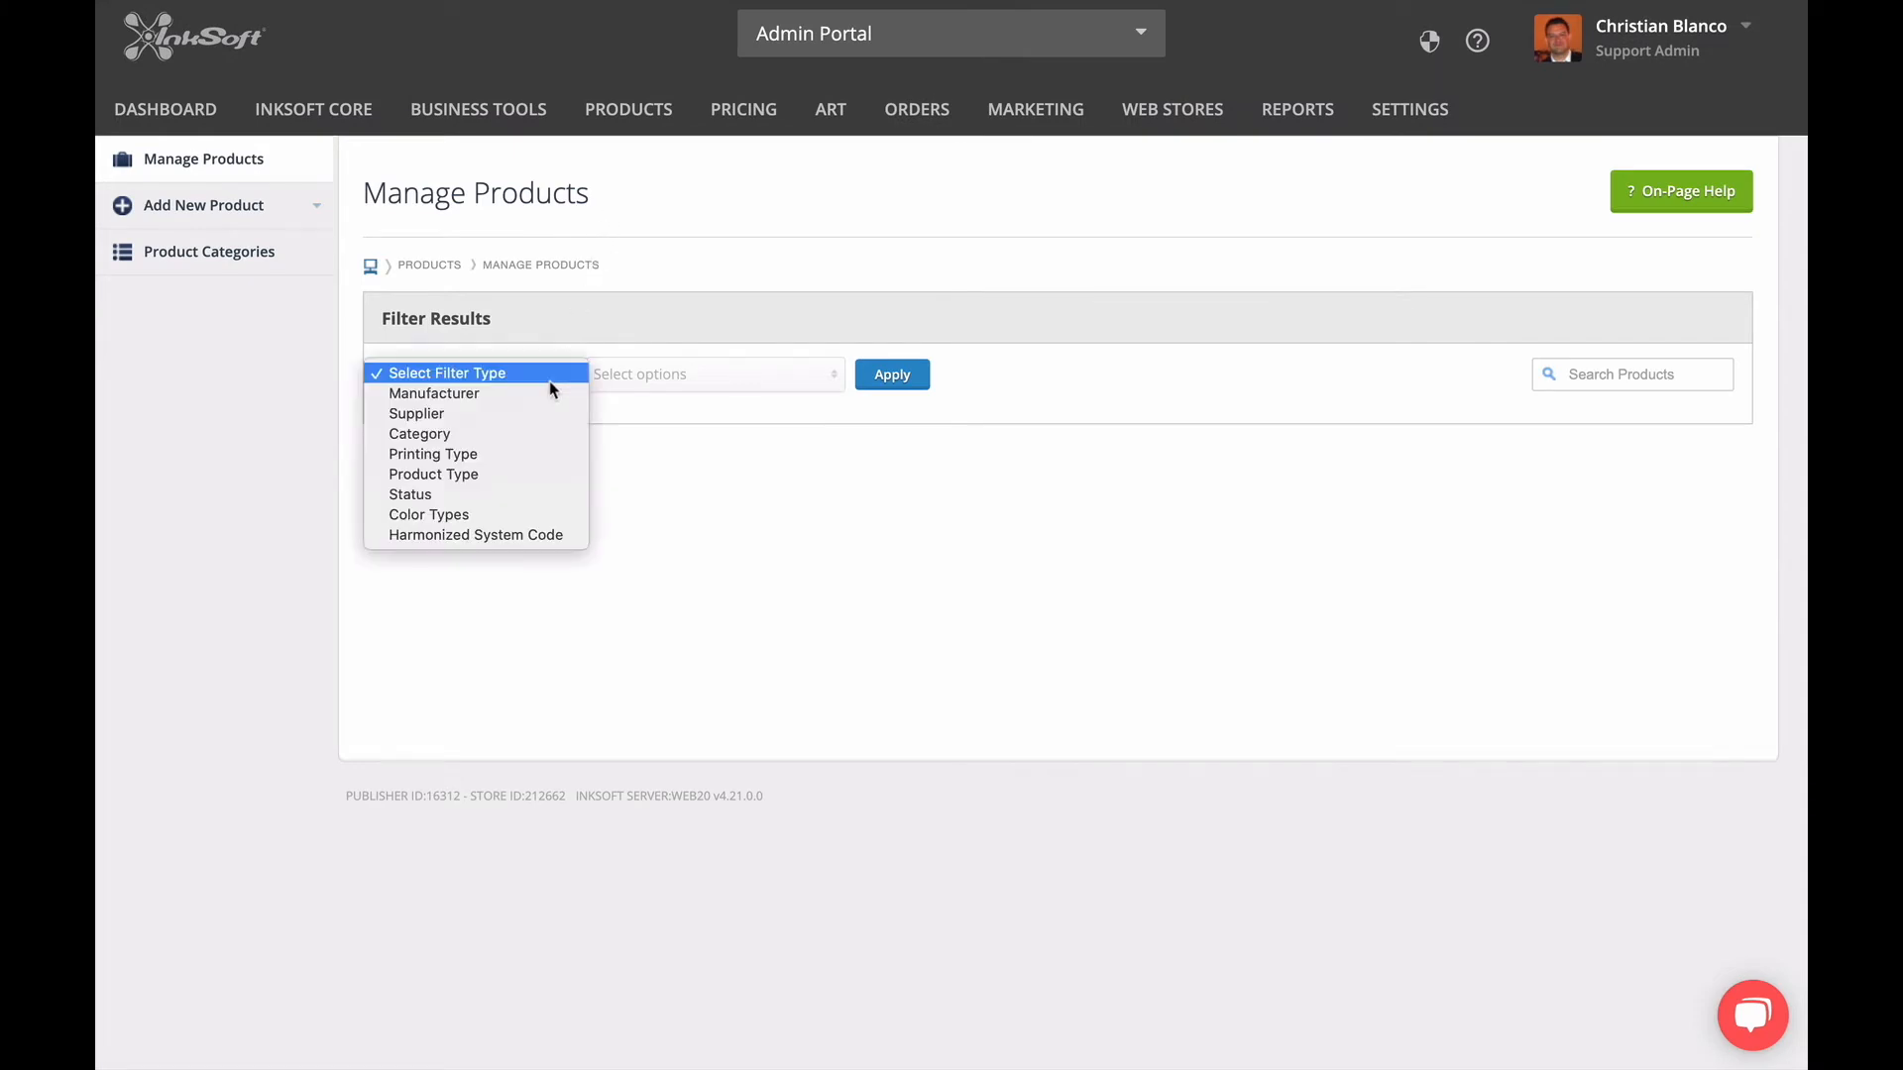
{"action": "left_click", "coordinate": [537, 412]}
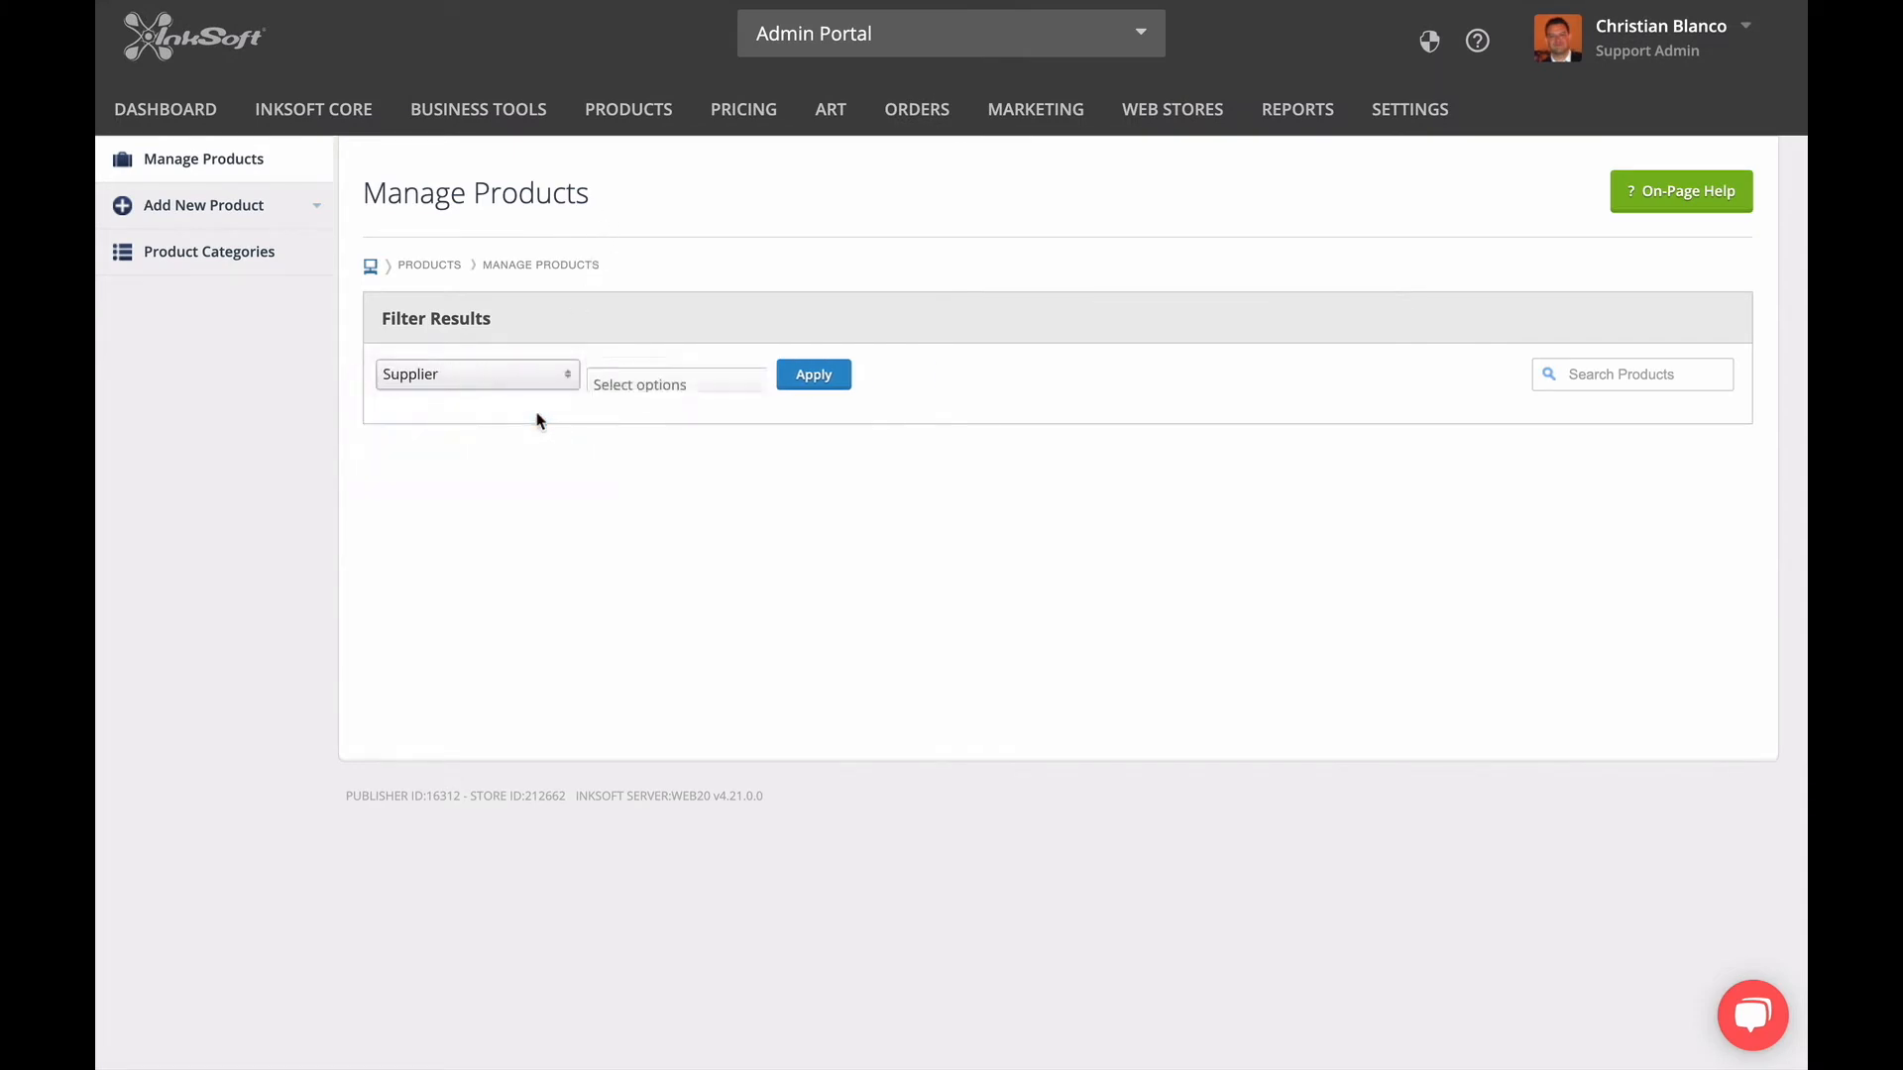
{"action": "left_click", "coordinate": [682, 380]}
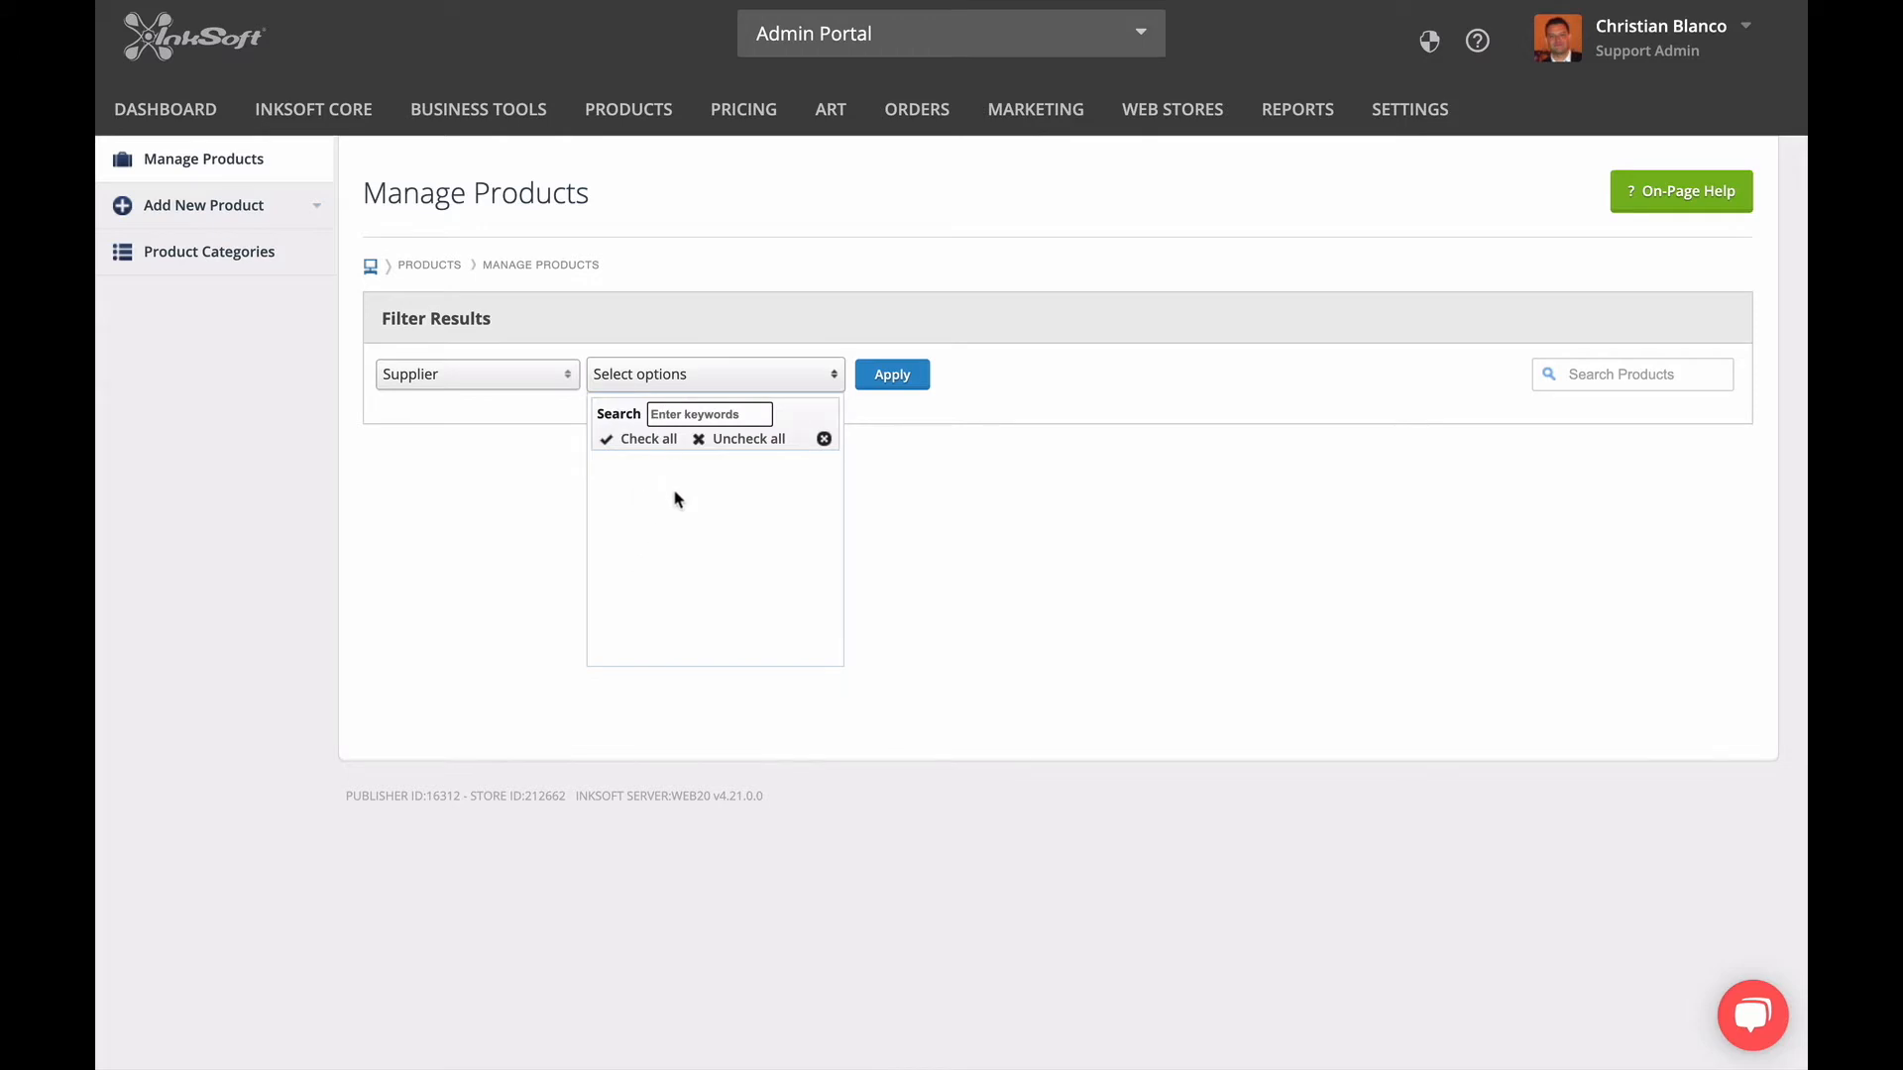
{"action": "left_click", "coordinate": [946, 381]}
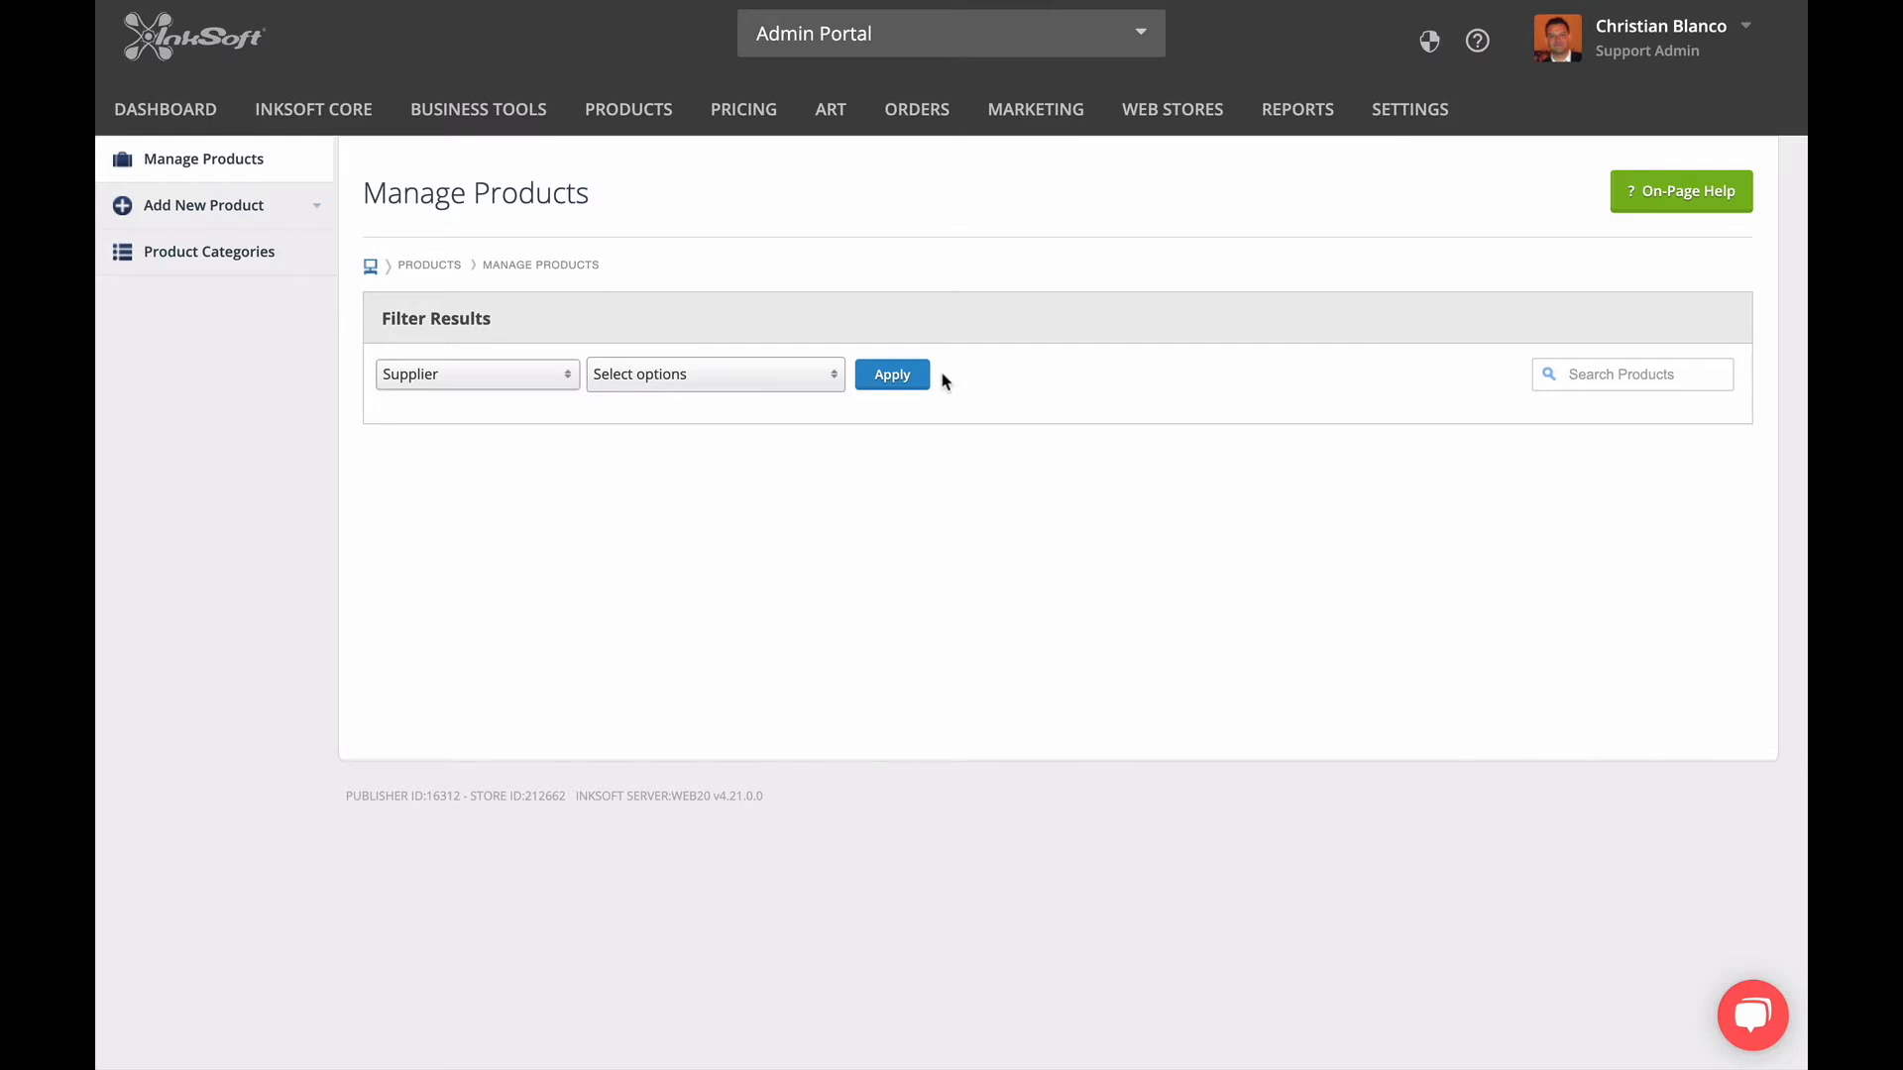
Start adding products from a supplier catalog and choose Sanmar as the supplier.
{"action": "mouse_move", "coordinate": [670, 132]}
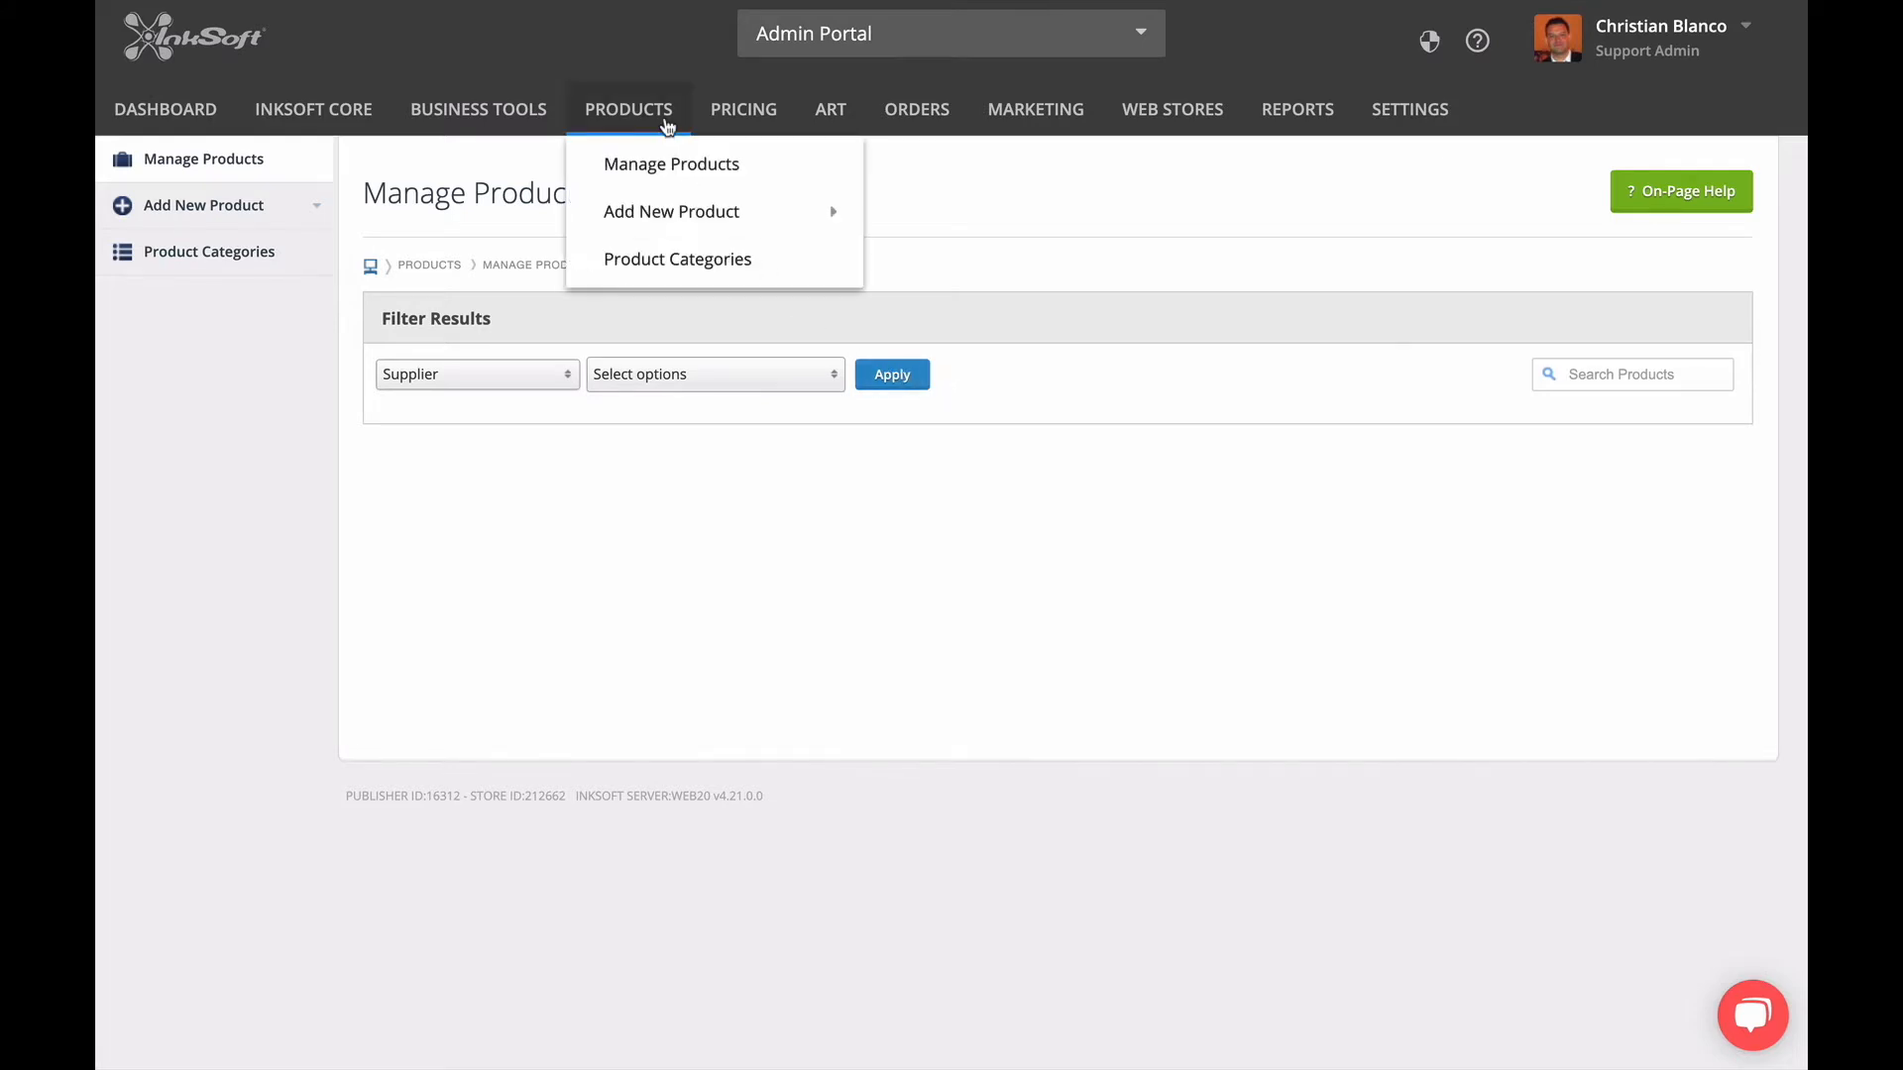
{"action": "mouse_move", "coordinate": [667, 208]}
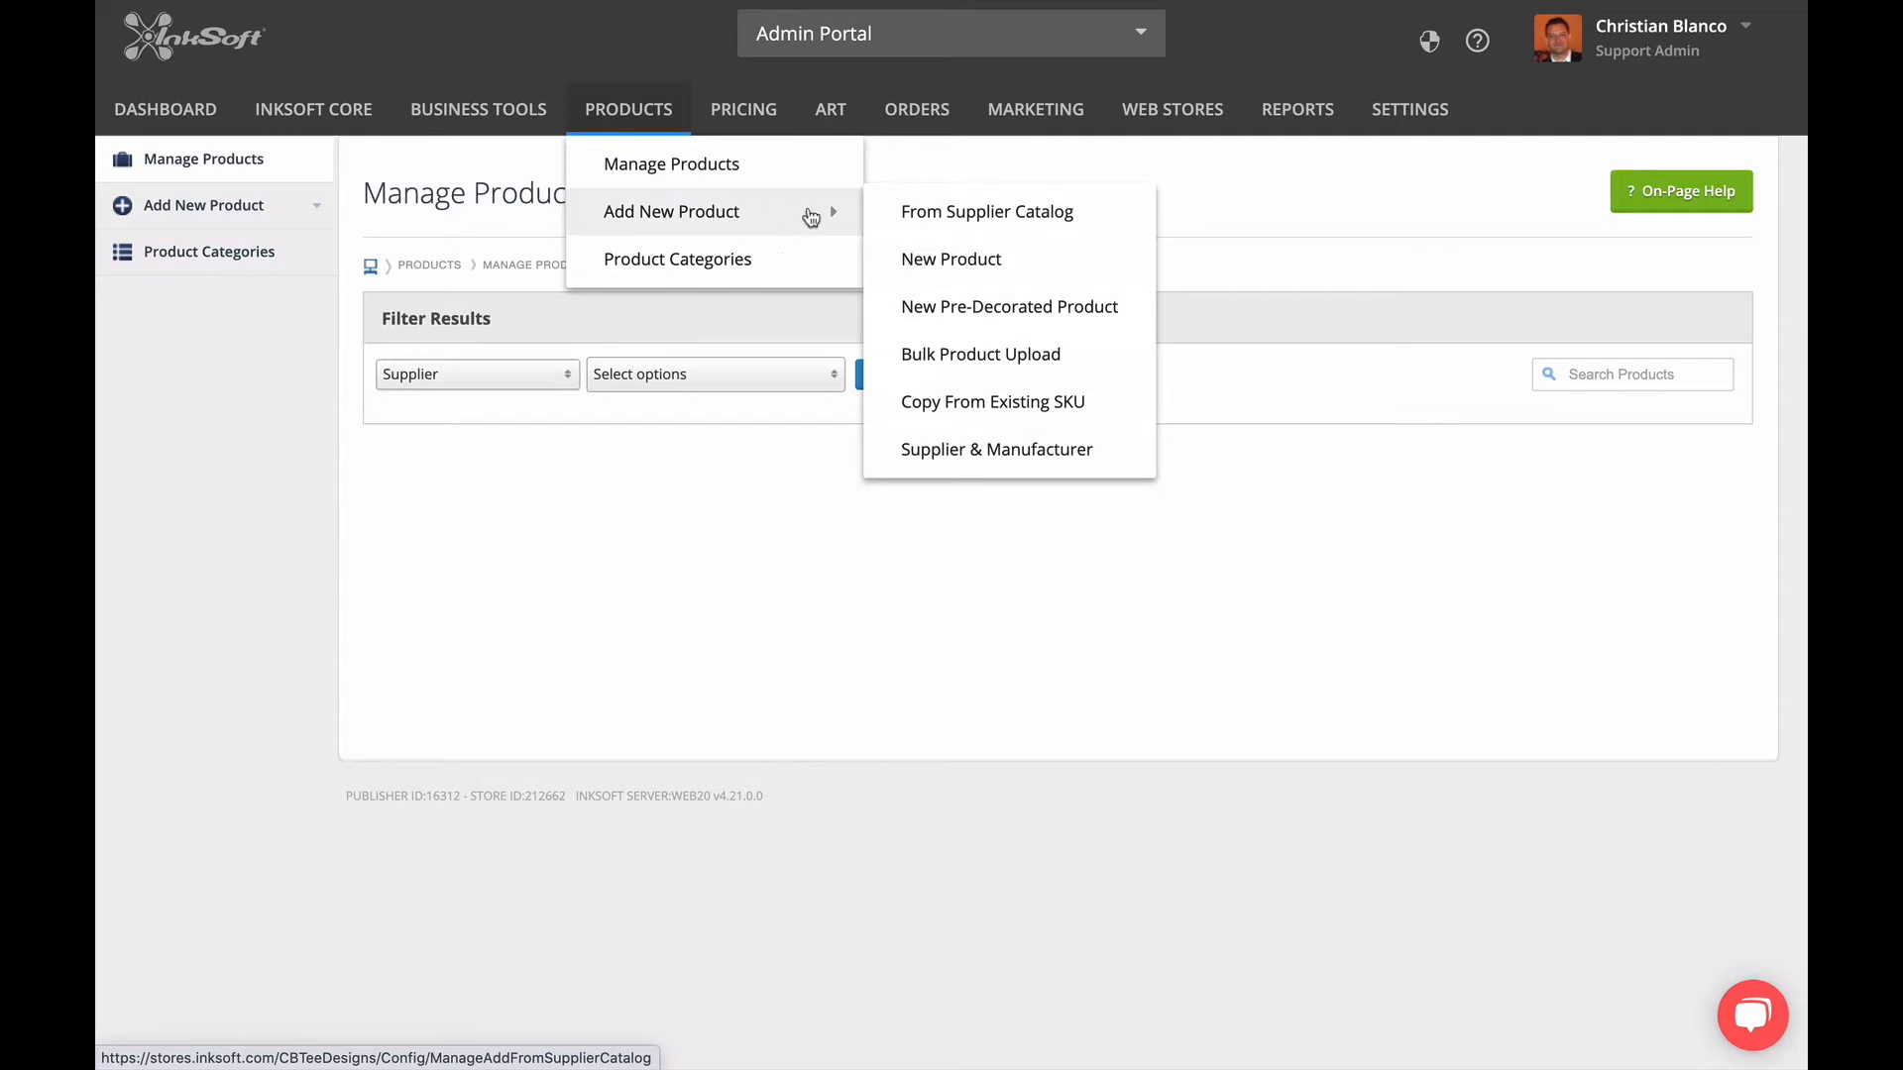
{"action": "left_click", "coordinate": [890, 229]}
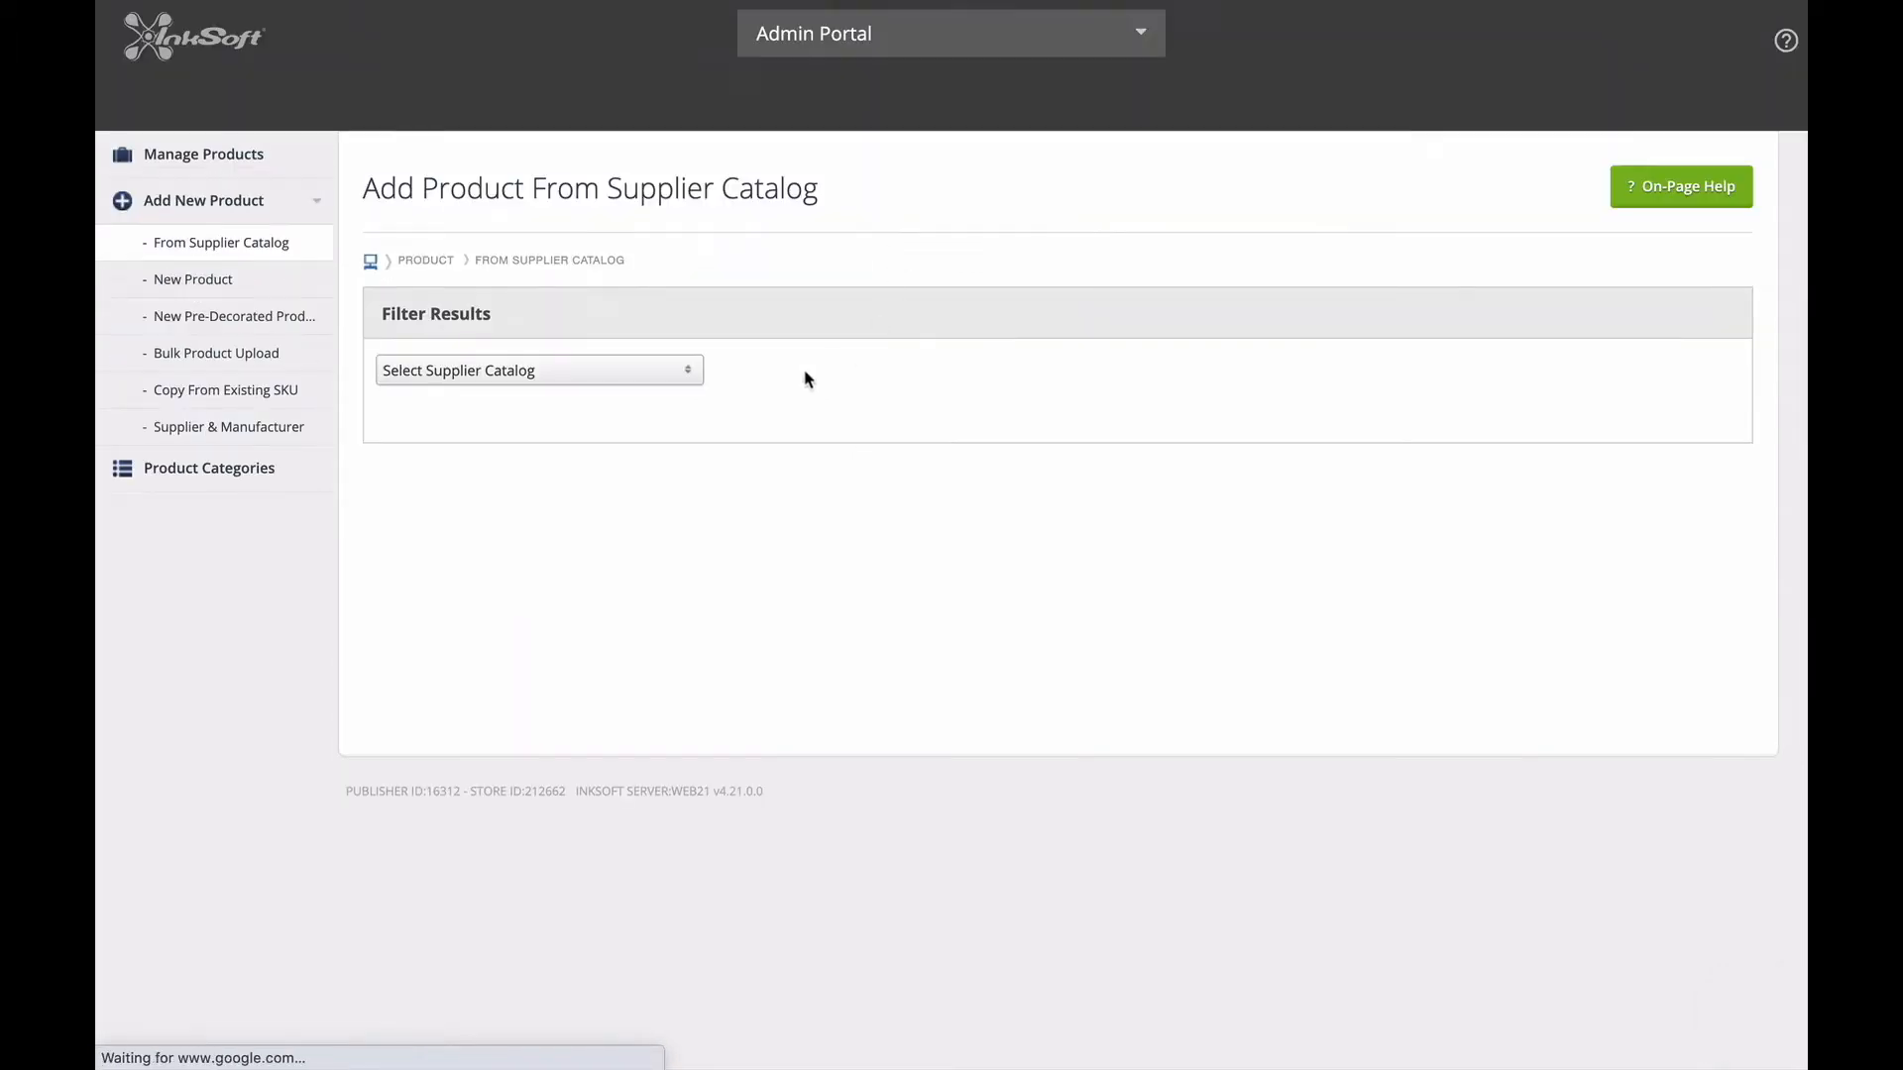
{"action": "left_click", "coordinate": [669, 373]}
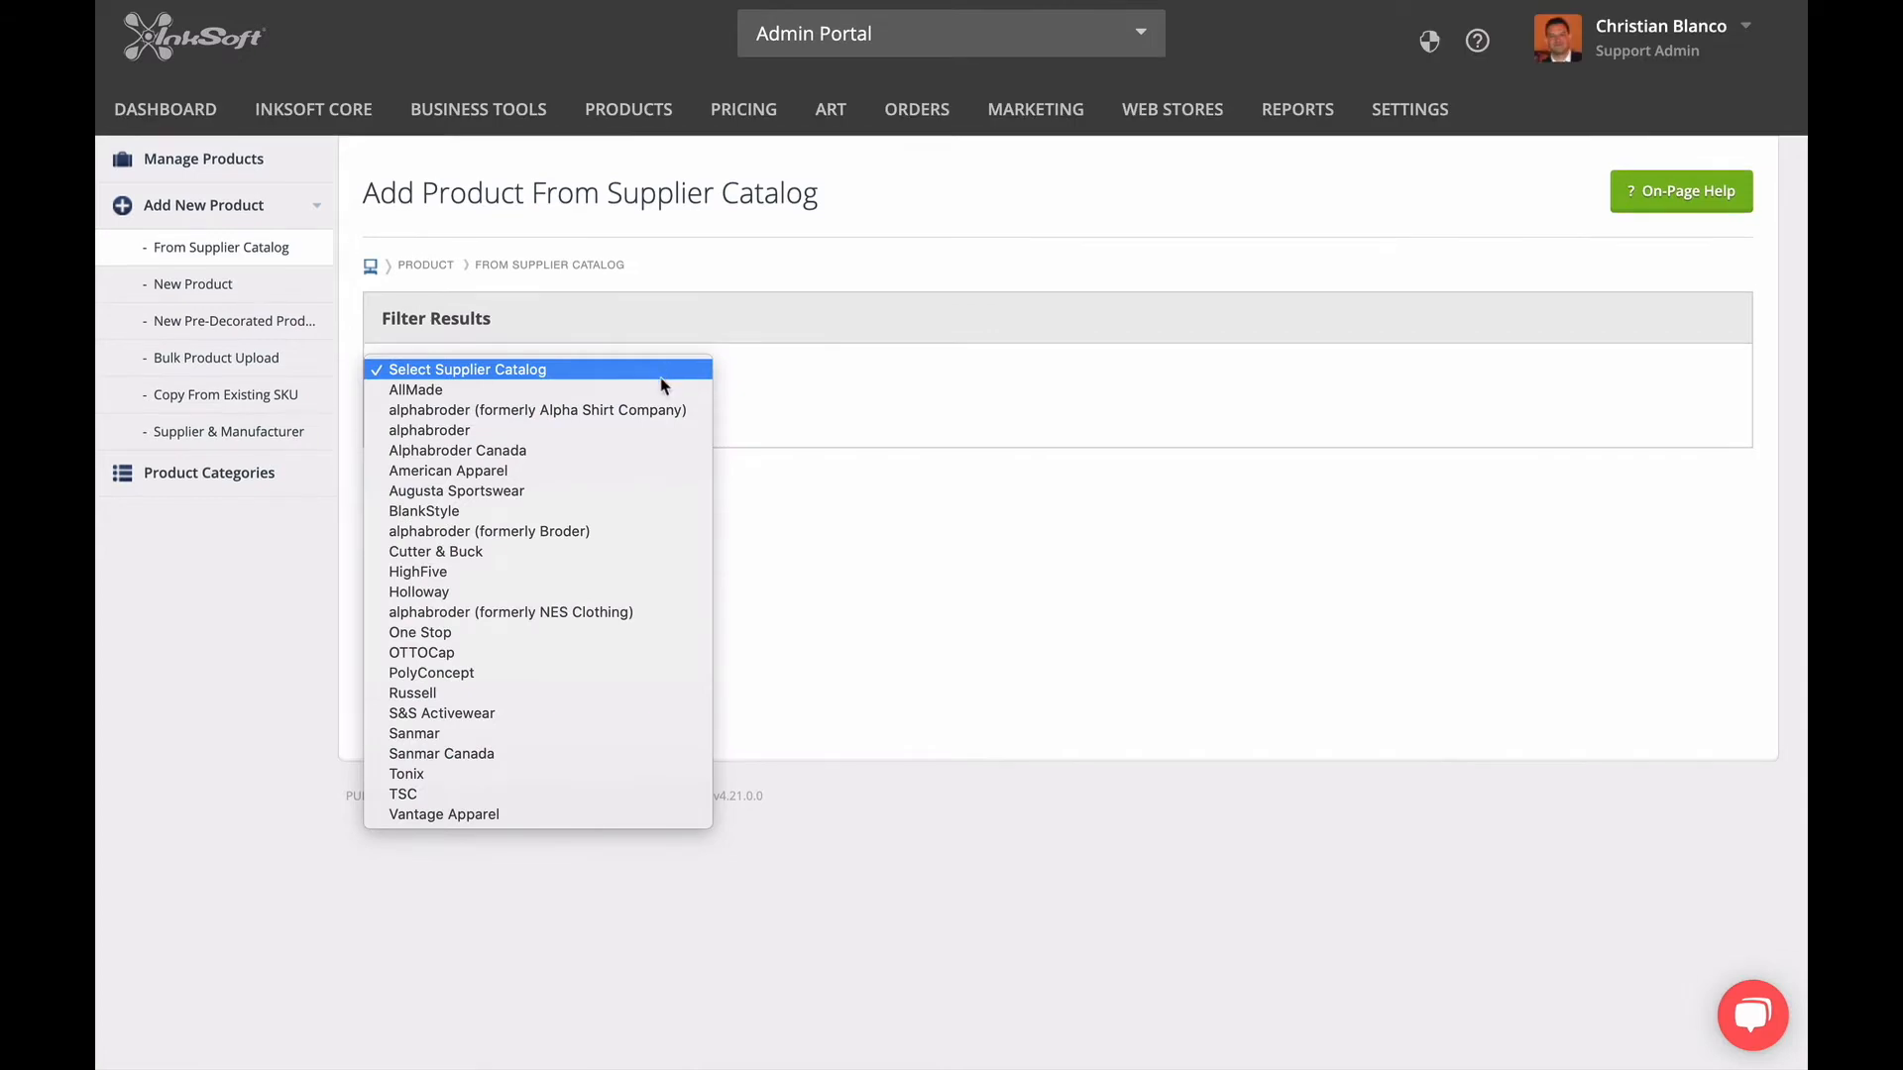
{"action": "left_click", "coordinate": [638, 733]}
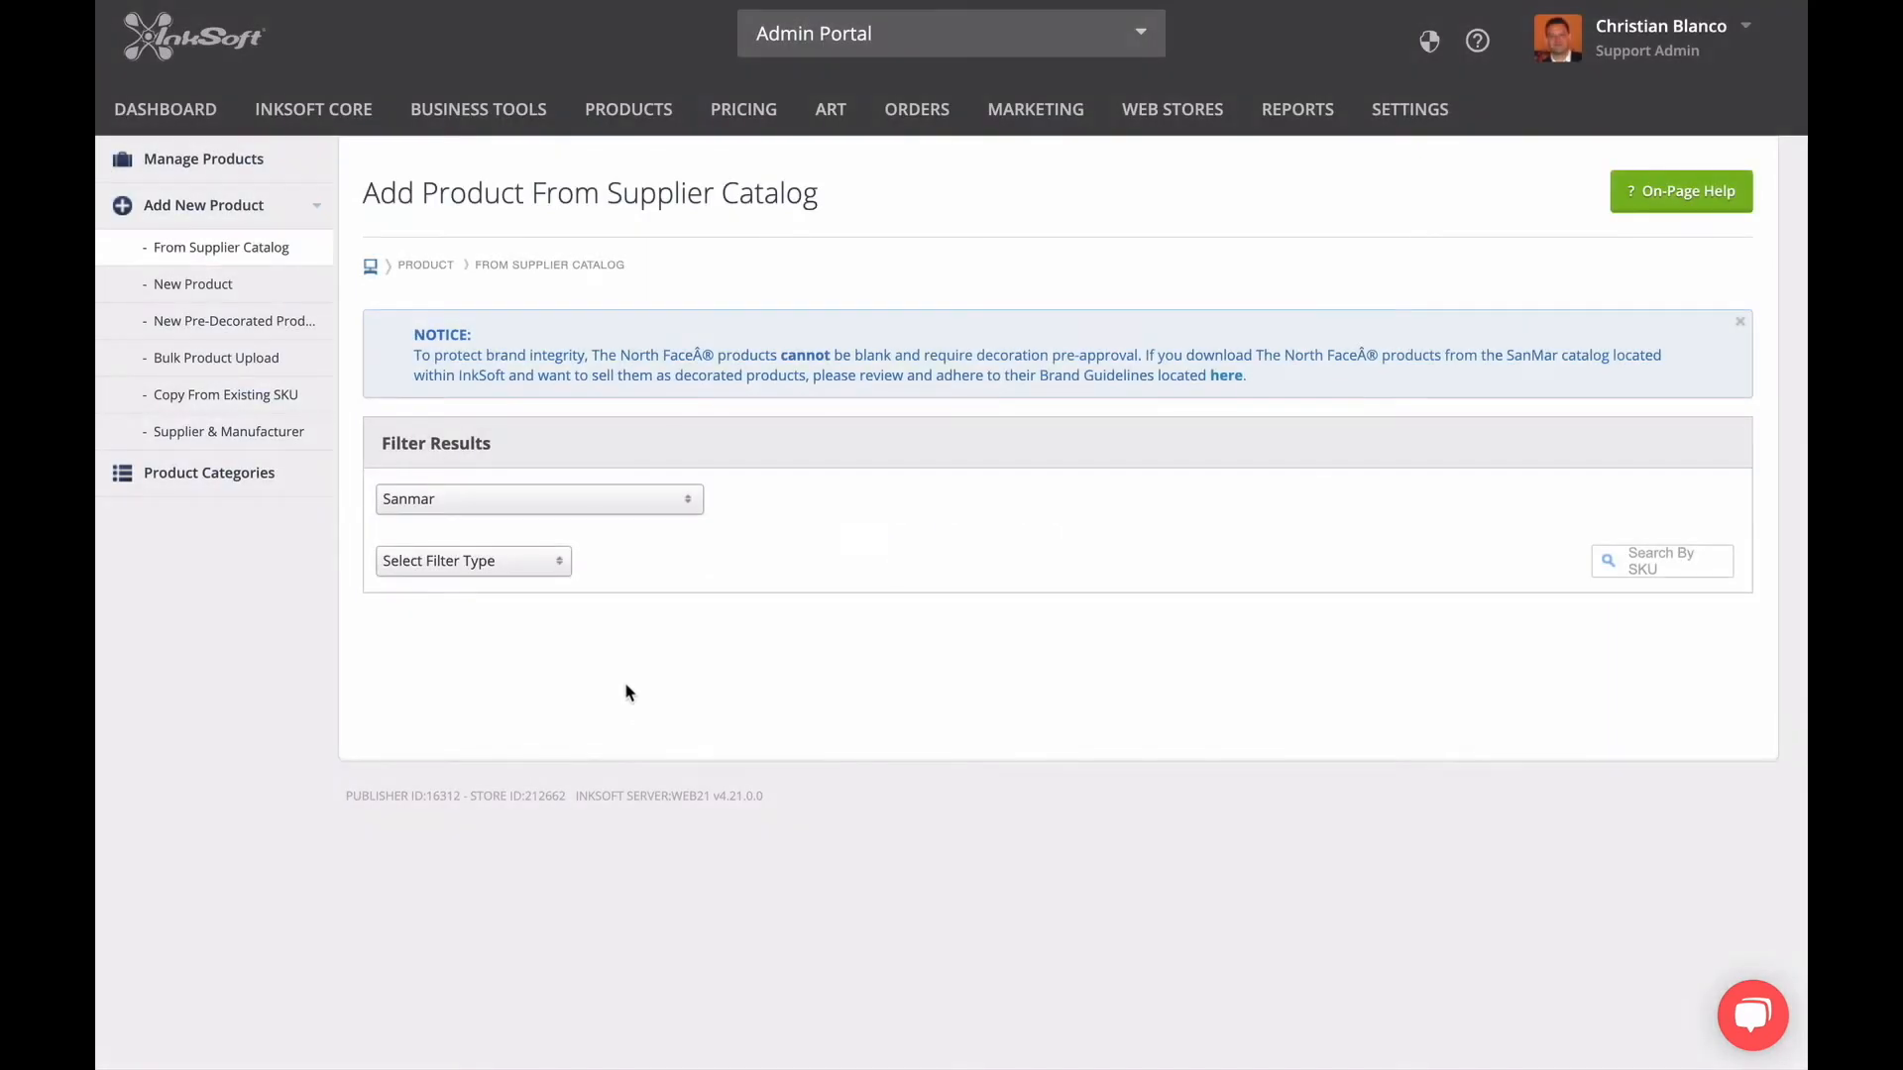
Filter the Sanmar catalog by manufacturer to list only Gildan products.
{"action": "left_click", "coordinate": [549, 566]}
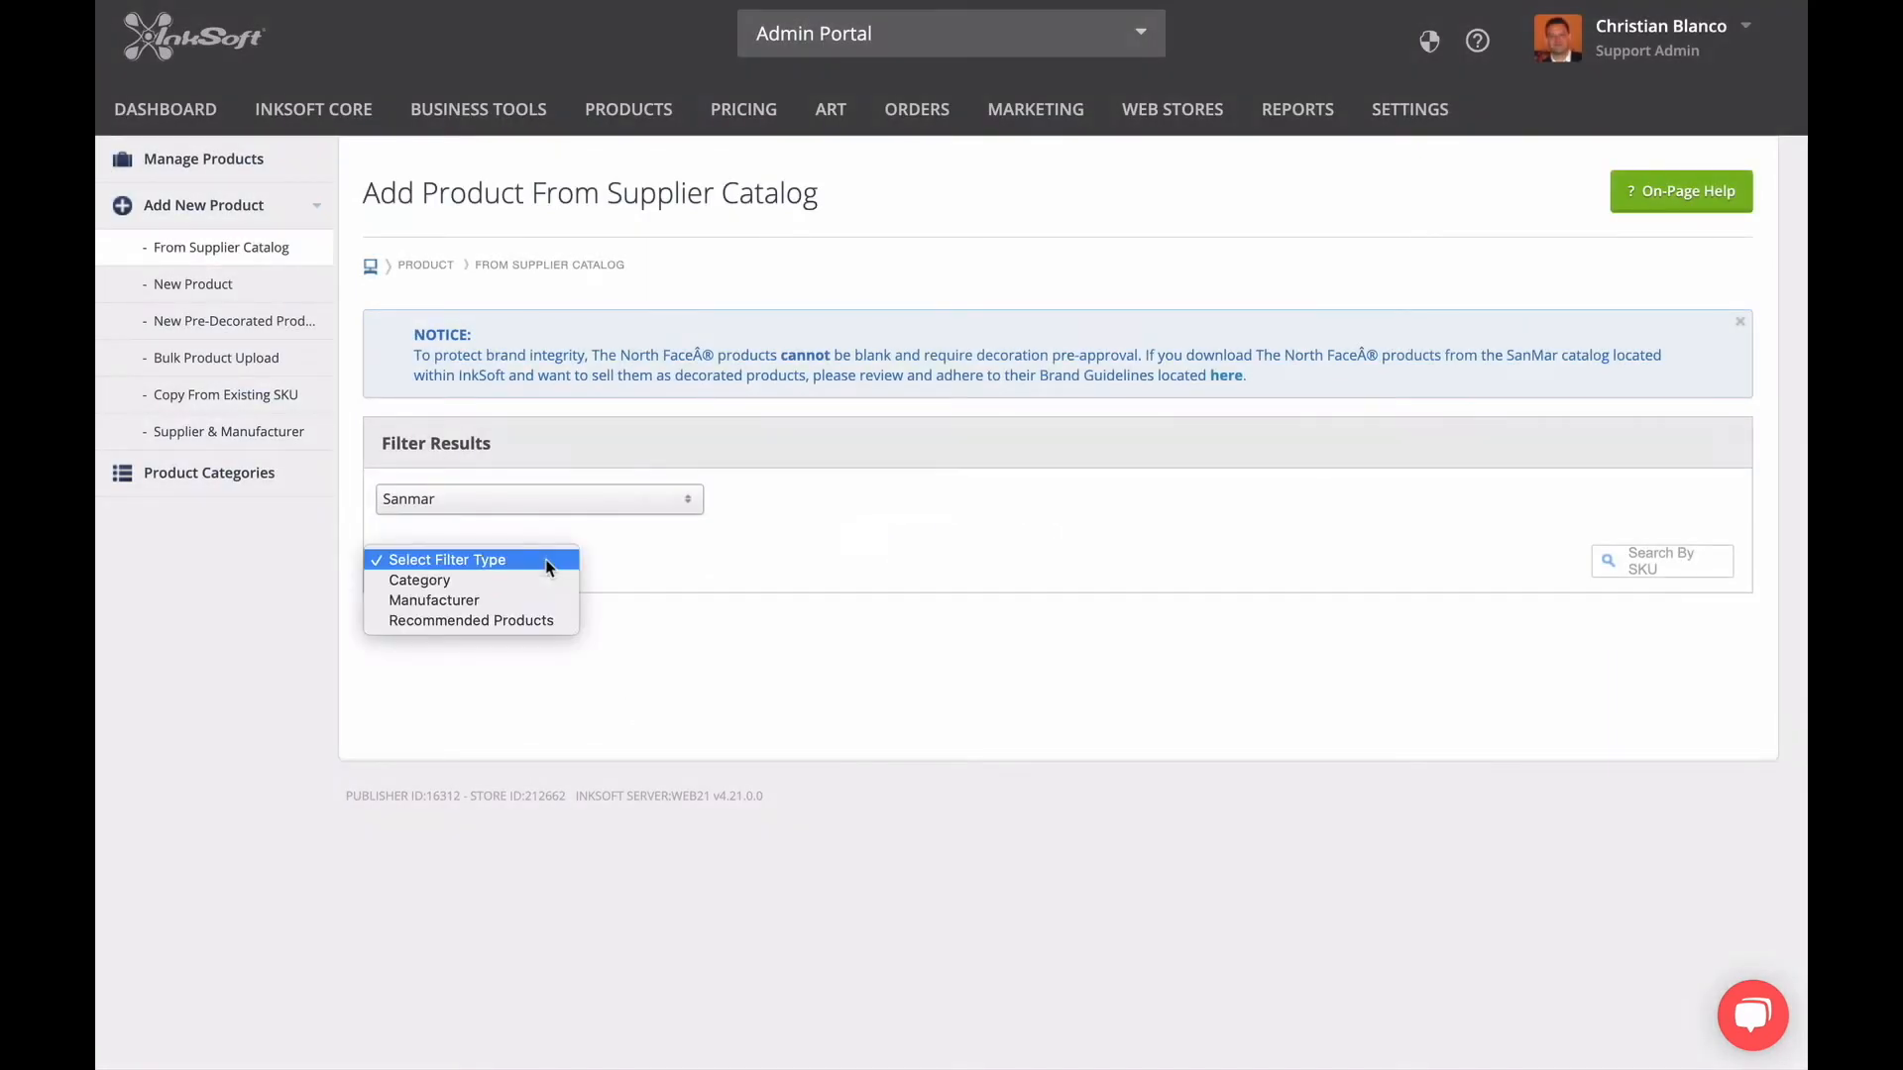
{"action": "left_click", "coordinate": [550, 599]}
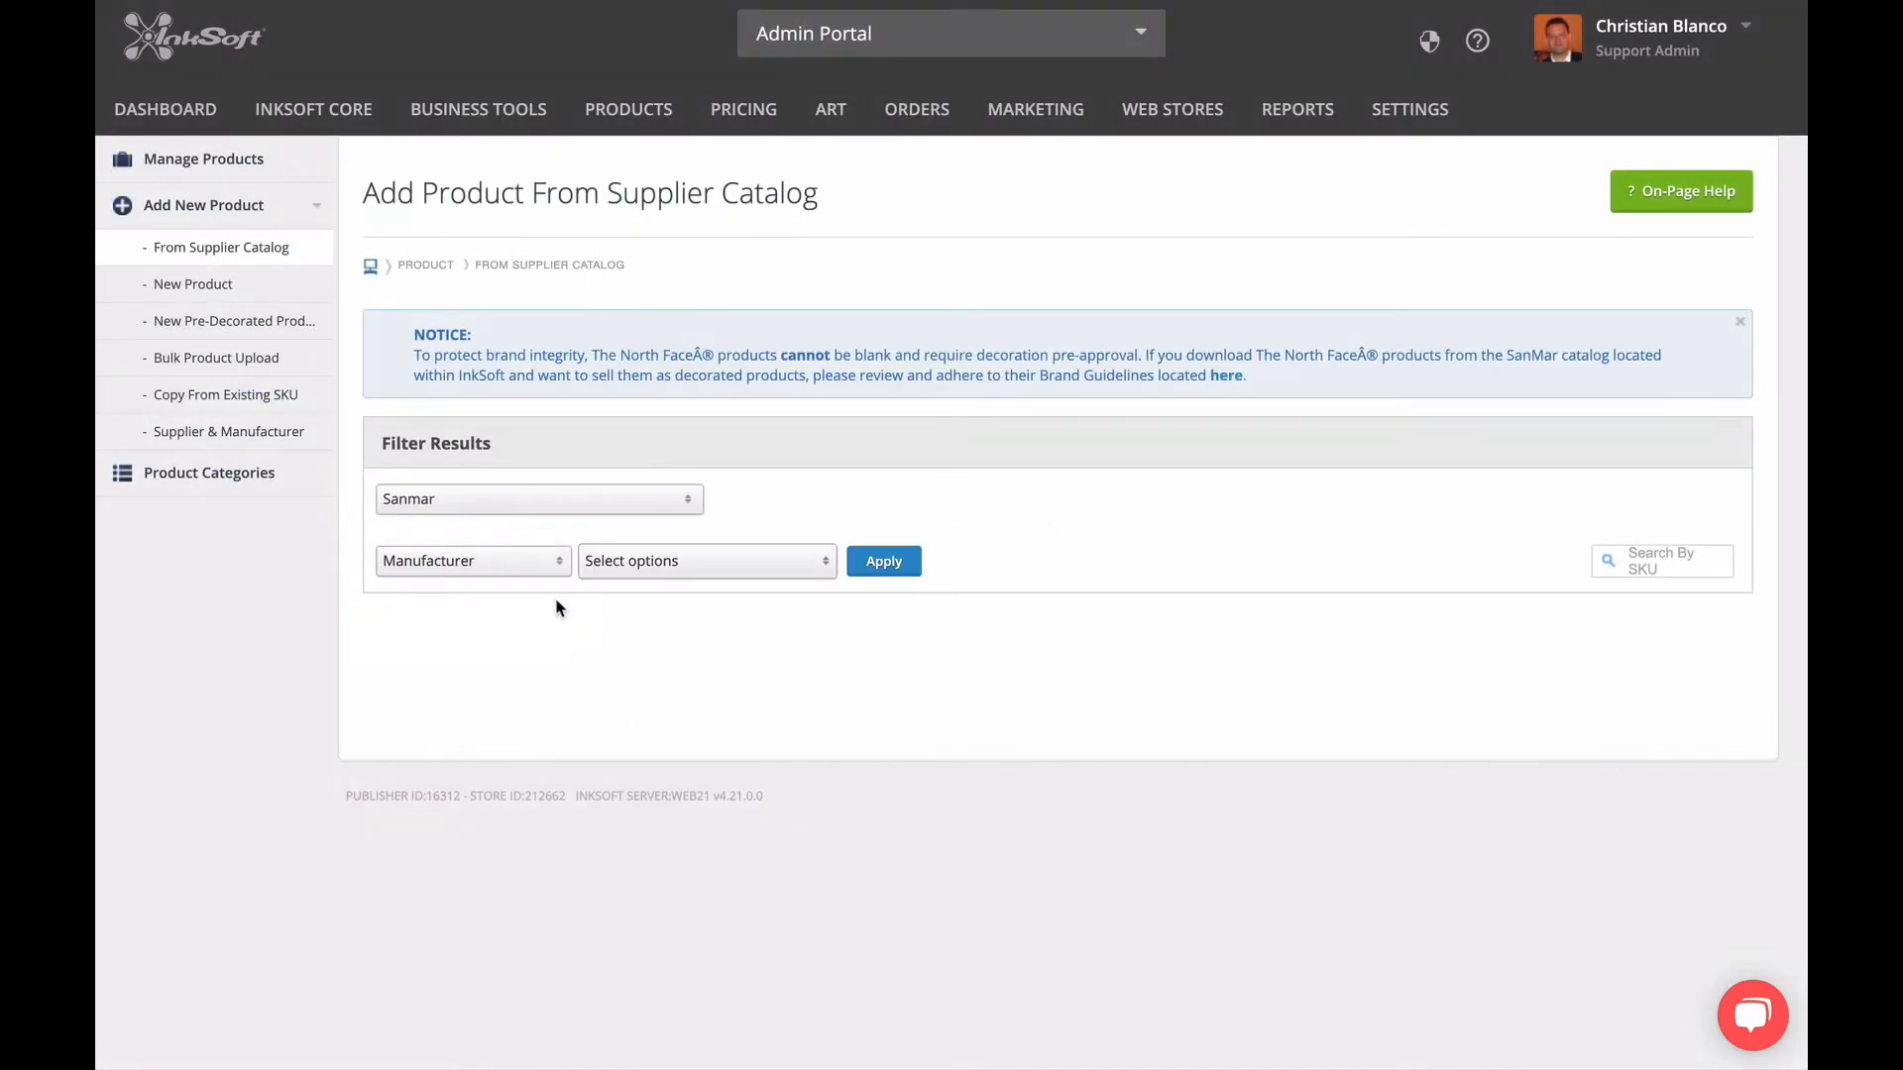
{"action": "left_click", "coordinate": [656, 567]}
{"action": "scroll", "coordinate": [664, 677], "scroll_direction": "down", "scroll_amount": 1}
{"action": "scroll", "coordinate": [663, 677], "scroll_direction": "down", "scroll_amount": 5}
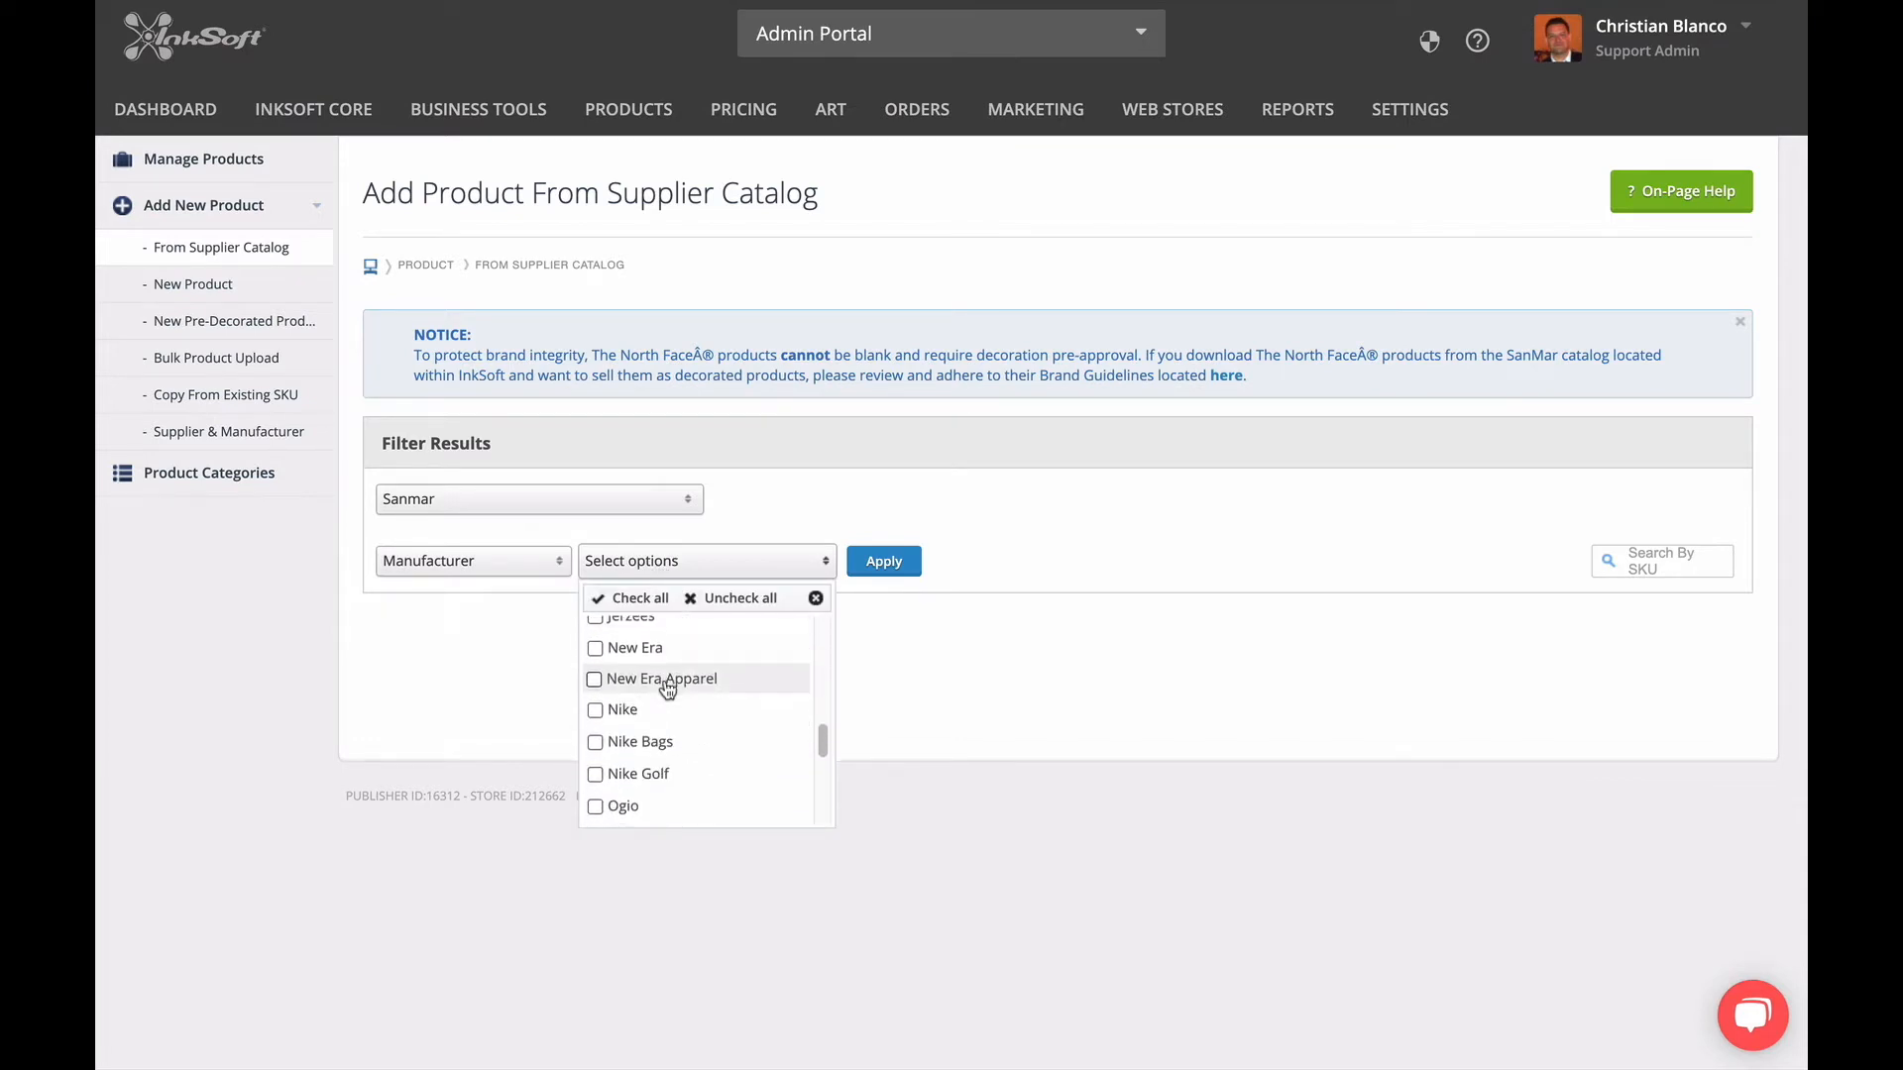
{"action": "scroll", "coordinate": [679, 753], "scroll_direction": "up", "scroll_amount": 2}
{"action": "scroll", "coordinate": [684, 711], "scroll_direction": "up", "scroll_amount": 2}
{"action": "left_click", "coordinate": [664, 661]}
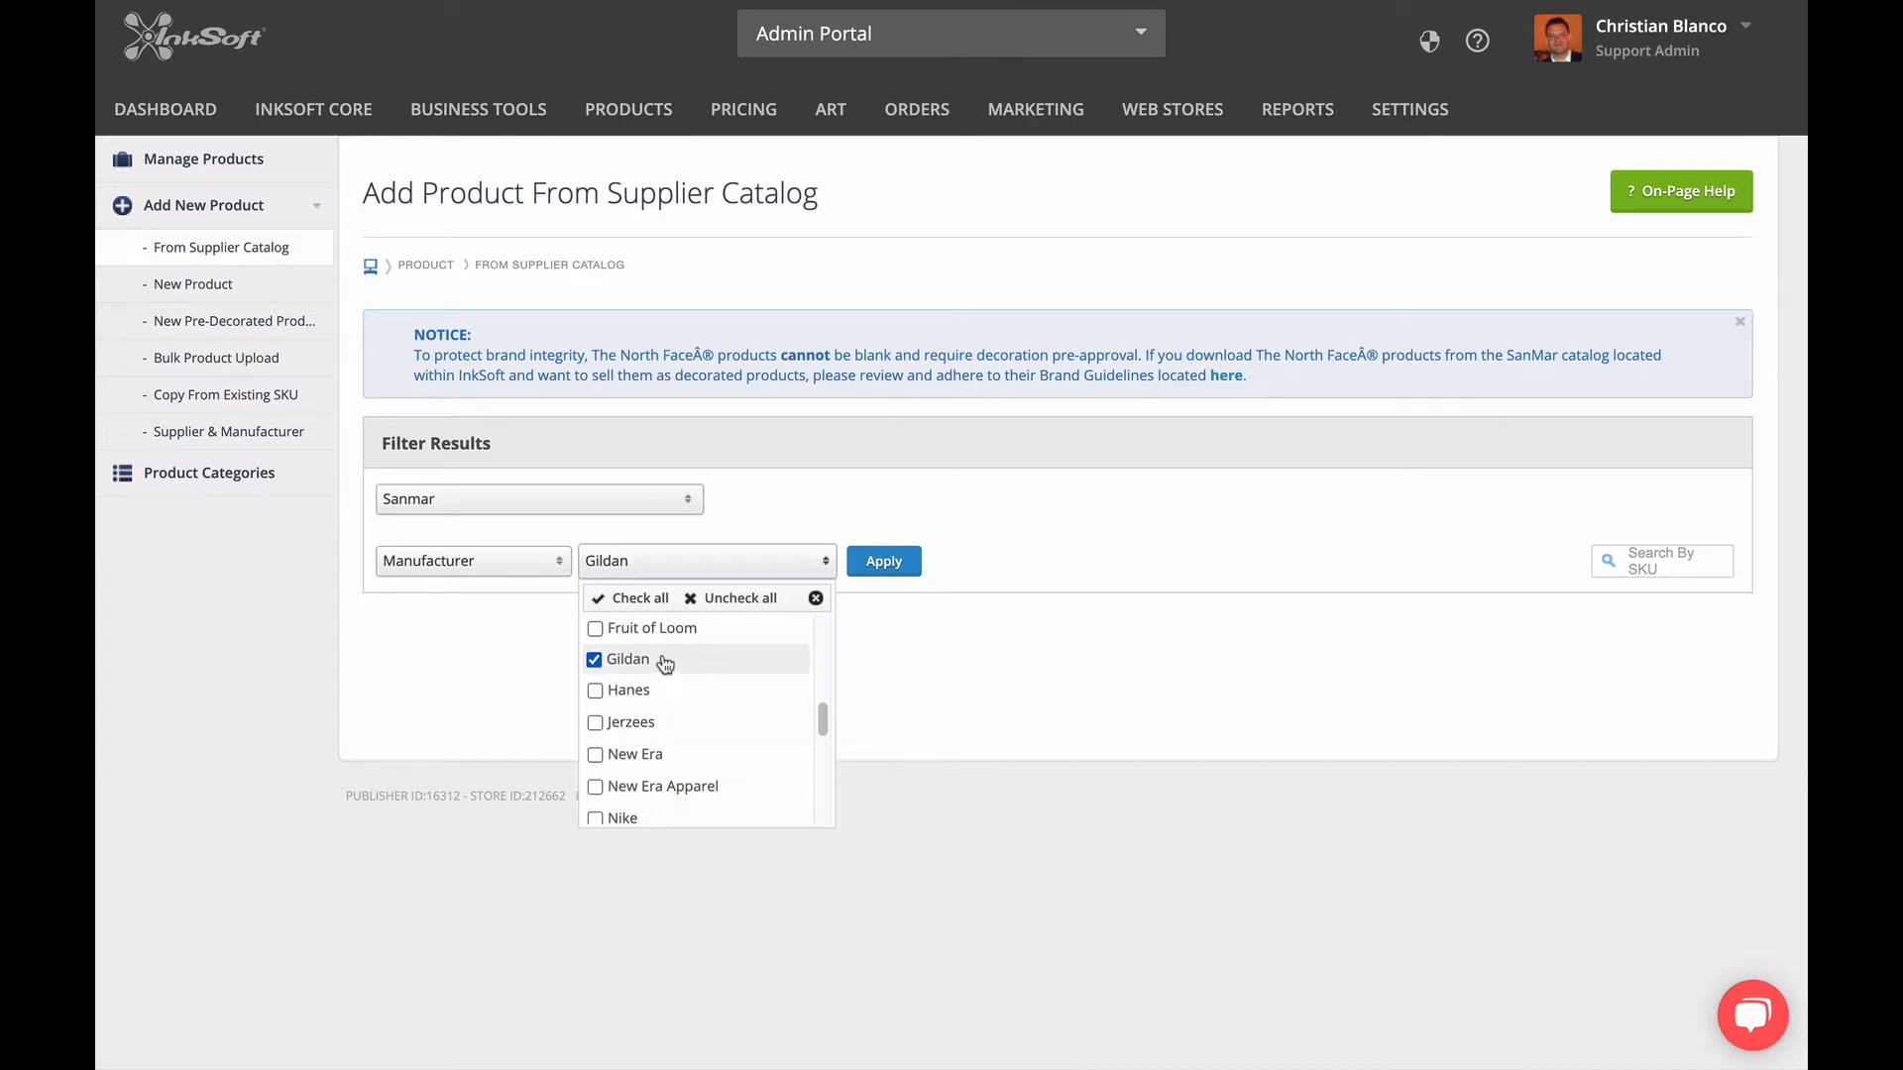
{"action": "left_click", "coordinate": [902, 571]}
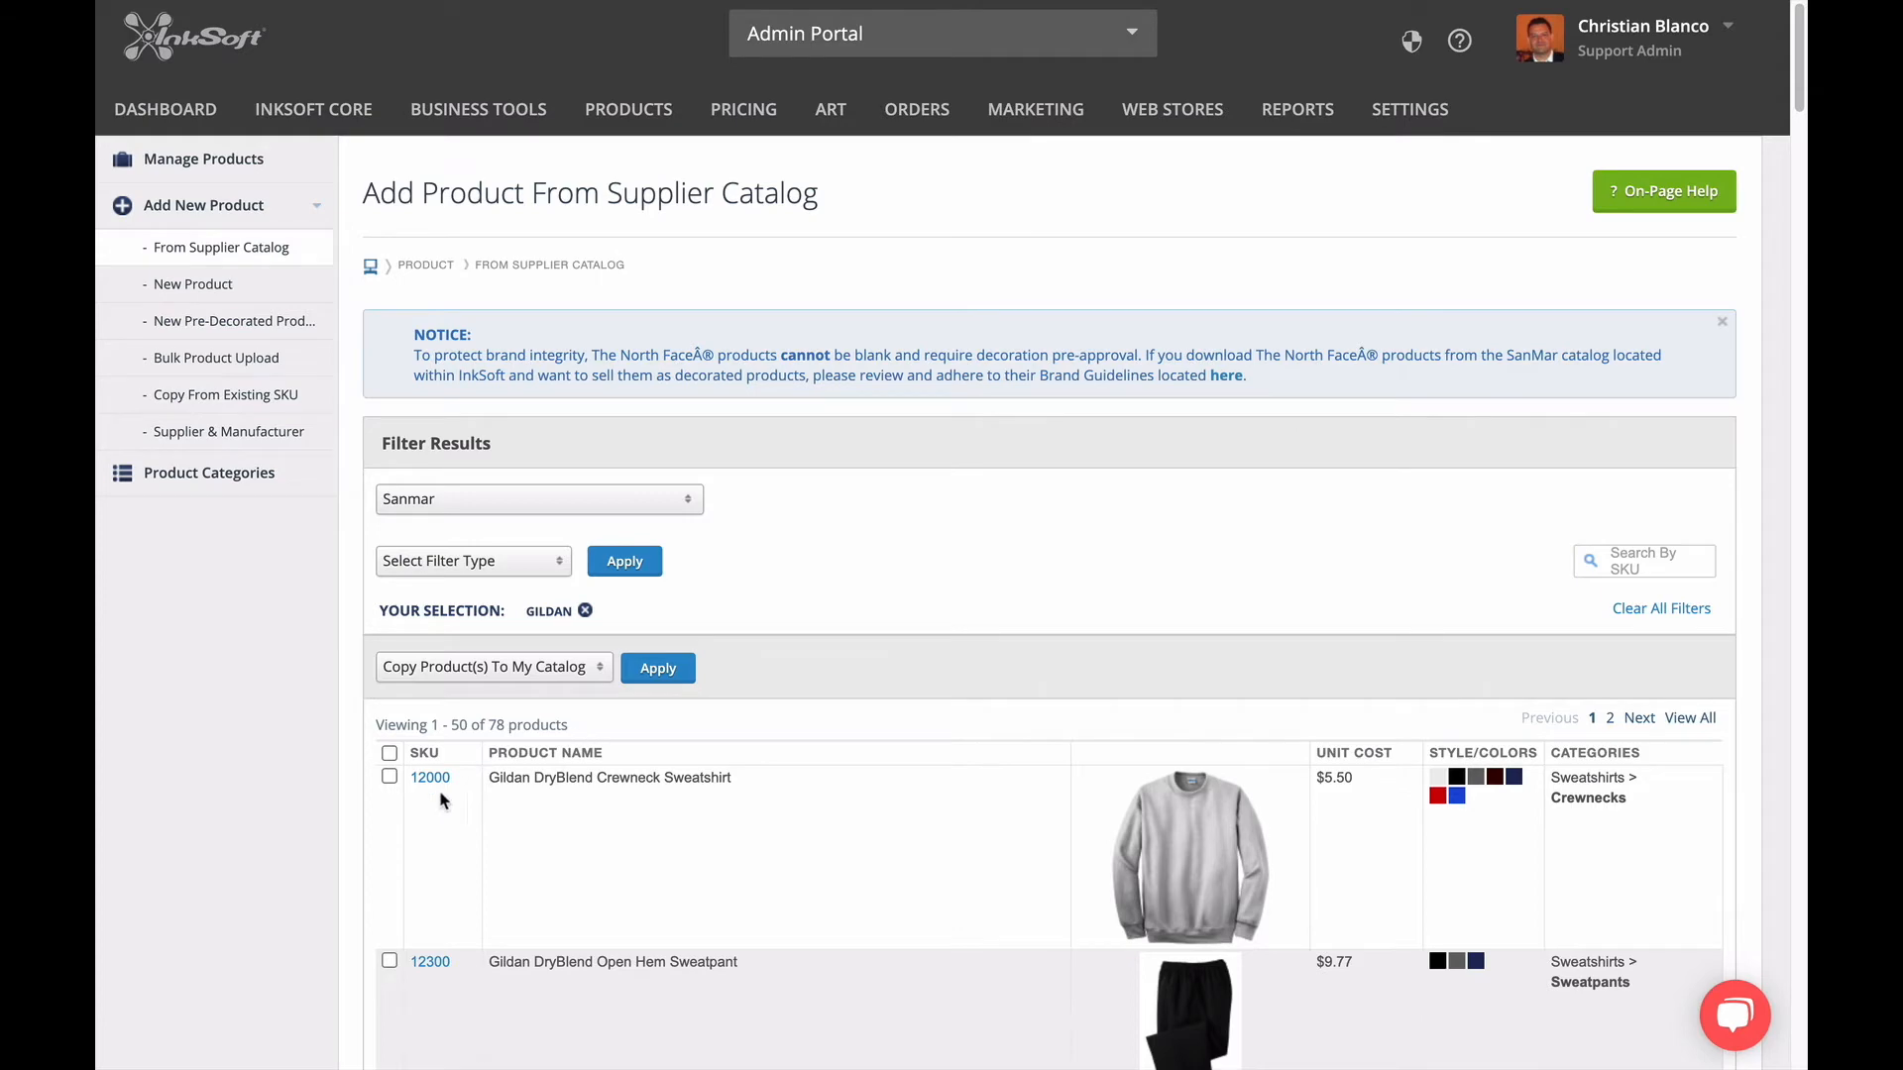
Select Gildan SKUs 12000, 2000, 2000B, 2000L, 5000, 5000B, 5000L, 5400, 5400B and 5400L and copy them to the store's catalog.
{"action": "scroll", "coordinate": [317, 835], "scroll_direction": "down", "scroll_amount": 4}
{"action": "scroll", "coordinate": [297, 841], "scroll_direction": "down", "scroll_amount": 7}
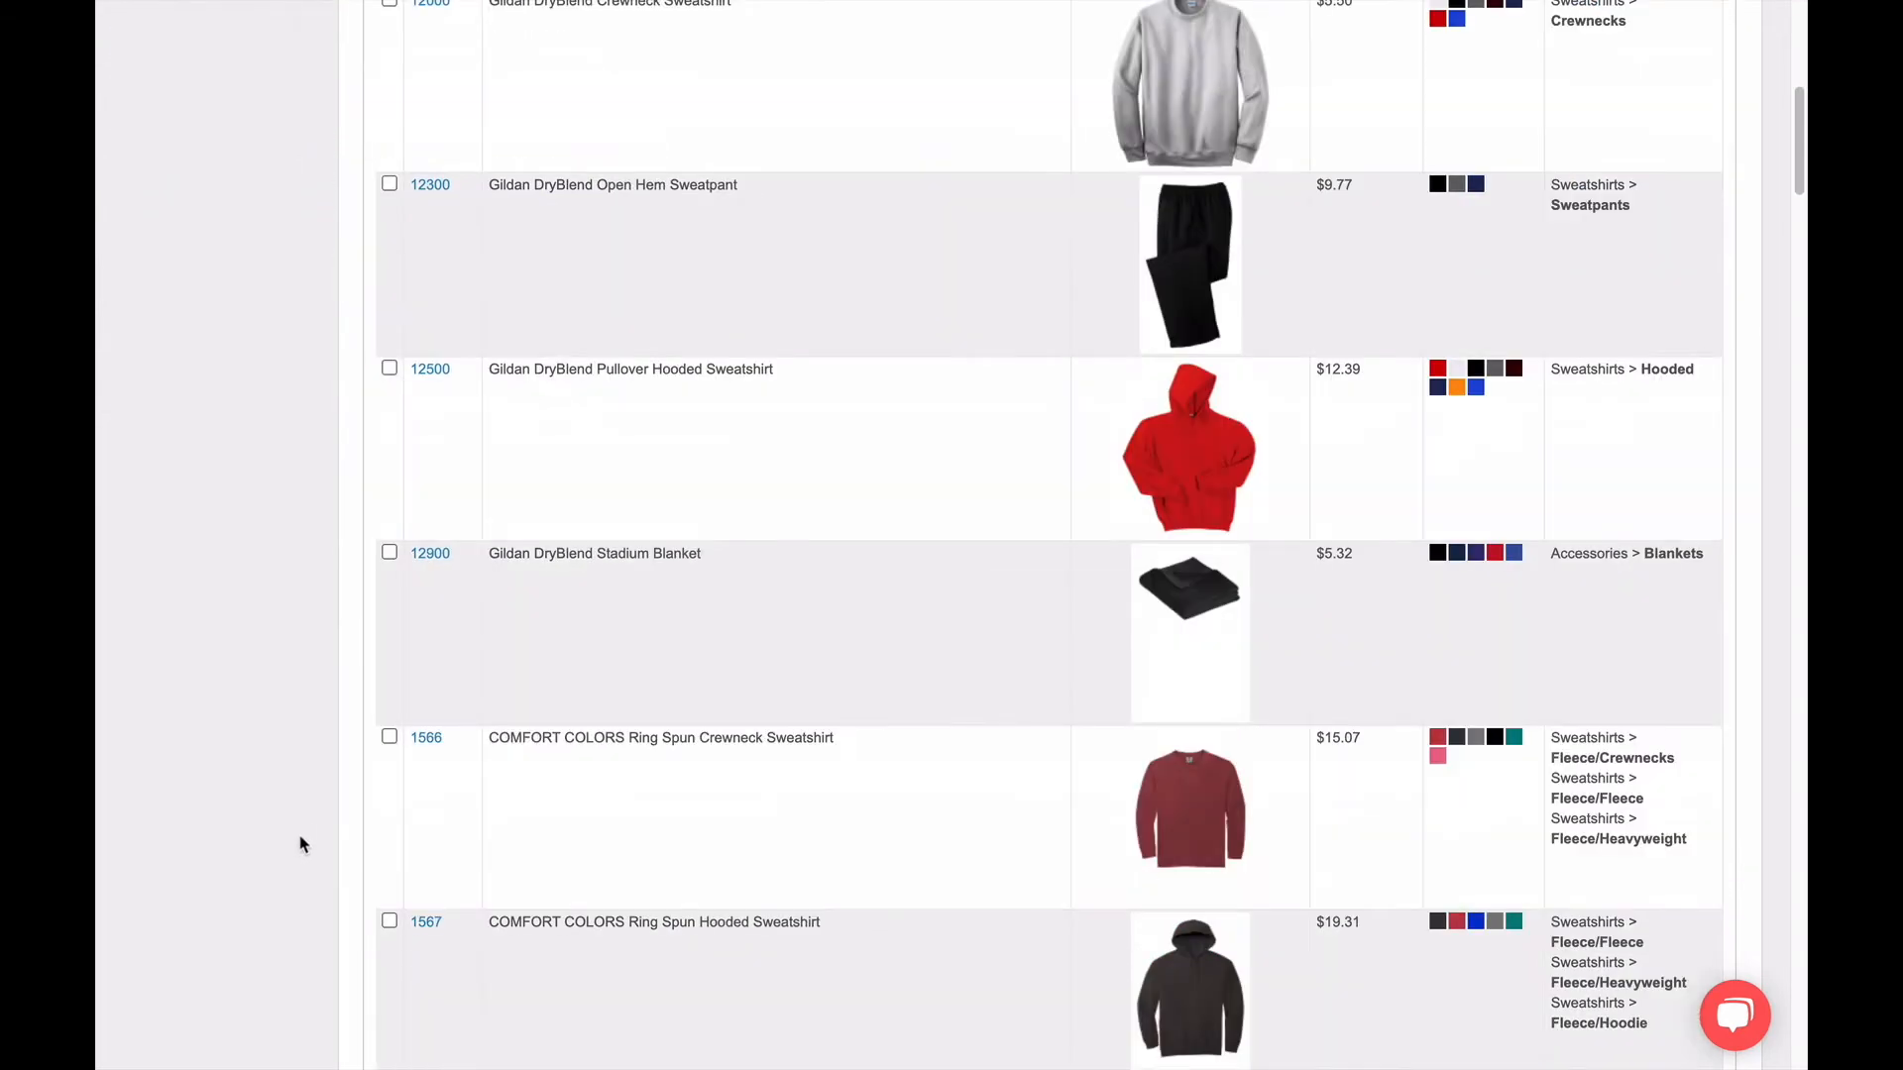
{"action": "scroll", "coordinate": [306, 847], "scroll_direction": "up", "scroll_amount": 12}
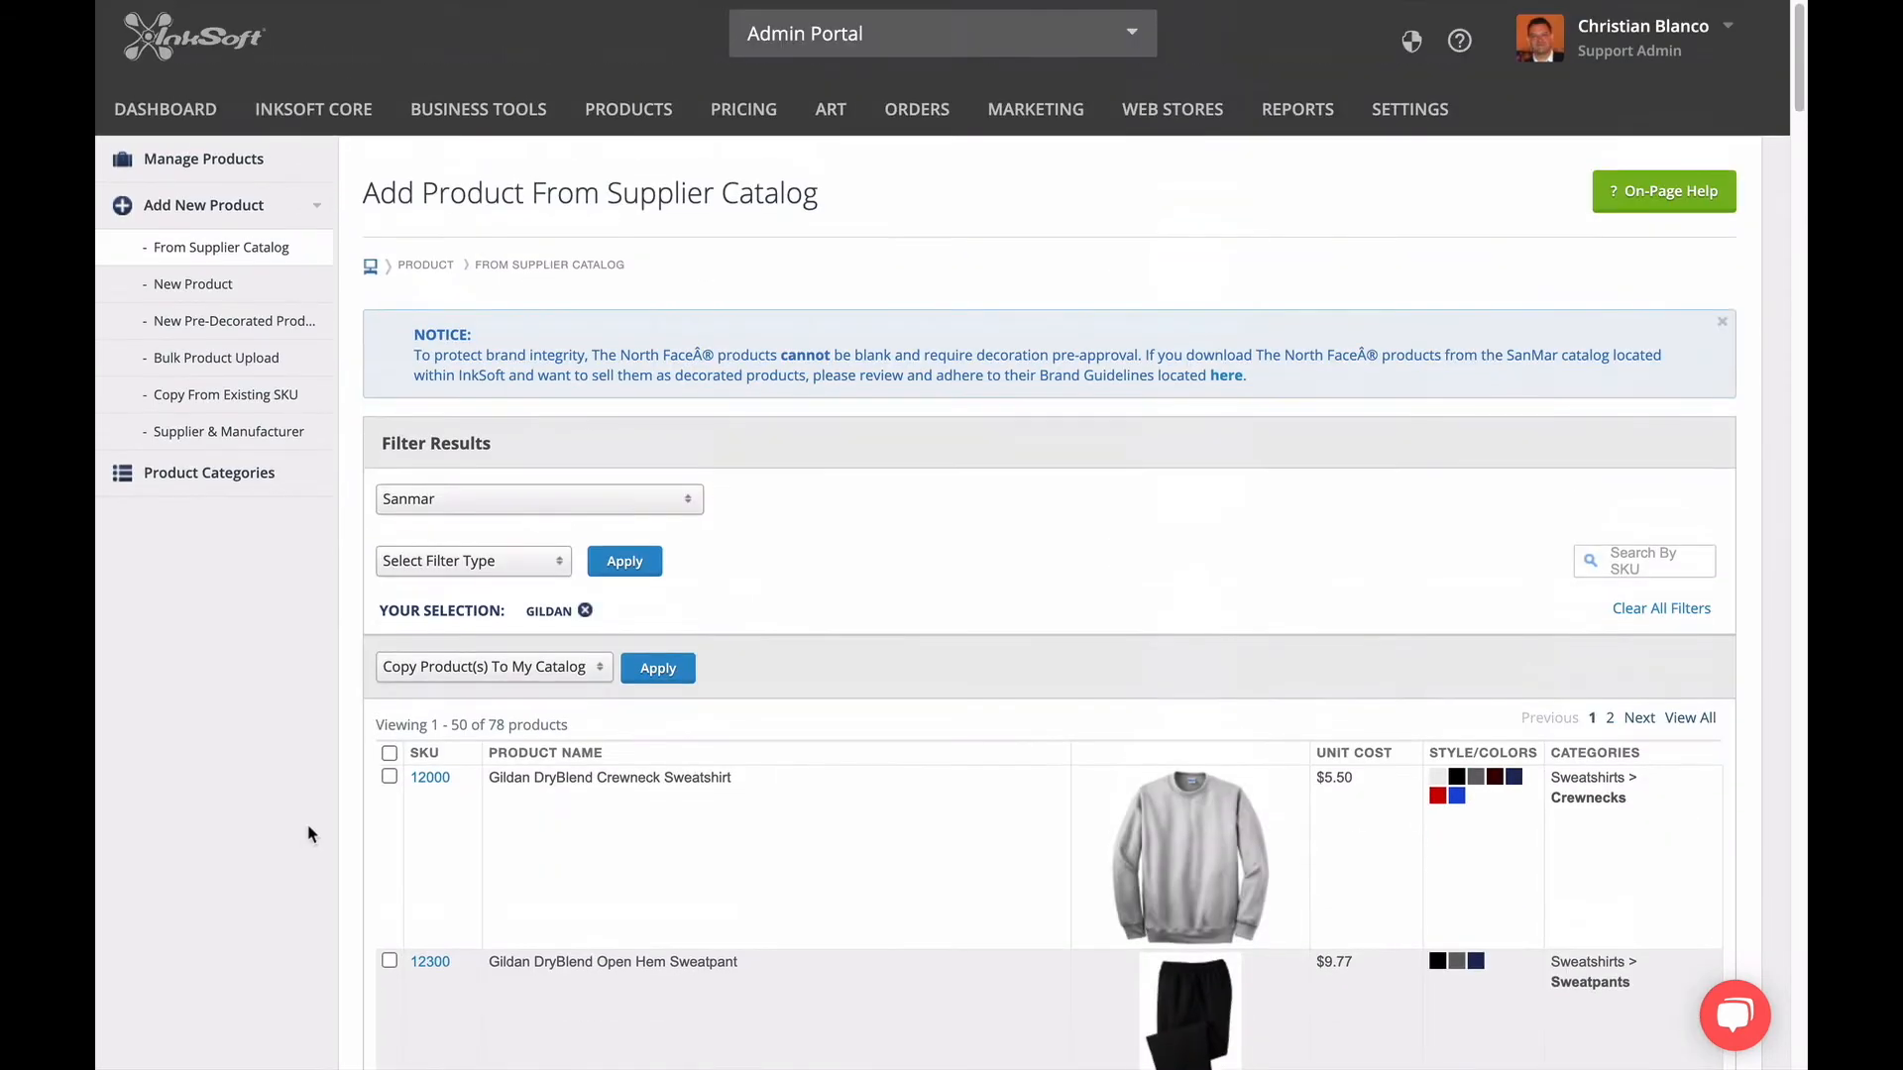
{"action": "left_click", "coordinate": [1622, 562]}
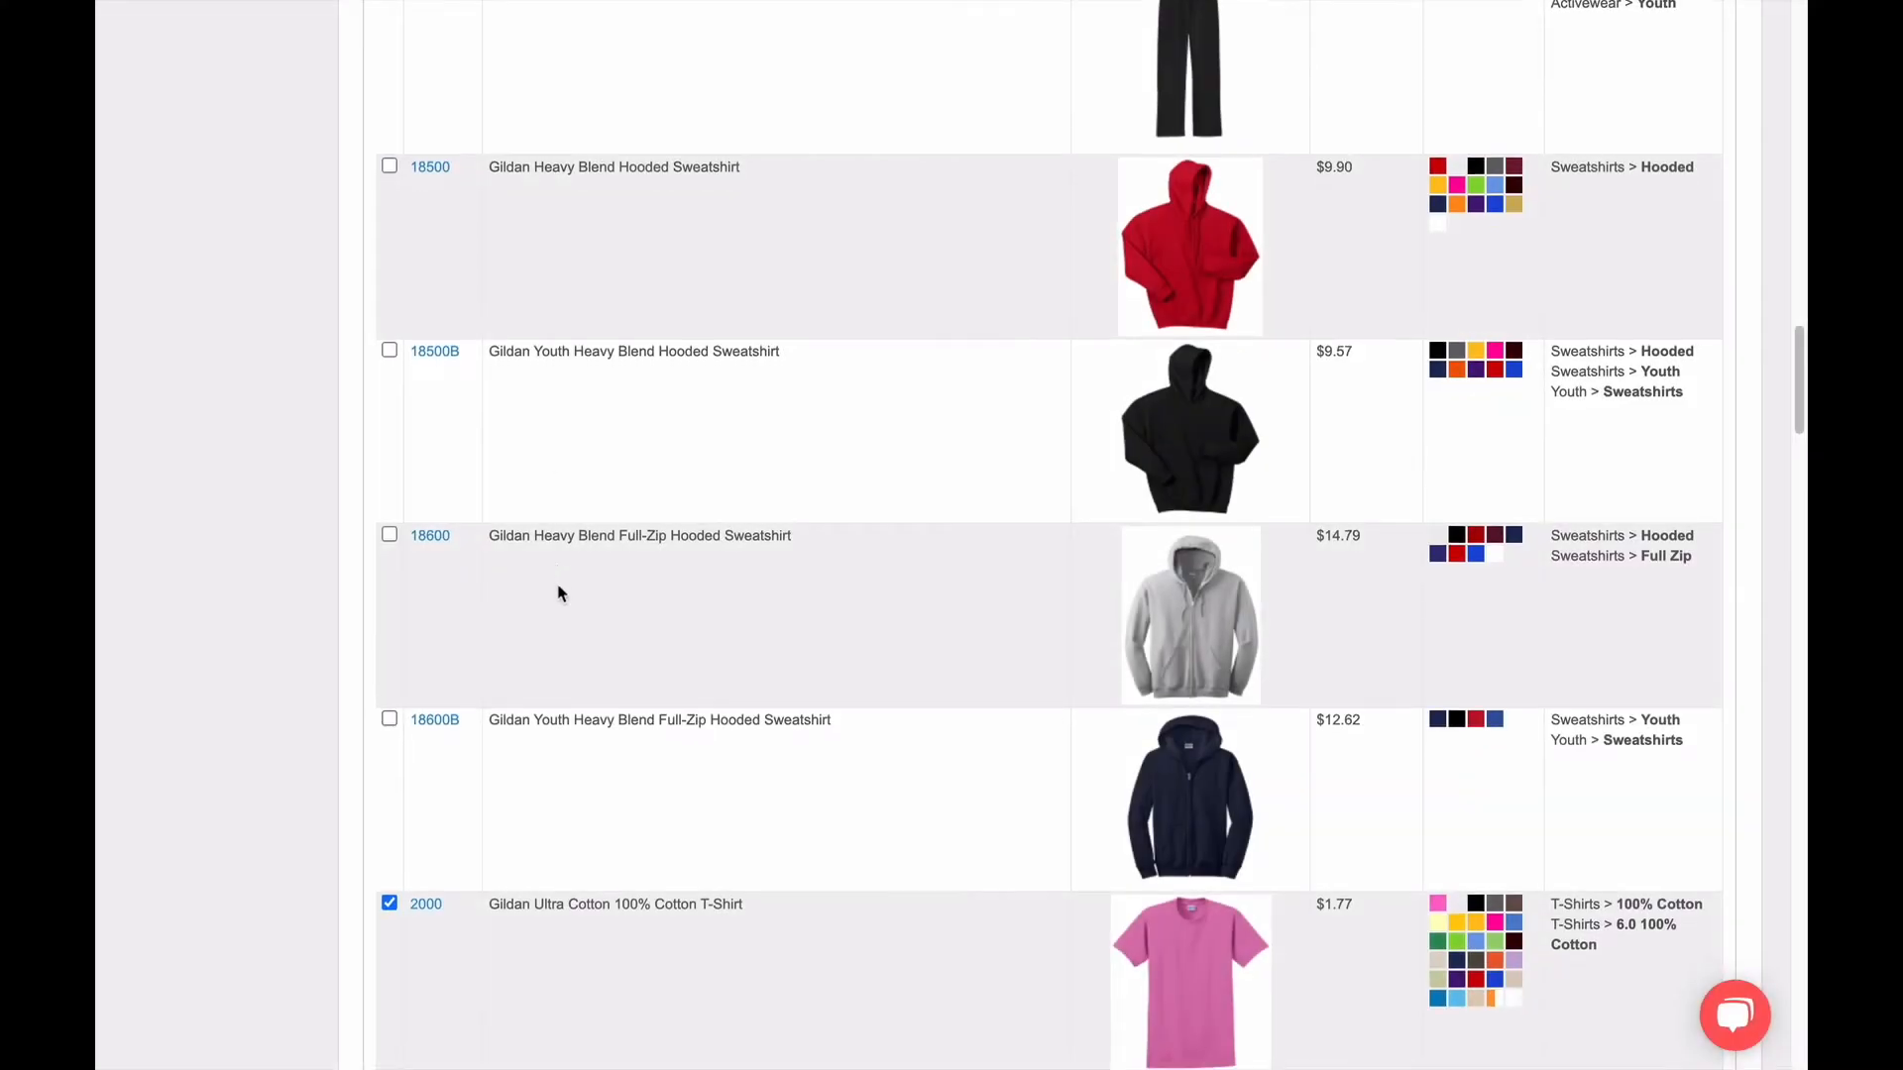
{"action": "scroll", "coordinate": [558, 591], "scroll_direction": "down", "scroll_amount": 5}
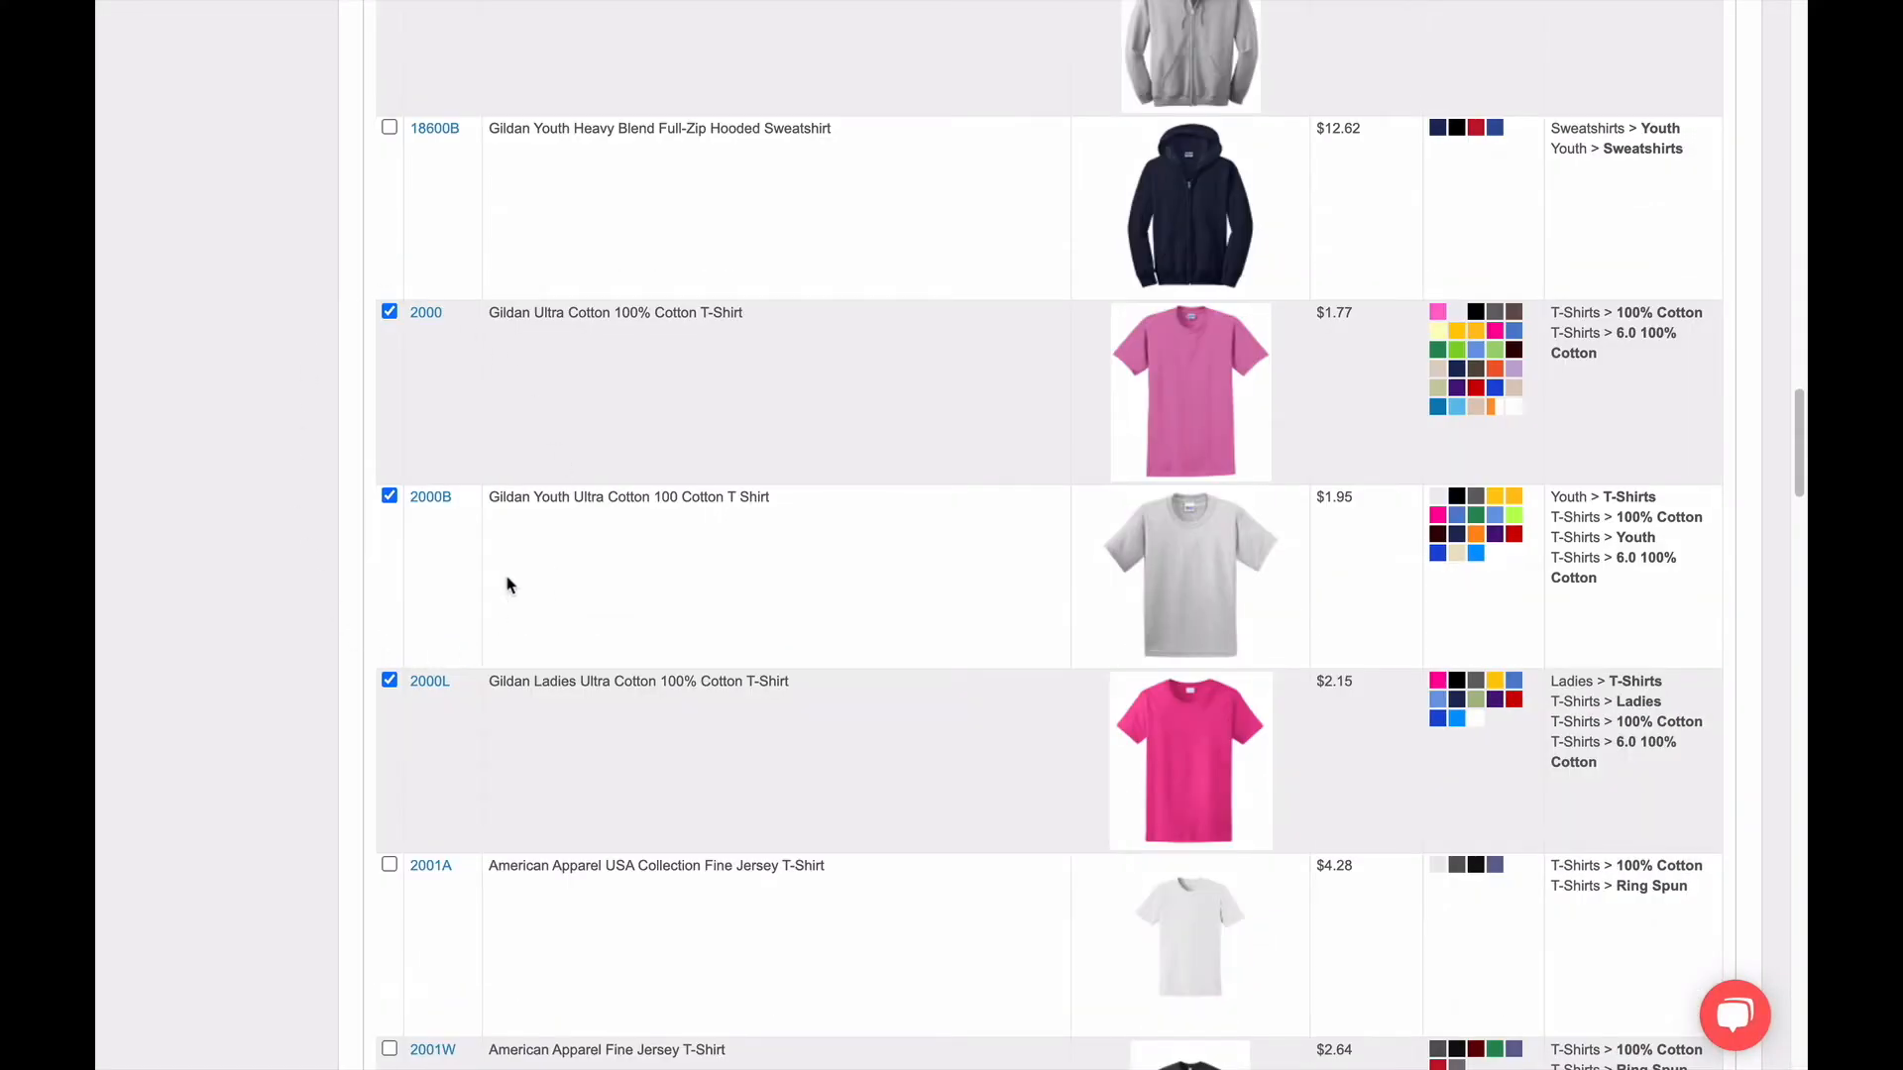
{"action": "scroll", "coordinate": [507, 586], "scroll_direction": "down", "scroll_amount": 7}
{"action": "scroll", "coordinate": [516, 586], "scroll_direction": "down", "scroll_amount": 18}
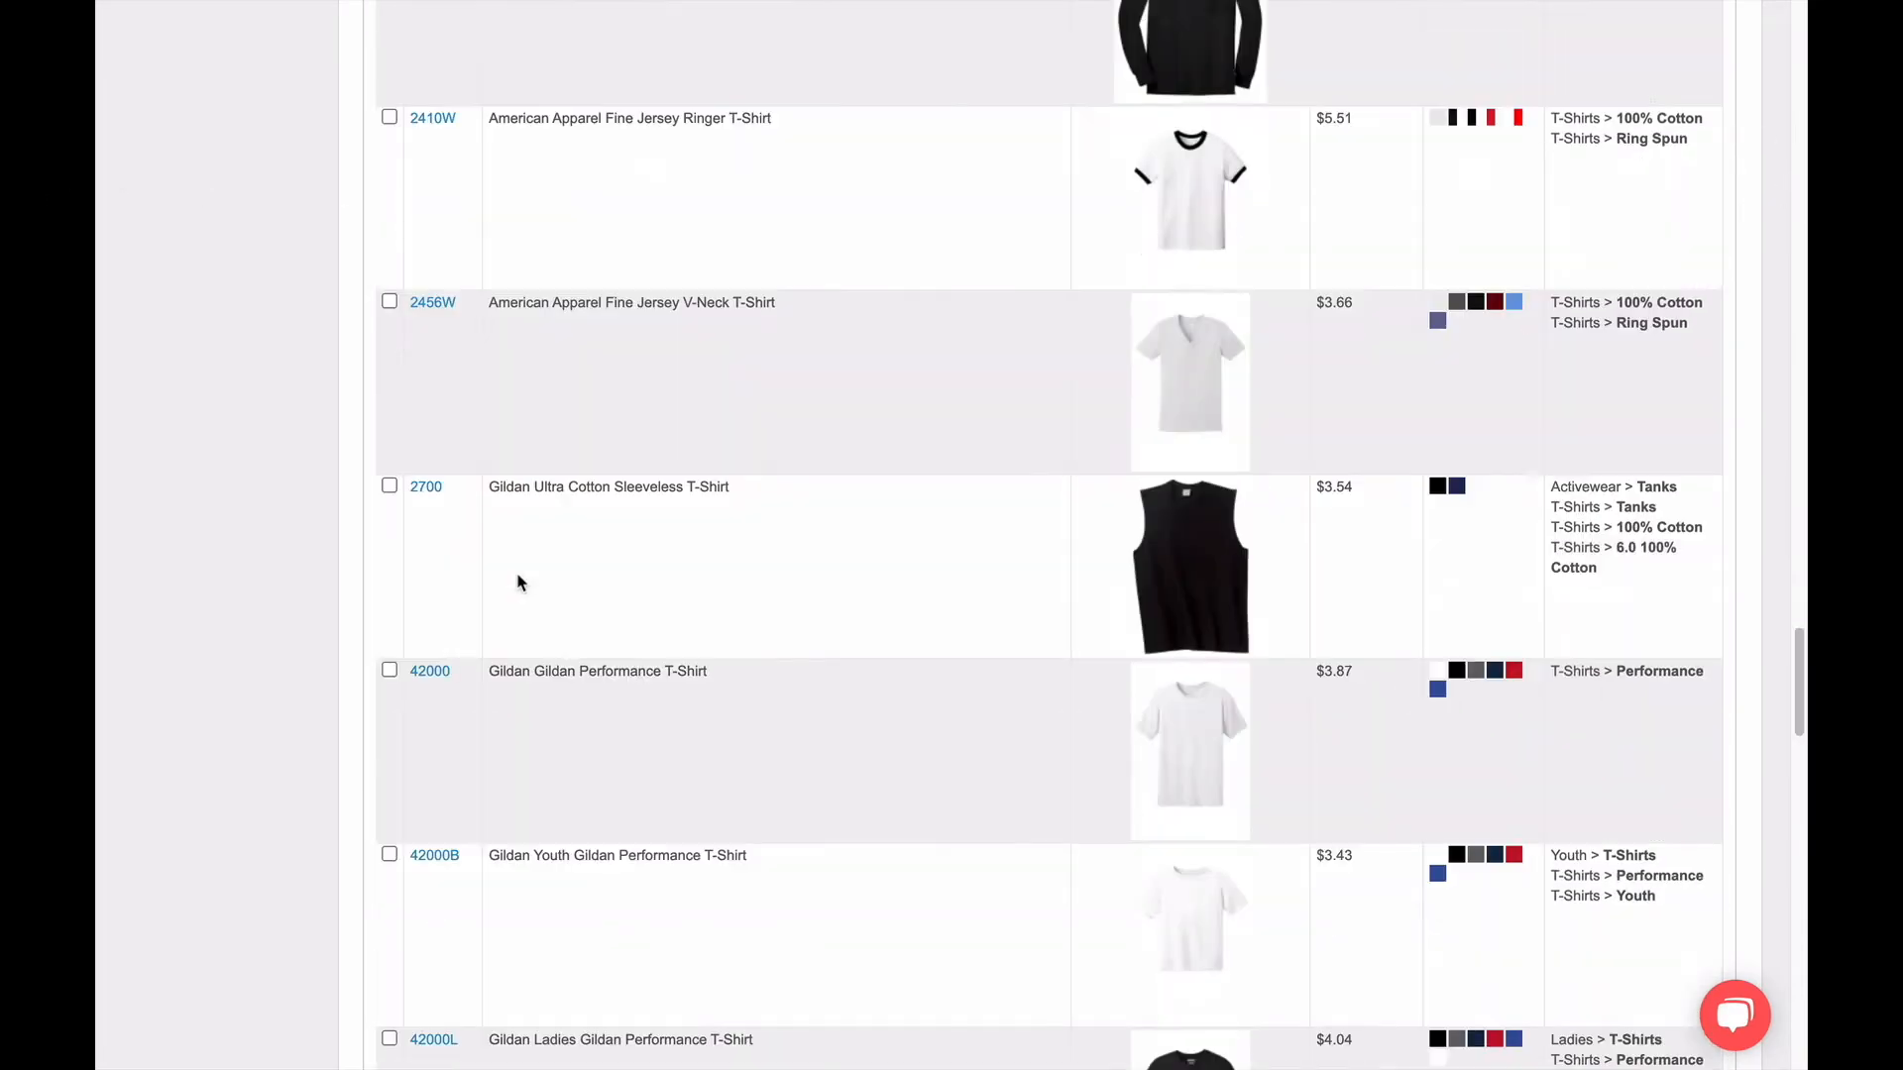
{"action": "scroll", "coordinate": [518, 572], "scroll_direction": "down", "scroll_amount": 9}
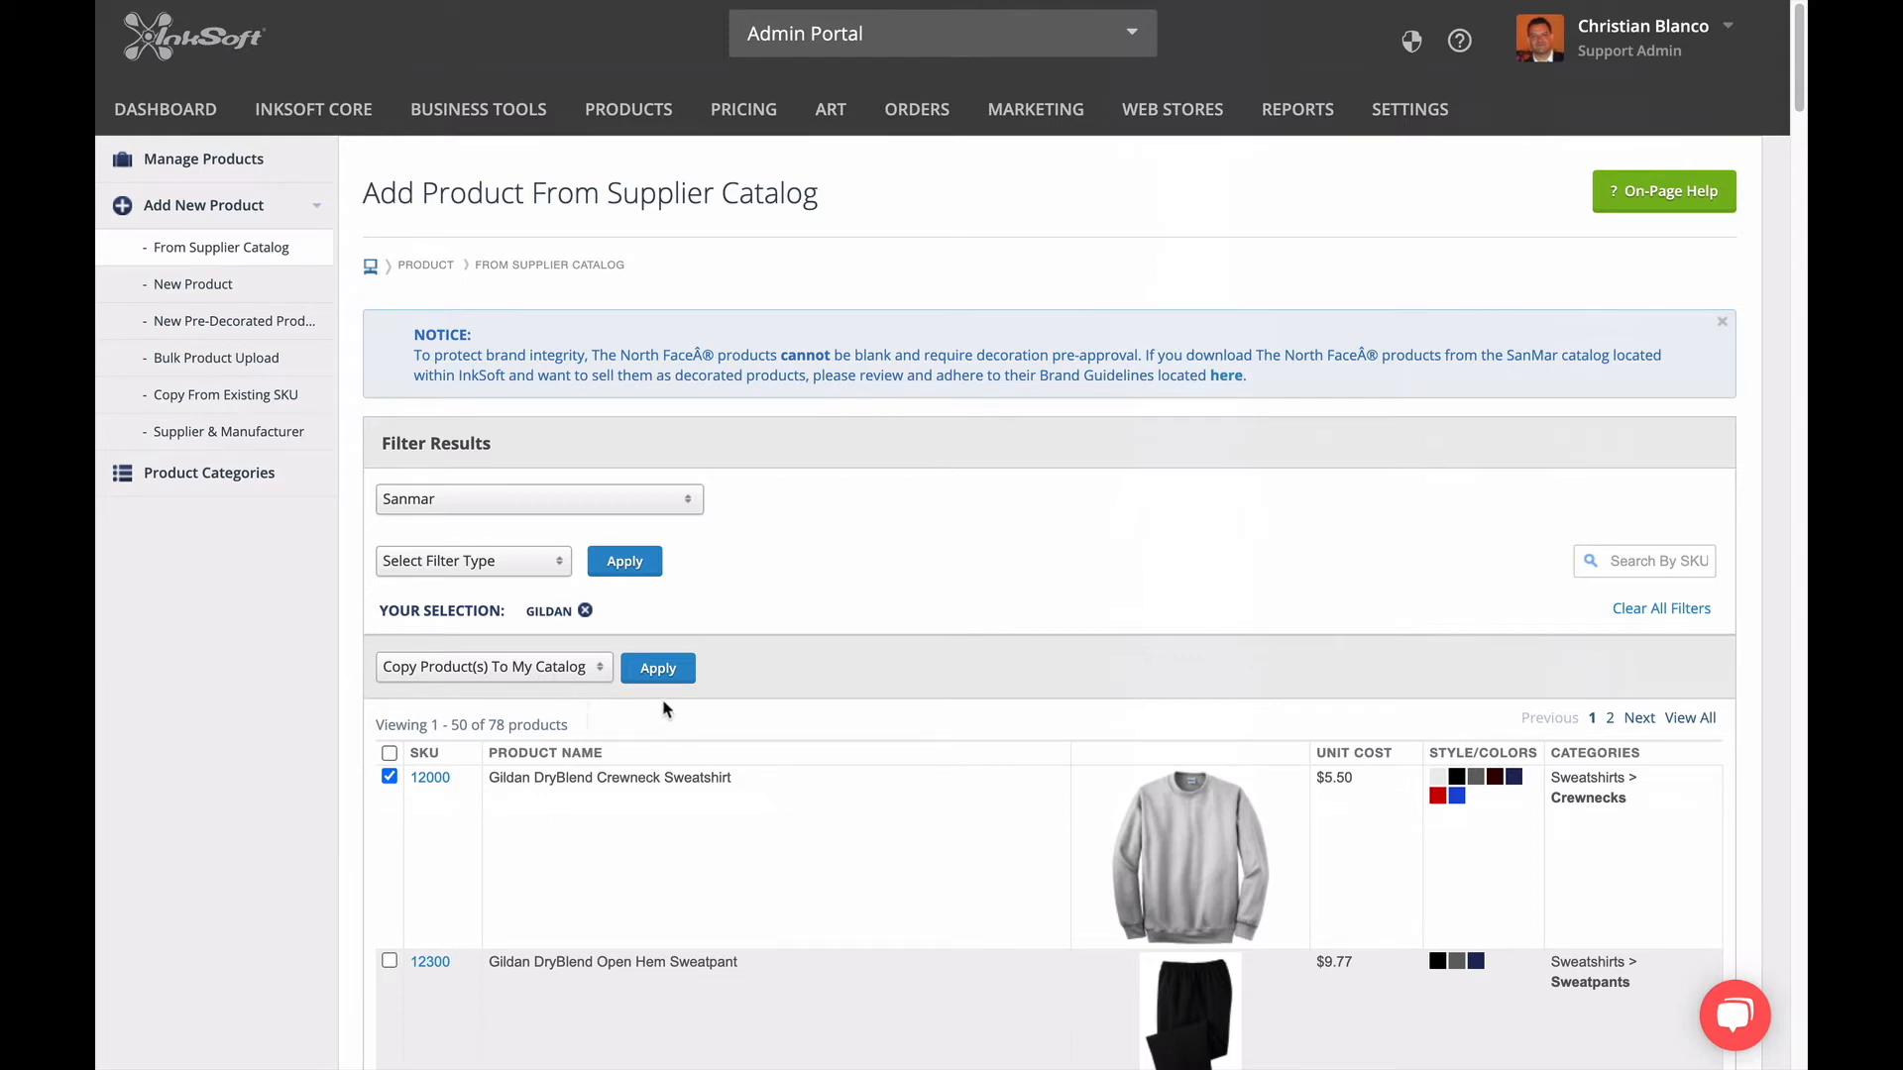
{"action": "left_click", "coordinate": [669, 670]}
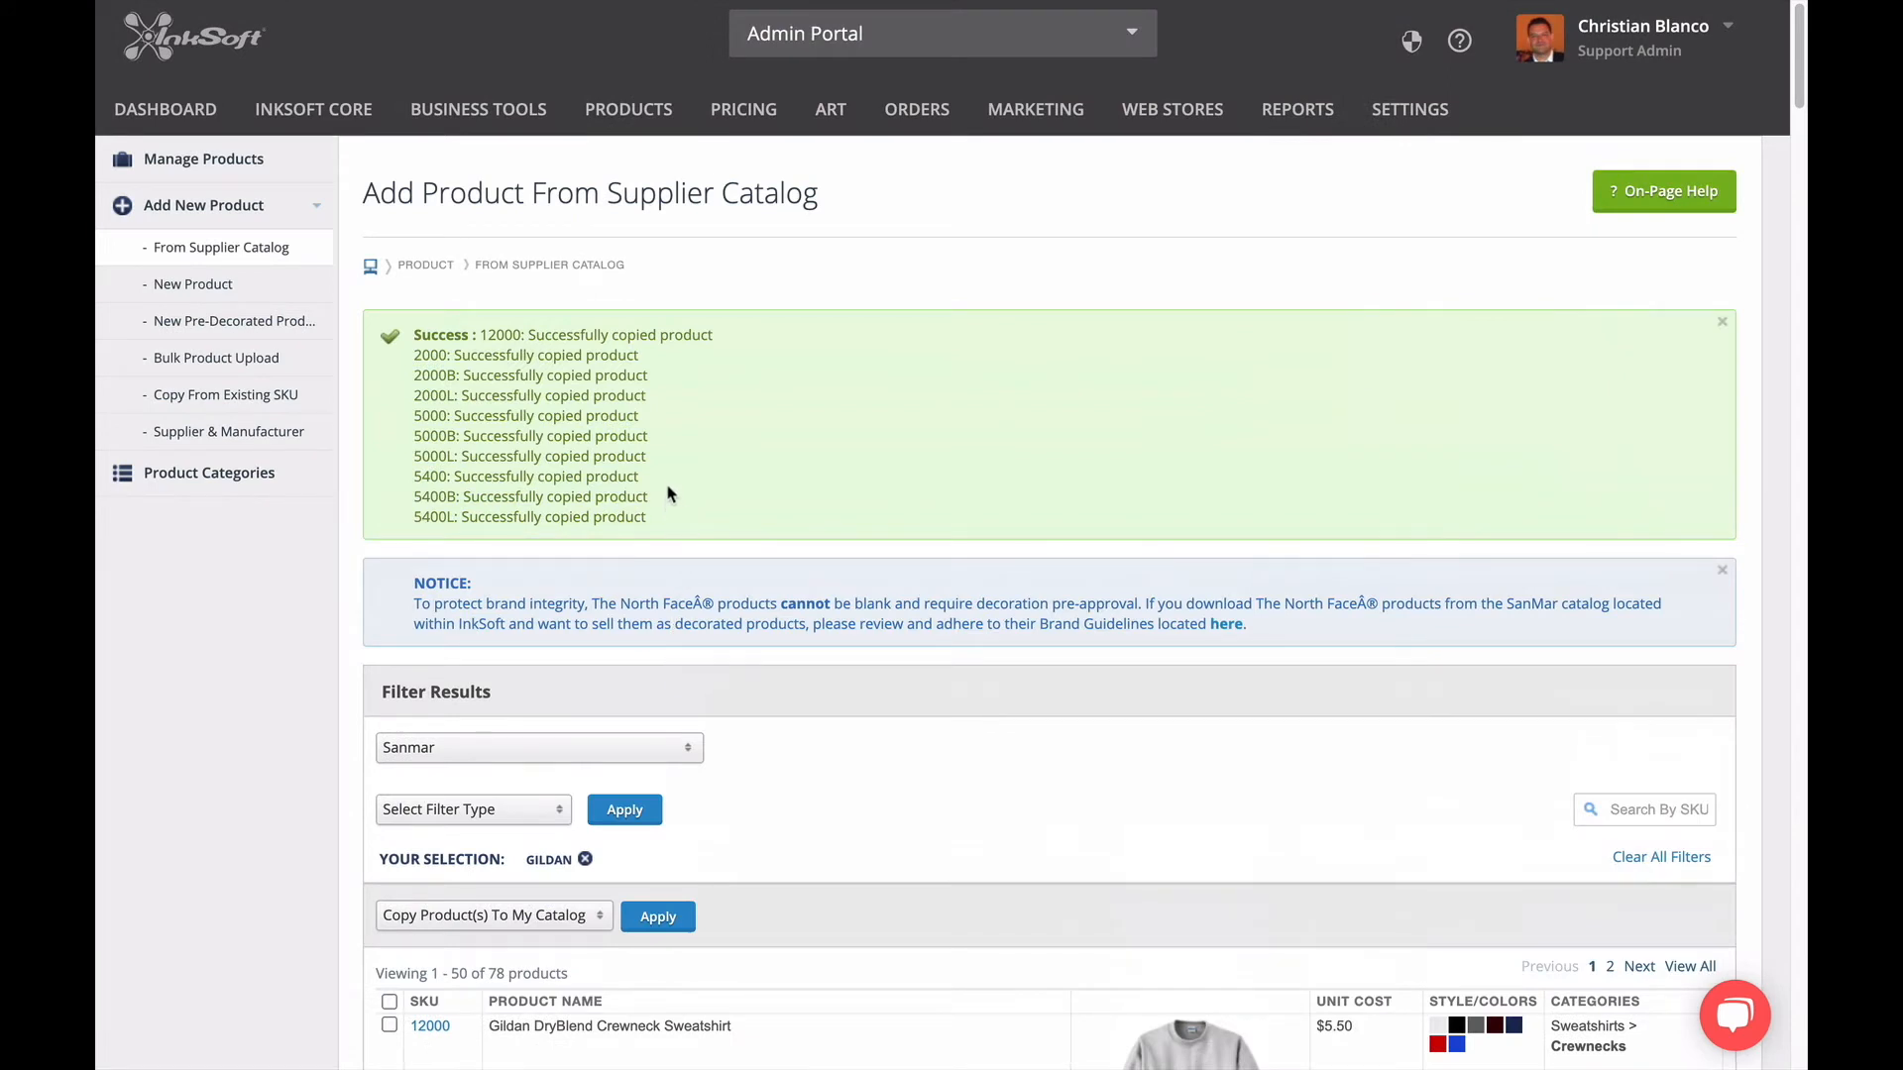
Go to product management, filter the store's products by manufacturer Gildan, and review the listed products.
{"action": "mouse_move", "coordinate": [632, 124]}
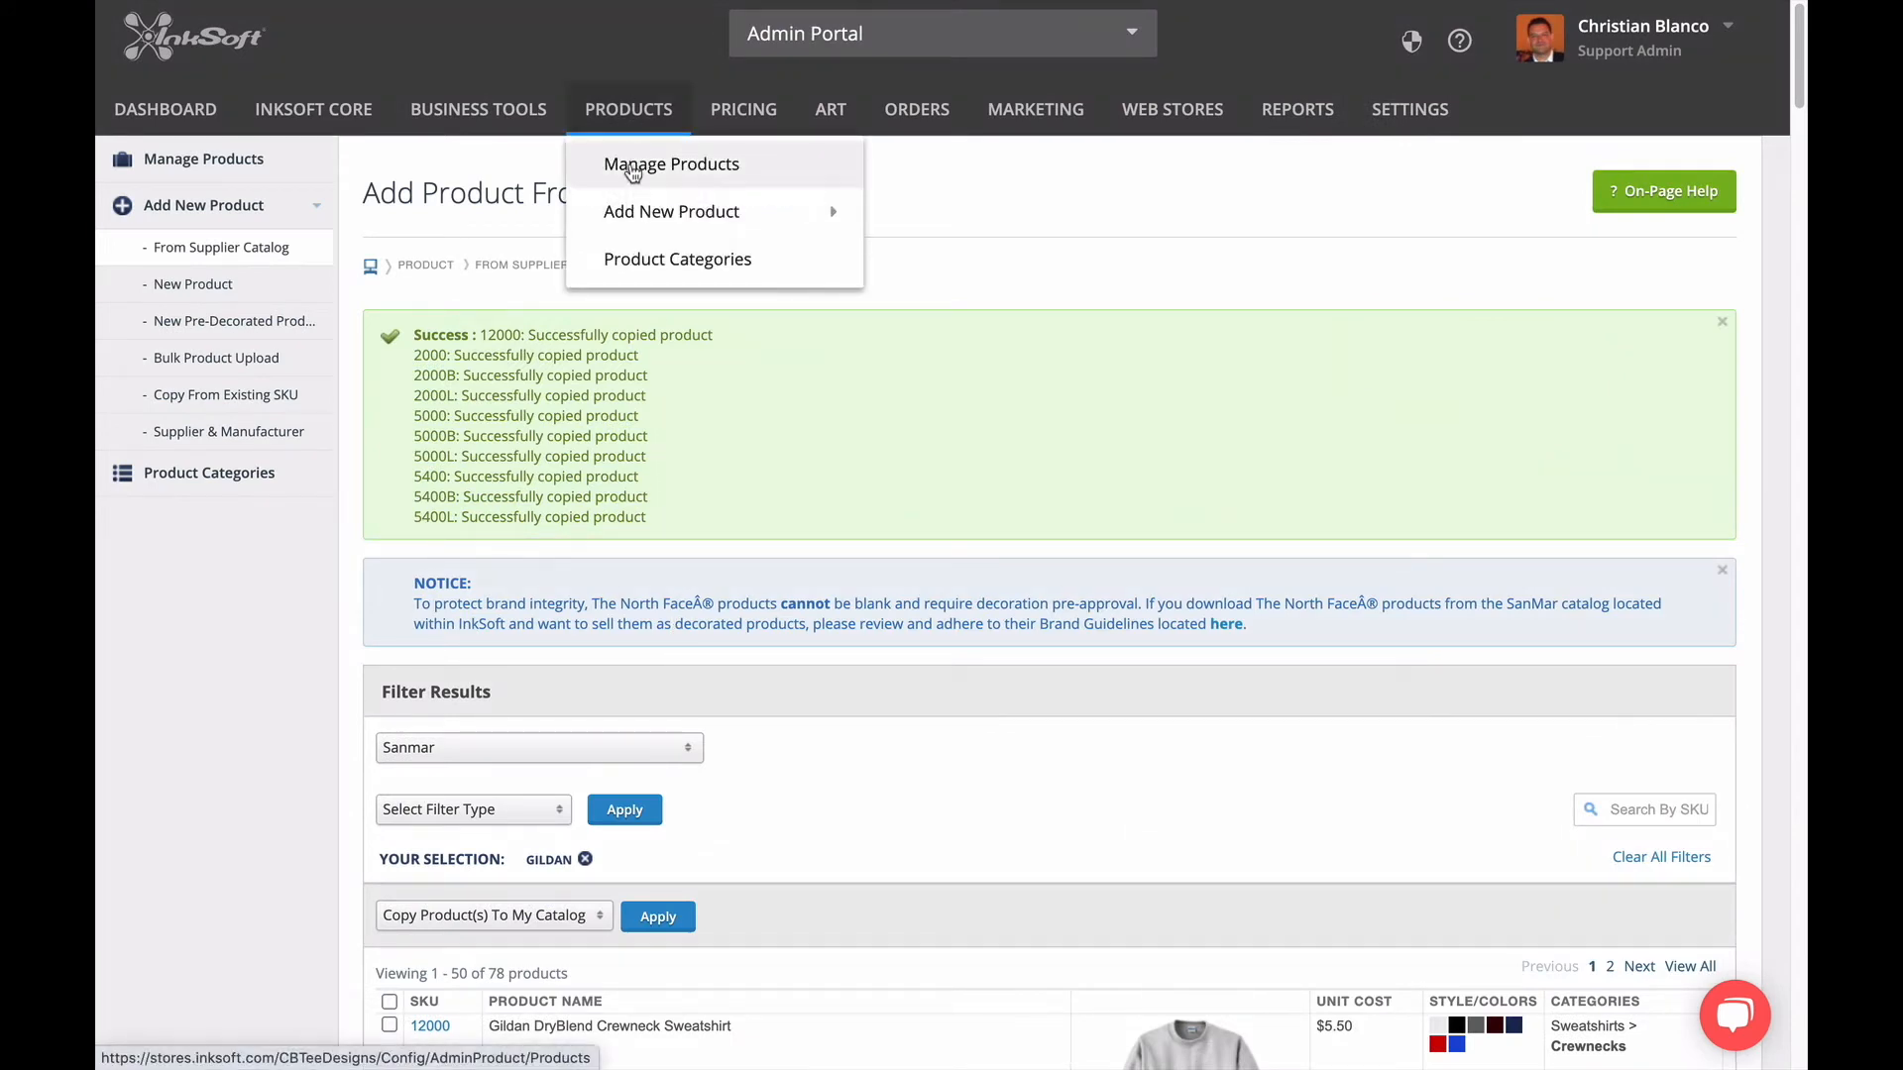
{"action": "left_click", "coordinate": [633, 166]}
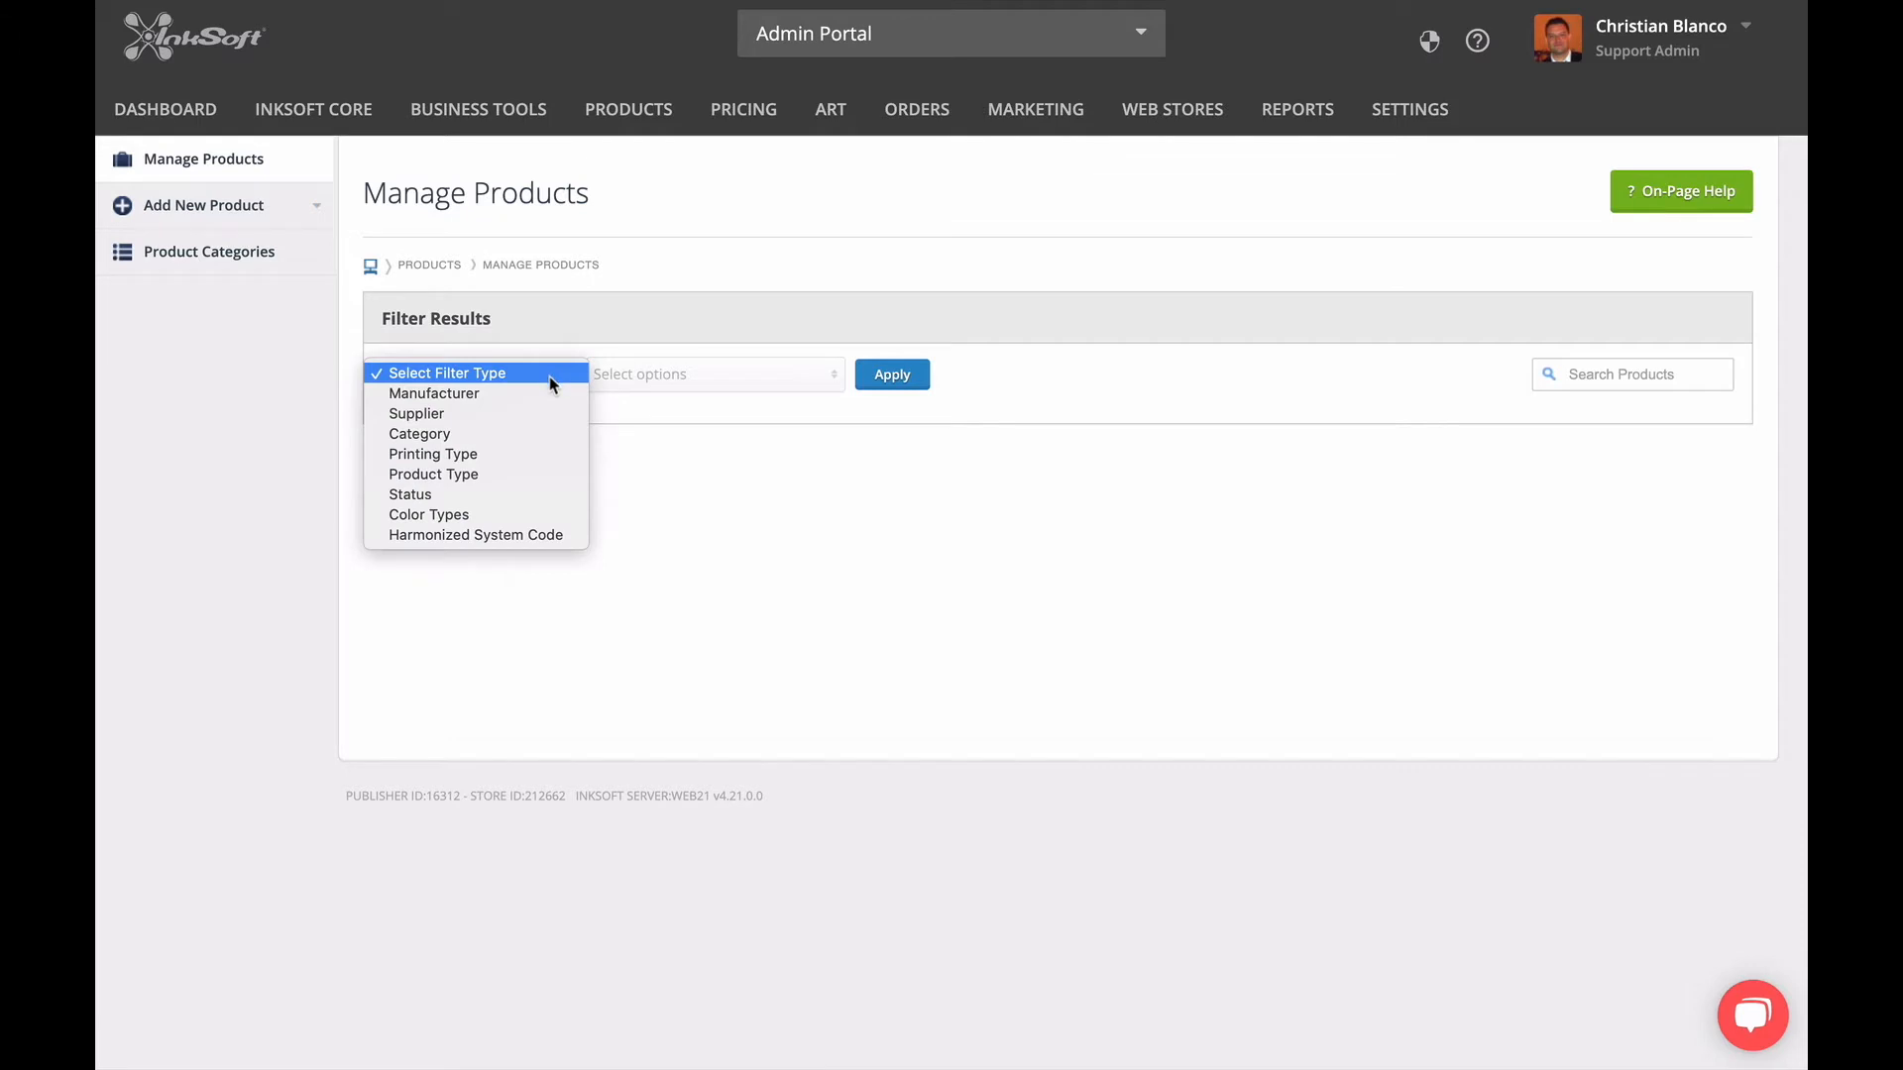
{"action": "left_click", "coordinate": [533, 397]}
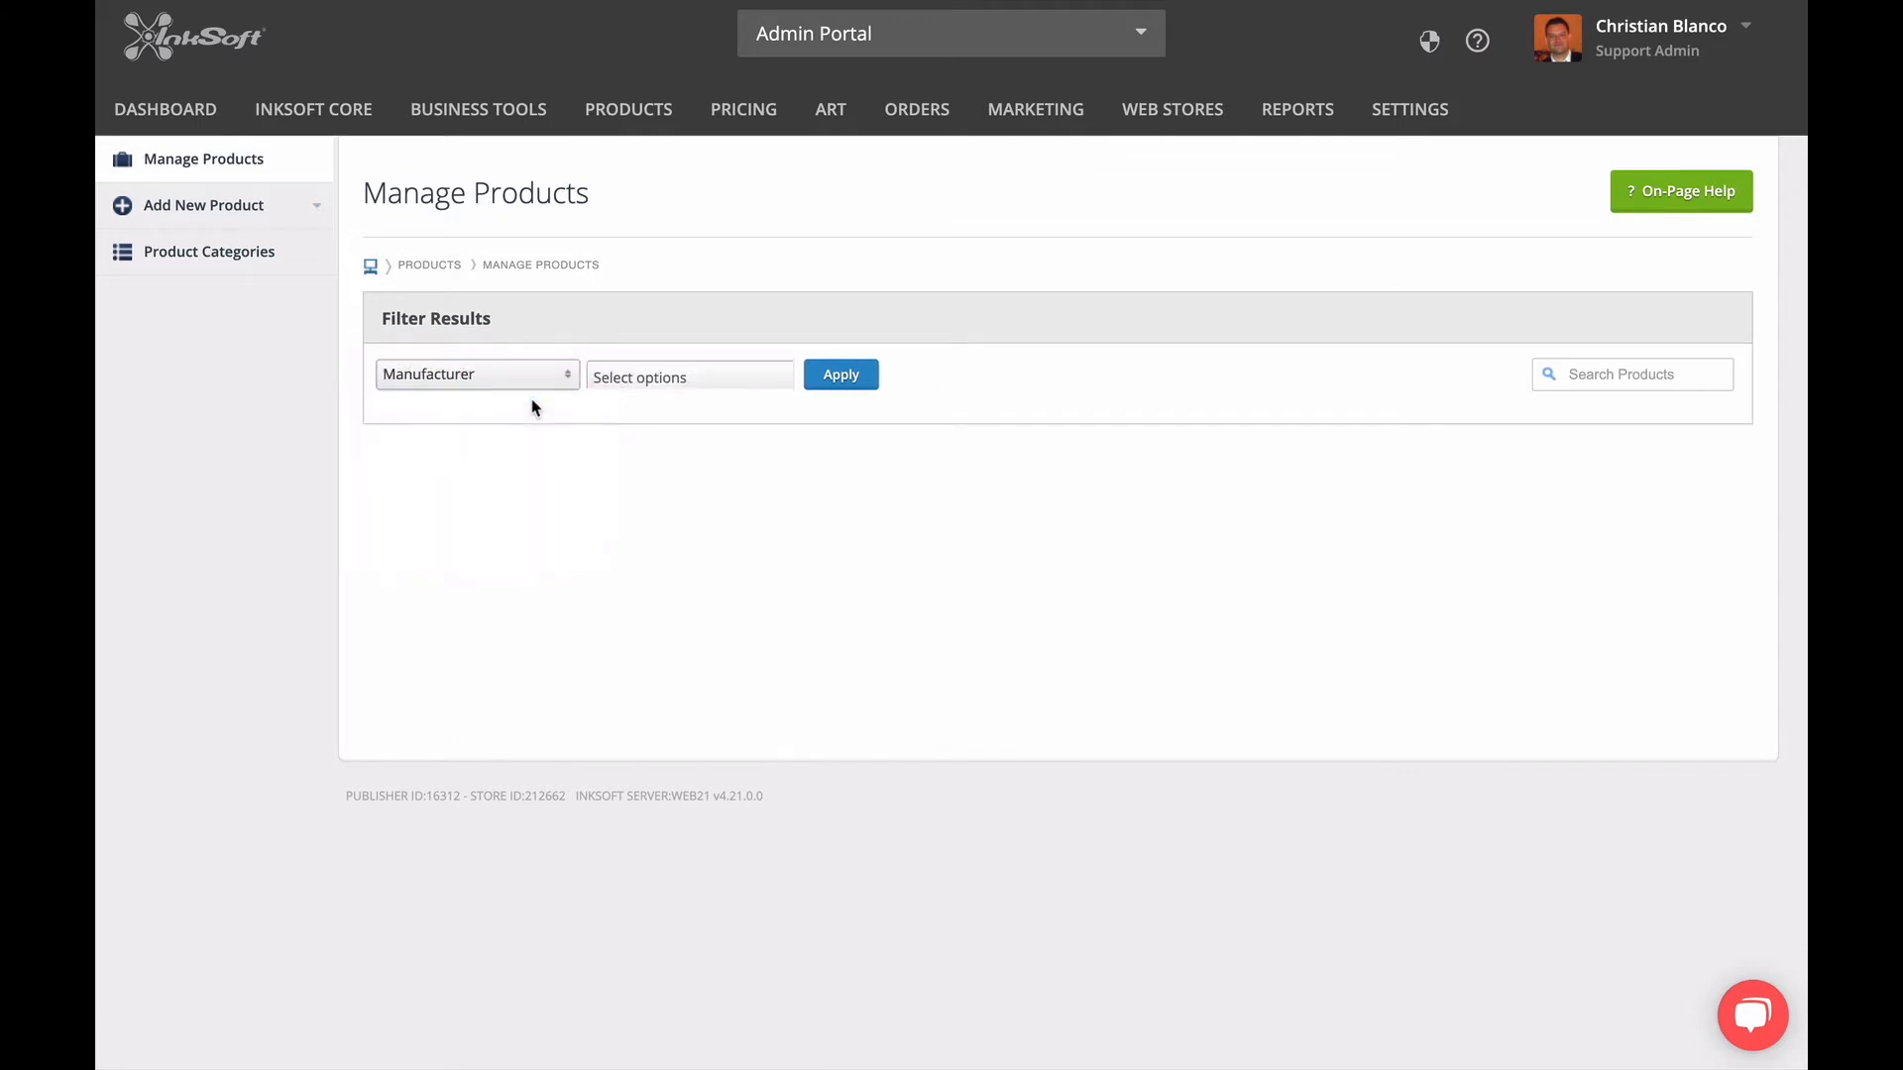
{"action": "left_click", "coordinate": [704, 383]}
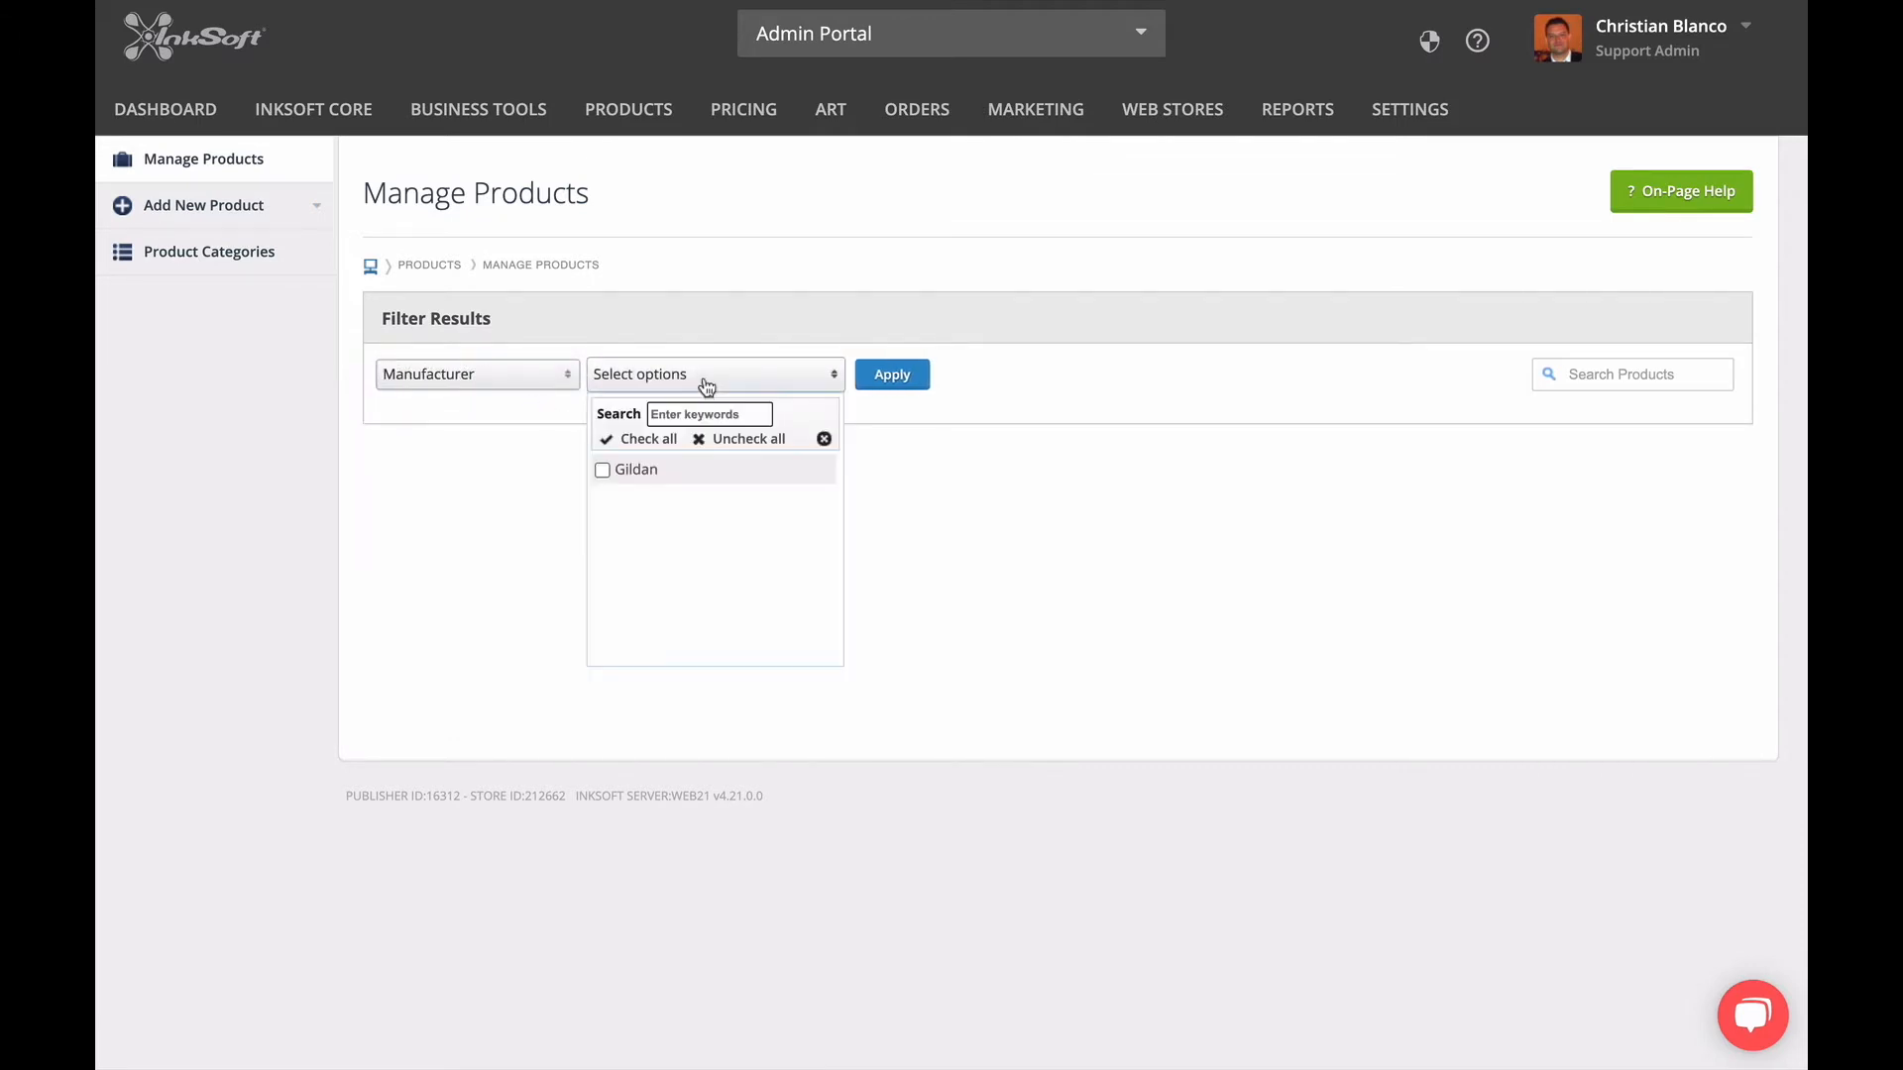
{"action": "left_click", "coordinate": [636, 474]}
{"action": "left_click", "coordinate": [906, 382]}
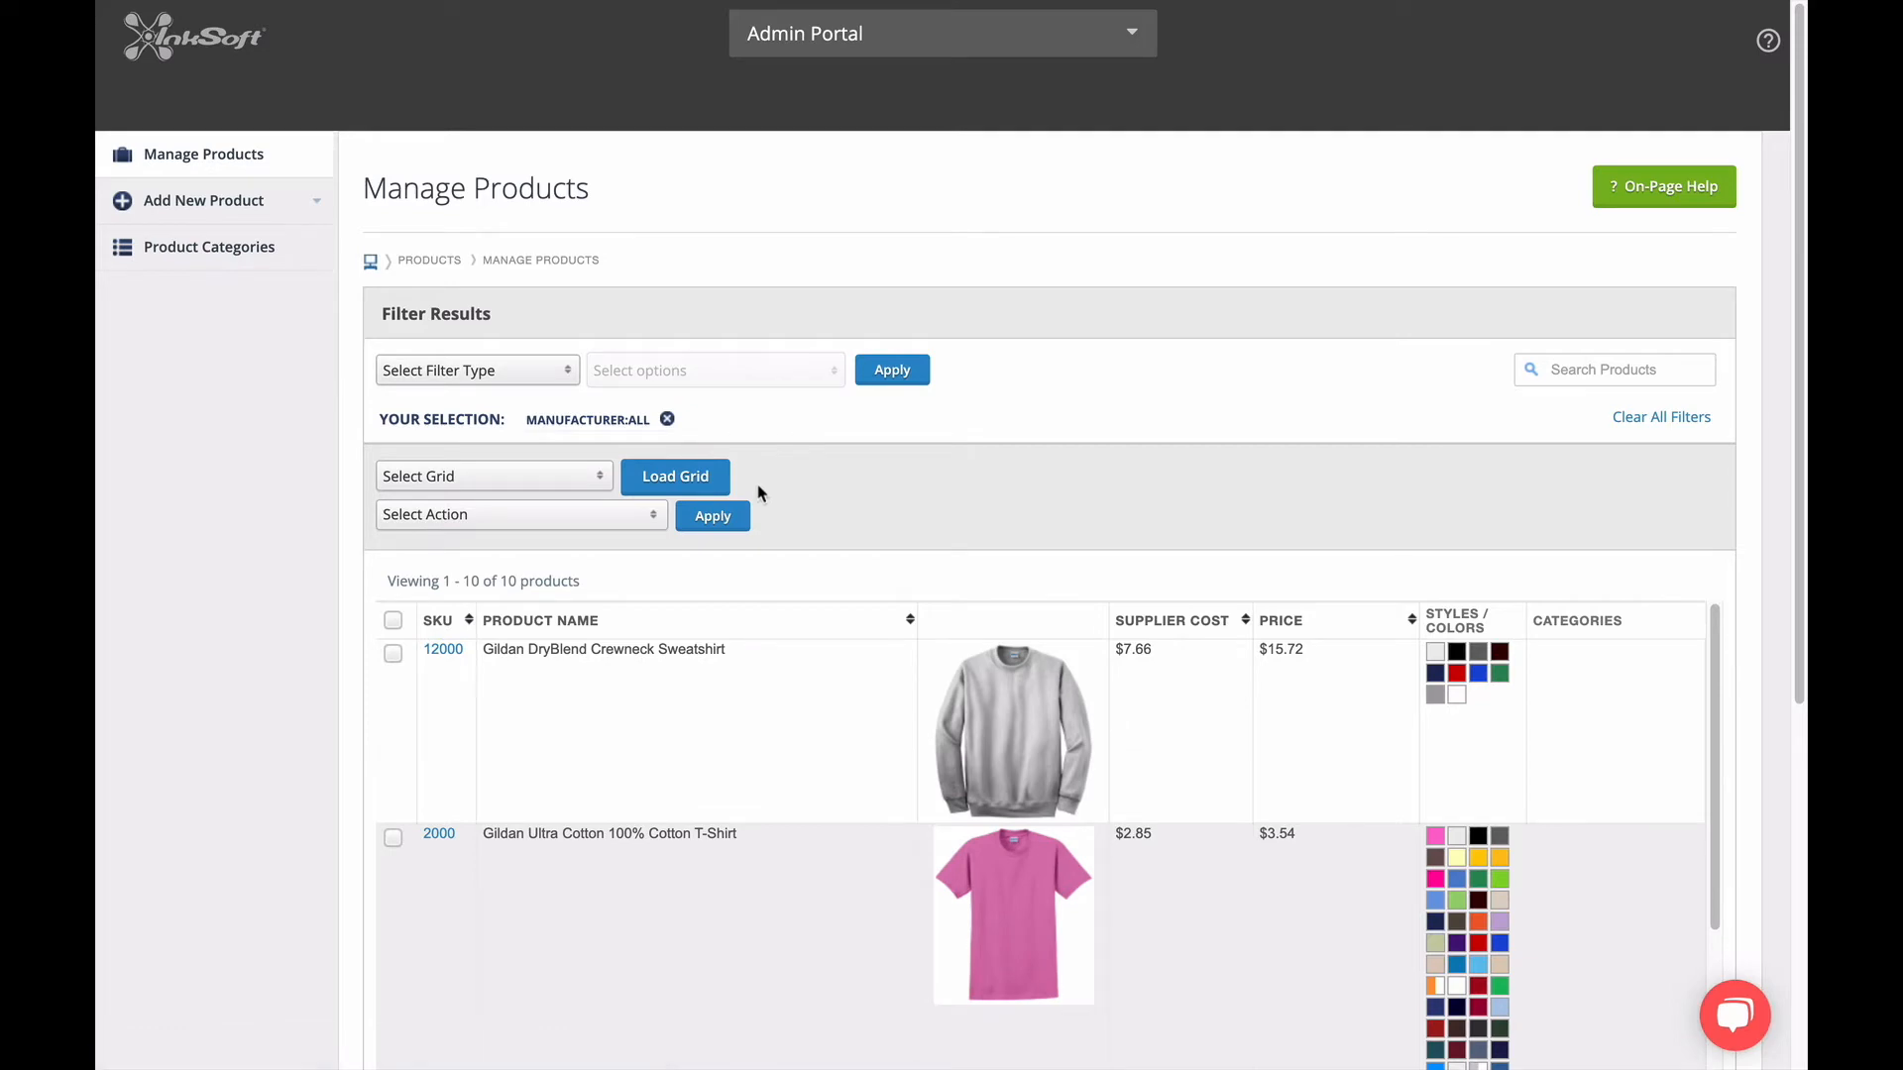
{"action": "scroll", "coordinate": [646, 549], "scroll_direction": "down", "scroll_amount": 1}
{"action": "scroll", "coordinate": [268, 590], "scroll_direction": "down", "scroll_amount": 1}
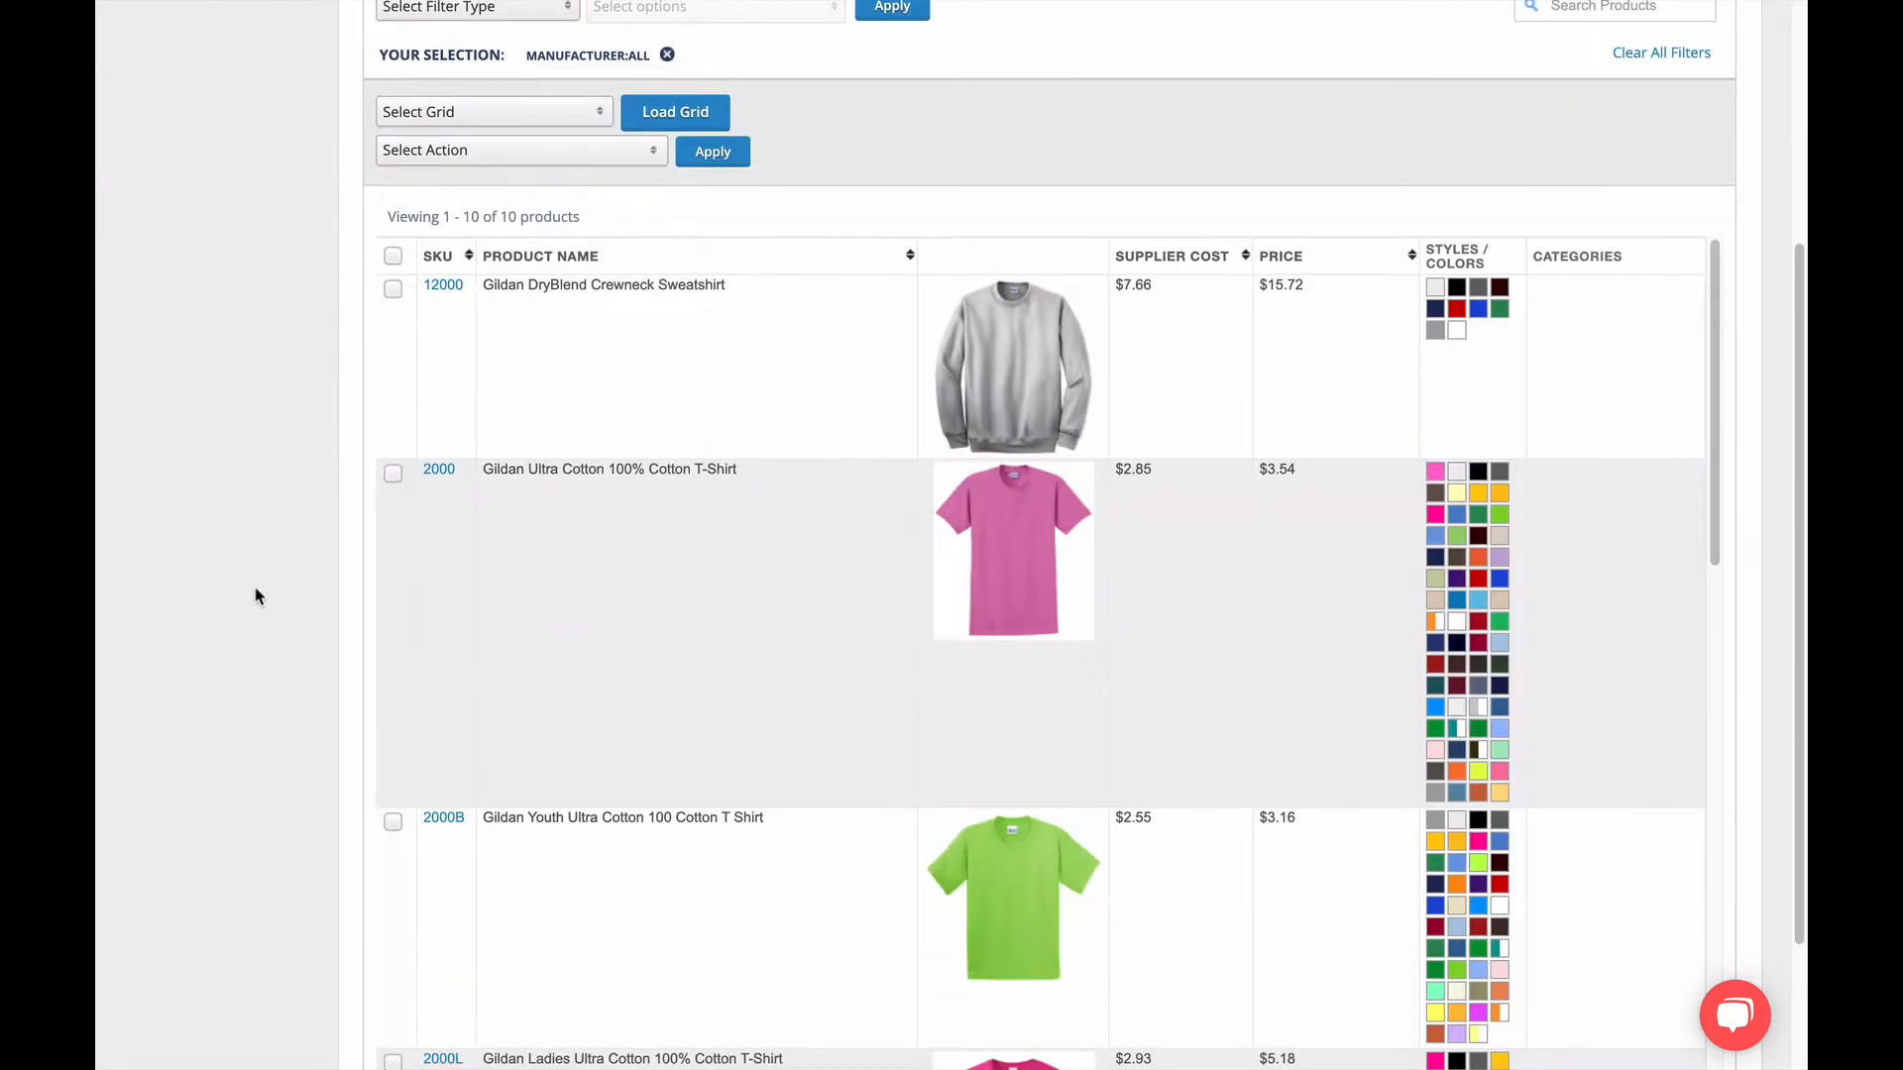
{"action": "scroll", "coordinate": [263, 593], "scroll_direction": "down", "scroll_amount": 4}
{"action": "scroll", "coordinate": [264, 590], "scroll_direction": "up", "scroll_amount": 5}
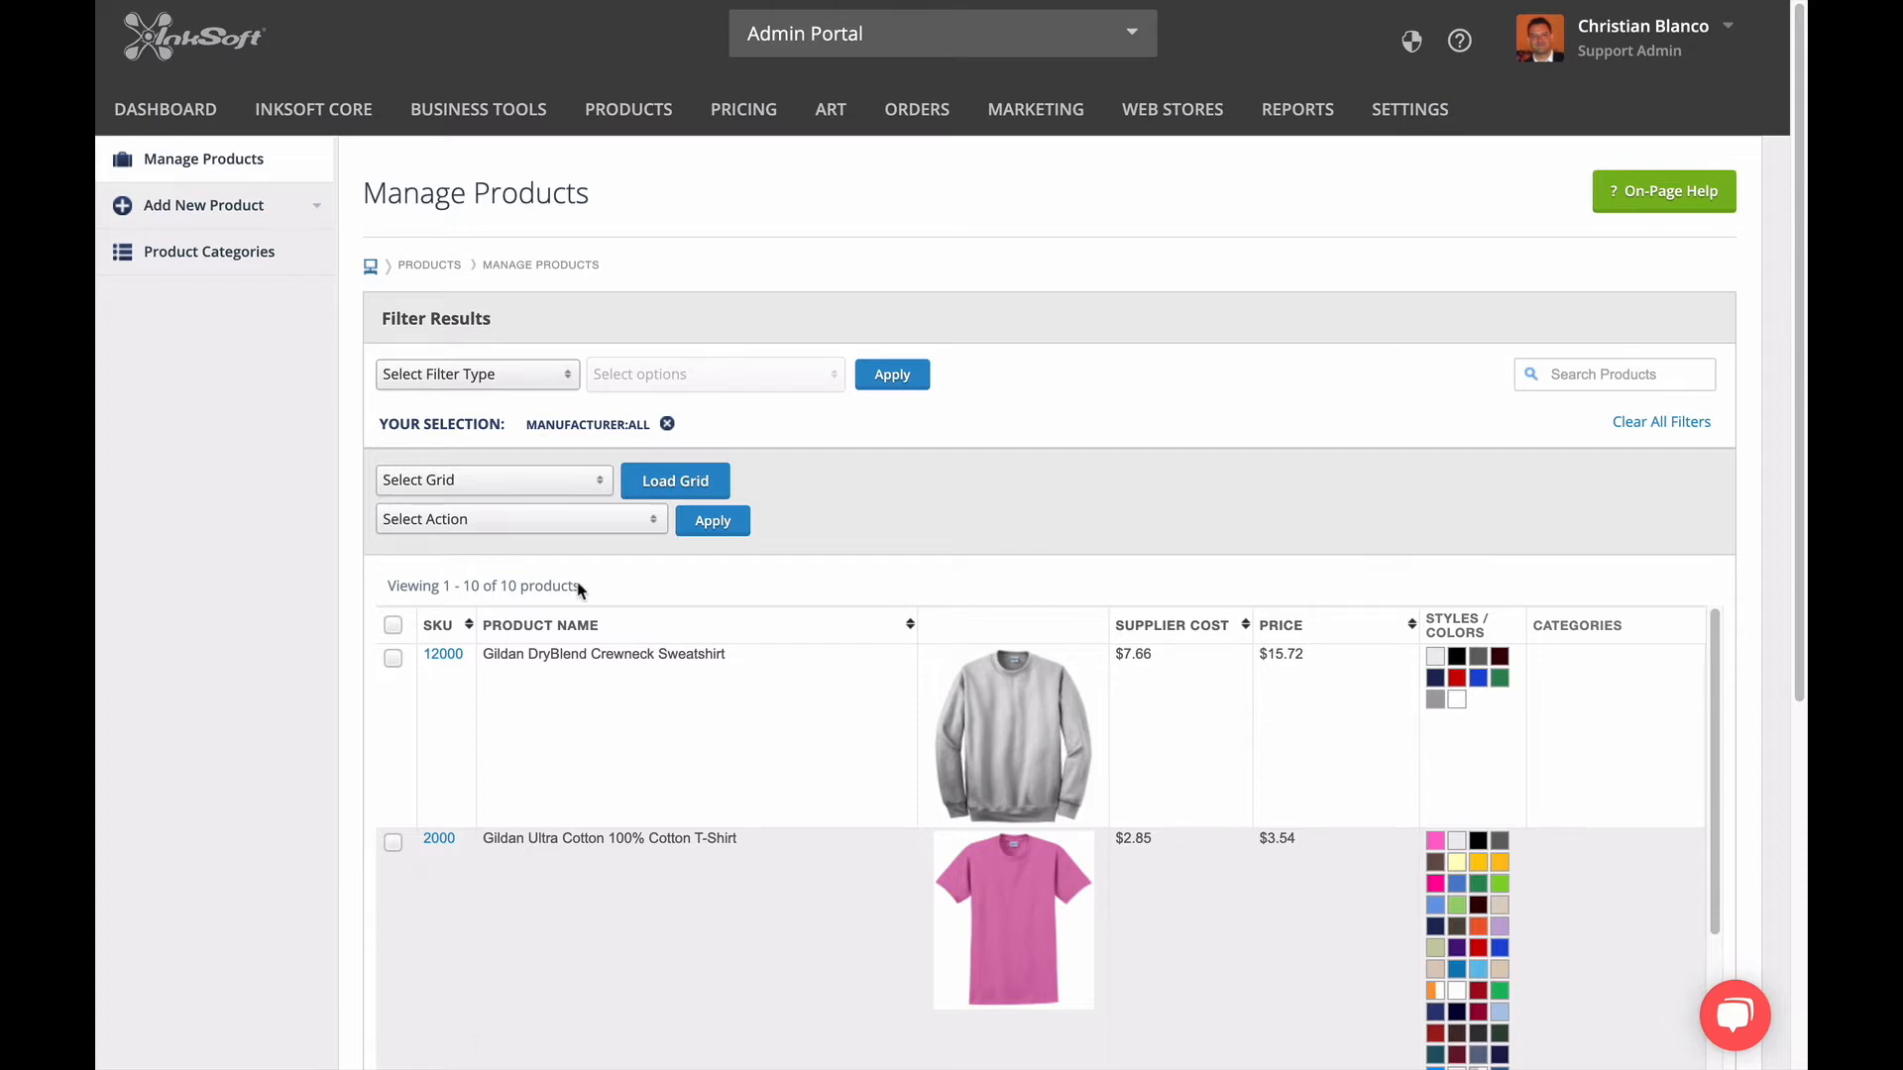
Go to the product categories, expand all of them to examine their sub-categories, and collapse them again.
{"action": "left_click", "coordinate": [273, 271]}
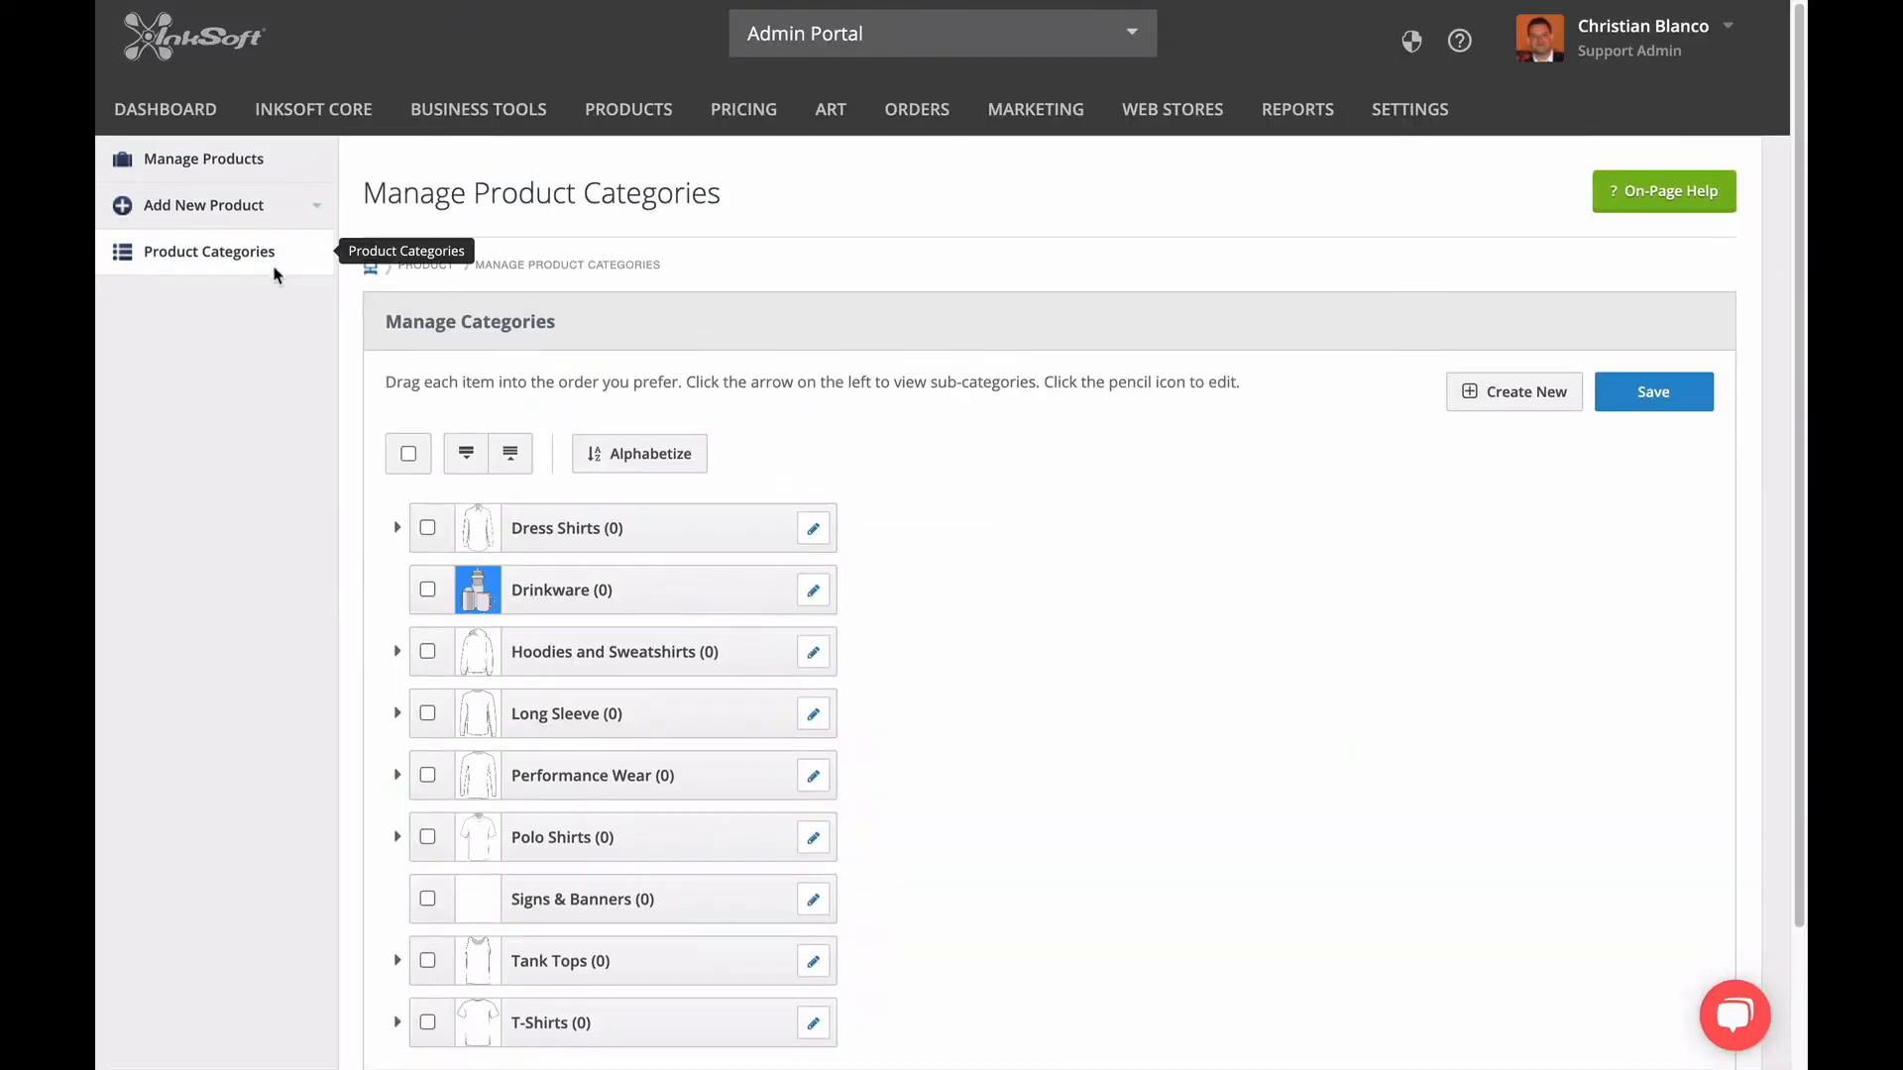
{"action": "scroll", "coordinate": [864, 670], "scroll_direction": "down", "scroll_amount": 2}
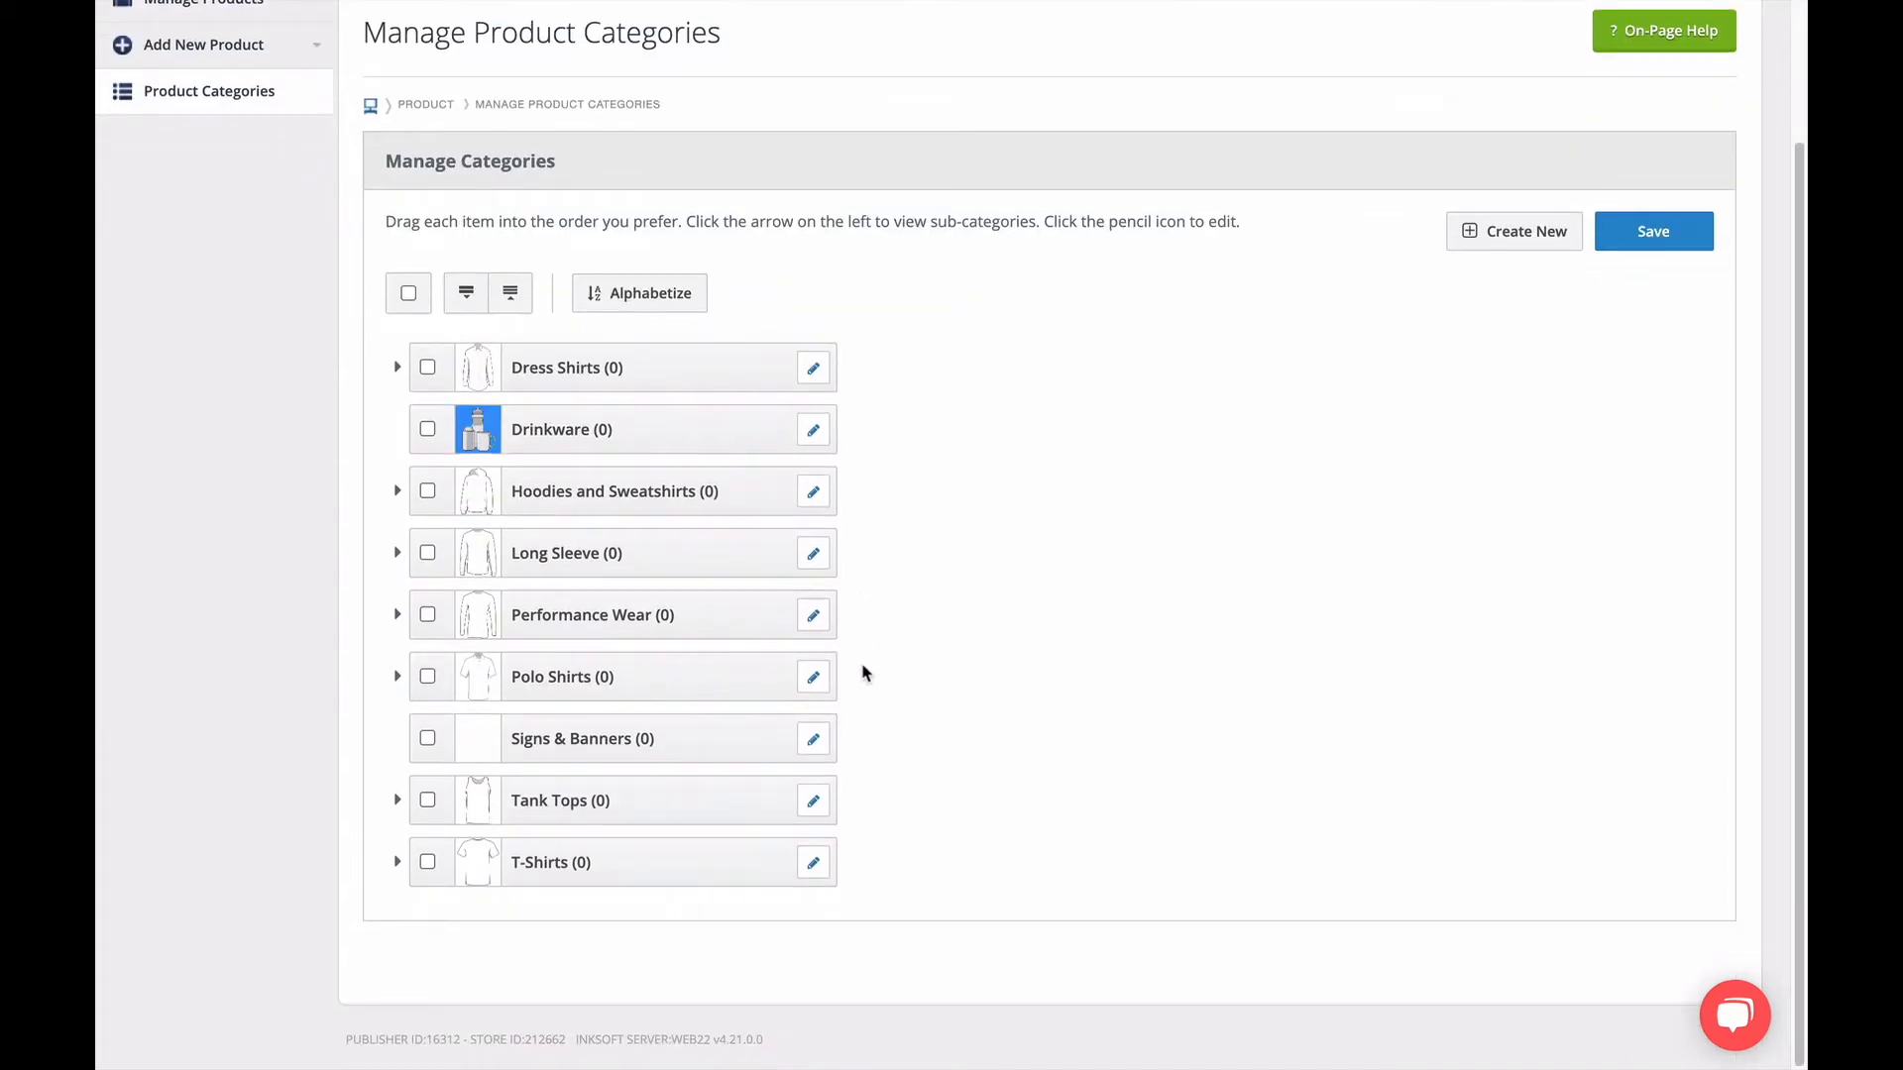
{"action": "scroll", "coordinate": [862, 673], "scroll_direction": "up", "scroll_amount": 2}
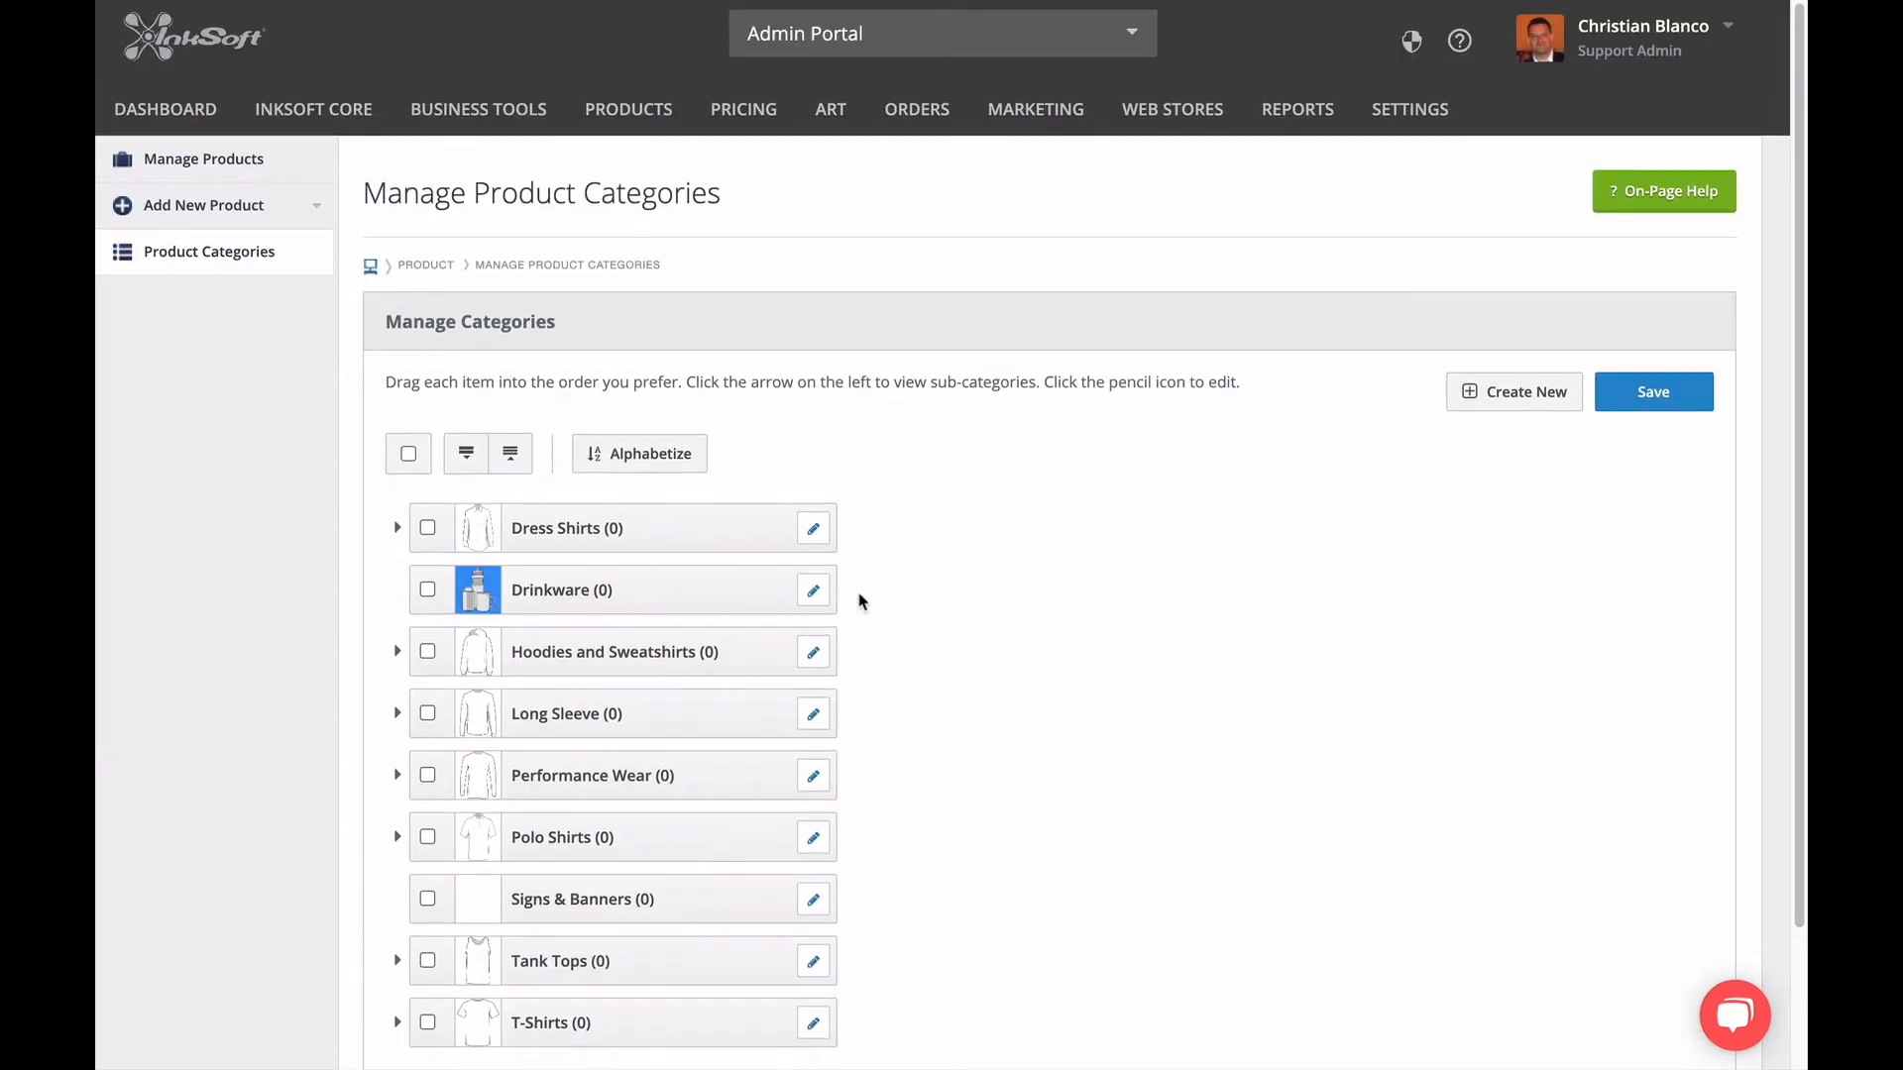
{"action": "left_click", "coordinate": [396, 652]}
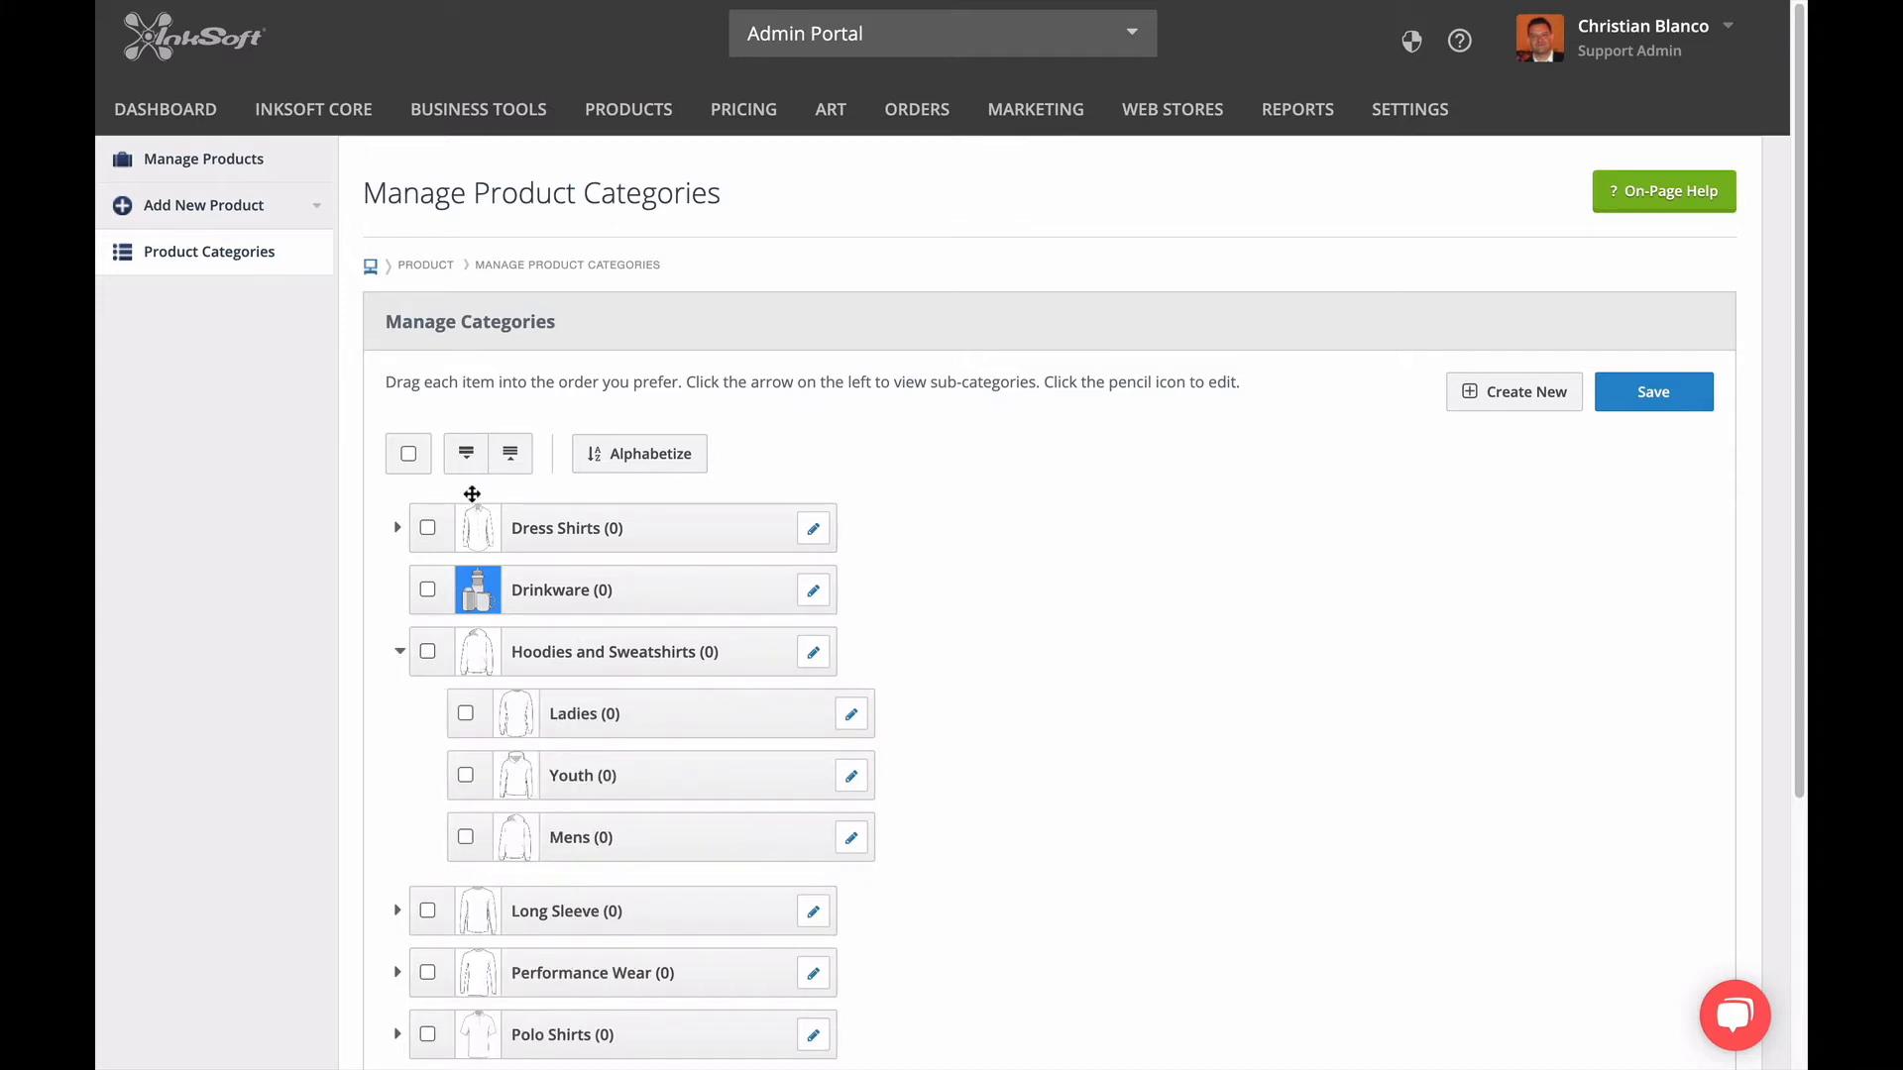
{"action": "left_click", "coordinate": [470, 462]}
{"action": "scroll", "coordinate": [473, 470], "scroll_direction": "down", "scroll_amount": 3}
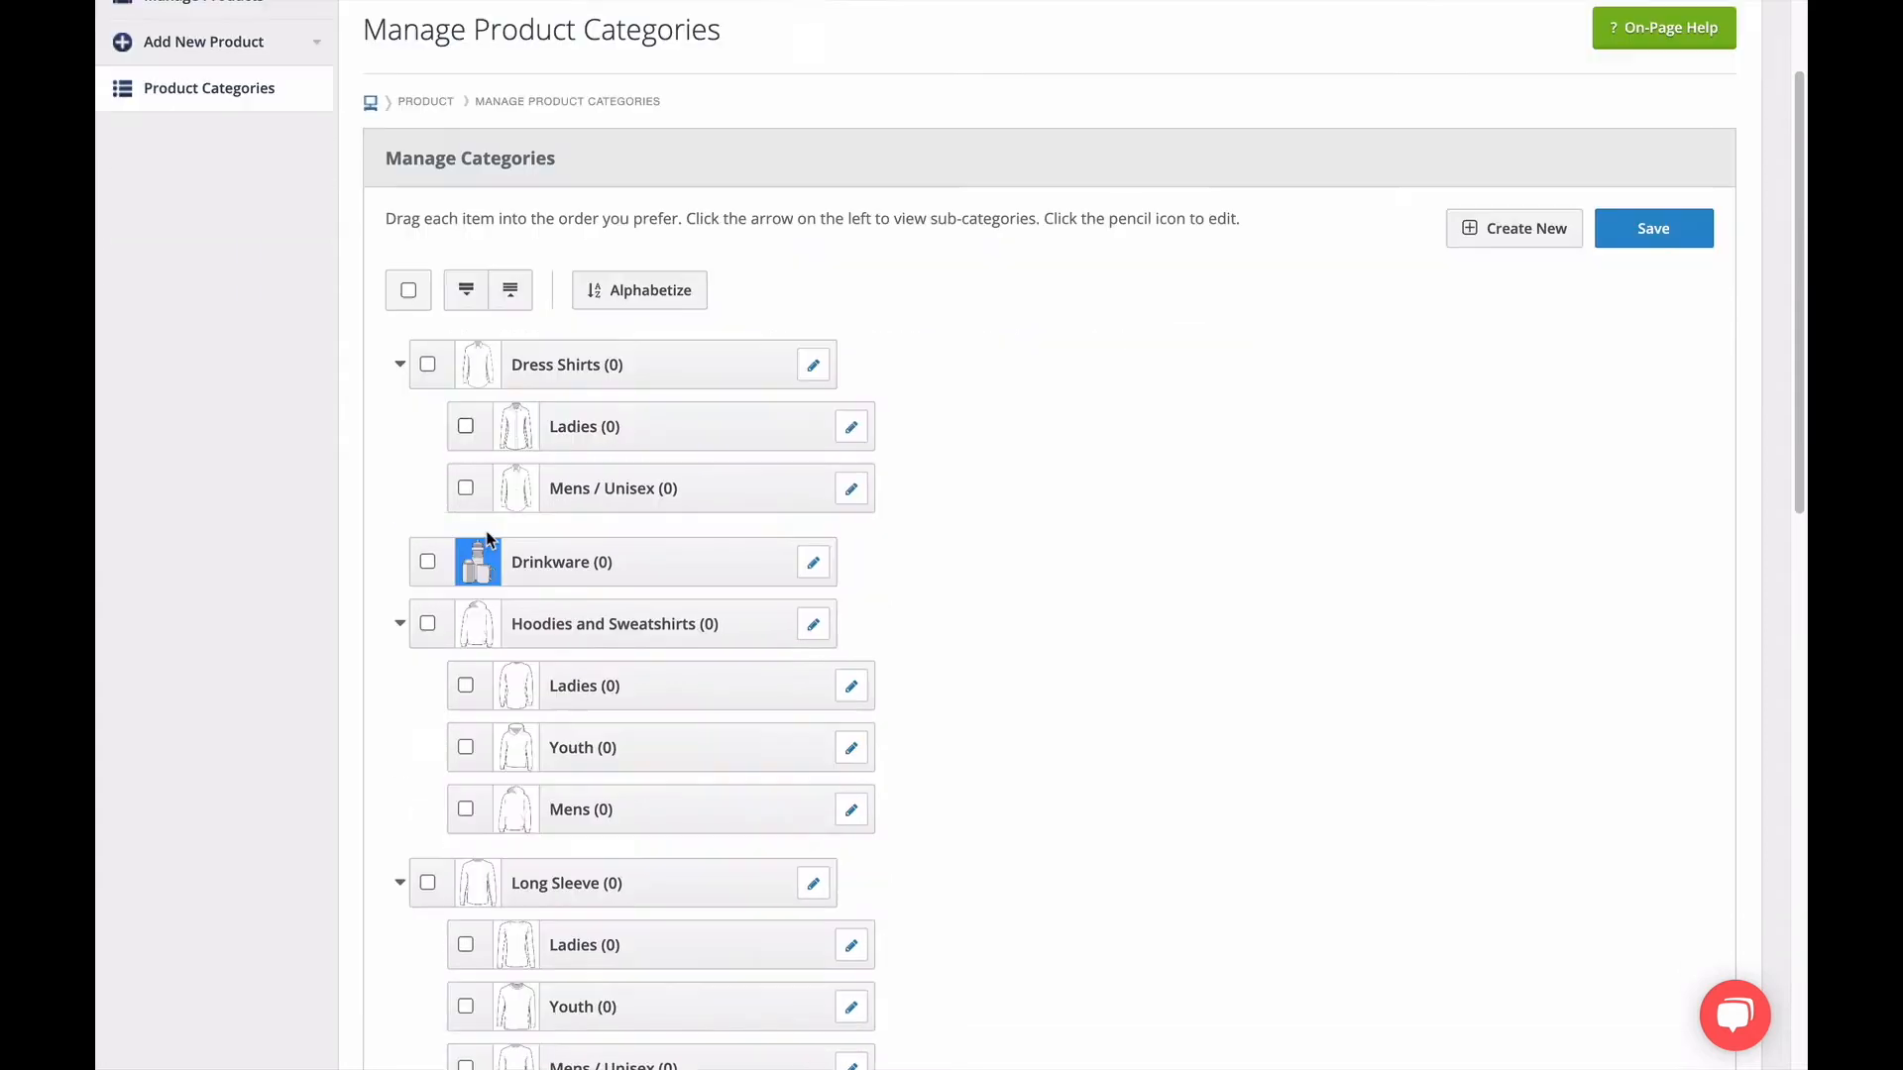
{"action": "scroll", "coordinate": [485, 525], "scroll_direction": "up", "scroll_amount": 1}
{"action": "scroll", "coordinate": [505, 397], "scroll_direction": "down", "scroll_amount": 1}
{"action": "left_click", "coordinate": [513, 267]}
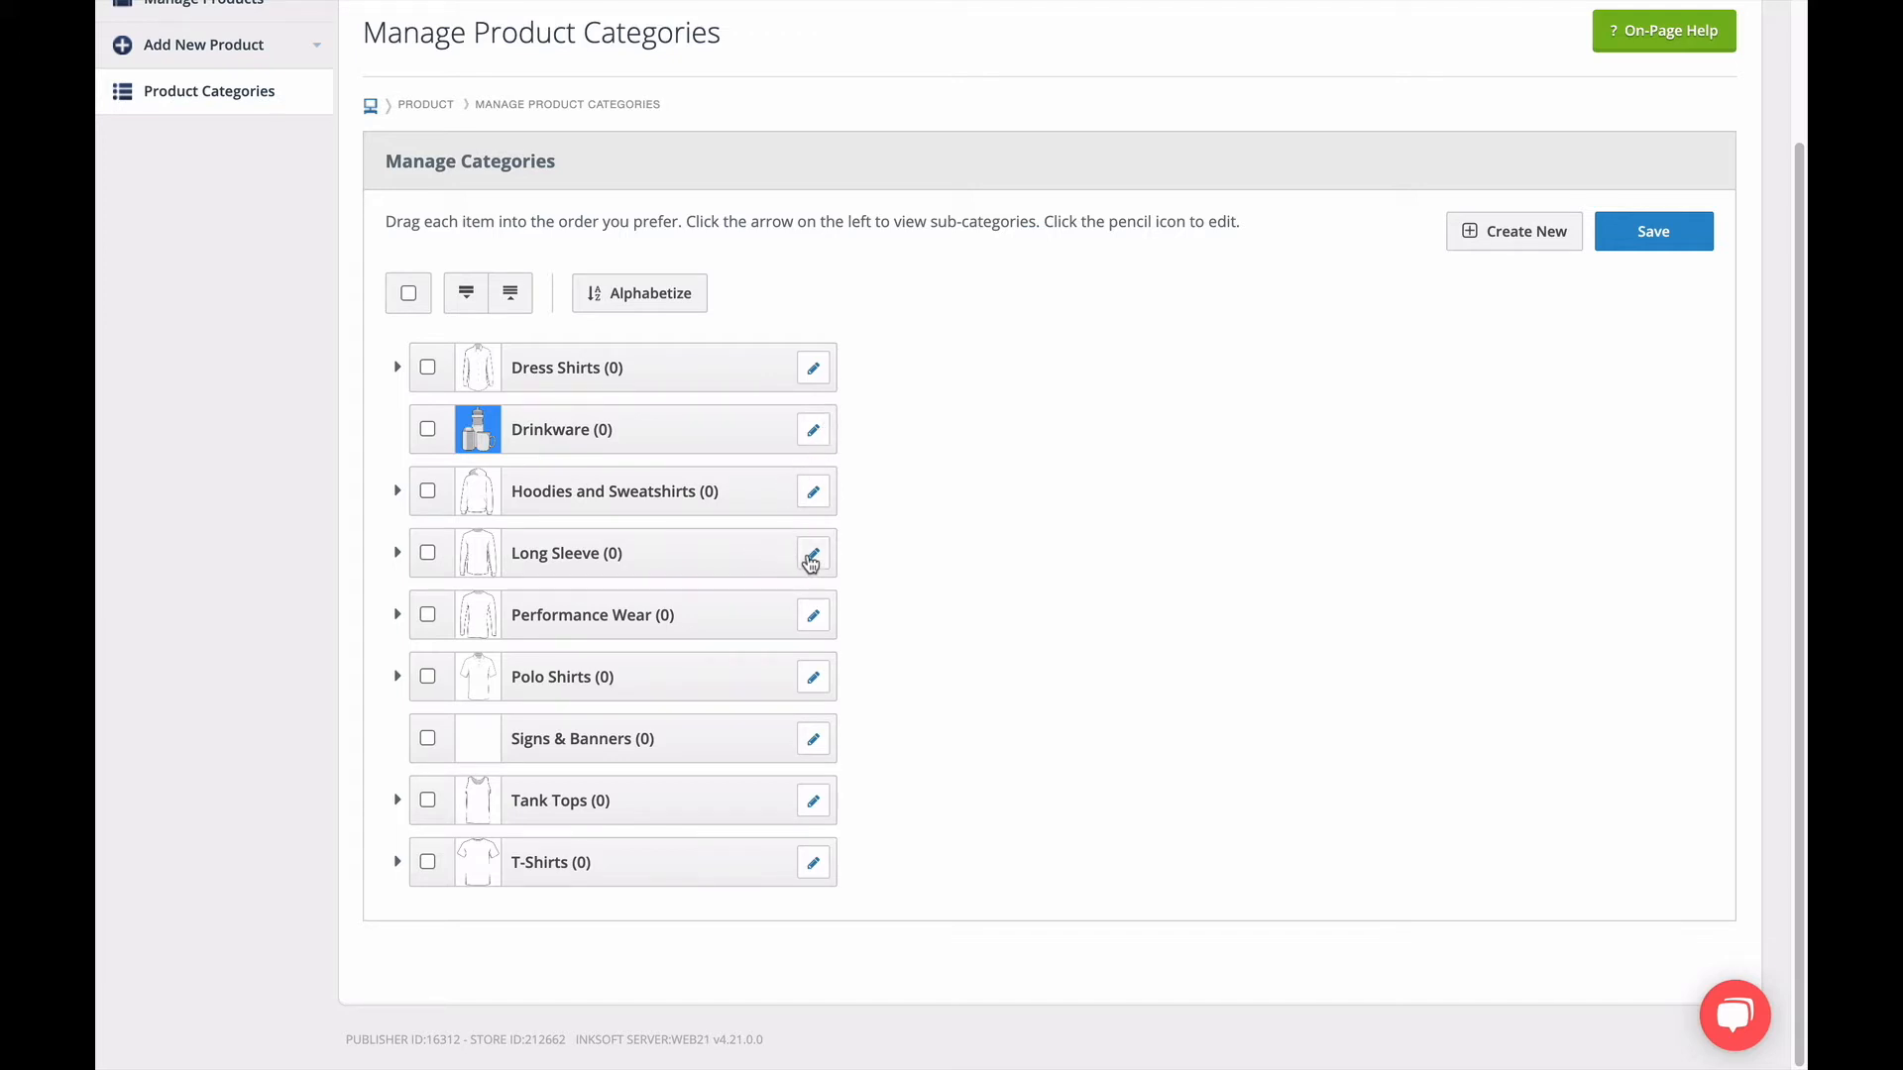
Examine the Long Sleeve category's name and cover art settings and the form for creating a new category, closing both without changes.
{"action": "left_click", "coordinate": [813, 553]}
{"action": "left_click_drag", "start_coordinate": [578, 635], "coordinate": [431, 634]}
{"action": "left_click", "coordinate": [560, 668]}
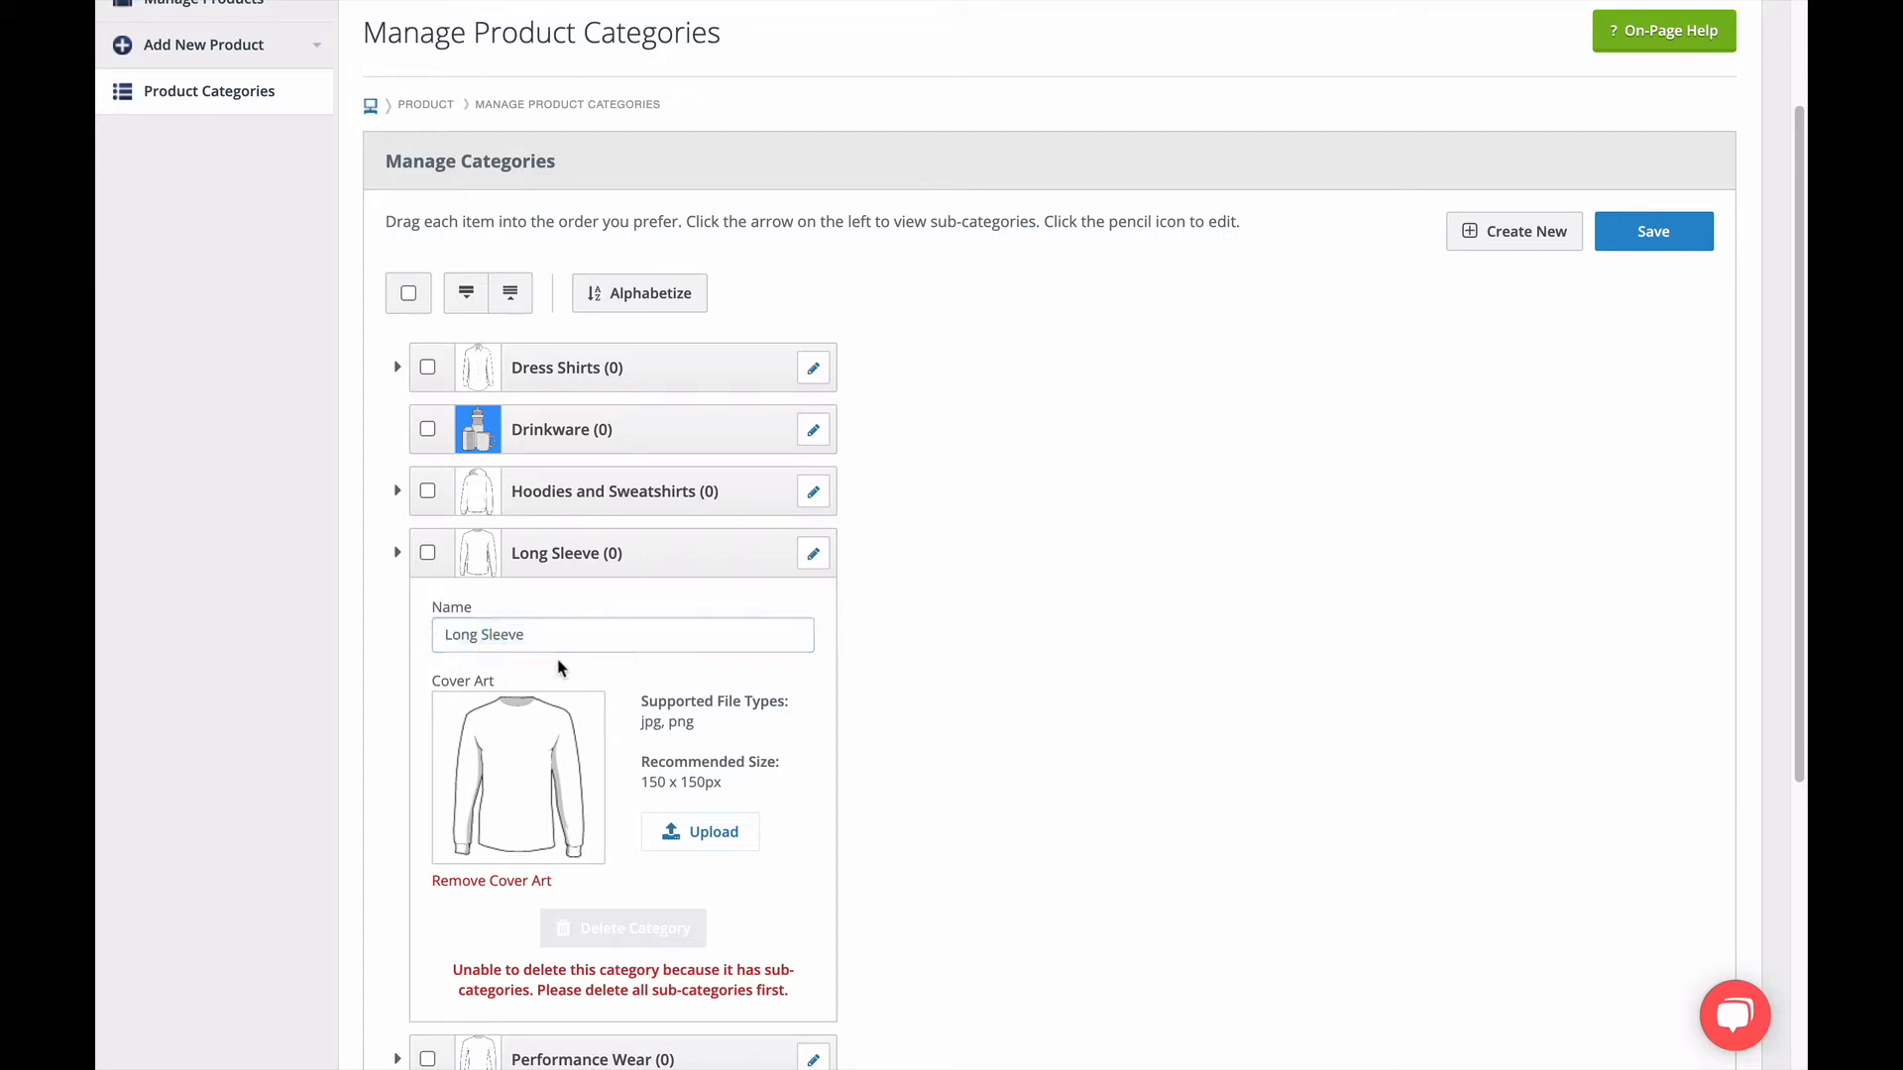
{"action": "left_click", "coordinate": [812, 554]}
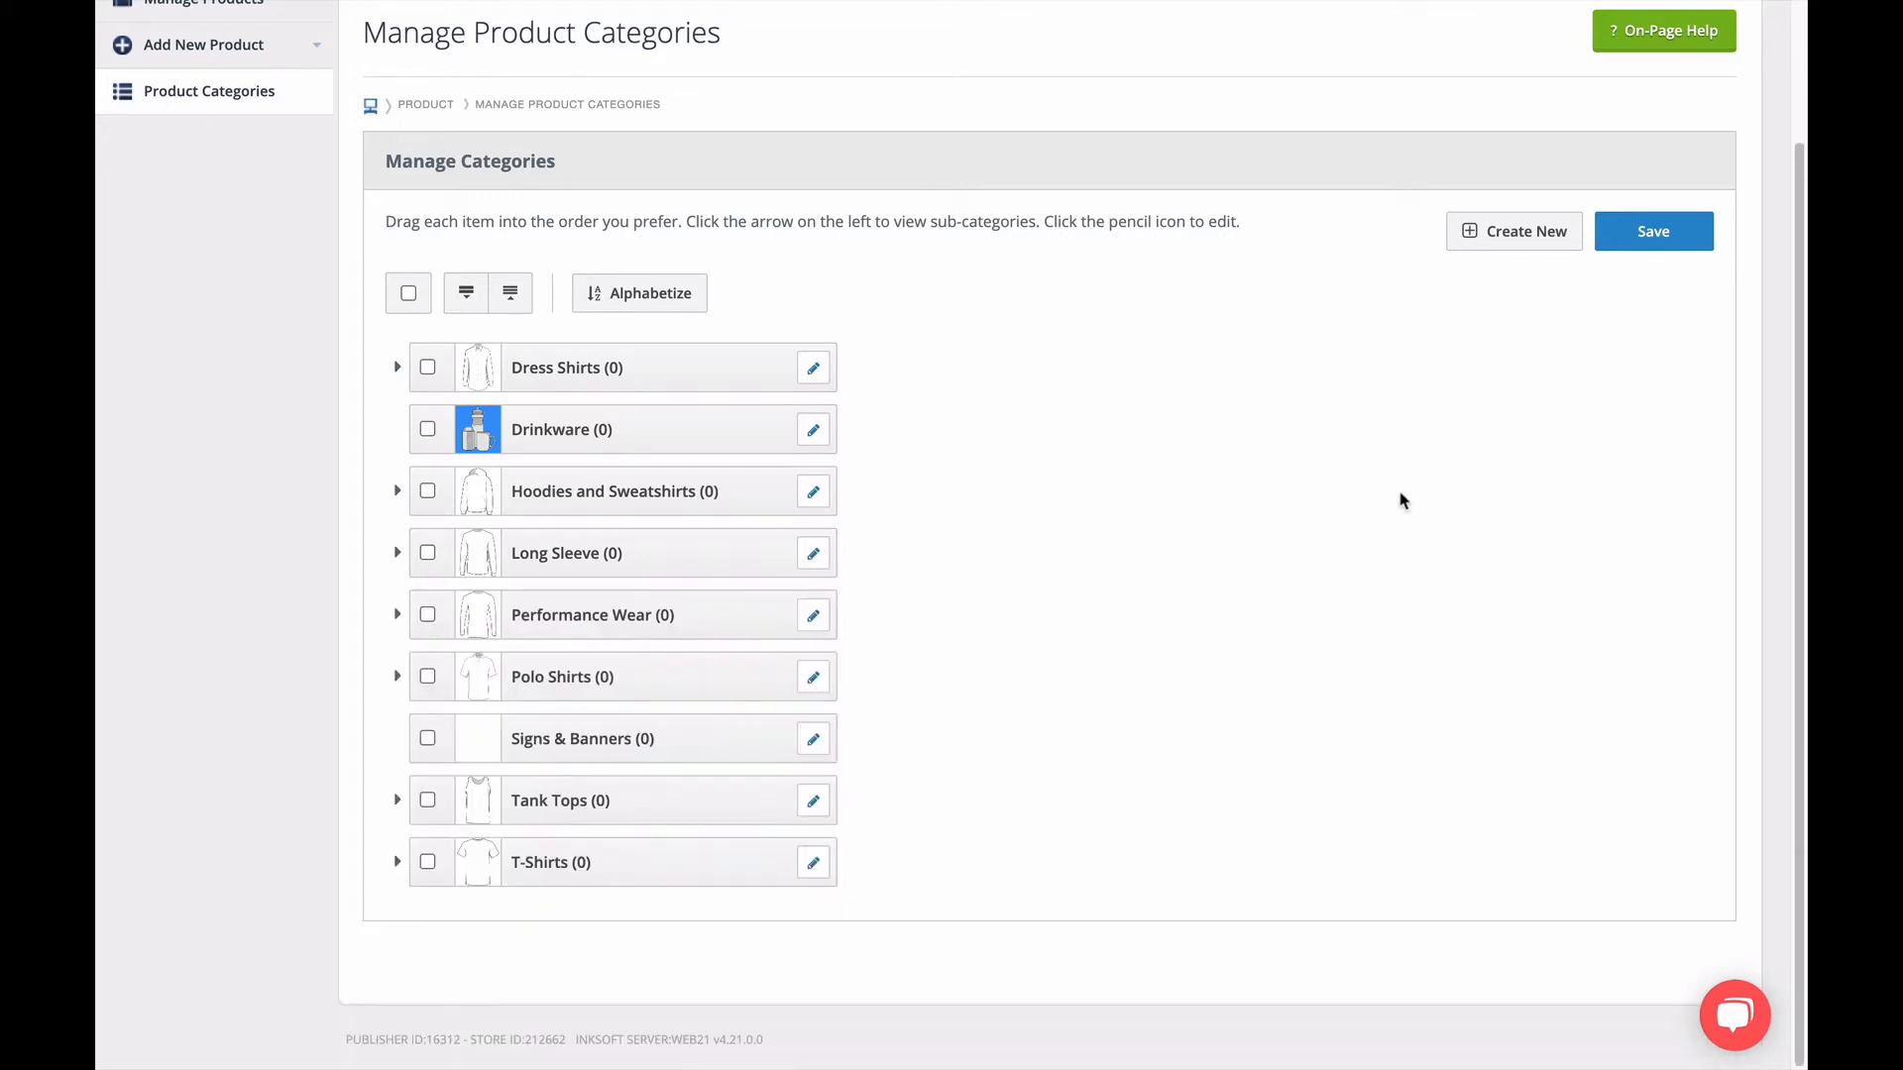
{"action": "left_click", "coordinate": [1536, 243]}
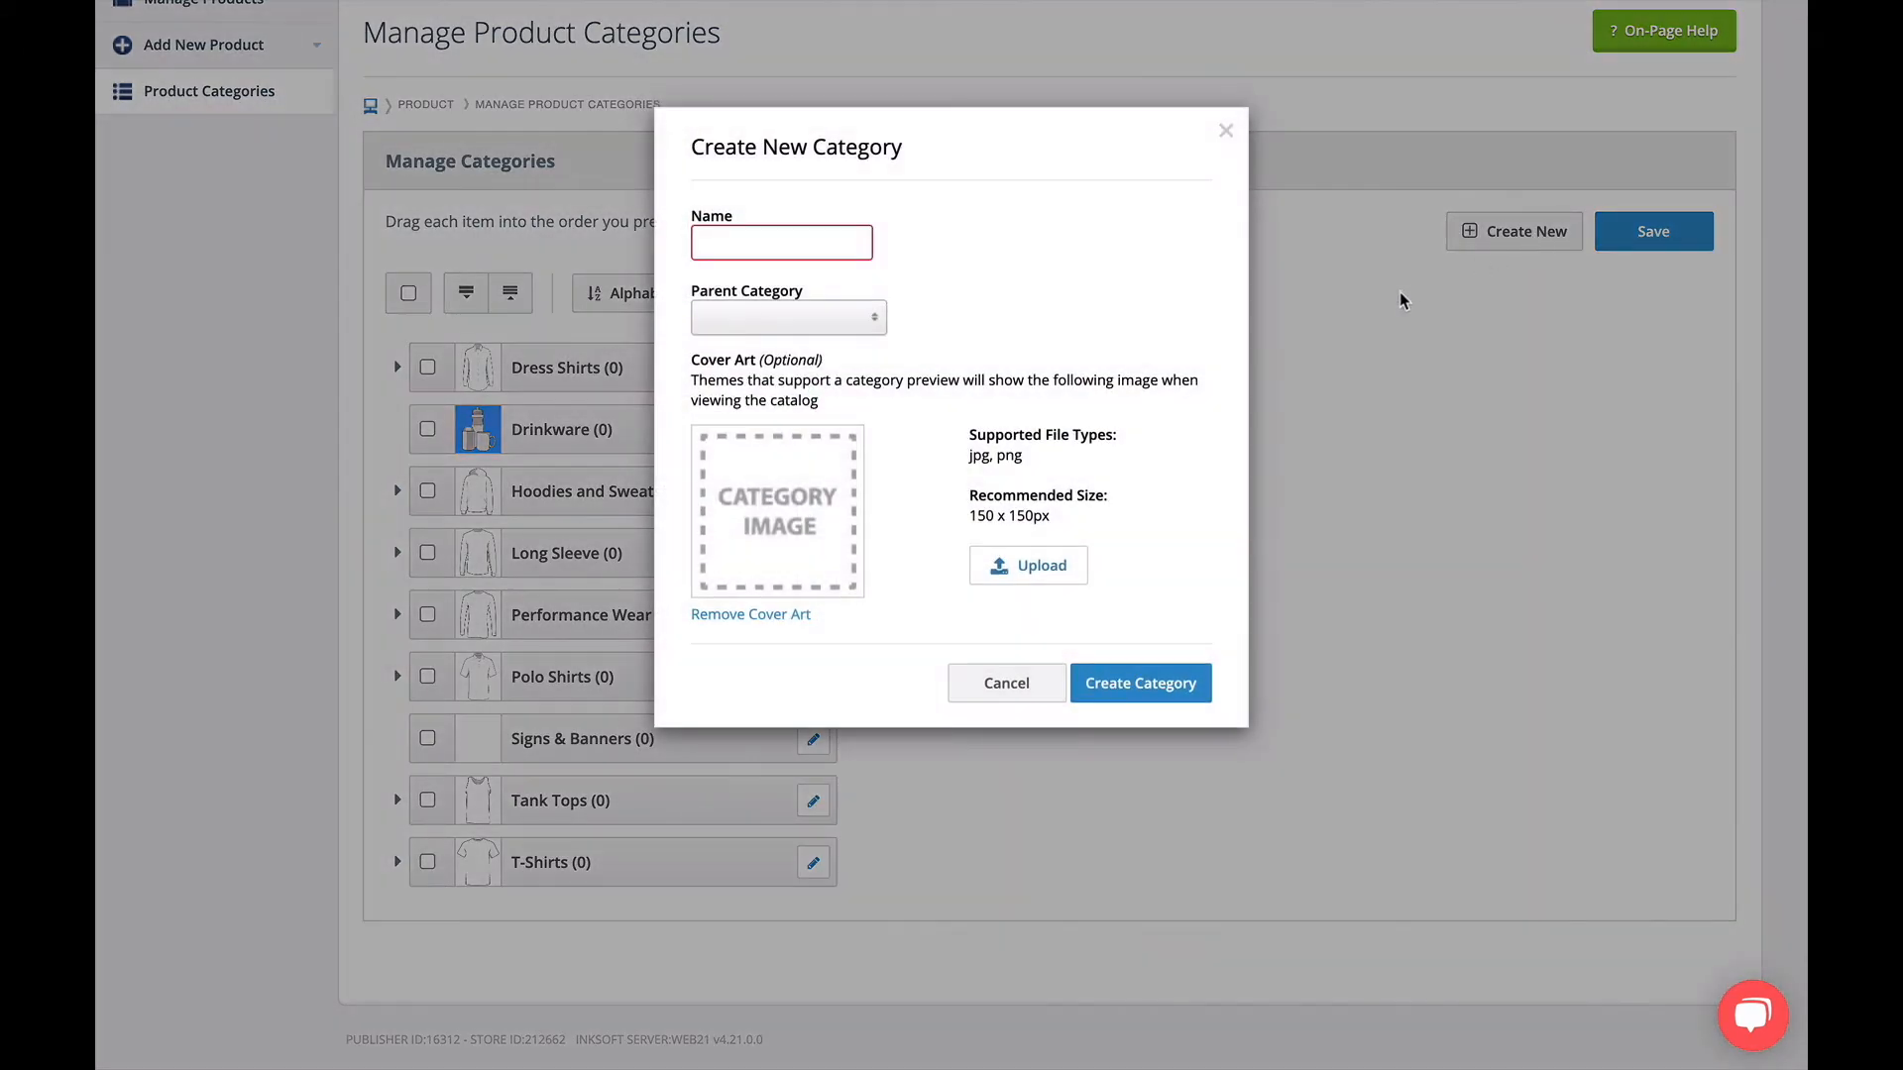
{"action": "left_click", "coordinate": [1003, 682]}
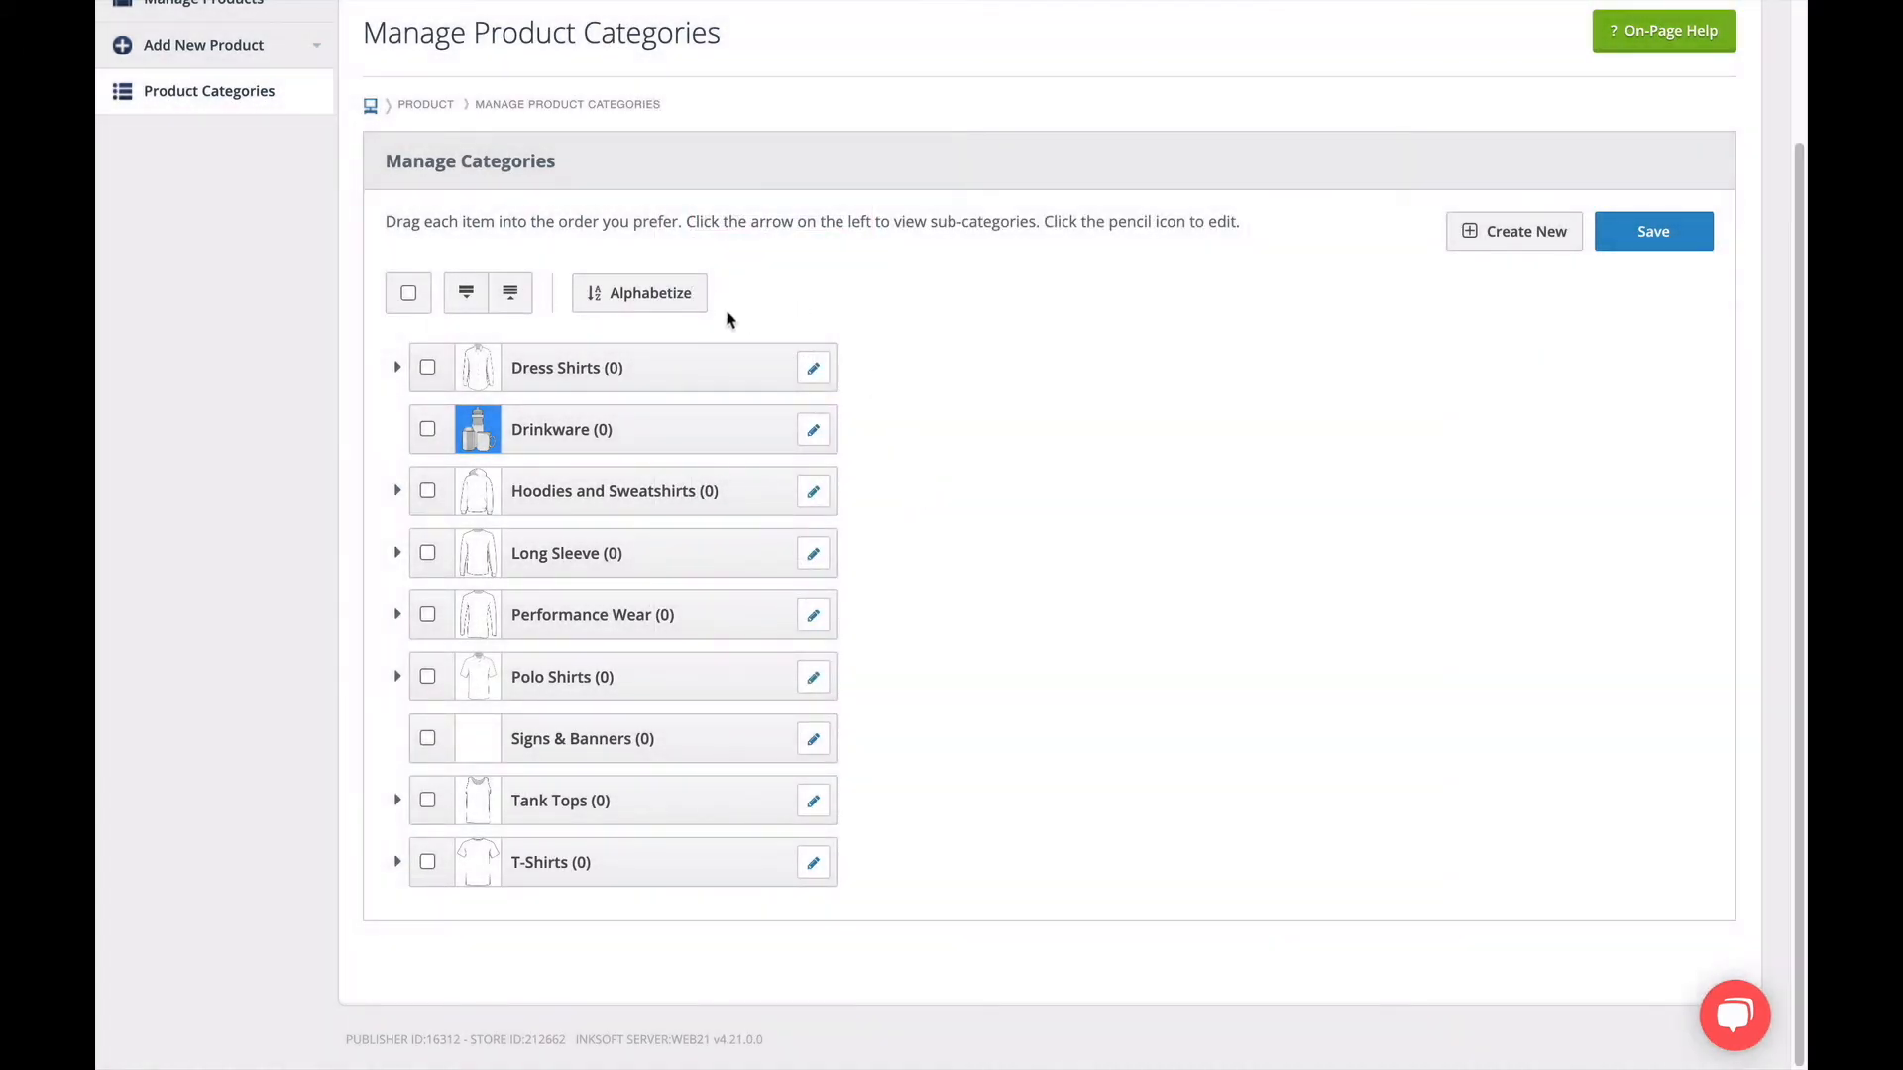
Sort the product categories alphabetically.
{"action": "left_click", "coordinate": [689, 310]}
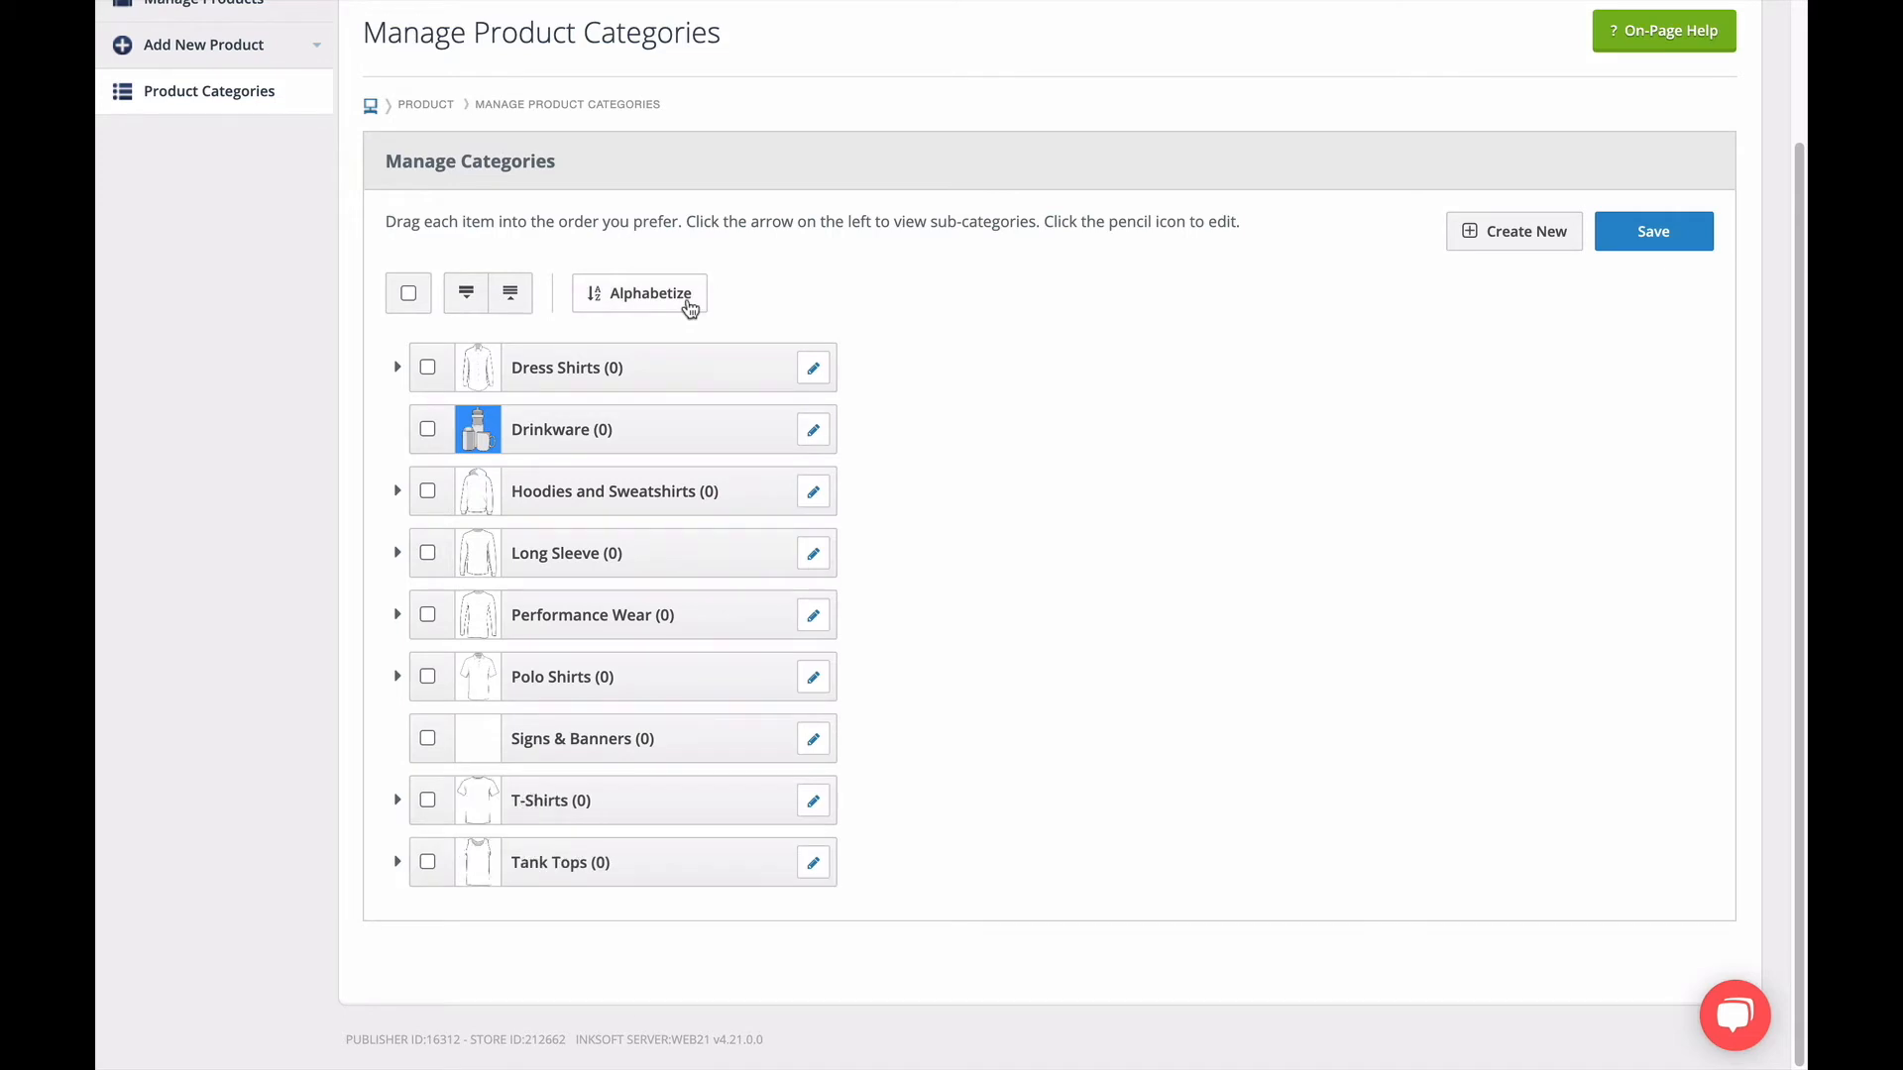
Move the Polo Shirts category above Performance Wear and examine the Drinkware category's name and cover art settings.
{"action": "left_click_drag", "start_coordinate": [676, 687], "coordinate": [672, 617]}
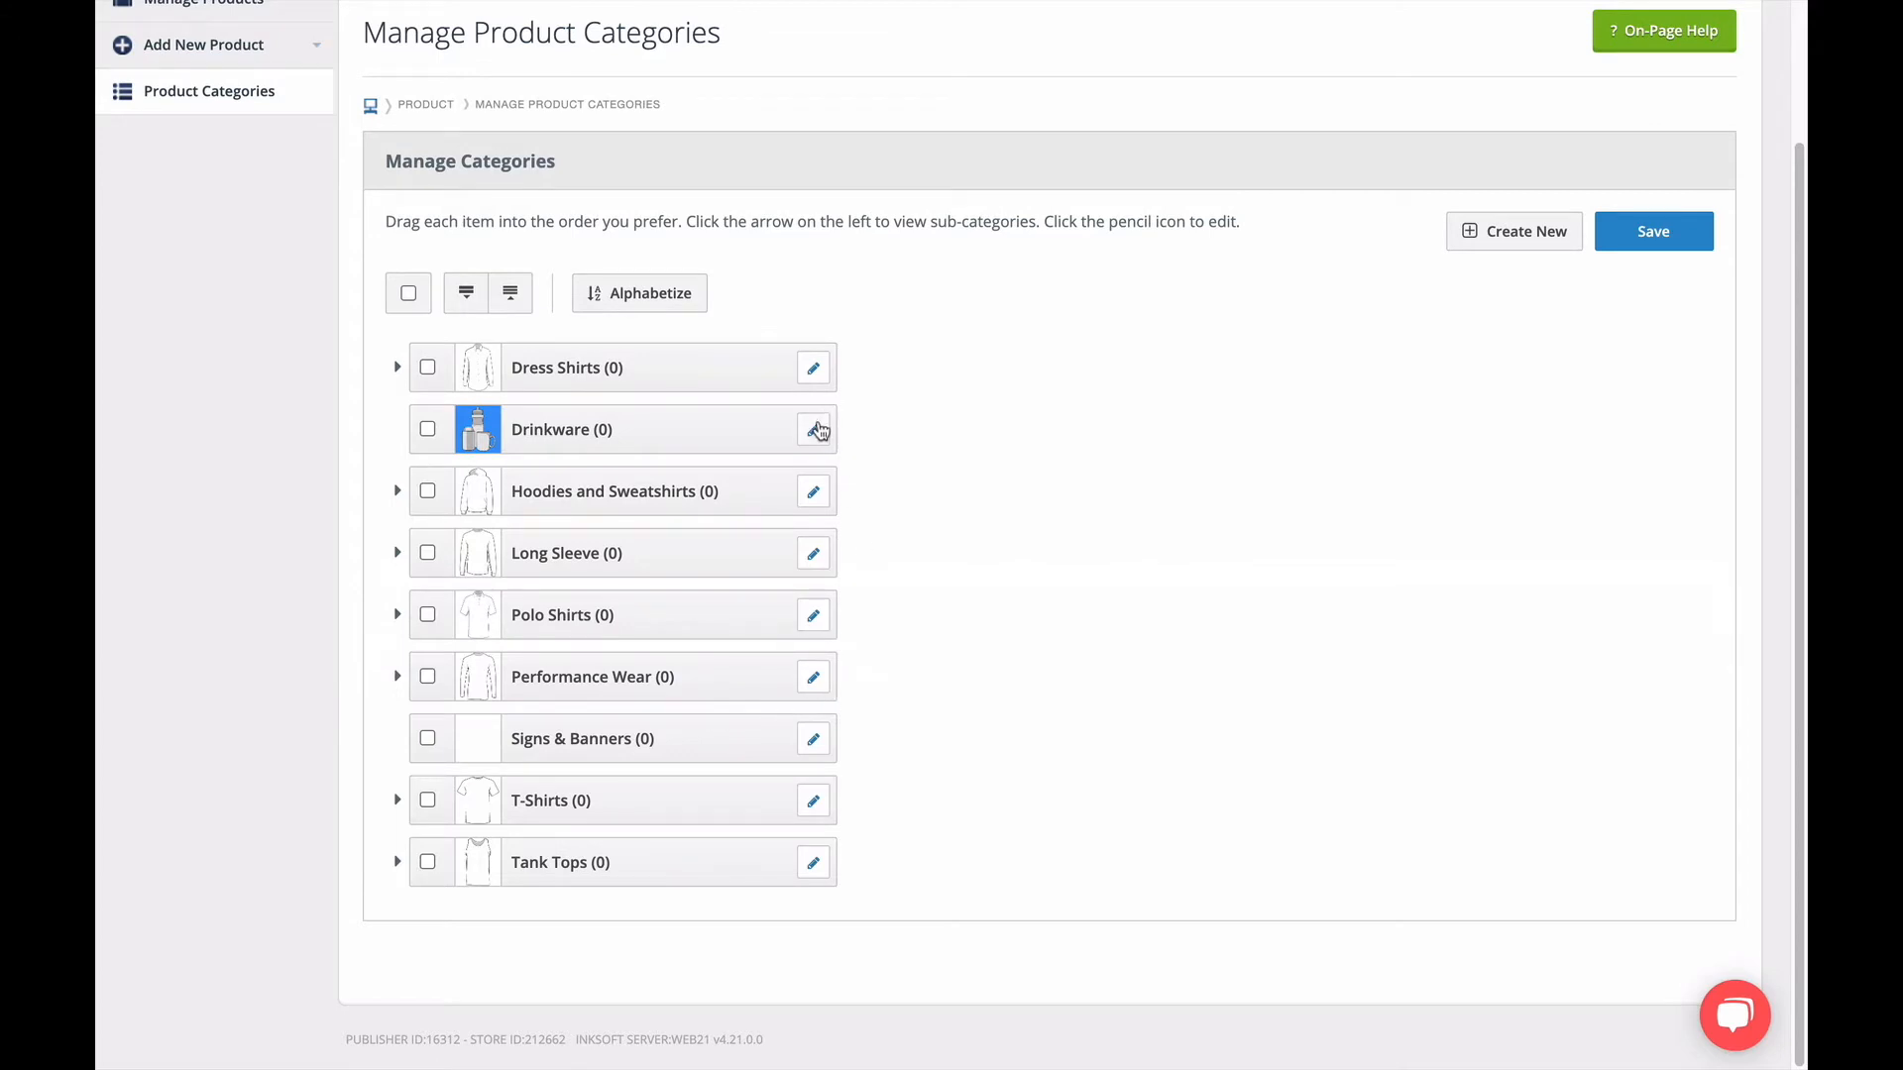
{"action": "left_click", "coordinate": [813, 429]}
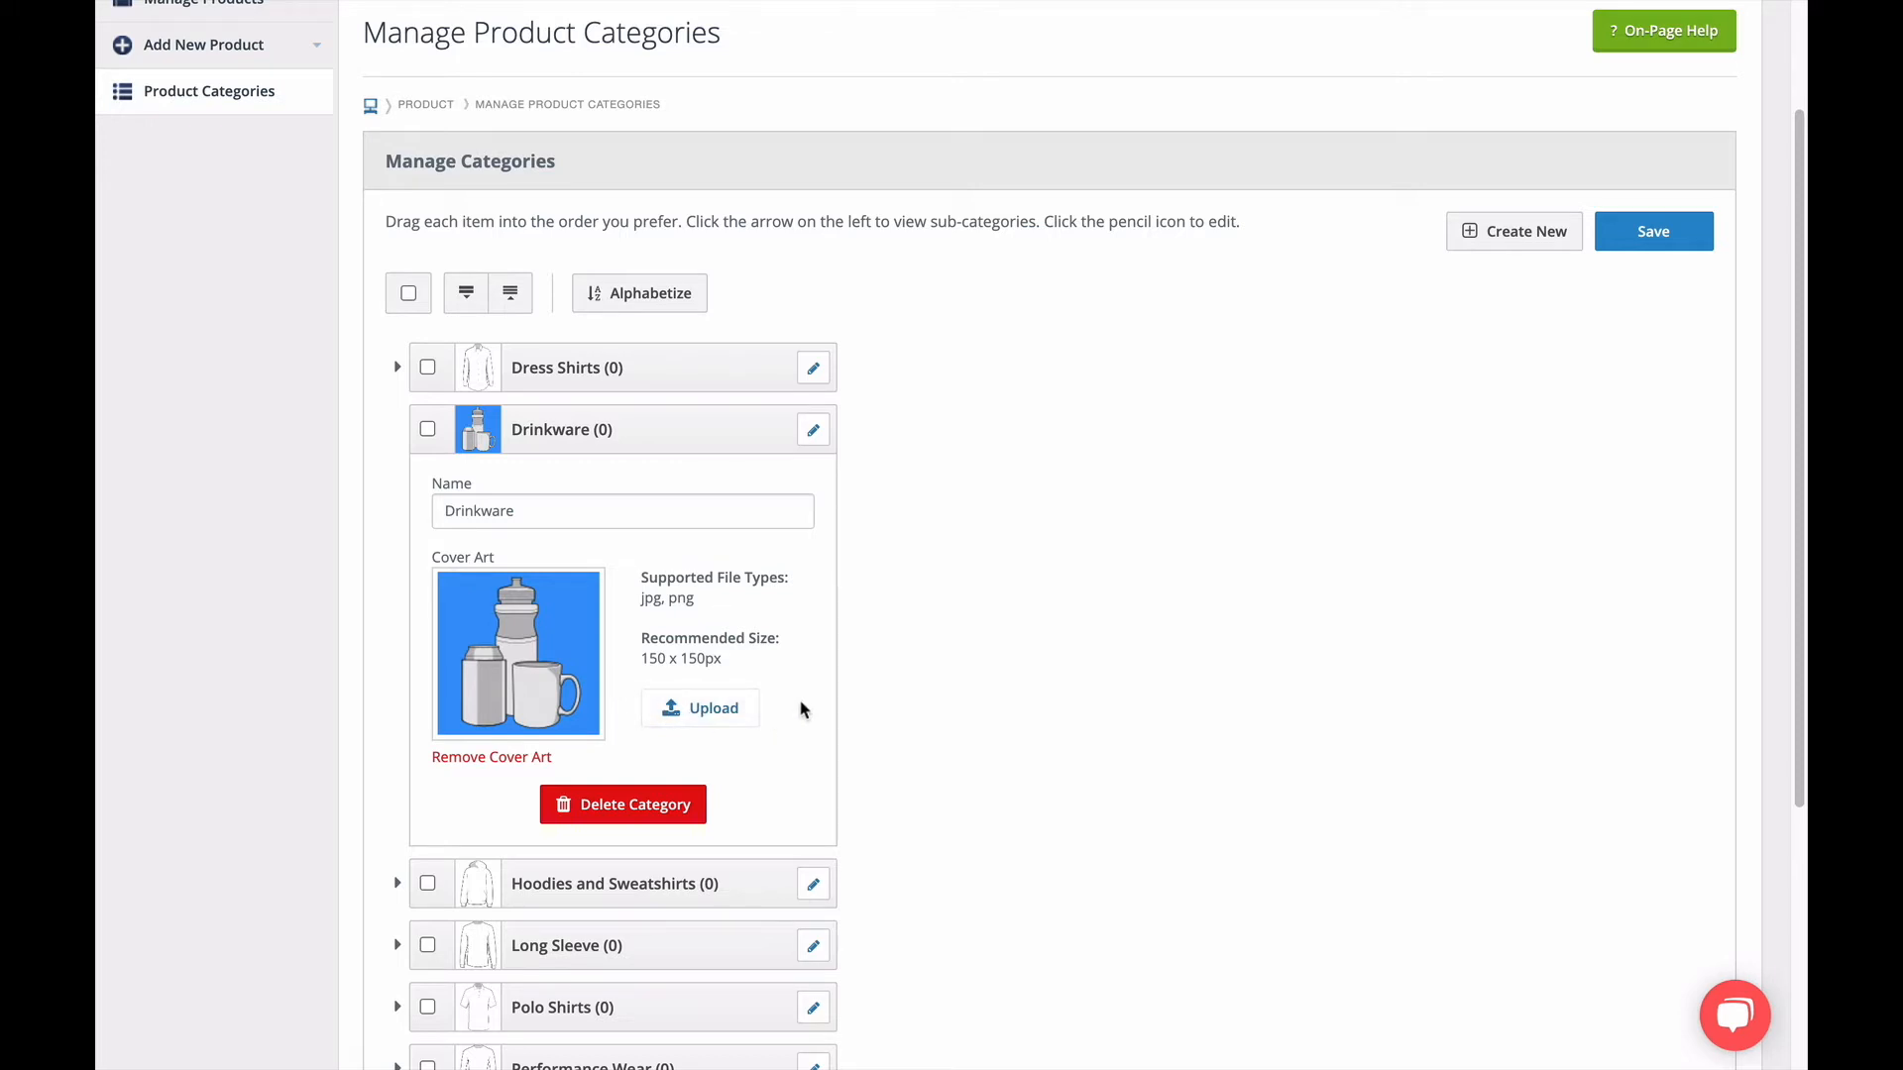
{"action": "left_click", "coordinate": [814, 432]}
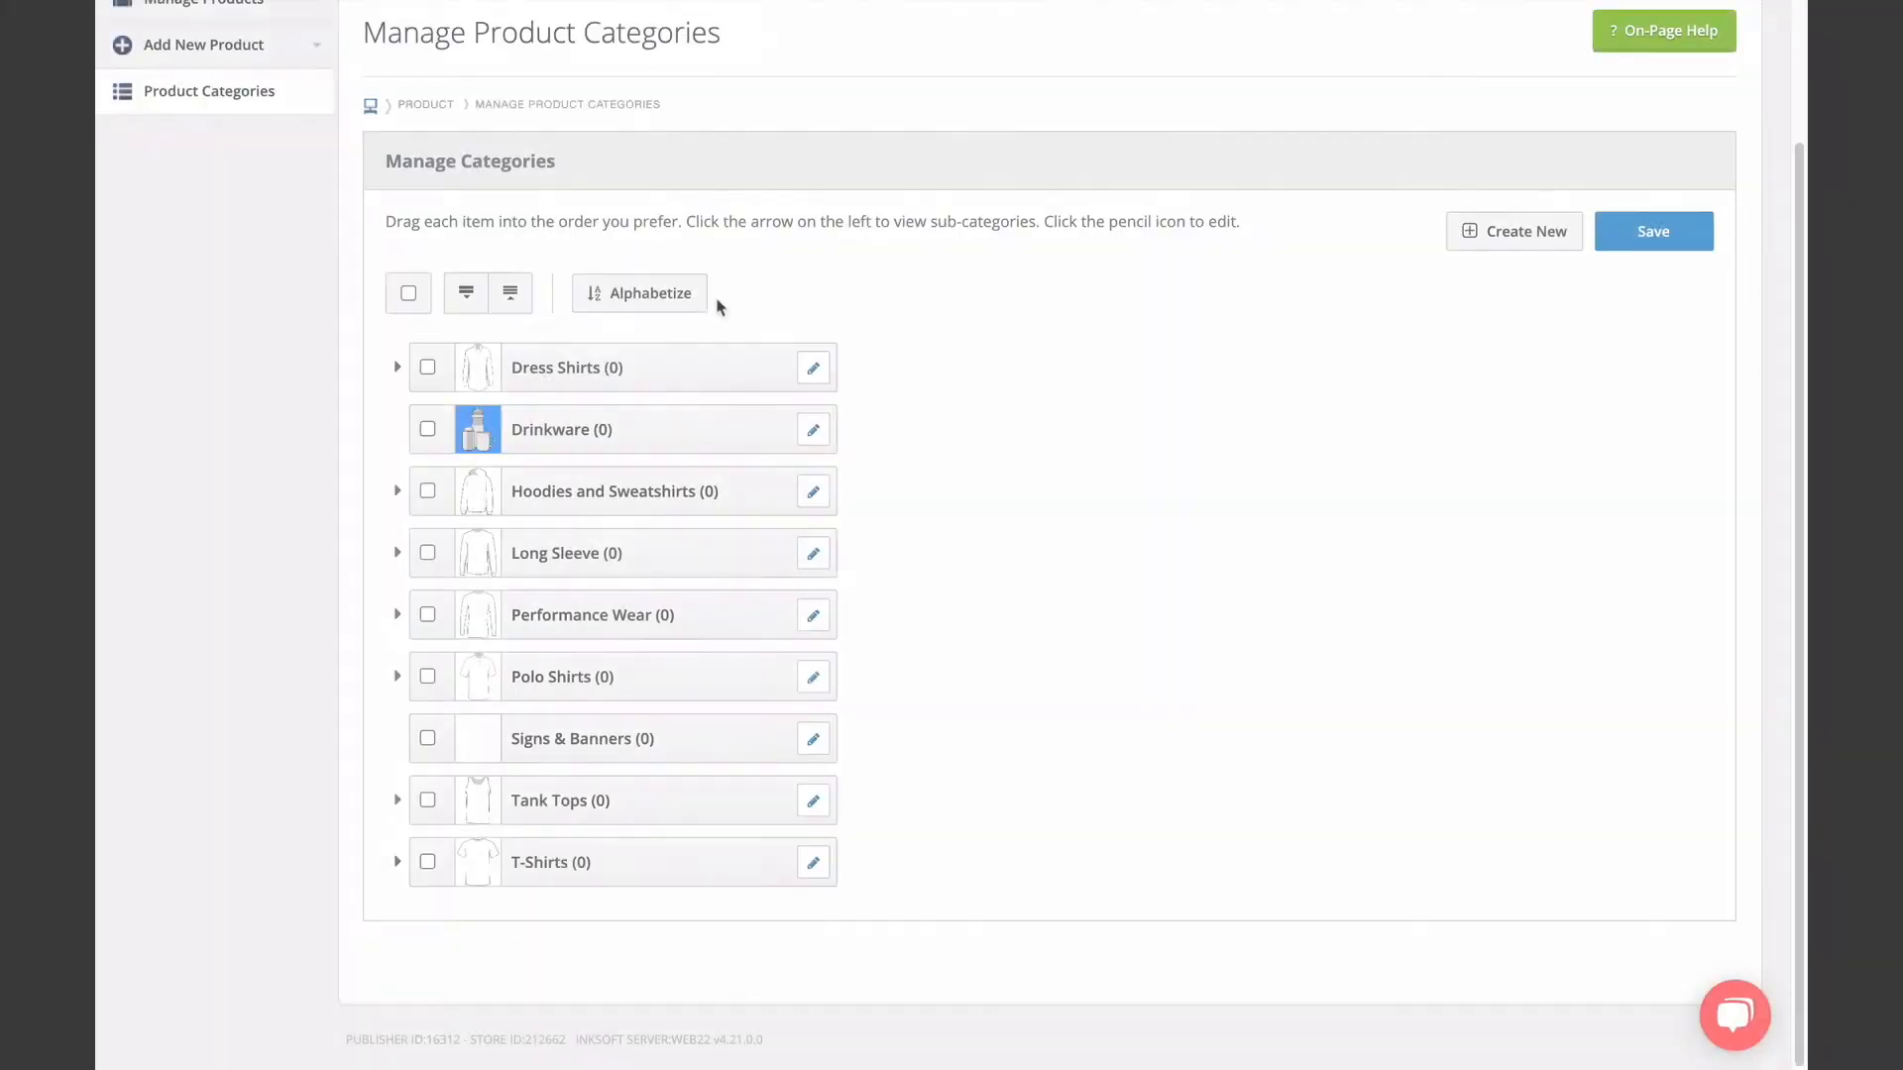
Delete the Drinkware and Signs & Banners categories and save the category list.
{"action": "left_click", "coordinate": [427, 429]}
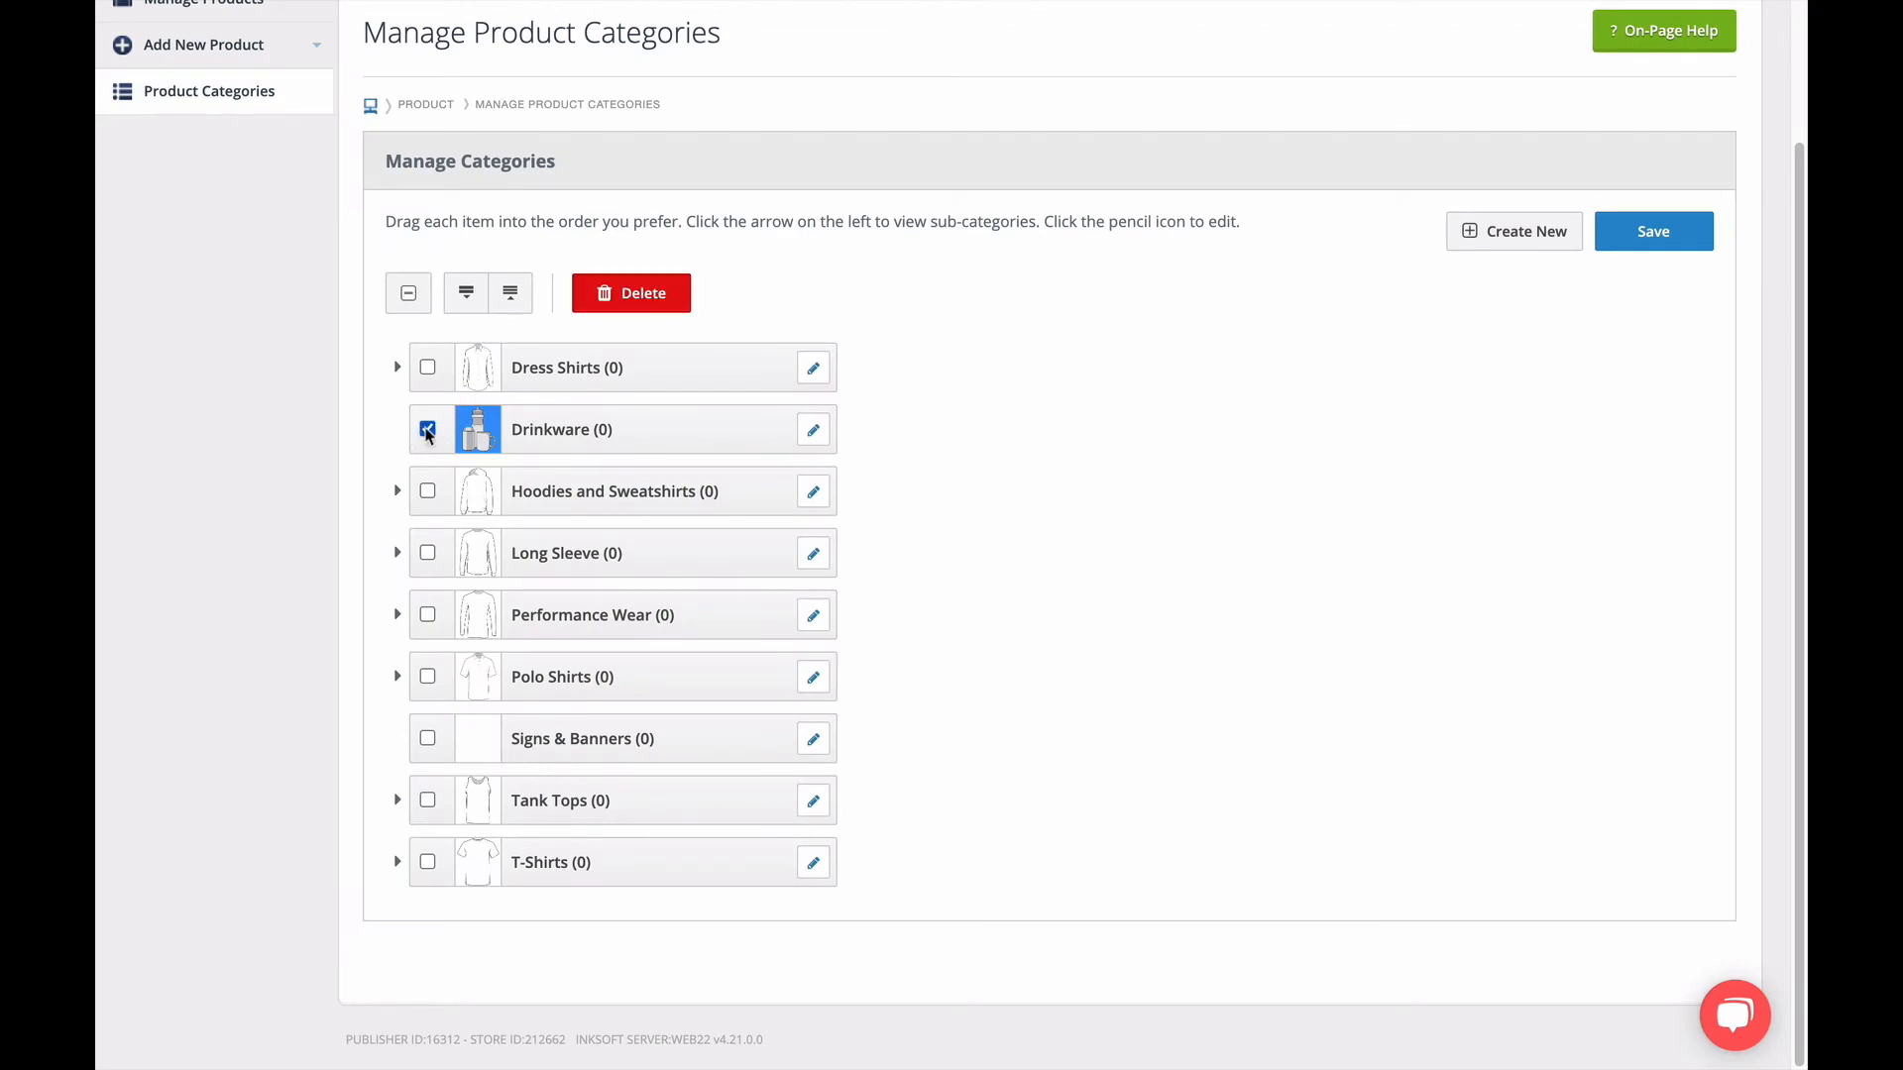
{"action": "left_click", "coordinate": [626, 312]}
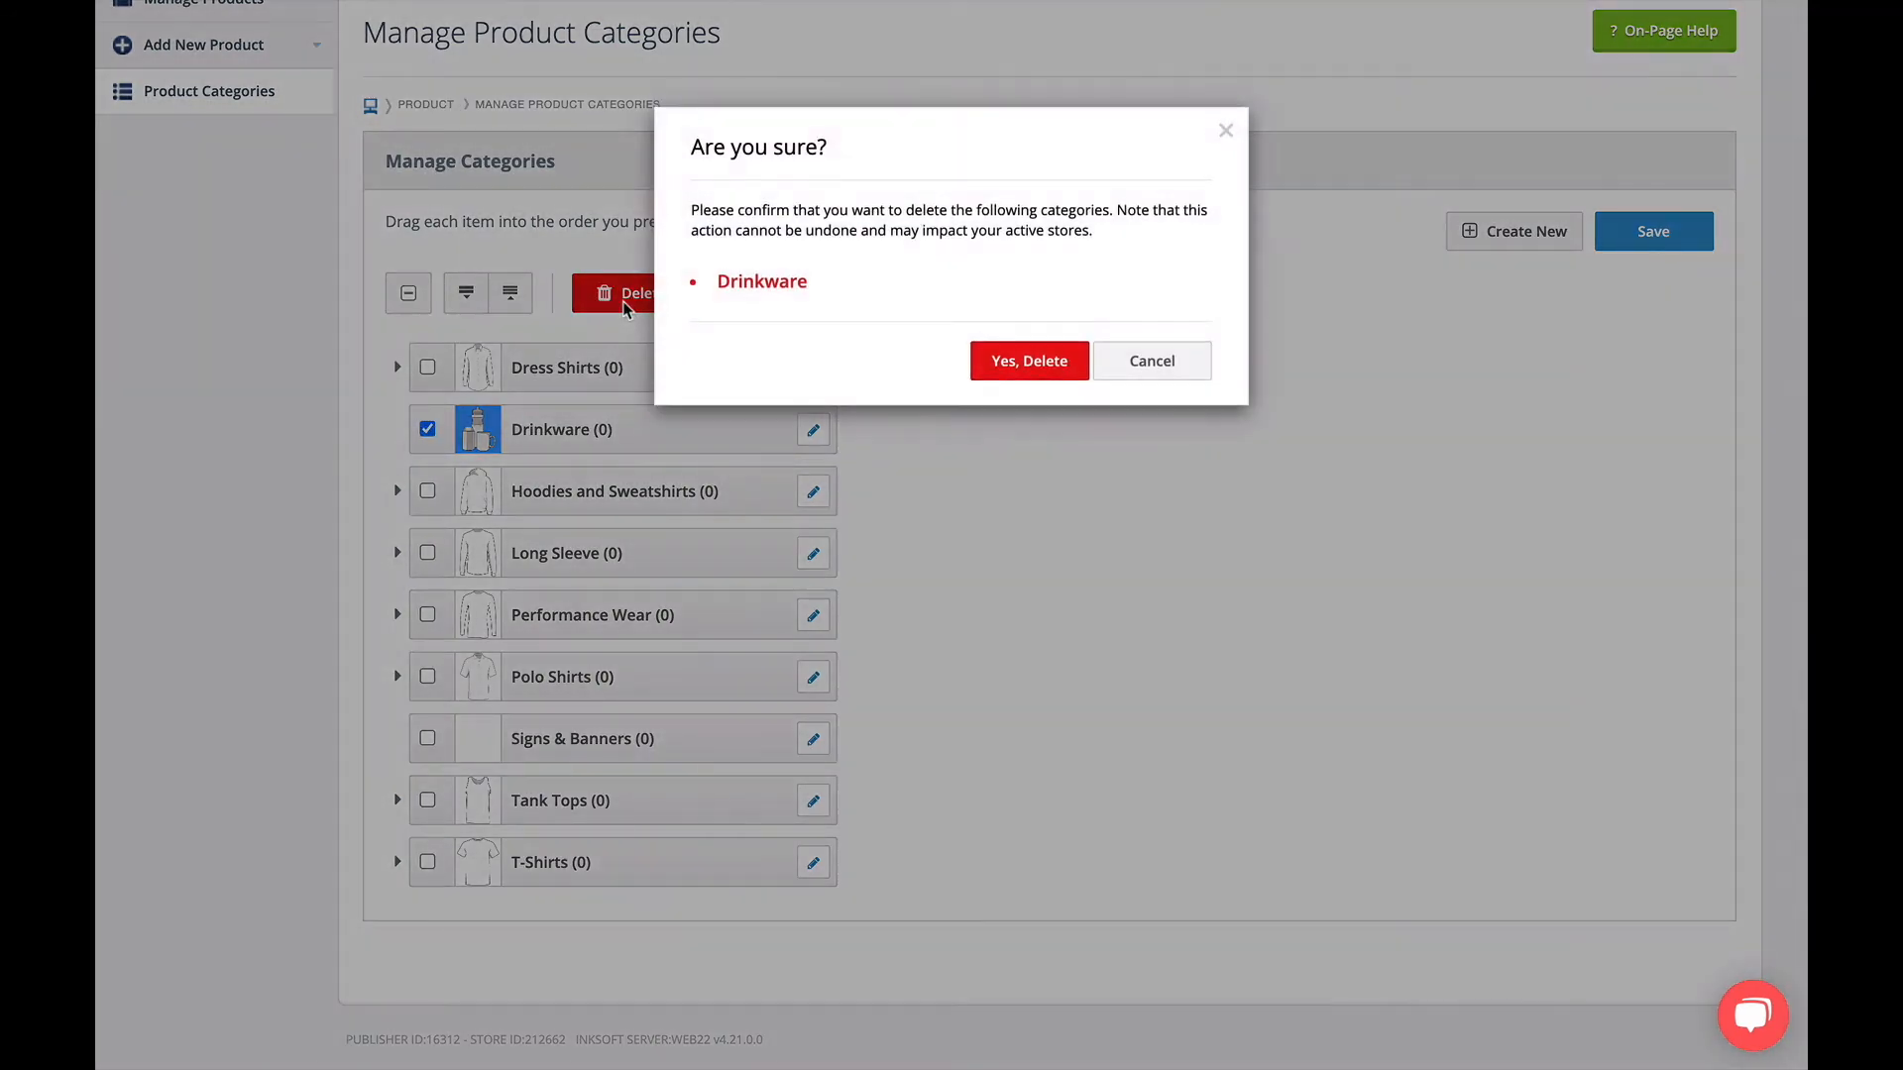
{"action": "left_click", "coordinate": [1030, 361]}
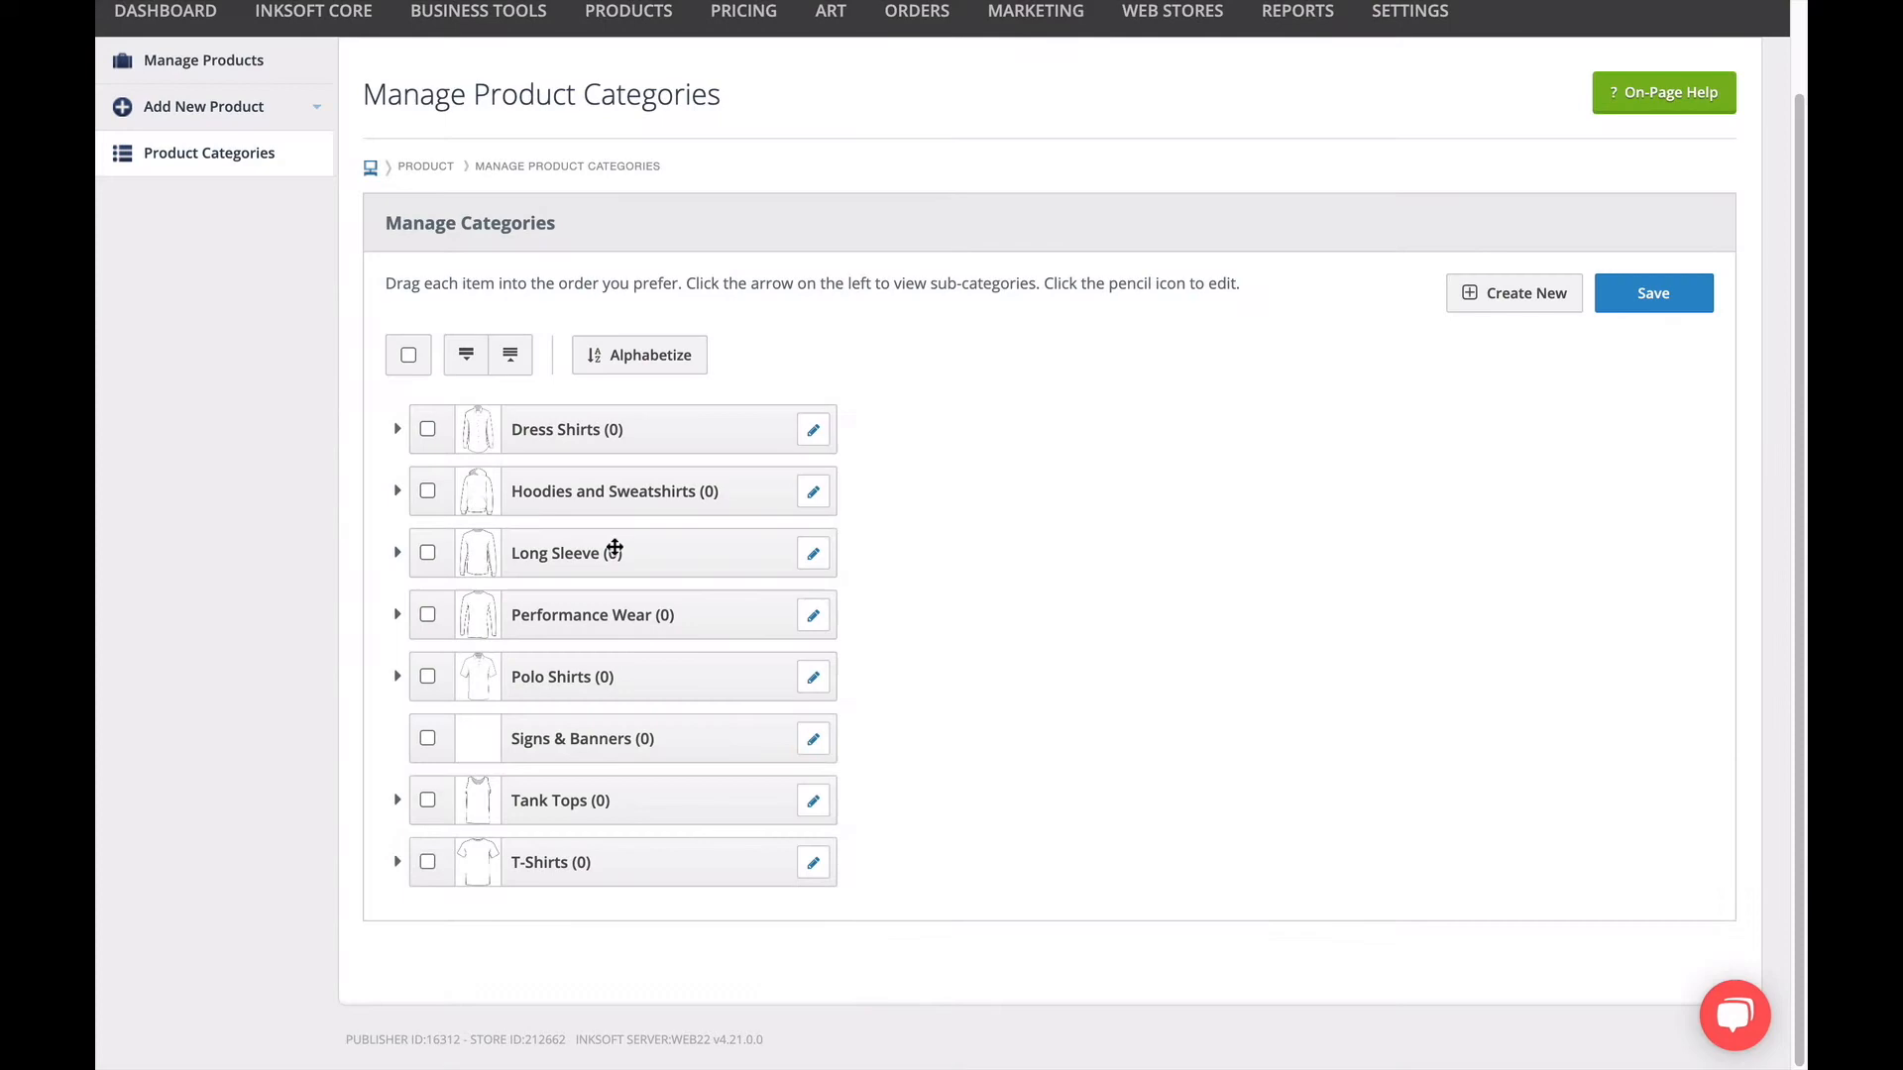
{"action": "left_click", "coordinate": [428, 739]}
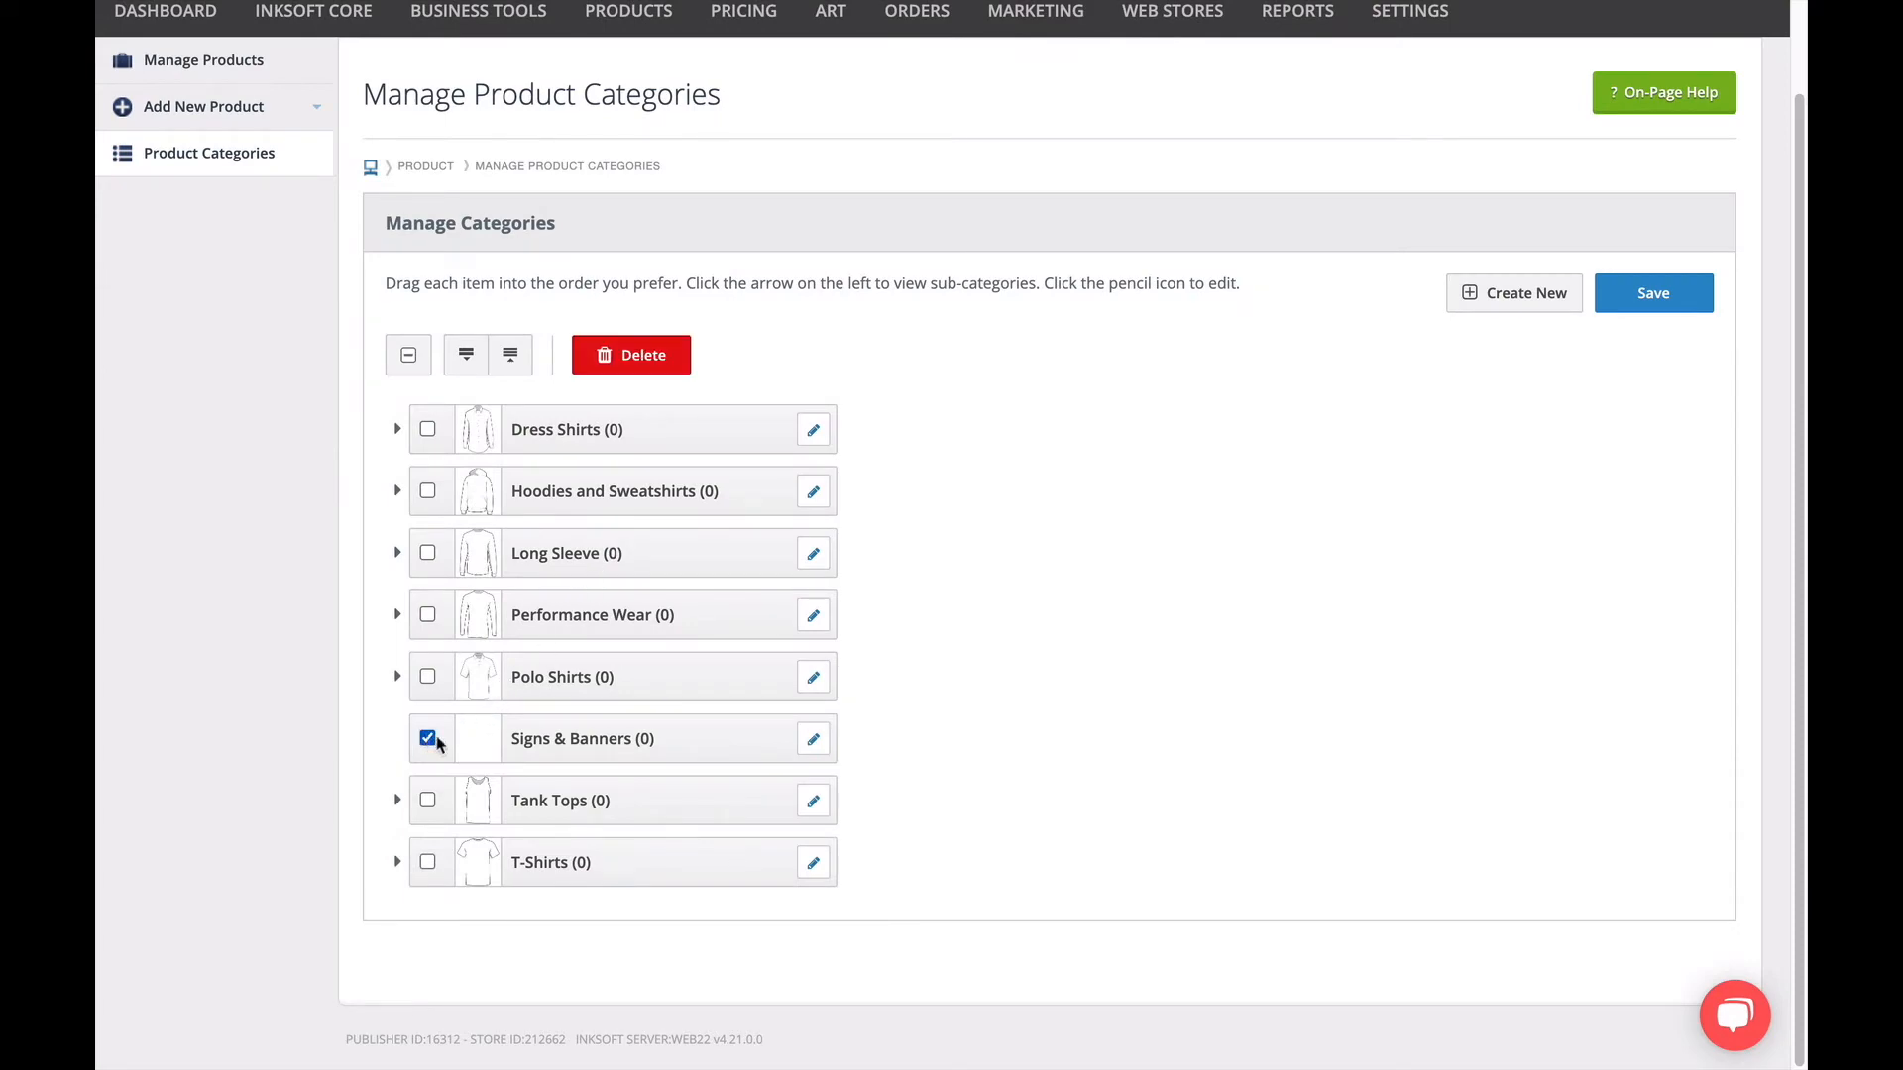
{"action": "left_click", "coordinate": [659, 367]}
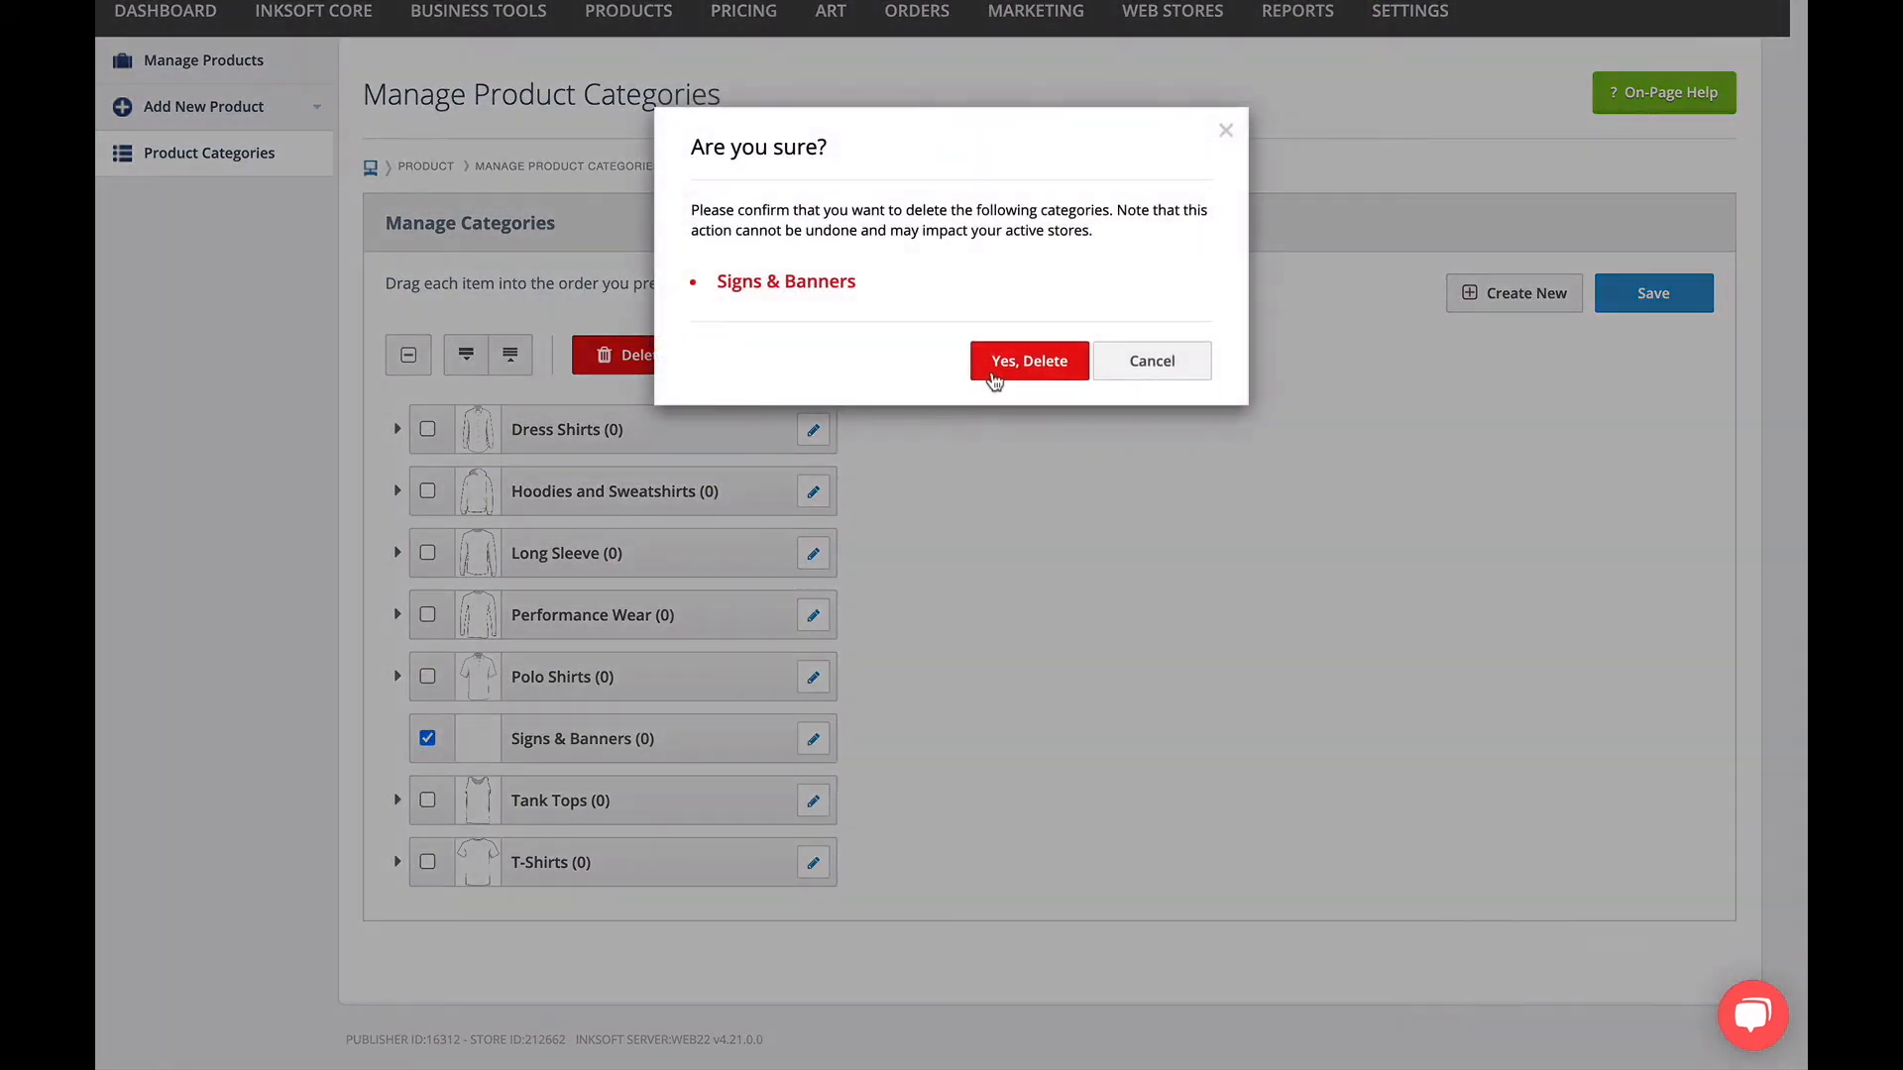
{"action": "left_click", "coordinate": [996, 359]}
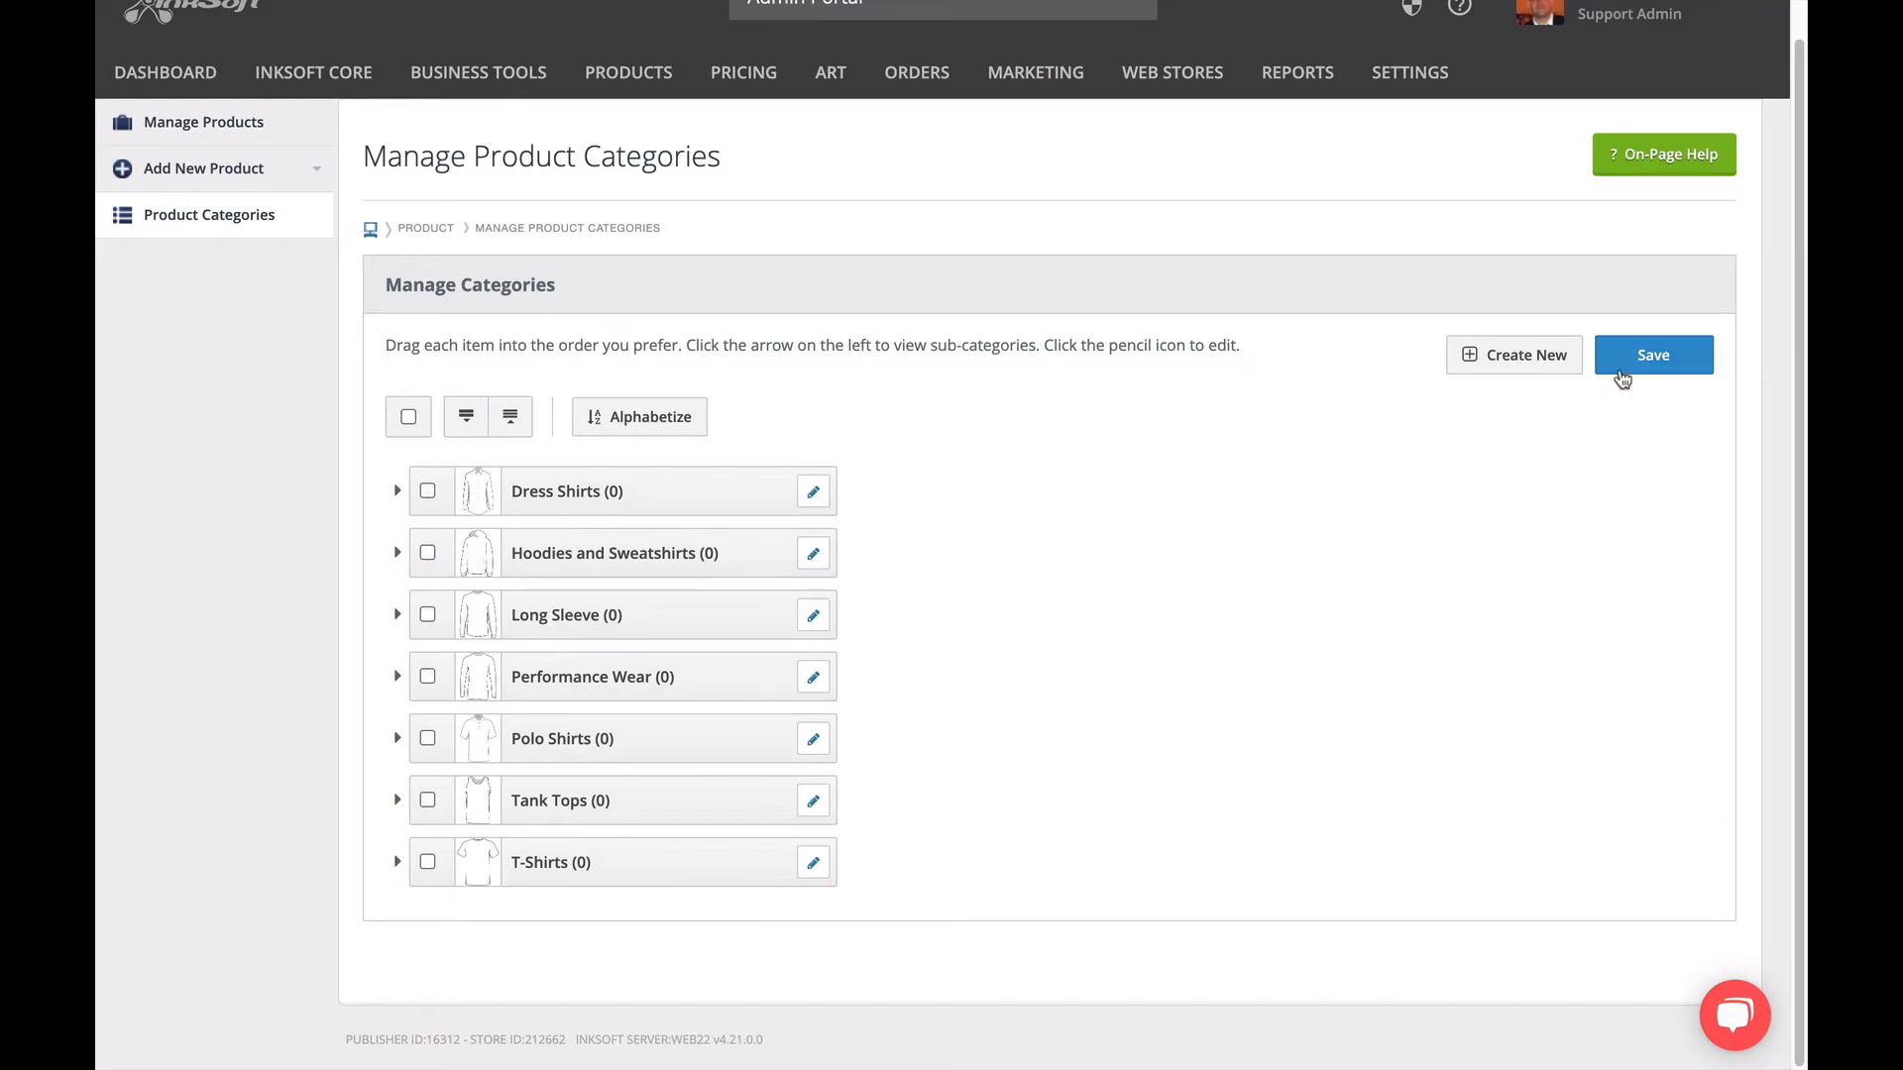
{"action": "left_click", "coordinate": [1621, 370]}
Delete the Youth, Ladies and Mens / Unisex sub-categories of Polo Shirts and save the category list.
{"action": "left_click", "coordinate": [397, 739]}
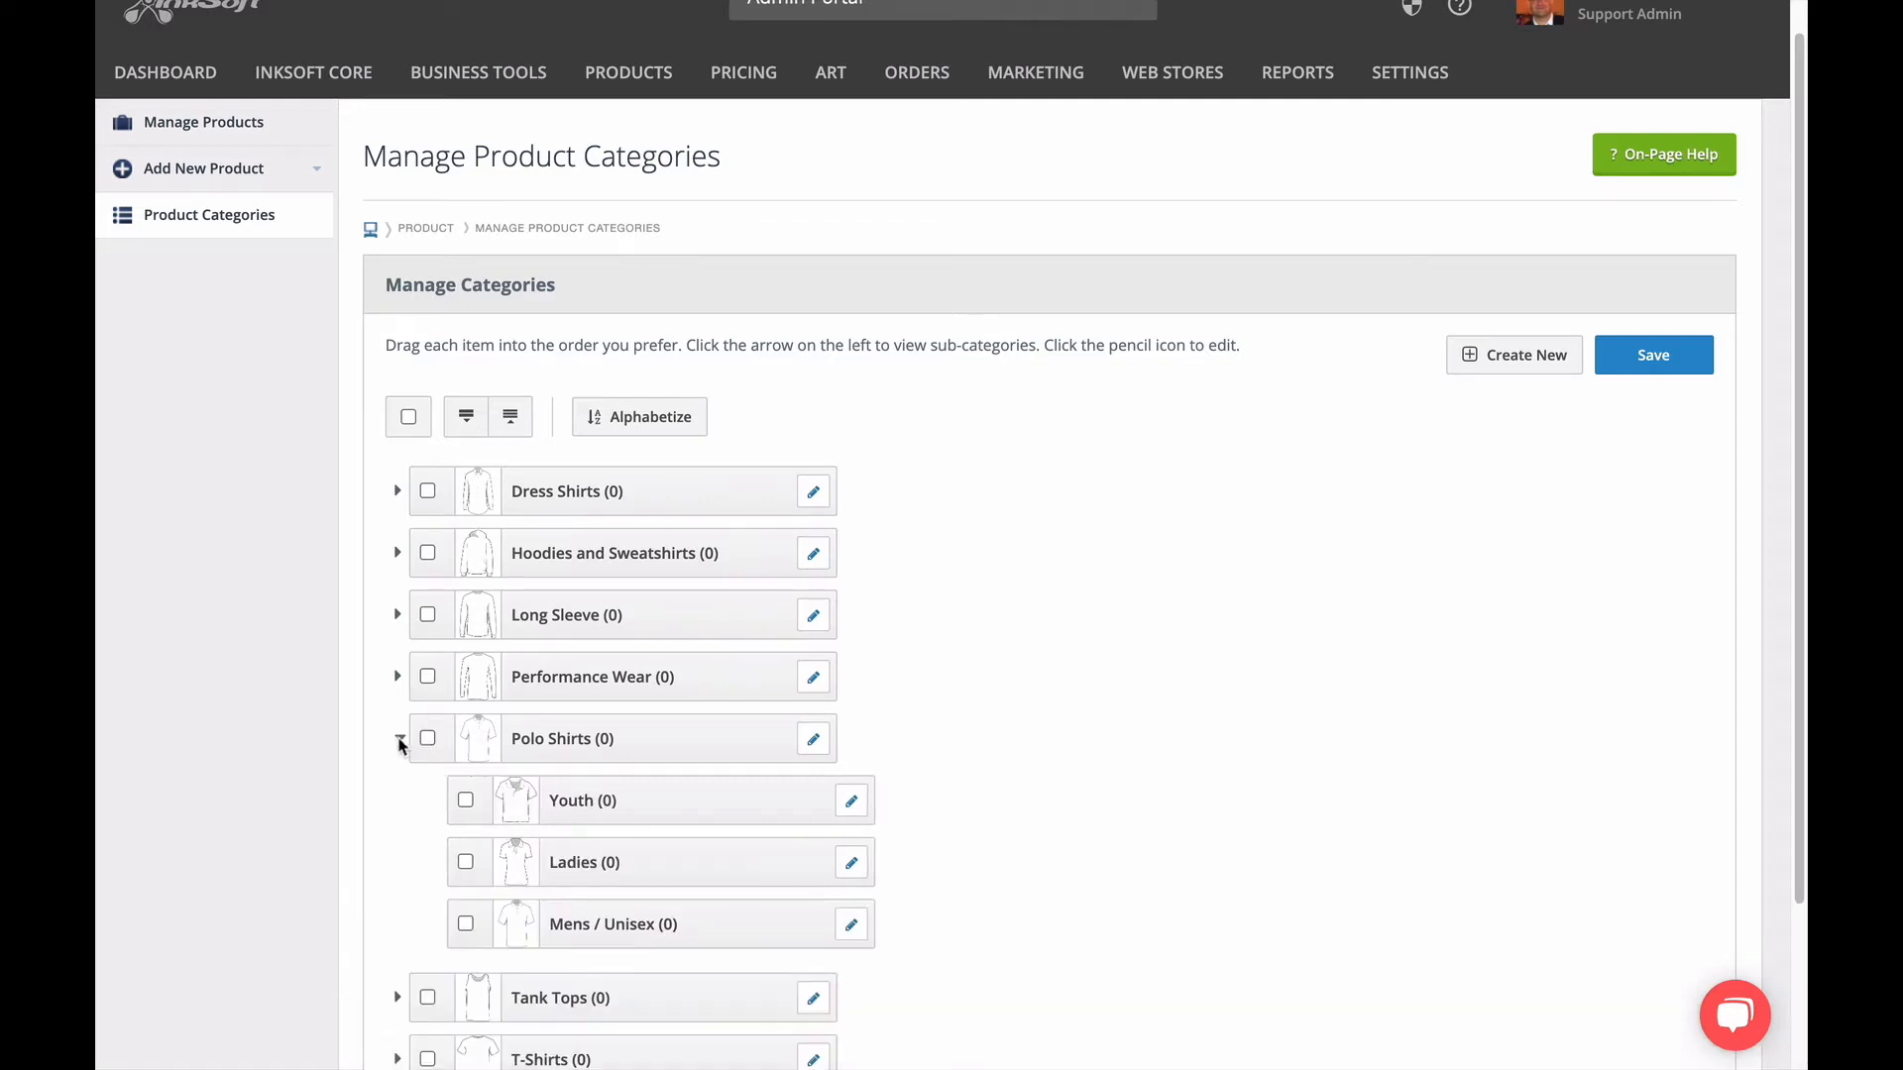
{"action": "left_click", "coordinate": [465, 799]}
{"action": "left_click", "coordinate": [465, 862]}
{"action": "left_click", "coordinate": [464, 924]}
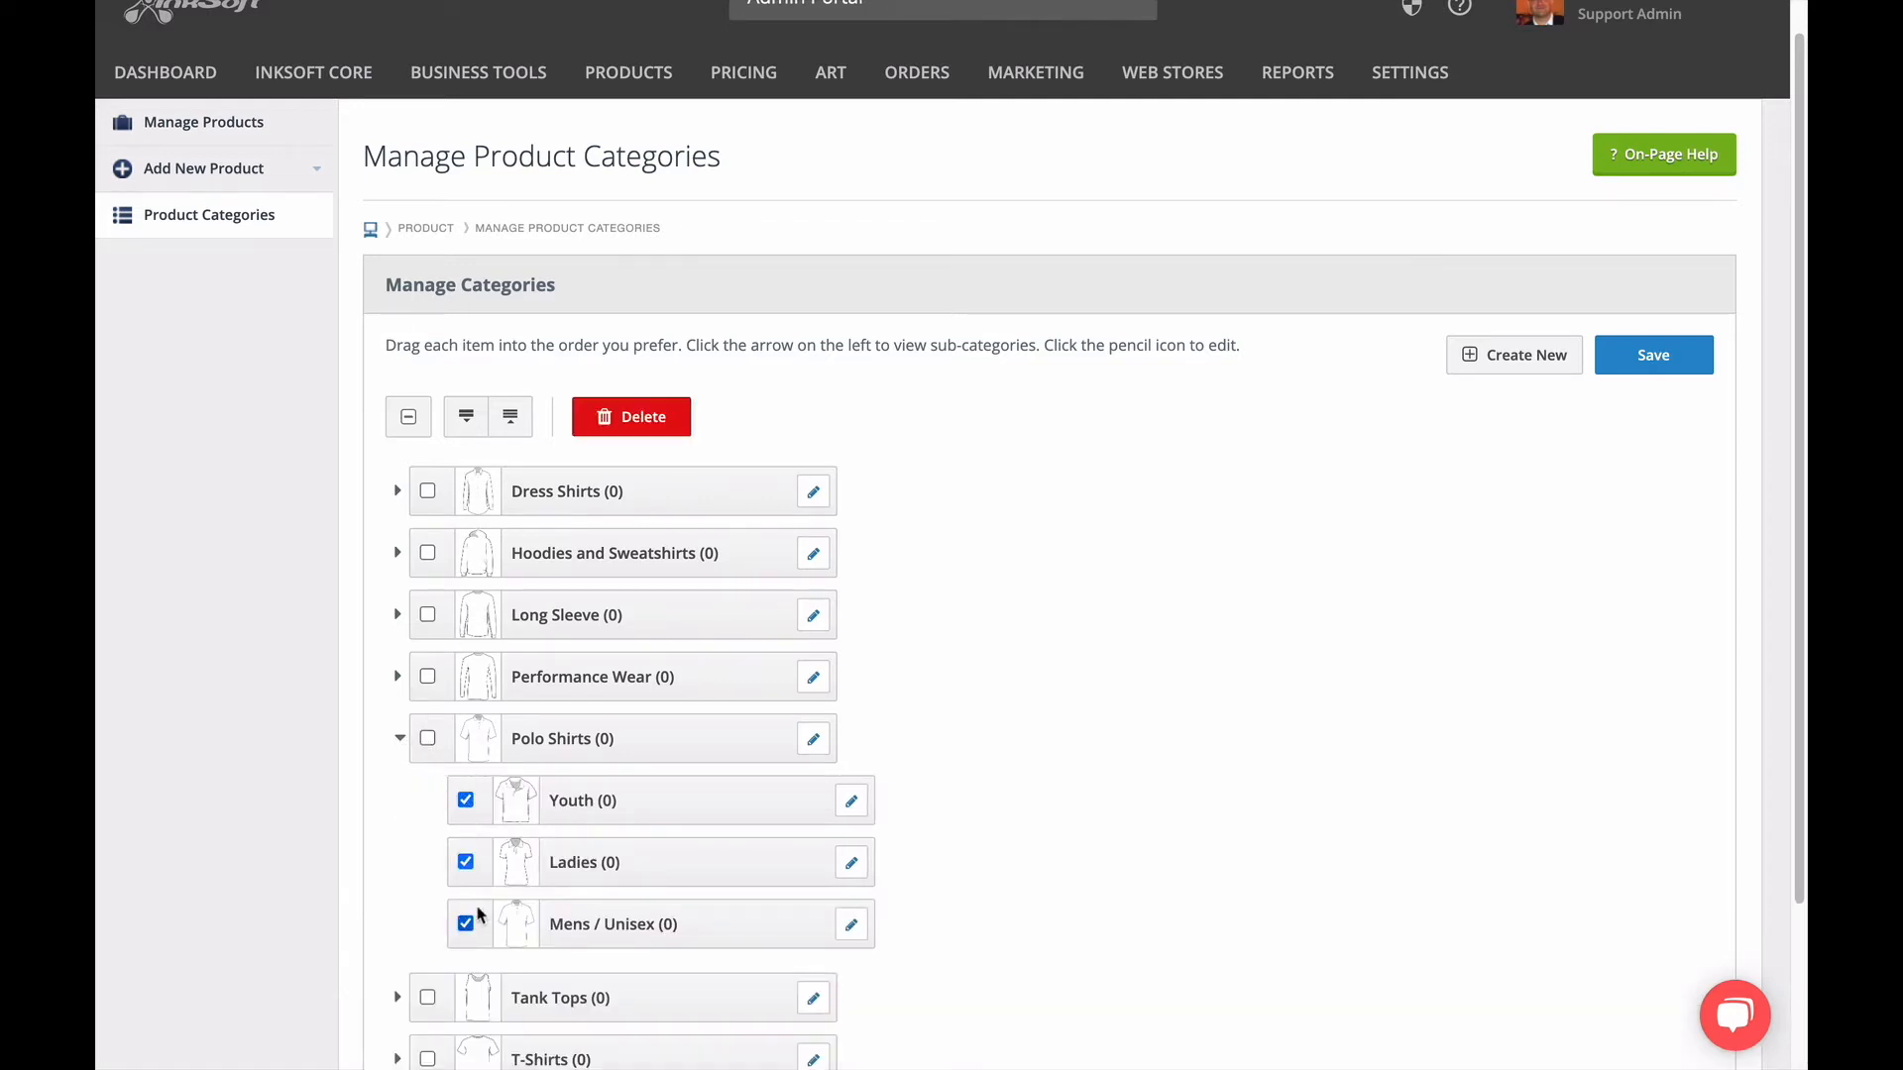
{"action": "left_click", "coordinate": [681, 420]}
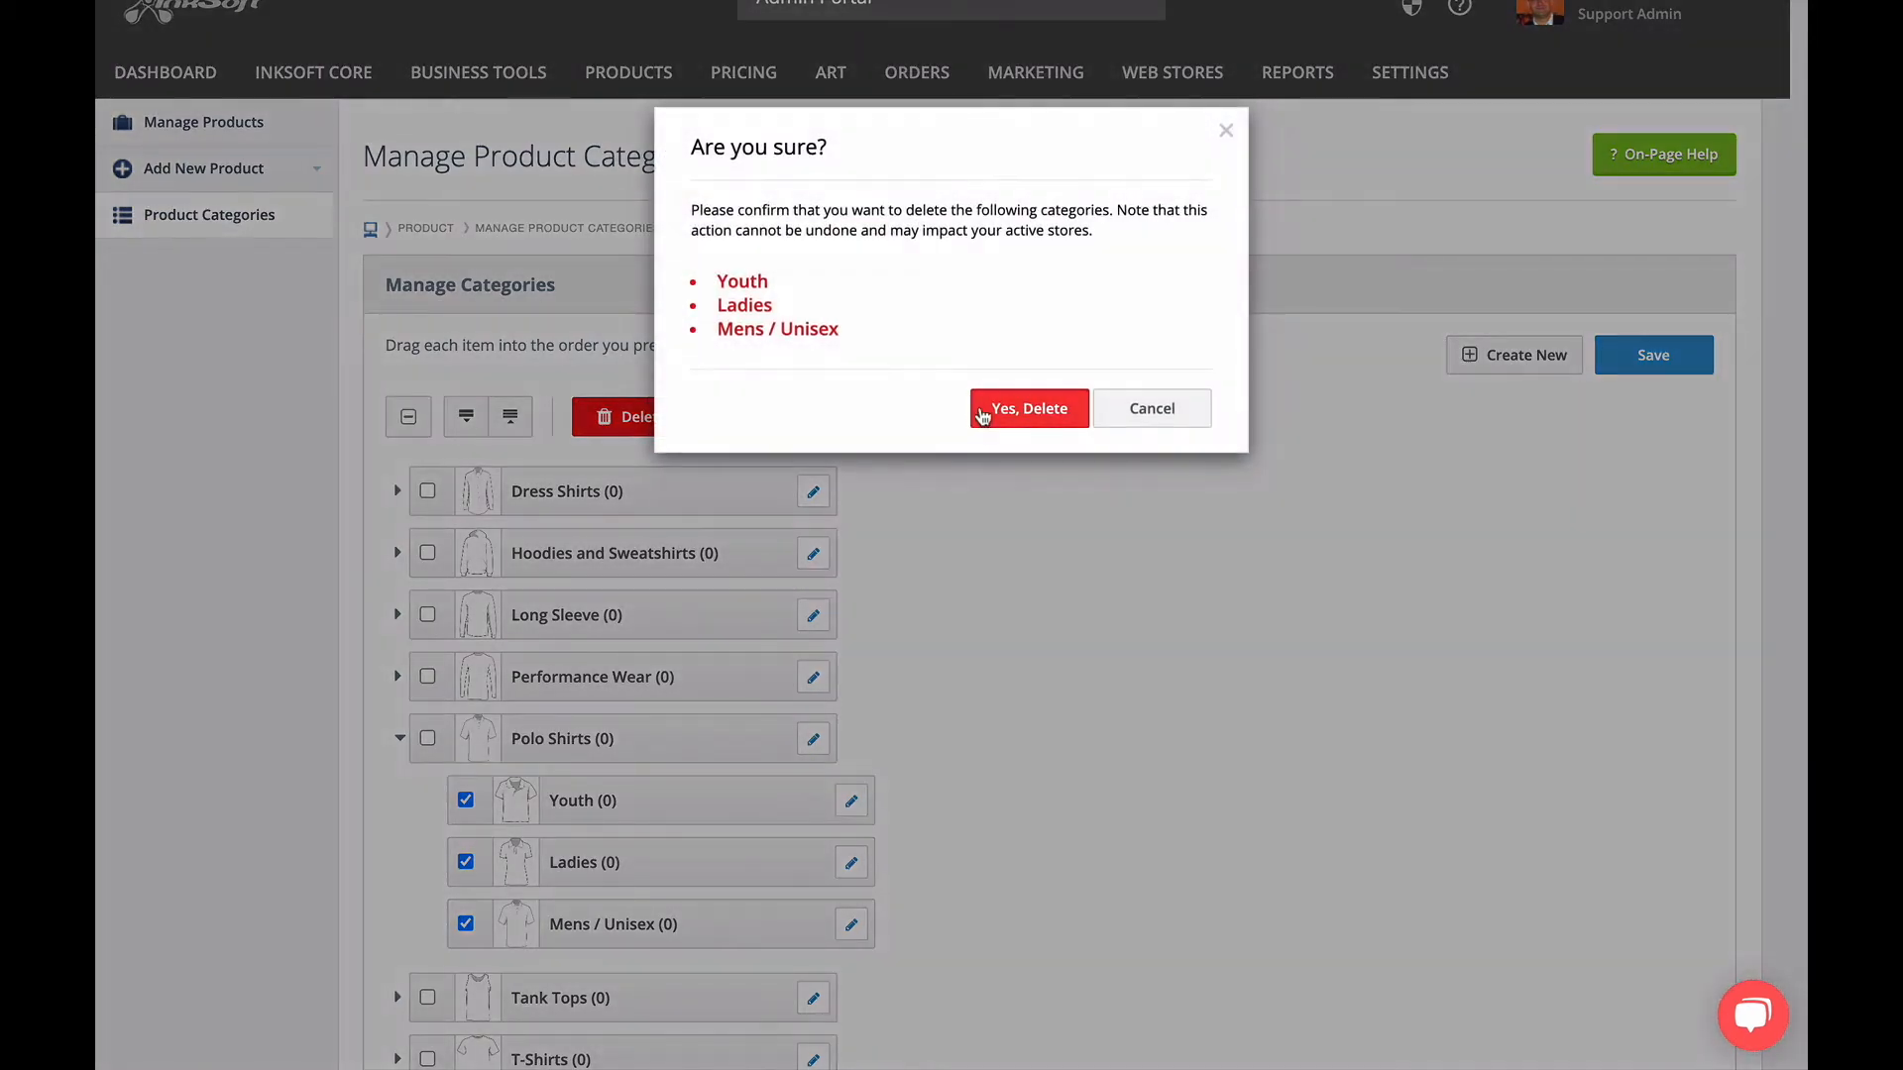
{"action": "left_click", "coordinate": [983, 411]}
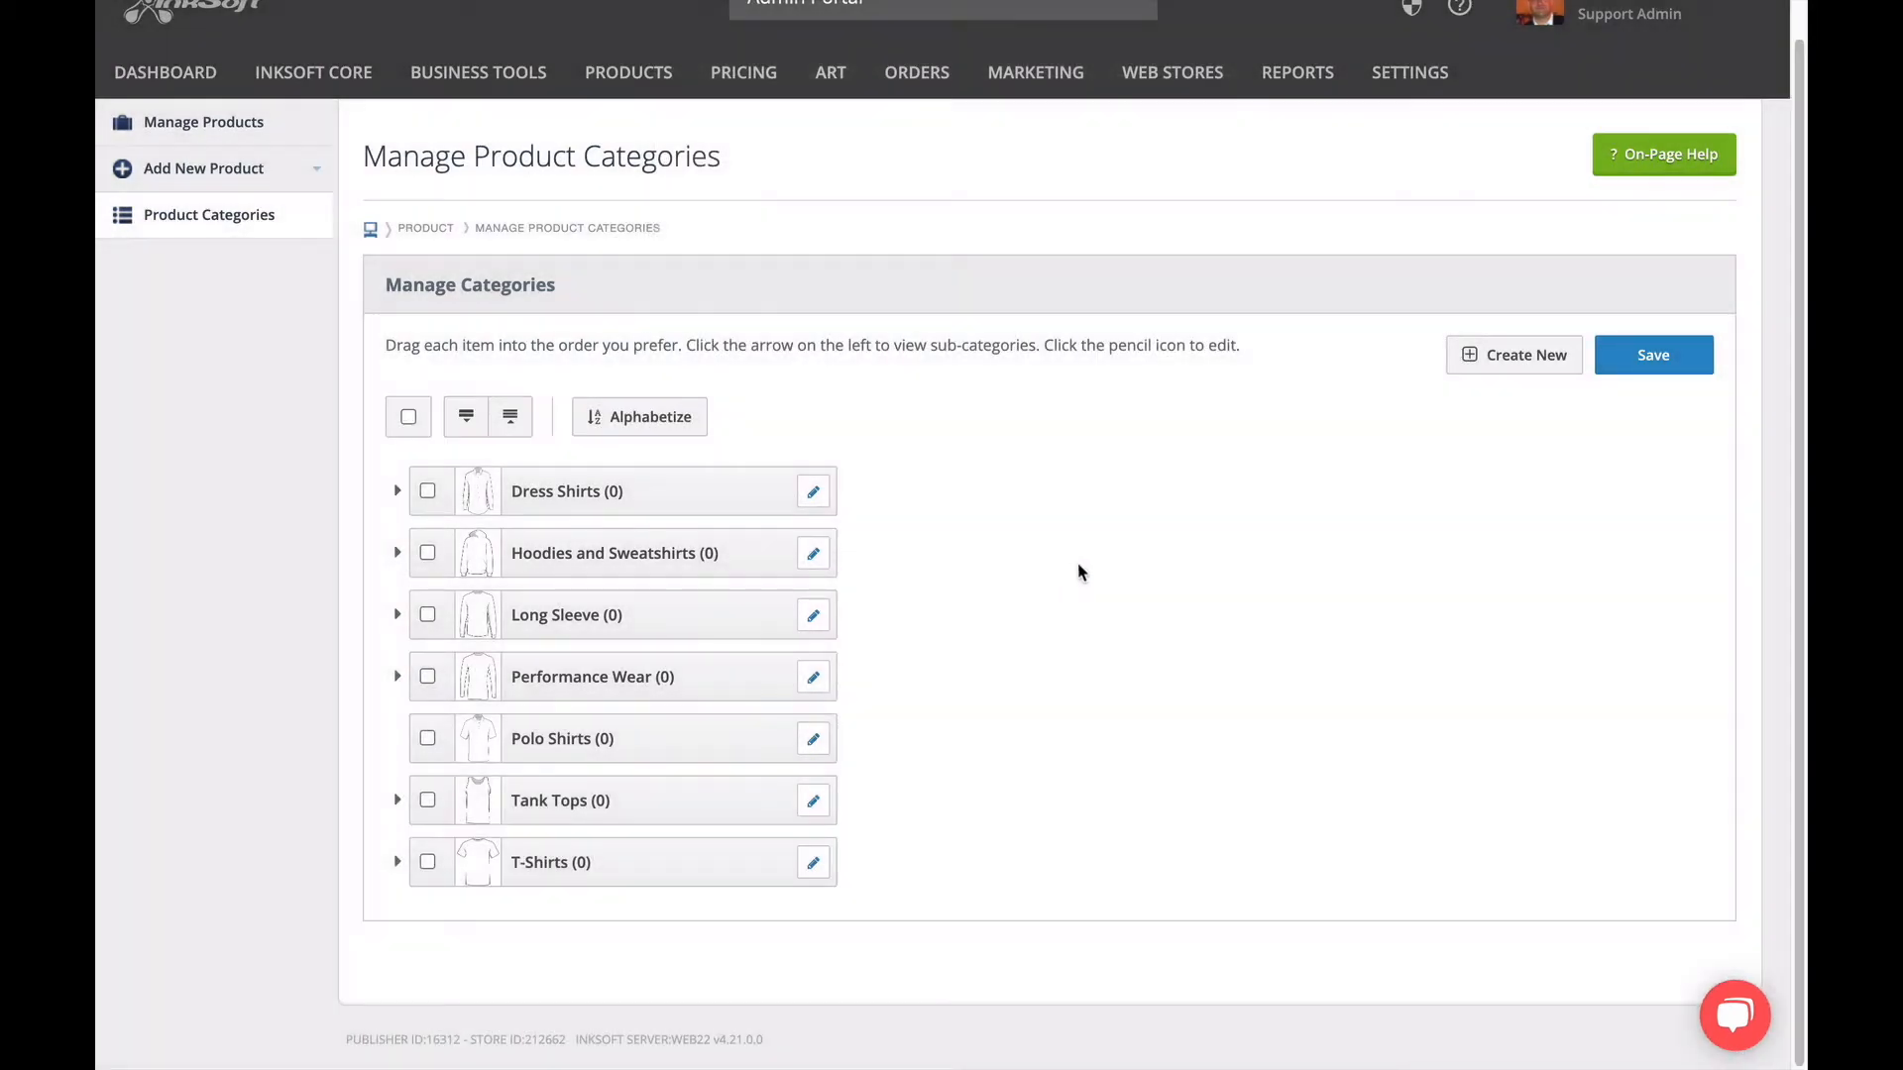
{"action": "left_click", "coordinate": [1622, 368]}
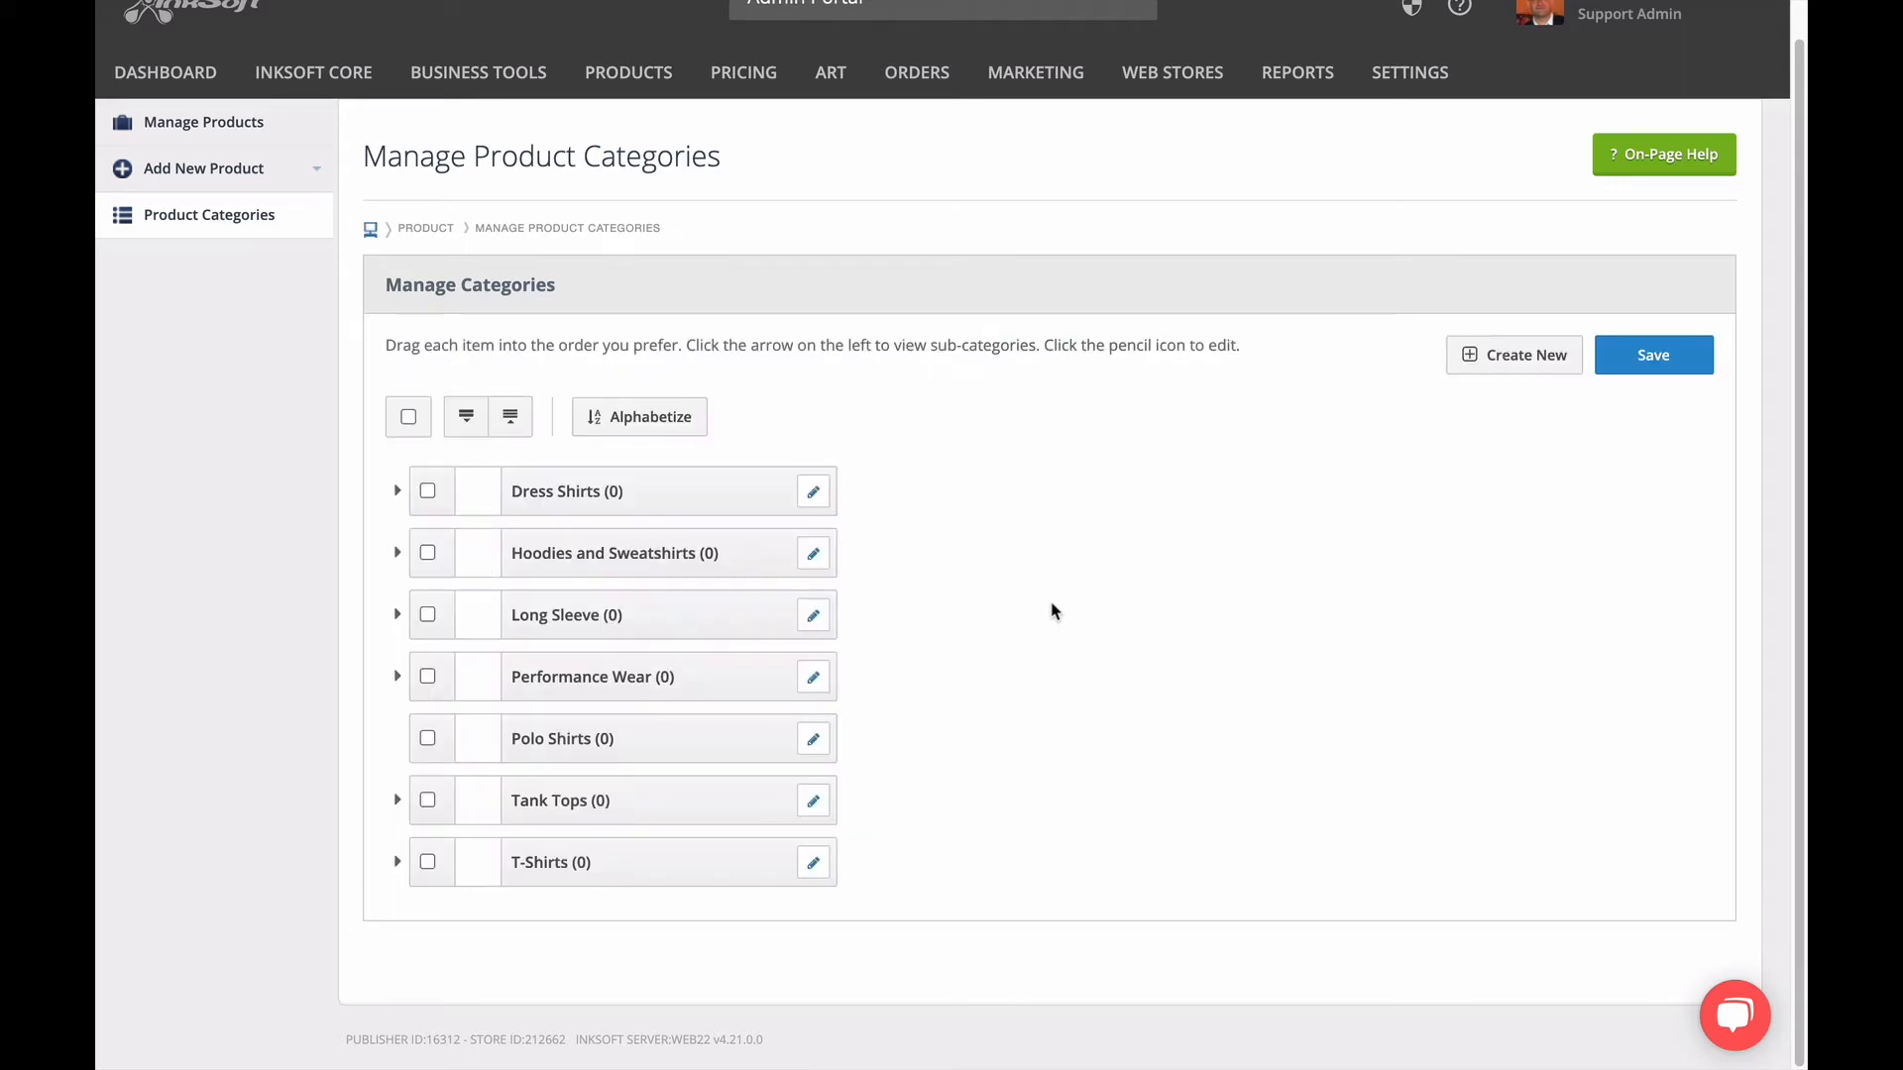
Delete the Polo Shirts category and save the category list.
{"action": "left_click", "coordinate": [427, 739]}
{"action": "left_click", "coordinate": [642, 419]}
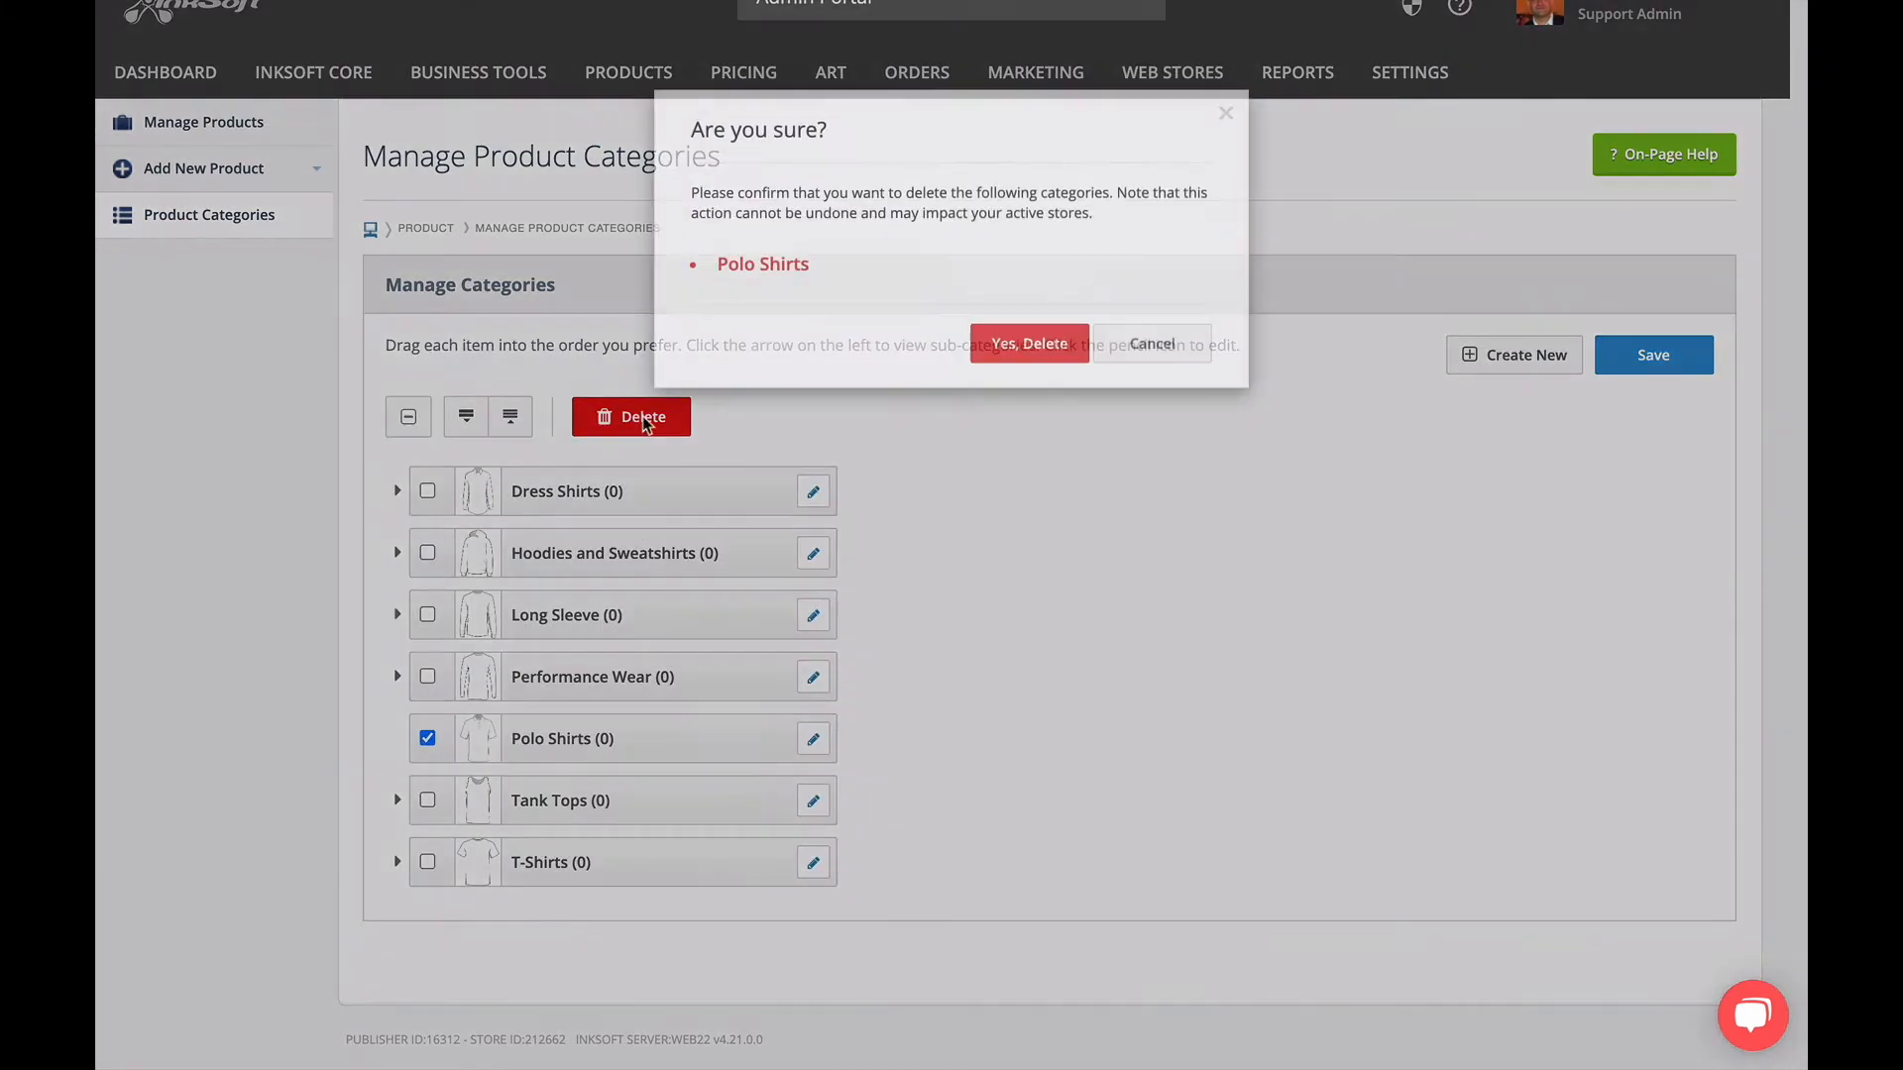
{"action": "left_click", "coordinate": [1010, 367]}
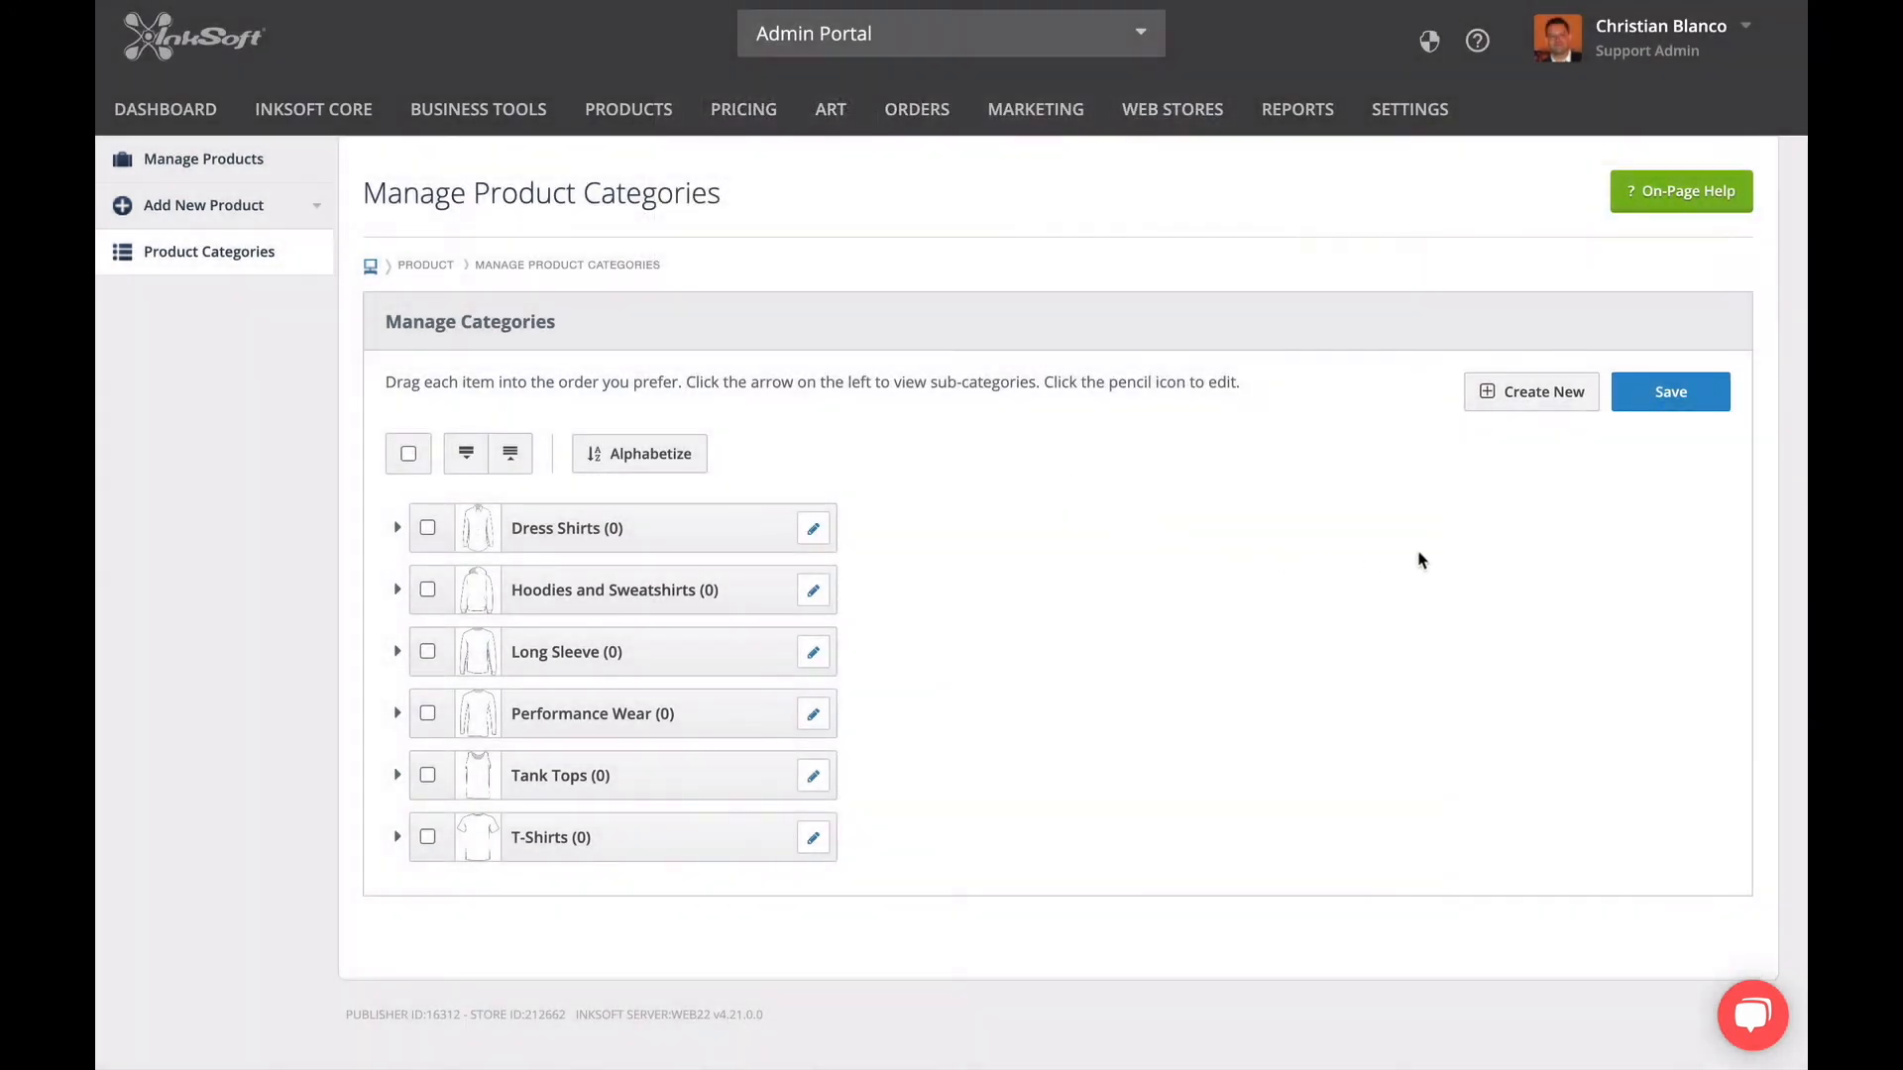
{"action": "left_click", "coordinate": [1634, 409]}
Create a top-level category named Headwear without cover art and save the category list.
{"action": "left_click", "coordinate": [1512, 397]}
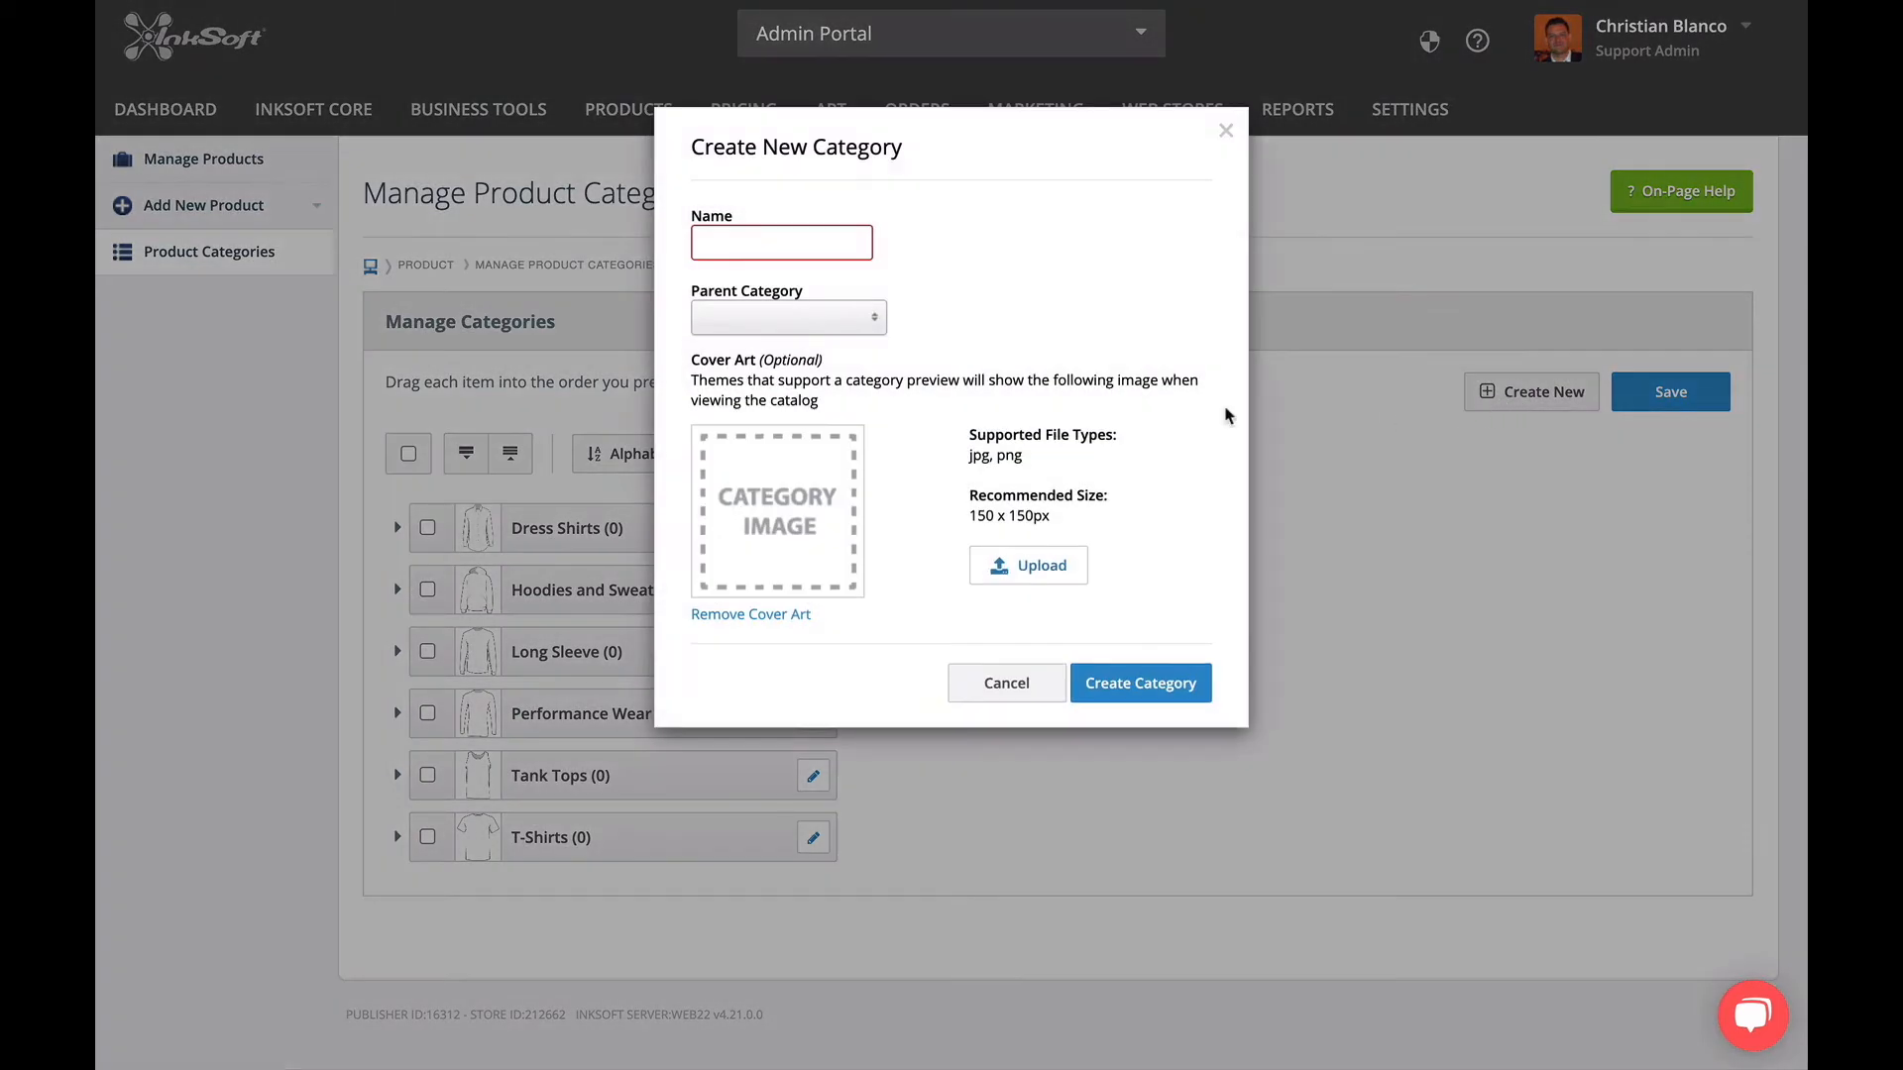
{"action": "left_click", "coordinate": [861, 249]}
{"action": "type", "text": "Headwear"}
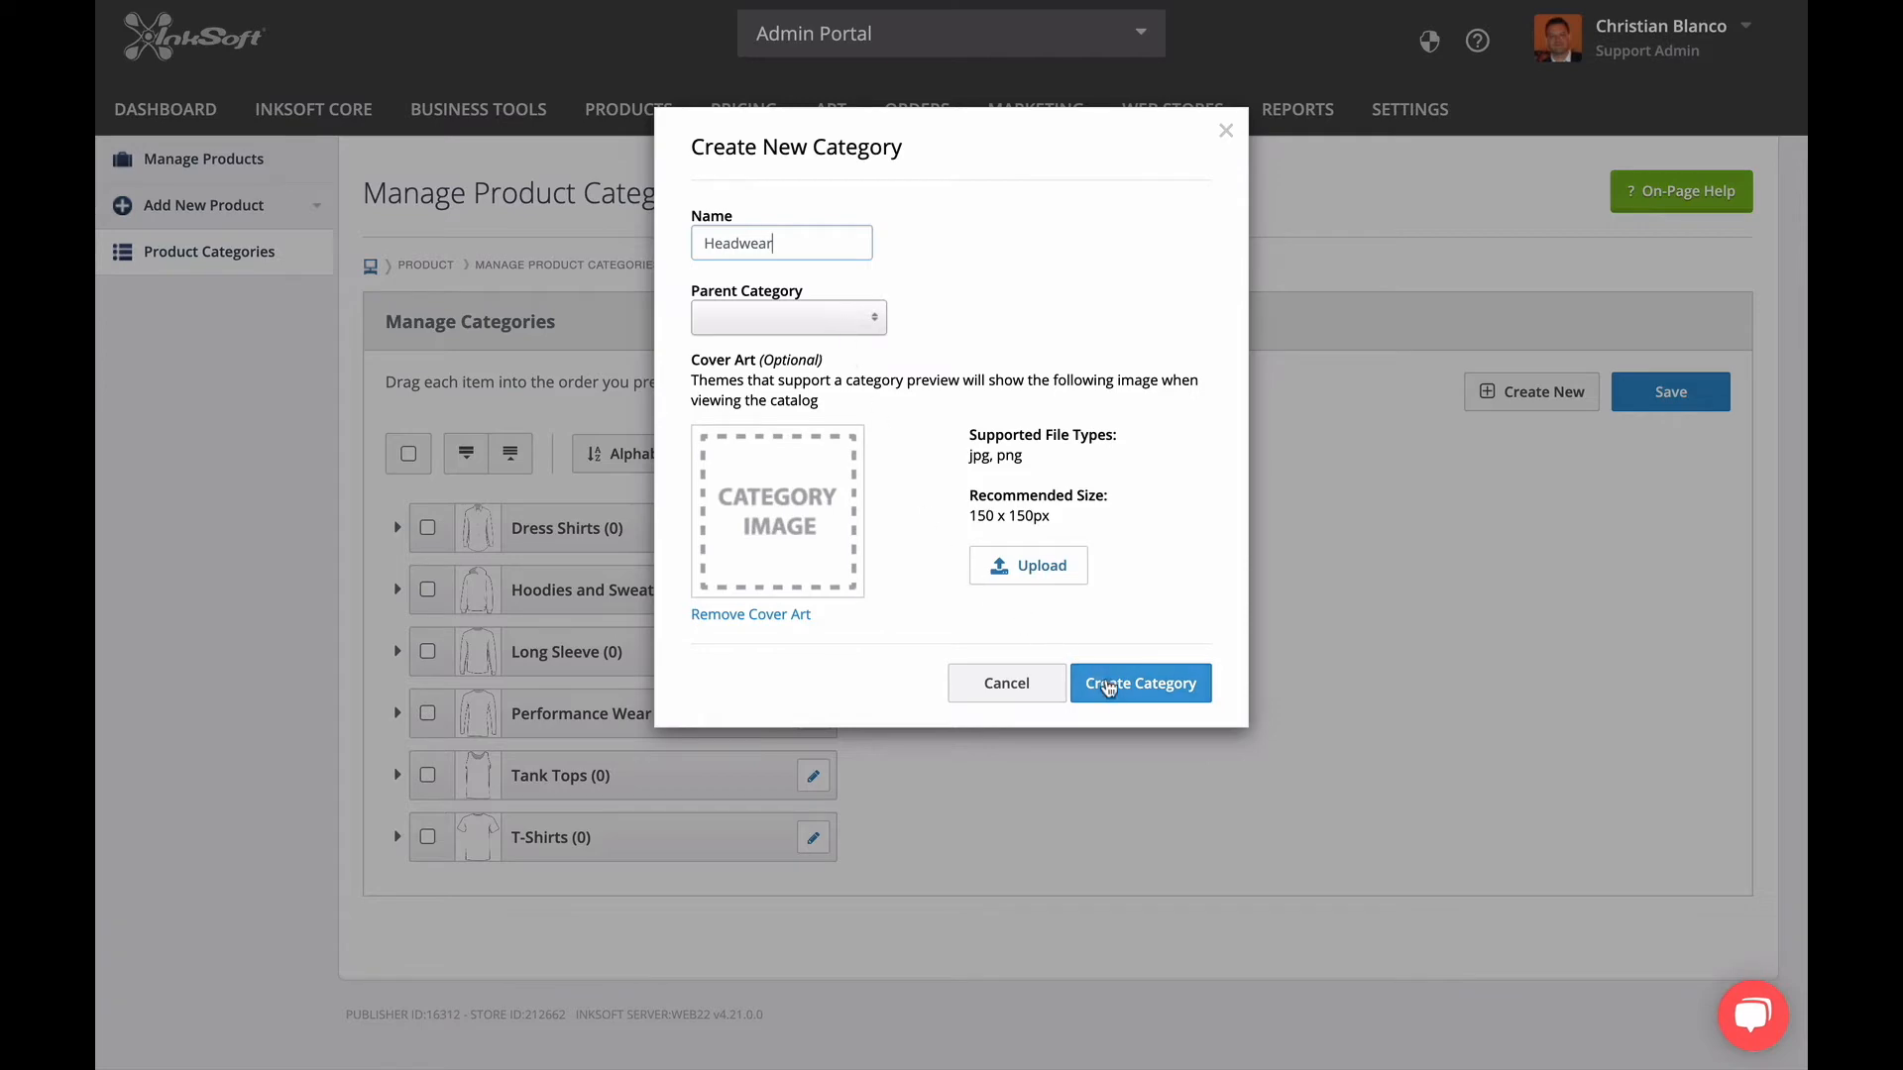
{"action": "left_click", "coordinate": [1115, 684]}
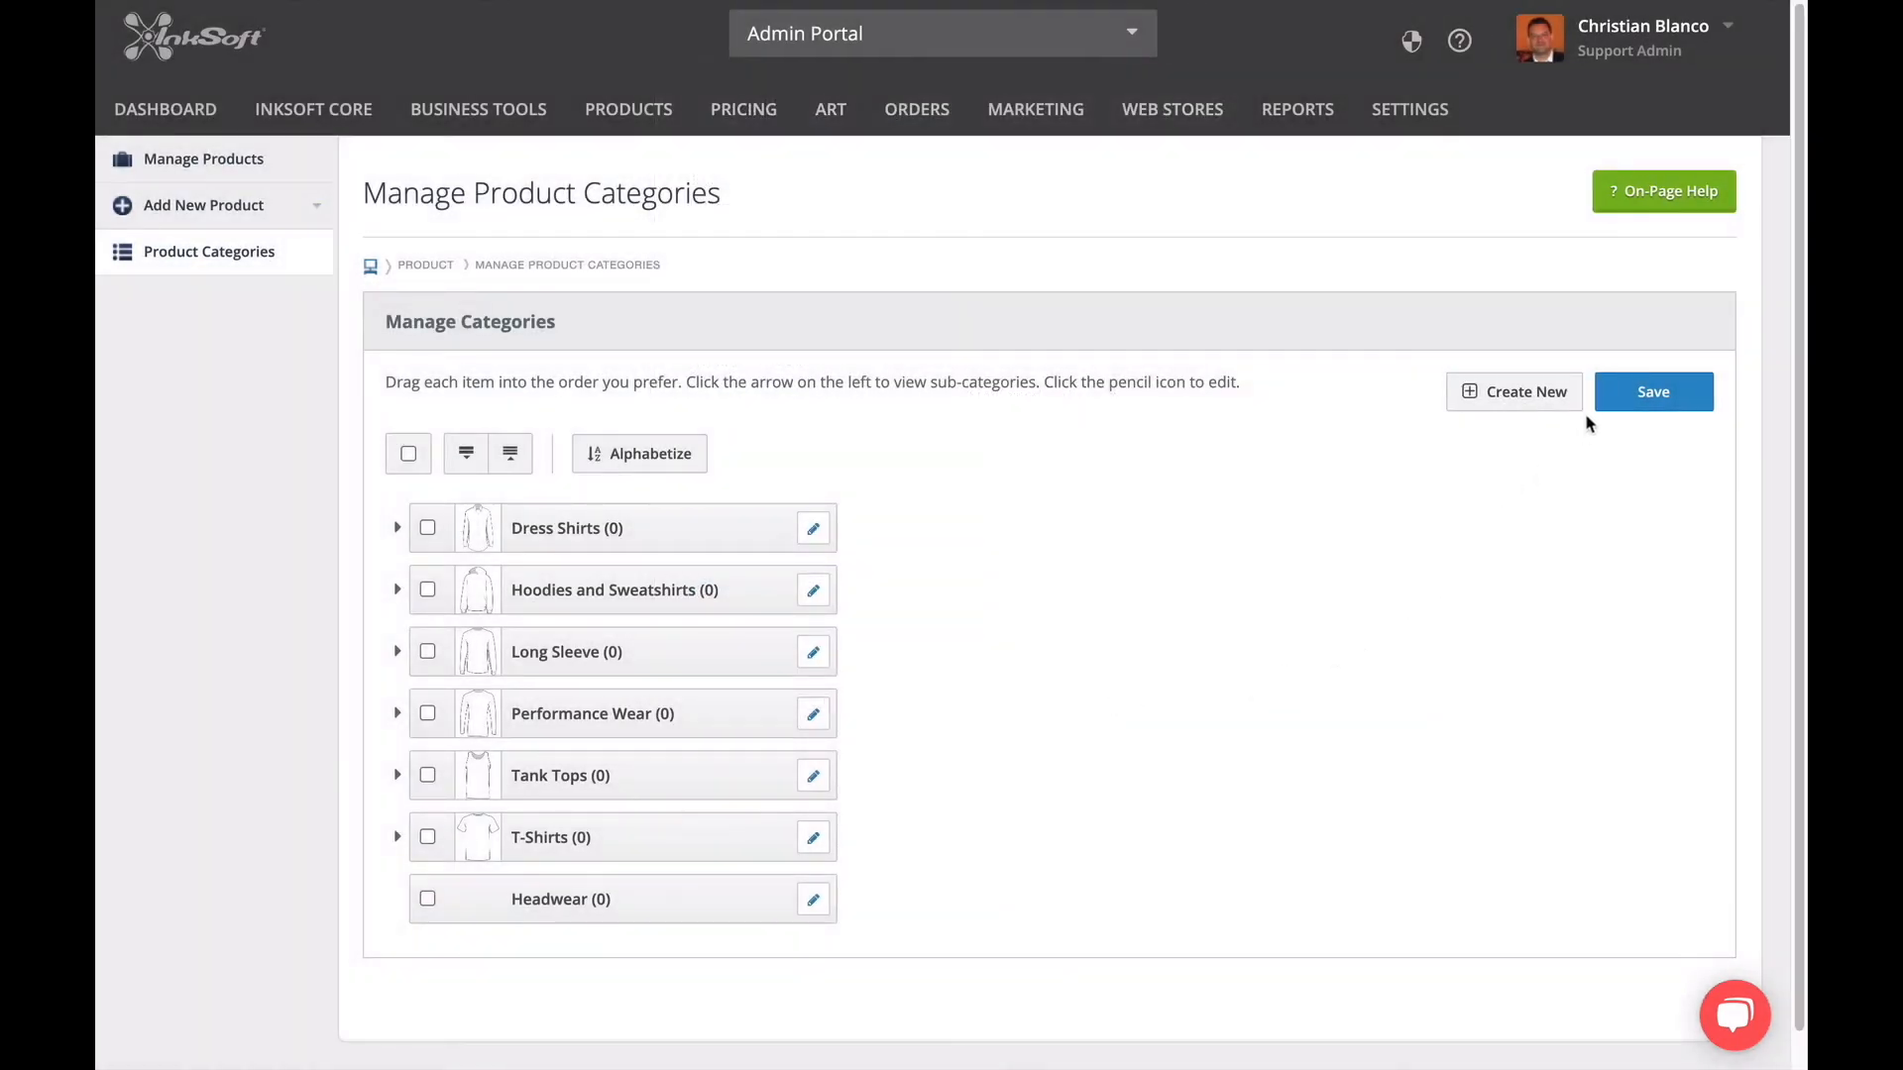
{"action": "left_click", "coordinate": [1614, 399]}
Create a Hats sub-category under Headwear, check it within its parent category, and save the category list.
{"action": "left_click", "coordinate": [1493, 408]}
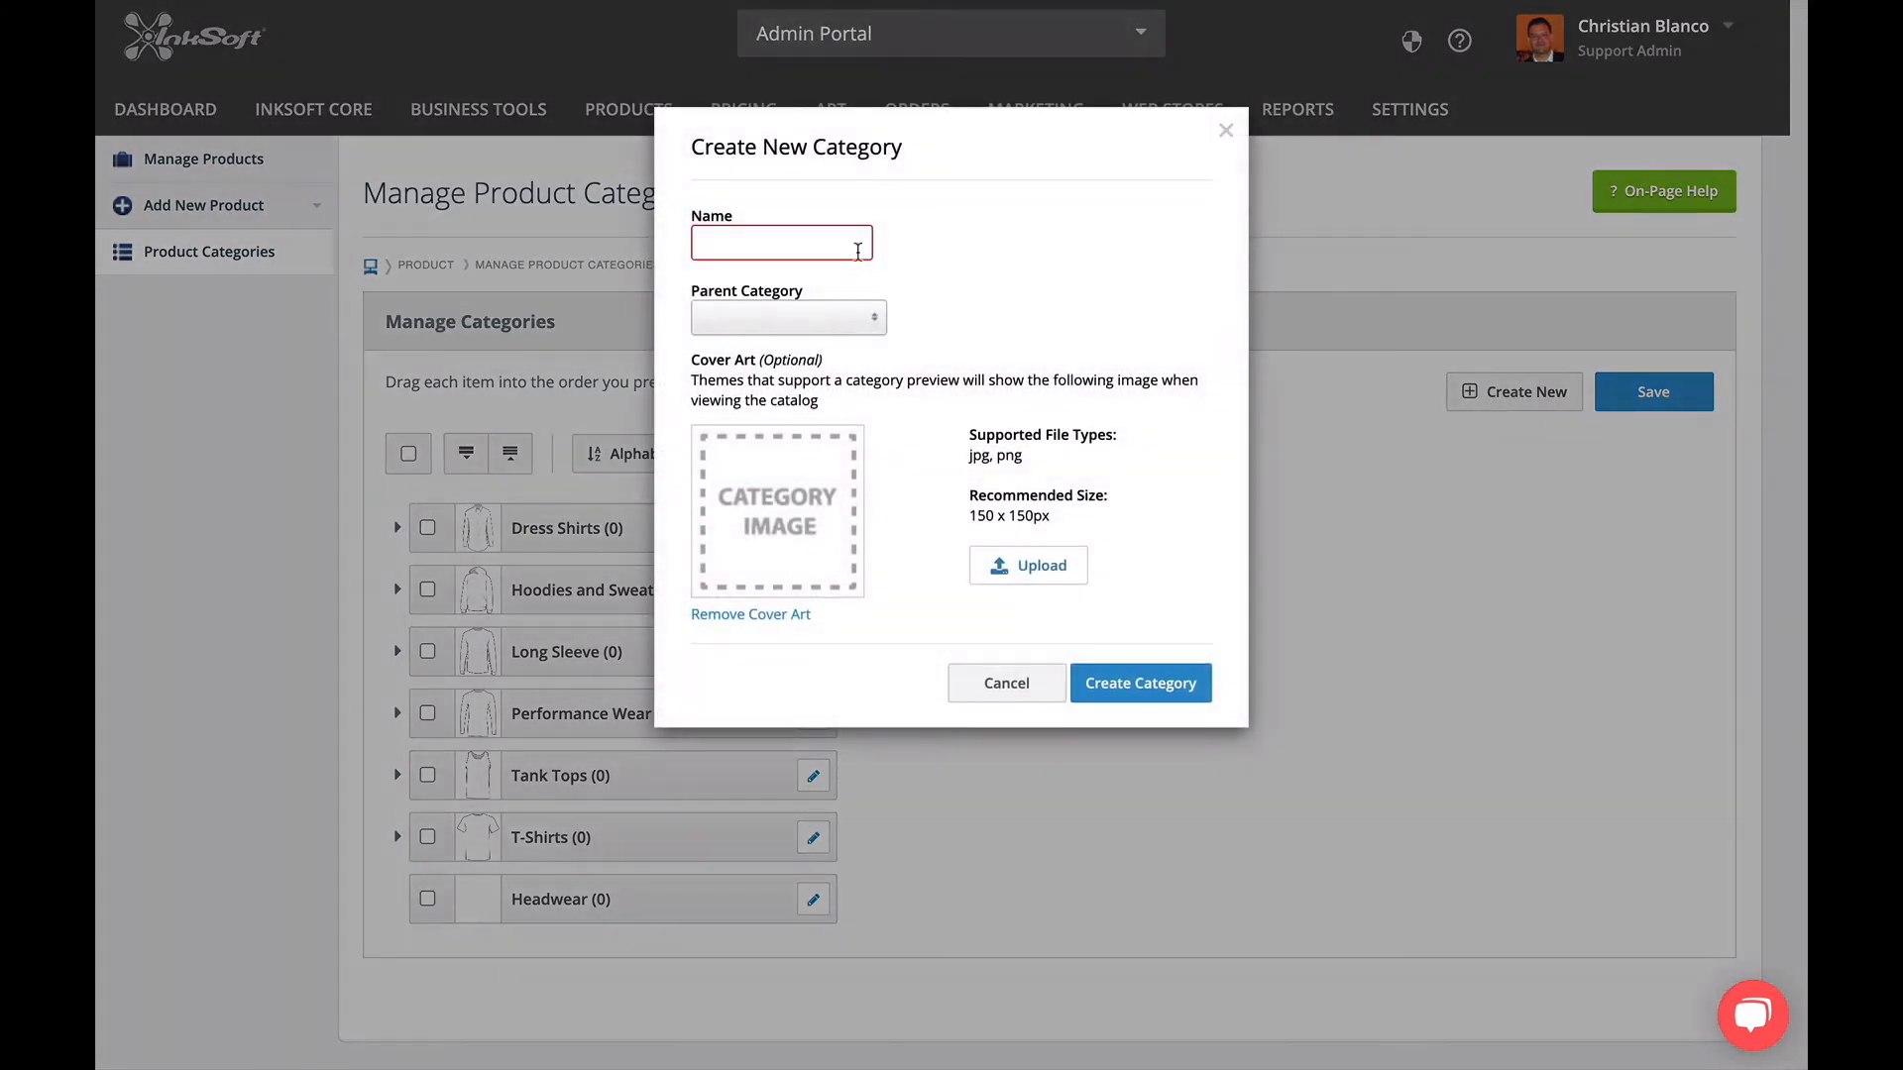
{"action": "type", "text": "Hats"}
{"action": "left_click", "coordinate": [830, 320]}
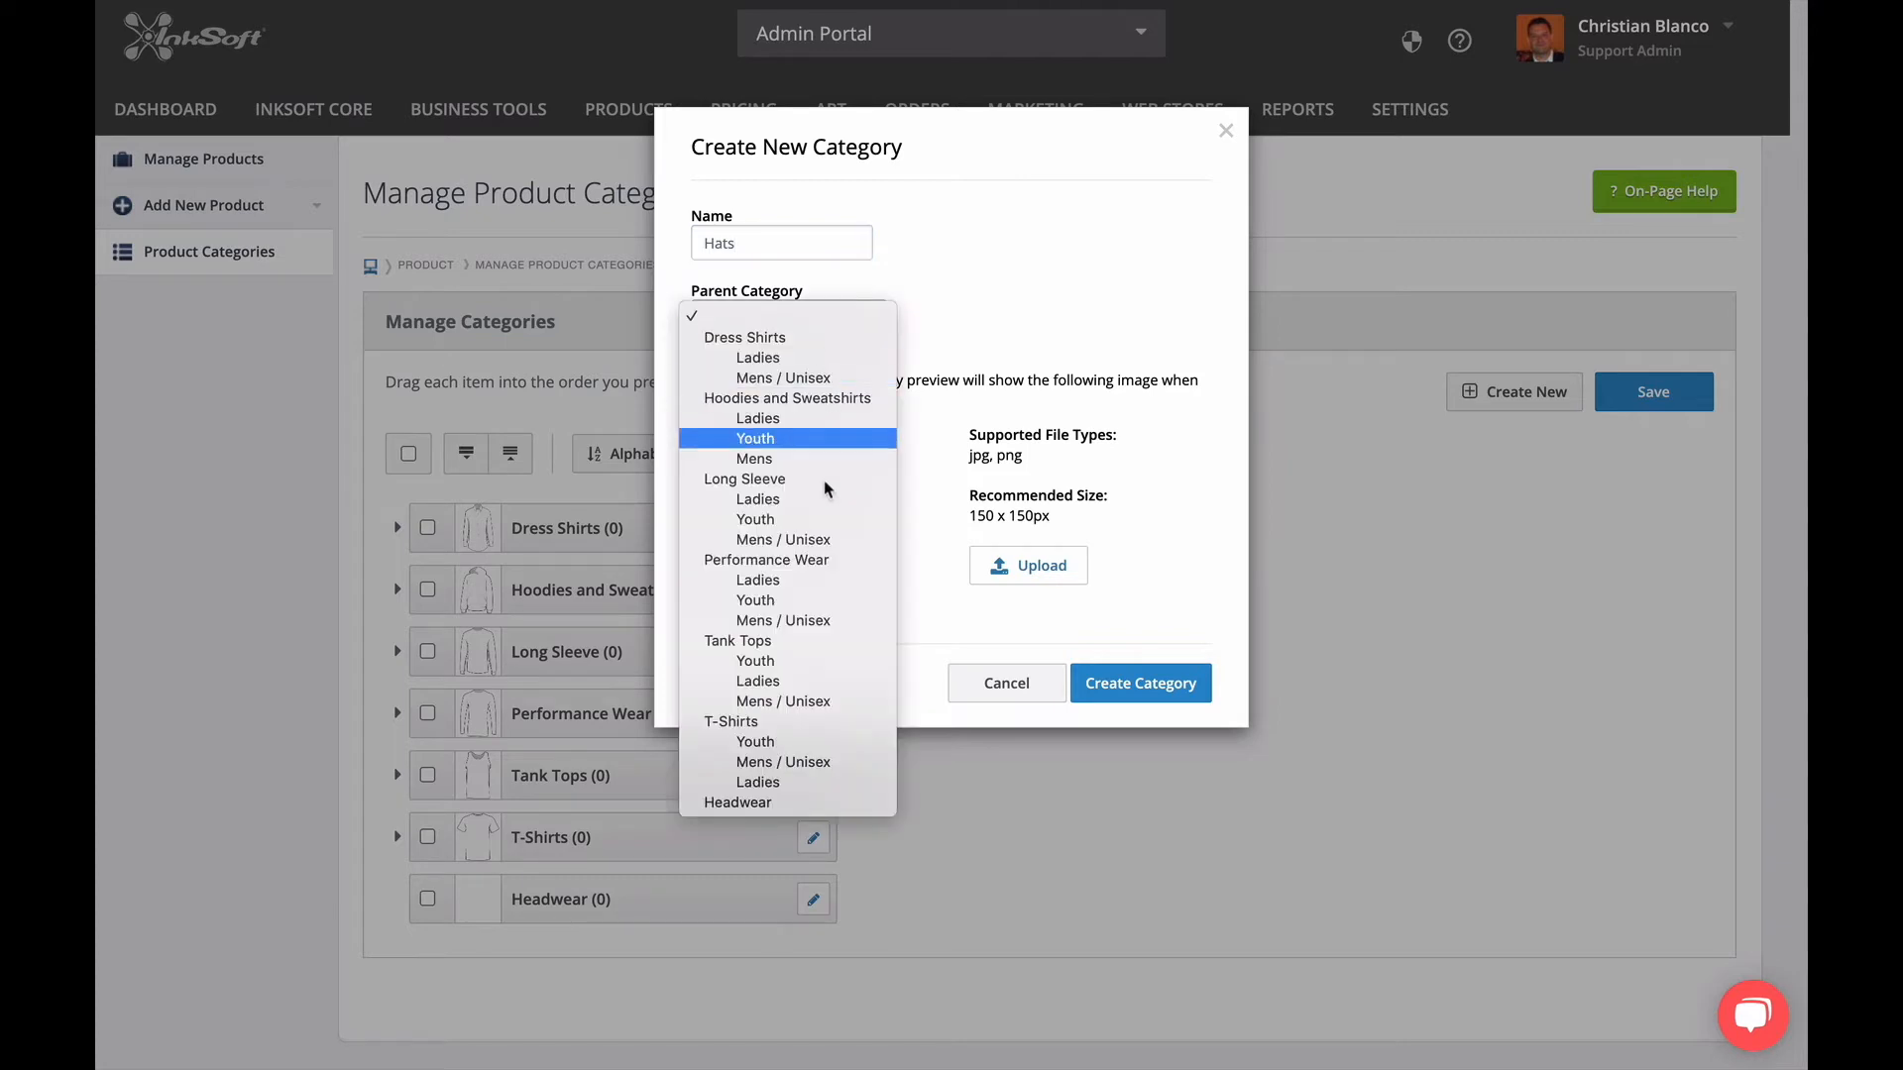
{"action": "left_click", "coordinate": [738, 803]}
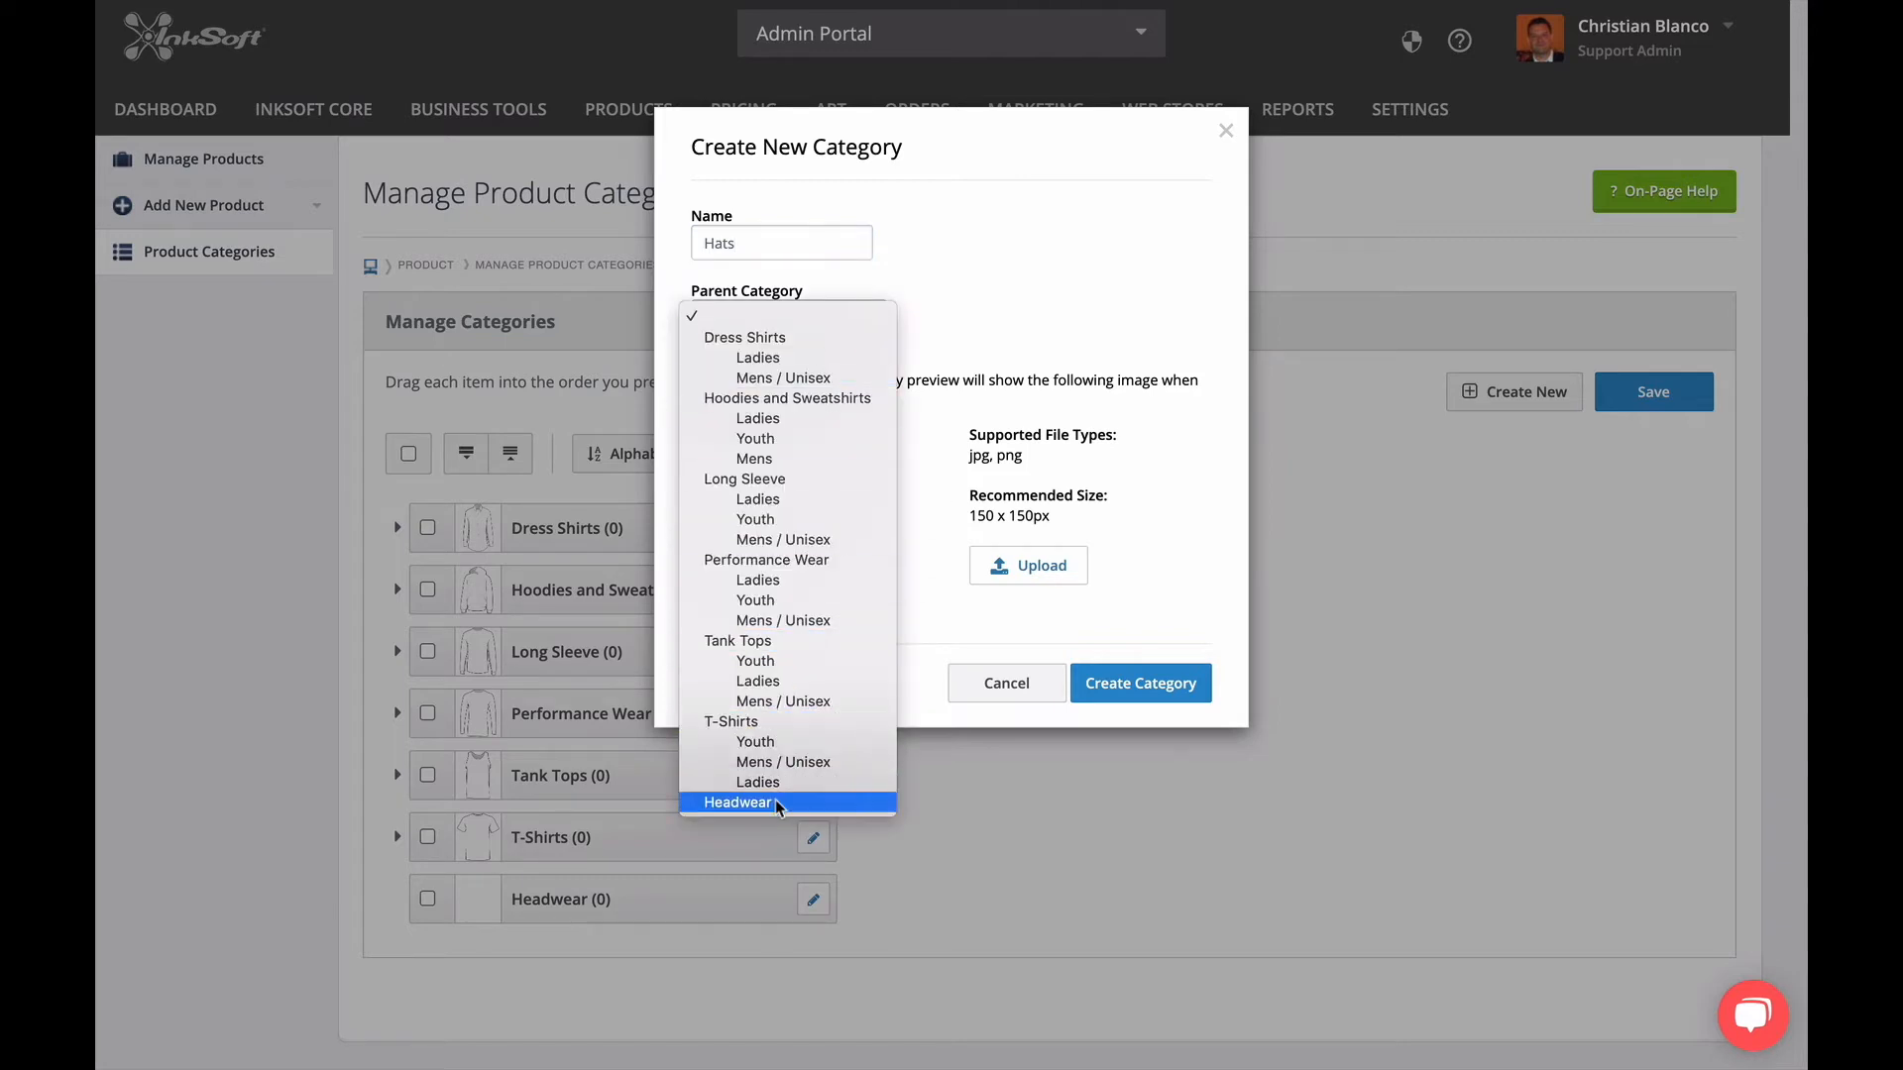
{"action": "left_click", "coordinate": [1143, 683]}
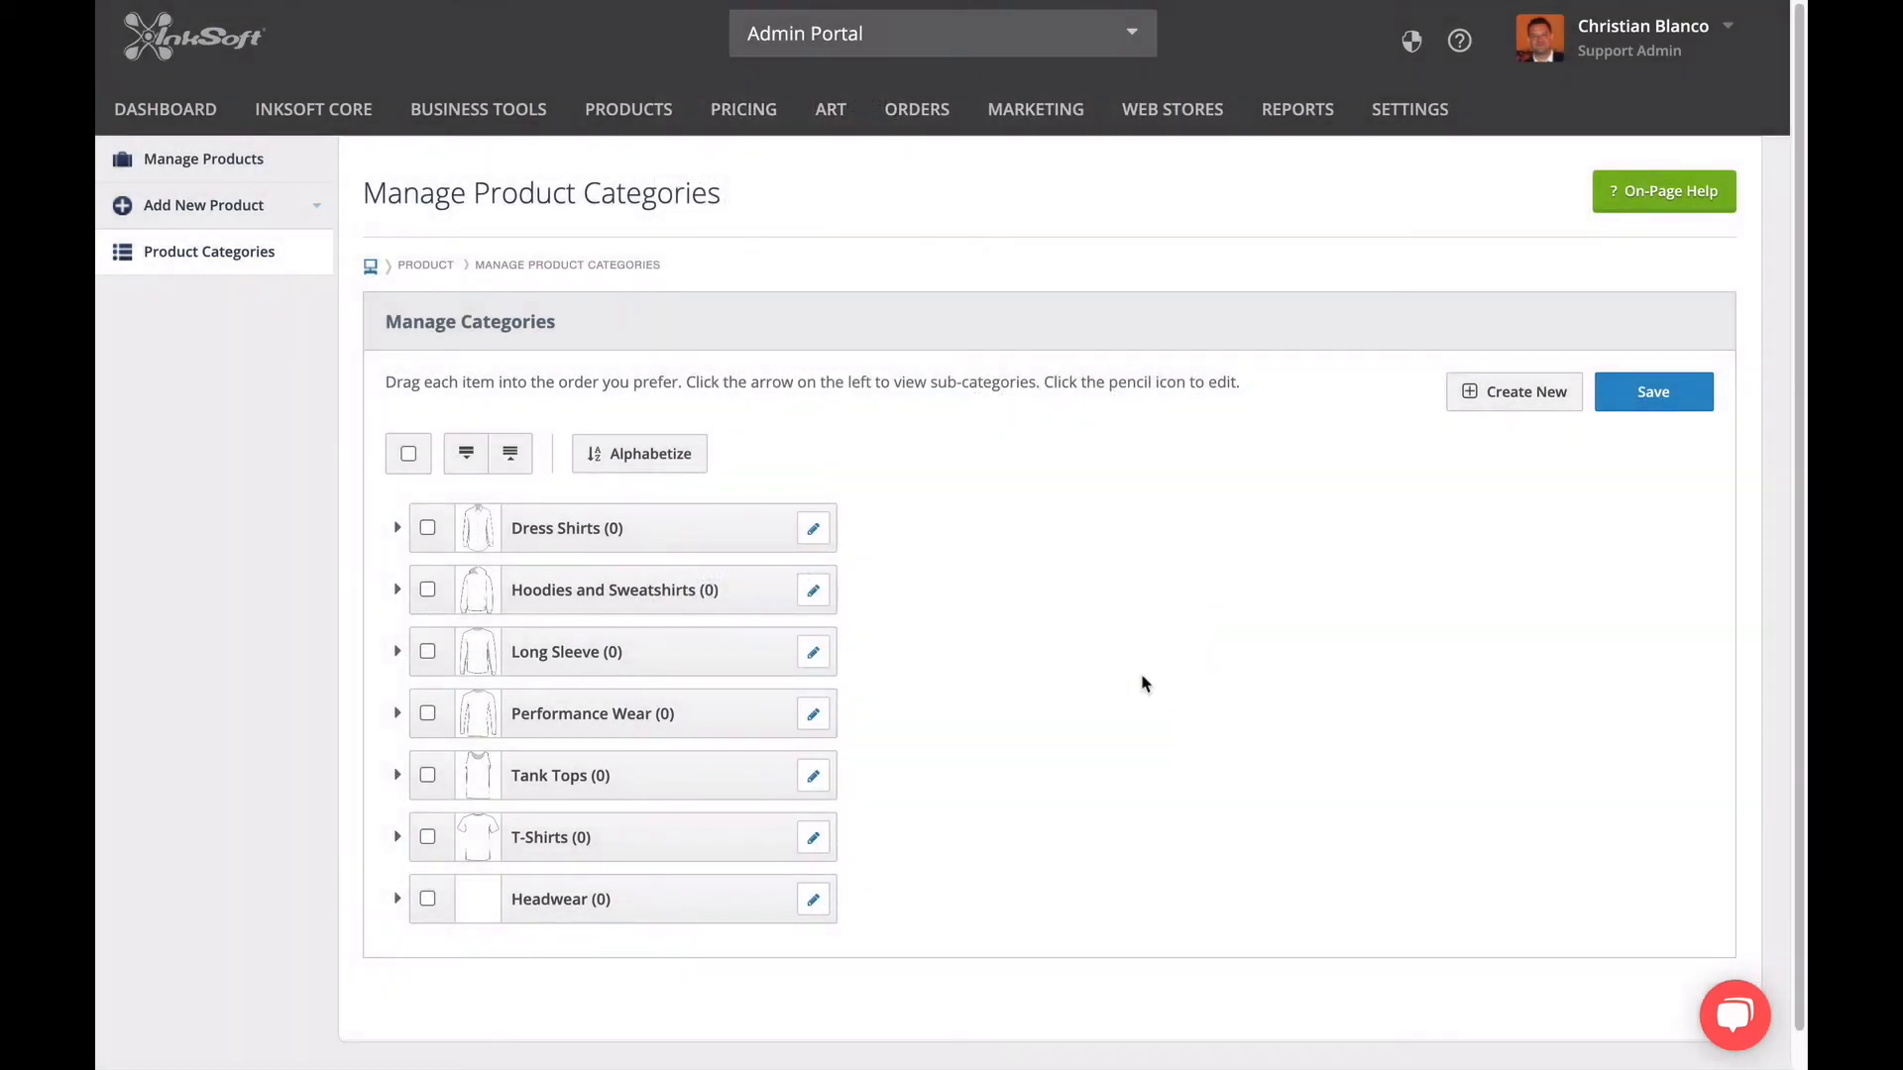
{"action": "left_click", "coordinate": [396, 900]}
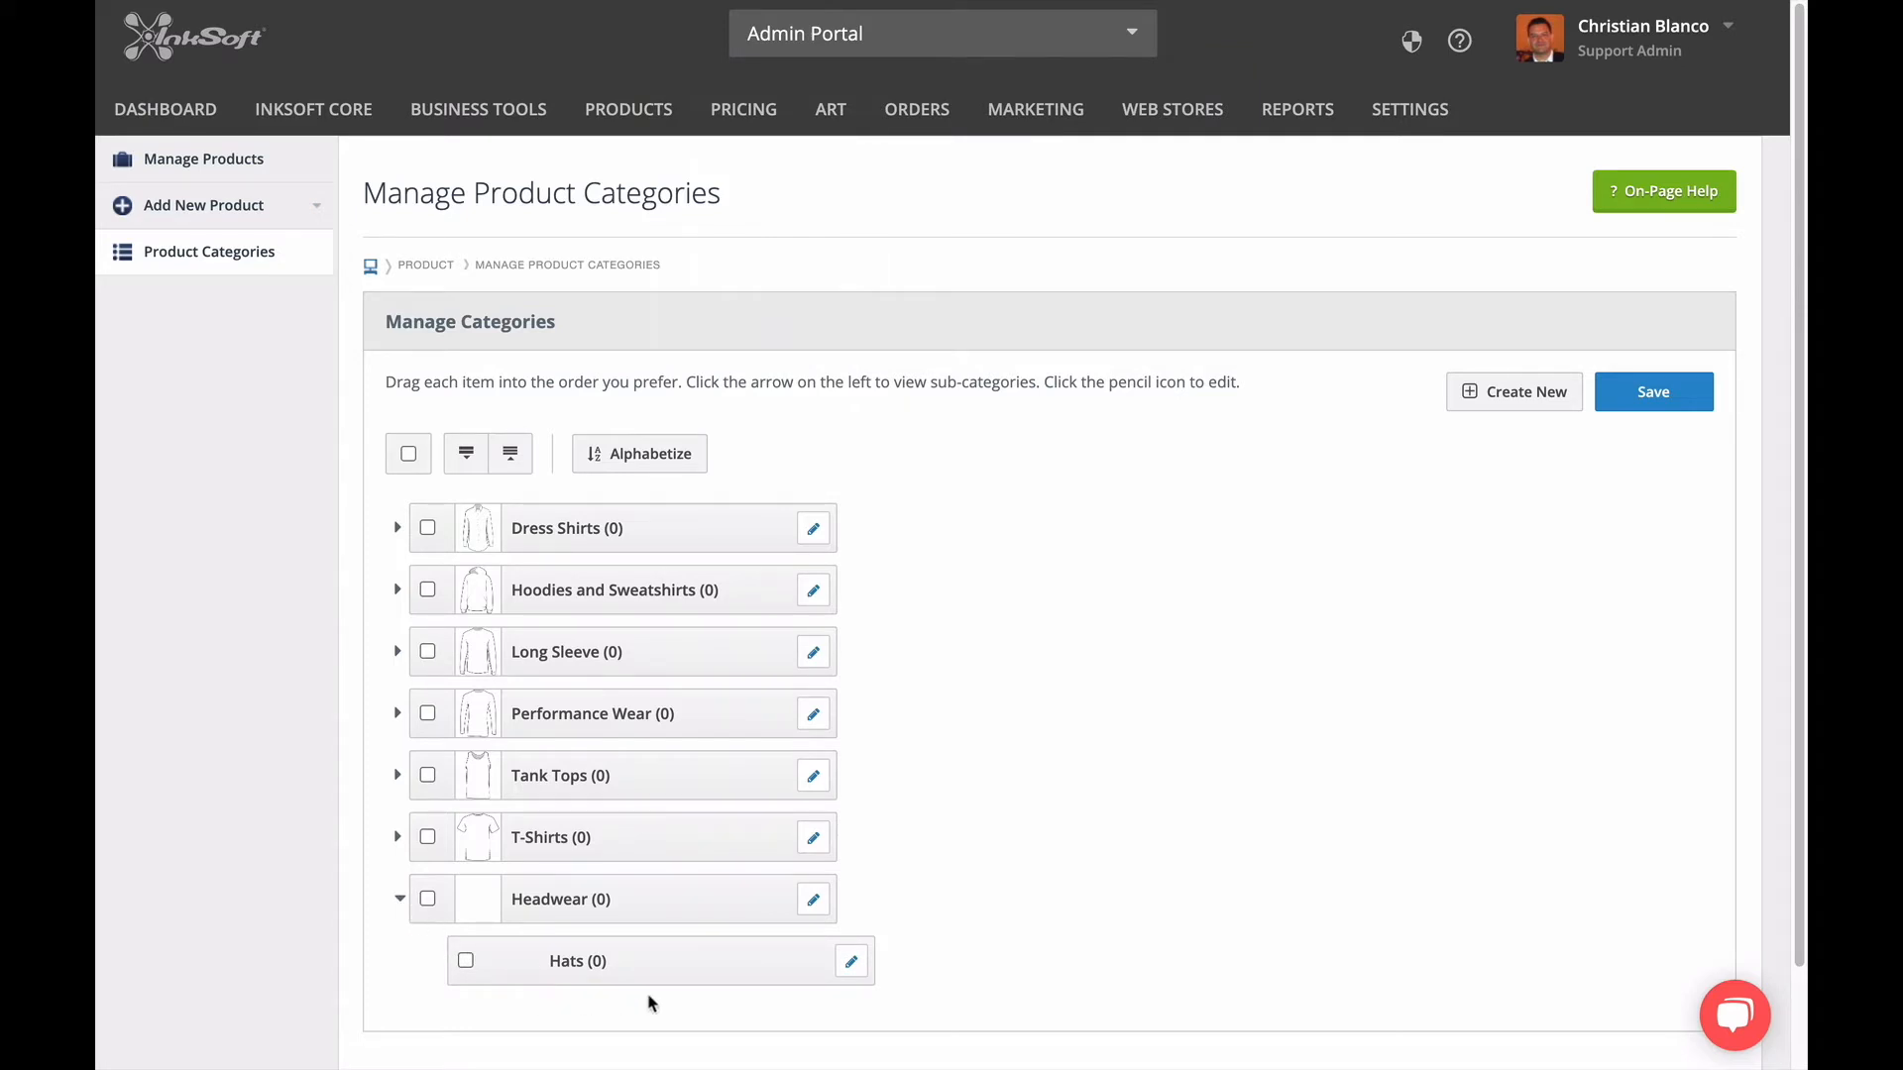
{"action": "left_click", "coordinate": [1613, 404]}
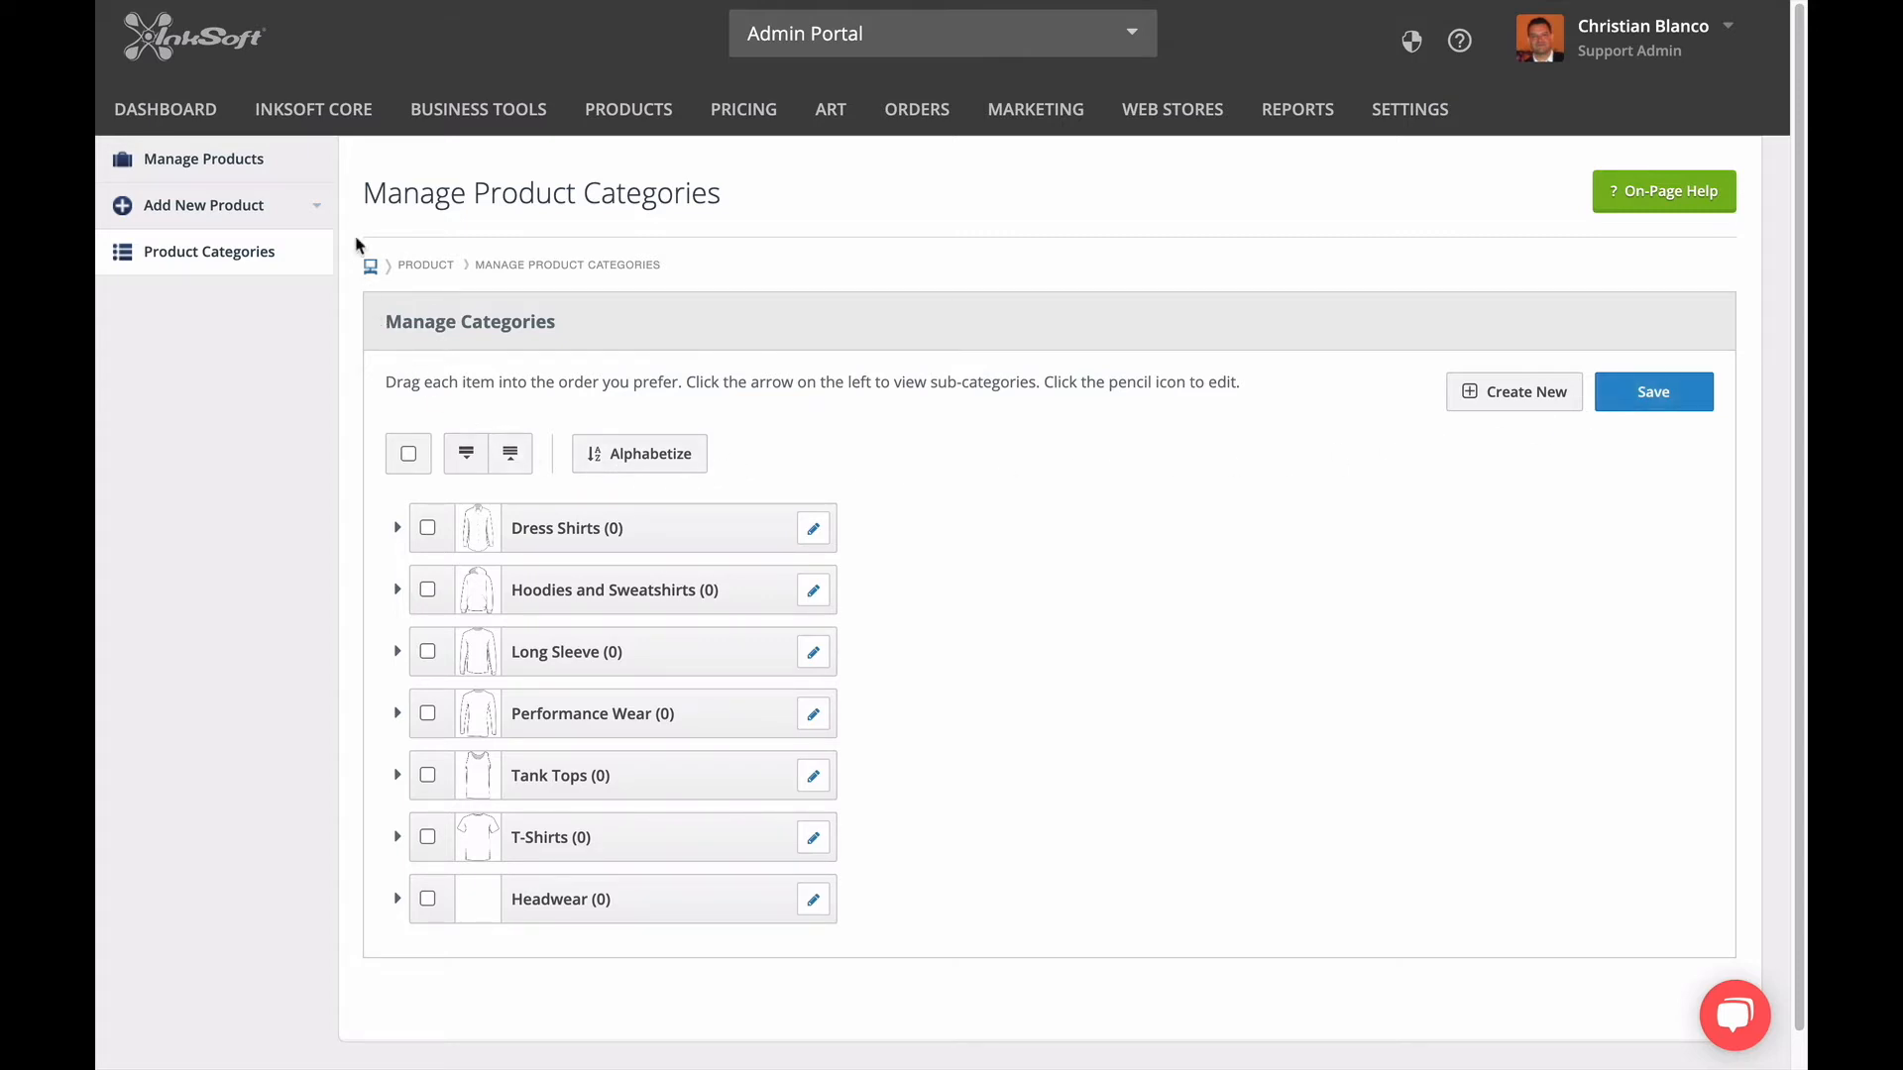
Go to product management and filter the products by supplier with all suppliers included.
{"action": "left_click", "coordinate": [321, 166]}
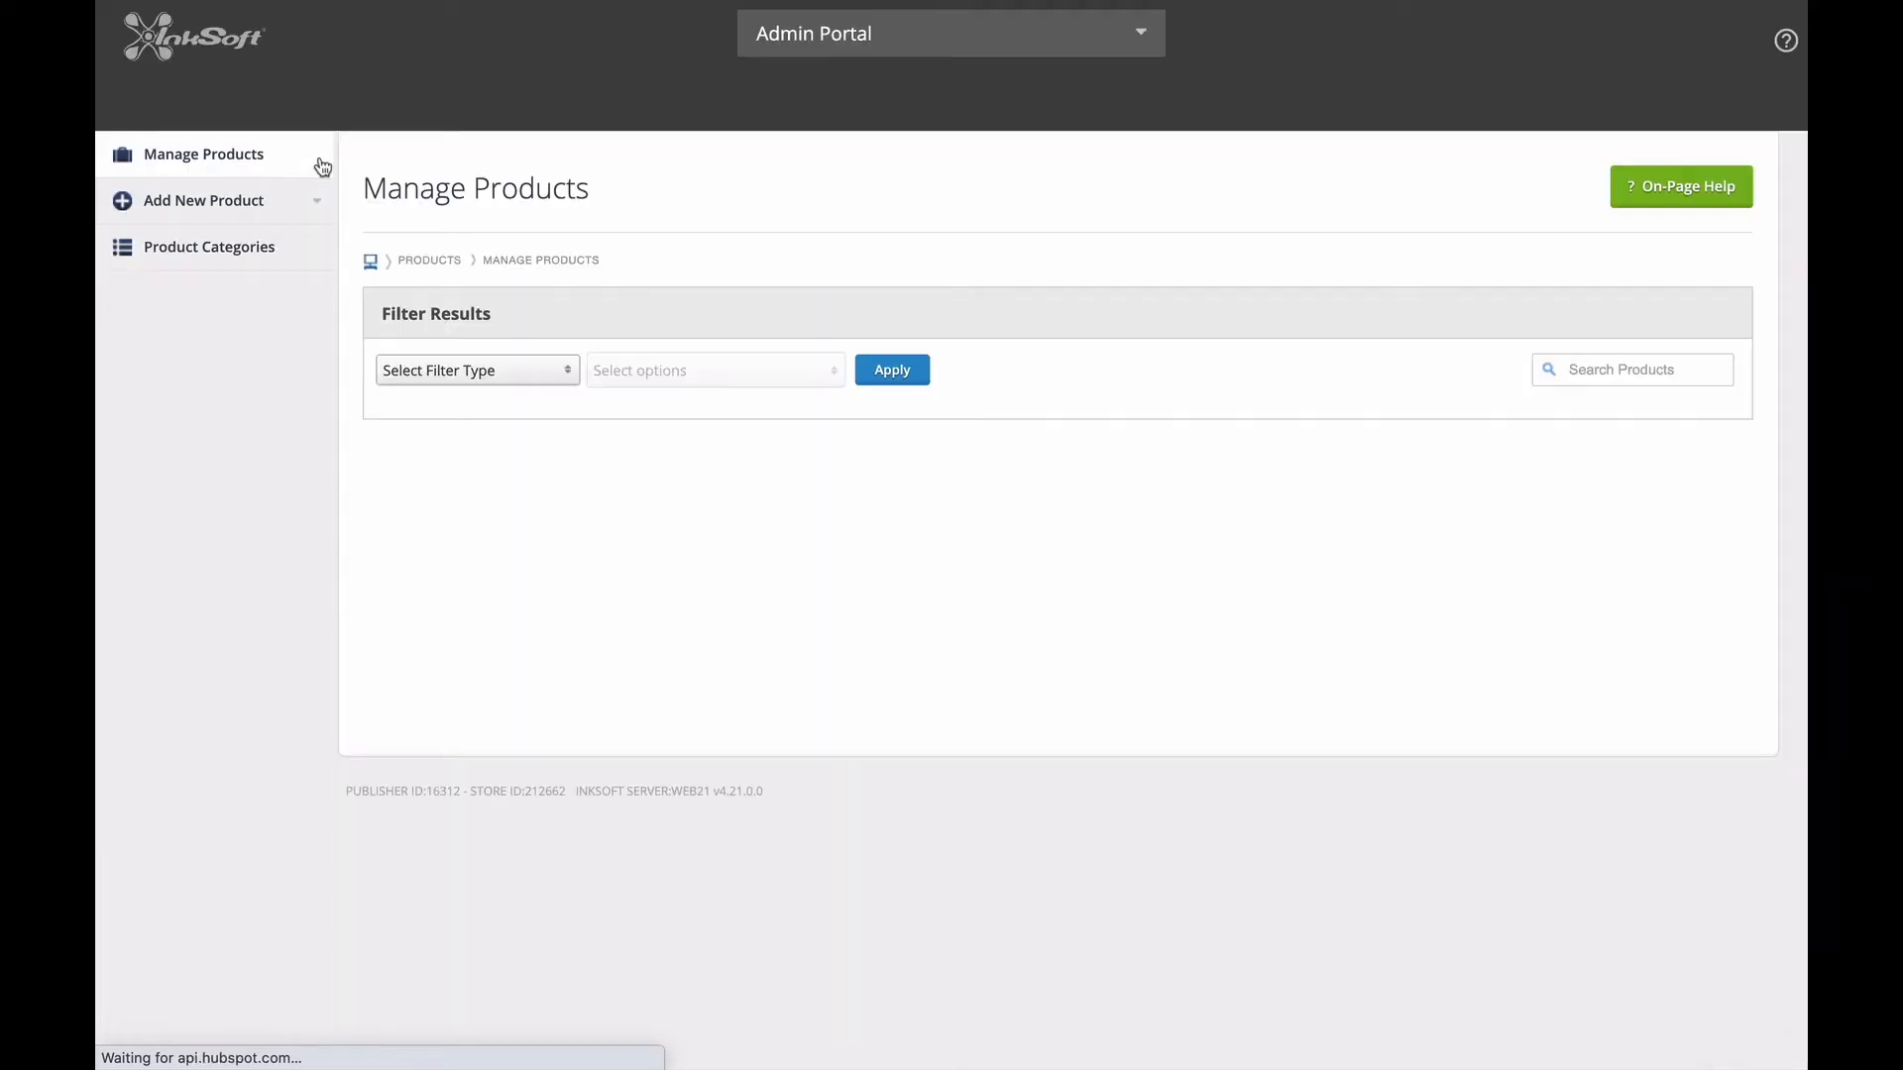
{"action": "left_click", "coordinate": [436, 368]}
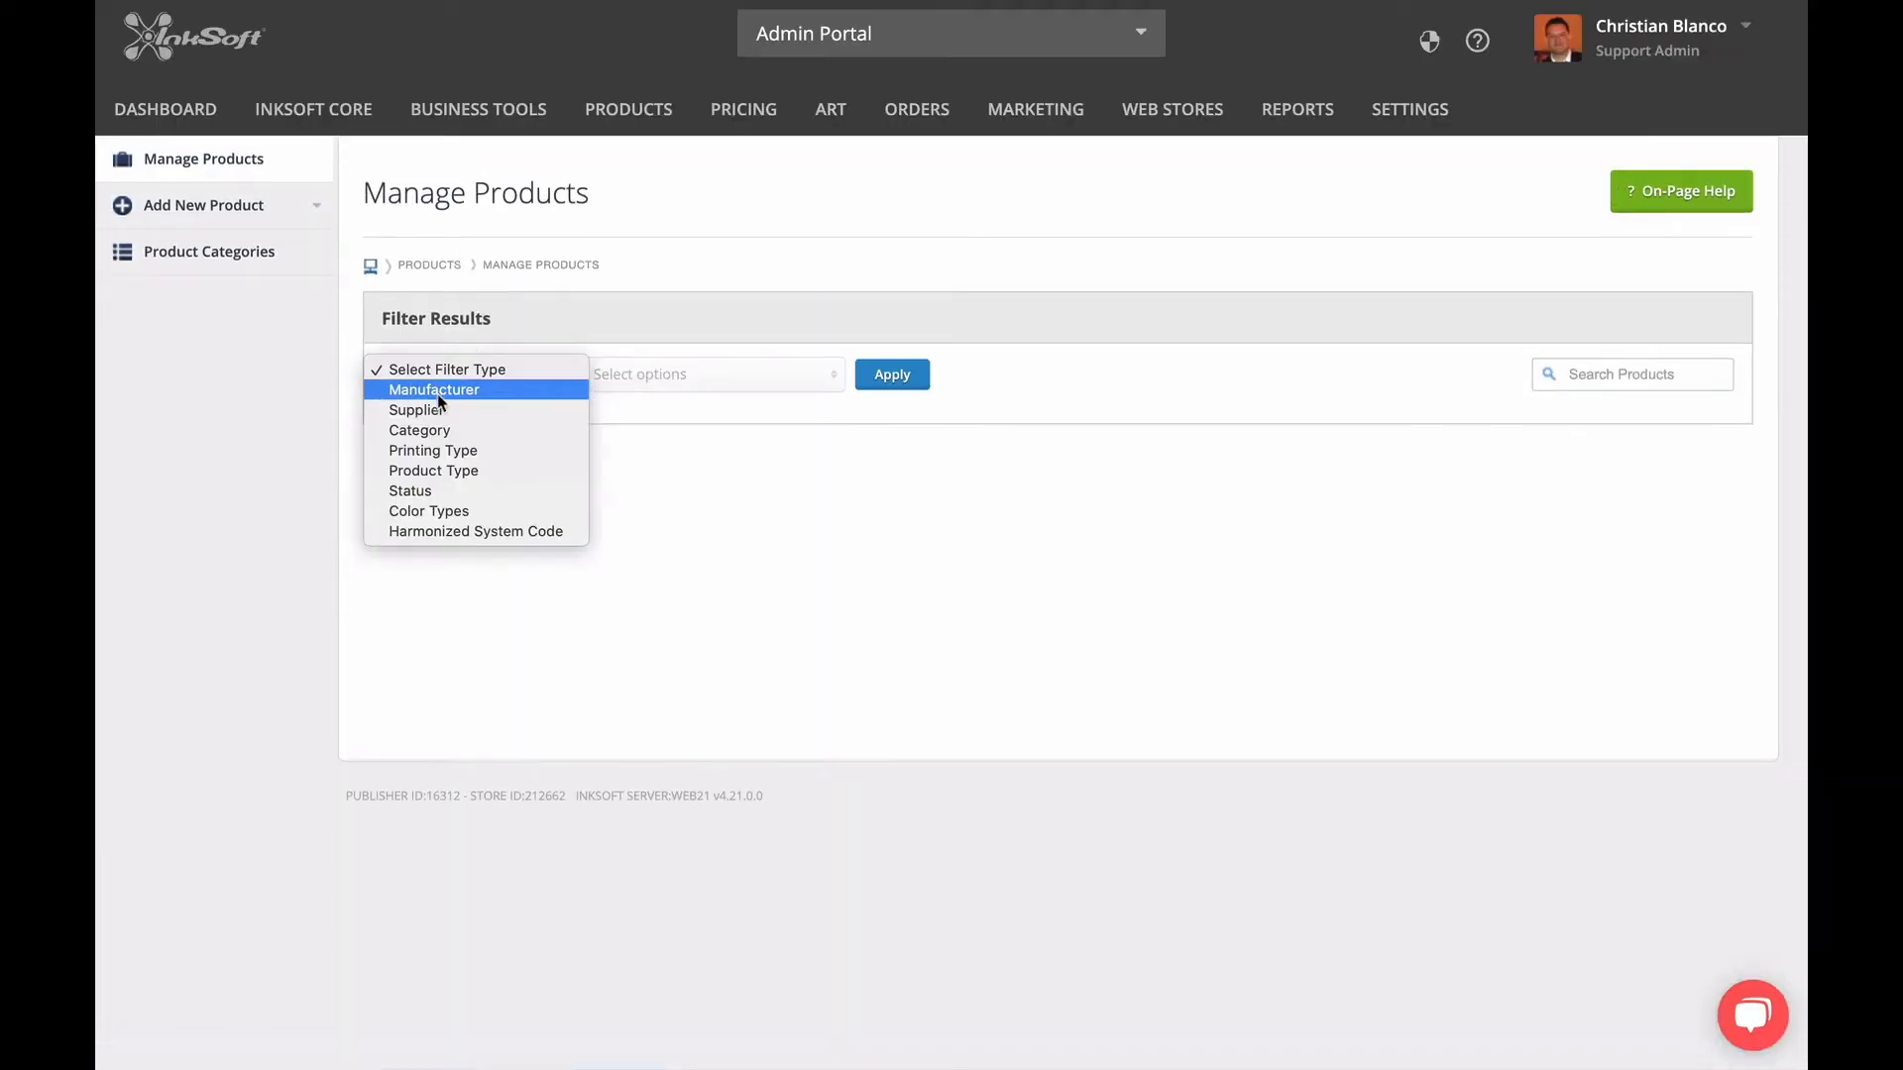
{"action": "left_click", "coordinate": [466, 410]}
{"action": "left_click", "coordinate": [650, 373]}
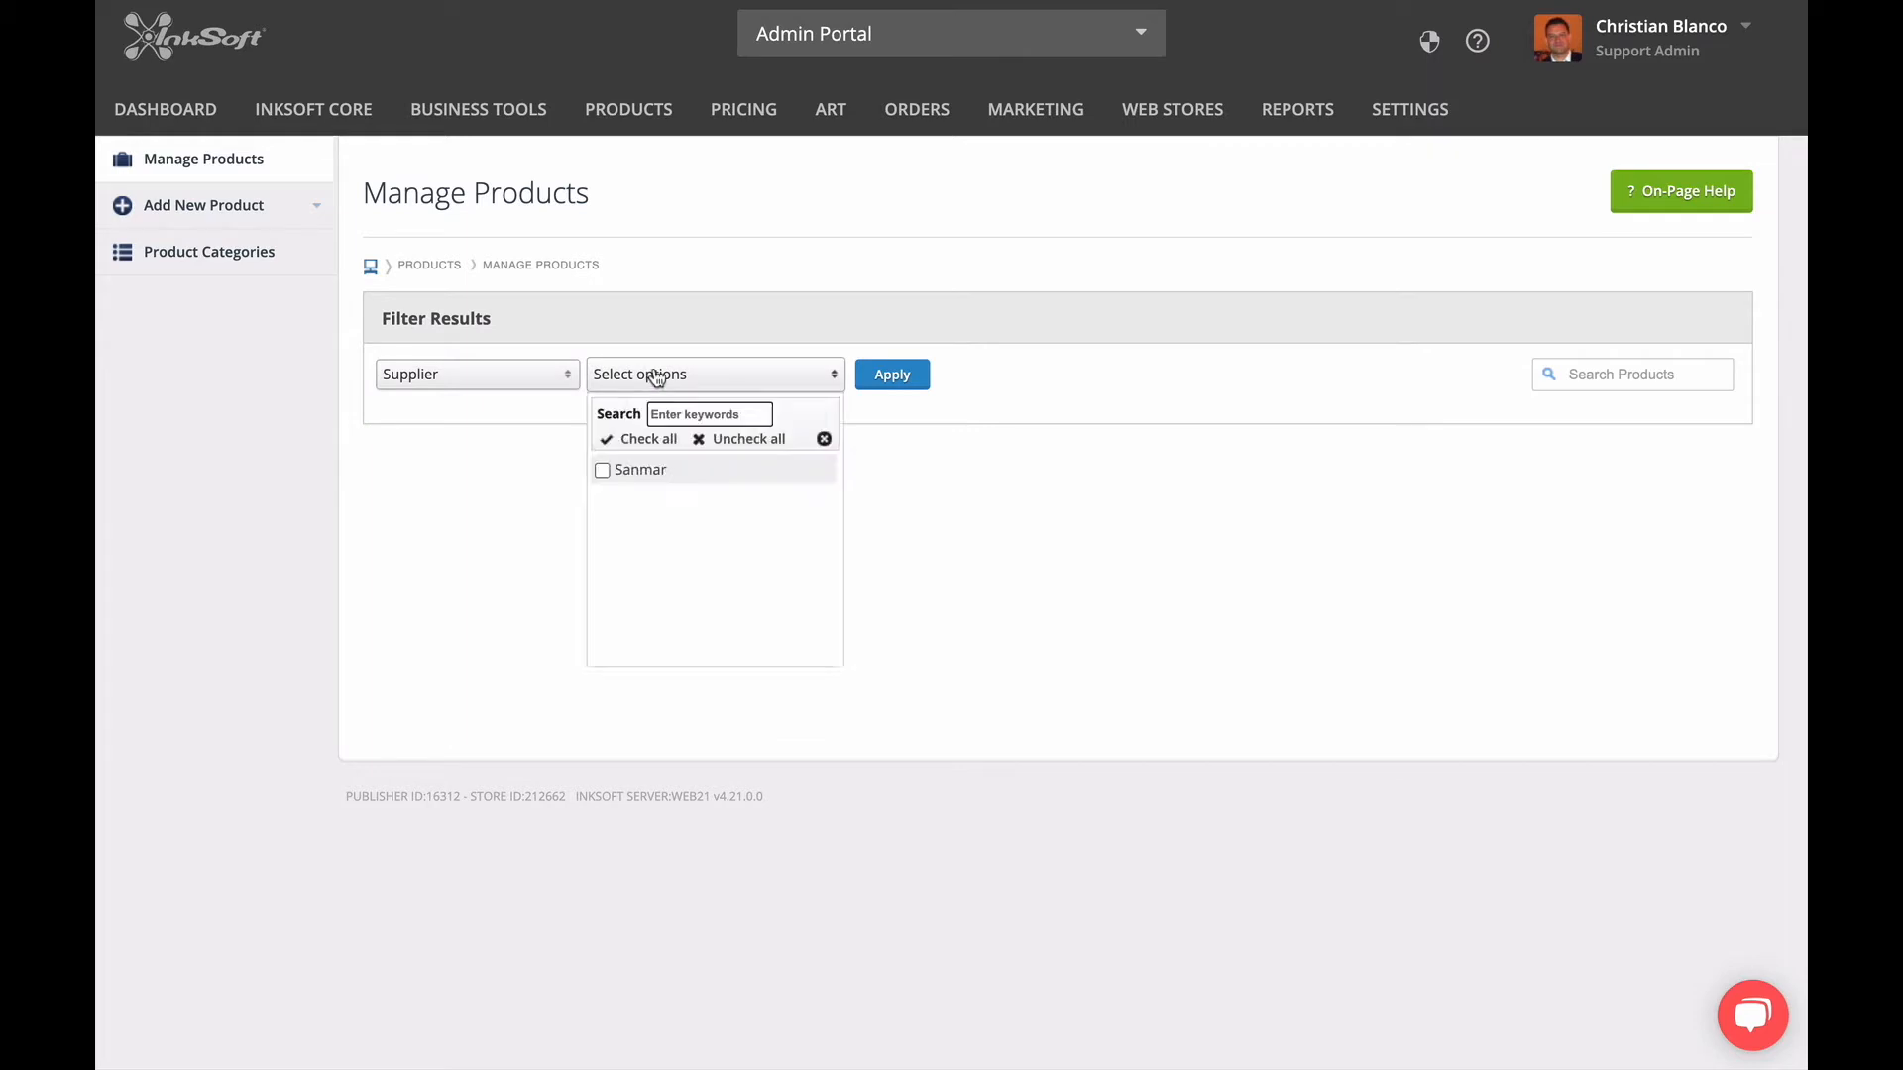
{"action": "left_click", "coordinate": [645, 439]}
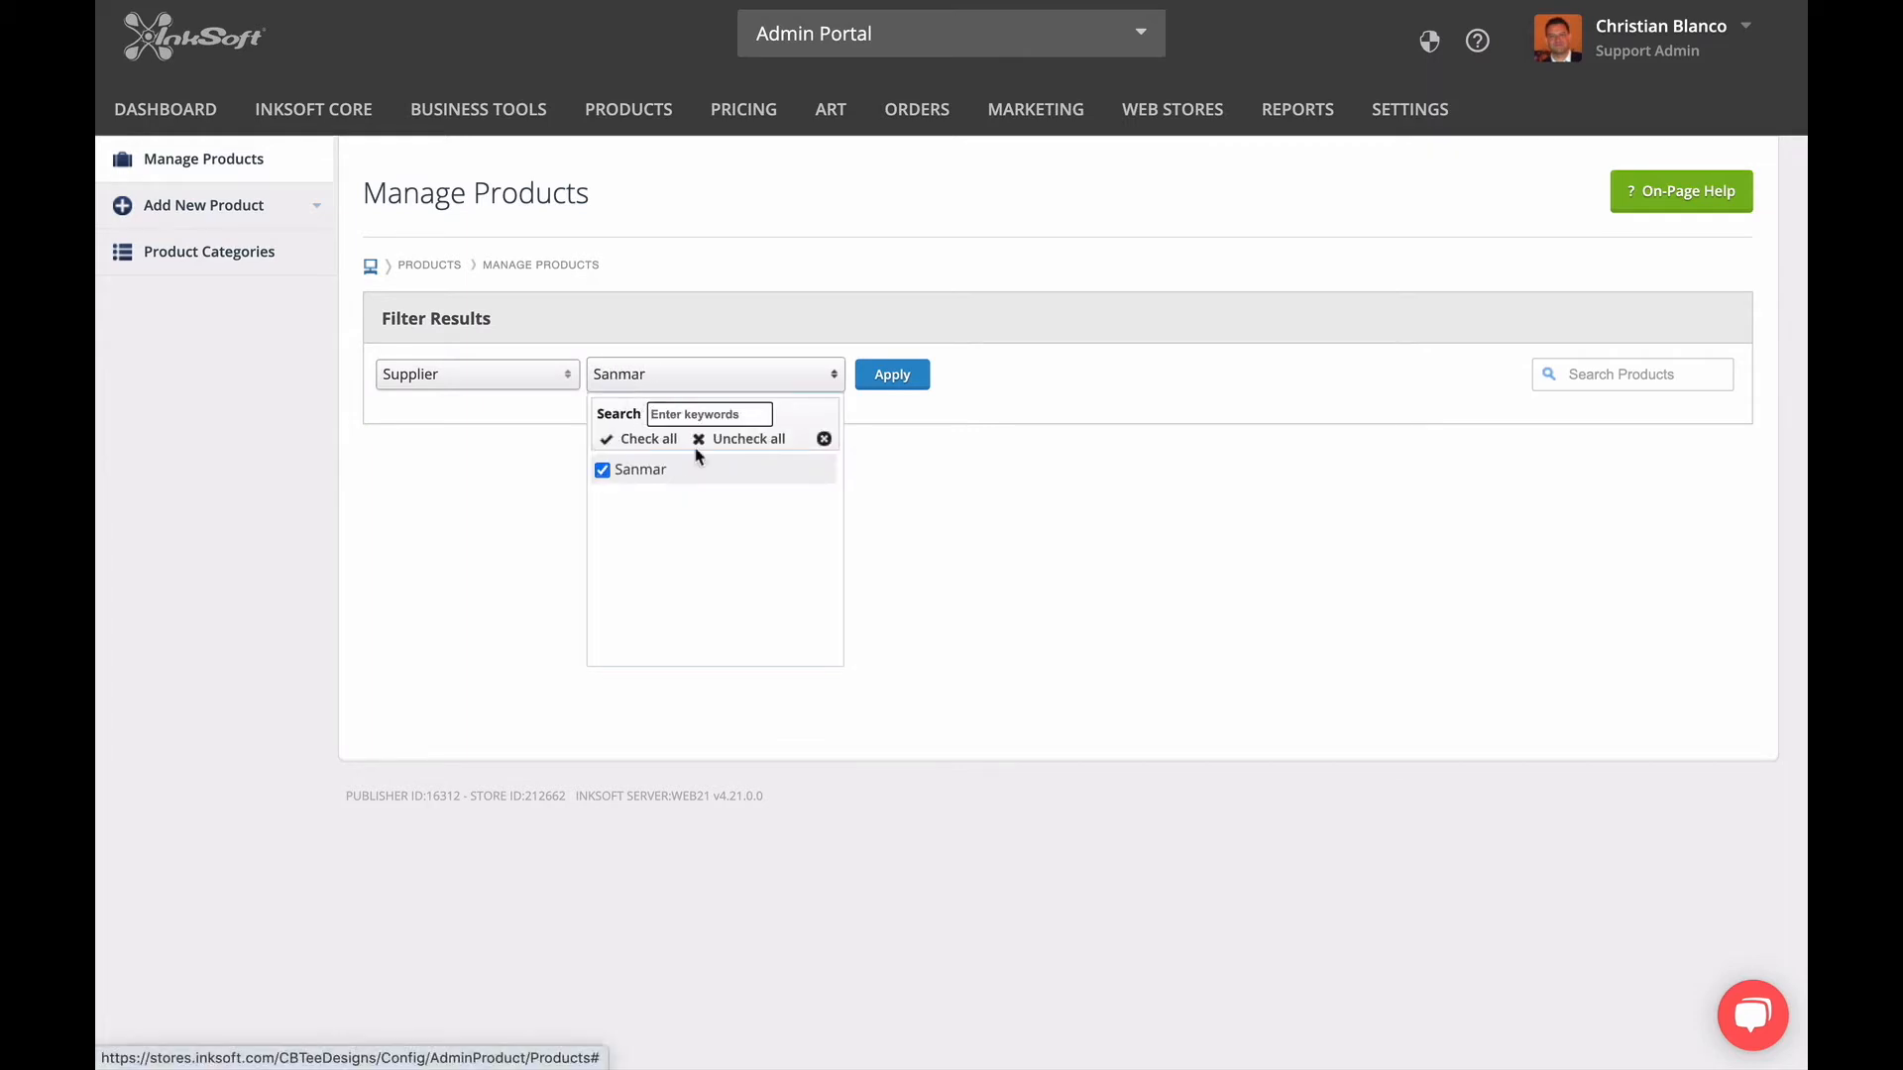
{"action": "left_click", "coordinate": [885, 381]}
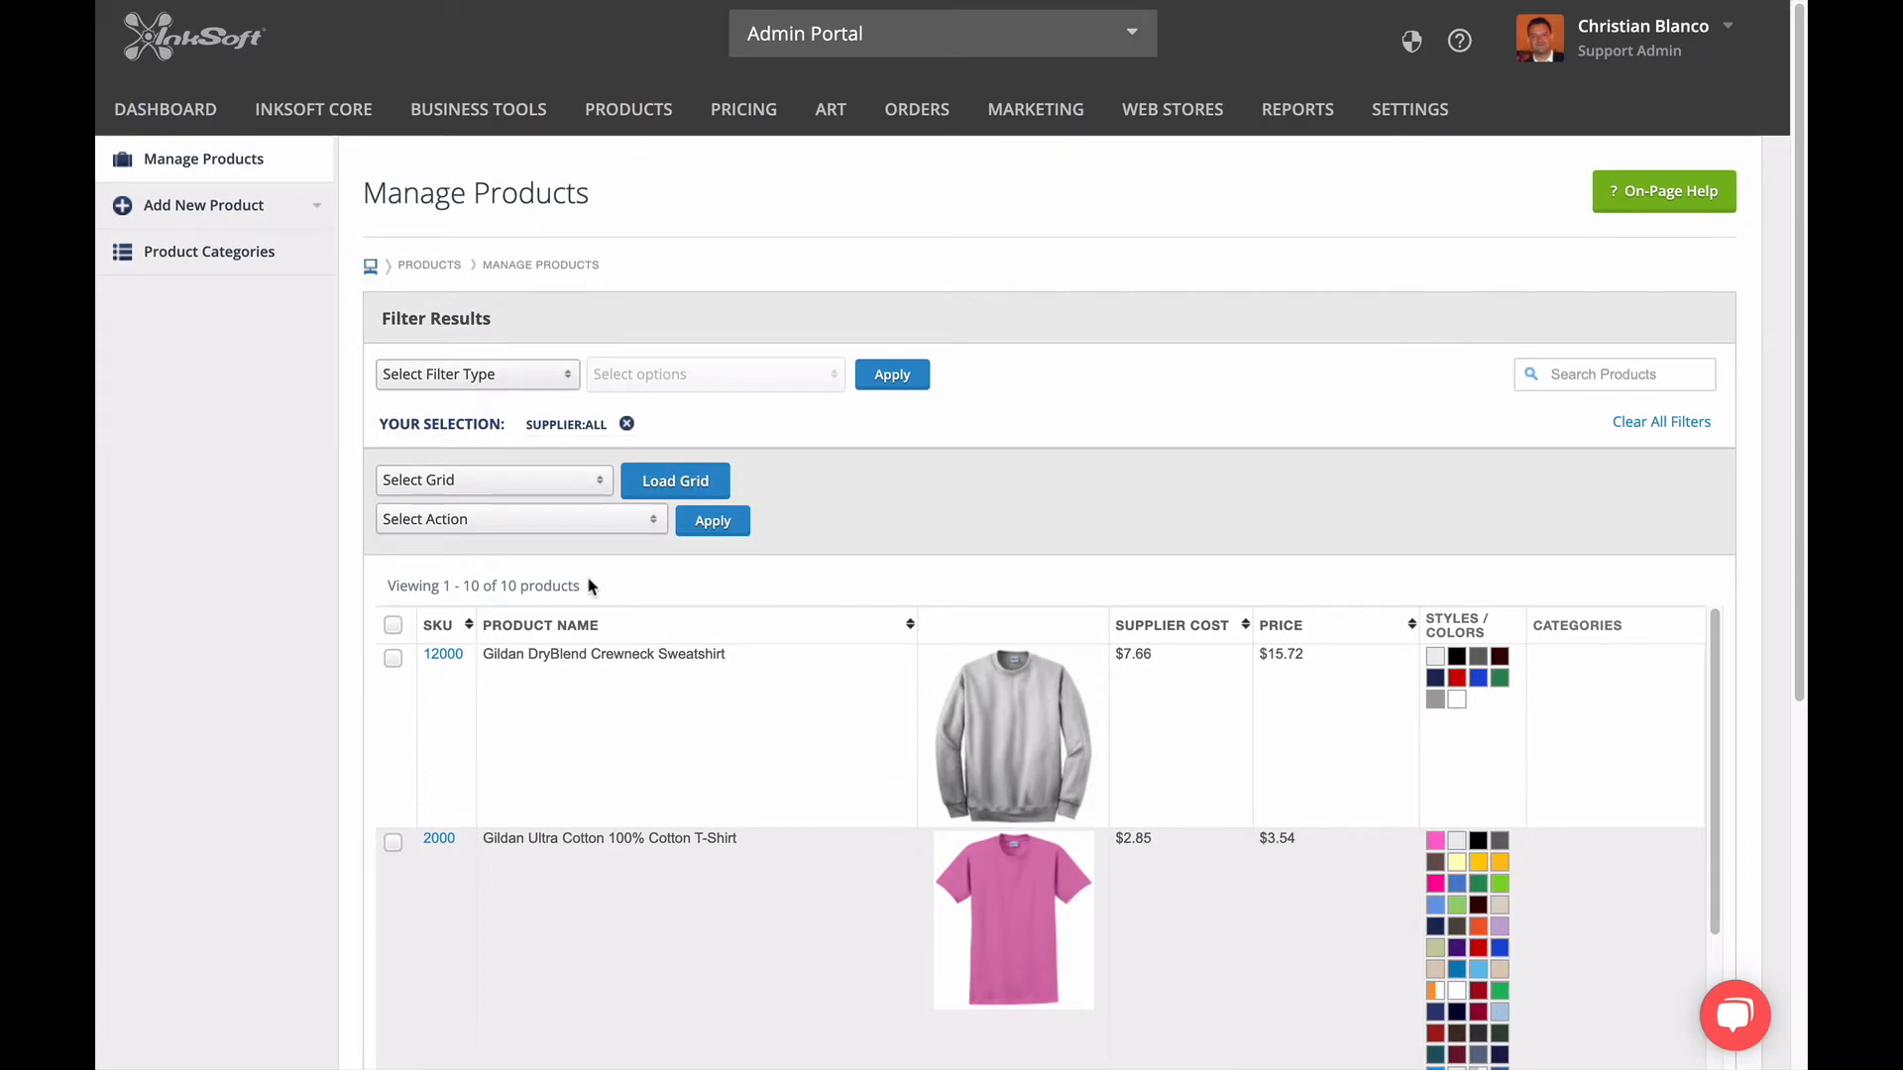
Select the Gildan Ultra Cotton T-Shirt (2000) and the Gildan Heavy Cotton T-Shirt (5000) in the product list.
{"action": "scroll", "coordinate": [312, 729], "scroll_direction": "down", "scroll_amount": 2}
{"action": "scroll", "coordinate": [312, 730], "scroll_direction": "down", "scroll_amount": 5}
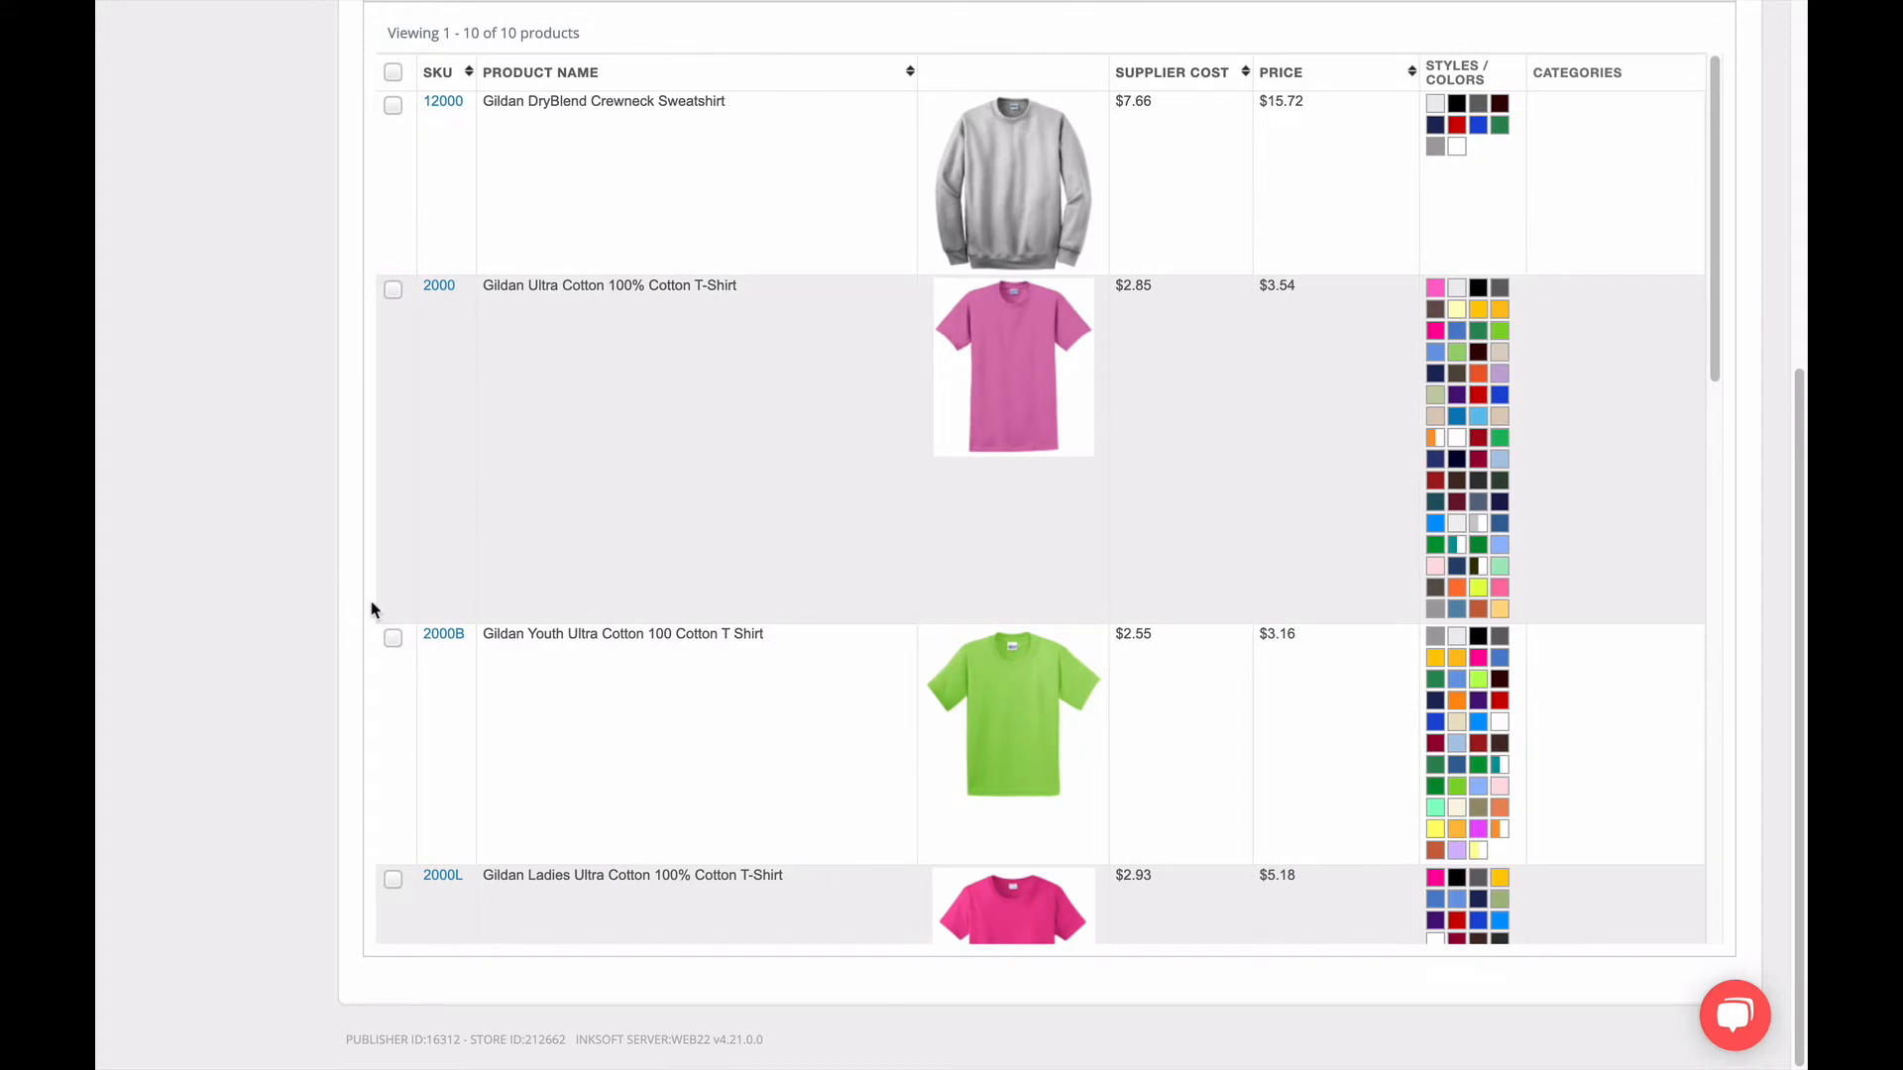
{"action": "left_click", "coordinate": [392, 290]}
{"action": "scroll", "coordinate": [434, 634], "scroll_direction": "down", "scroll_amount": 2}
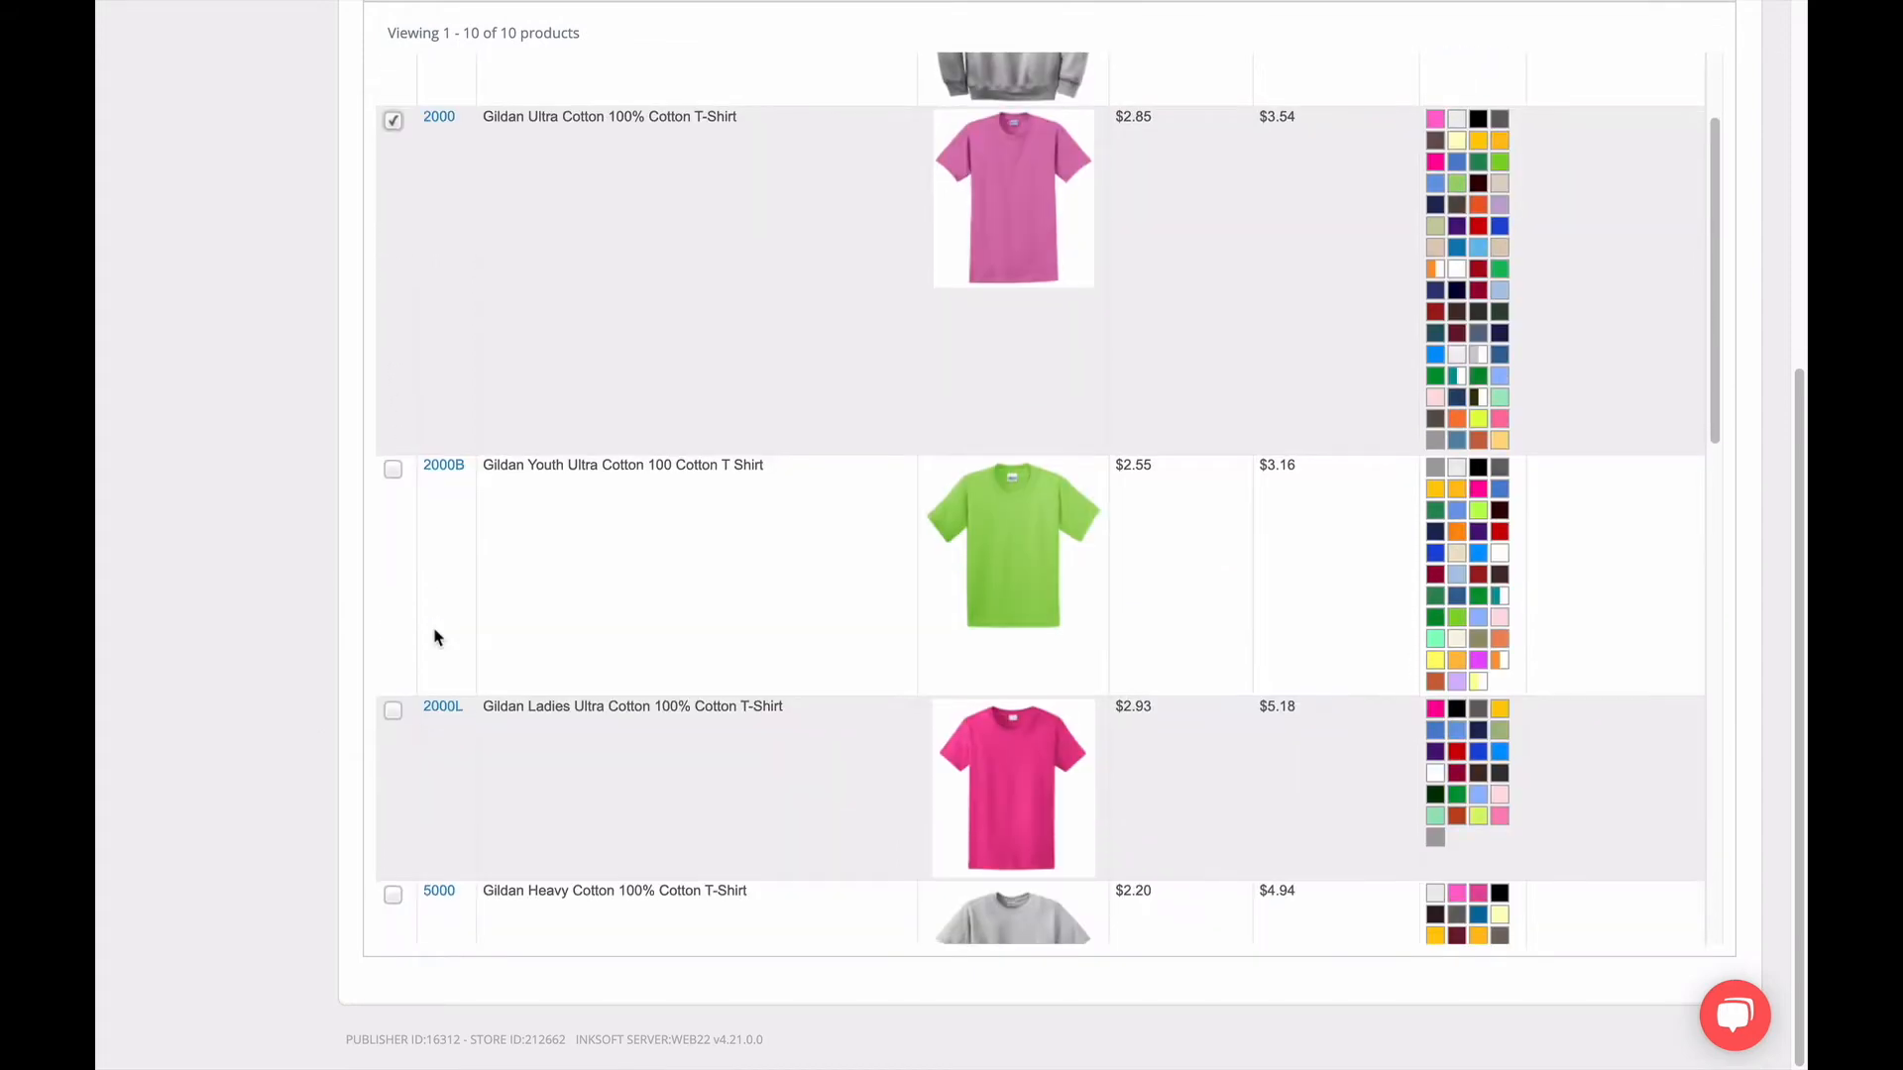
{"action": "scroll", "coordinate": [434, 635], "scroll_direction": "down", "scroll_amount": 3}
{"action": "left_click", "coordinate": [393, 639]}
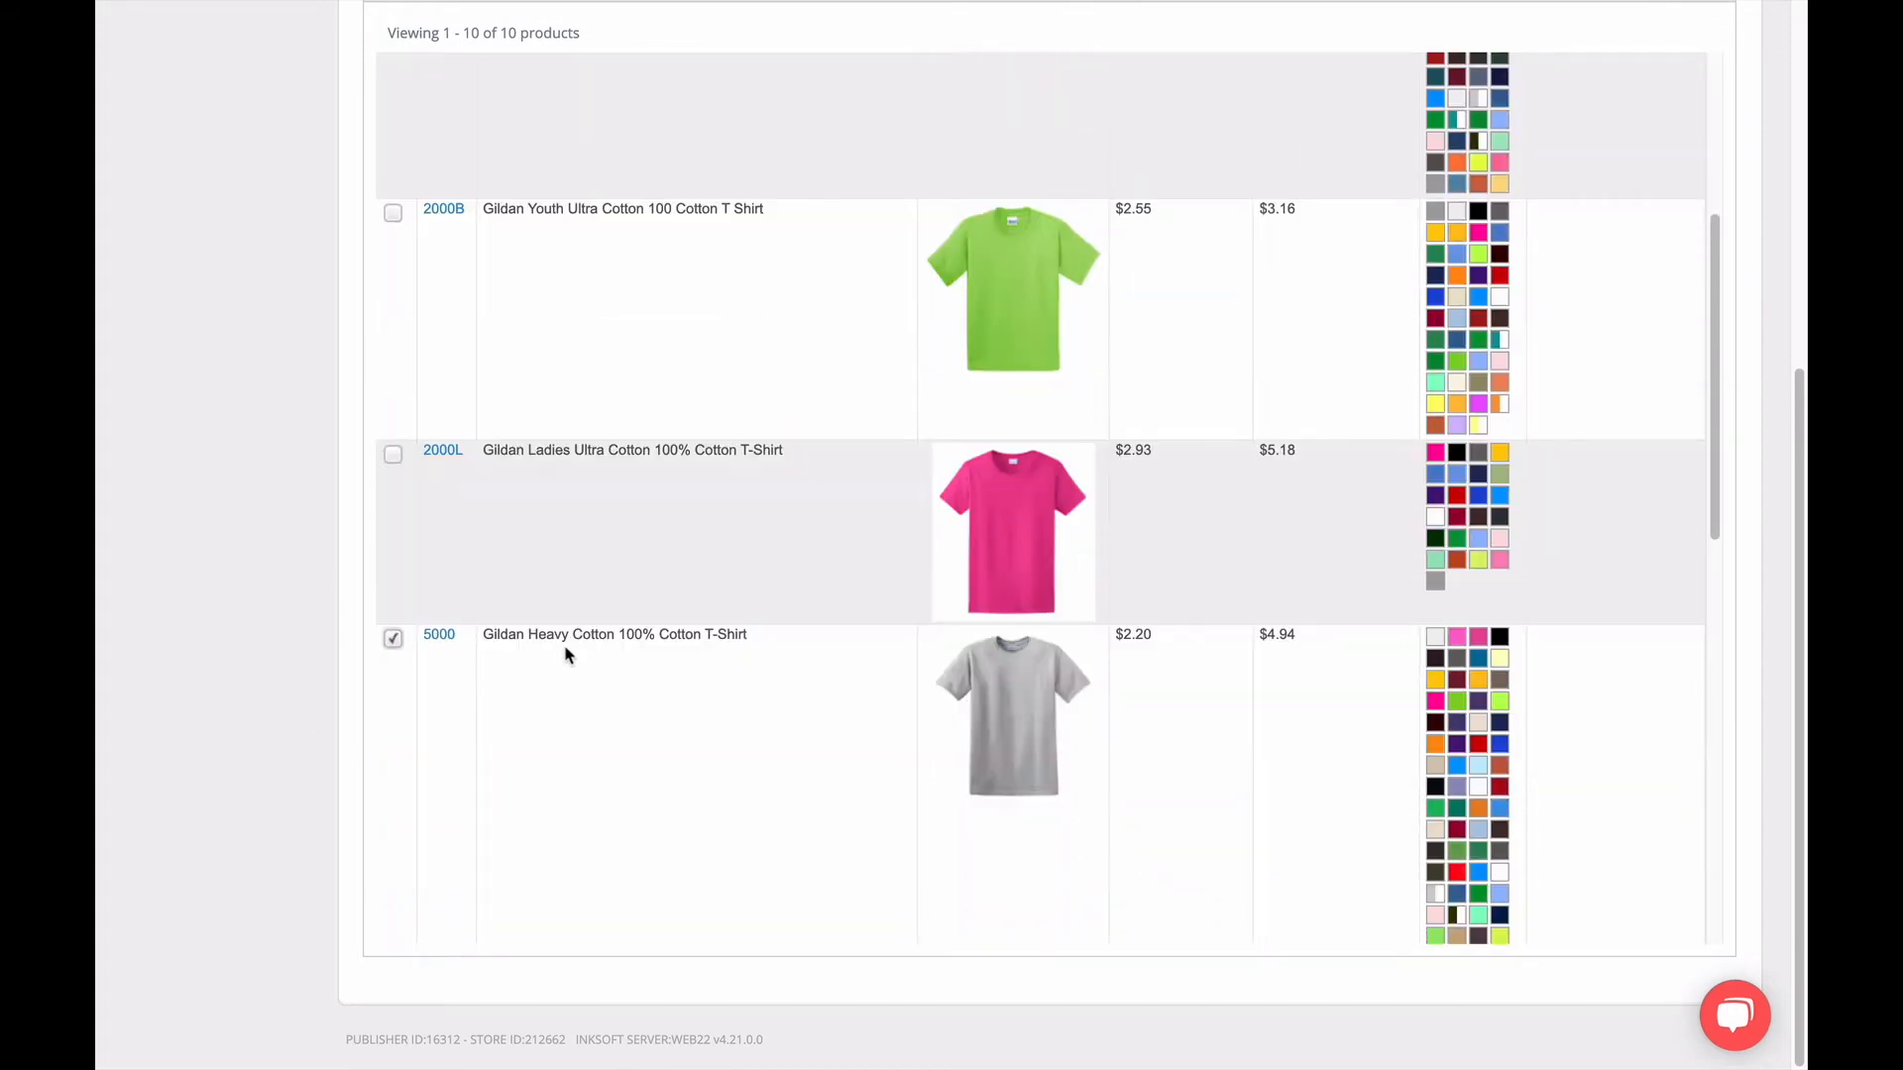
{"action": "scroll", "coordinate": [563, 652], "scroll_direction": "down", "scroll_amount": 4}
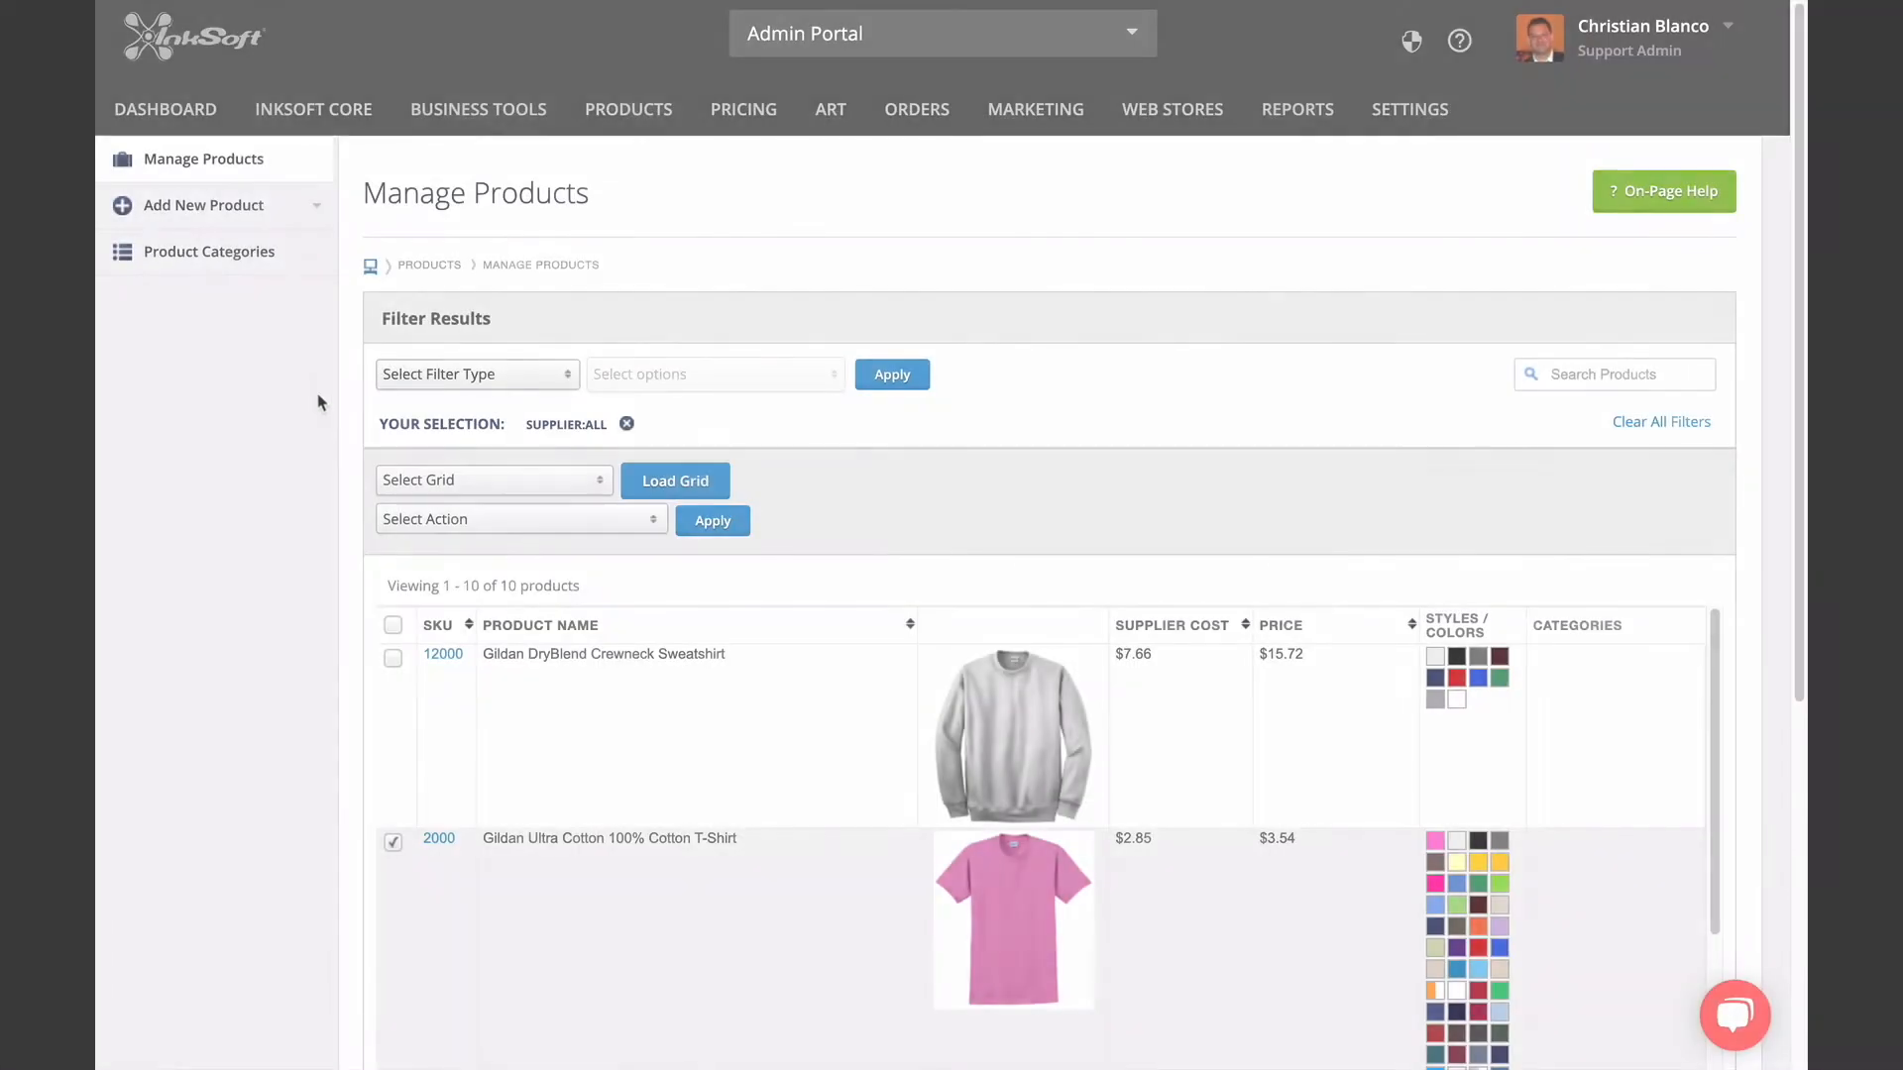
Assign the selected Gildan 2000 and 5000 T-shirts to the T-Shirts > Mens / Unisex category.
{"action": "left_click", "coordinate": [454, 523]}
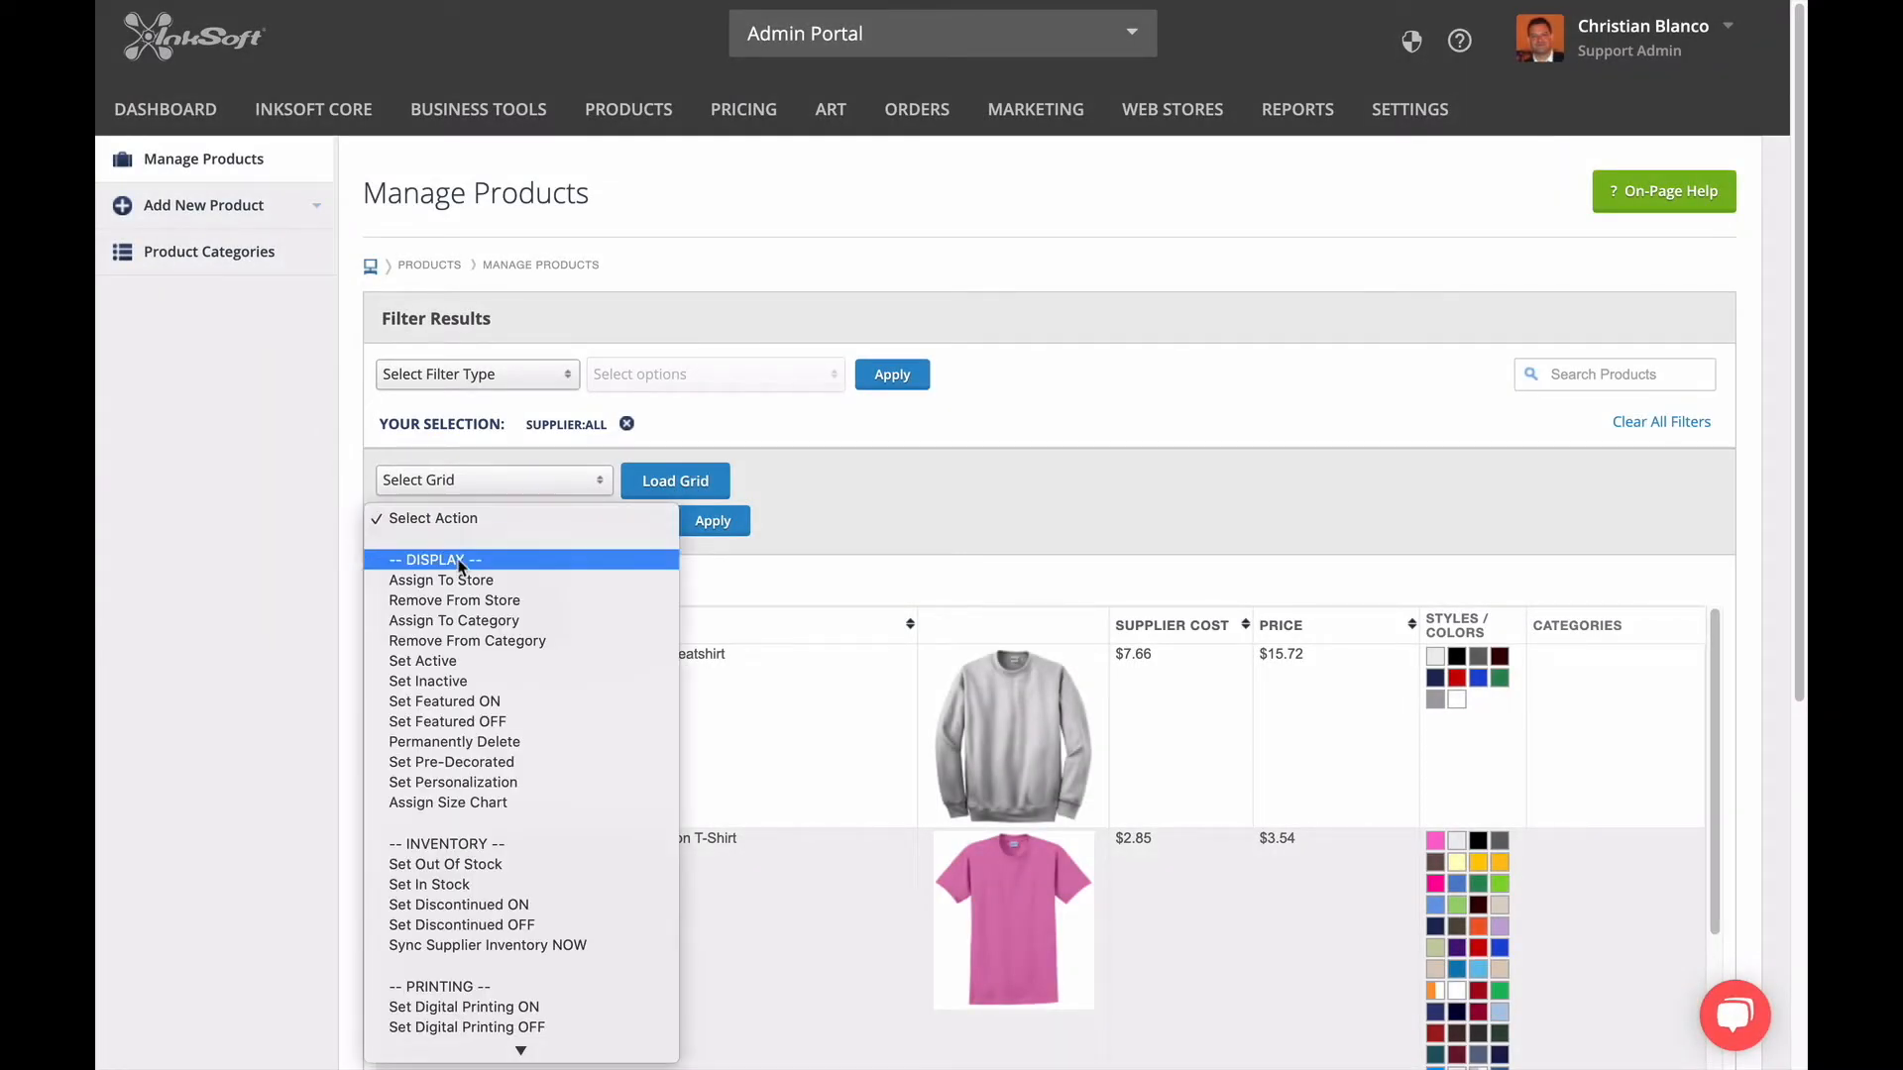
{"action": "left_click", "coordinate": [451, 622]}
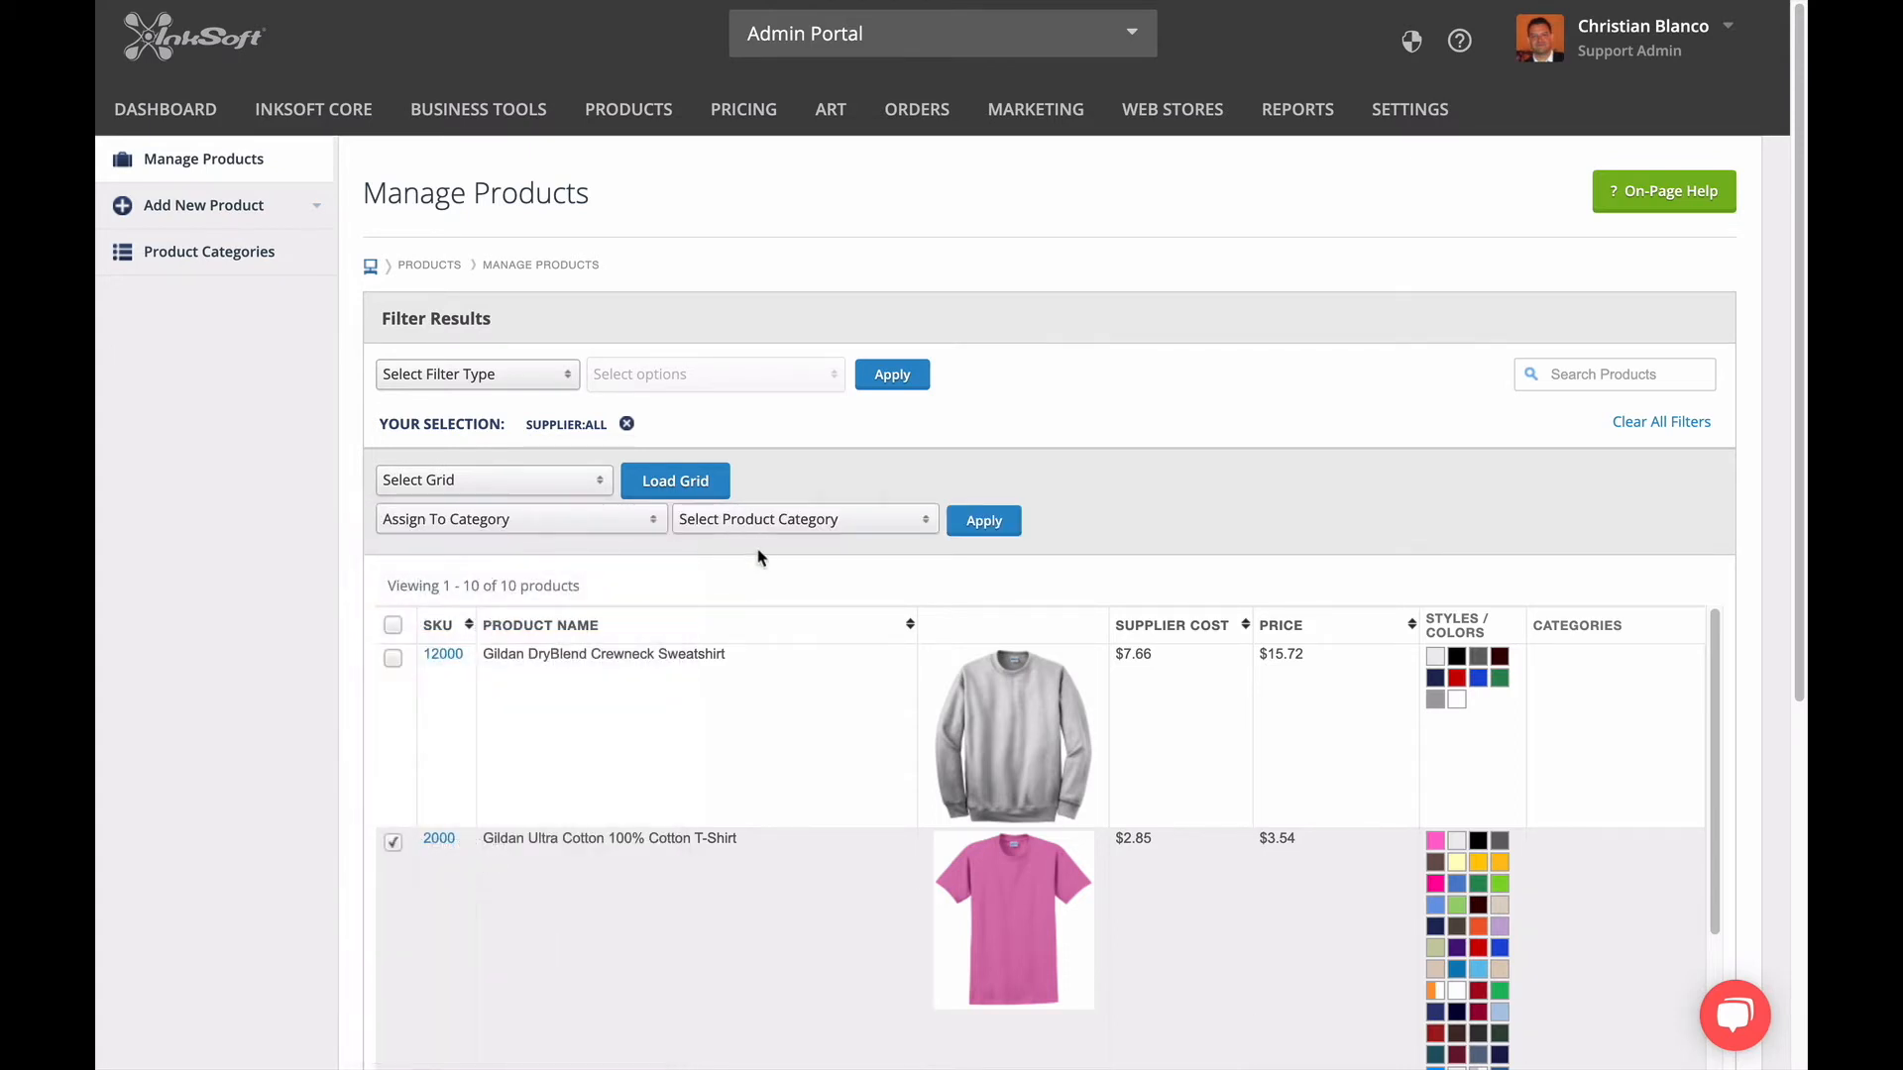
{"action": "left_click", "coordinate": [763, 522]}
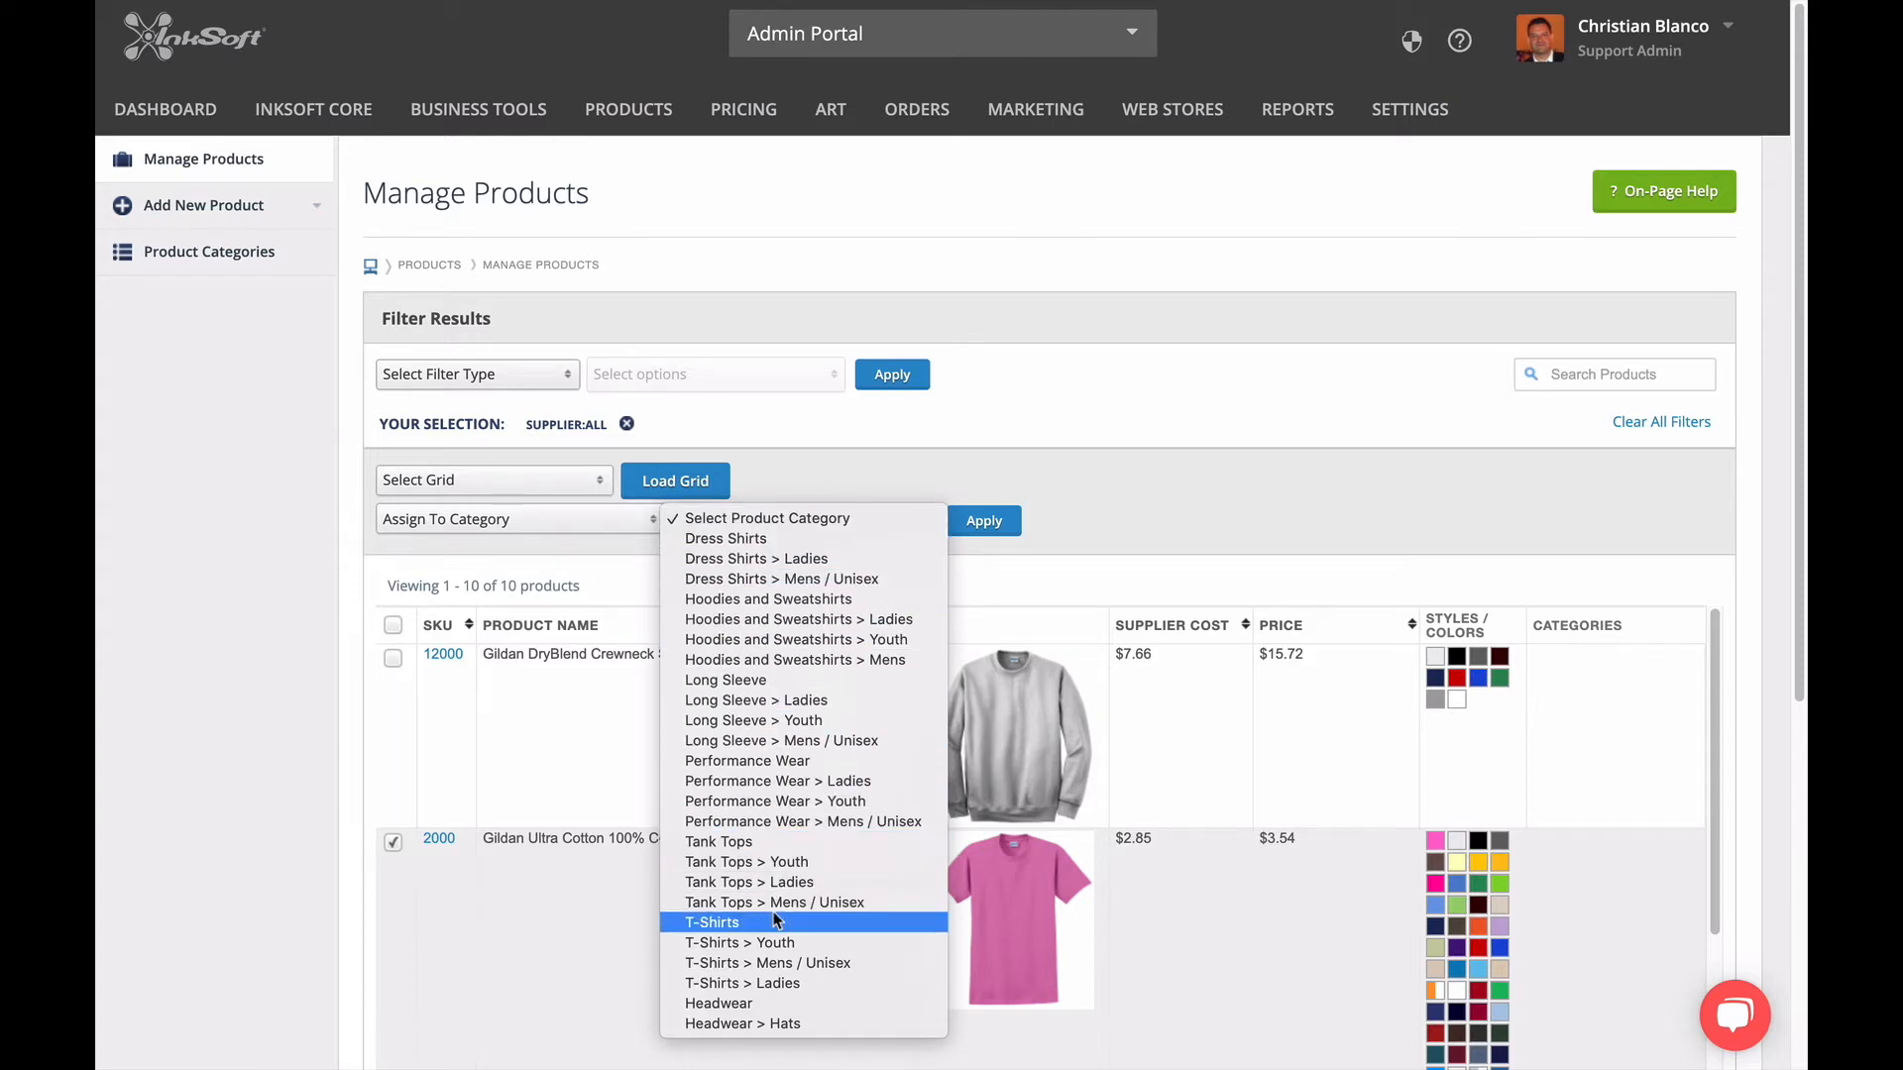
{"action": "left_click", "coordinate": [786, 963]}
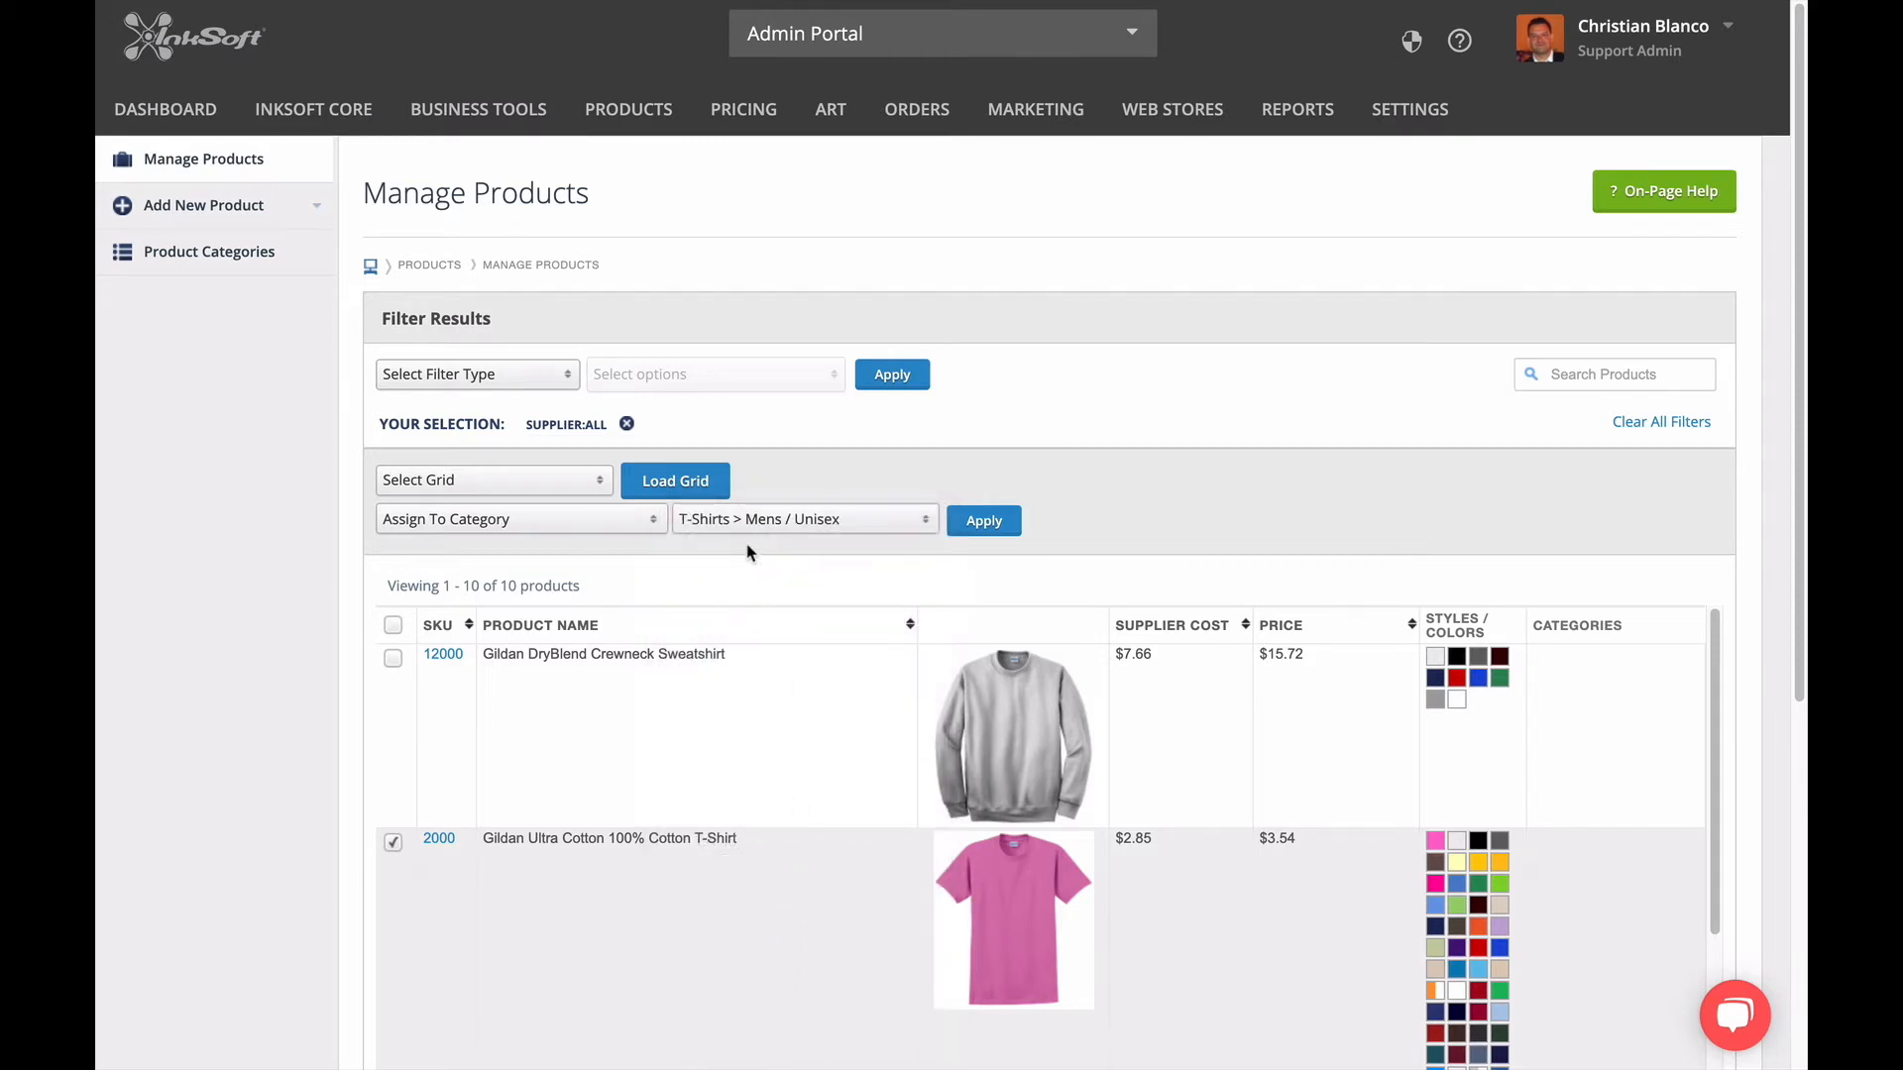
{"action": "left_click", "coordinate": [982, 525]}
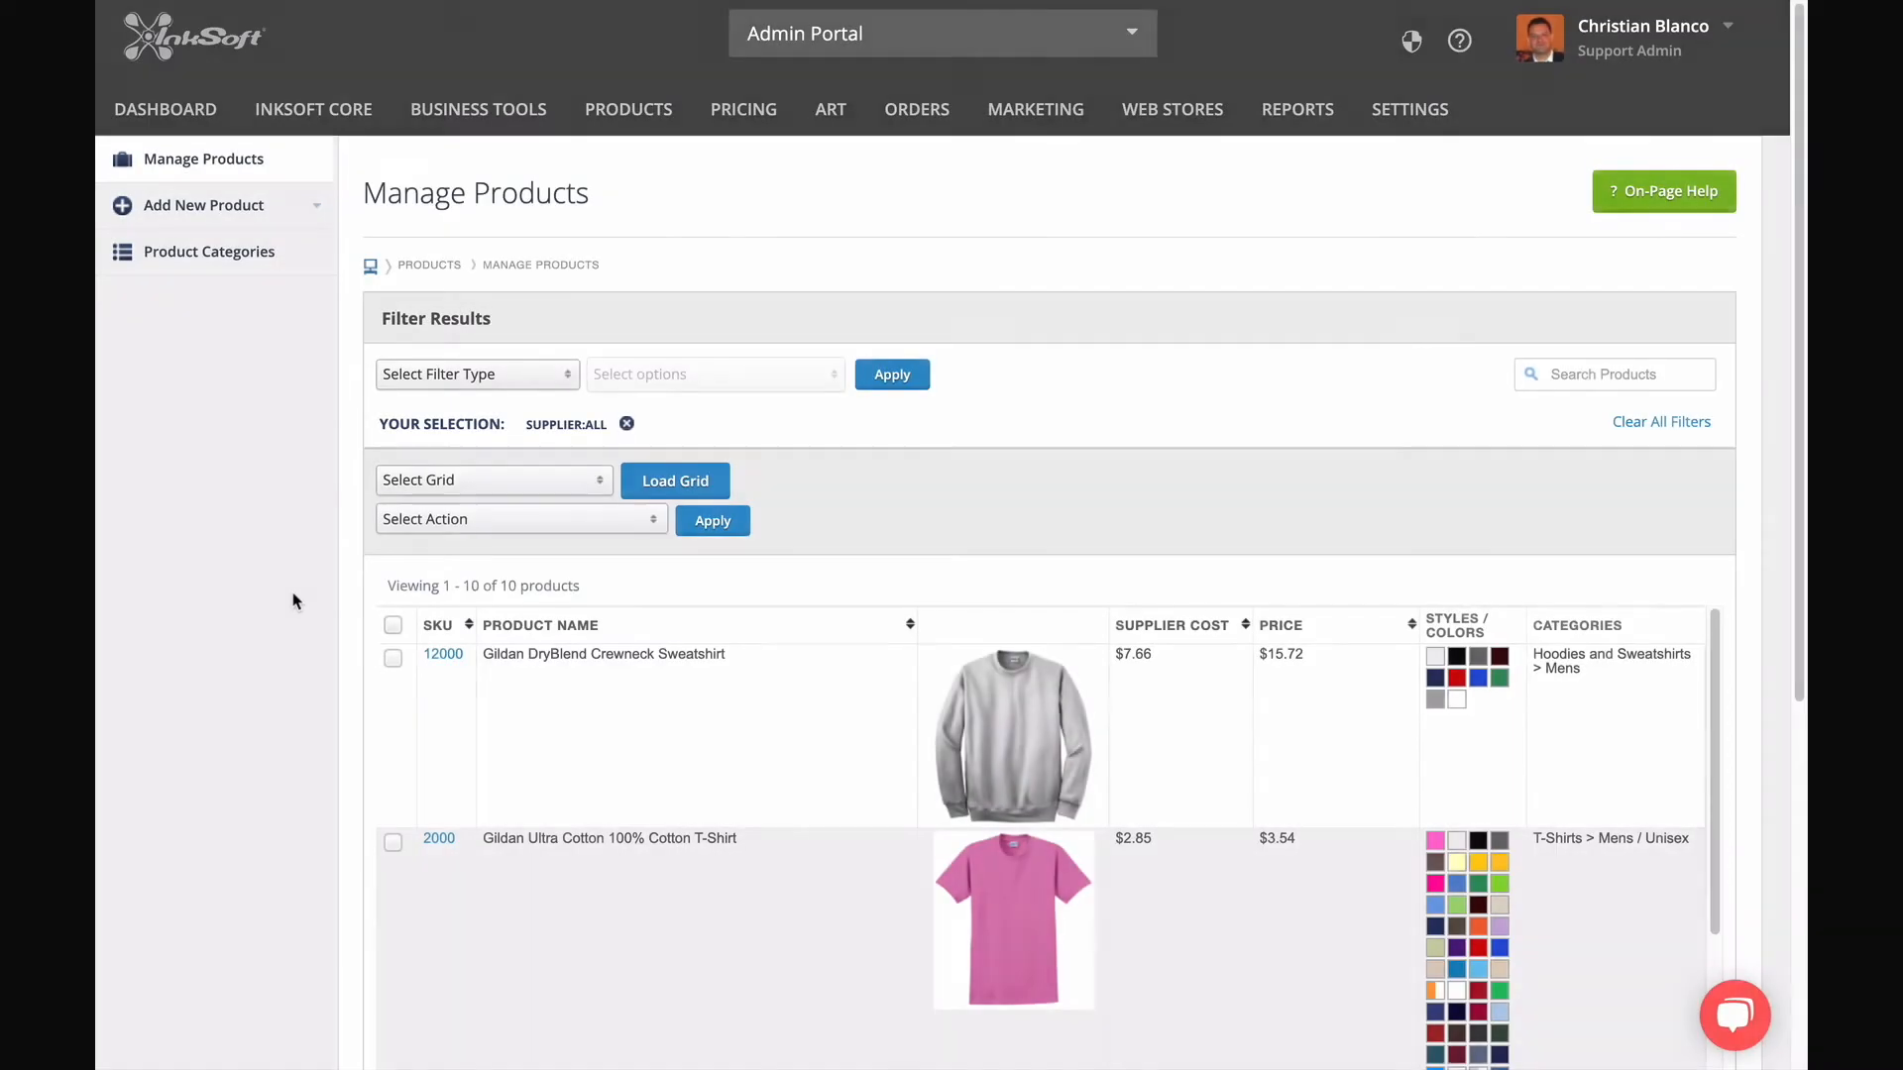
Review the category assigned to each product in the filtered product list.
{"action": "scroll", "coordinate": [297, 639], "scroll_direction": "down", "scroll_amount": 4}
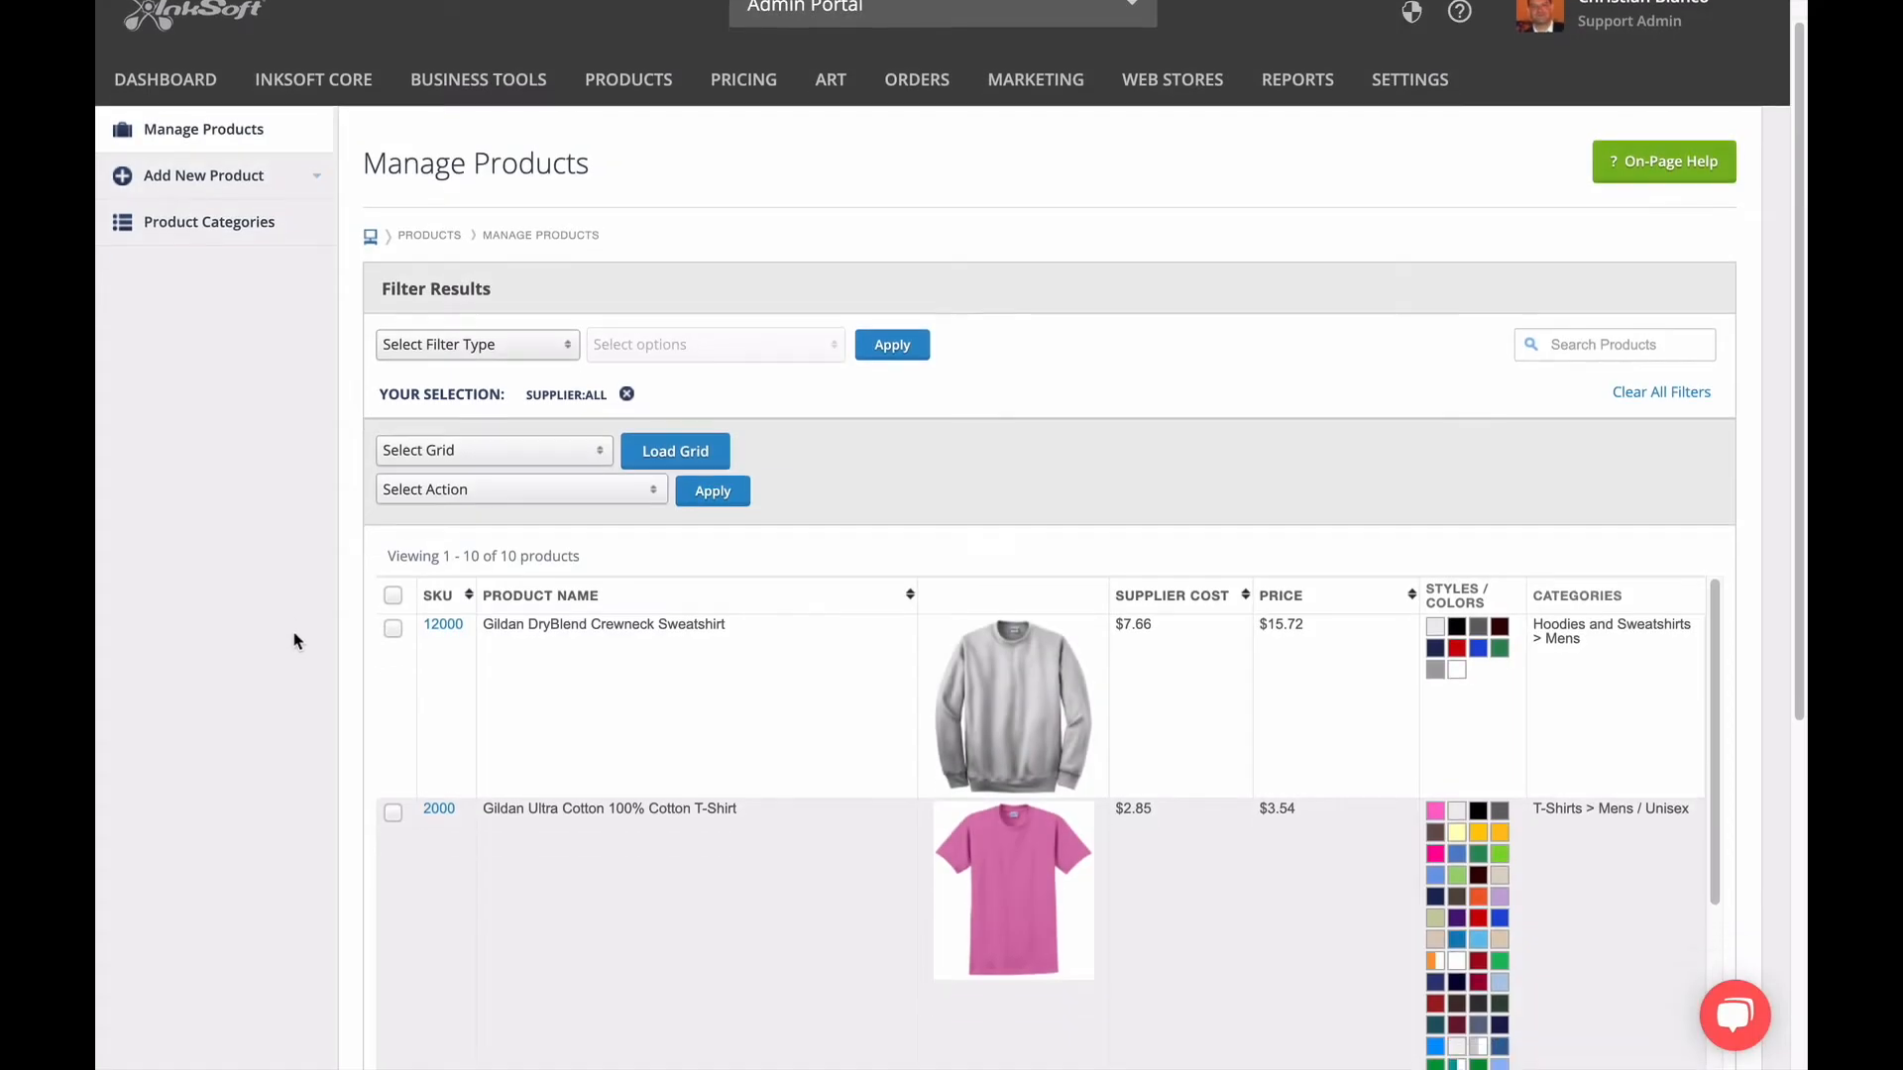
{"action": "scroll", "coordinate": [297, 639], "scroll_direction": "down", "scroll_amount": 3}
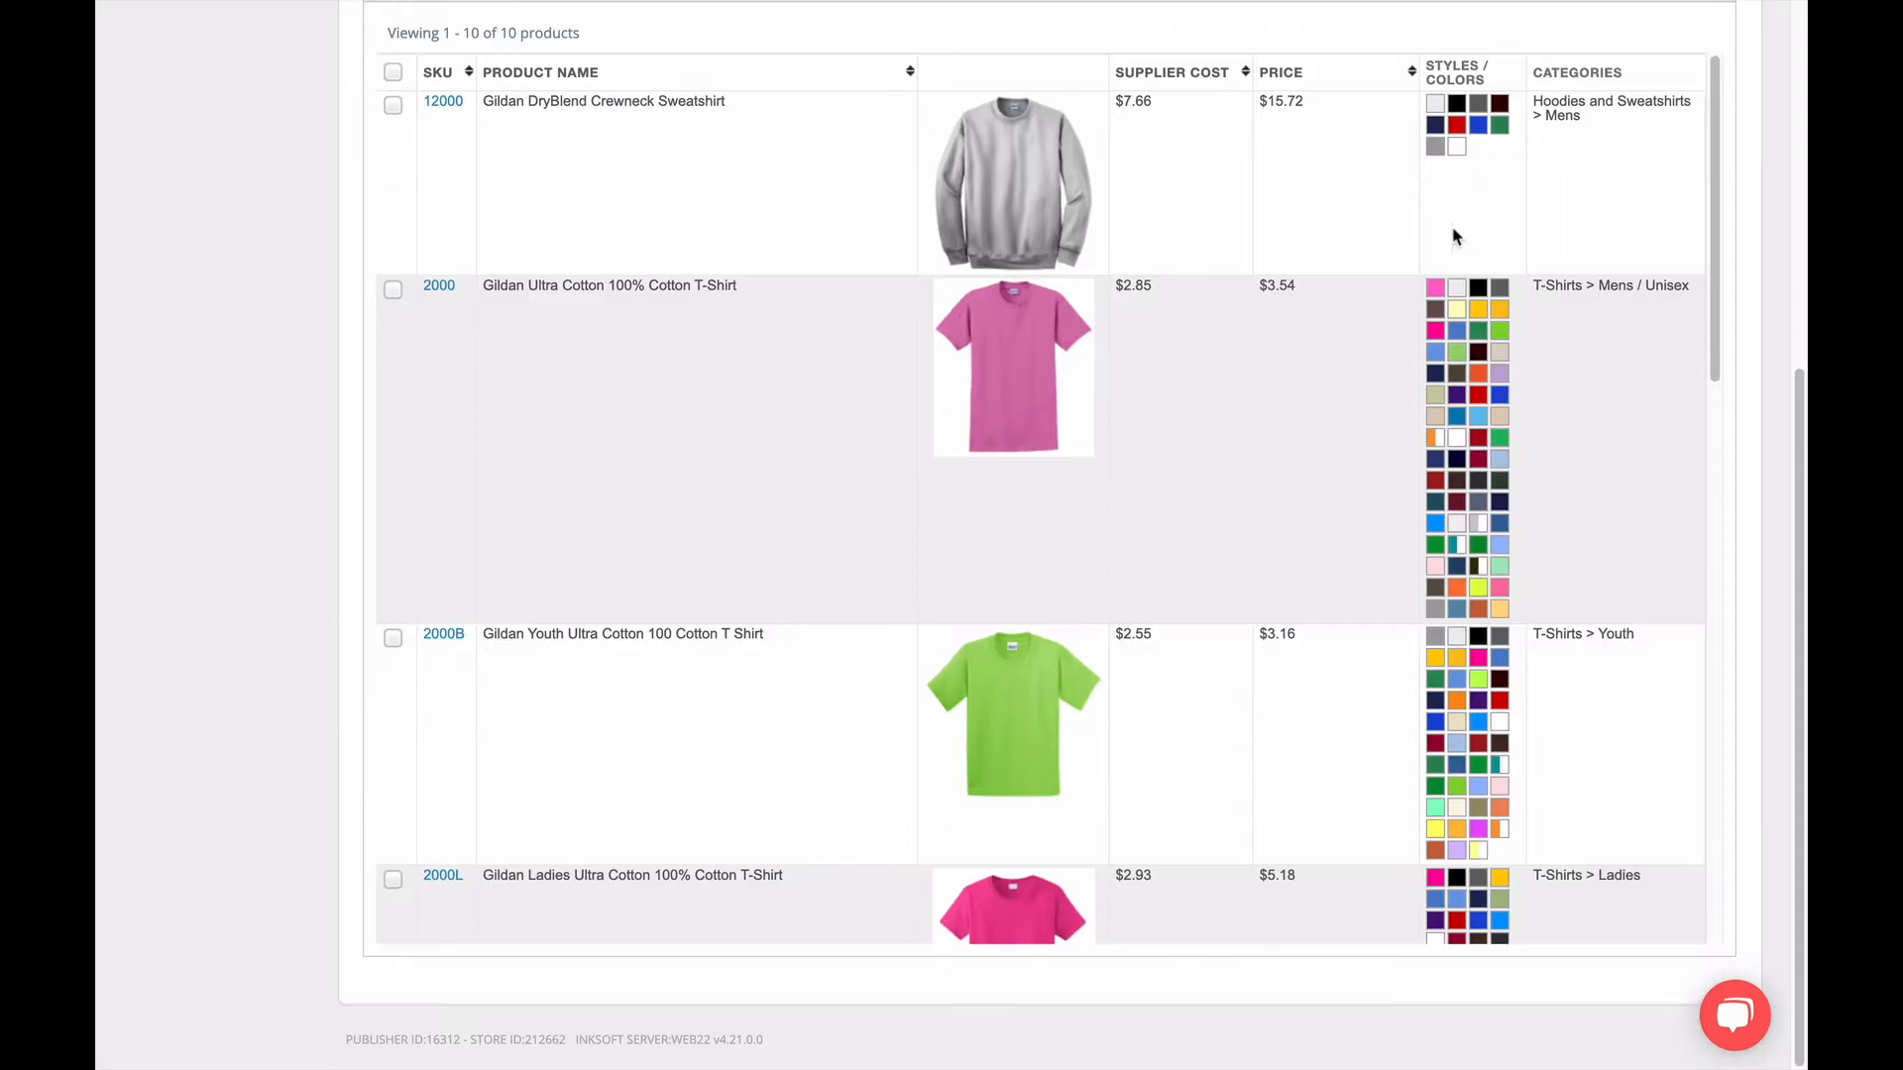
{"action": "scroll", "coordinate": [1606, 354], "scroll_direction": "down", "scroll_amount": 1}
{"action": "scroll", "coordinate": [1606, 354], "scroll_direction": "down", "scroll_amount": 5}
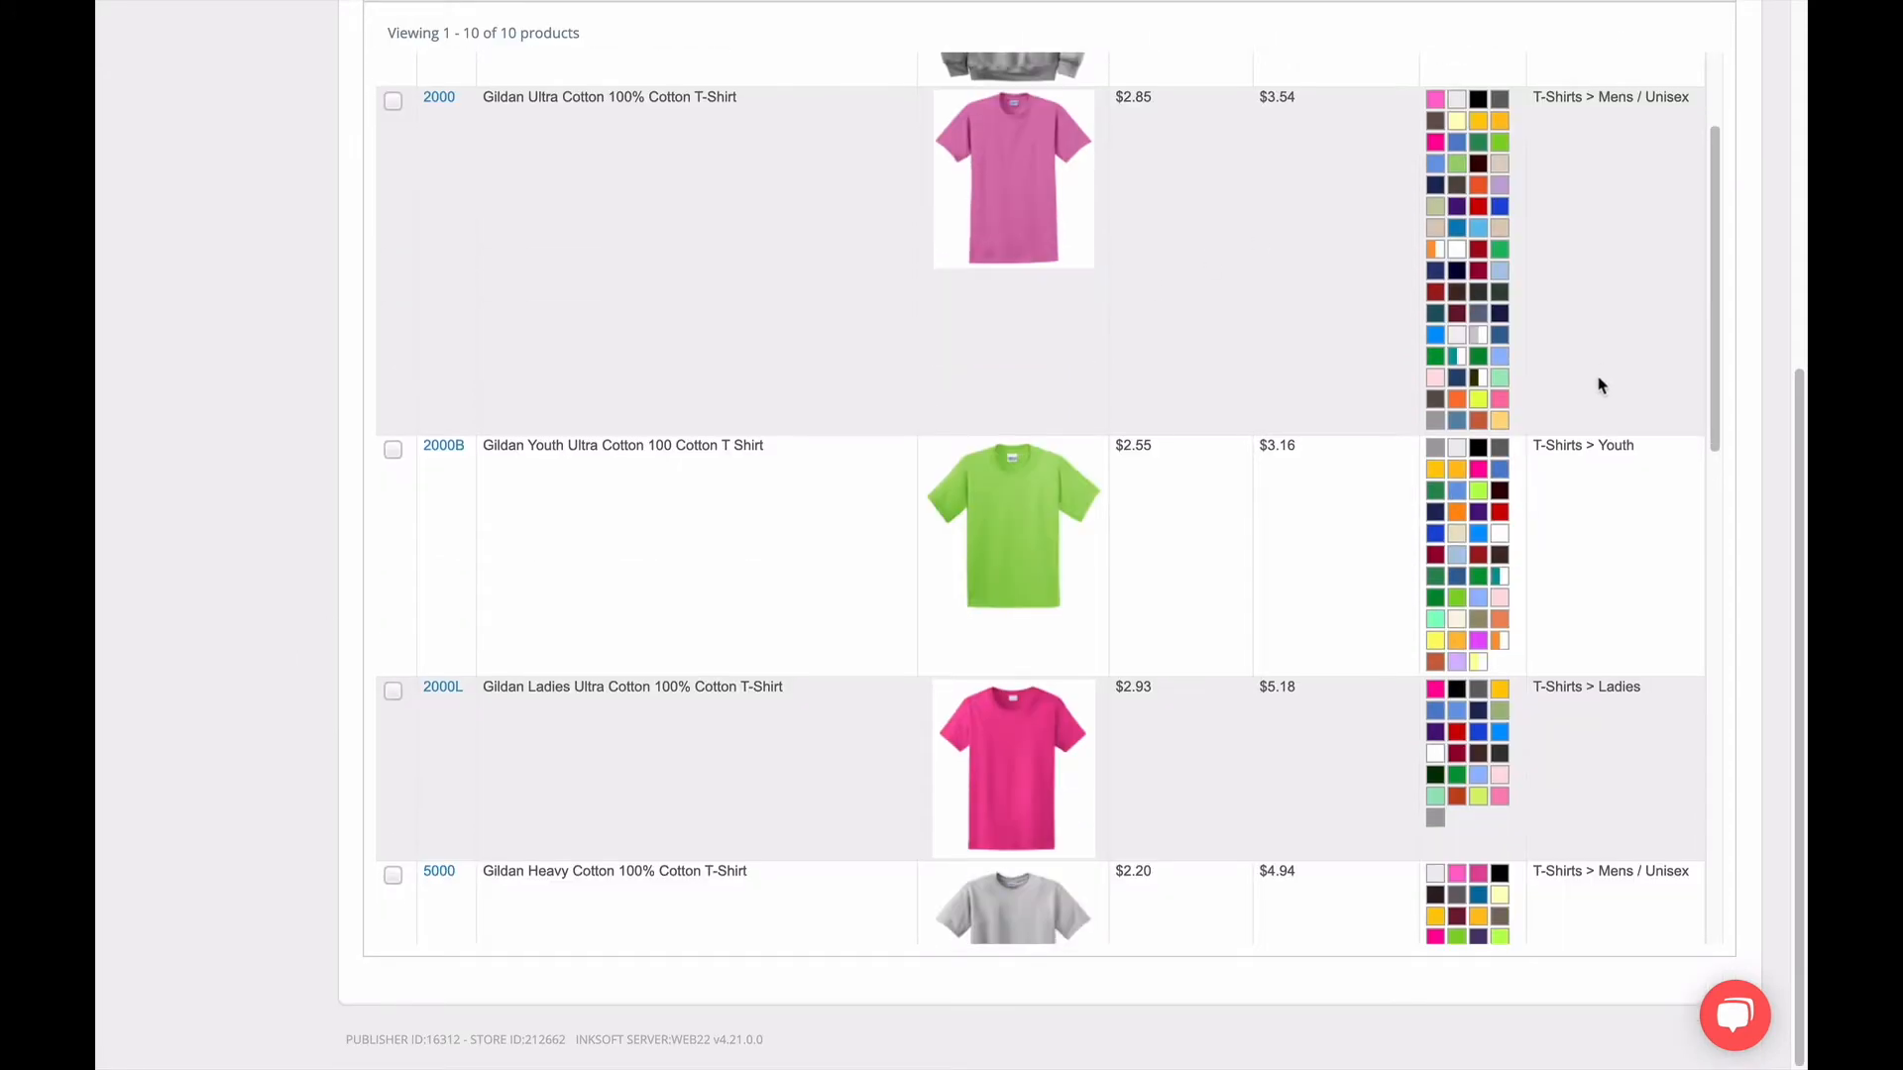
{"action": "scroll", "coordinate": [1601, 540], "scroll_direction": "down", "scroll_amount": 8}
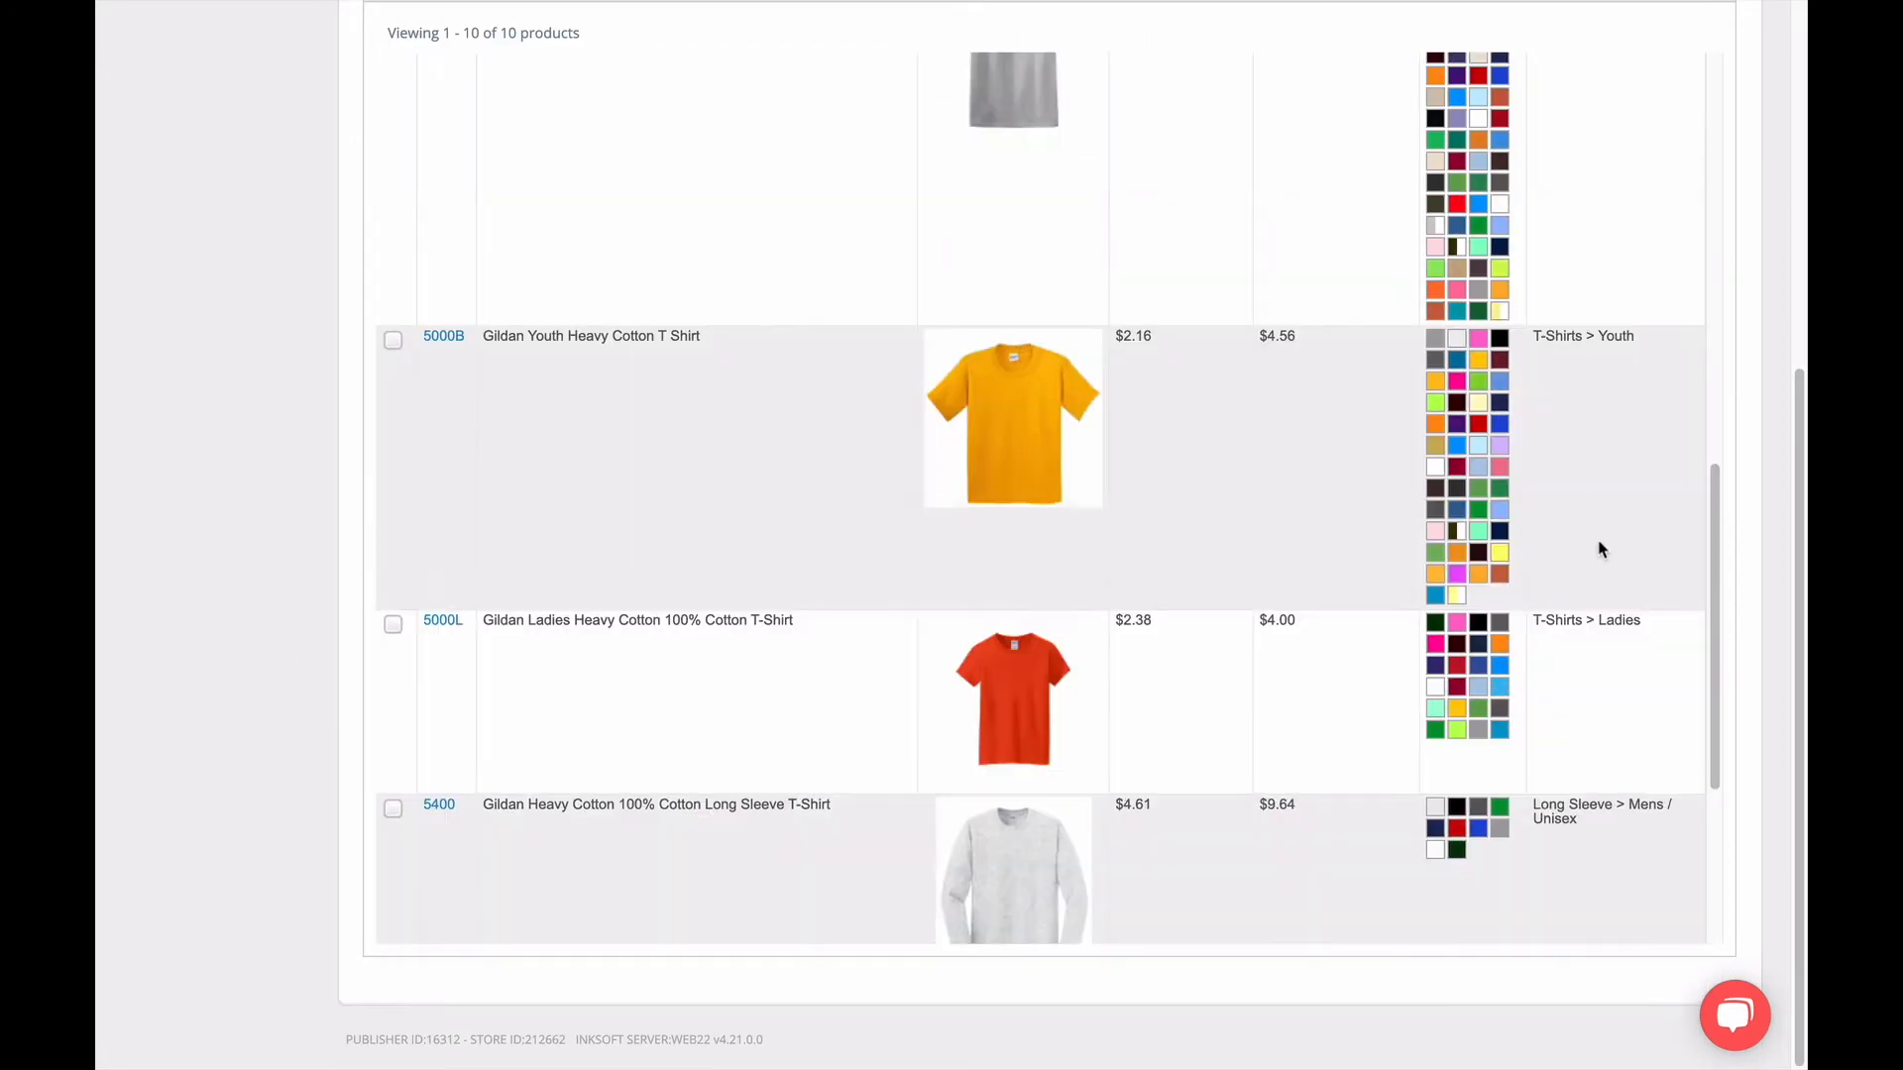
{"action": "scroll", "coordinate": [1596, 634], "scroll_direction": "up", "scroll_amount": 14}
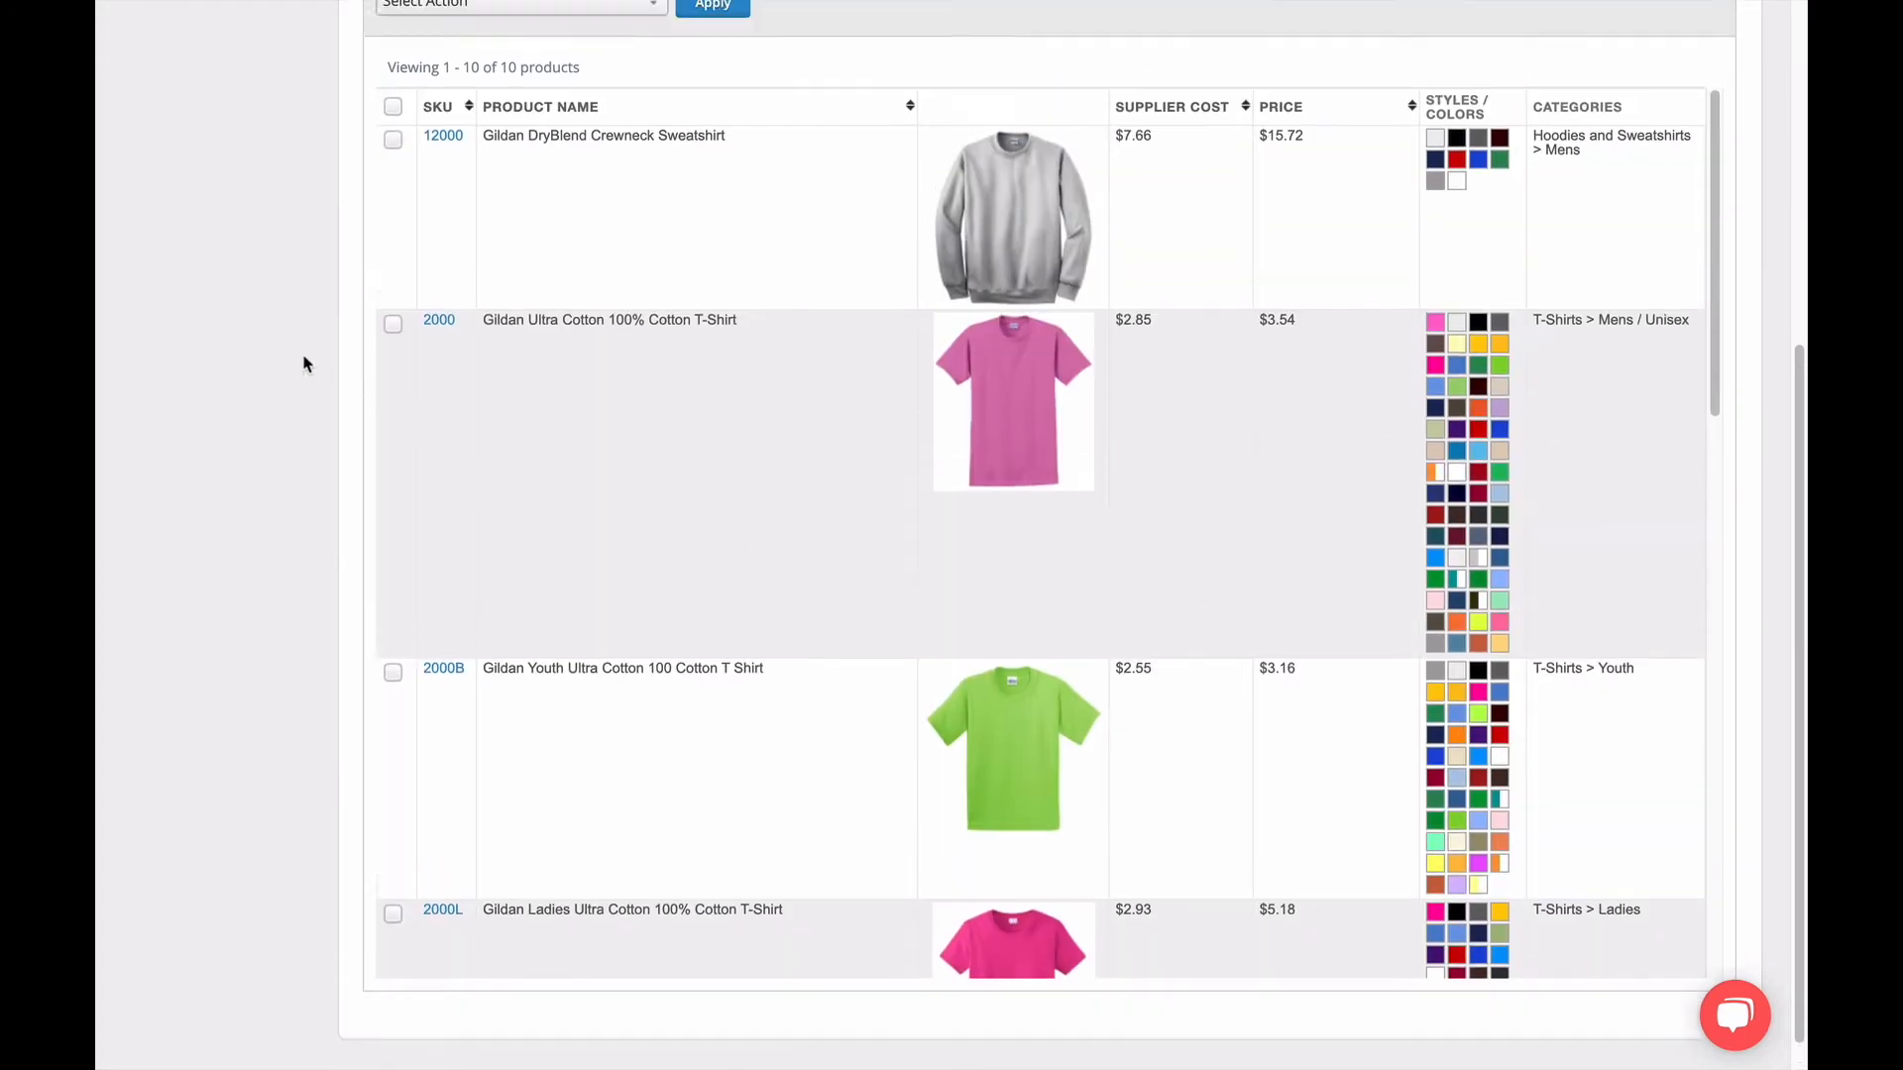
{"action": "scroll", "coordinate": [302, 365], "scroll_direction": "up", "scroll_amount": 5}
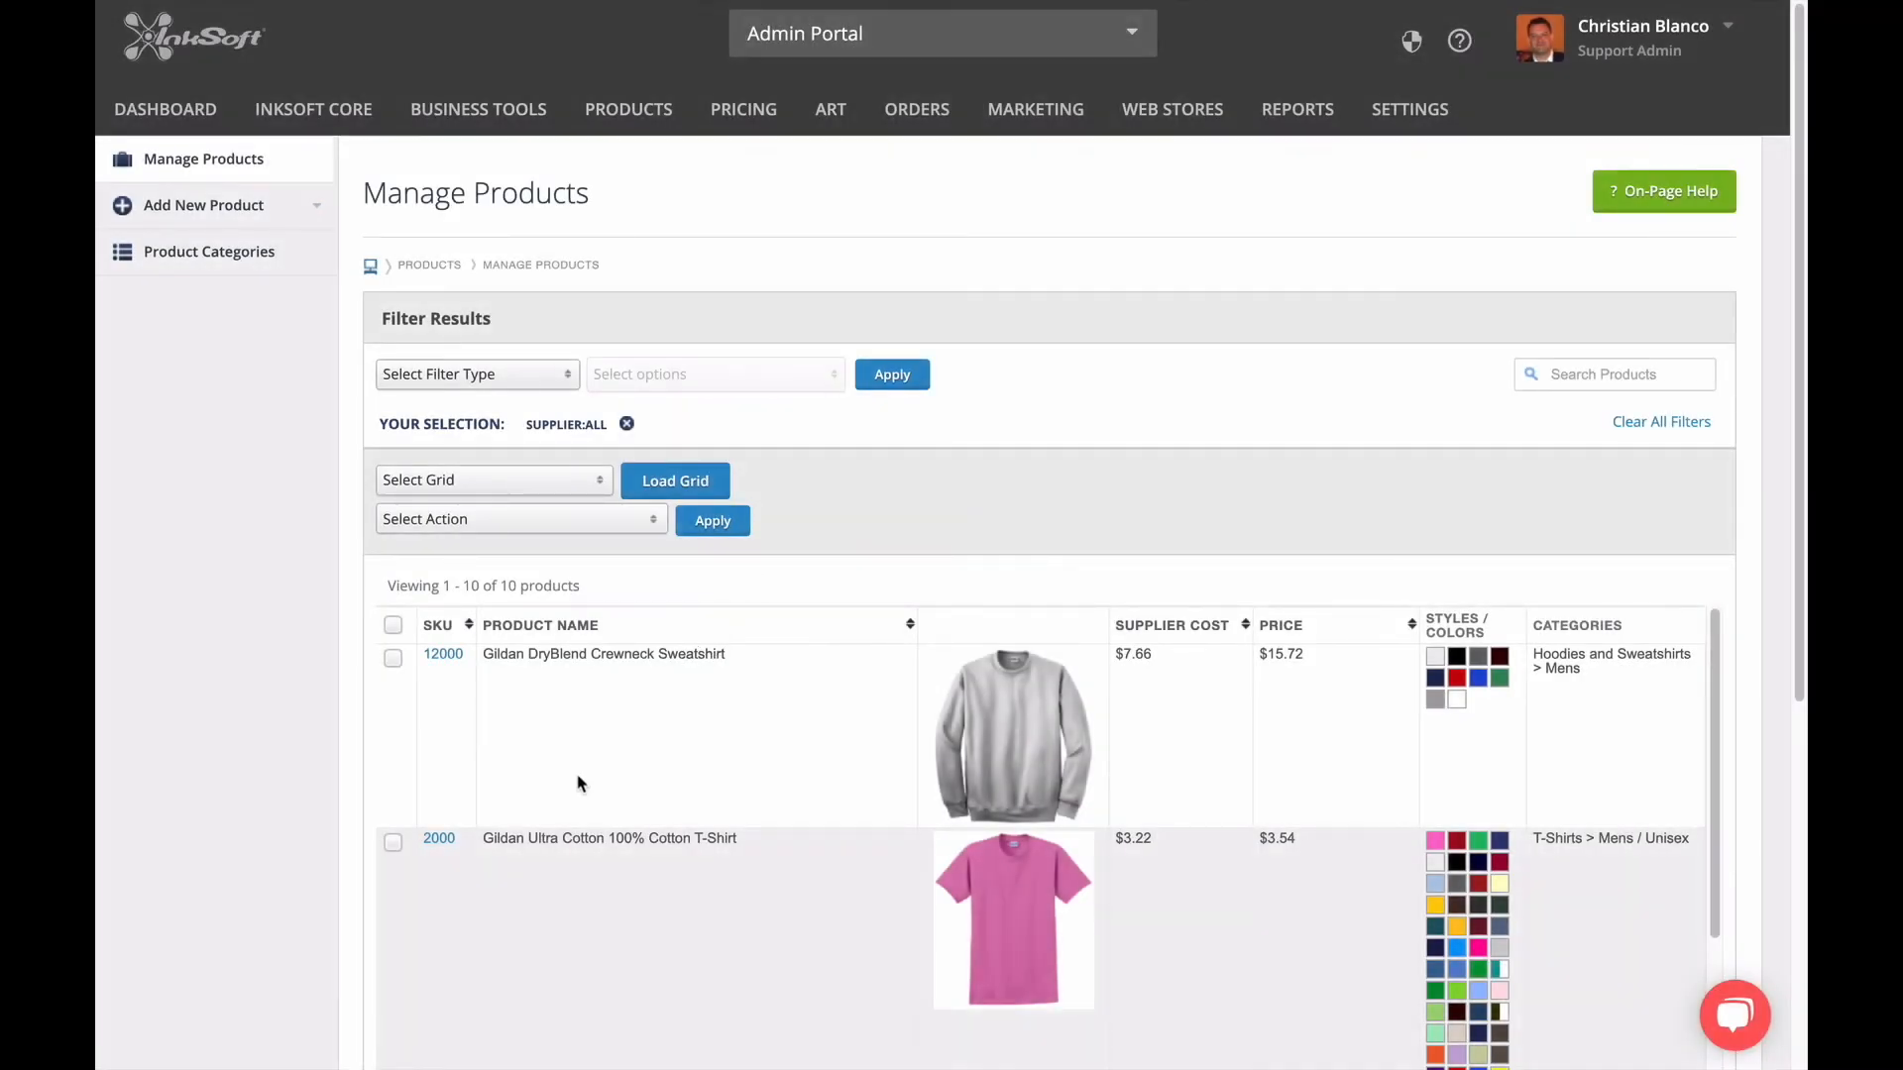
Open the Gildan Ultra Cotton T-Shirt (2000) for editing and examine its name, product description and store search tags.
{"action": "left_click", "coordinate": [442, 843]}
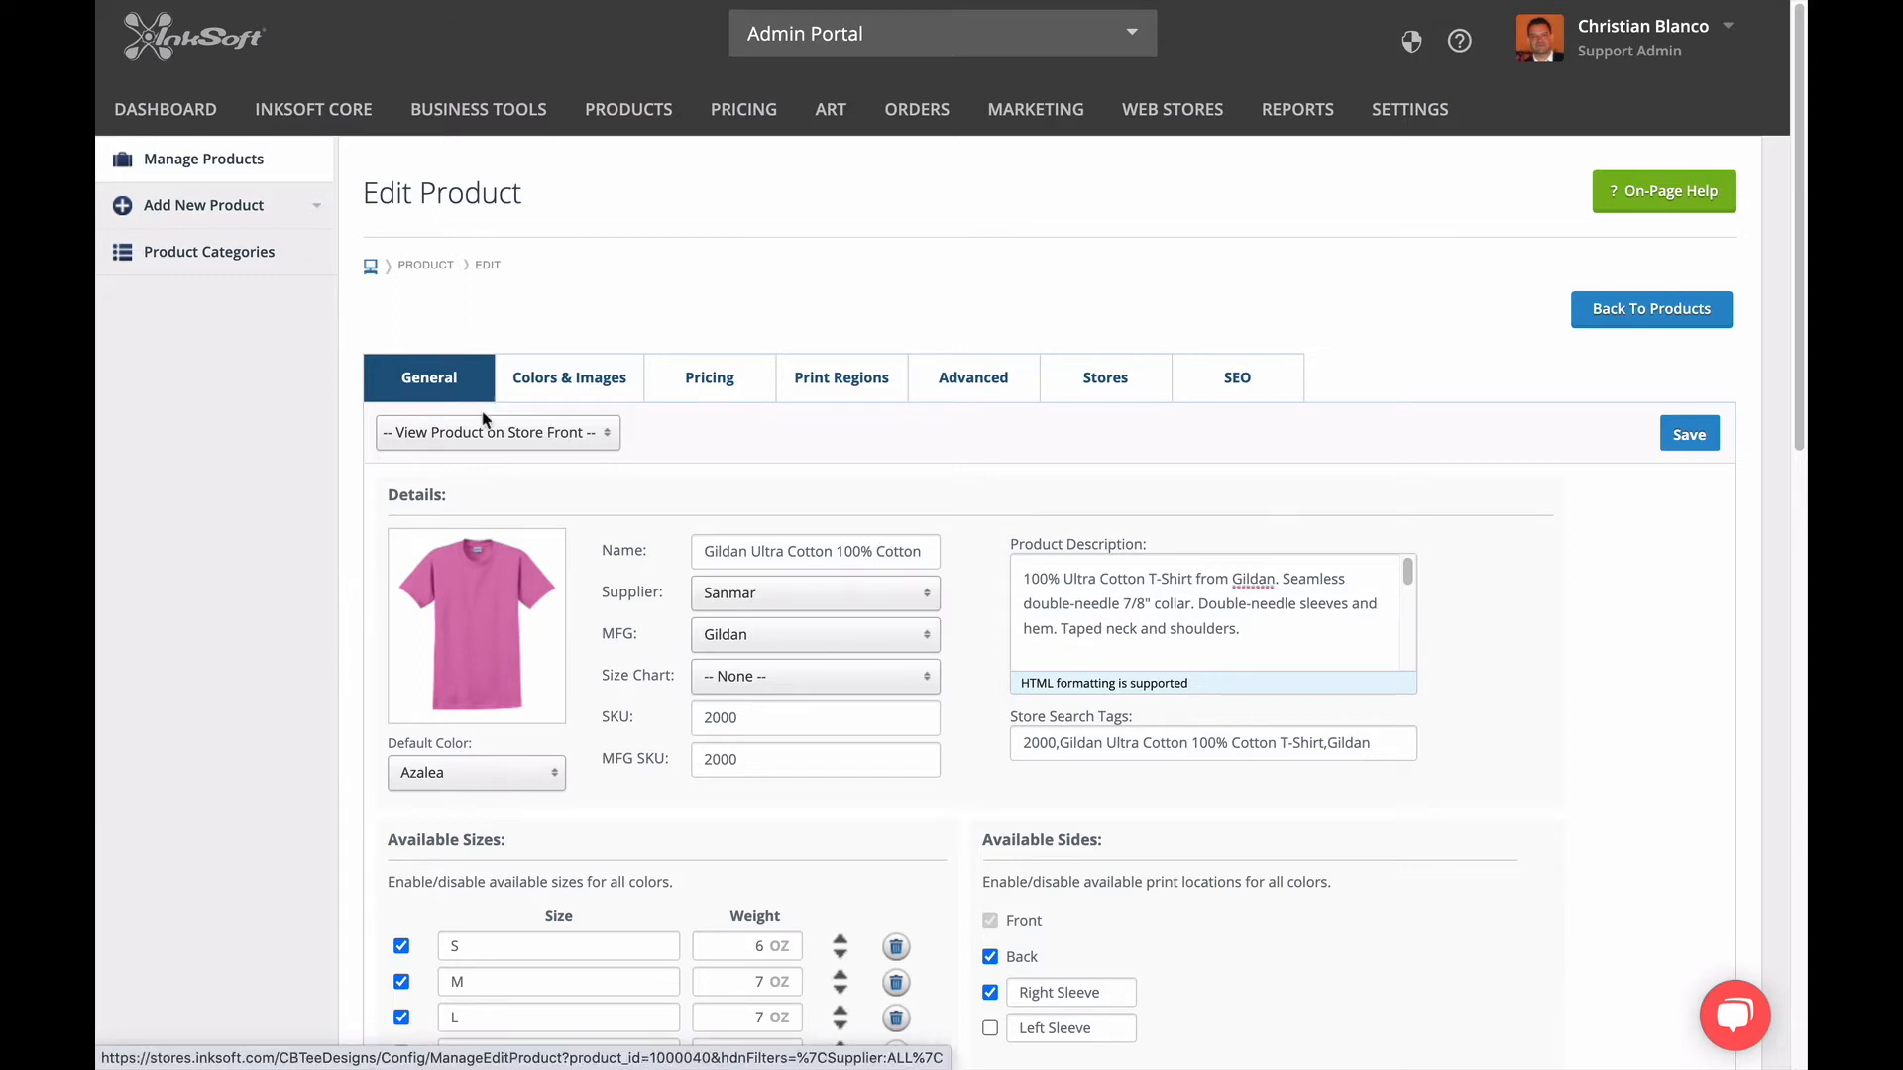
{"action": "scroll", "coordinate": [321, 684], "scroll_direction": "down", "scroll_amount": 5}
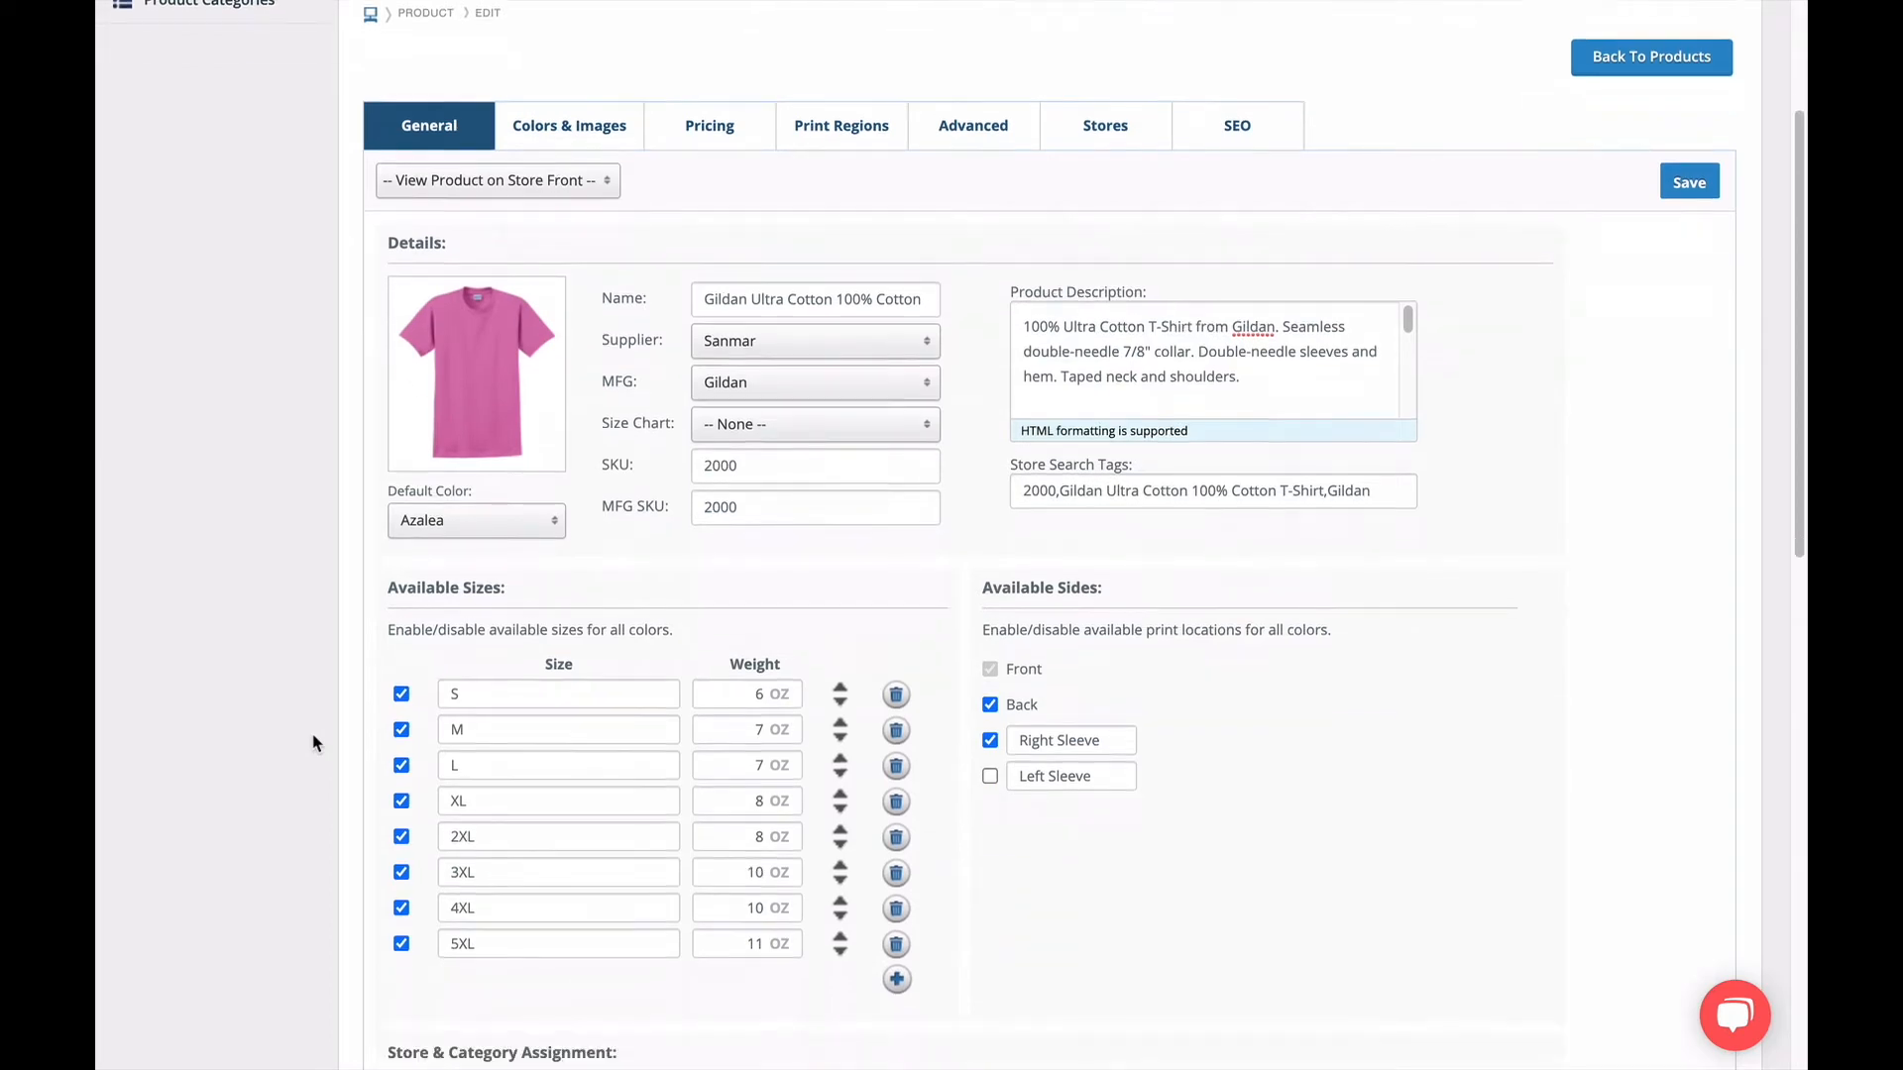
{"action": "scroll", "coordinate": [314, 745], "scroll_direction": "up", "scroll_amount": 5}
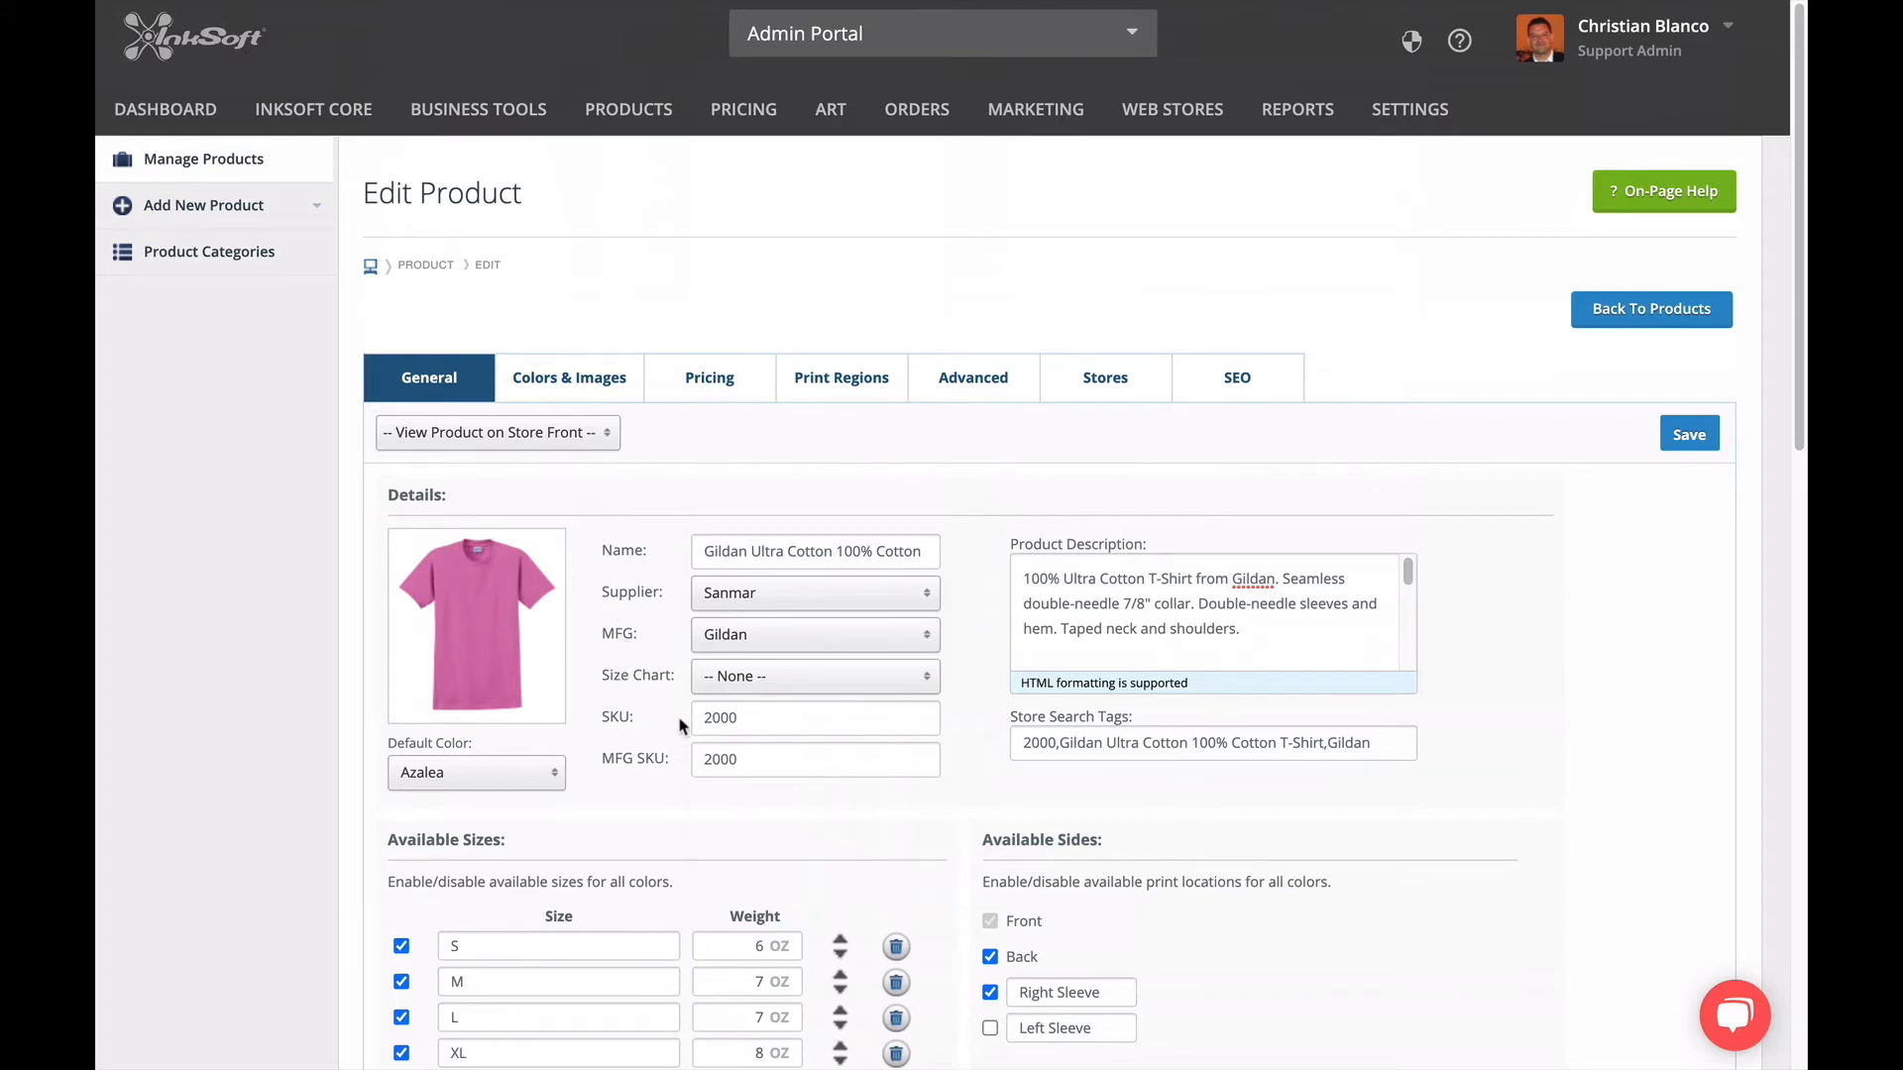
{"action": "left_click_drag", "start_coordinate": [701, 551], "coordinate": [973, 561]}
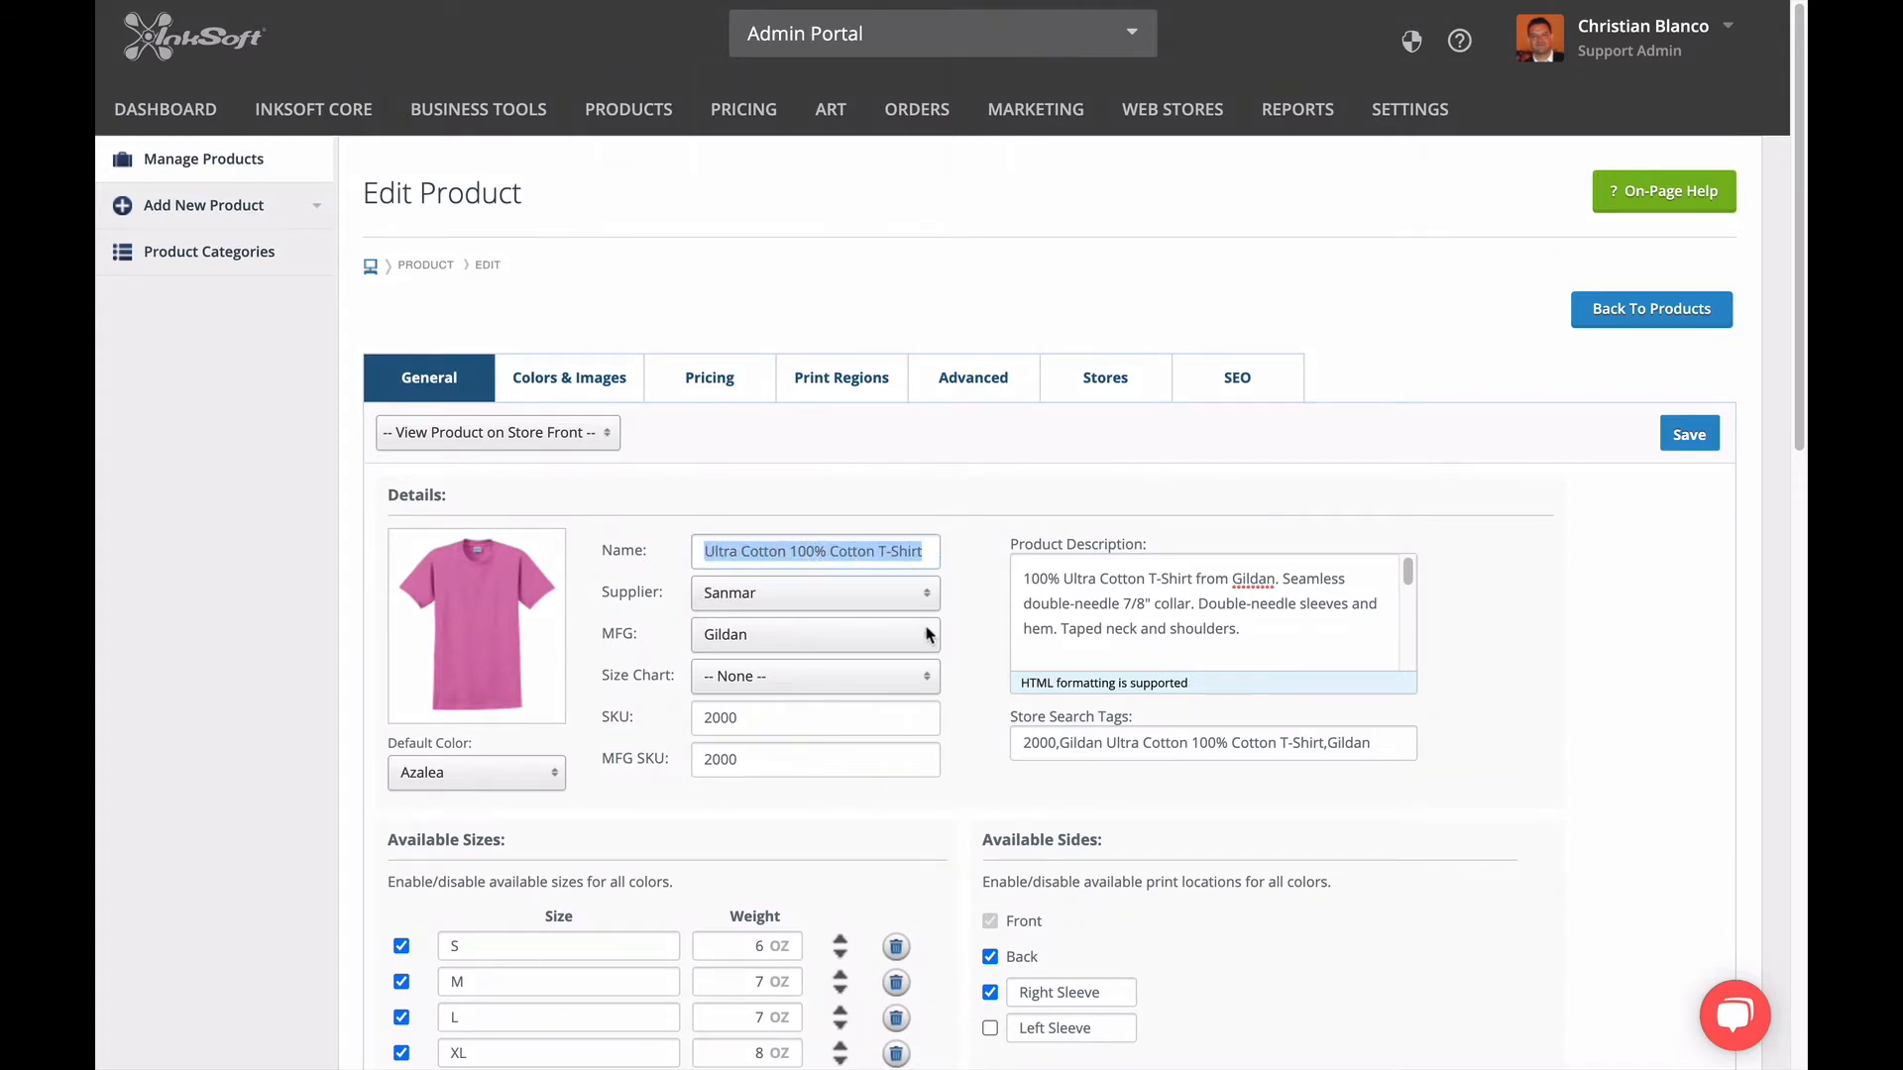
{"action": "left_click", "coordinate": [1023, 578]}
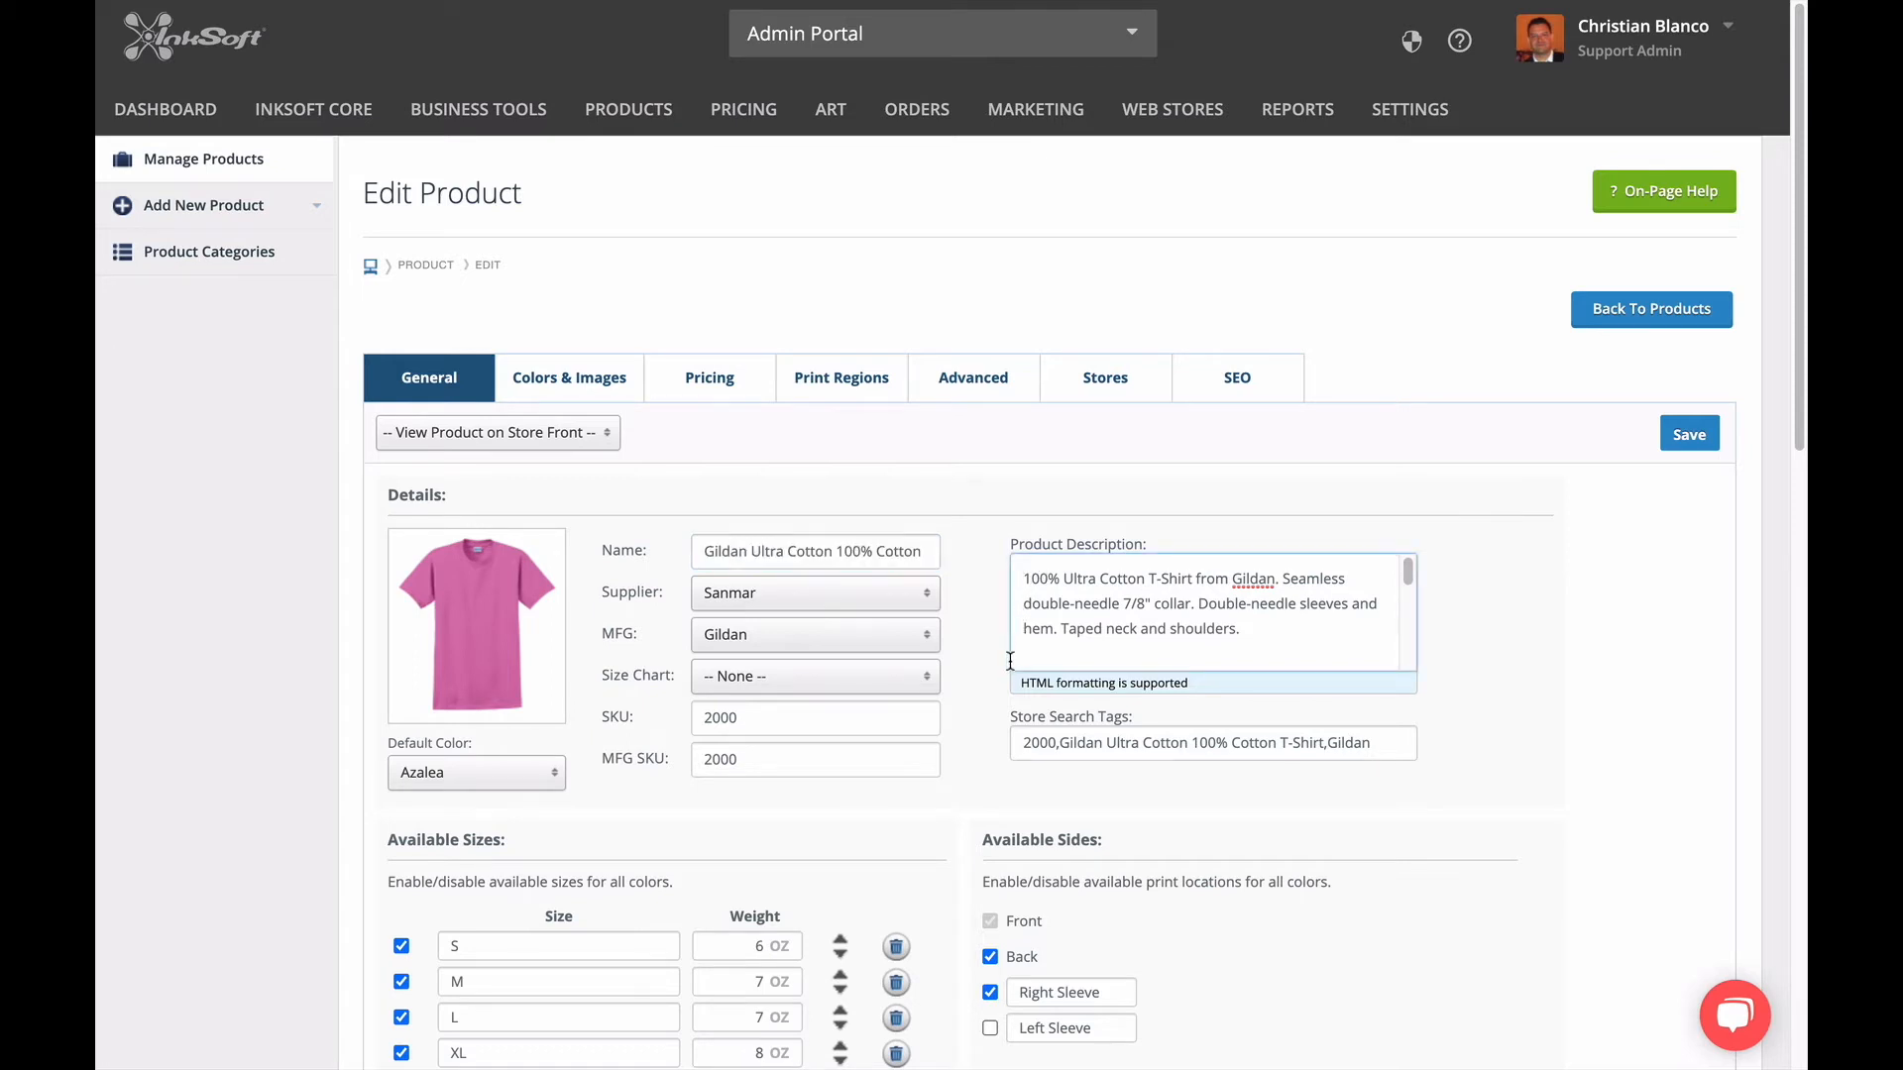
{"action": "left_click_drag", "start_coordinate": [1019, 743], "coordinate": [1424, 749]}
{"action": "left_click", "coordinate": [1505, 775]}
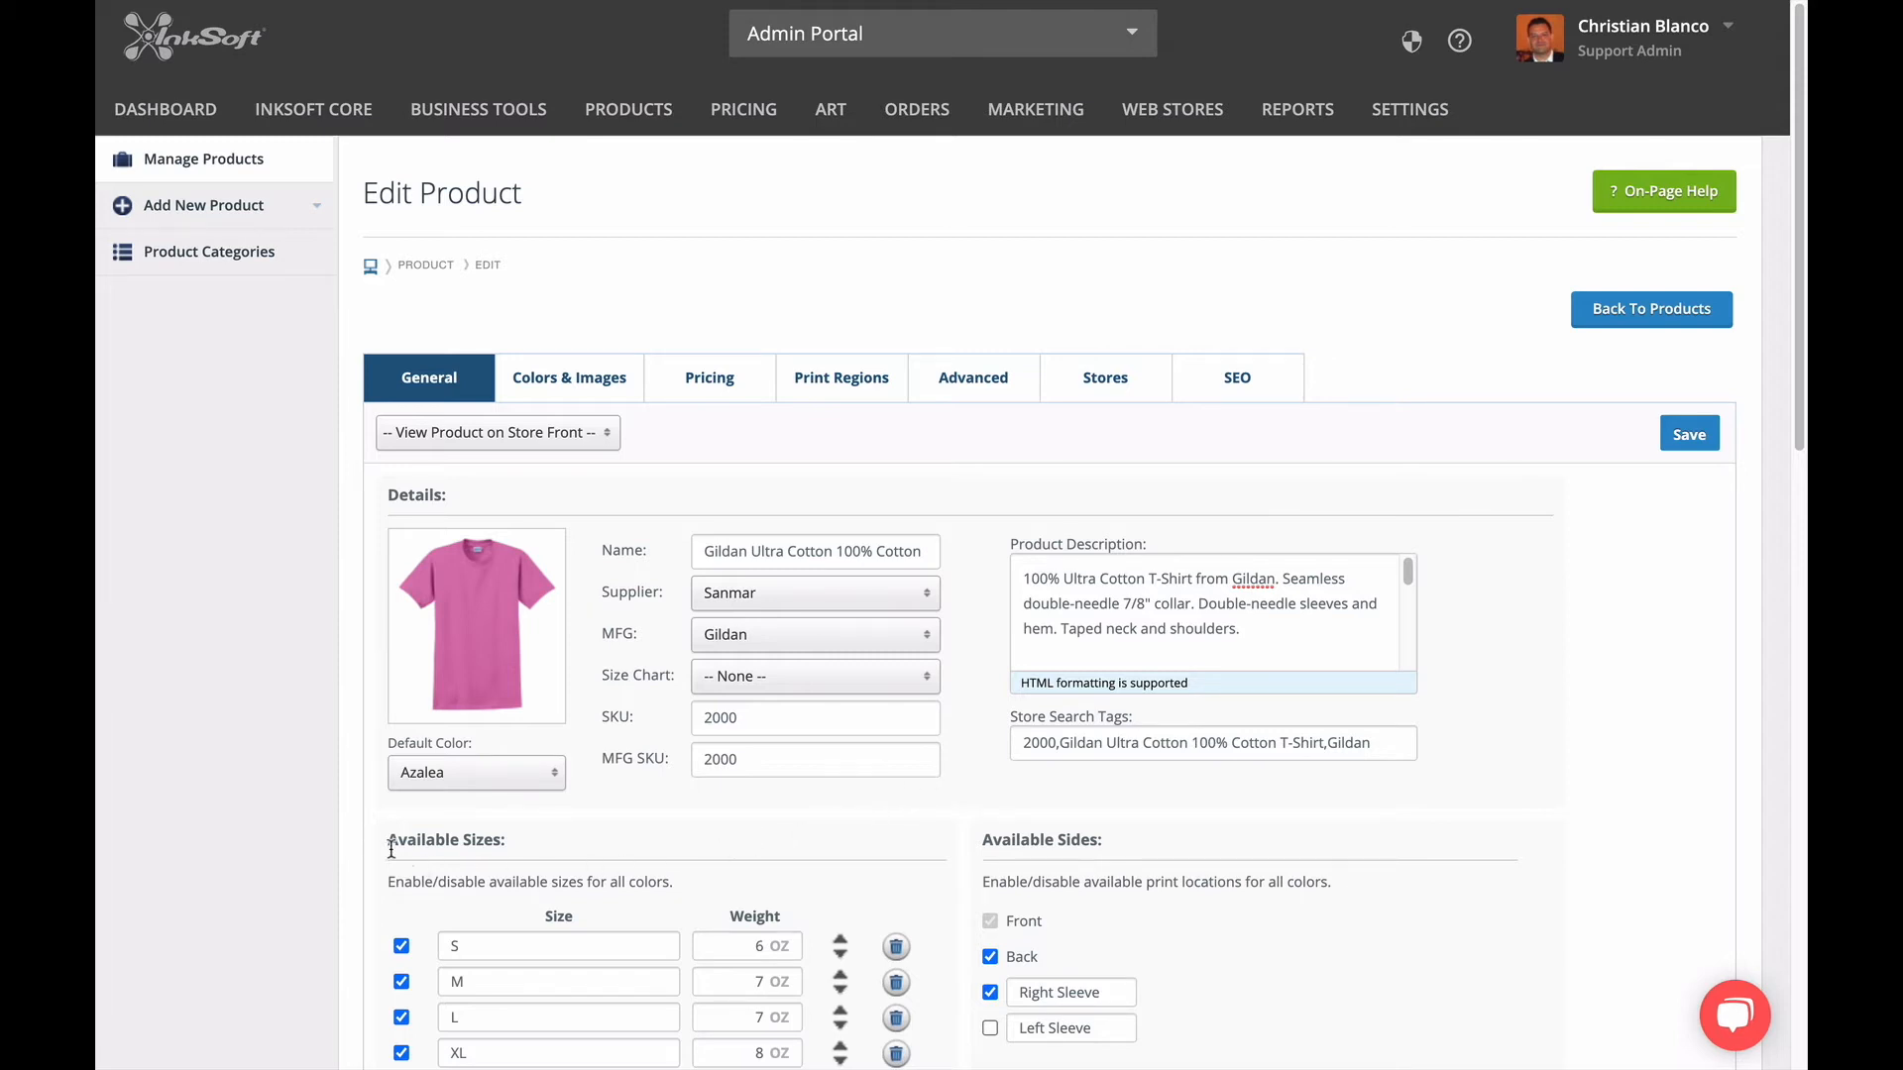
Try disabling the 4XL and 5XL available sizes, re-enable both, and examine the size name and ordering controls.
{"action": "scroll", "coordinate": [400, 892], "scroll_direction": "down", "scroll_amount": 1}
{"action": "scroll", "coordinate": [394, 891], "scroll_direction": "down", "scroll_amount": 5}
{"action": "scroll", "coordinate": [396, 897], "scroll_direction": "down", "scroll_amount": 1}
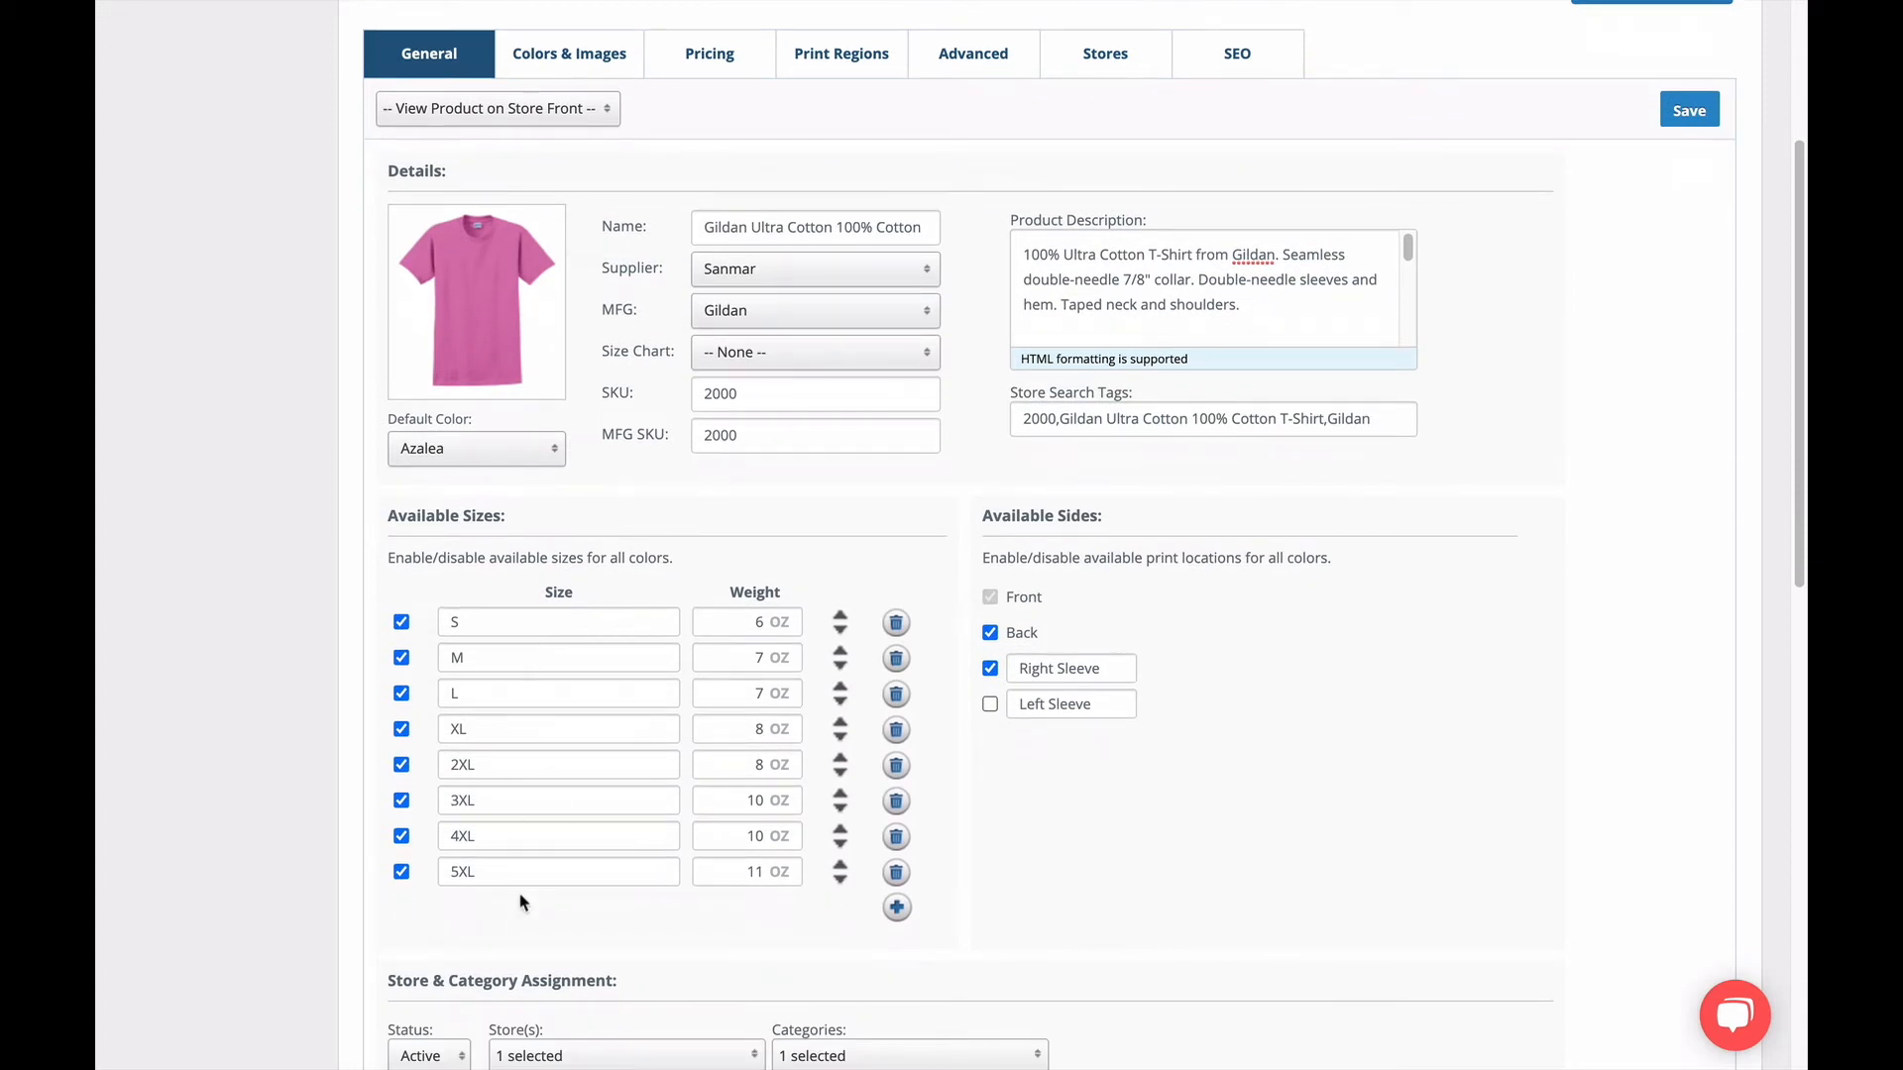
{"action": "left_click", "coordinate": [401, 837]}
{"action": "left_click", "coordinate": [402, 871]}
{"action": "left_click", "coordinate": [401, 872]}
{"action": "left_click", "coordinate": [401, 837]}
{"action": "double_click", "coordinate": [504, 840]}
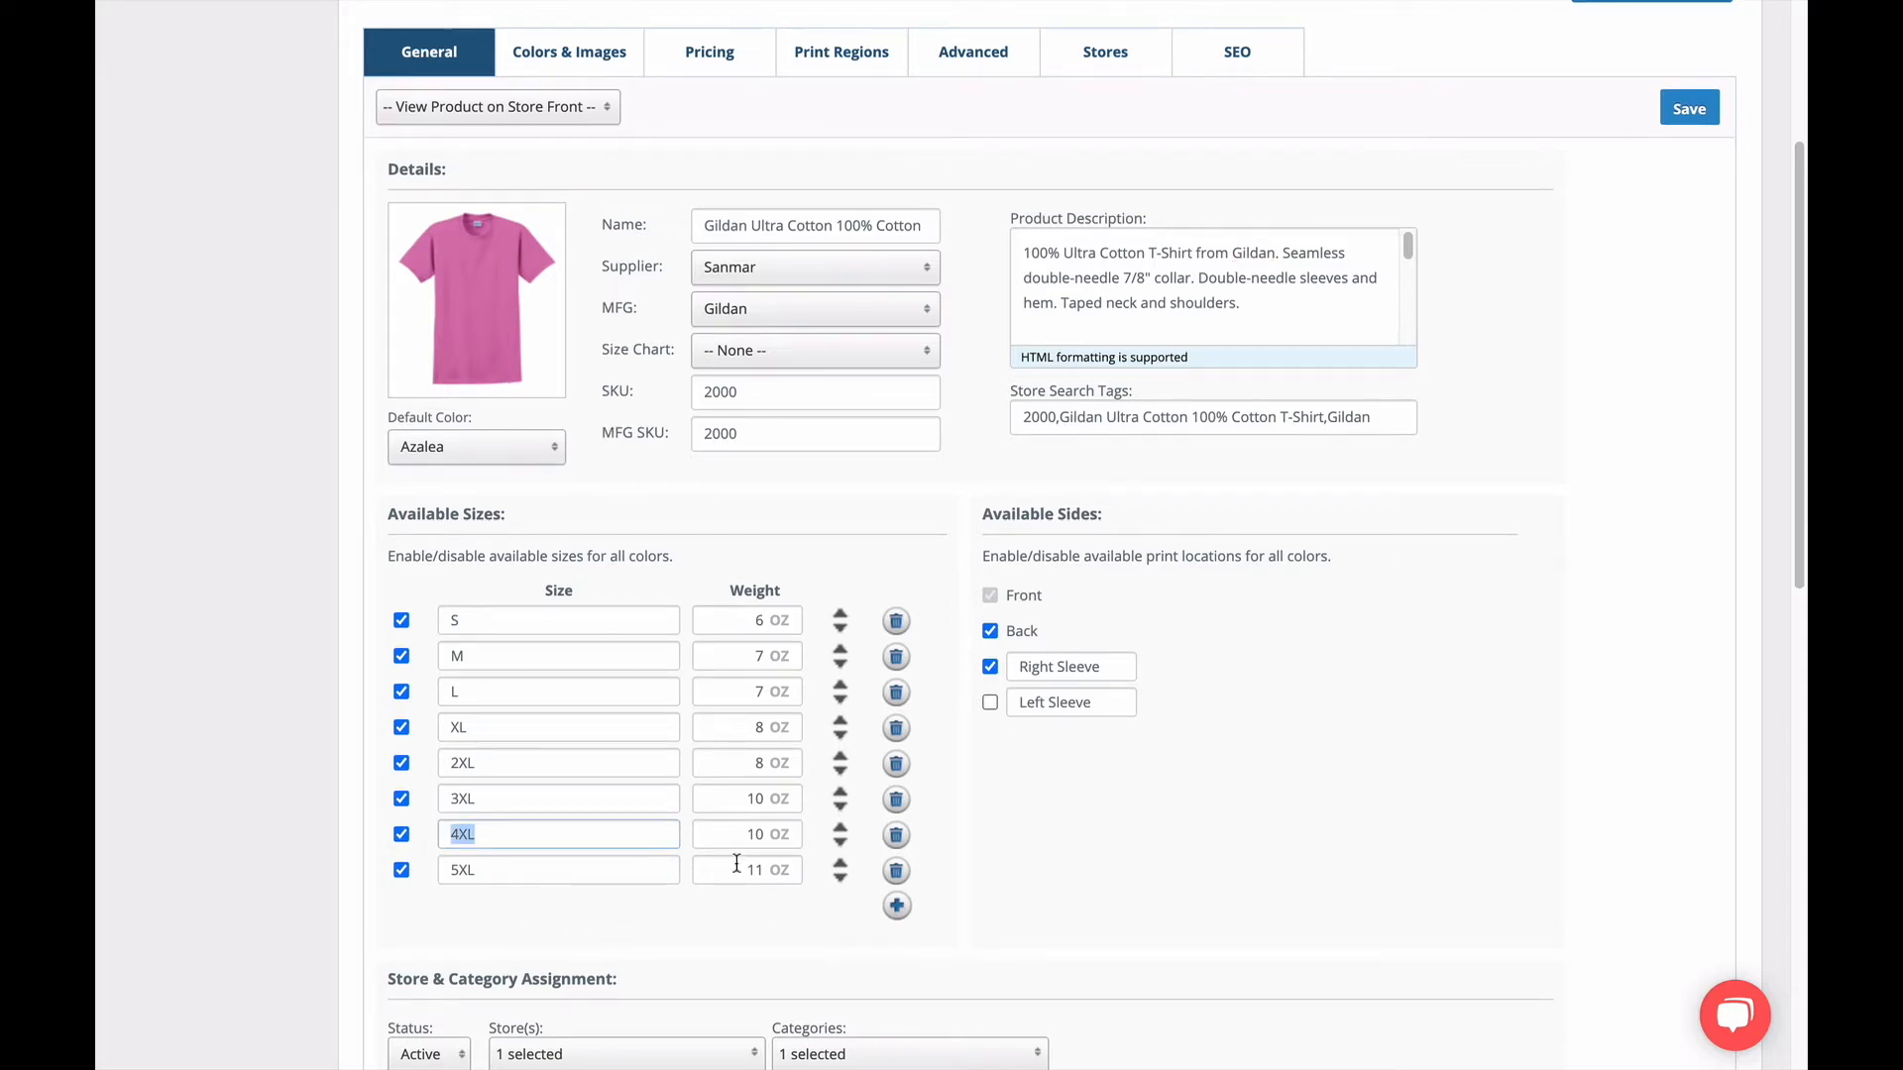
{"action": "left_click", "coordinate": [845, 801]}
Try disabling the Right Sleeve print location, re-enable it, and examine the sleeve location names.
{"action": "left_click", "coordinate": [990, 670]}
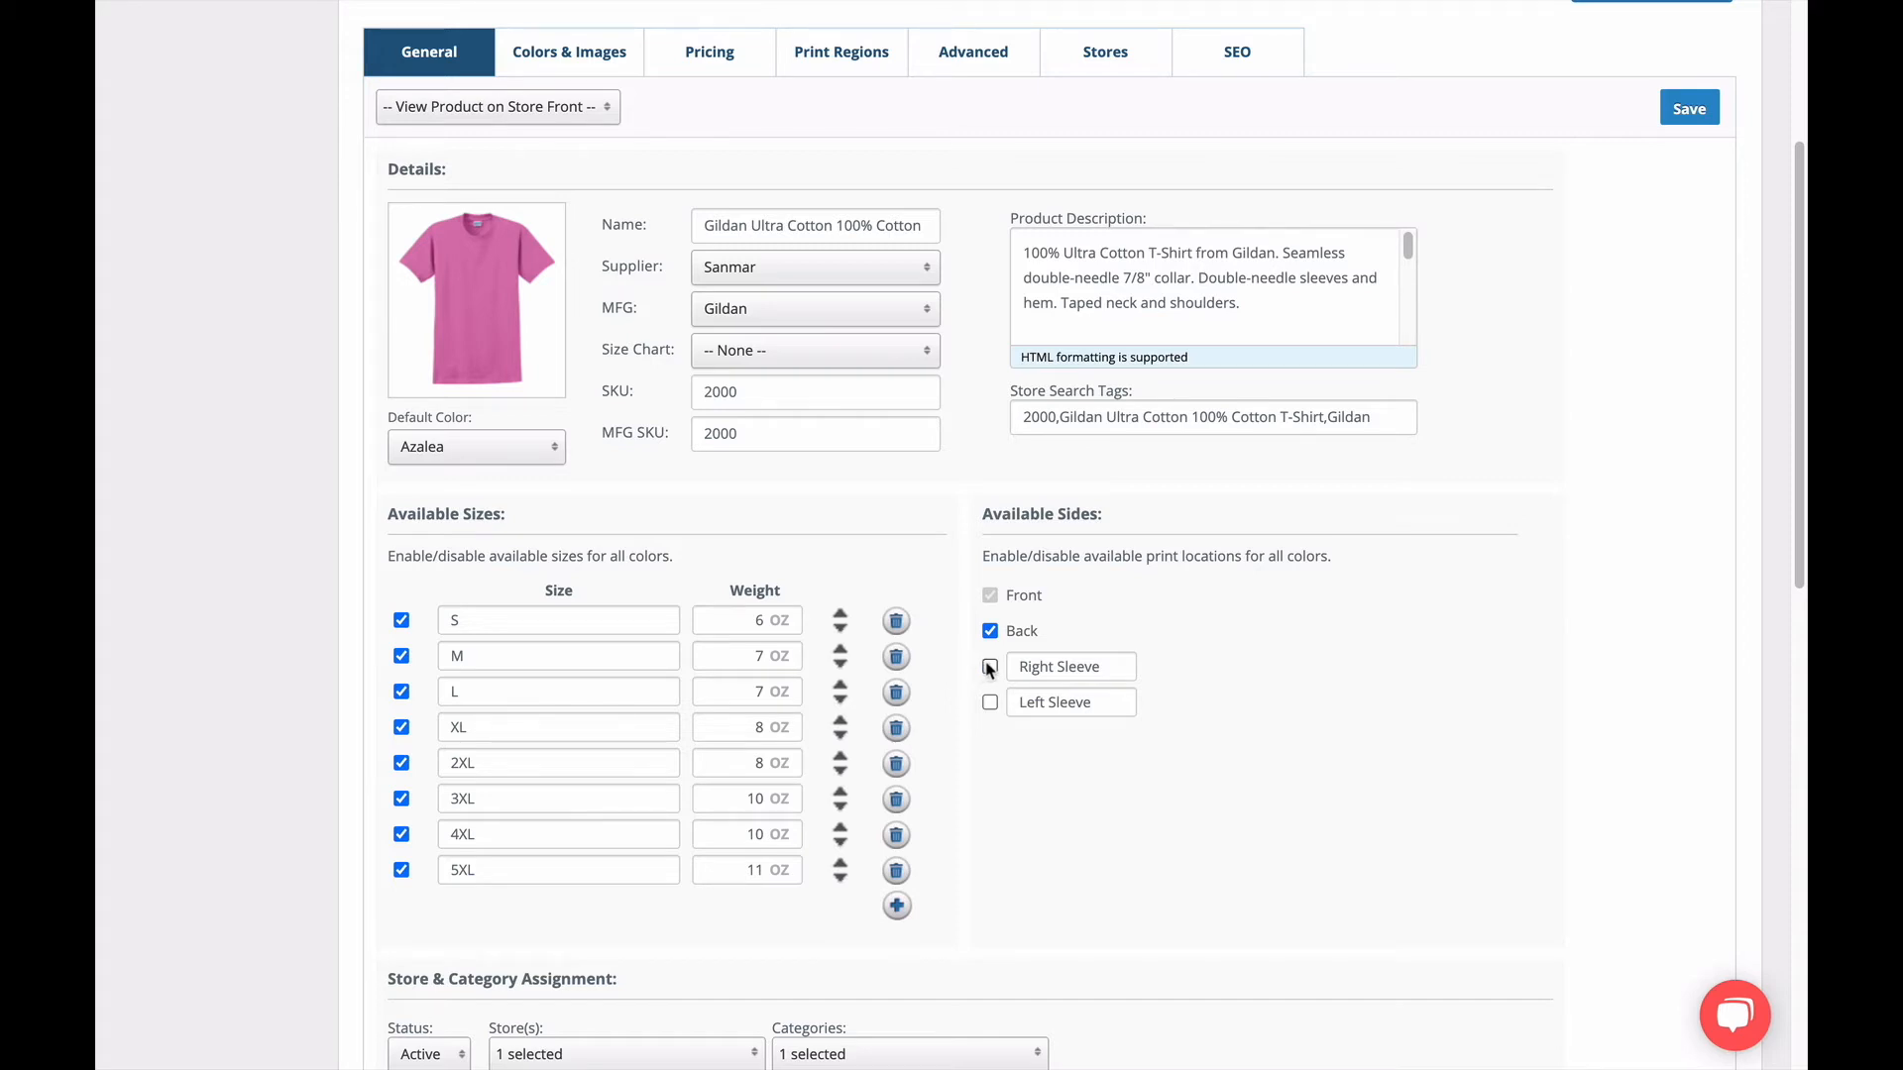
{"action": "left_click", "coordinate": [991, 667]}
{"action": "left_click_drag", "start_coordinate": [1112, 668], "coordinate": [961, 668]}
{"action": "left_click_drag", "start_coordinate": [1096, 712], "coordinate": [978, 735]}
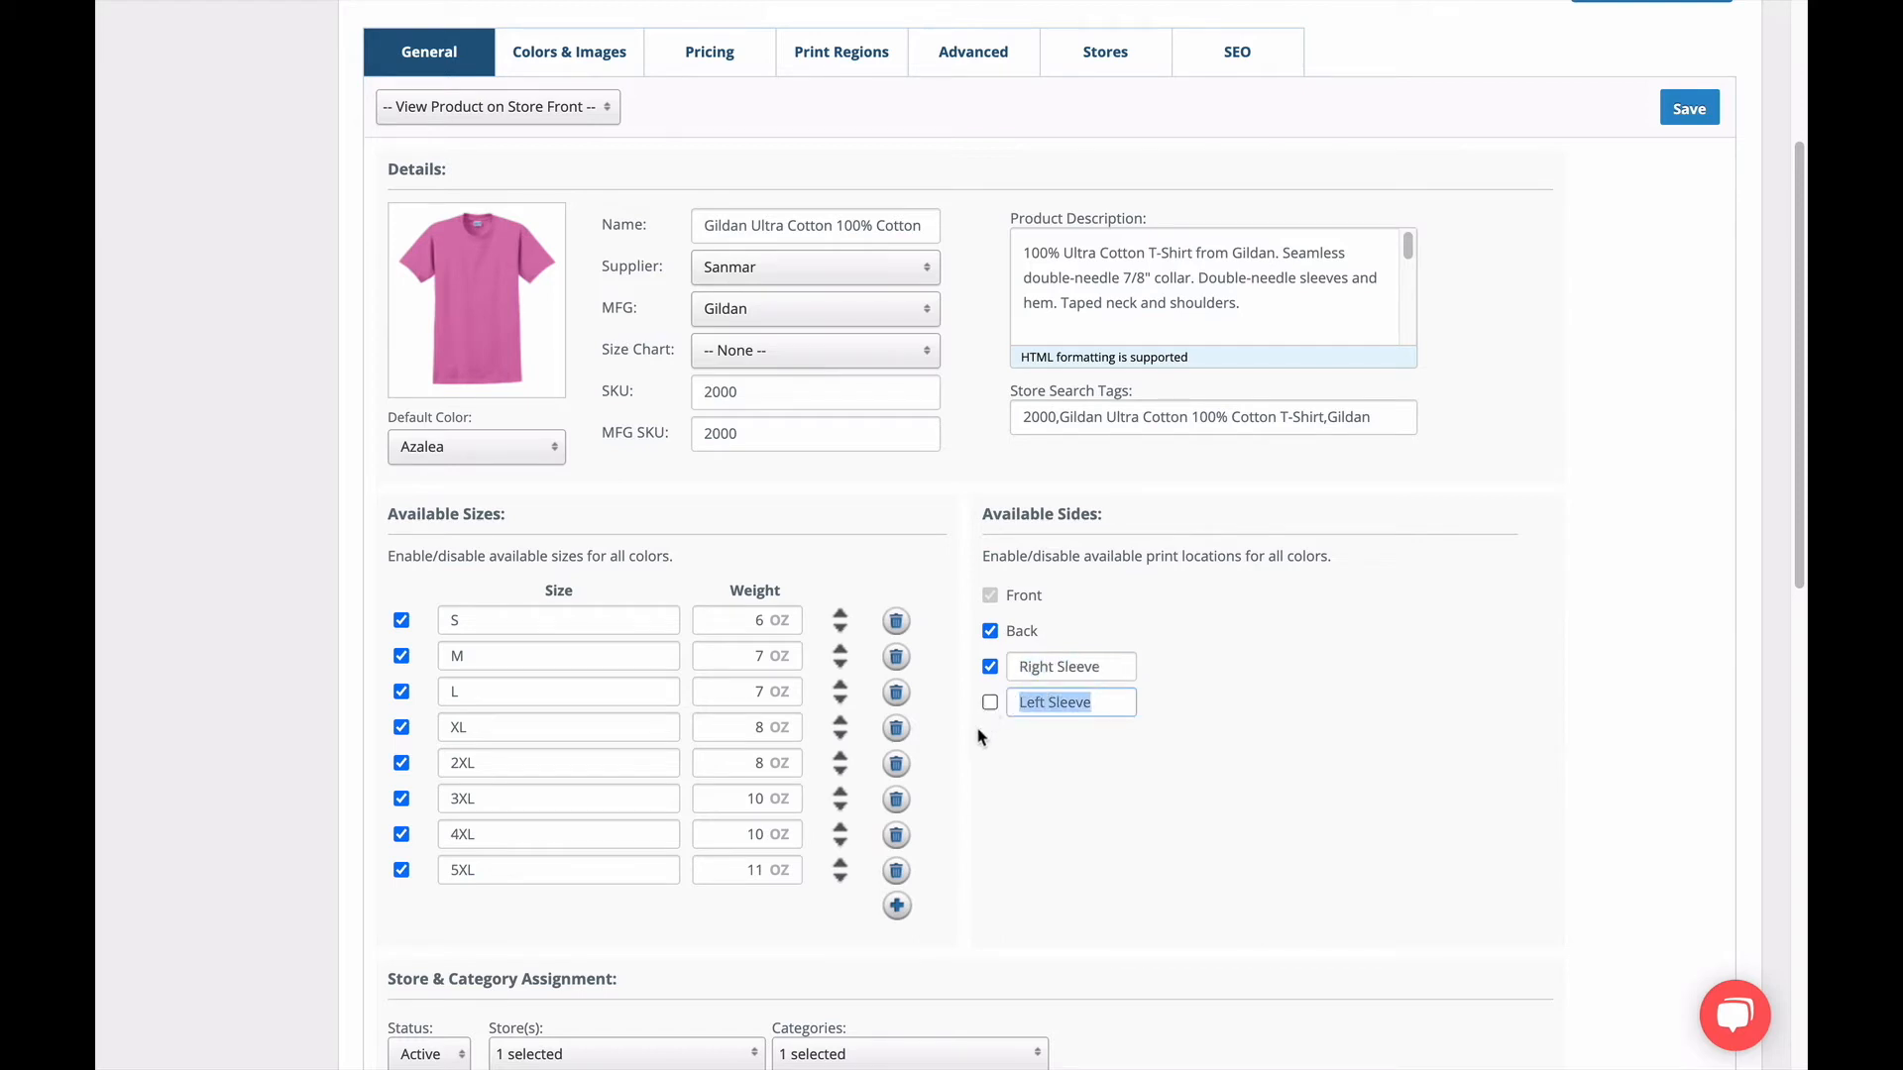
{"action": "left_click", "coordinate": [961, 669]}
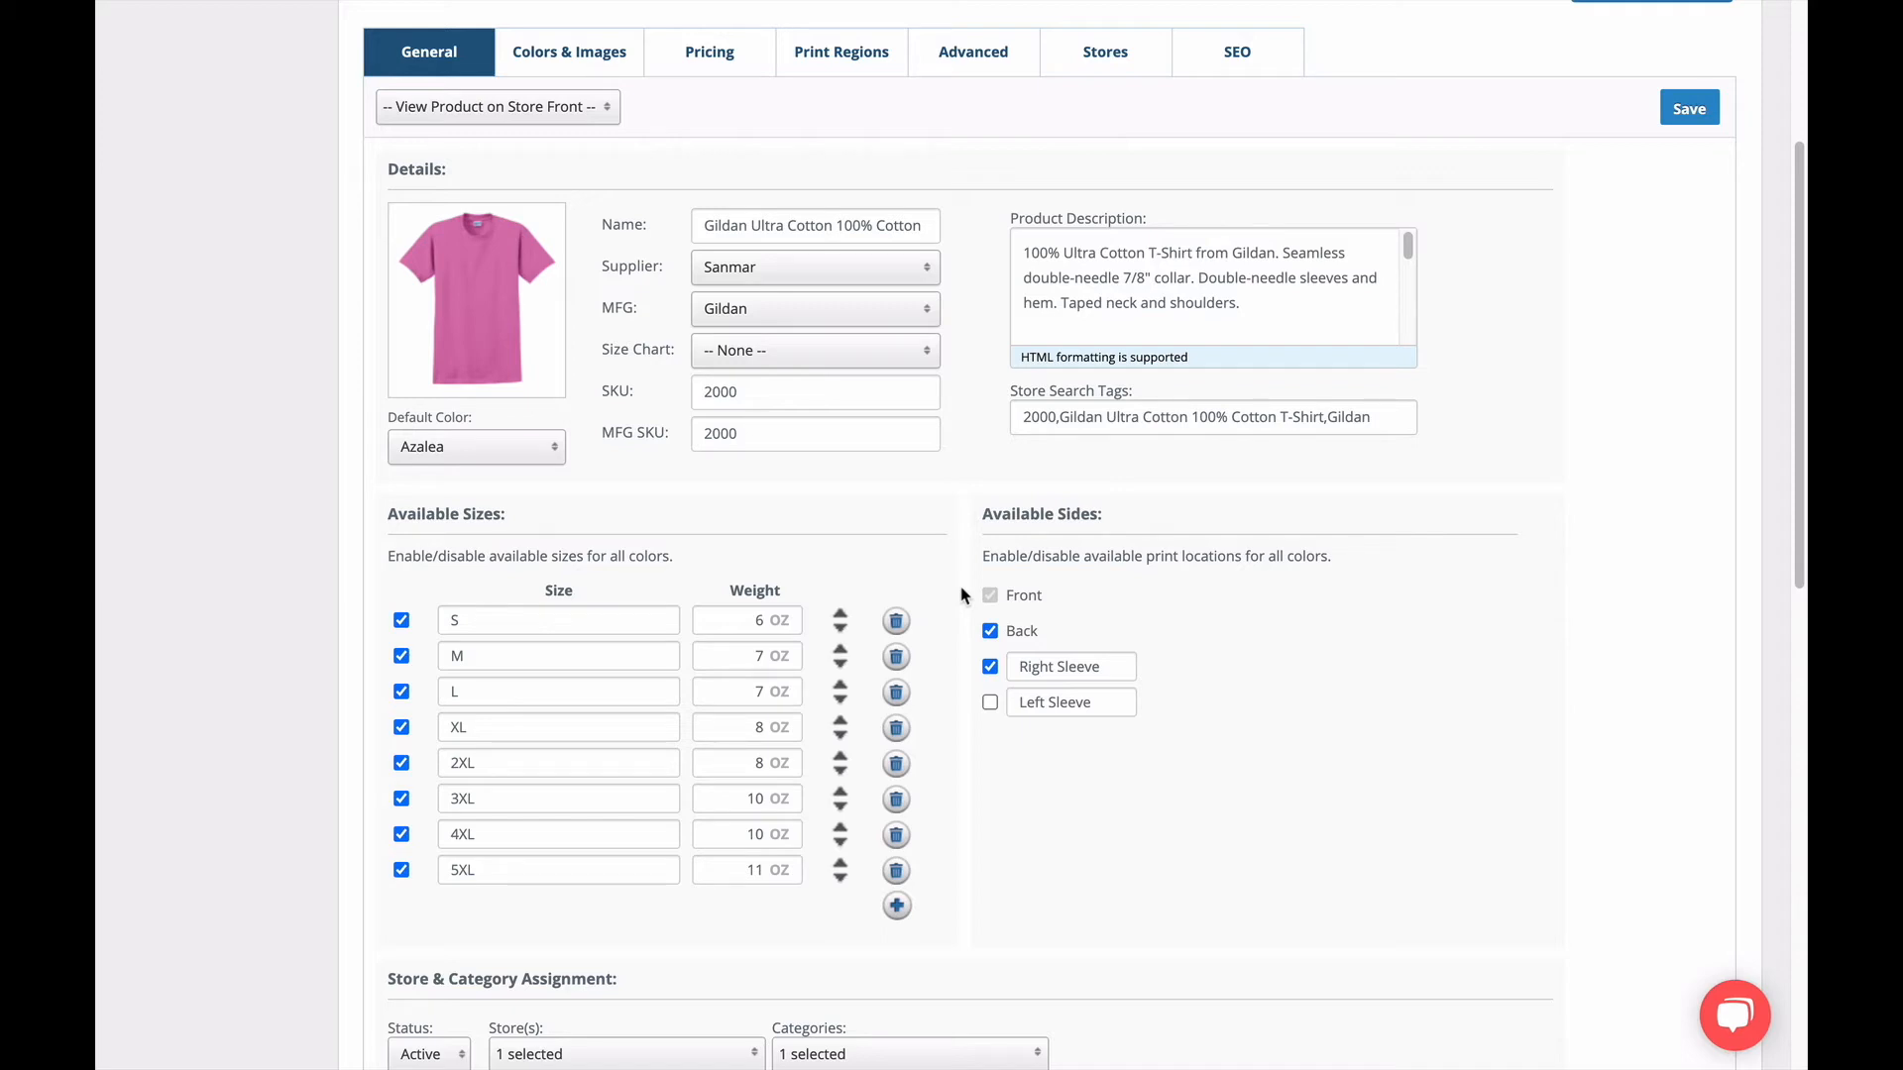
Look over the product's category choices and remove the product from the CB Tee Designs store.
{"action": "scroll", "coordinate": [287, 864], "scroll_direction": "down", "scroll_amount": 5}
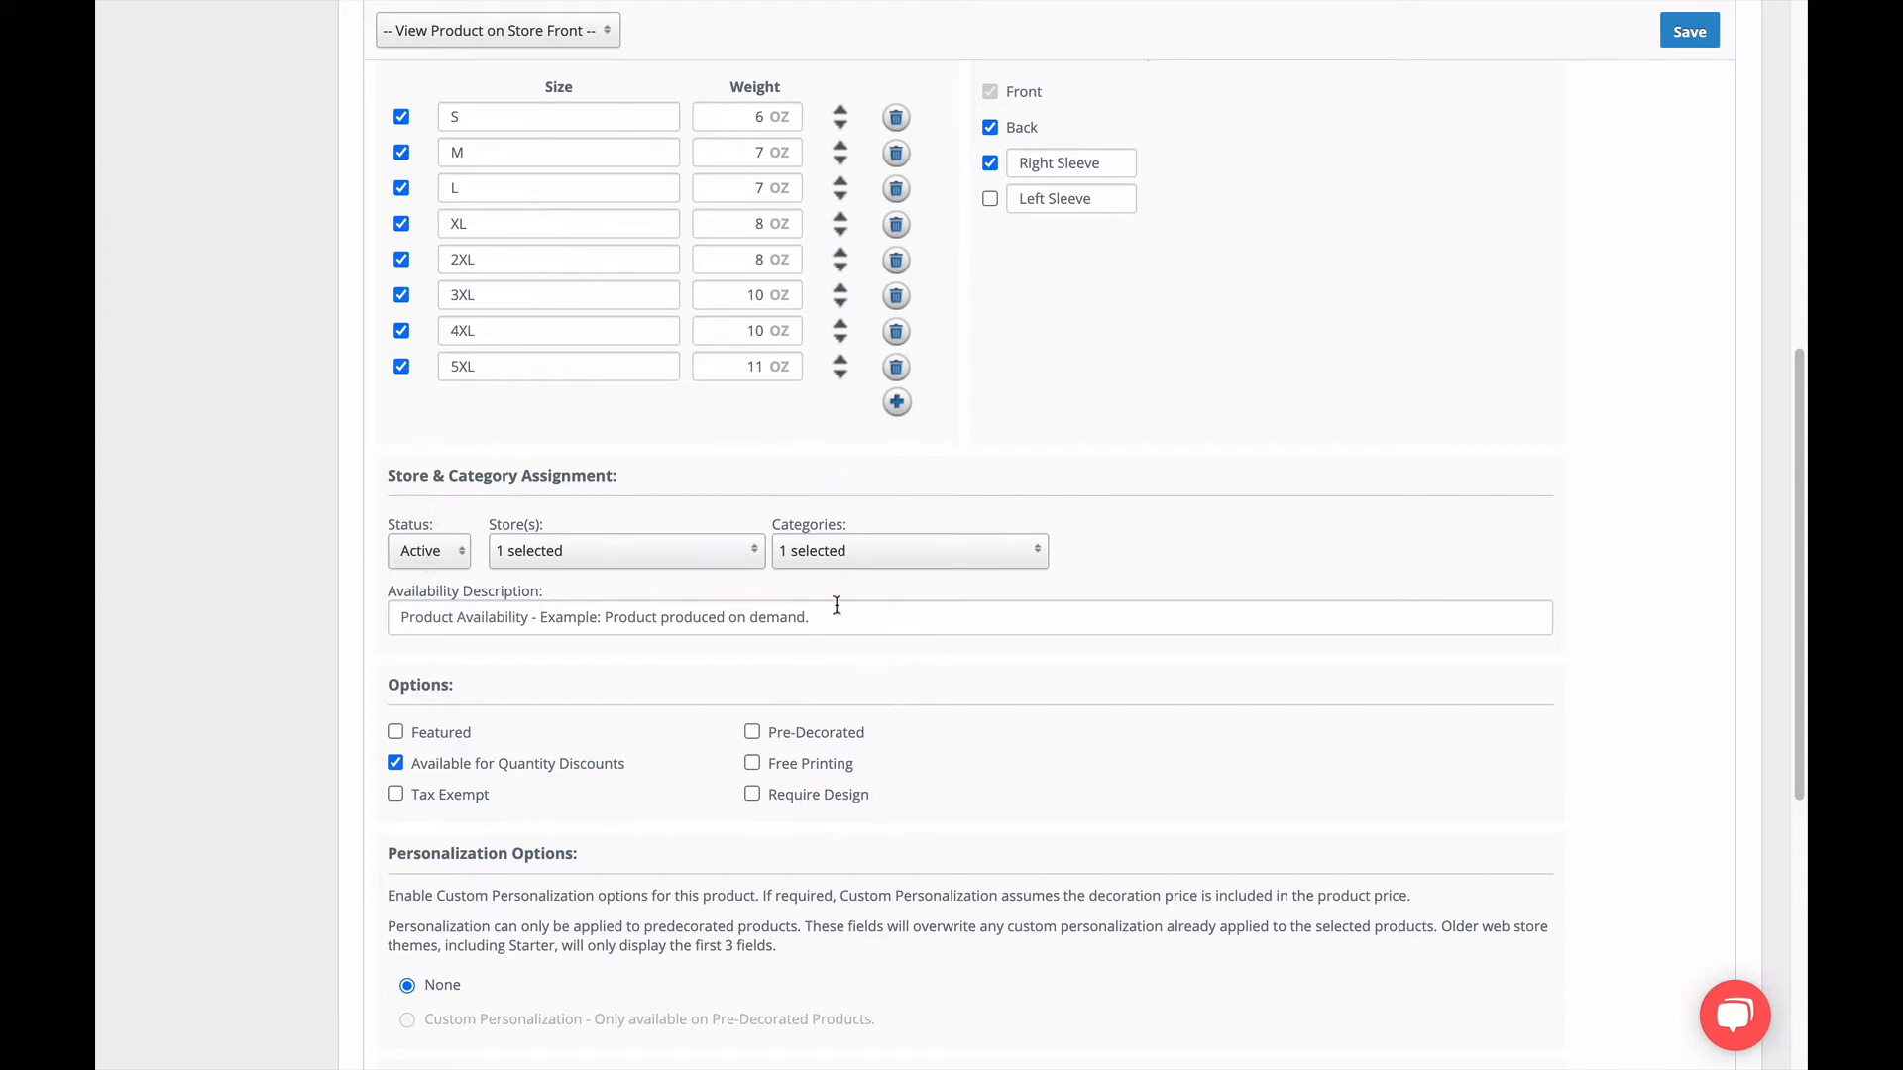
{"action": "left_click", "coordinate": [885, 563]}
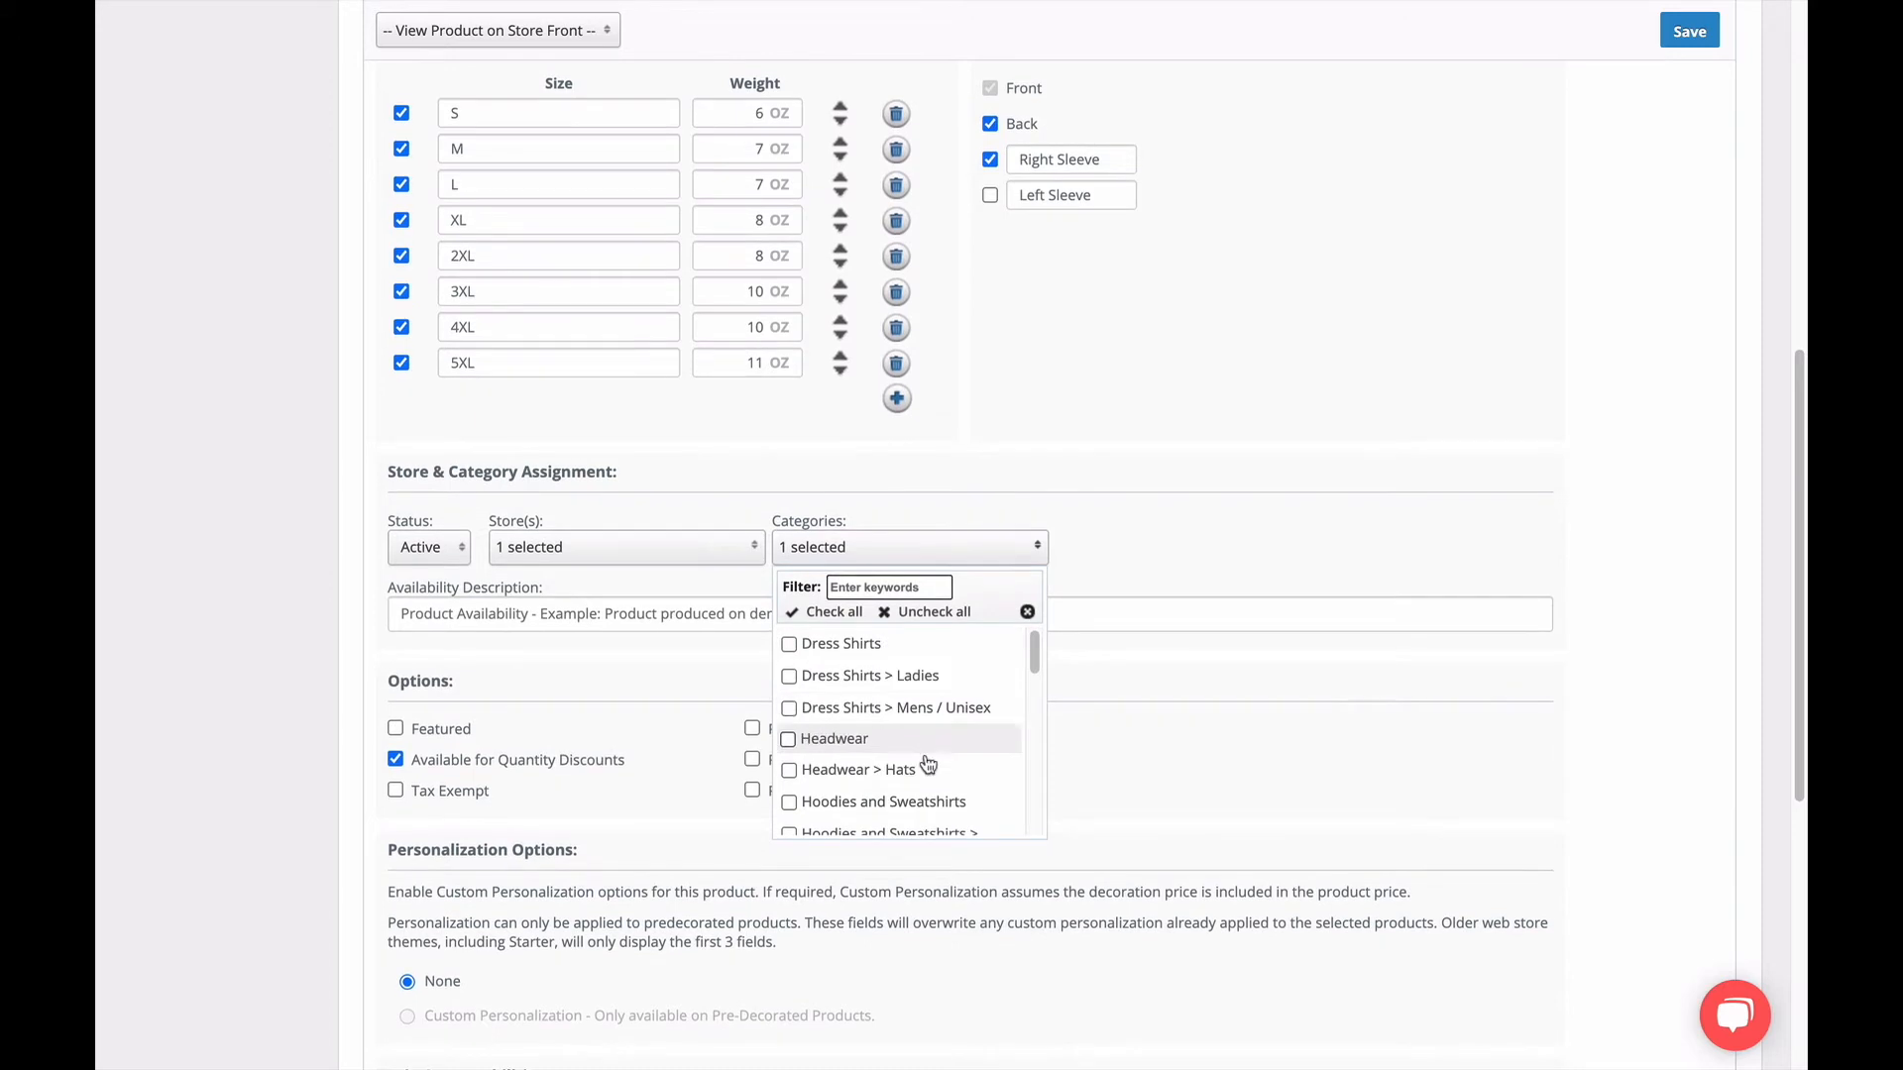
{"action": "left_click", "coordinate": [1071, 552]}
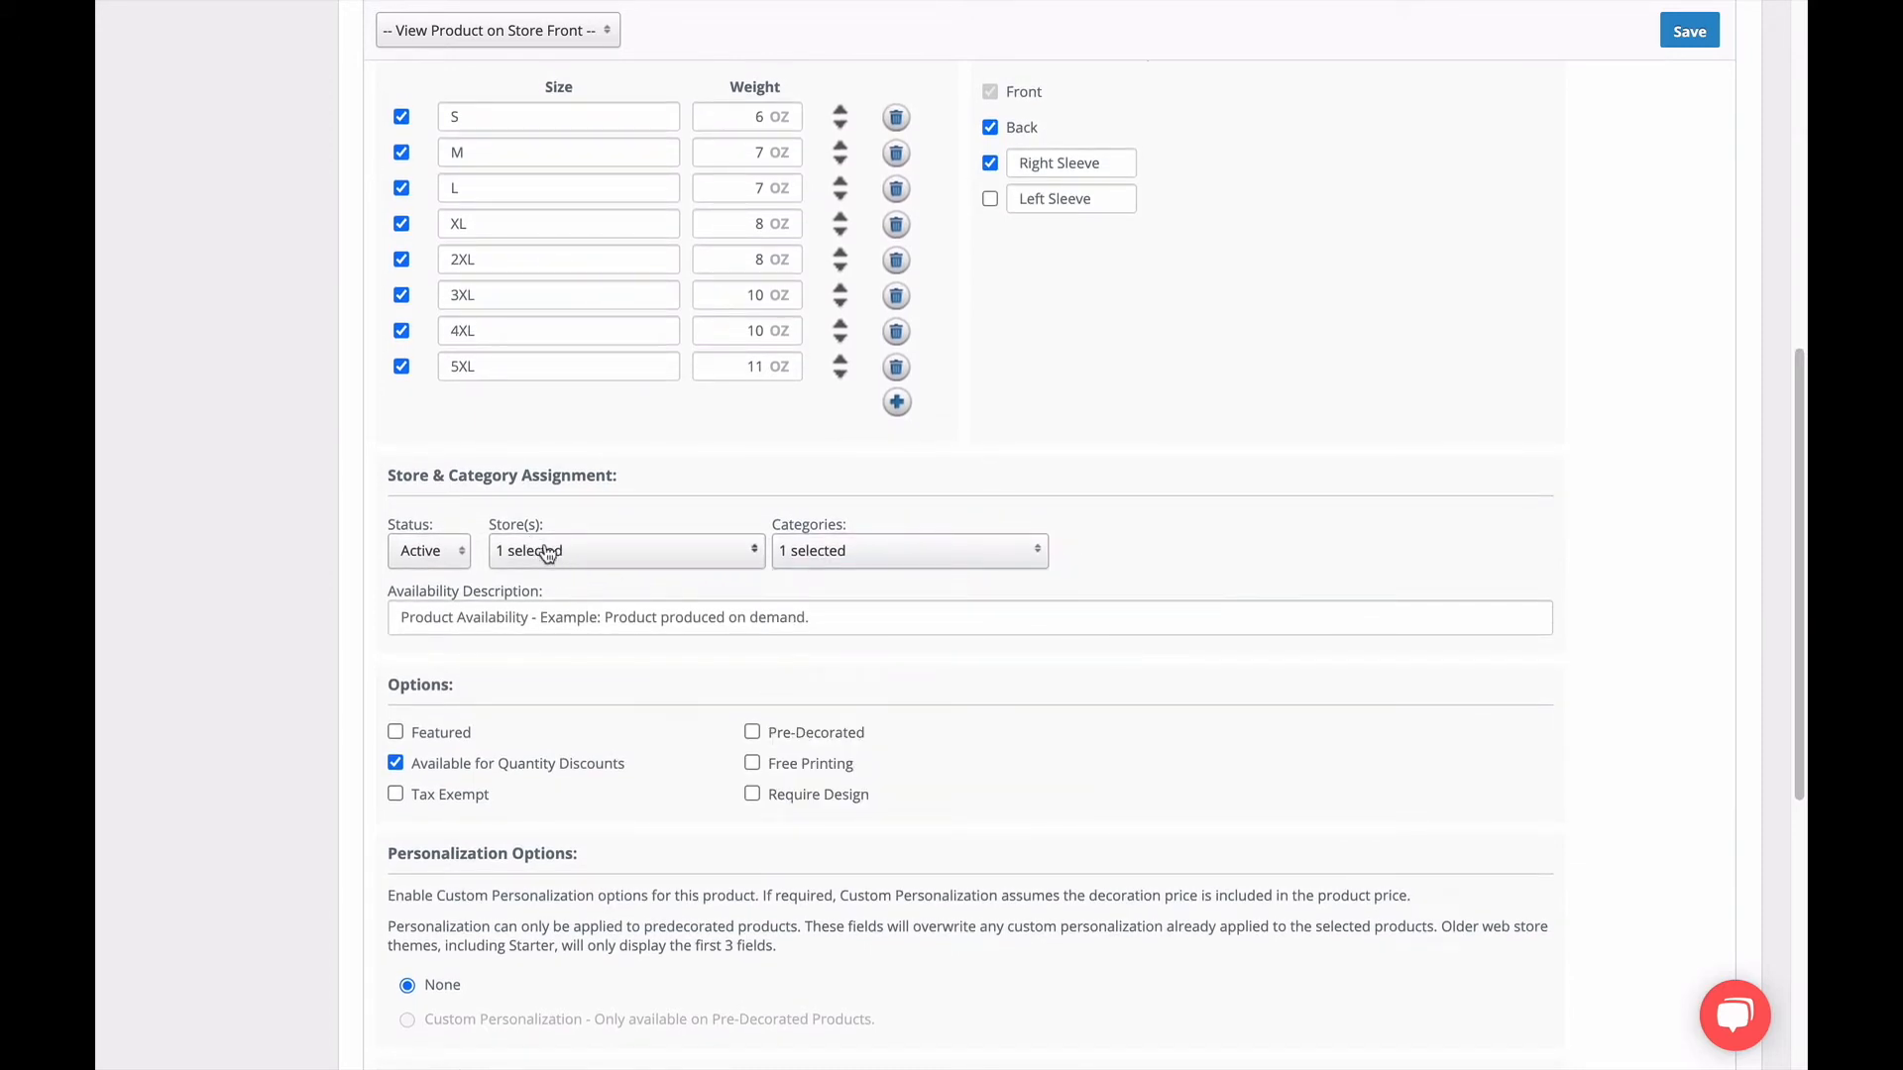
{"action": "left_click", "coordinate": [620, 557]}
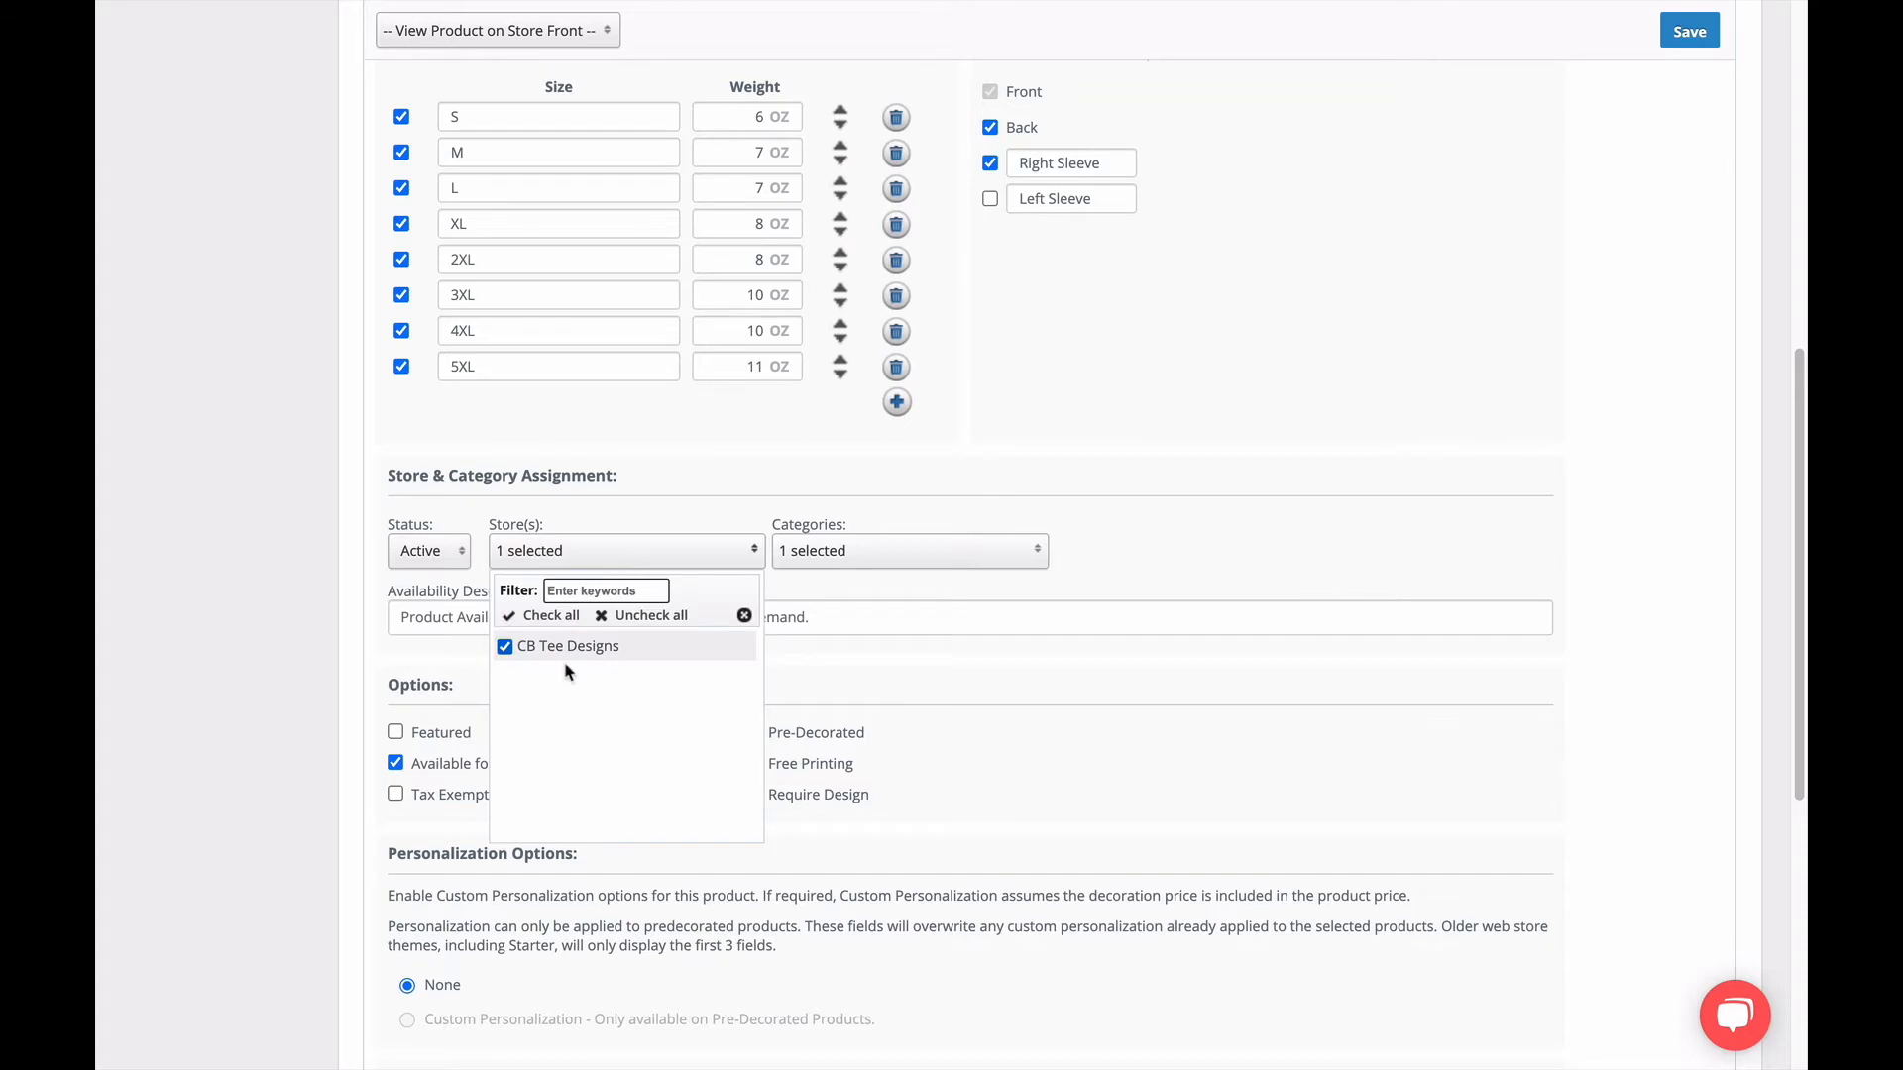
{"action": "left_click", "coordinate": [506, 647]}
{"action": "left_click", "coordinate": [624, 520]}
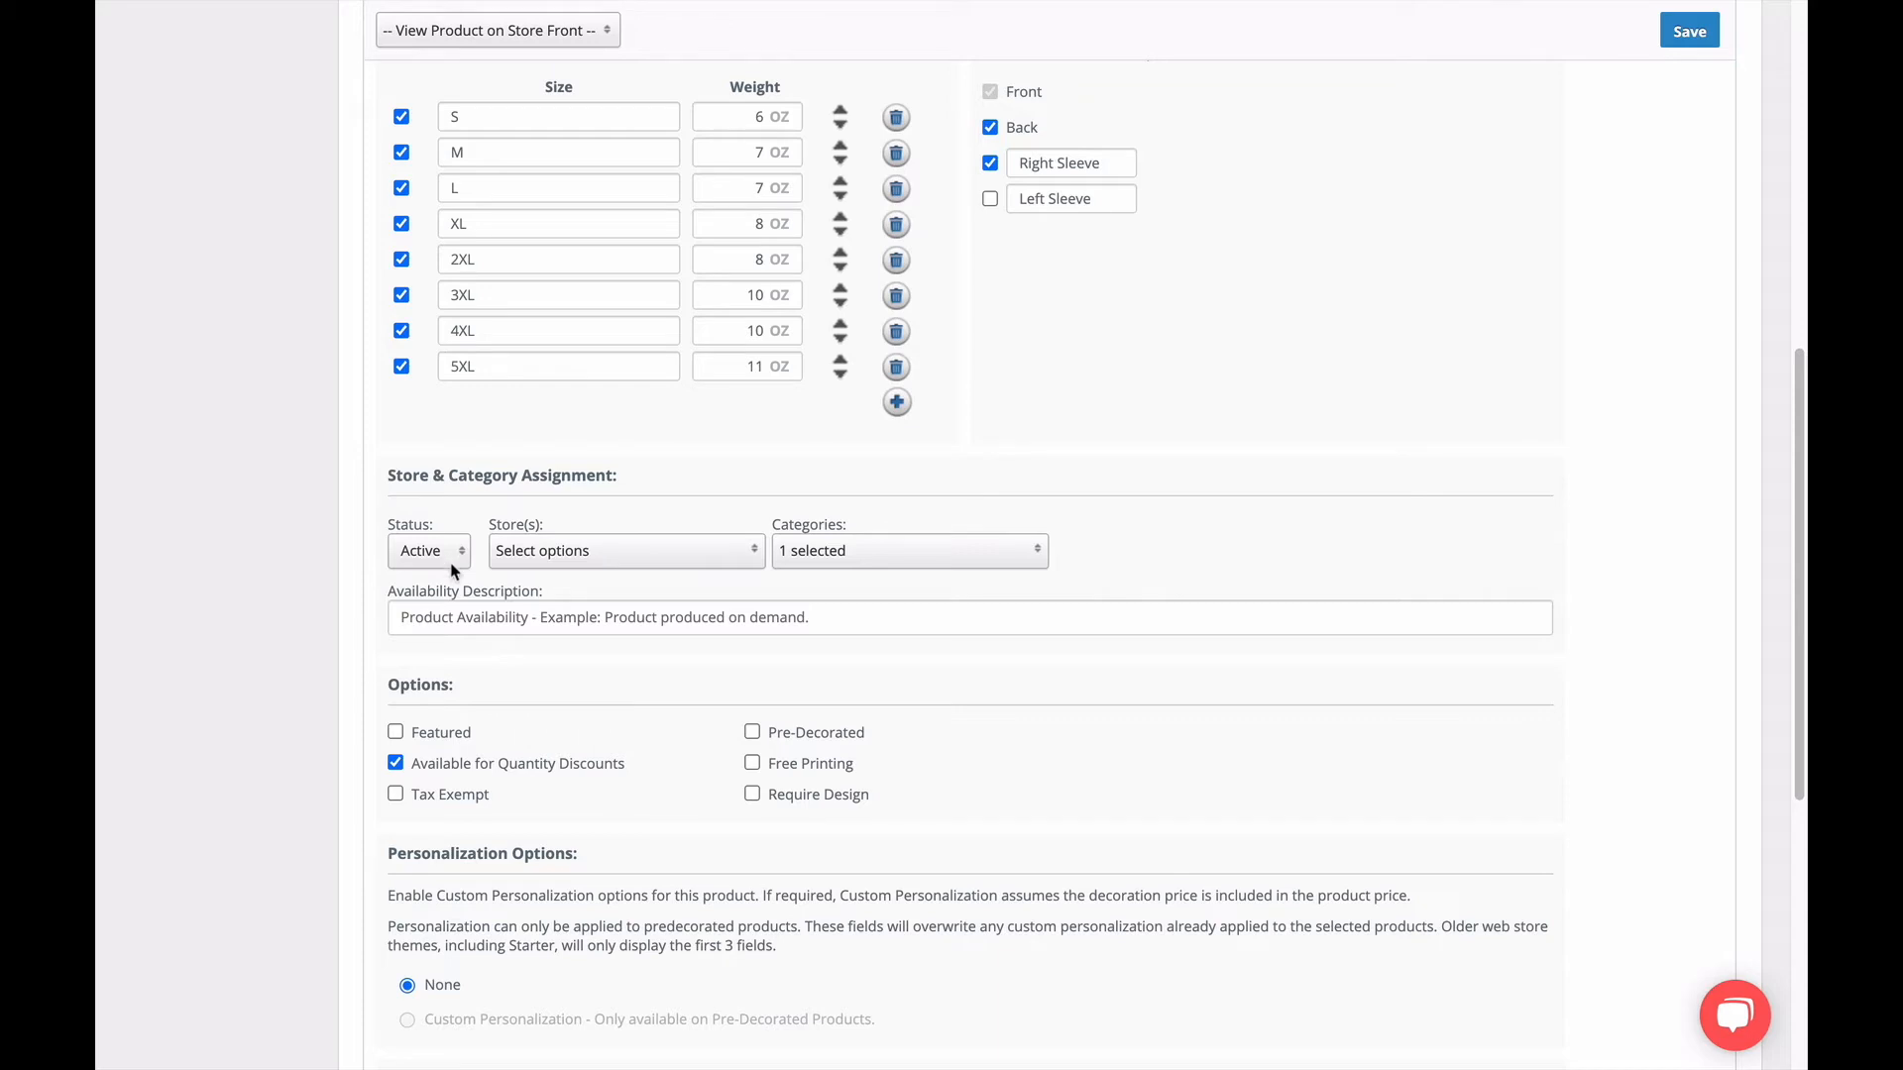
Examine the product's store and category assignment lists and its remaining general options.
{"action": "left_click", "coordinate": [626, 557]}
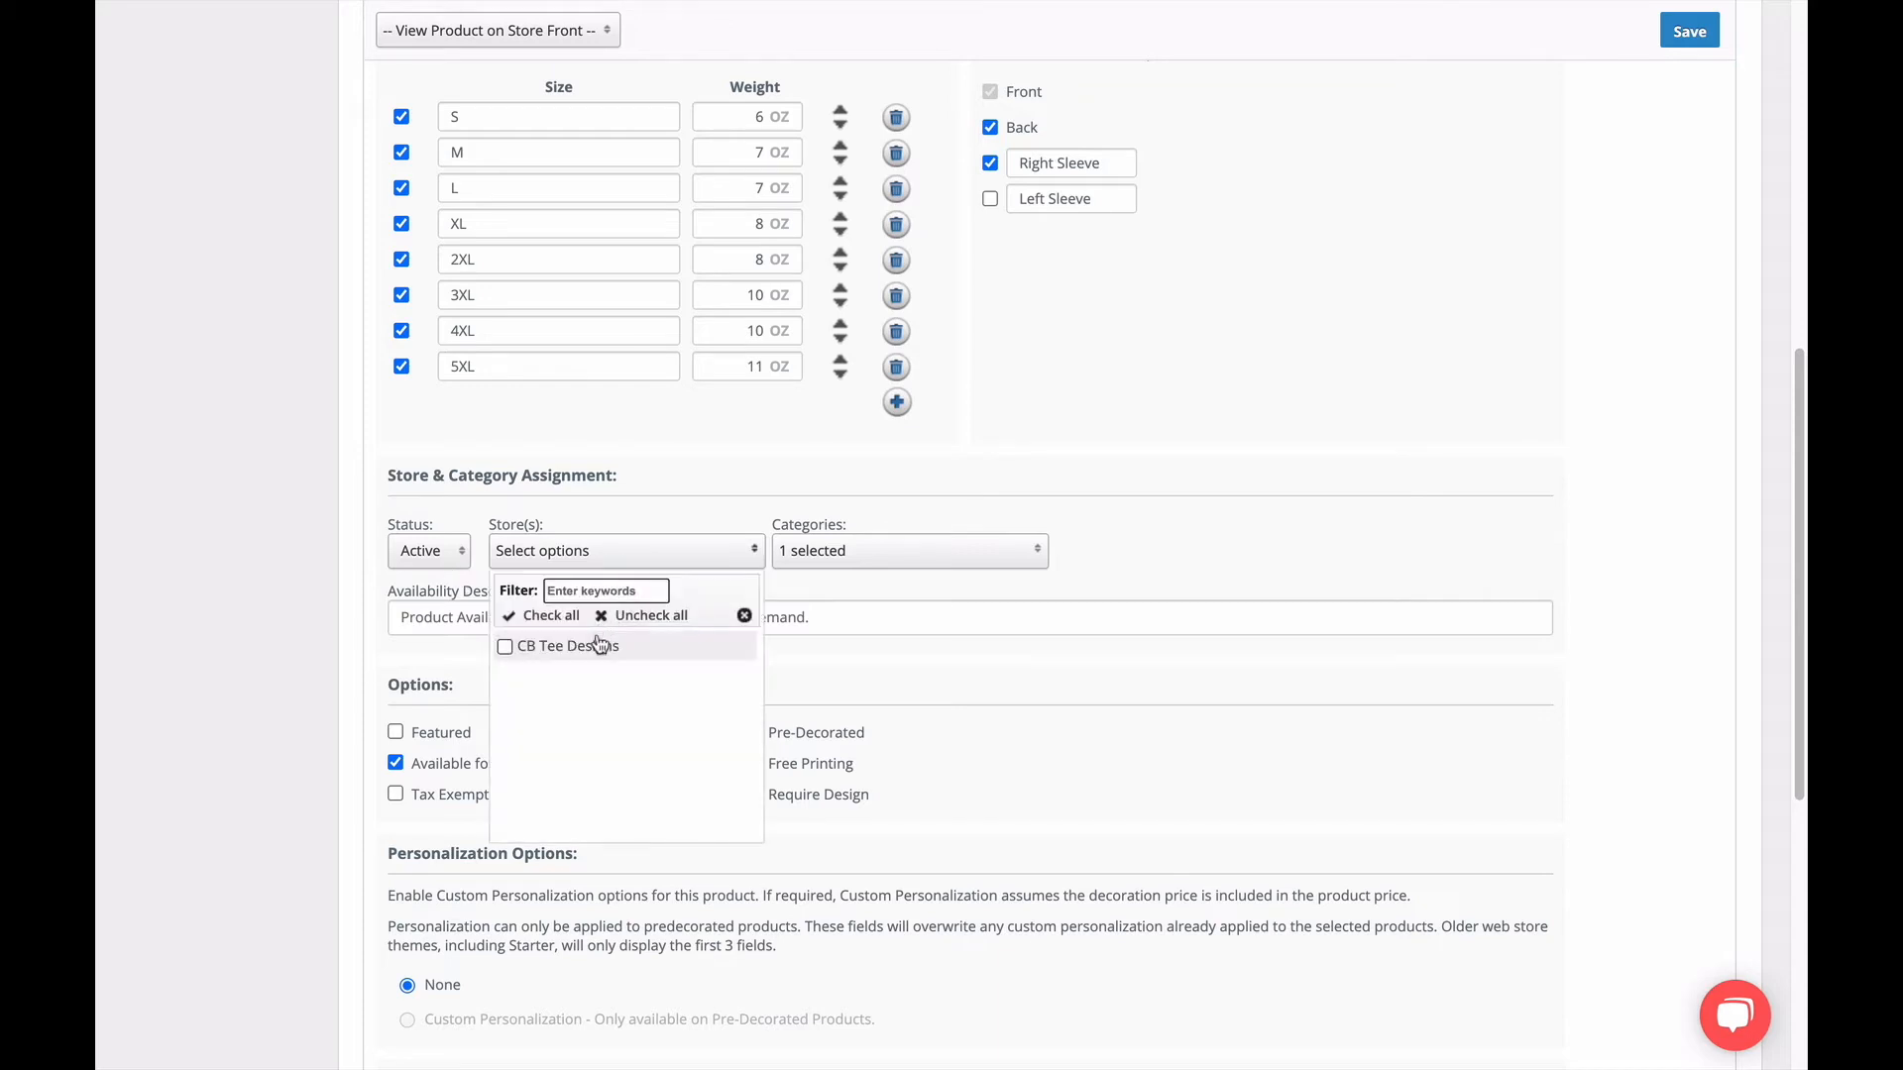
{"action": "left_click", "coordinate": [684, 519]}
{"action": "left_click", "coordinate": [943, 552]}
{"action": "scroll", "coordinate": [960, 718], "scroll_direction": "down", "scroll_amount": 5}
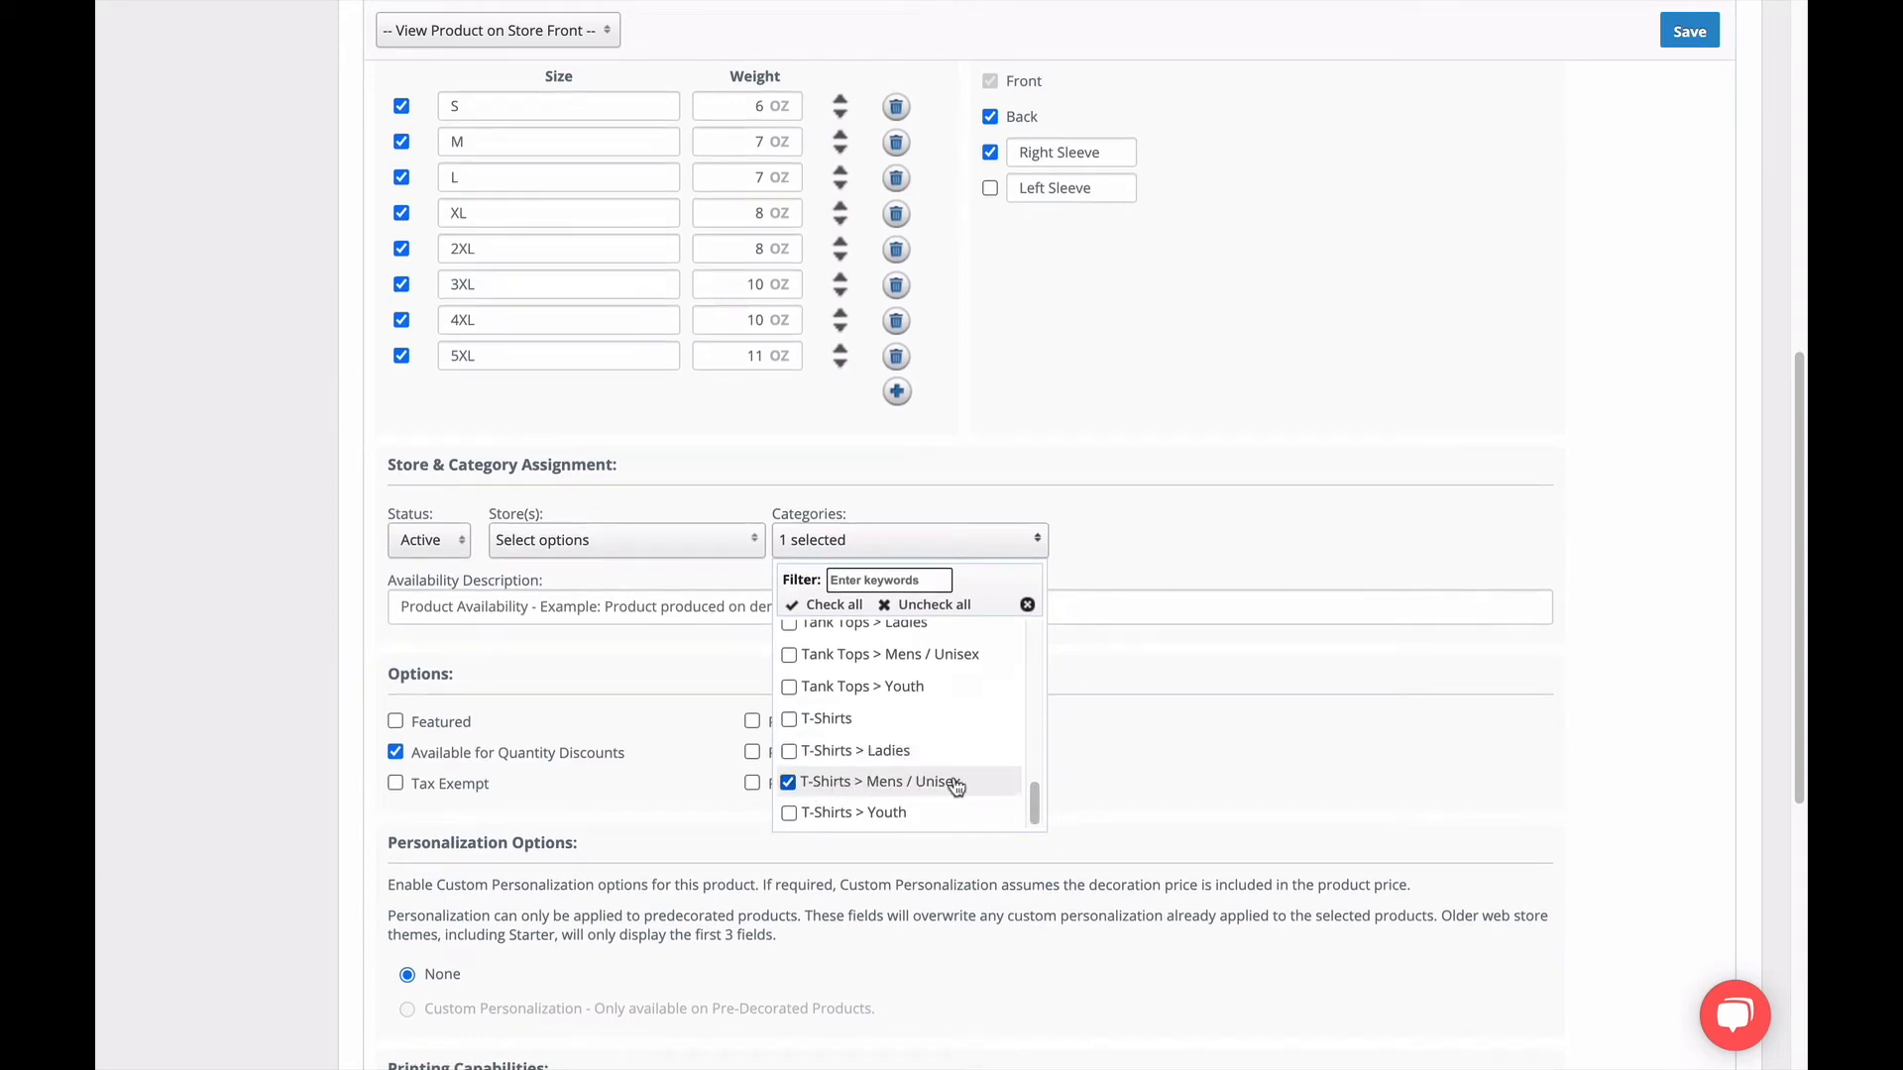
{"action": "left_click", "coordinate": [1059, 549]}
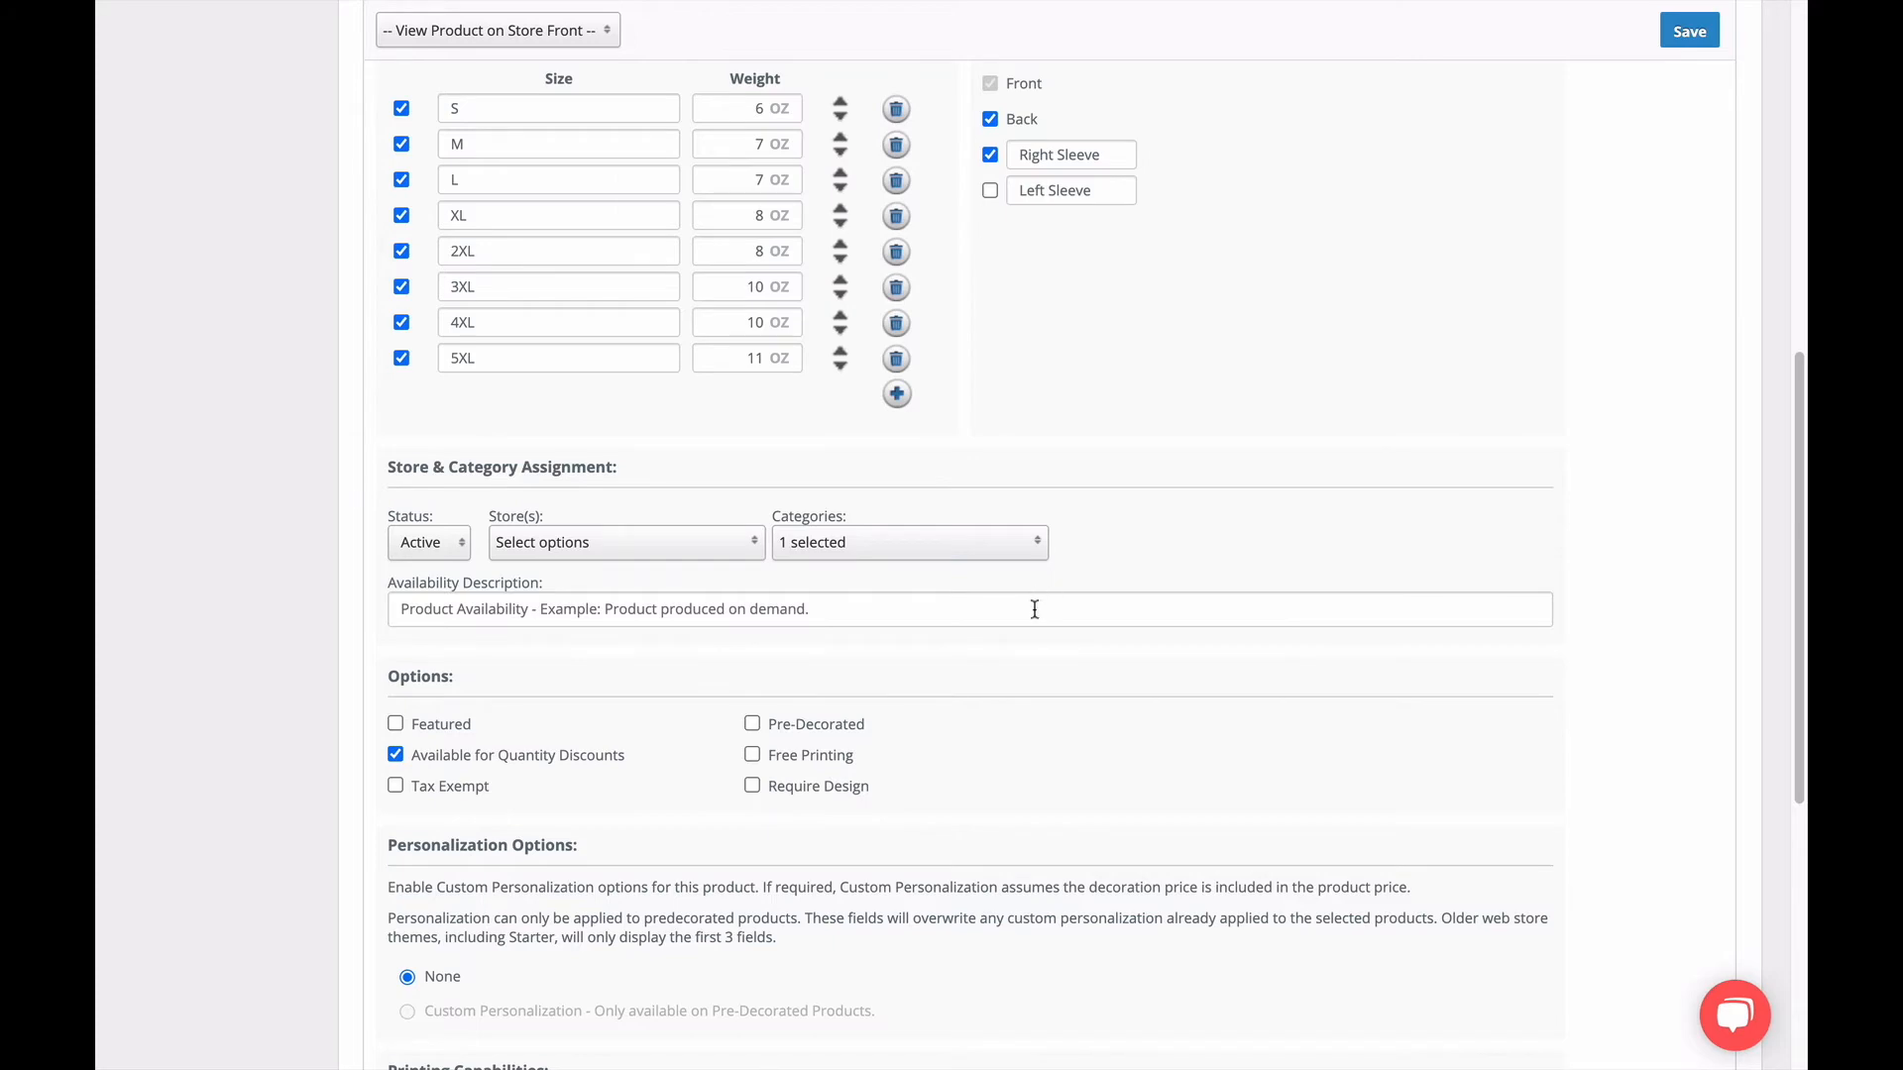
{"action": "scroll", "coordinate": [1031, 609], "scroll_direction": "down", "scroll_amount": 5}
{"action": "scroll", "coordinate": [1022, 622], "scroll_direction": "up", "scroll_amount": 3}
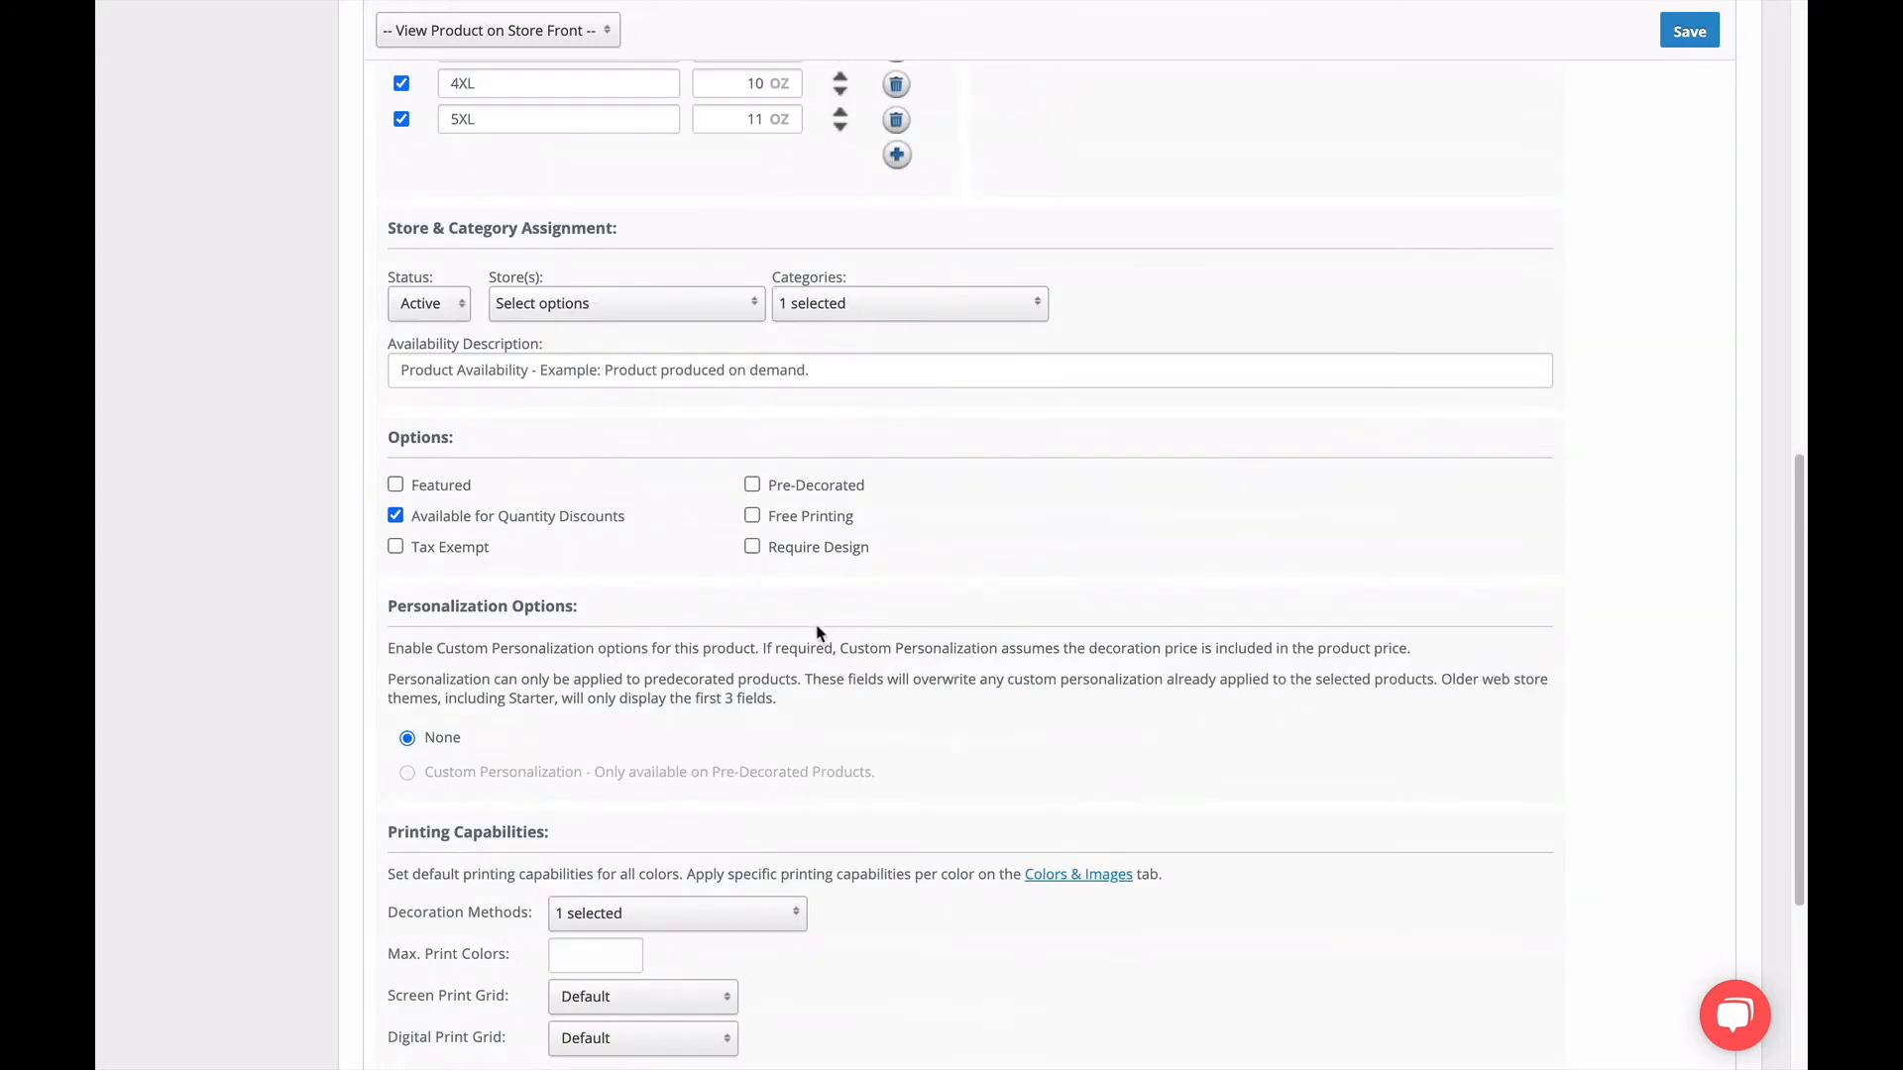
{"action": "scroll", "coordinate": [225, 553], "scroll_direction": "up", "scroll_amount": 7}
{"action": "scroll", "coordinate": [226, 551], "scroll_direction": "up", "scroll_amount": 3}
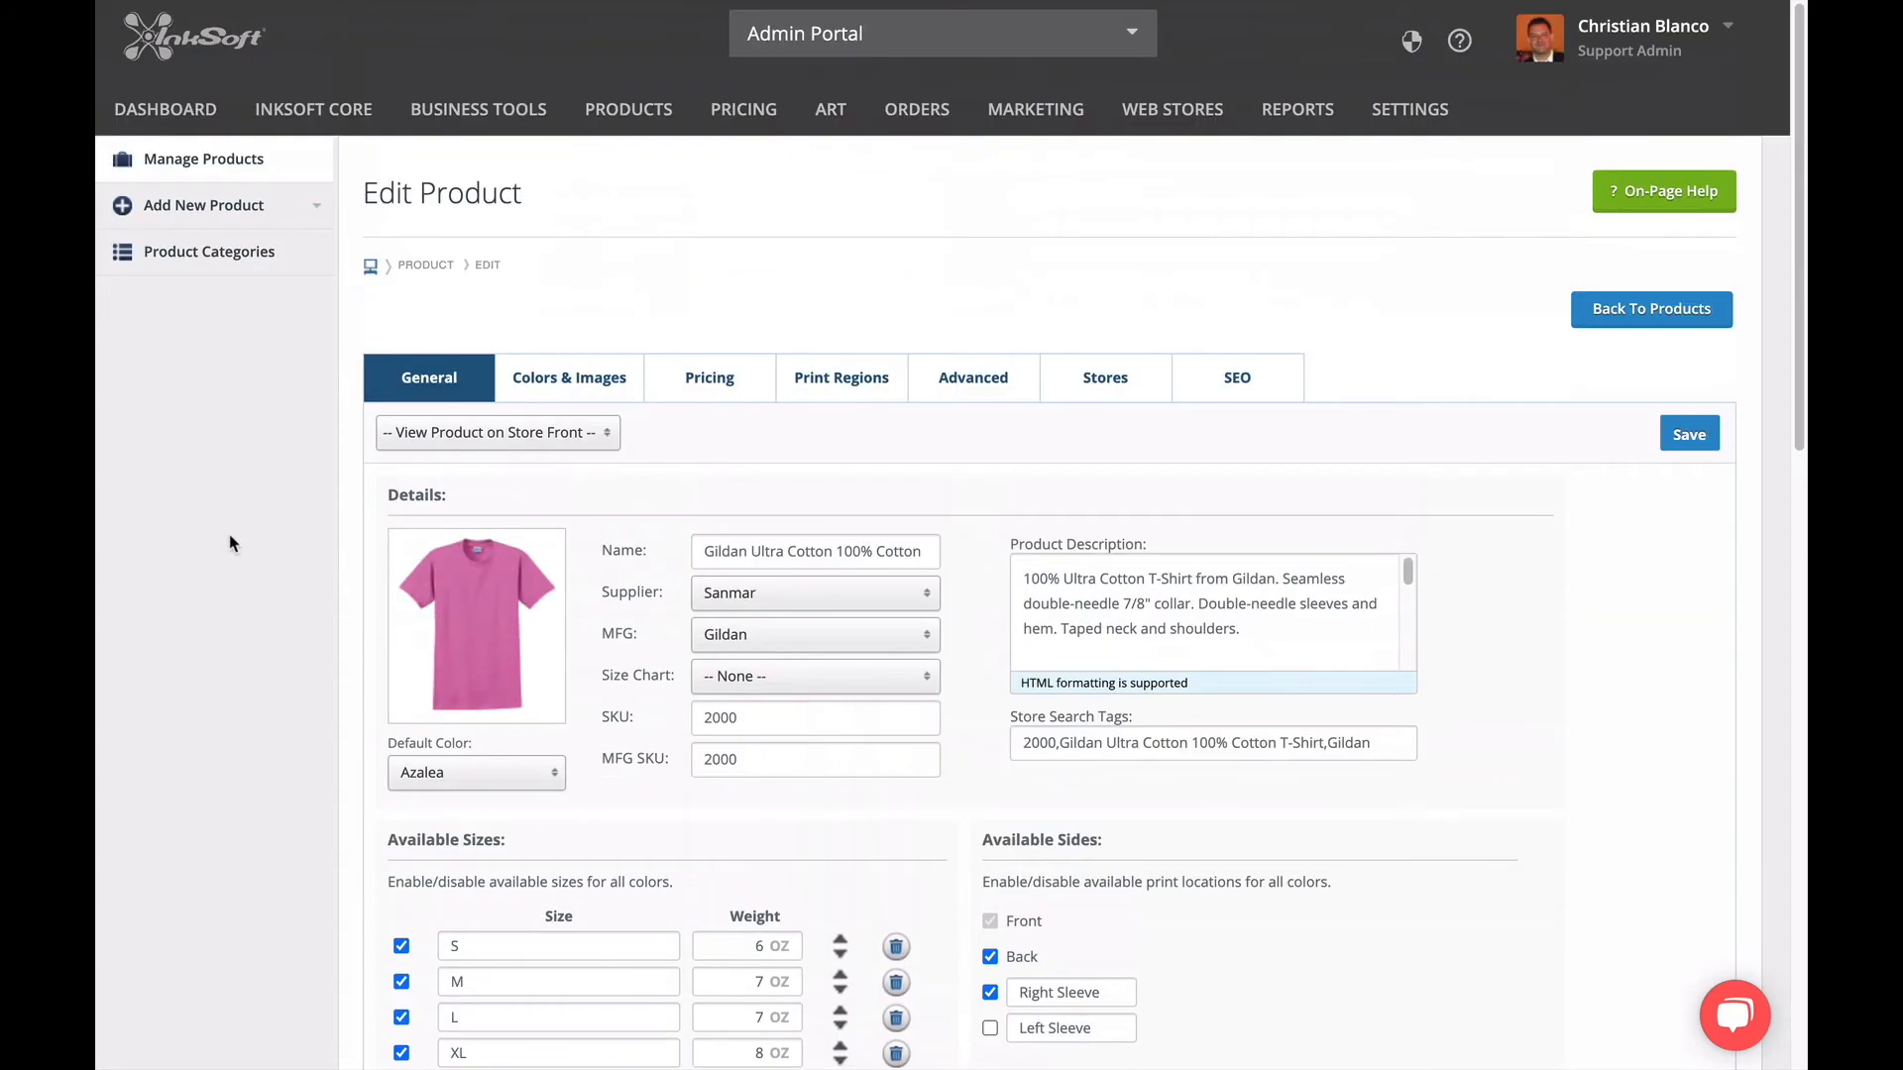
Look over the product's color list with its images, statuses and color settings.
{"action": "left_click", "coordinate": [551, 396]}
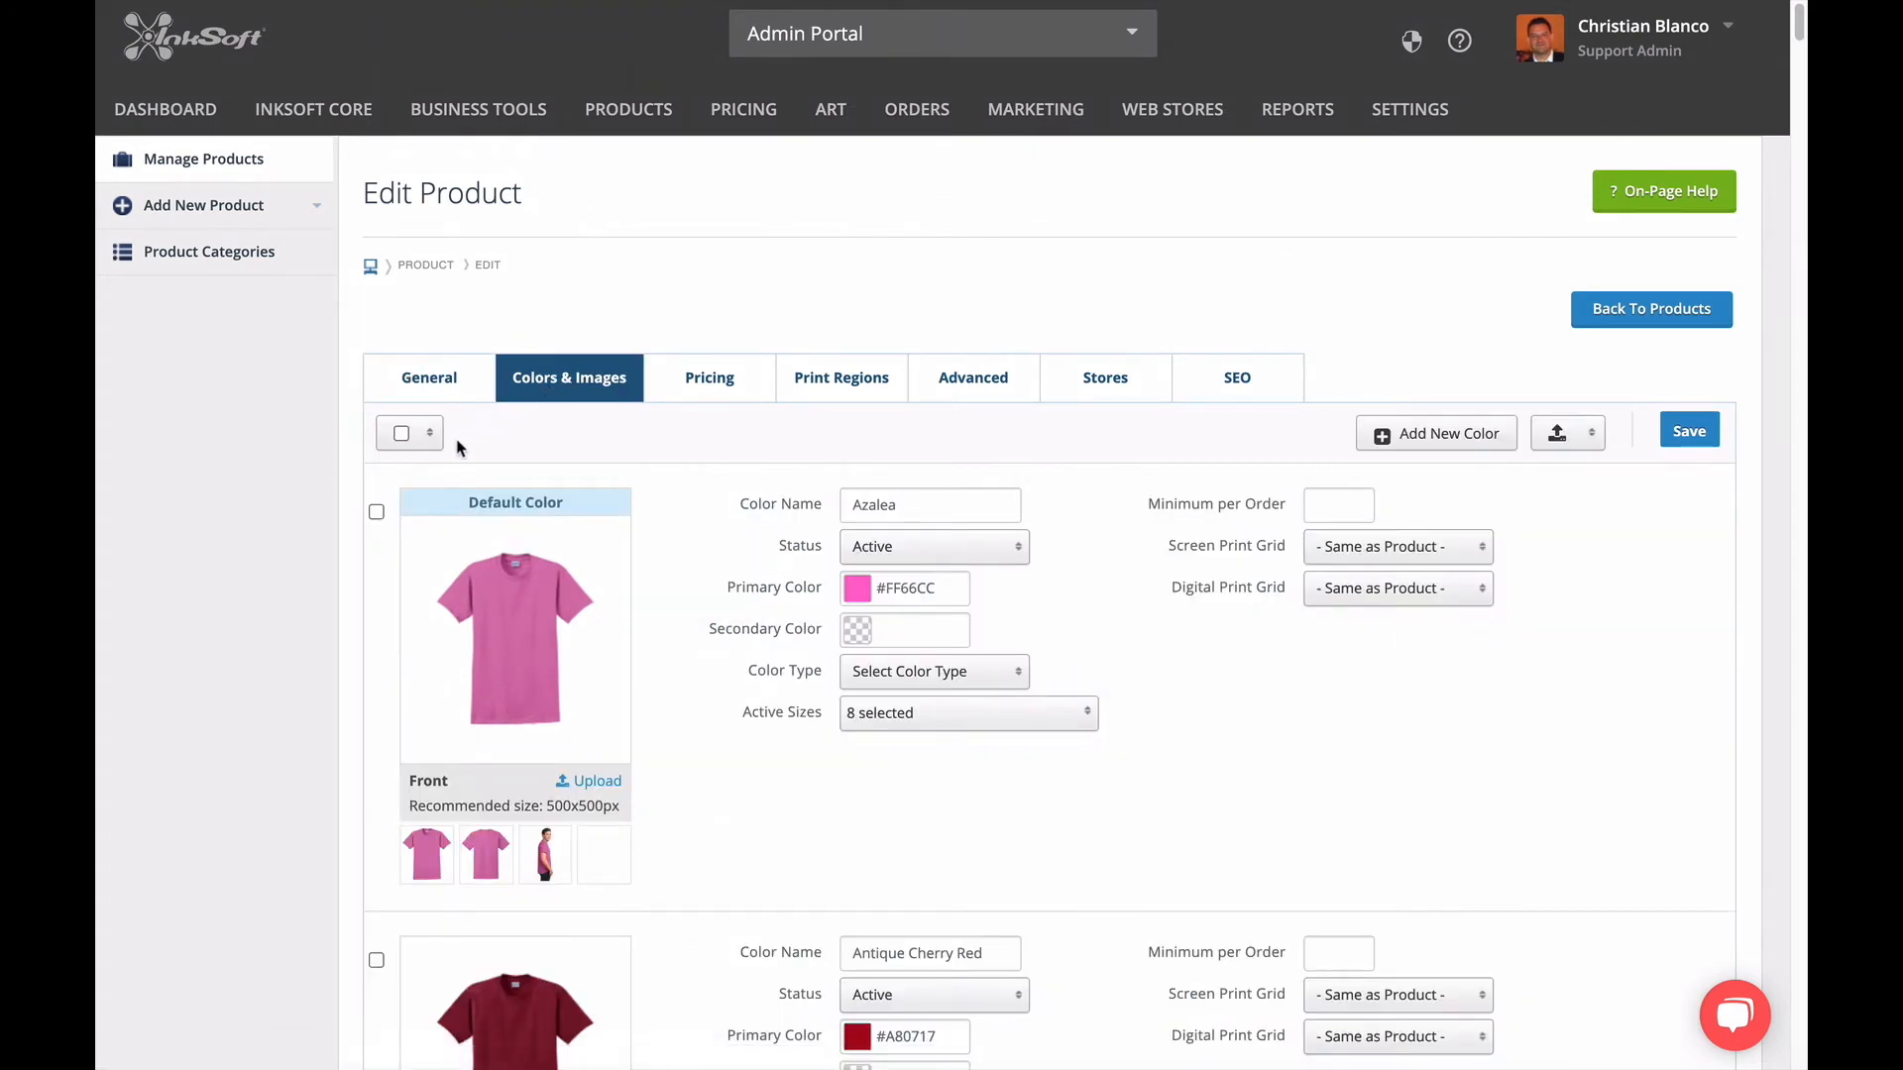
{"action": "scroll", "coordinate": [397, 495], "scroll_direction": "down", "scroll_amount": 5}
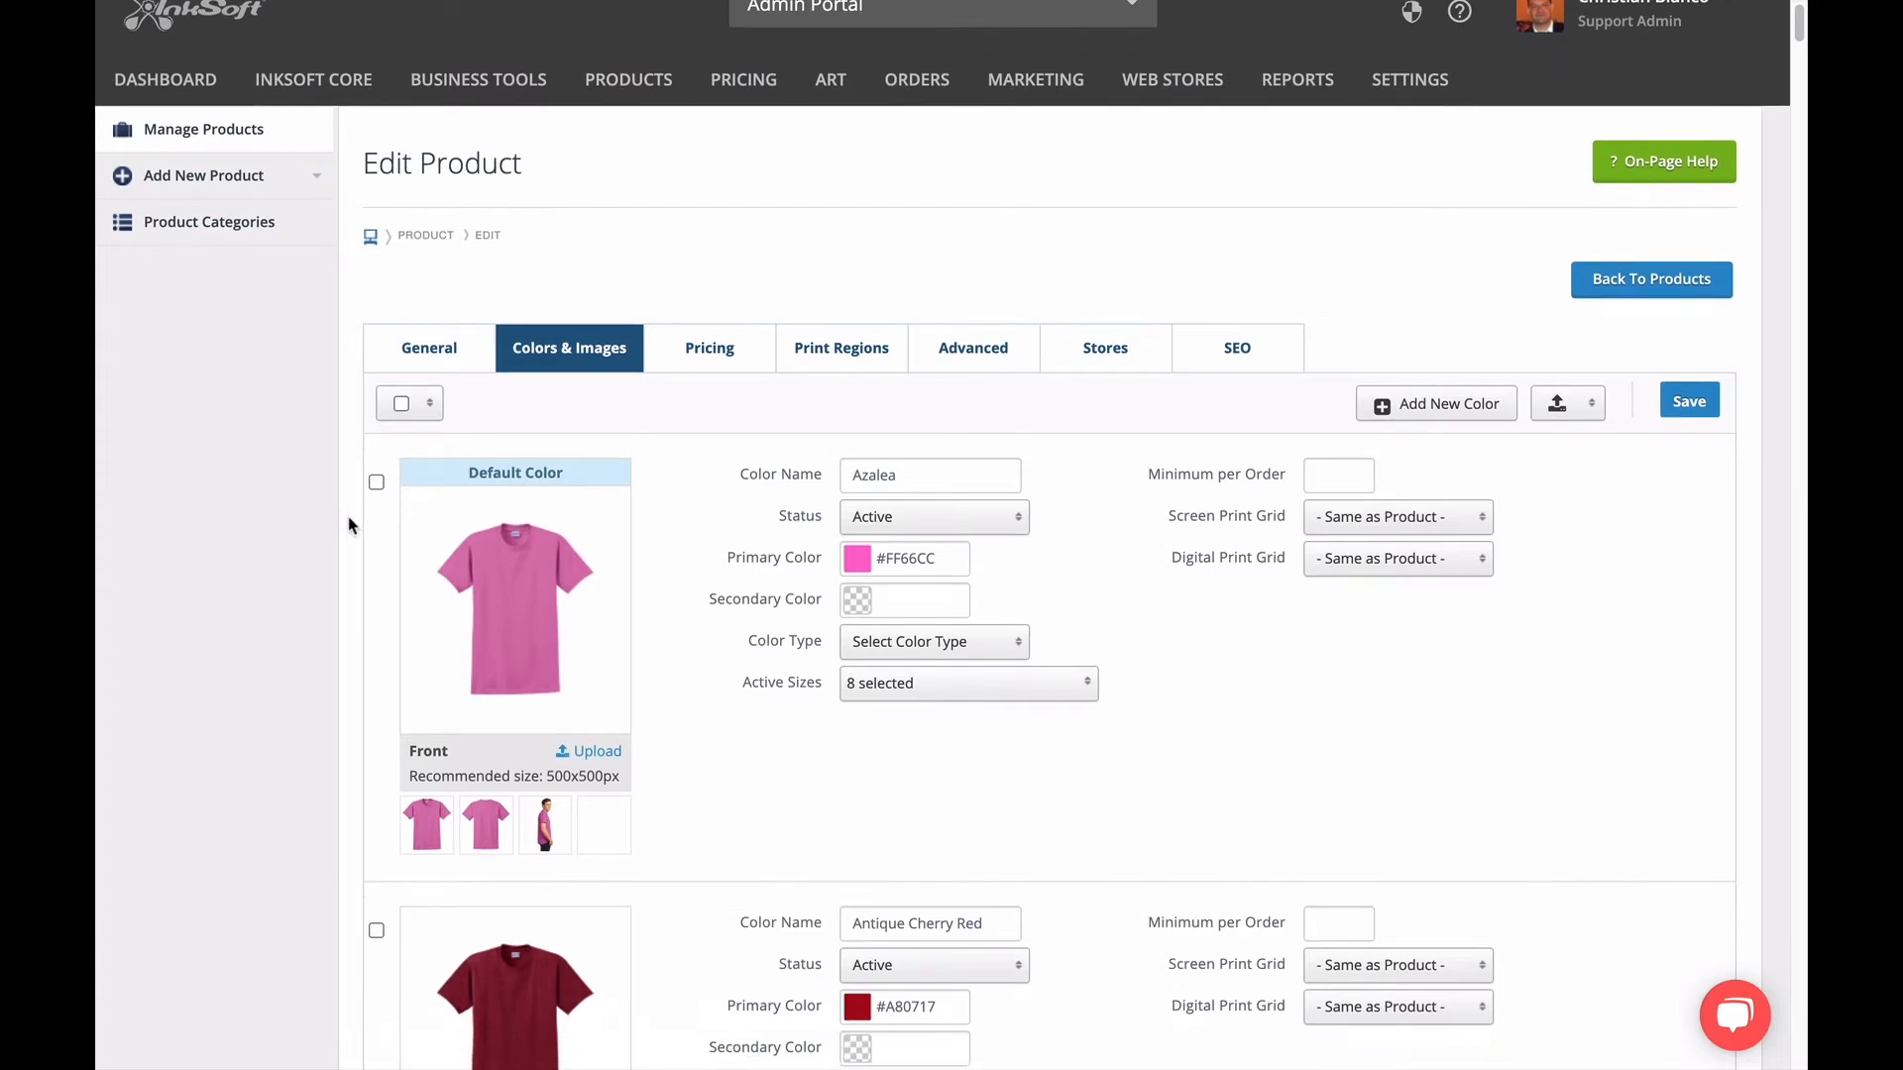
{"action": "scroll", "coordinate": [346, 528], "scroll_direction": "down", "scroll_amount": 20}
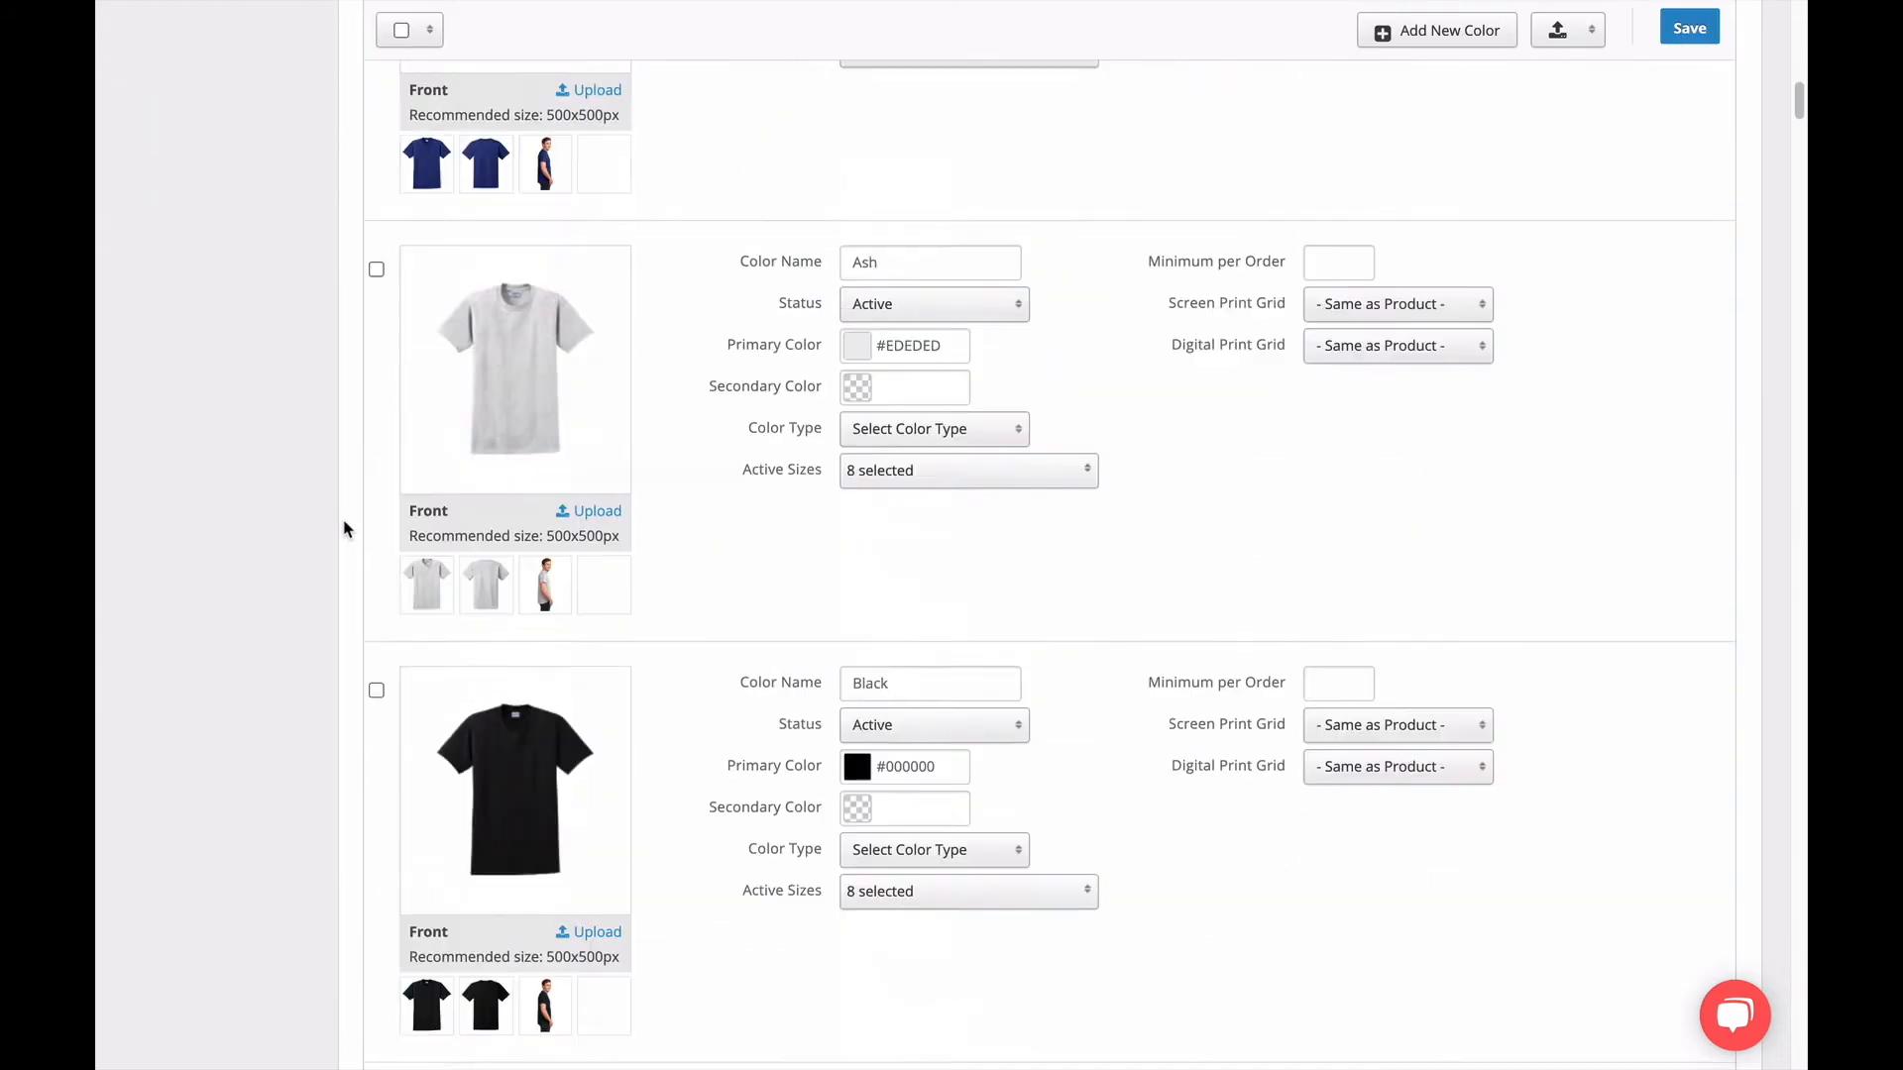
{"action": "scroll", "coordinate": [346, 528], "scroll_direction": "down", "scroll_amount": 7}
{"action": "scroll", "coordinate": [346, 526], "scroll_direction": "up", "scroll_amount": 20}
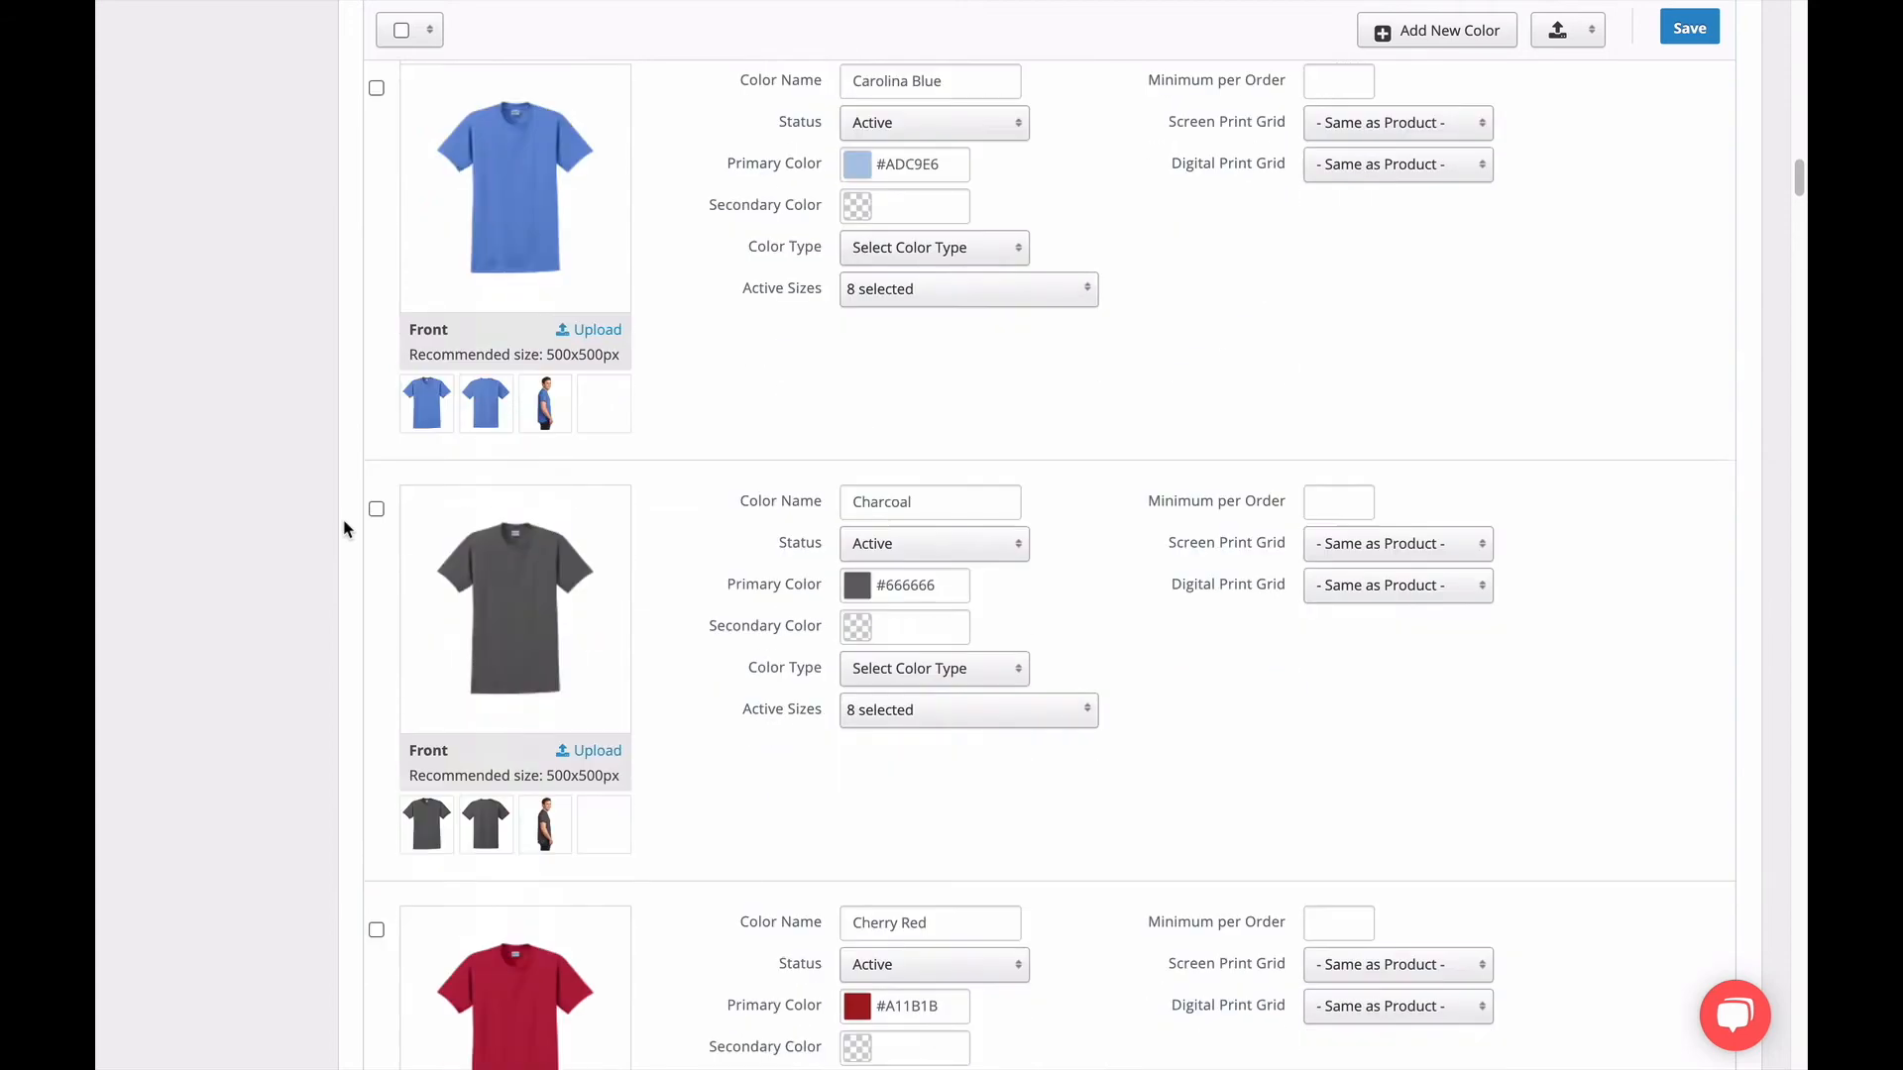
{"action": "scroll", "coordinate": [346, 526], "scroll_direction": "up", "scroll_amount": 15}
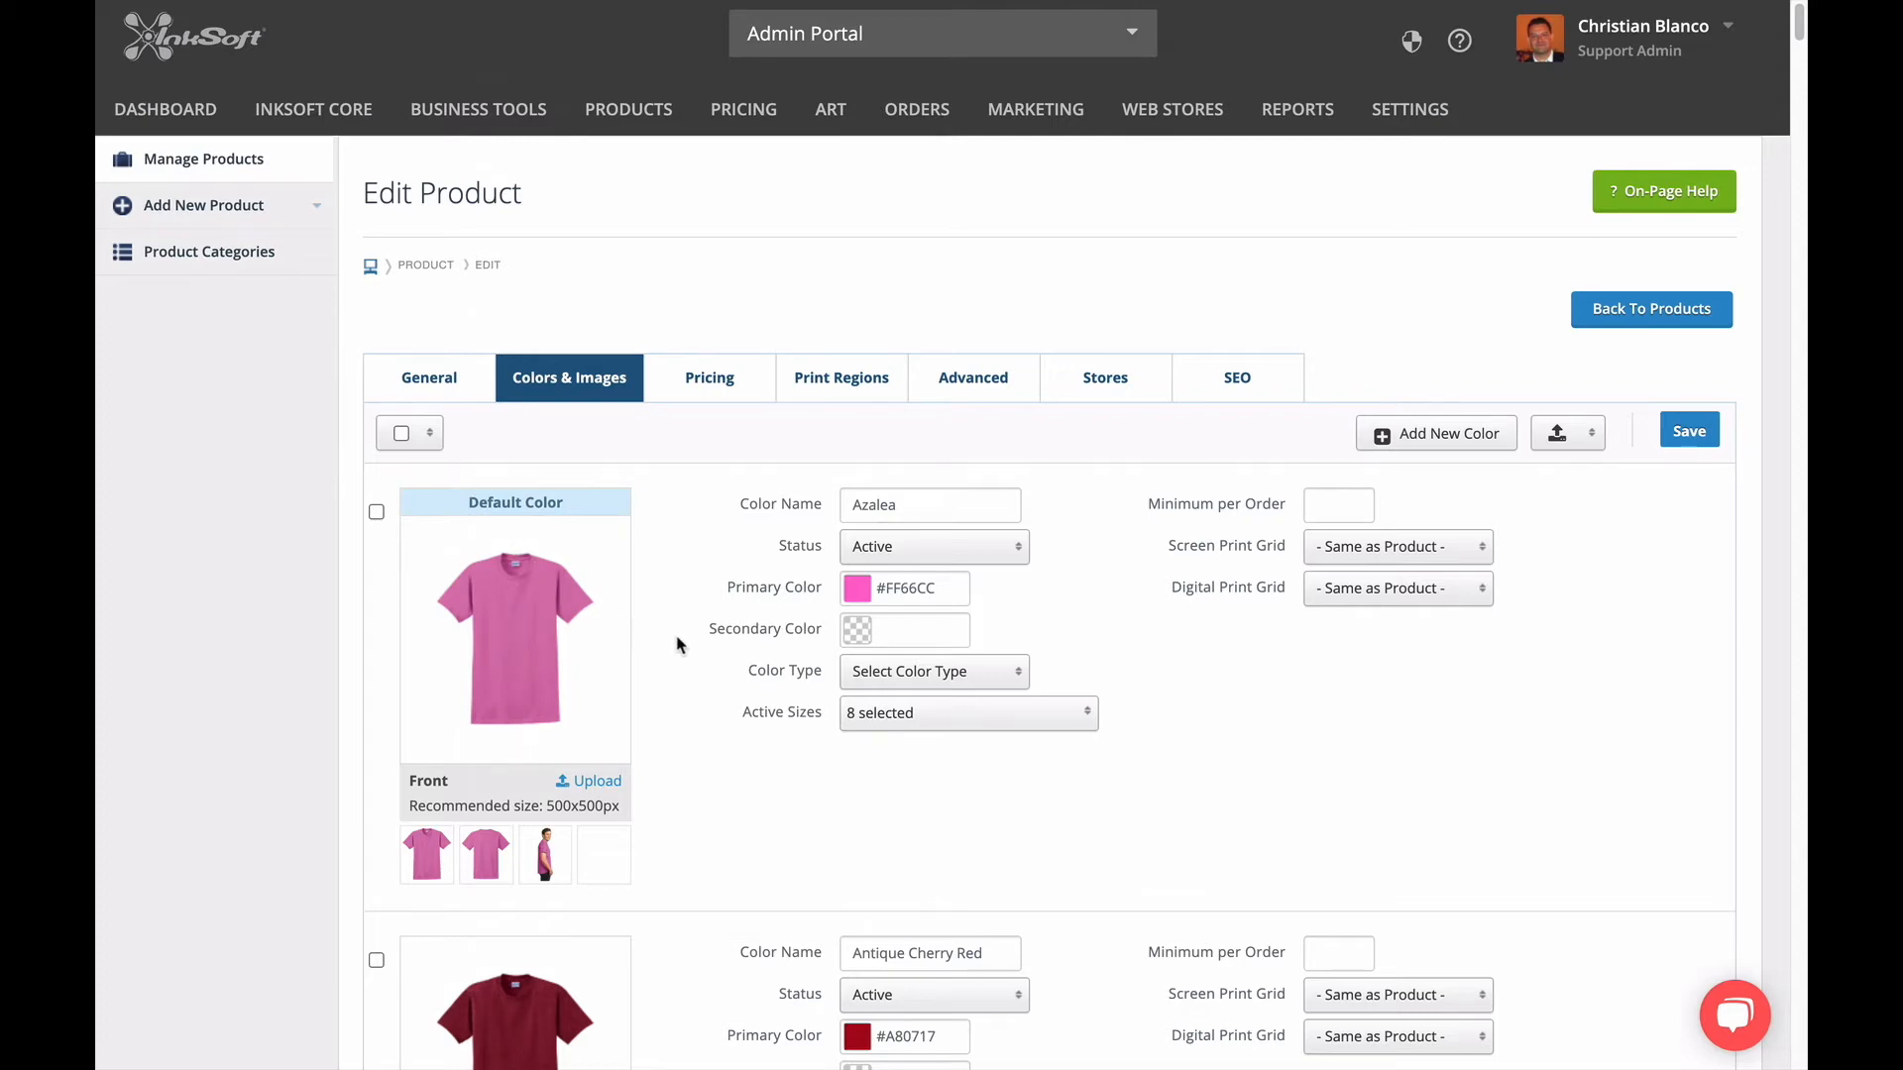
Try setting the status of the Antique Irish Green and Antique Royal colors to Inactive.
{"action": "scroll", "coordinate": [680, 644], "scroll_direction": "down", "scroll_amount": 2}
{"action": "scroll", "coordinate": [684, 656], "scroll_direction": "down", "scroll_amount": 5}
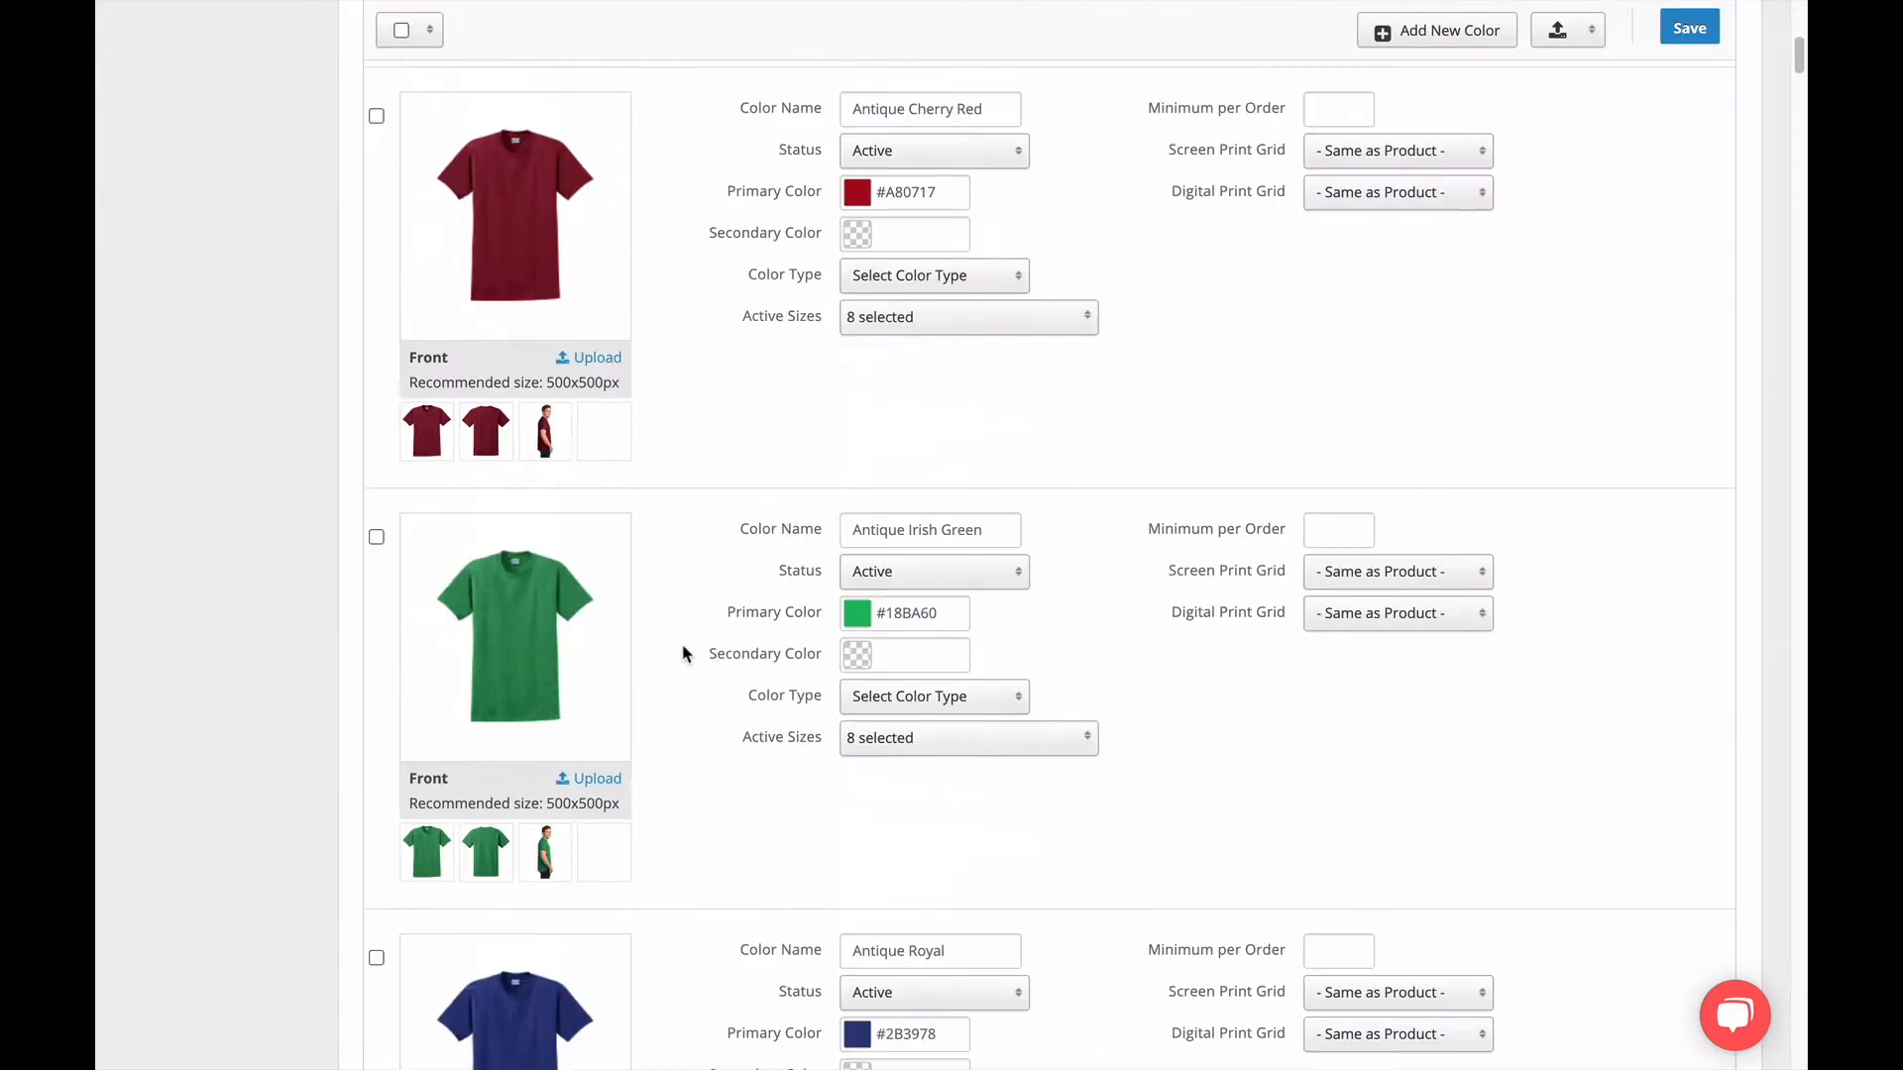
{"action": "left_click", "coordinate": [916, 573]}
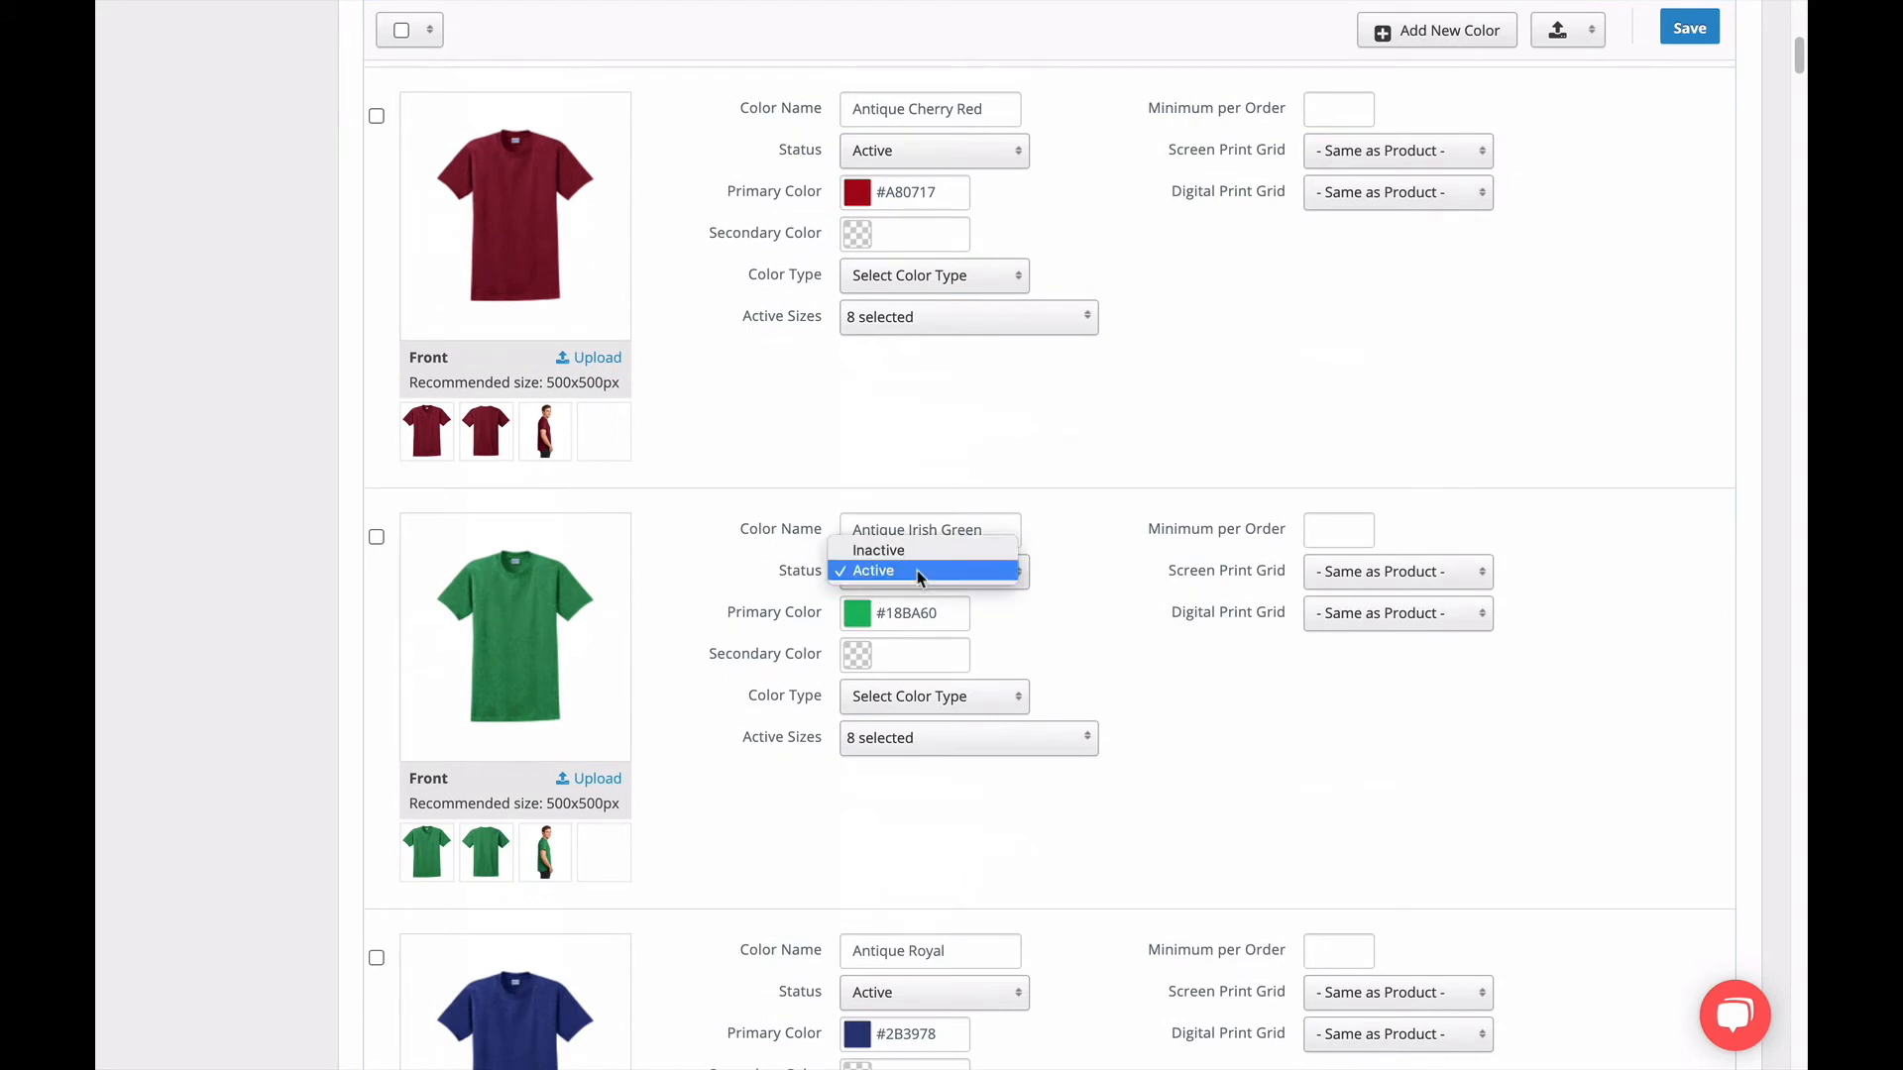
{"action": "left_click", "coordinate": [912, 552]}
{"action": "scroll", "coordinate": [913, 560], "scroll_direction": "down", "scroll_amount": 3}
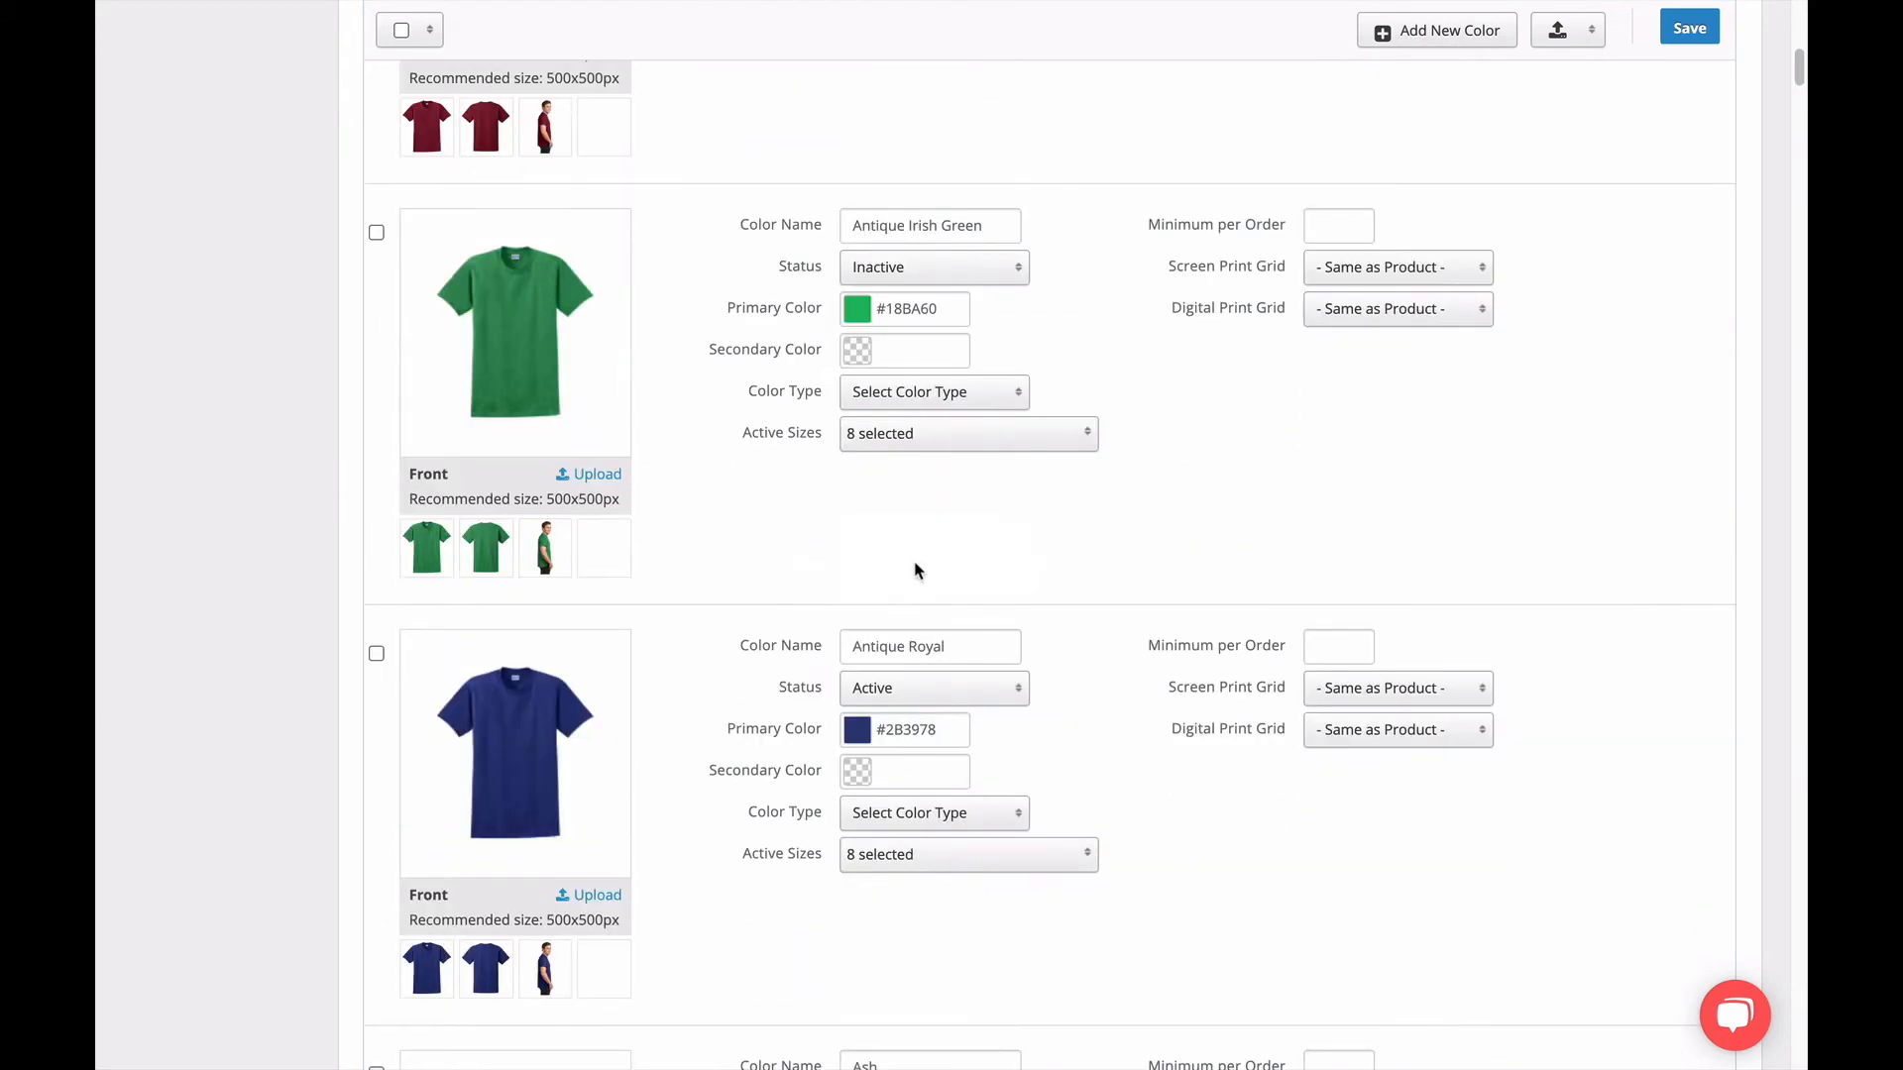
{"action": "left_click", "coordinate": [927, 690]}
{"action": "left_click", "coordinate": [919, 667]}
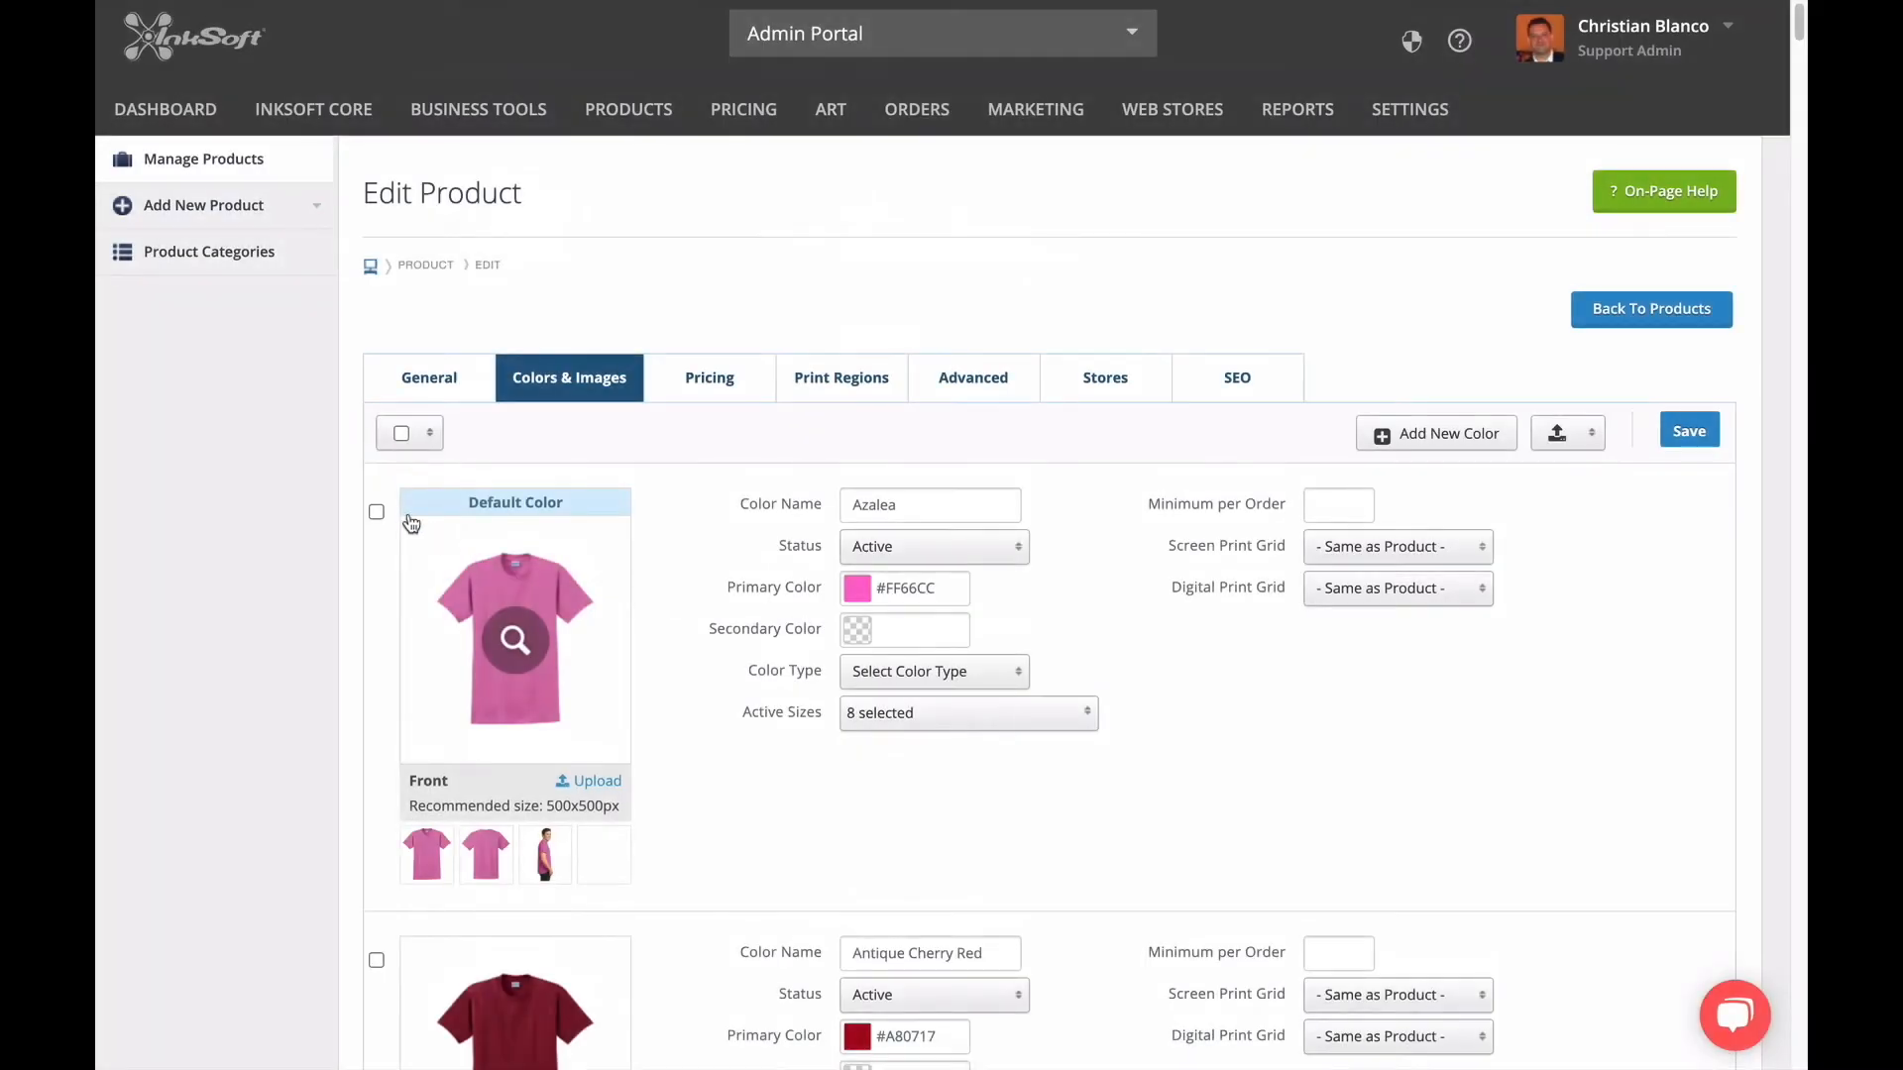
Examine the Azalea color's selection box, name and status choices, keeping its status Active.
{"action": "left_click", "coordinate": [377, 511]}
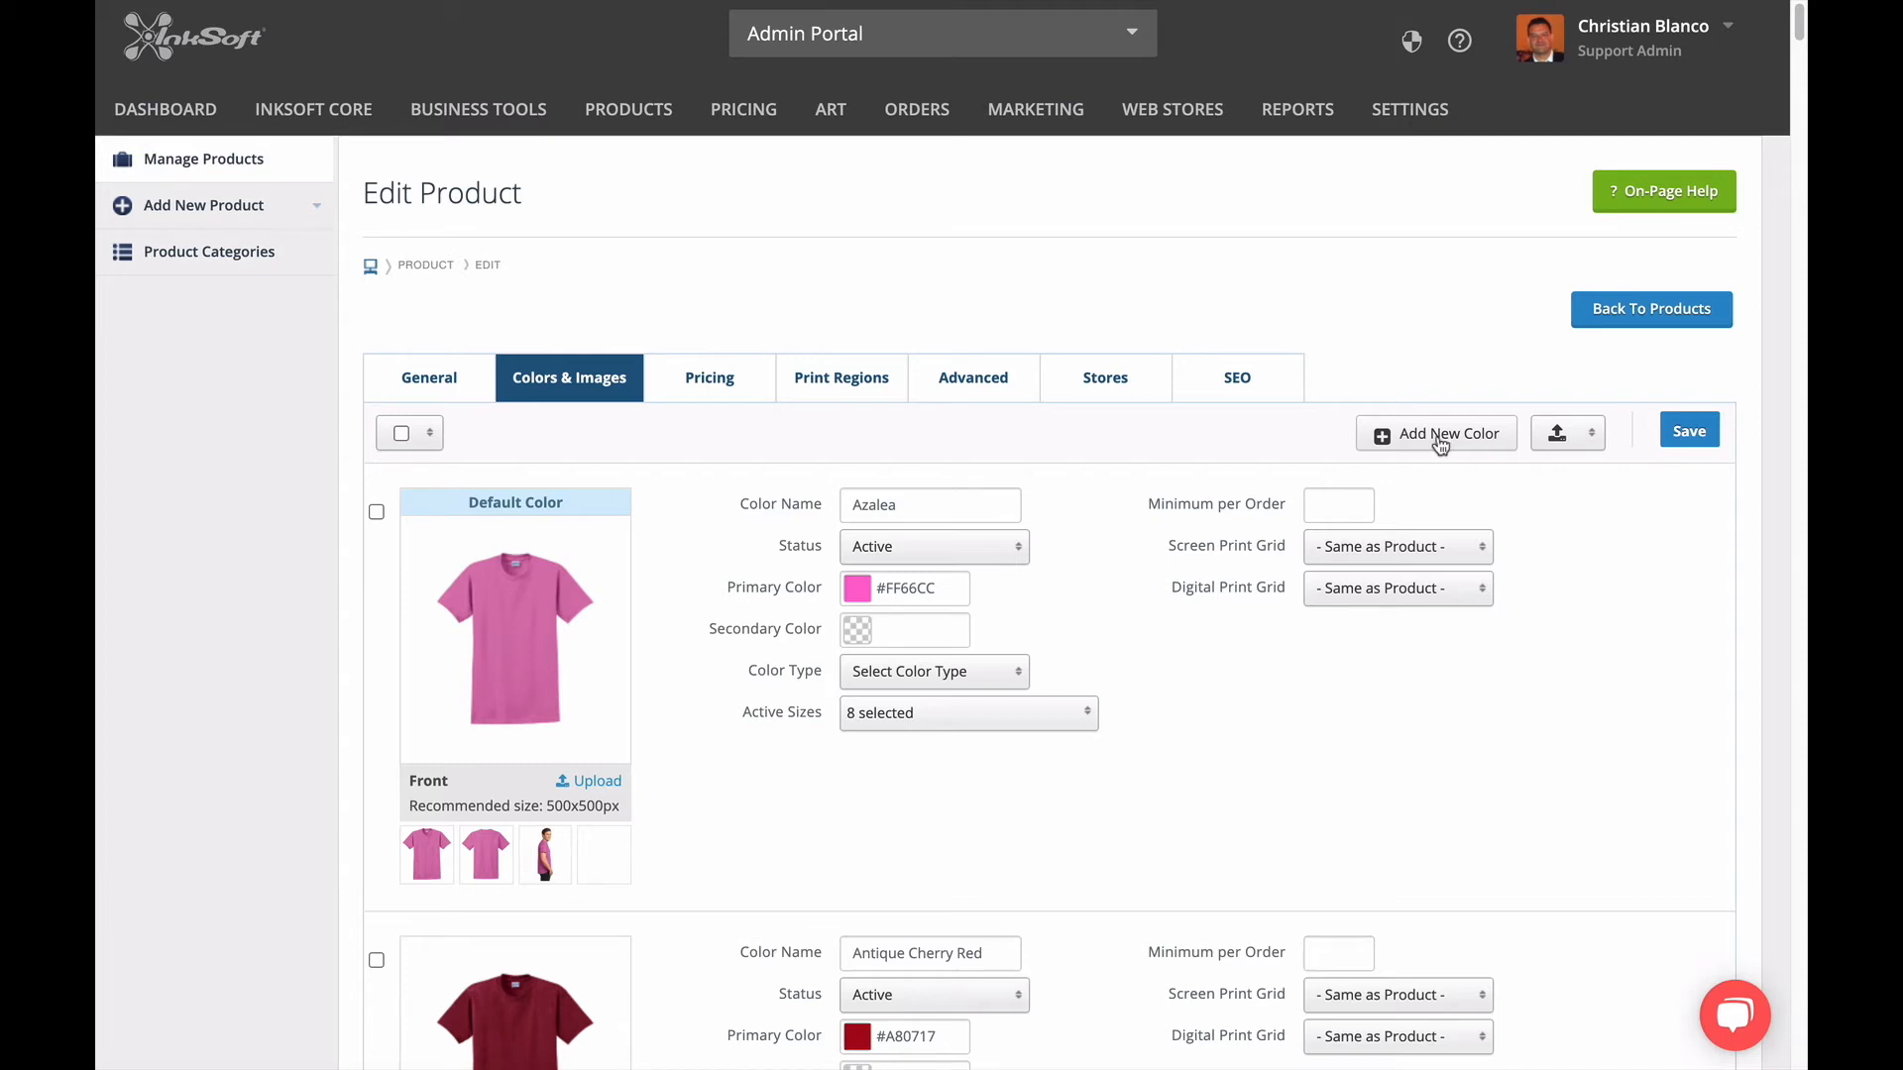
{"action": "left_click", "coordinate": [905, 507]}
{"action": "left_click", "coordinate": [911, 551]}
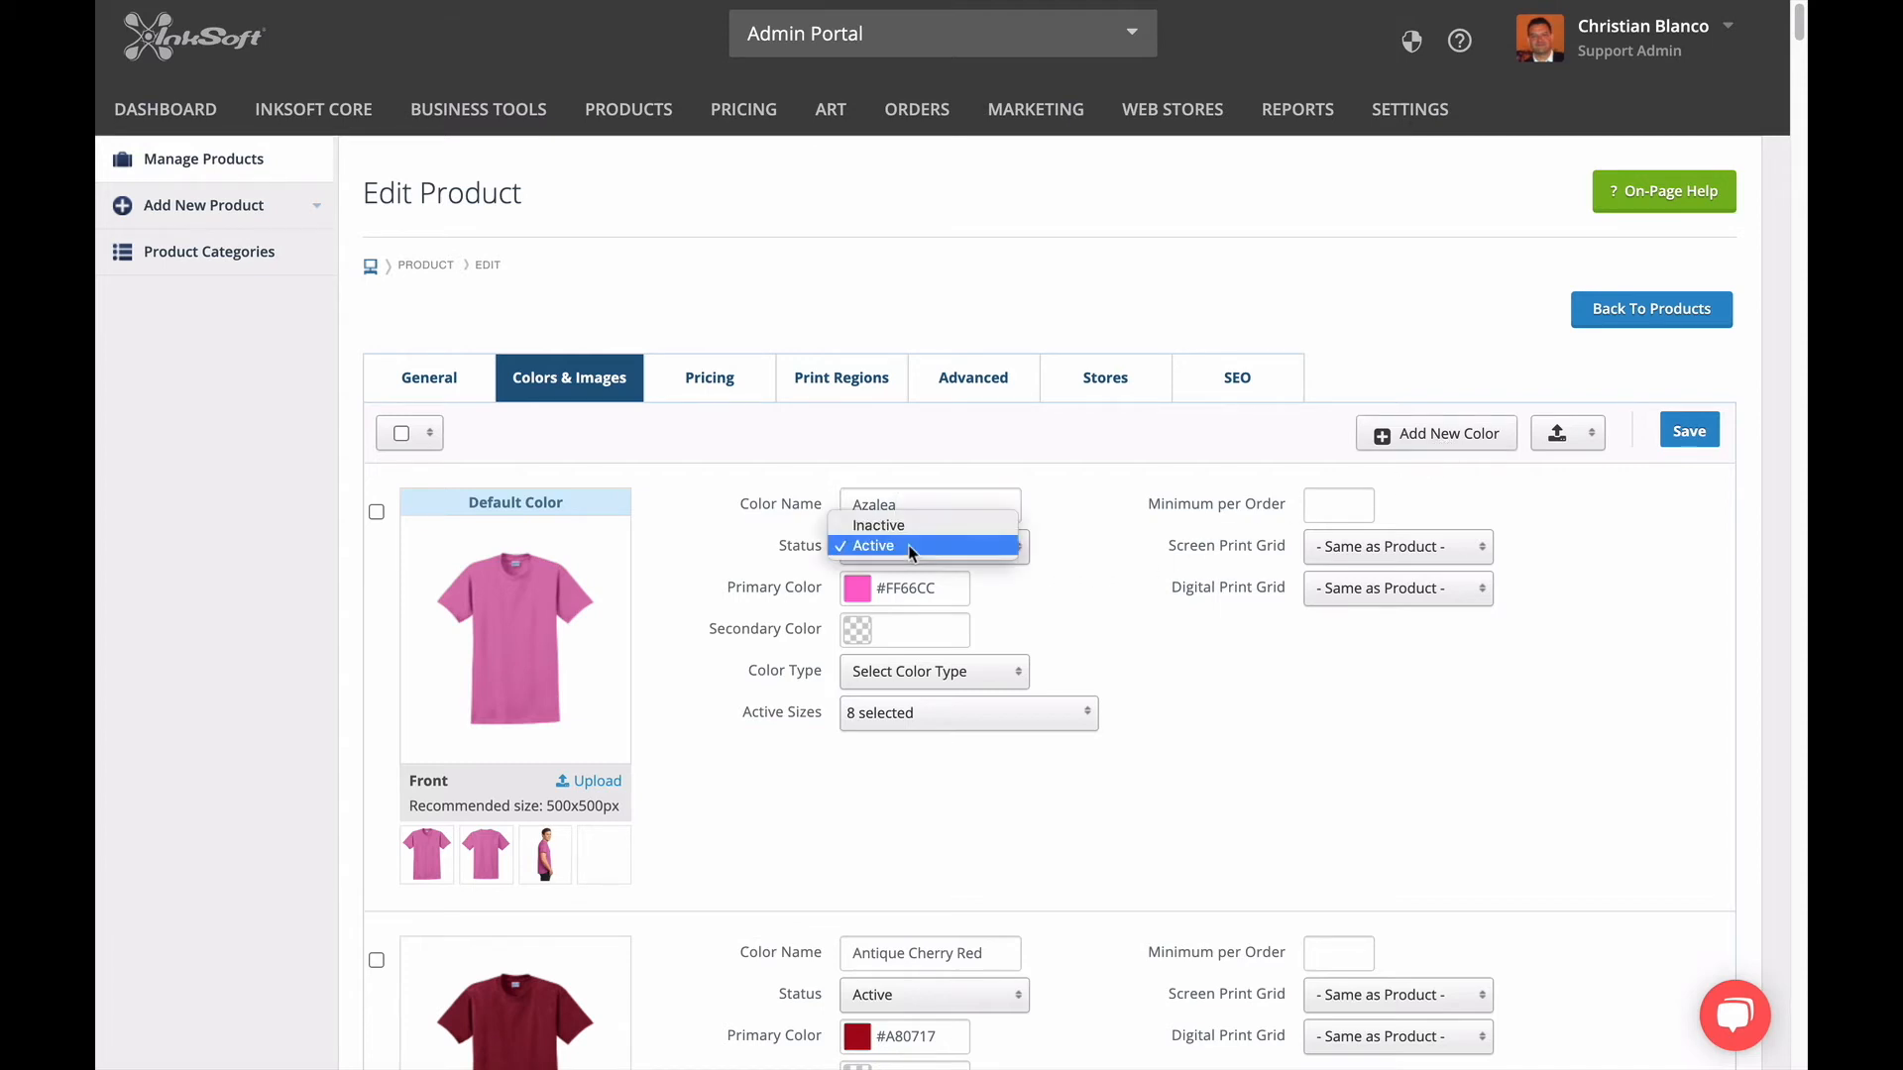
{"action": "left_click", "coordinate": [911, 548]}
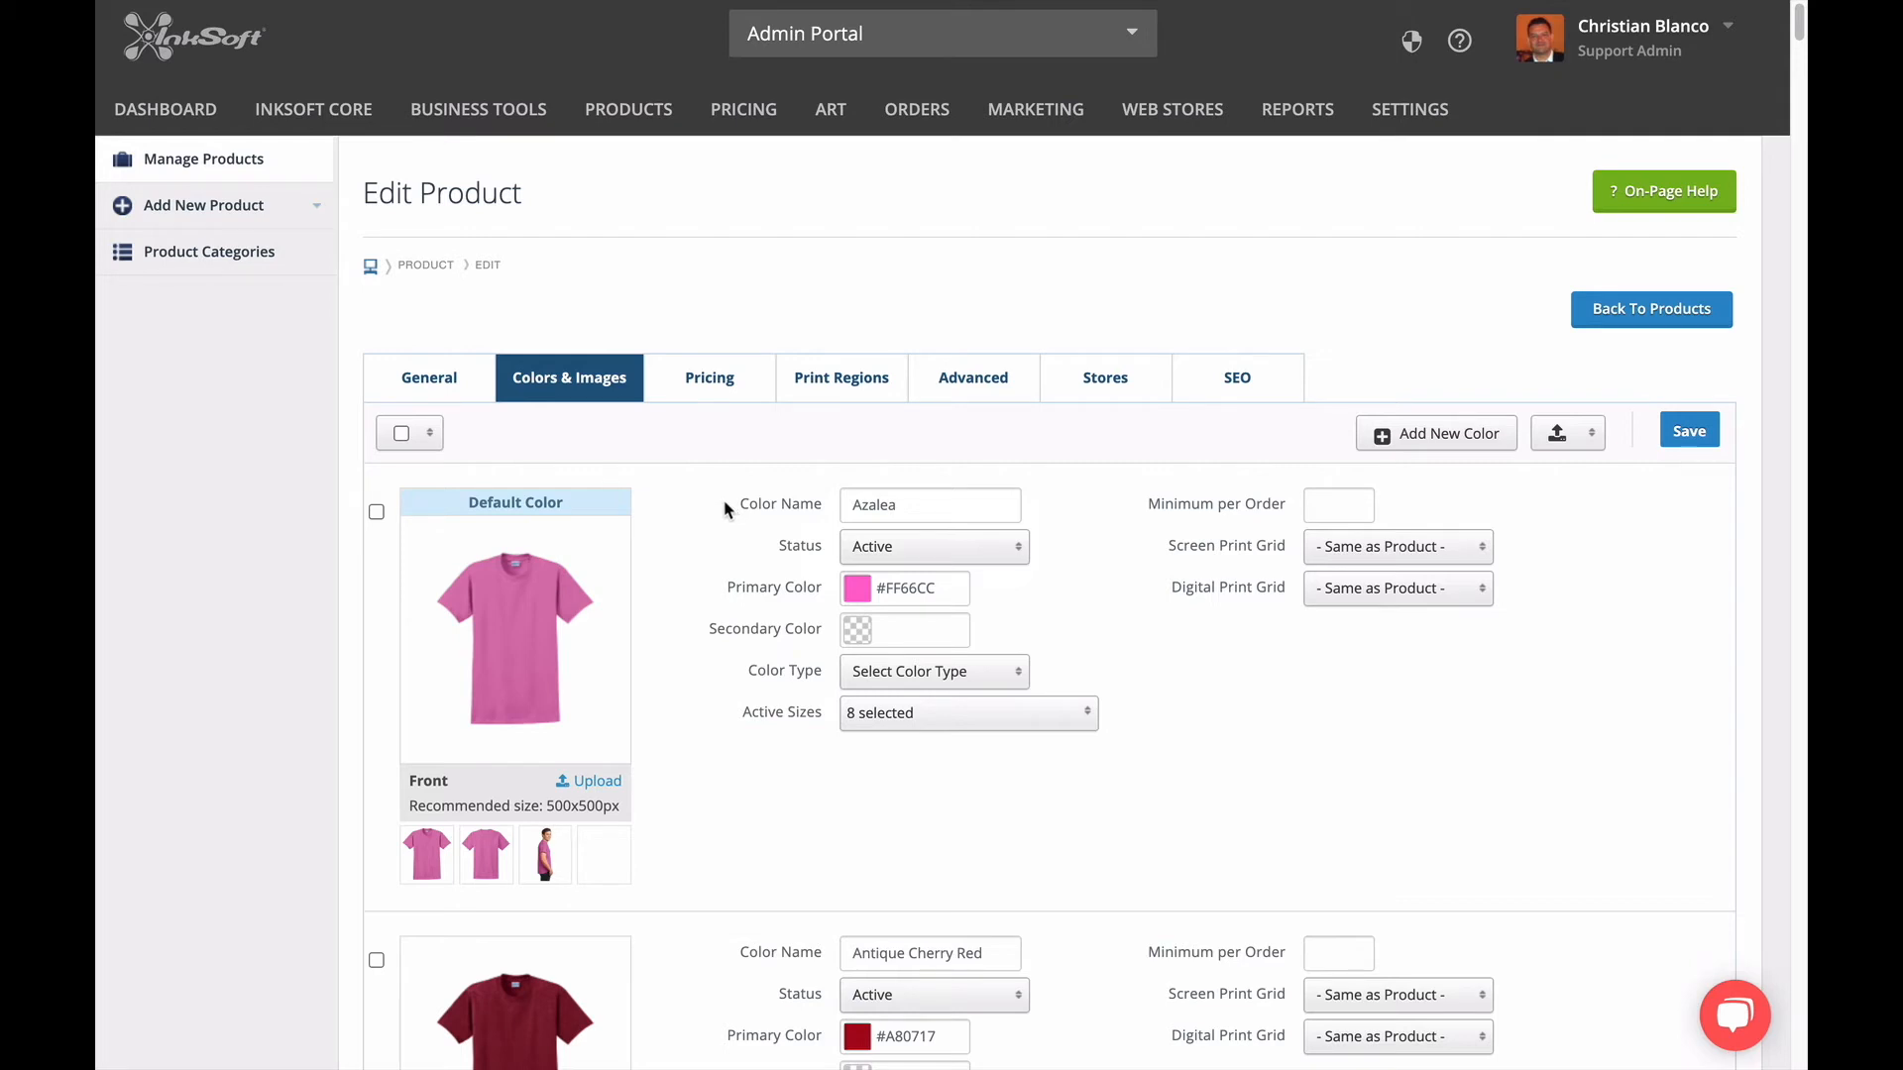
Examine the Ash color's Back and Right Sleeve images and the sleeve image's upload option, without uploading a file.
{"action": "scroll", "coordinate": [327, 708], "scroll_direction": "down", "scroll_amount": 1}
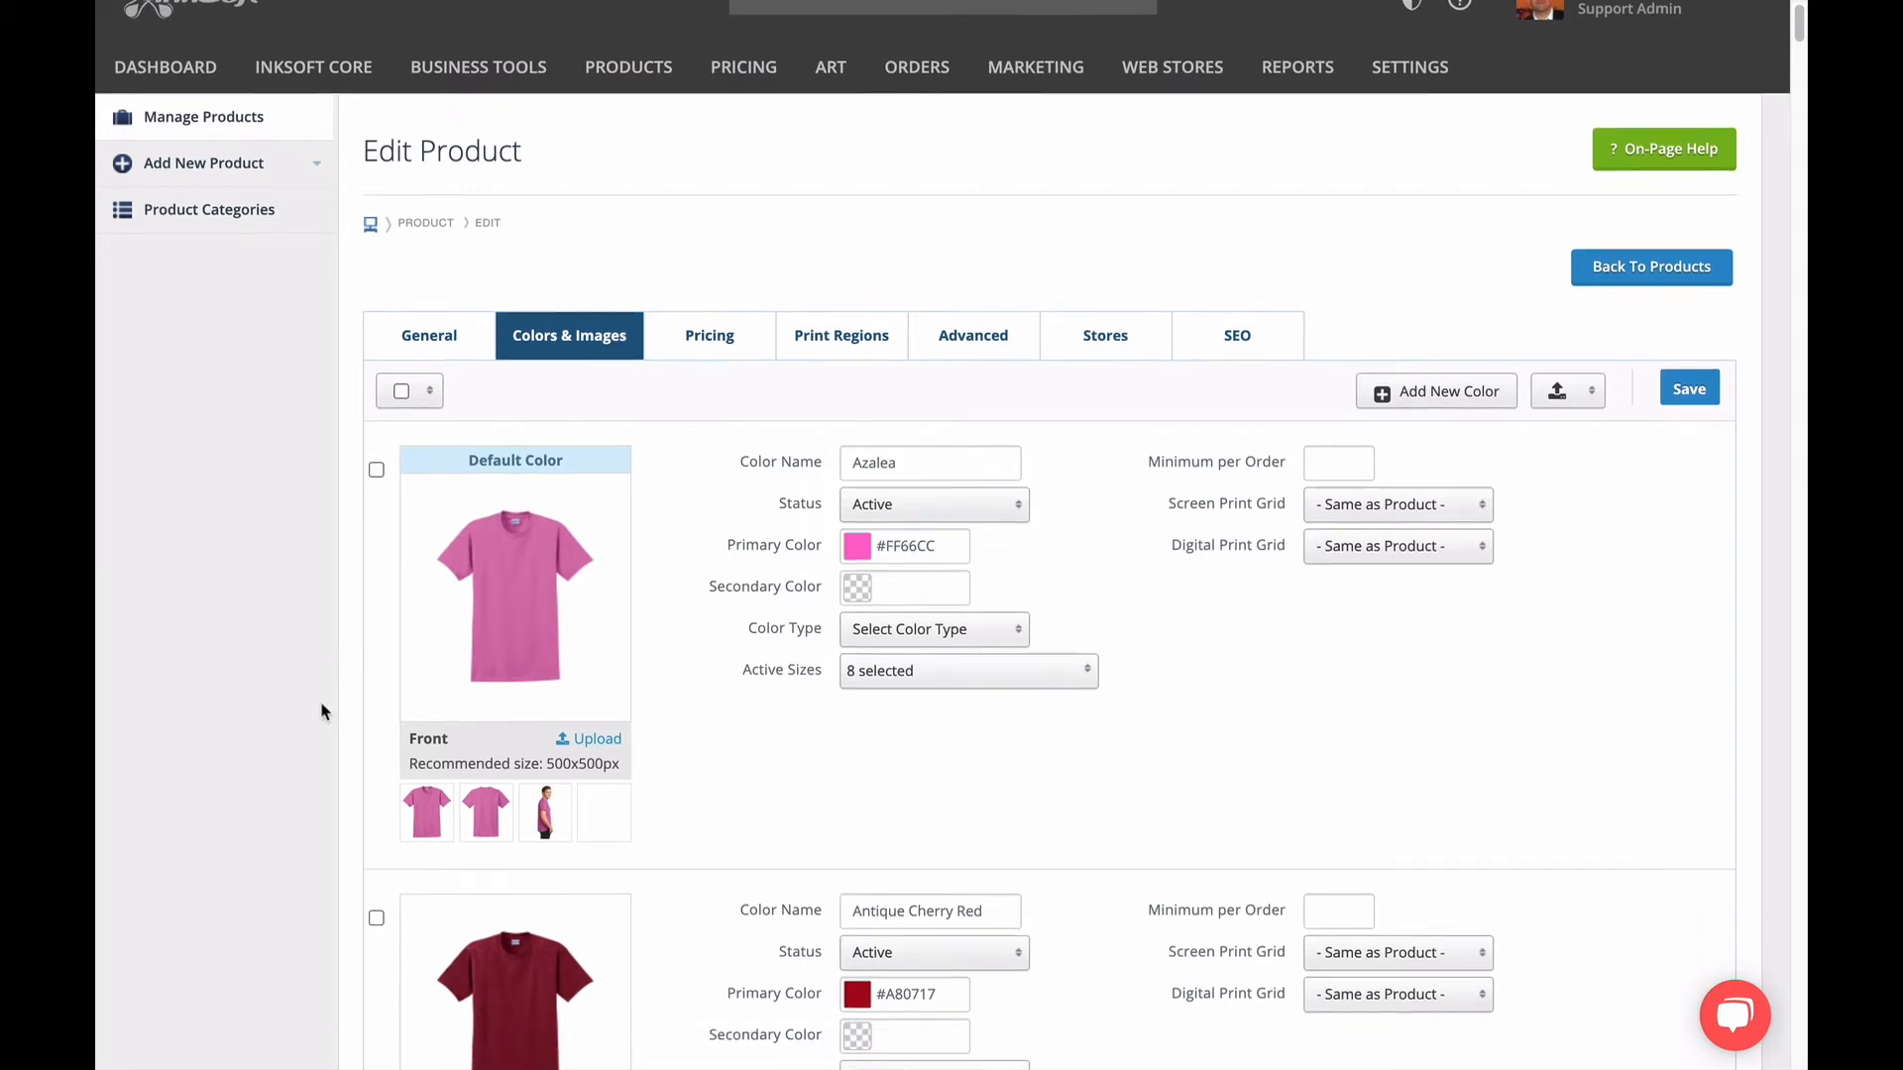
{"action": "scroll", "coordinate": [320, 711], "scroll_direction": "down", "scroll_amount": 6}
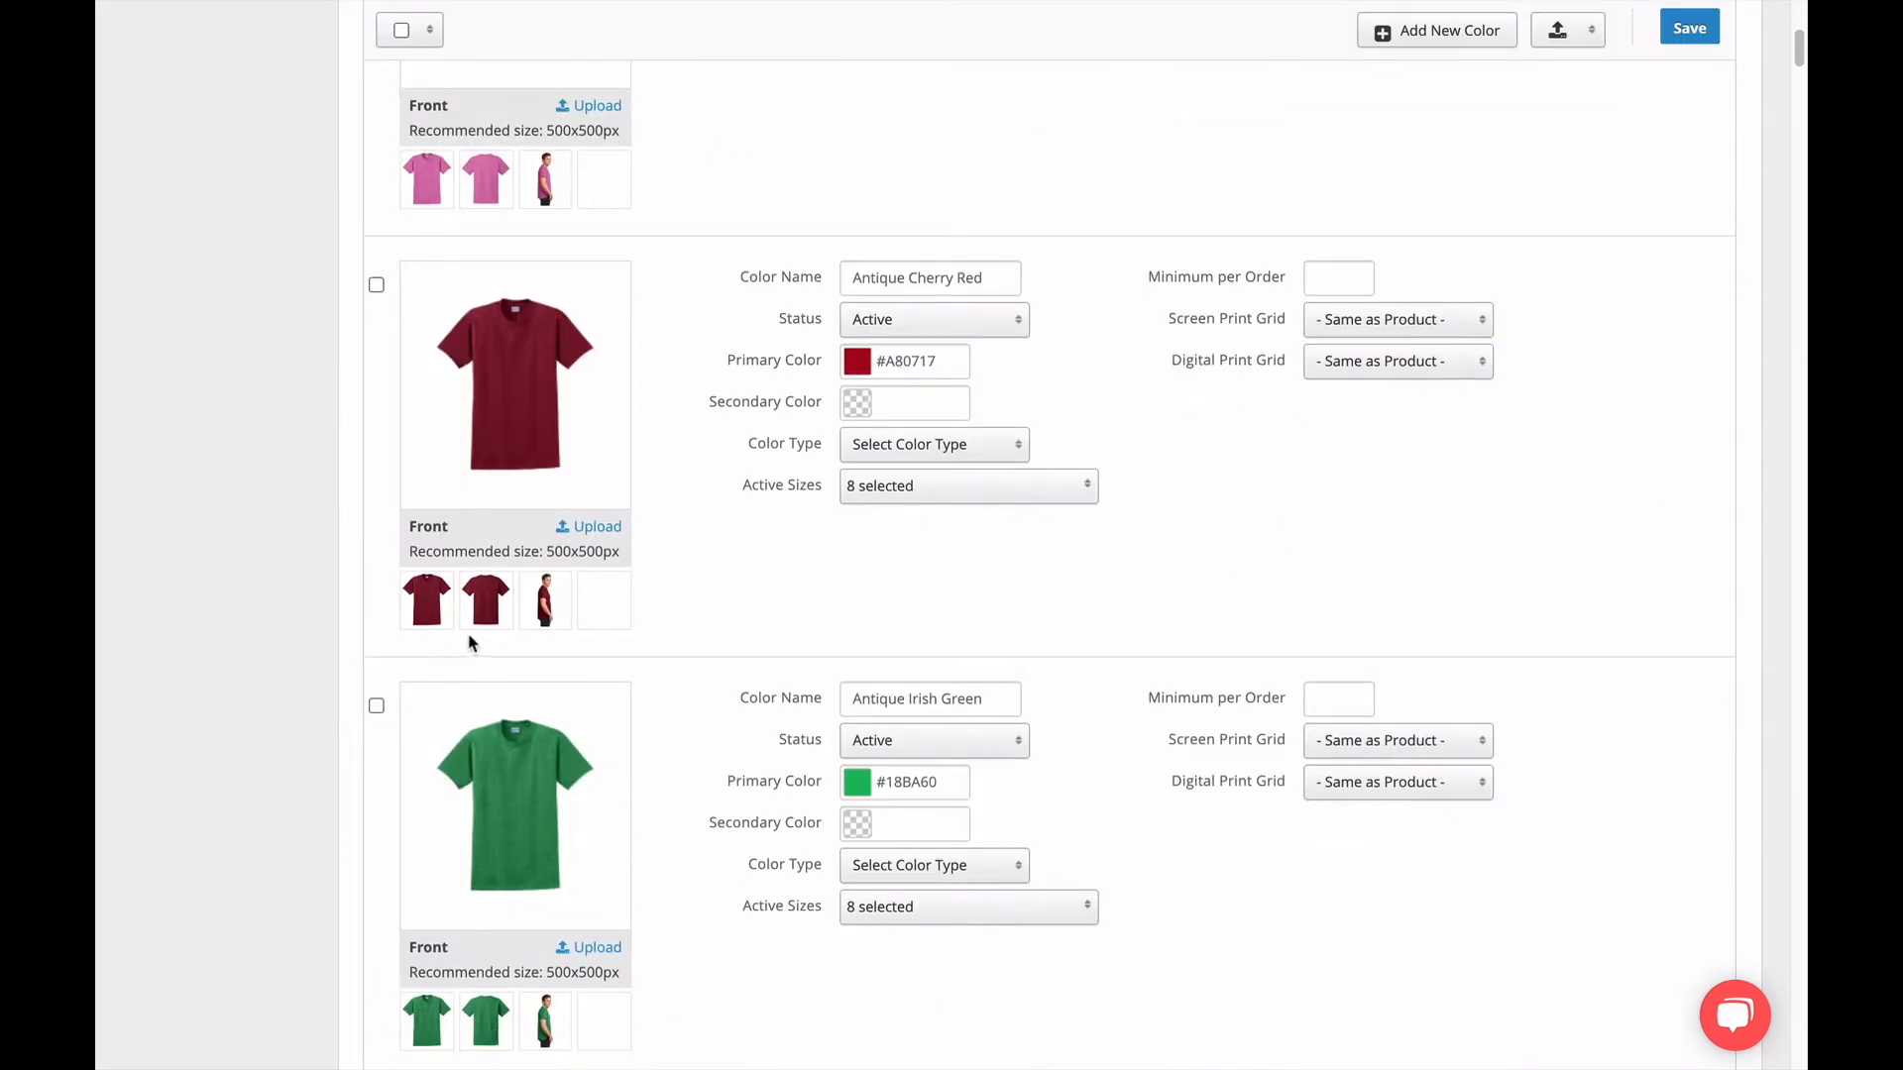
{"action": "scroll", "coordinate": [671, 705], "scroll_direction": "down", "scroll_amount": 5}
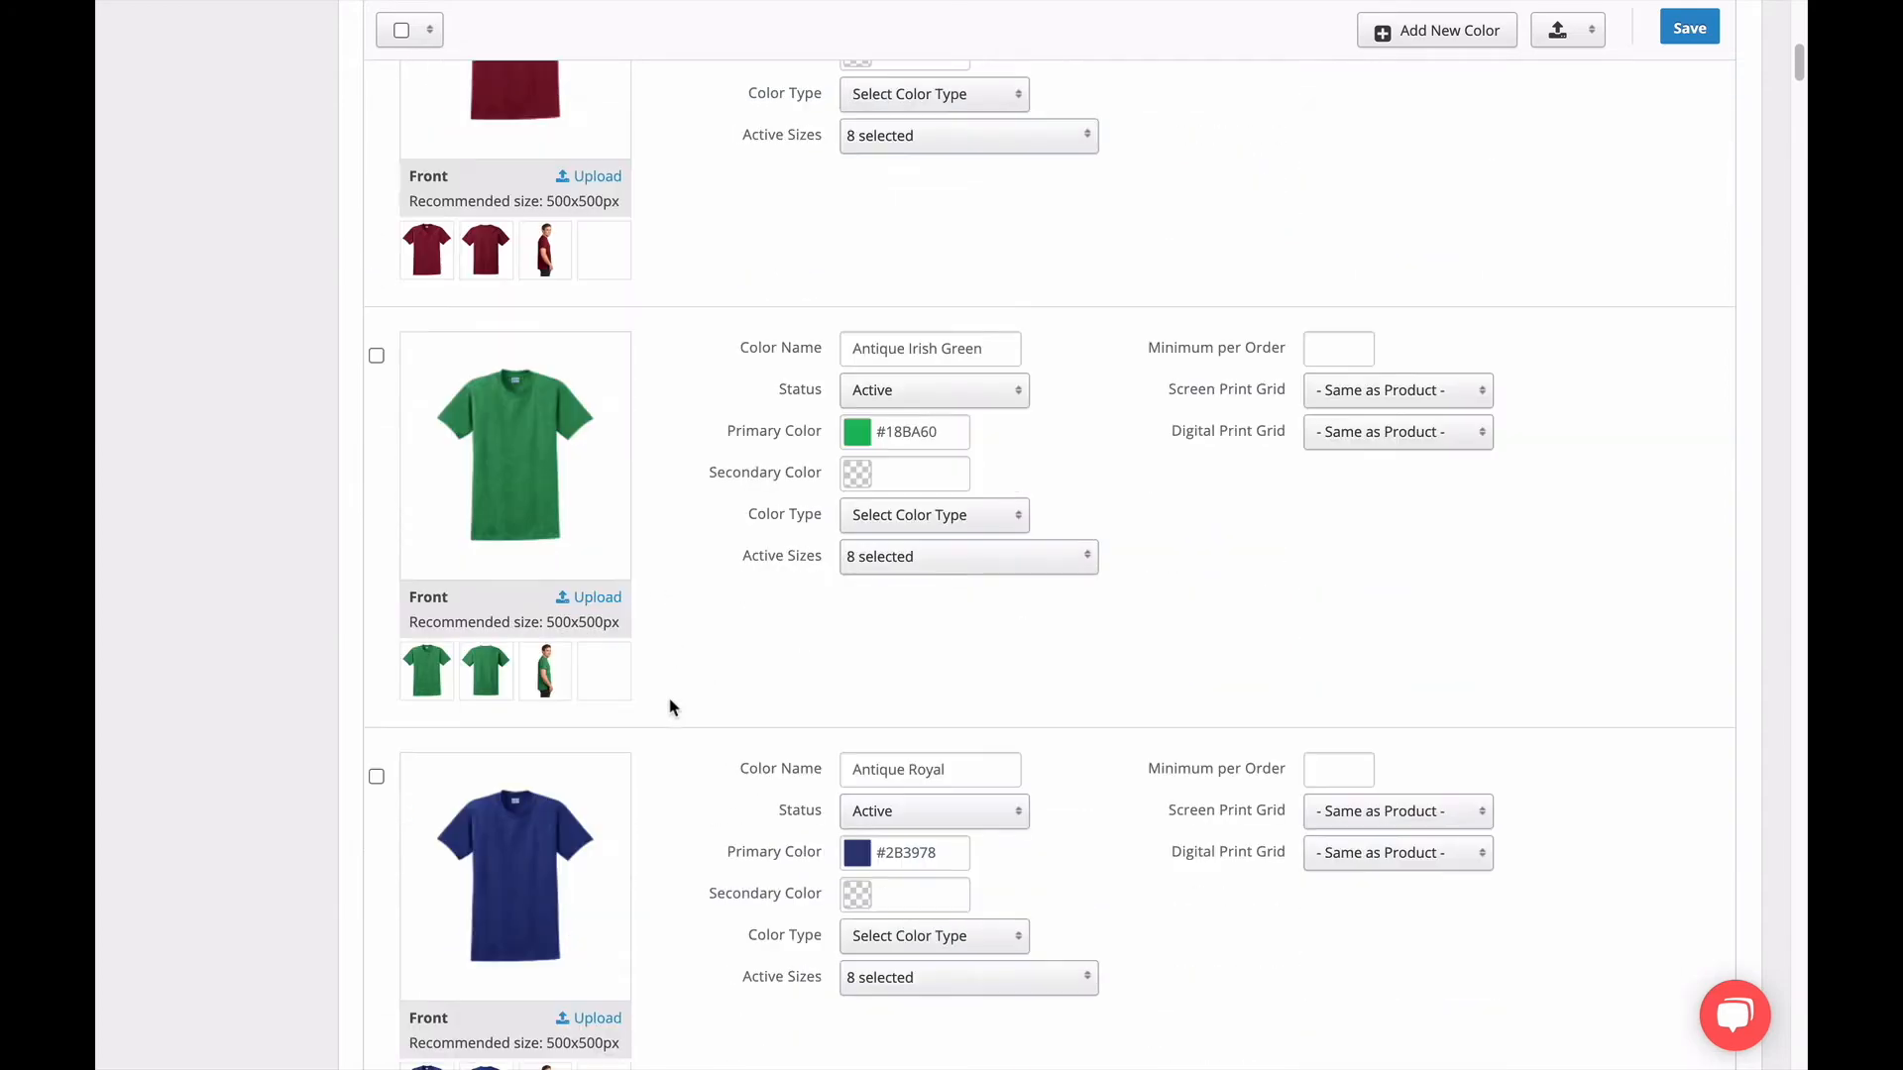
{"action": "scroll", "coordinate": [671, 705], "scroll_direction": "down", "scroll_amount": 7}
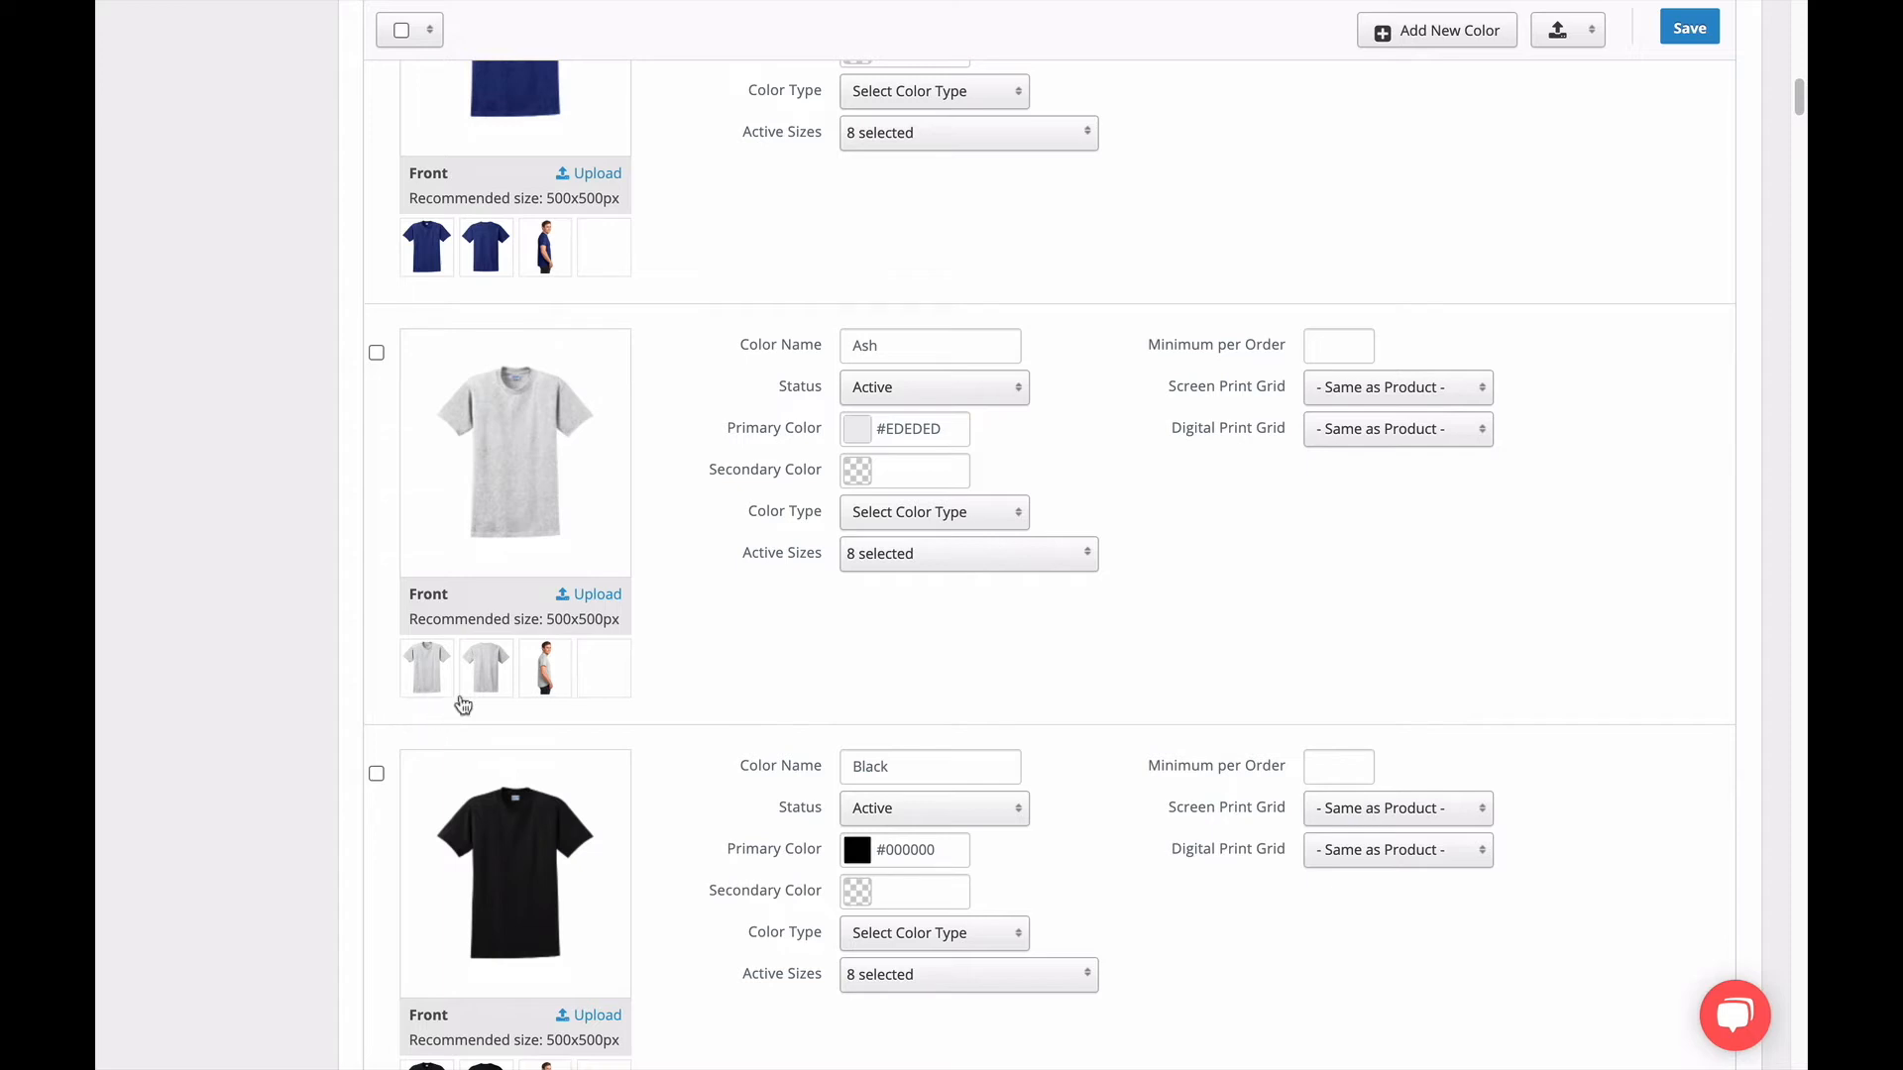
{"action": "left_click", "coordinate": [486, 673]}
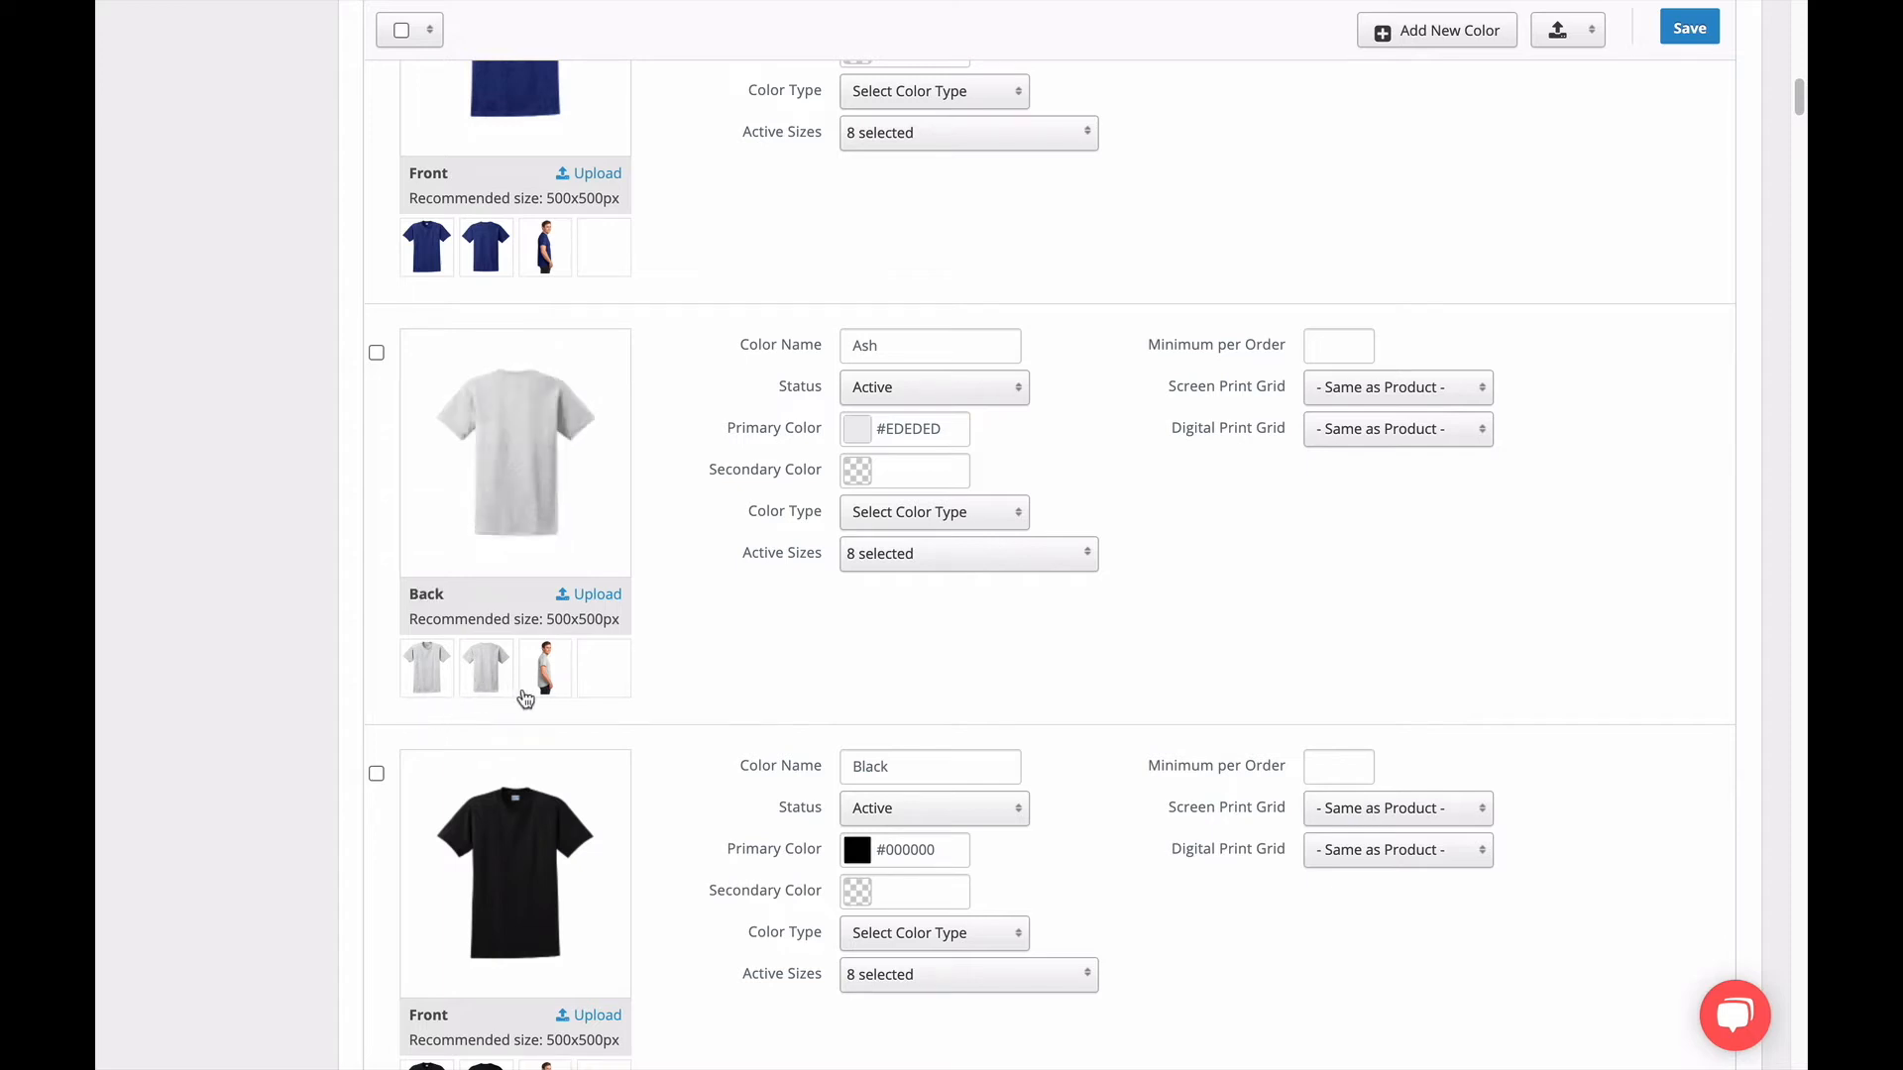
{"action": "left_click", "coordinate": [548, 677]}
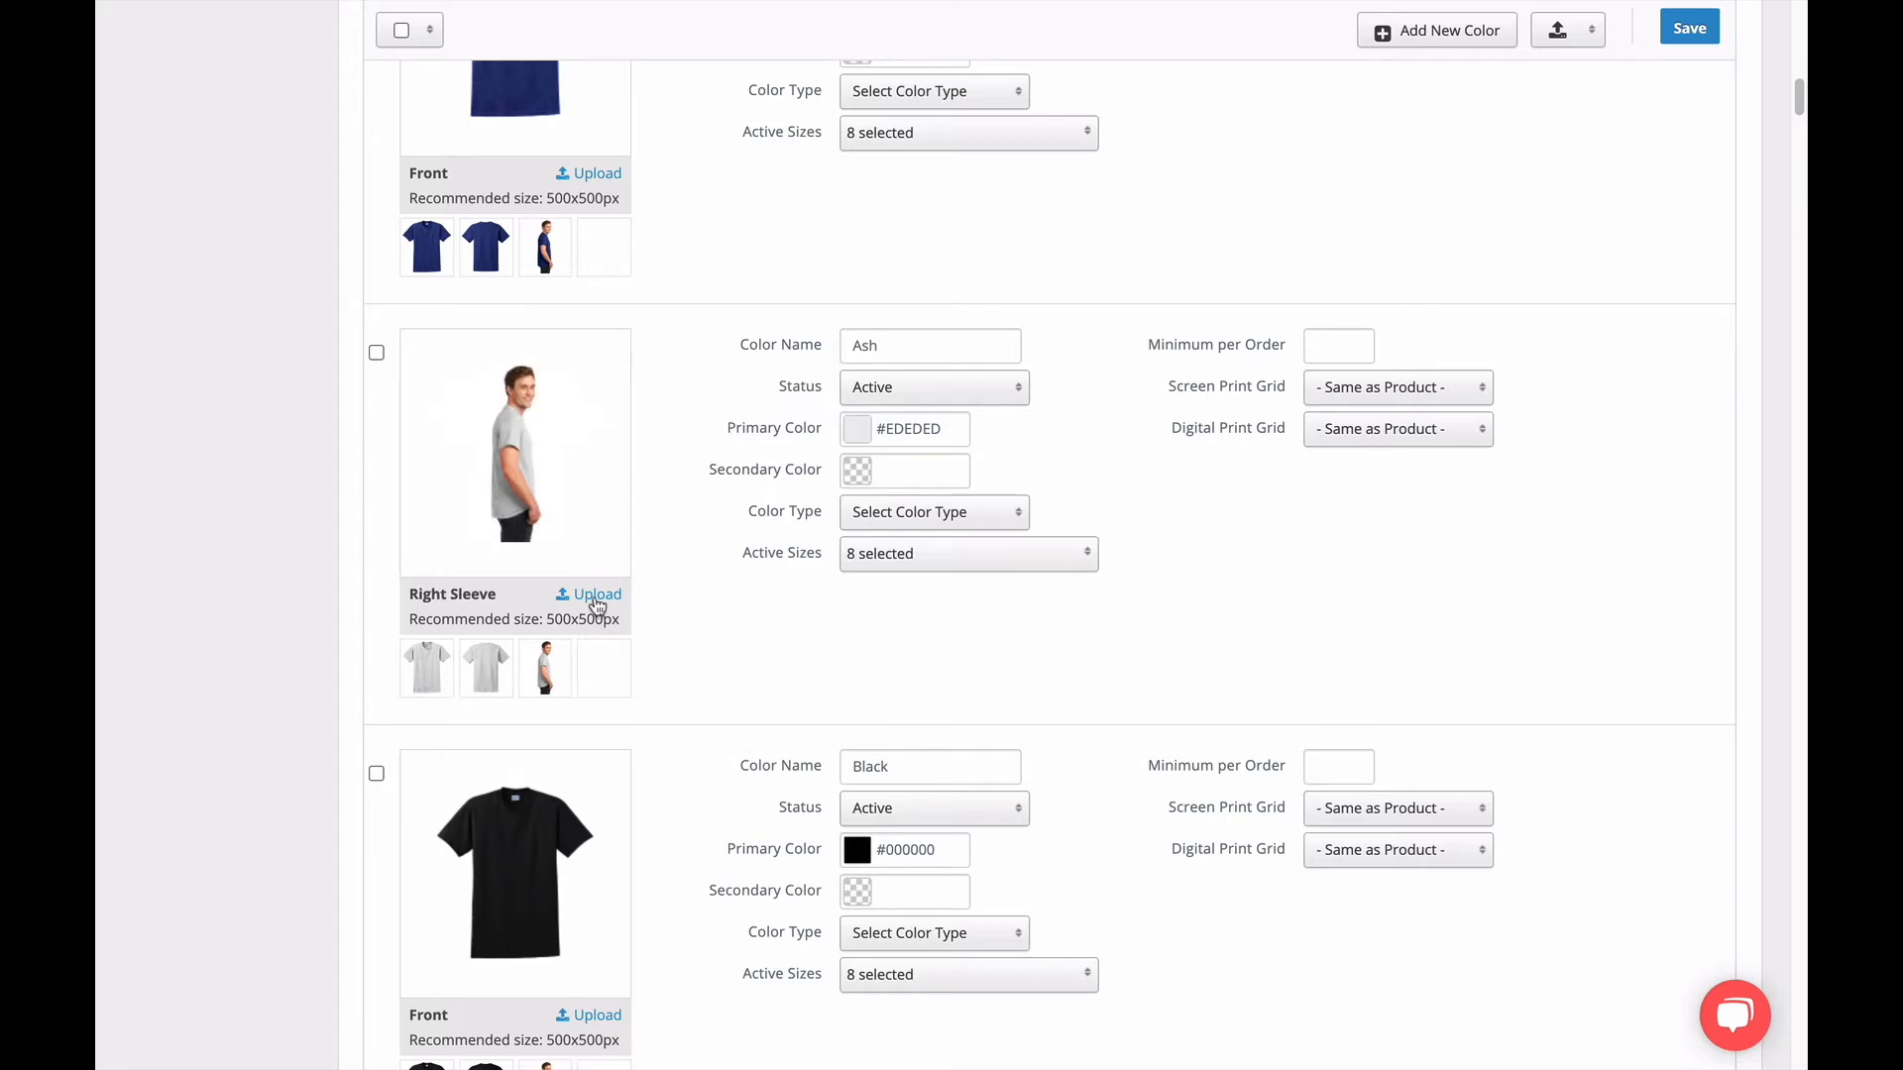
{"action": "left_click", "coordinate": [596, 596]}
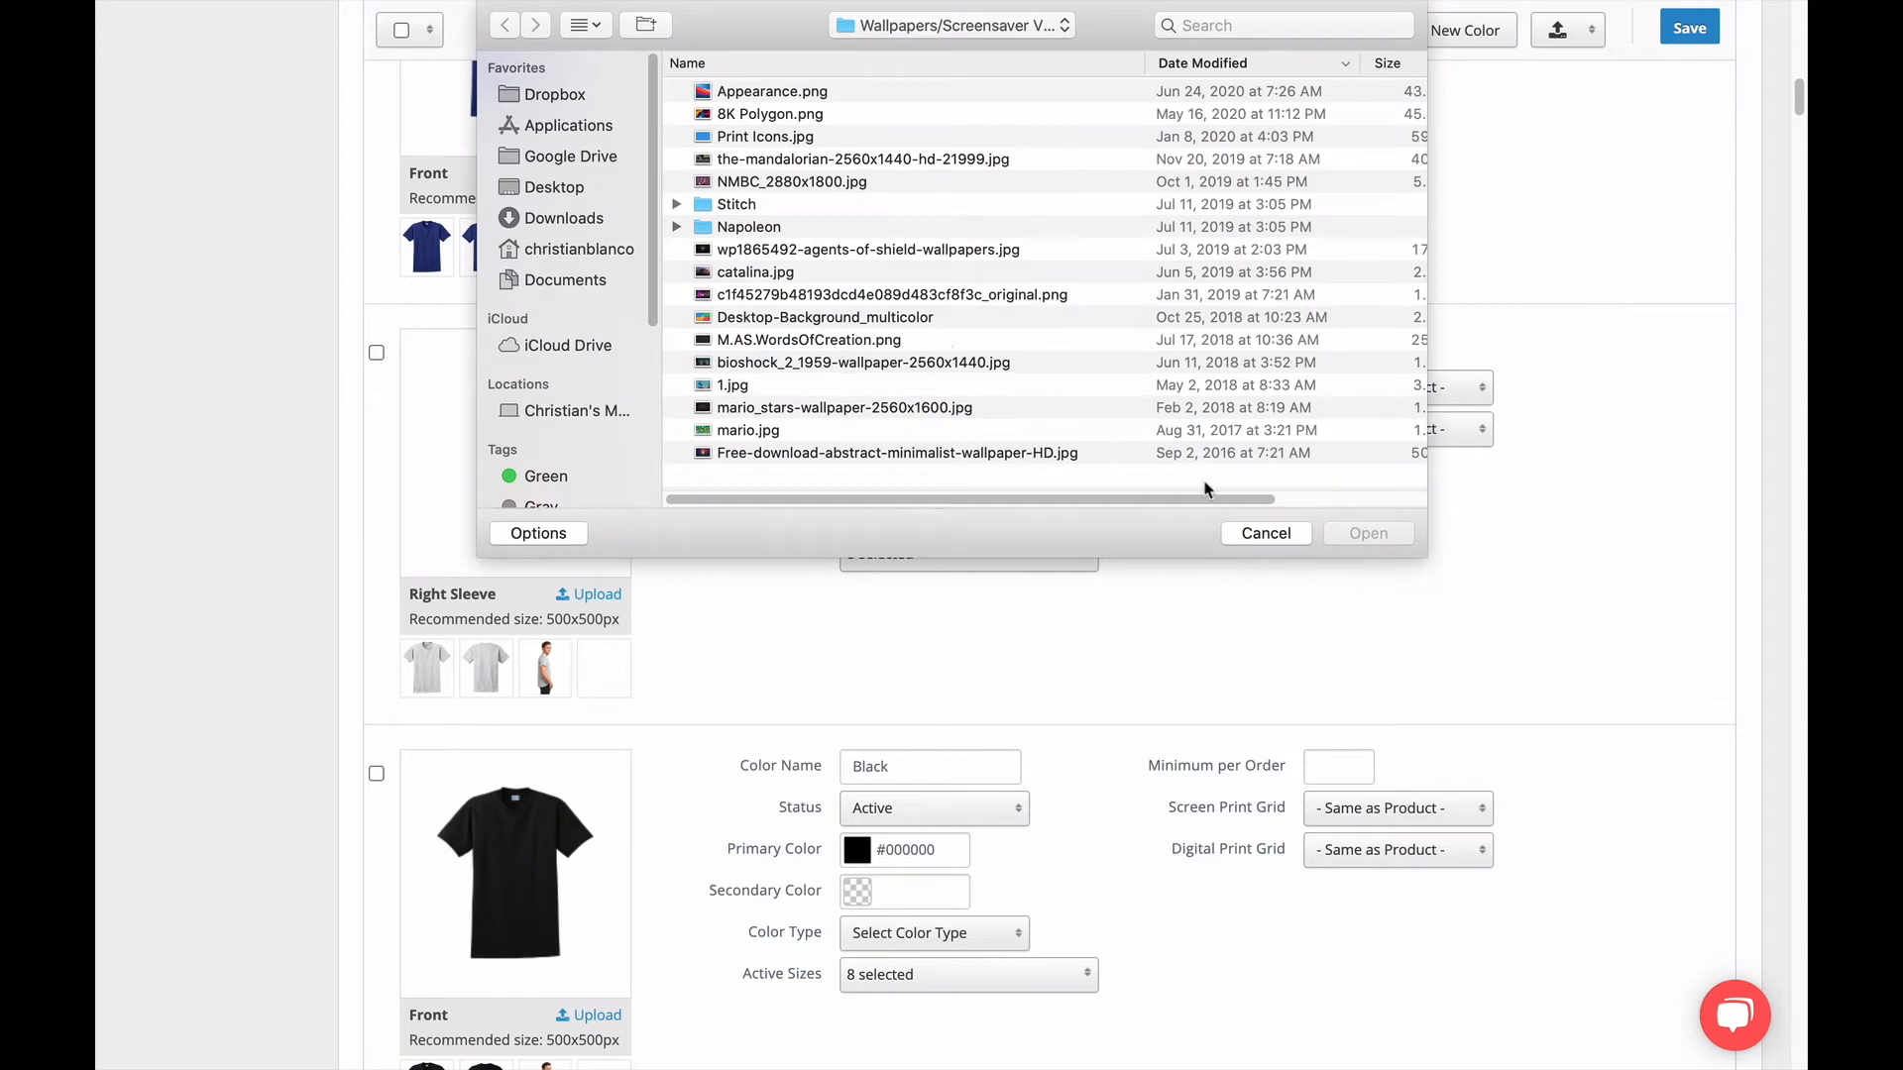
{"action": "left_click", "coordinate": [1266, 533]}
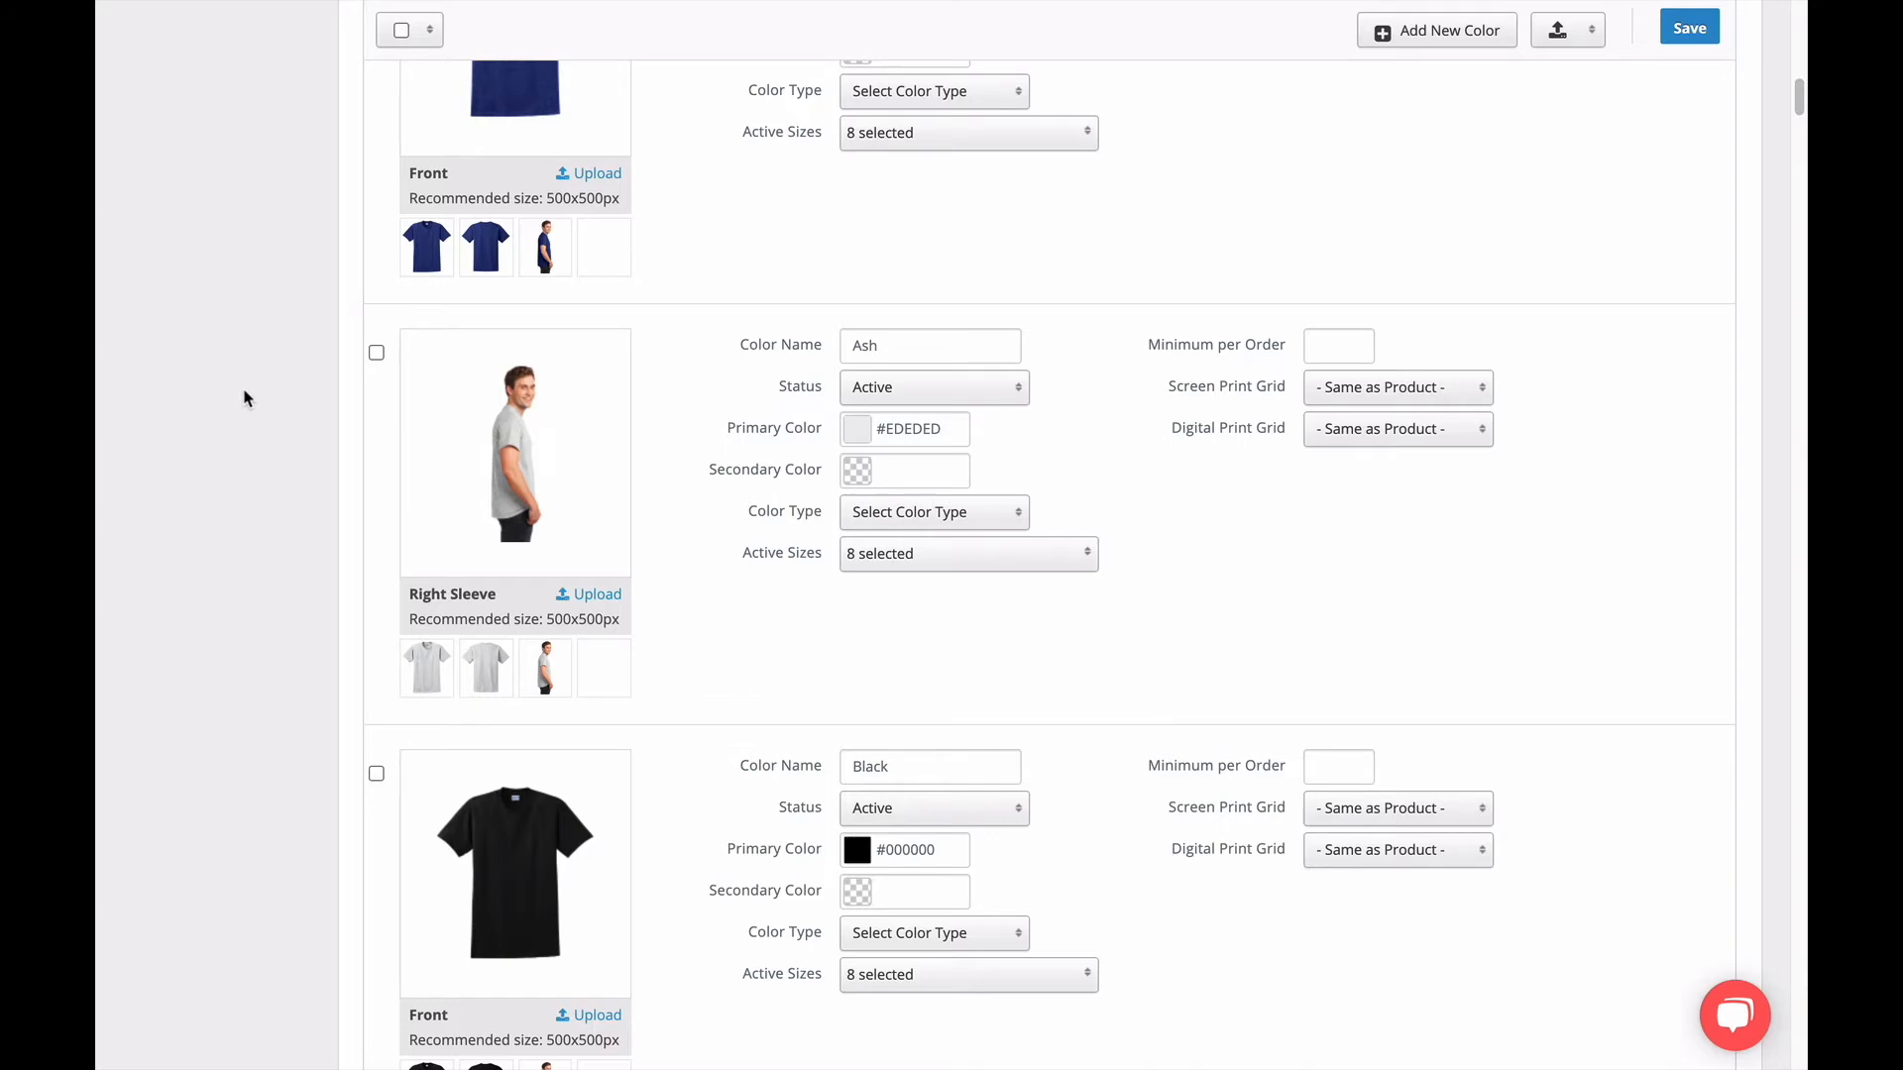
Enable the Left Sleeve print location in the product's general settings.
{"action": "scroll", "coordinate": [257, 392], "scroll_direction": "up", "scroll_amount": 5}
{"action": "scroll", "coordinate": [259, 401], "scroll_direction": "up", "scroll_amount": 10}
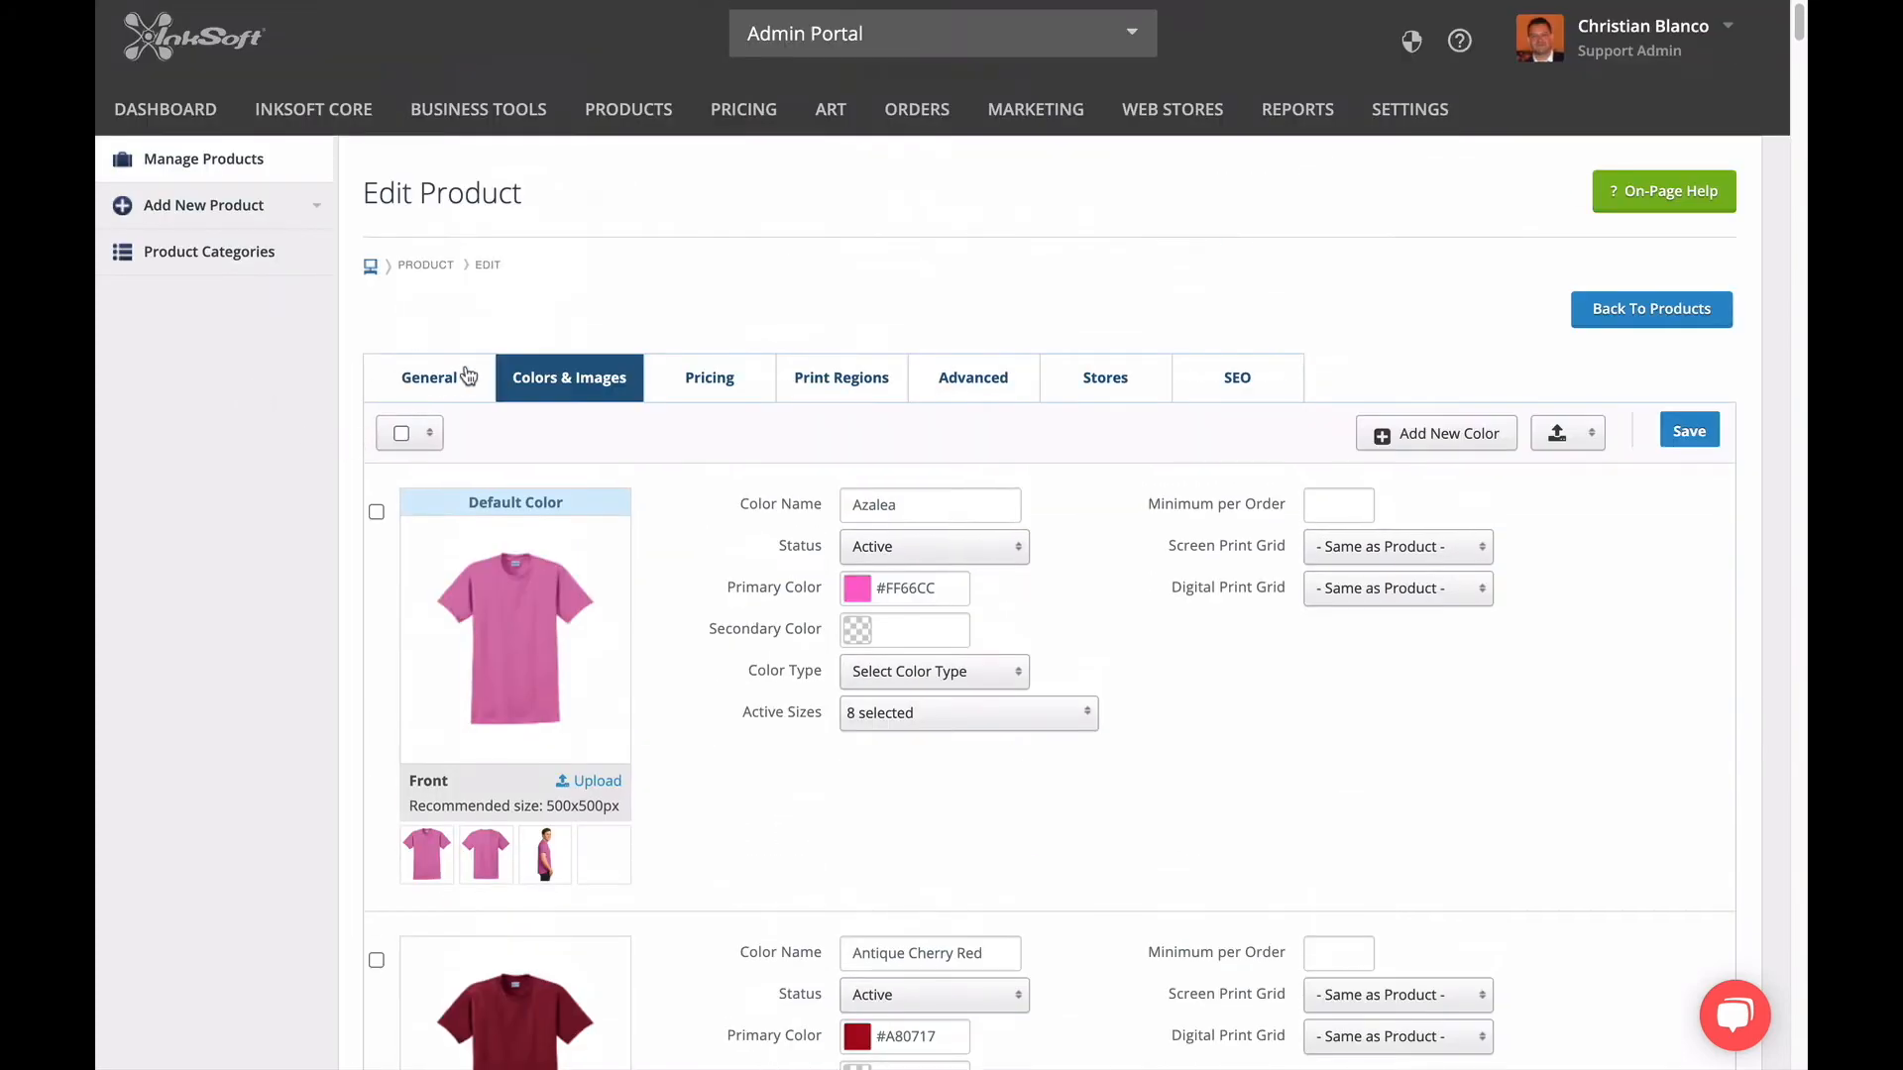
{"action": "left_click", "coordinate": [469, 381]}
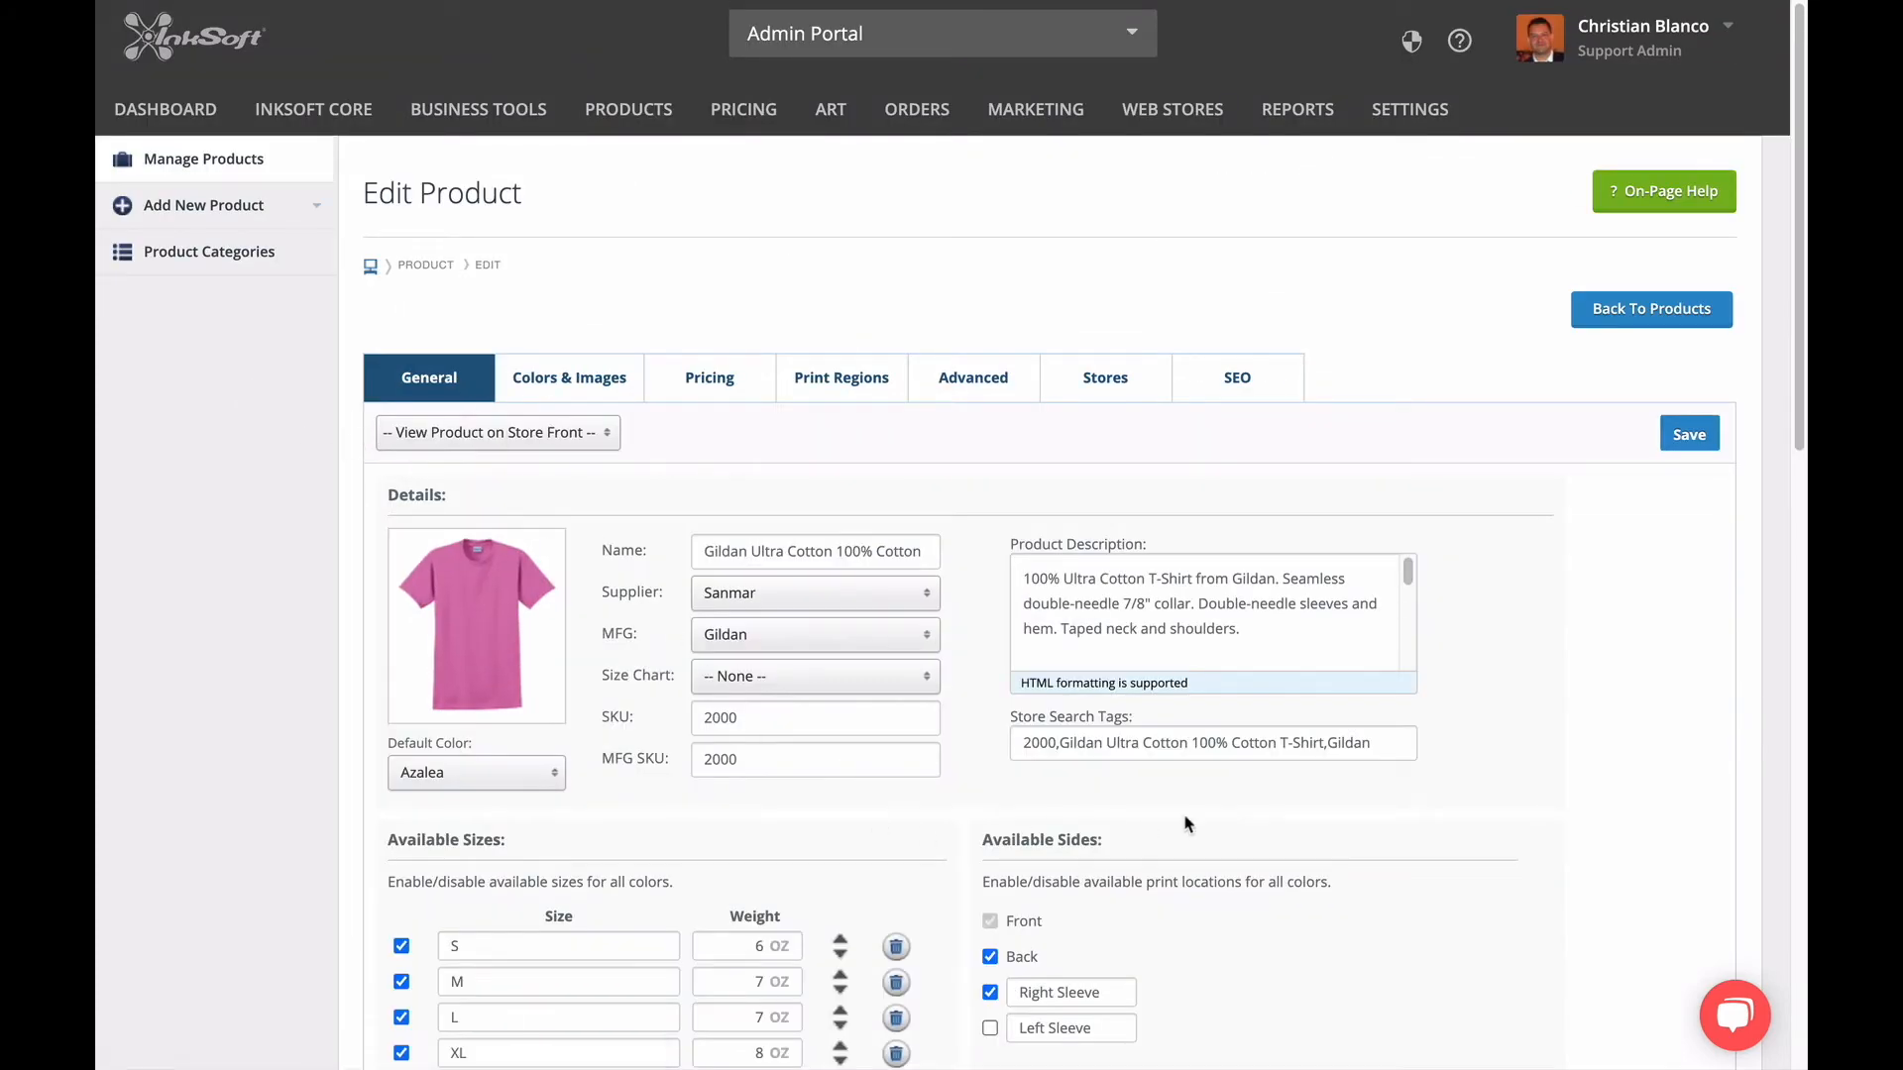
{"action": "scroll", "coordinate": [1189, 825], "scroll_direction": "down", "scroll_amount": 1}
{"action": "scroll", "coordinate": [1190, 824], "scroll_direction": "down", "scroll_amount": 3}
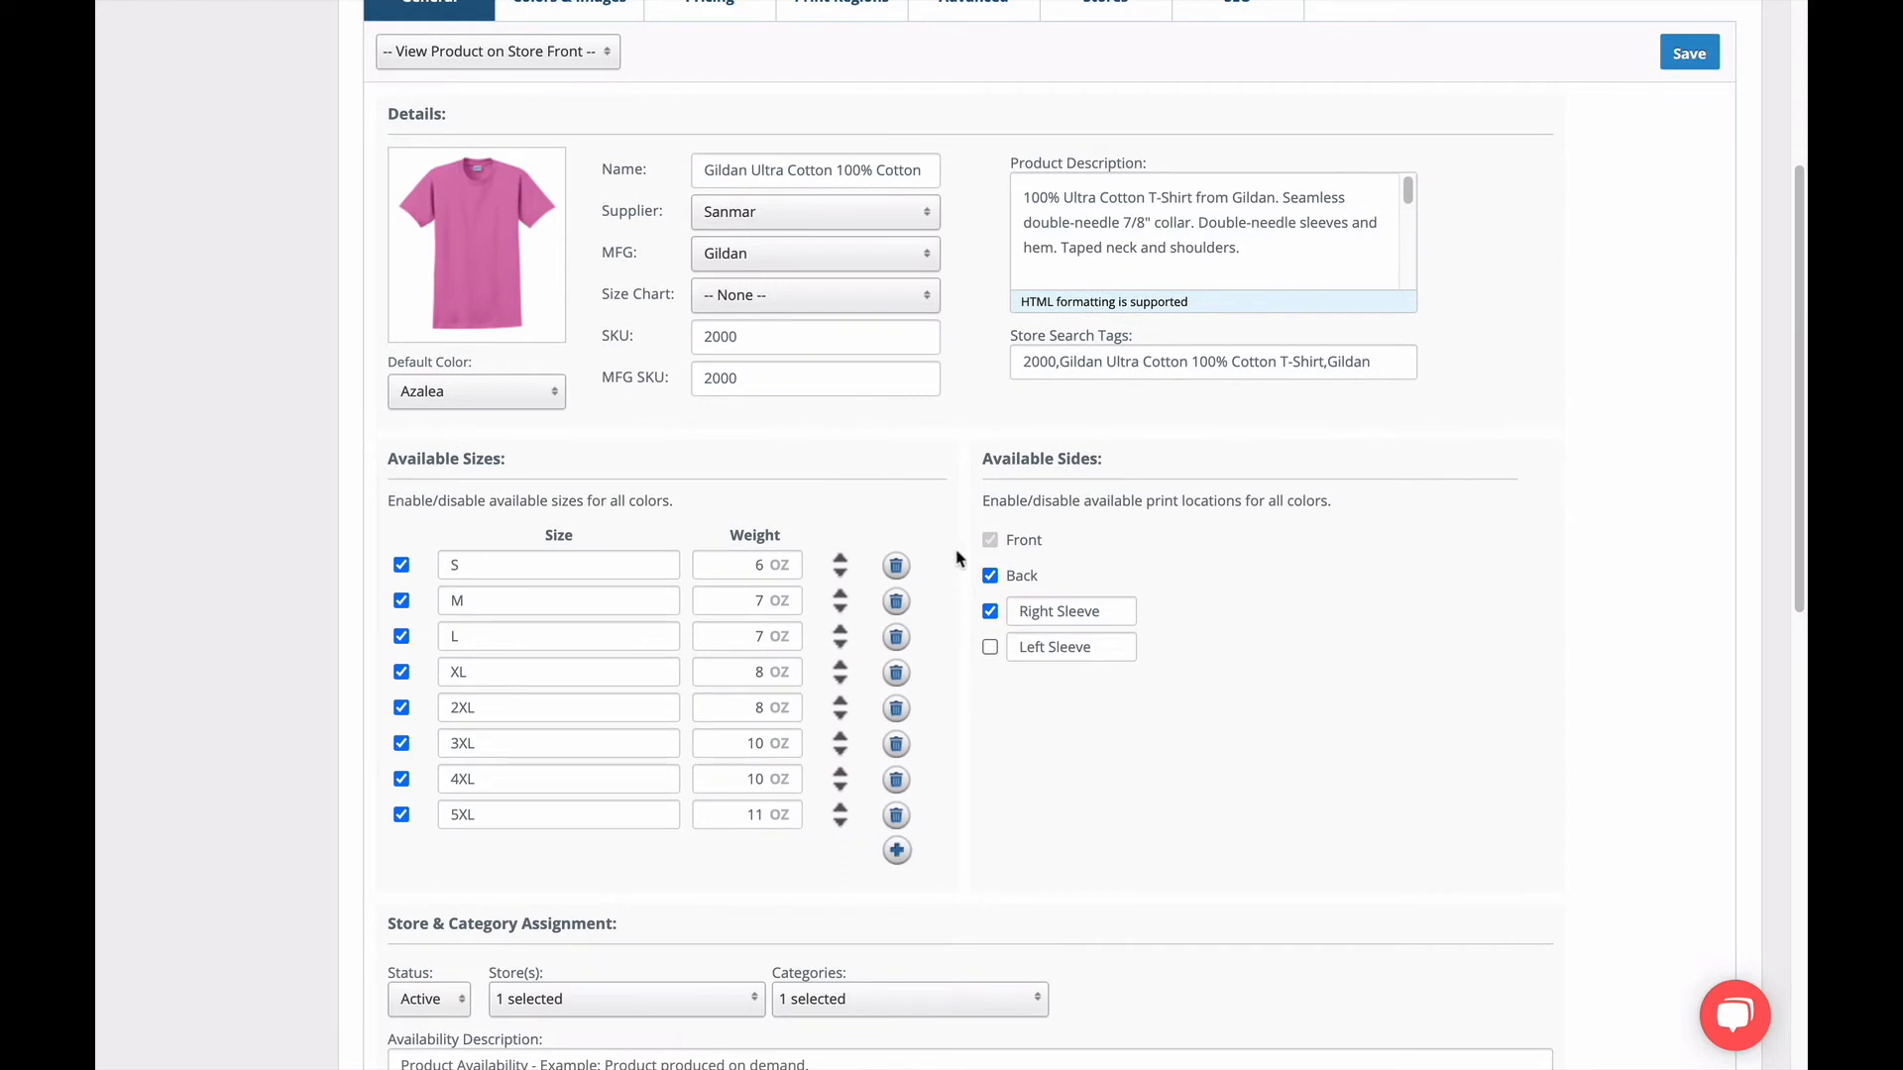
{"action": "left_click", "coordinate": [990, 646]}
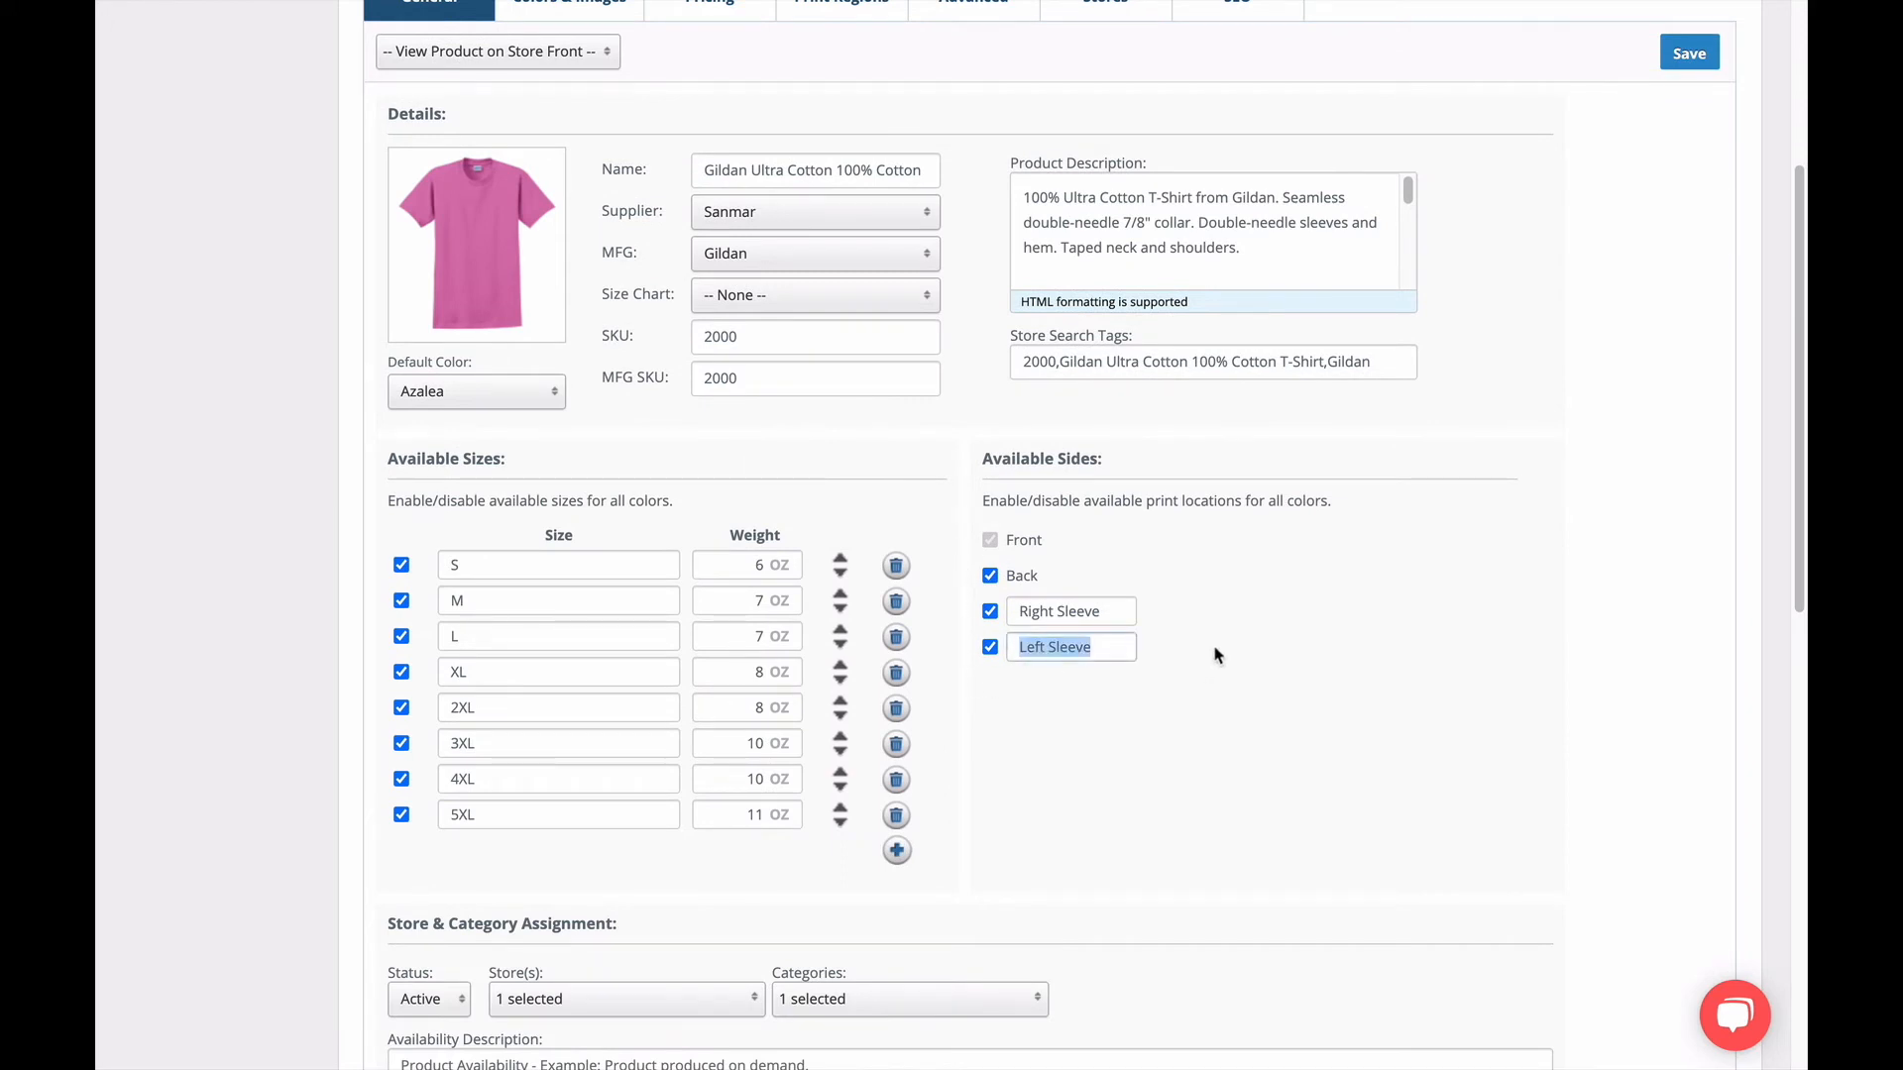
{"action": "scroll", "coordinate": [1218, 654], "scroll_direction": "up", "scroll_amount": 4}
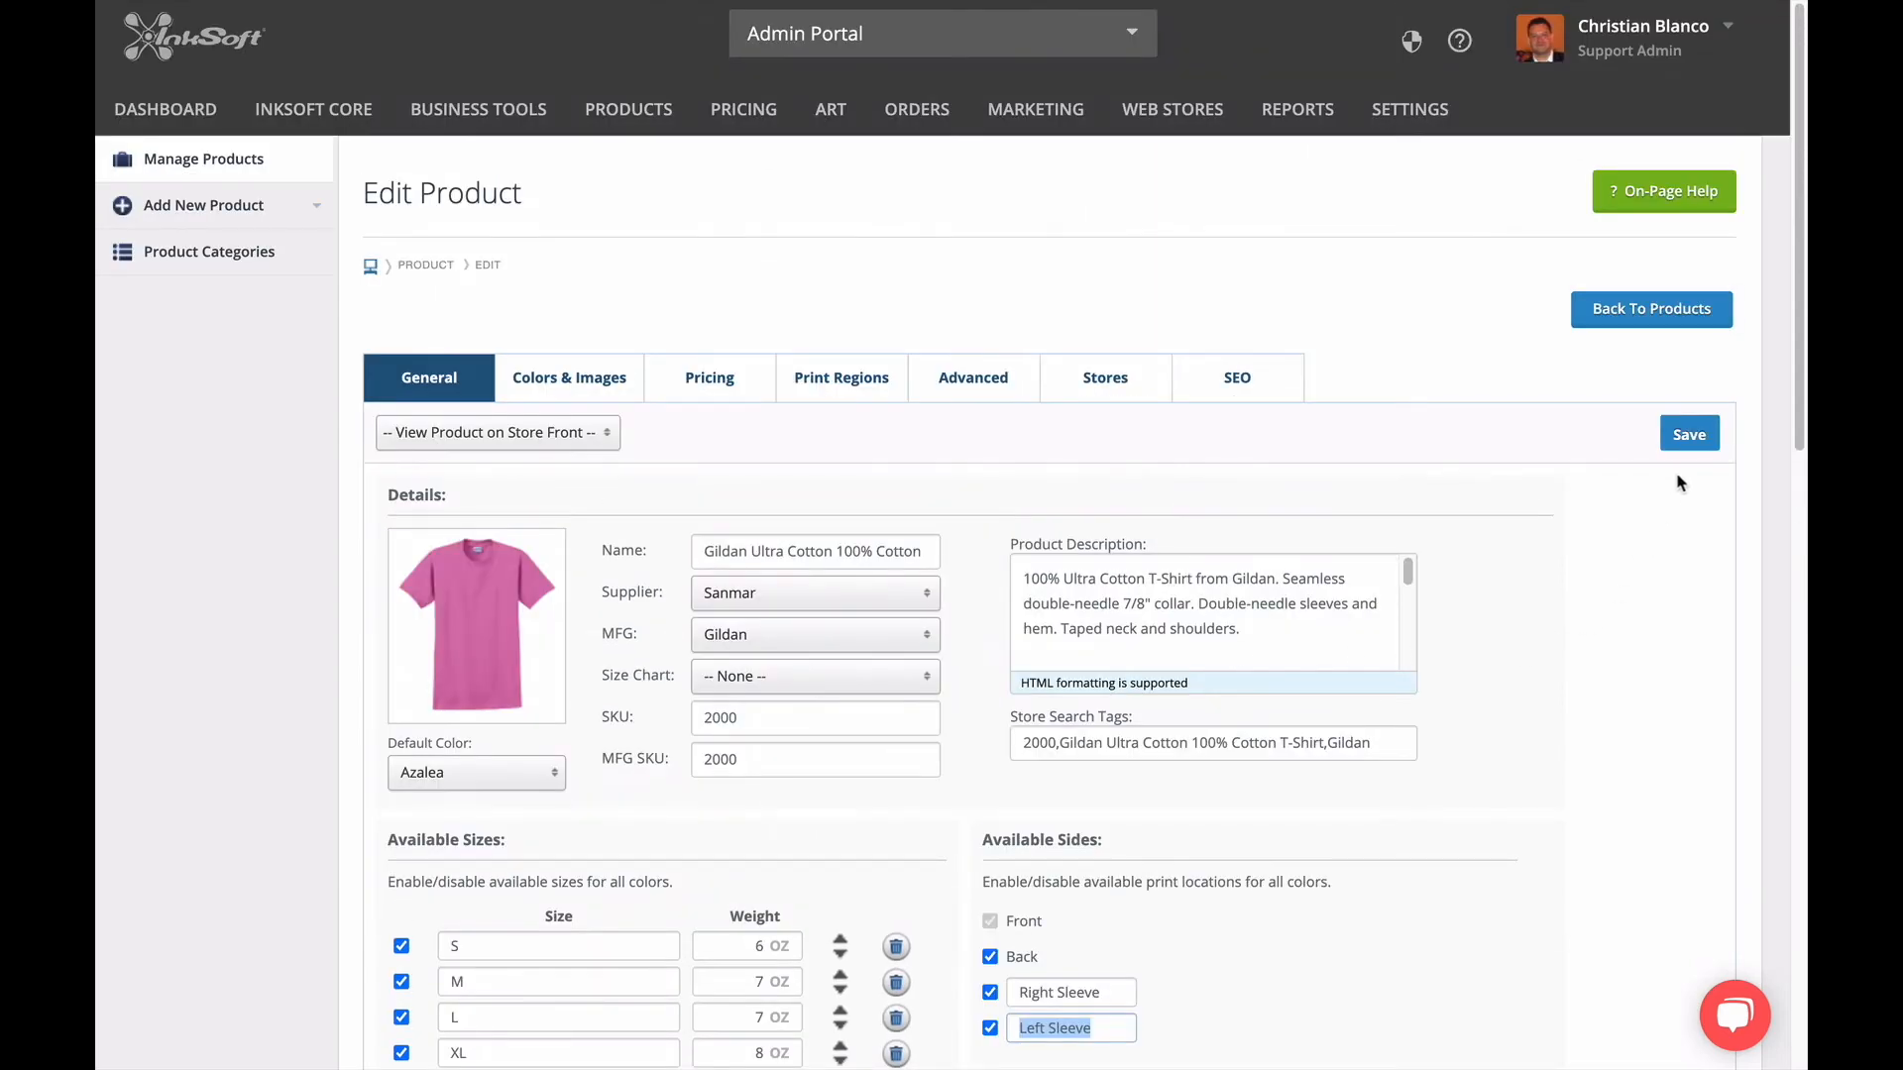
Review the image slots of each color from Azalea through Blue Dusk for the sleeve locations.
{"action": "left_click", "coordinate": [628, 397]}
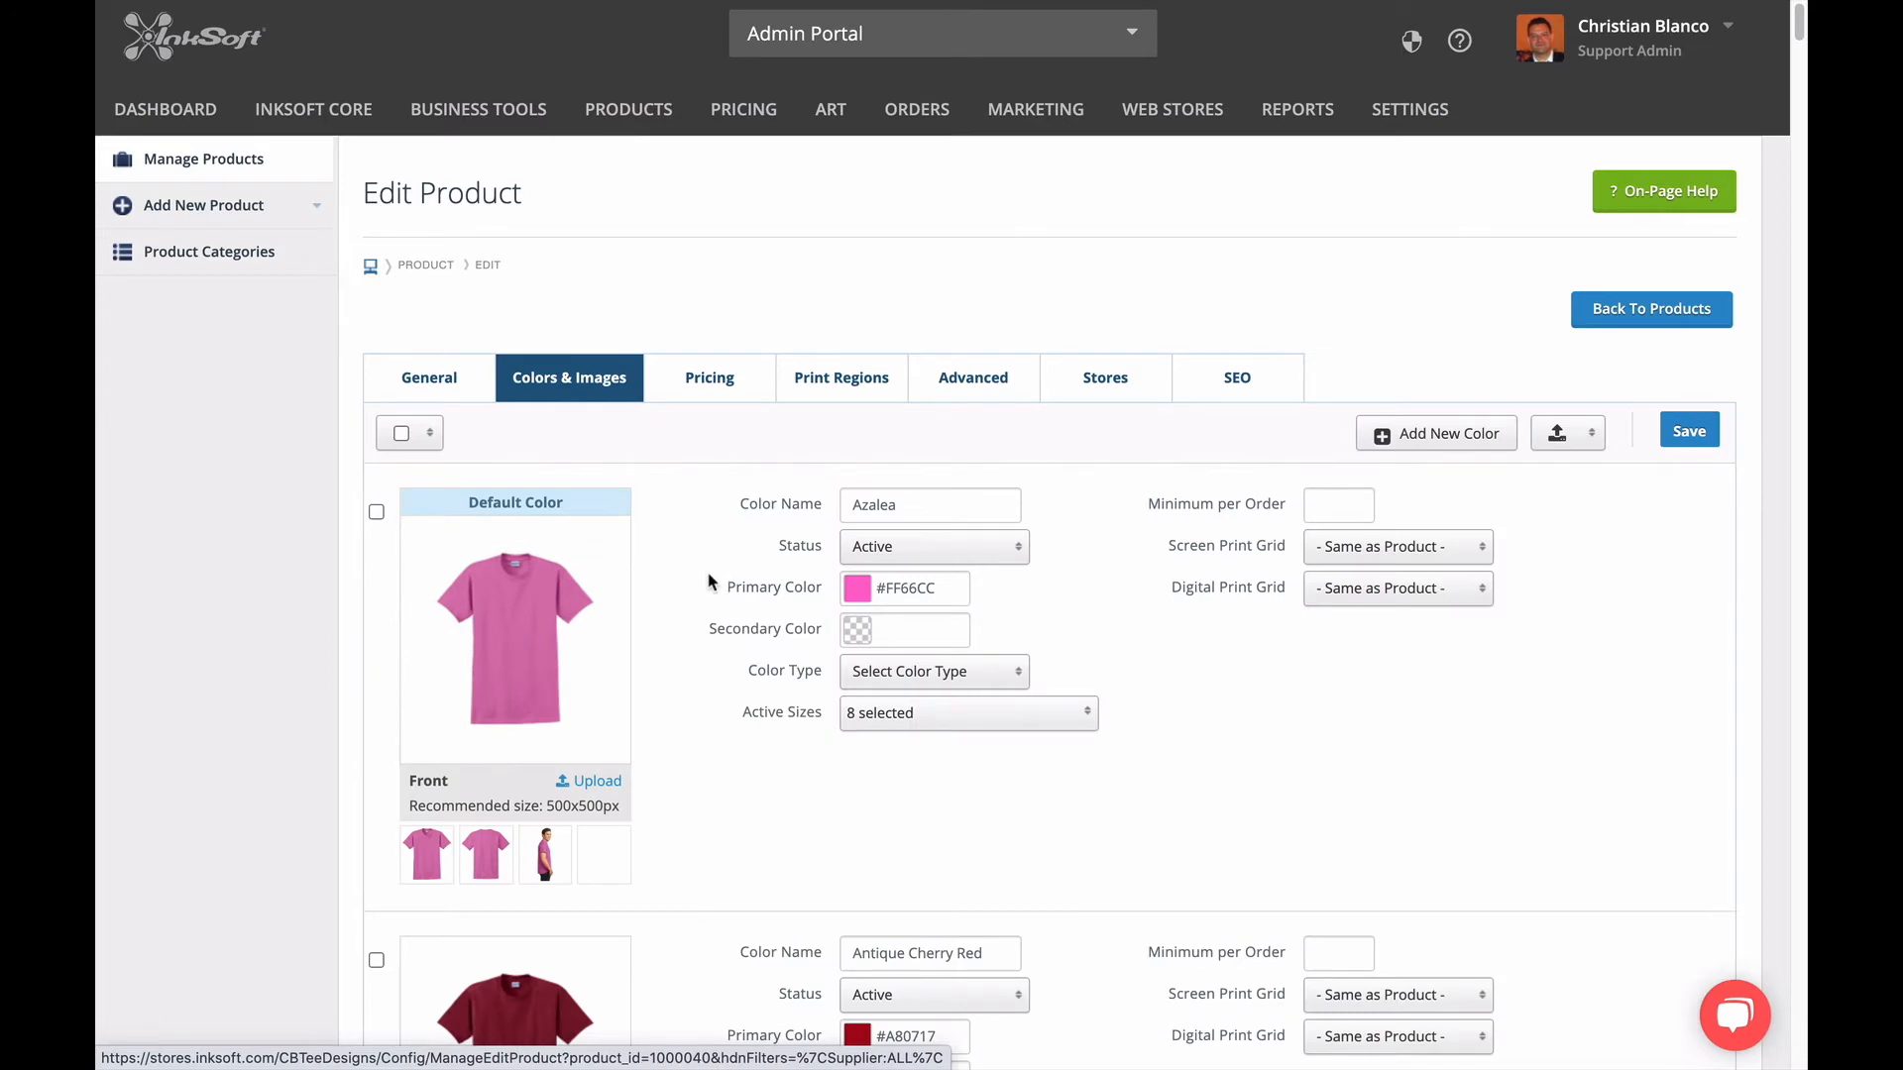
{"action": "scroll", "coordinate": [721, 703], "scroll_direction": "down", "scroll_amount": 1}
{"action": "scroll", "coordinate": [722, 703], "scroll_direction": "down", "scroll_amount": 5}
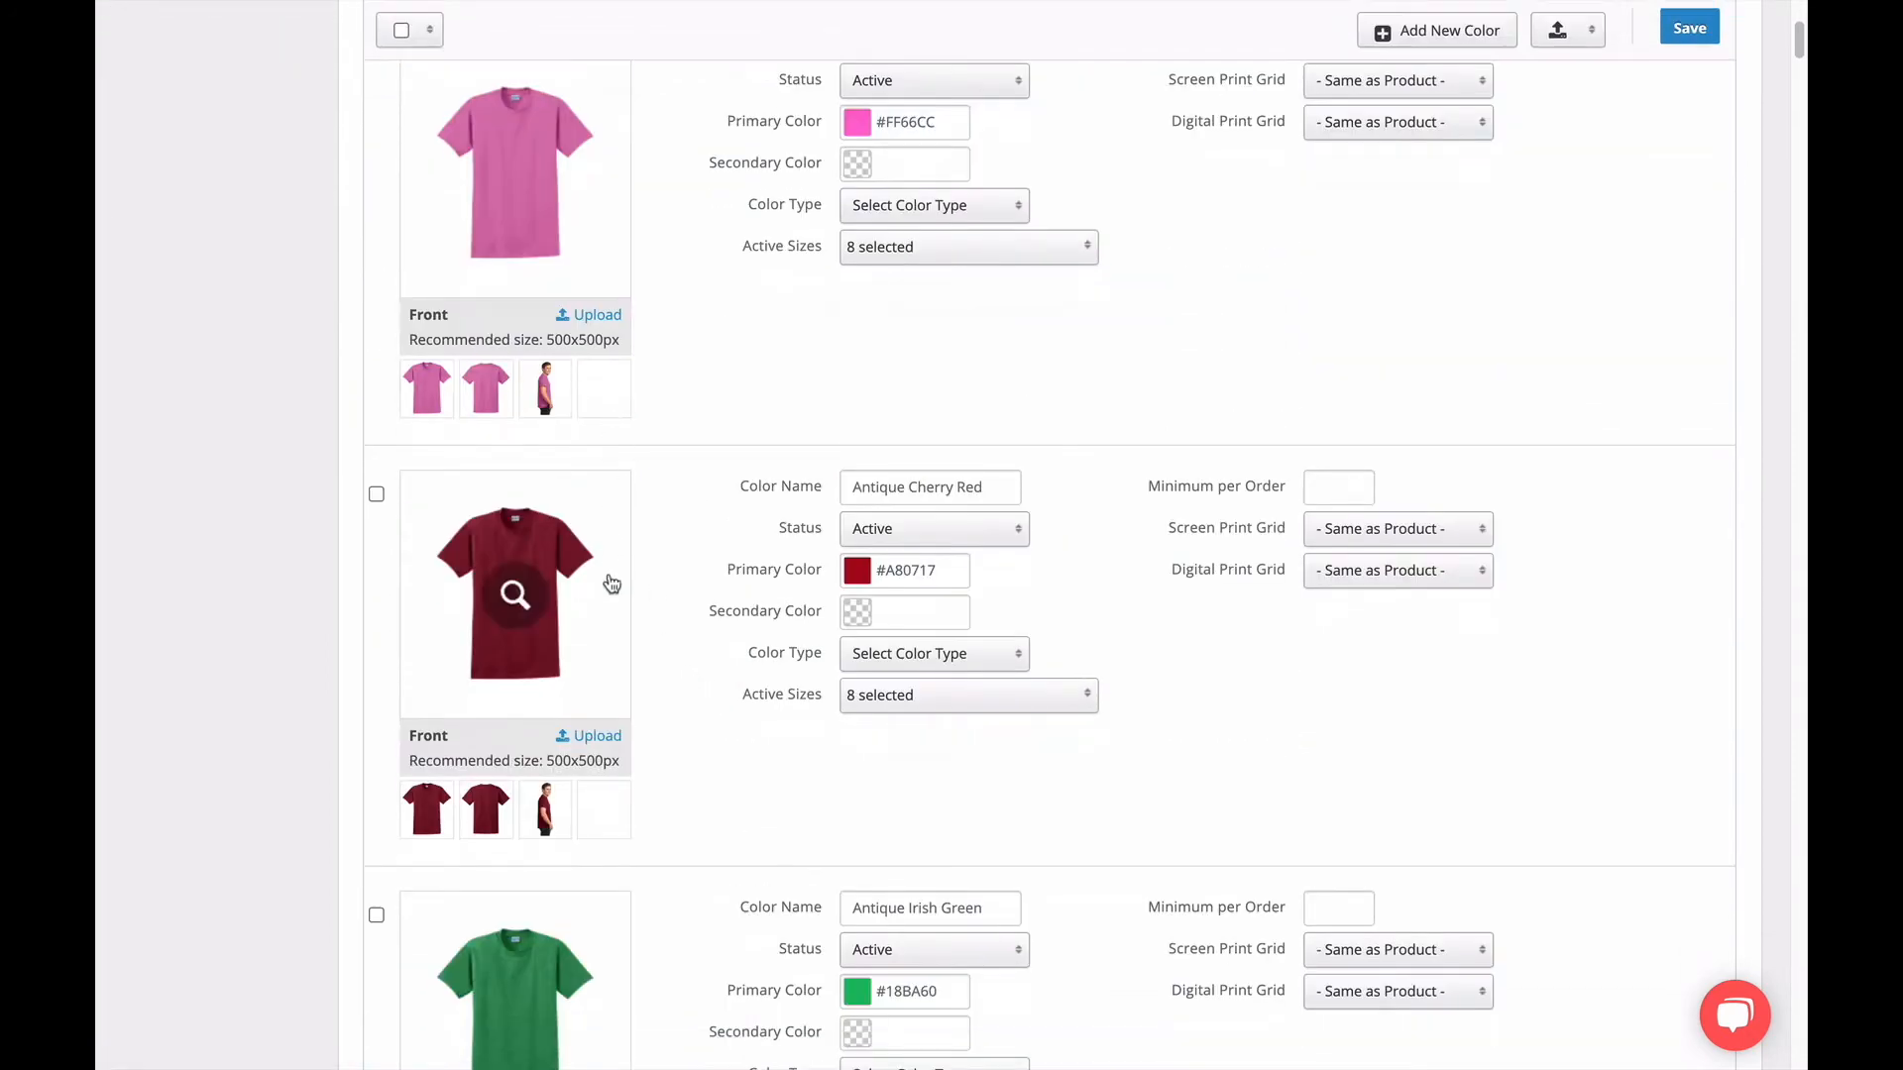
{"action": "scroll", "coordinate": [611, 824], "scroll_direction": "down", "scroll_amount": 14}
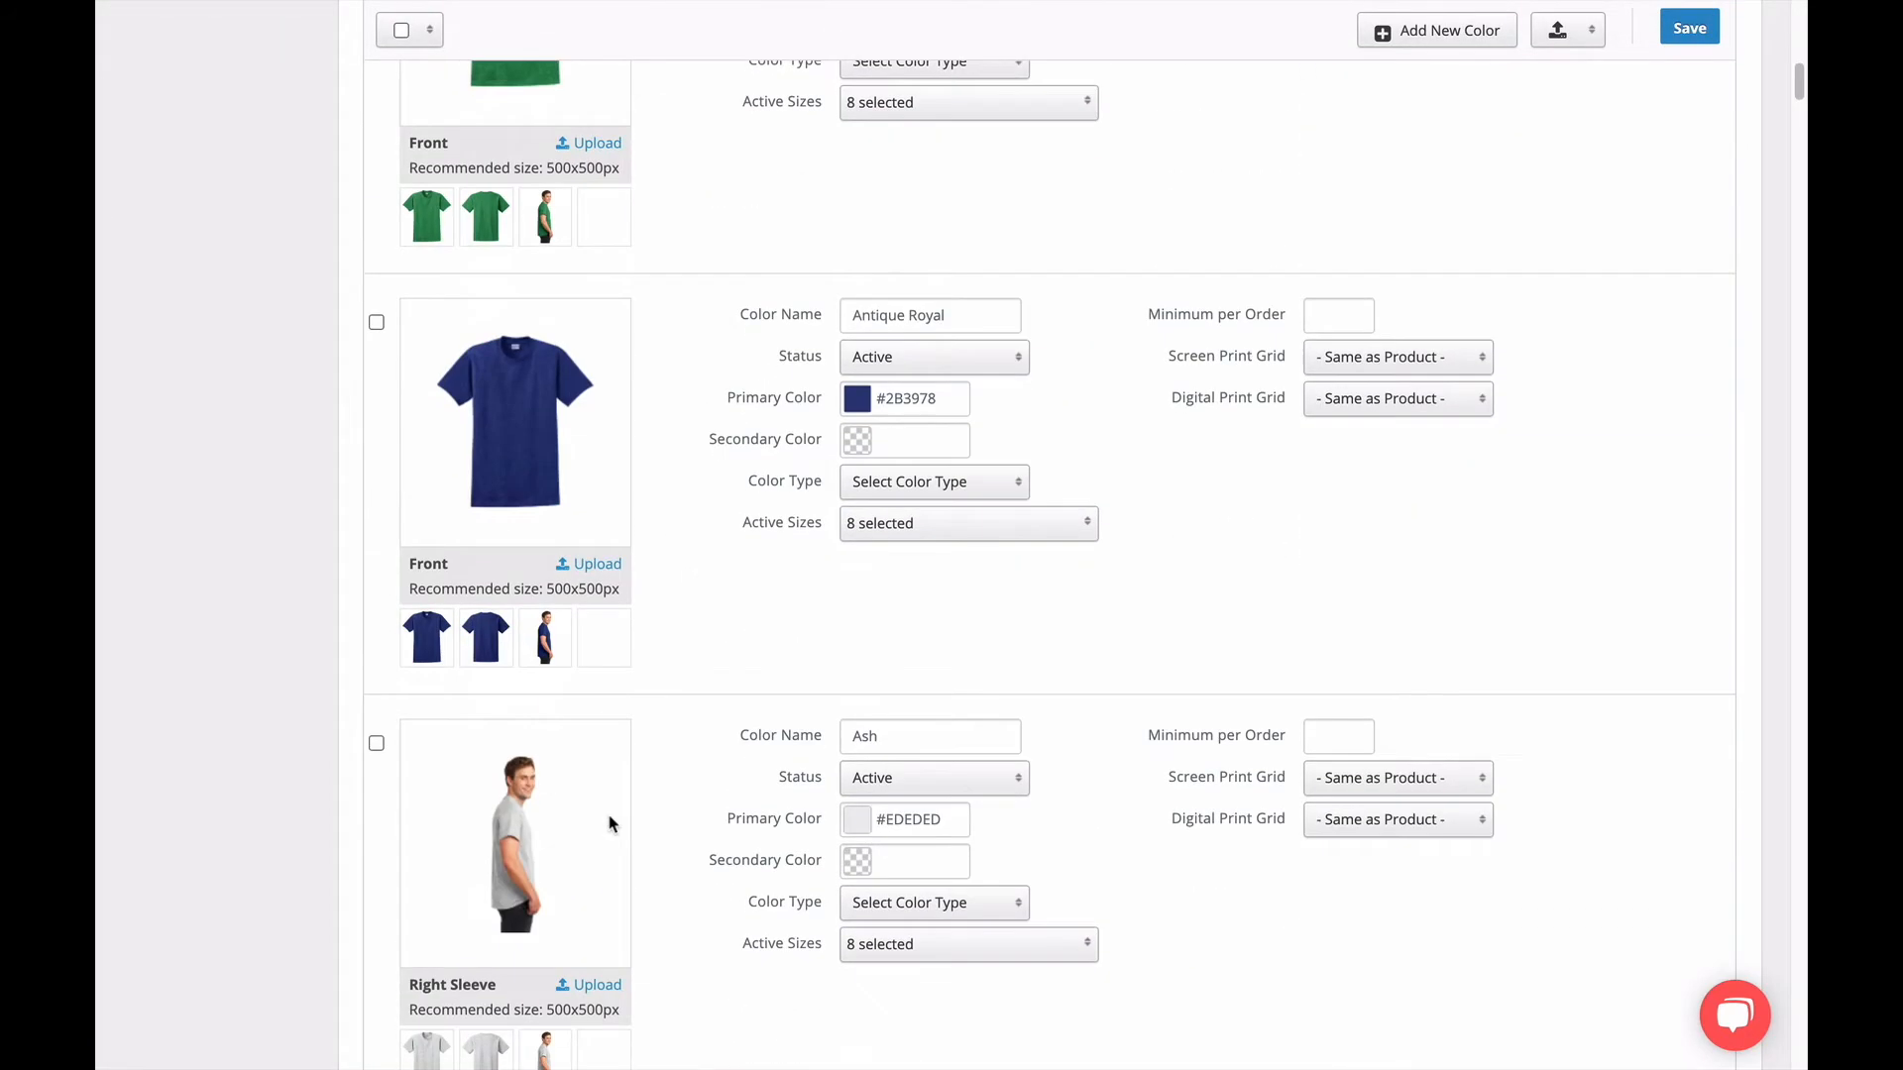
{"action": "scroll", "coordinate": [611, 824], "scroll_direction": "down", "scroll_amount": 6}
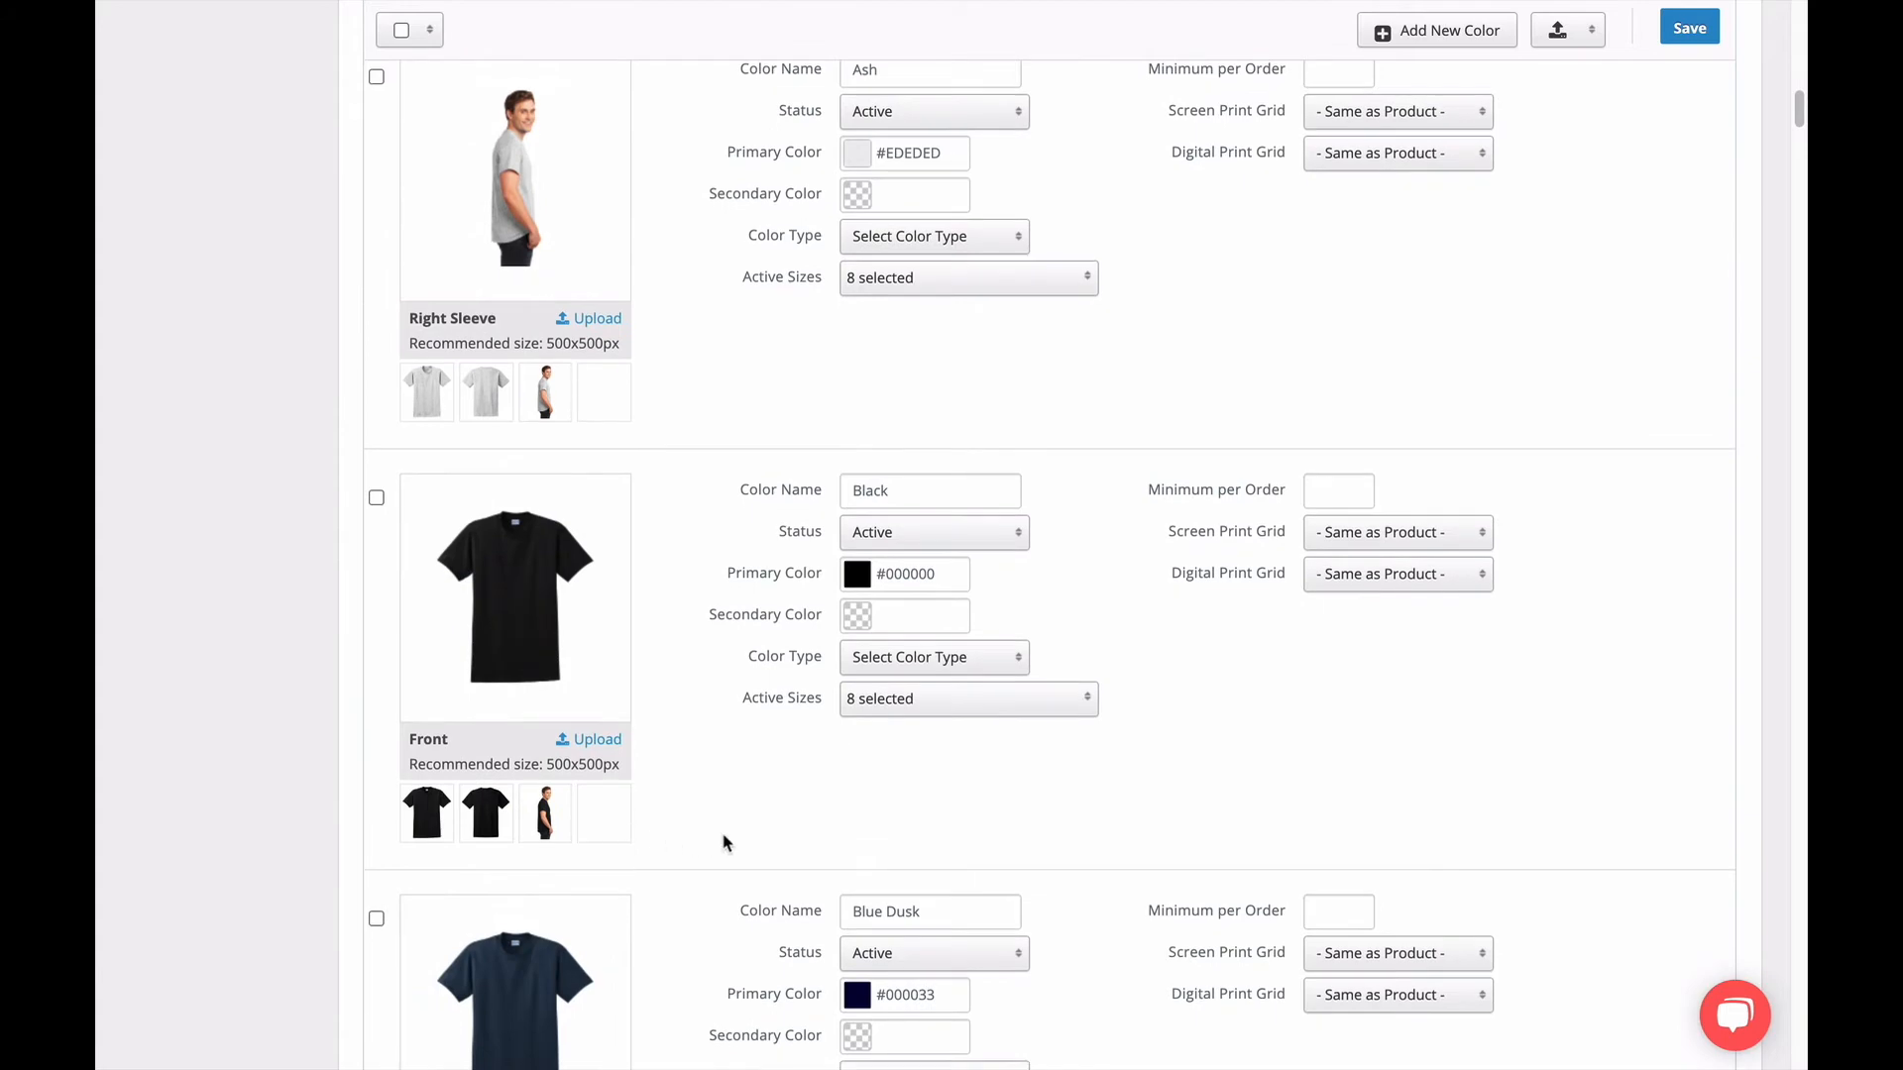
{"action": "scroll", "coordinate": [741, 832], "scroll_direction": "up", "scroll_amount": 20}
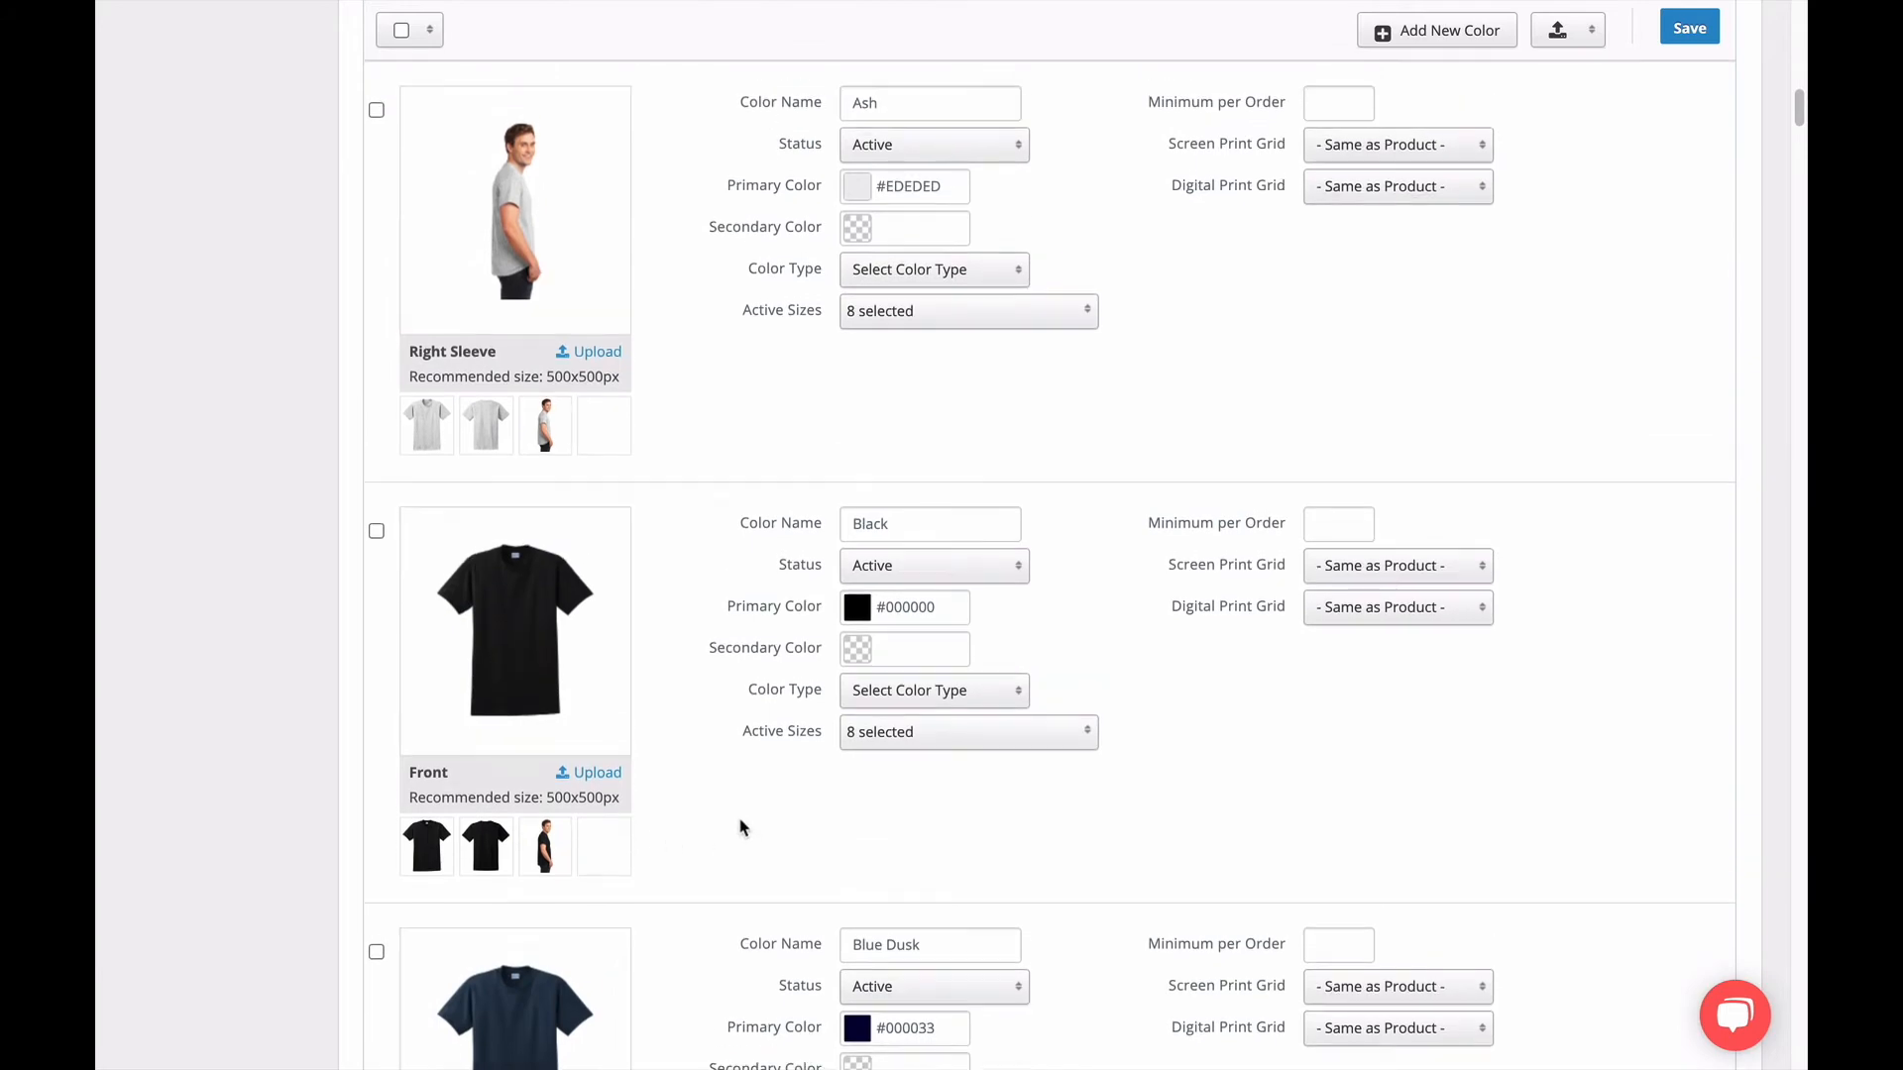
{"action": "scroll", "coordinate": [748, 826], "scroll_direction": "up", "scroll_amount": 3}
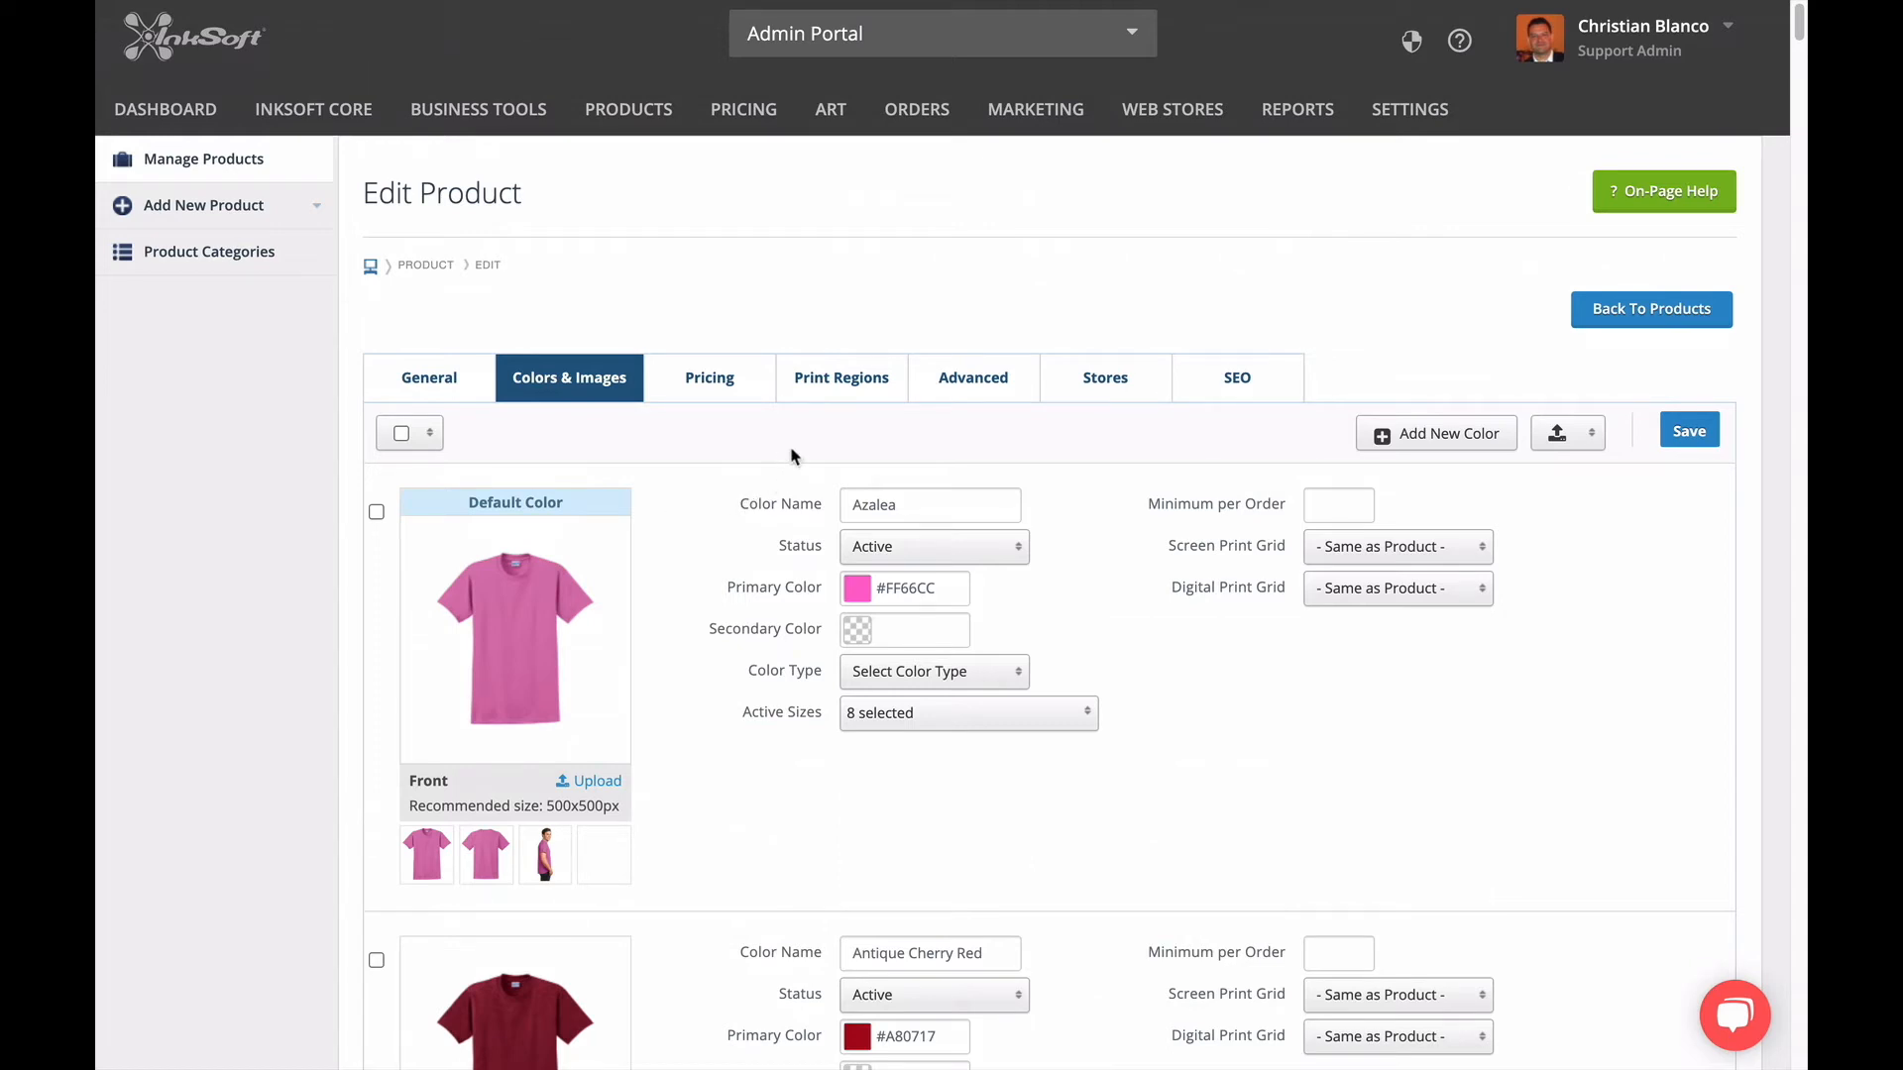
Examine the product's print regions and the front Full region's name and width choices, keeping Adult 12".
{"action": "left_click", "coordinate": [838, 397]}
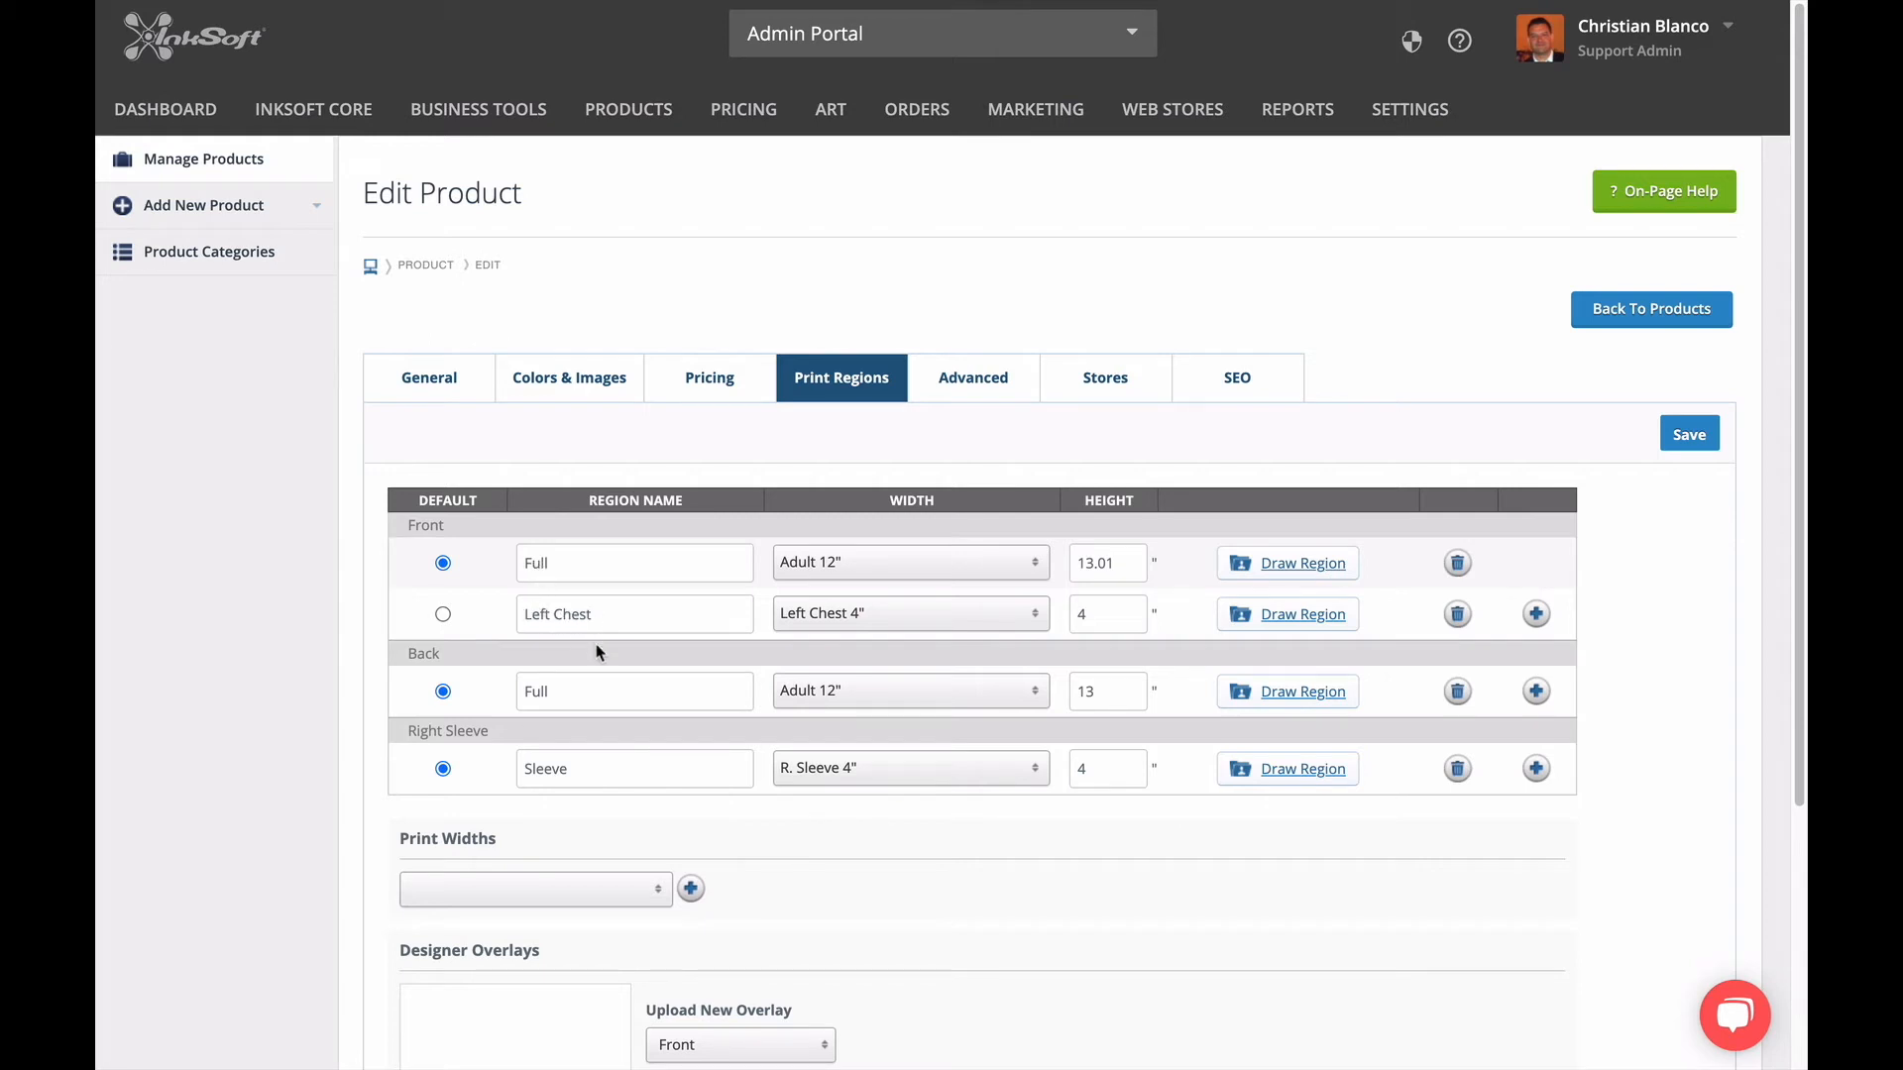
{"action": "double_click", "coordinate": [535, 563]}
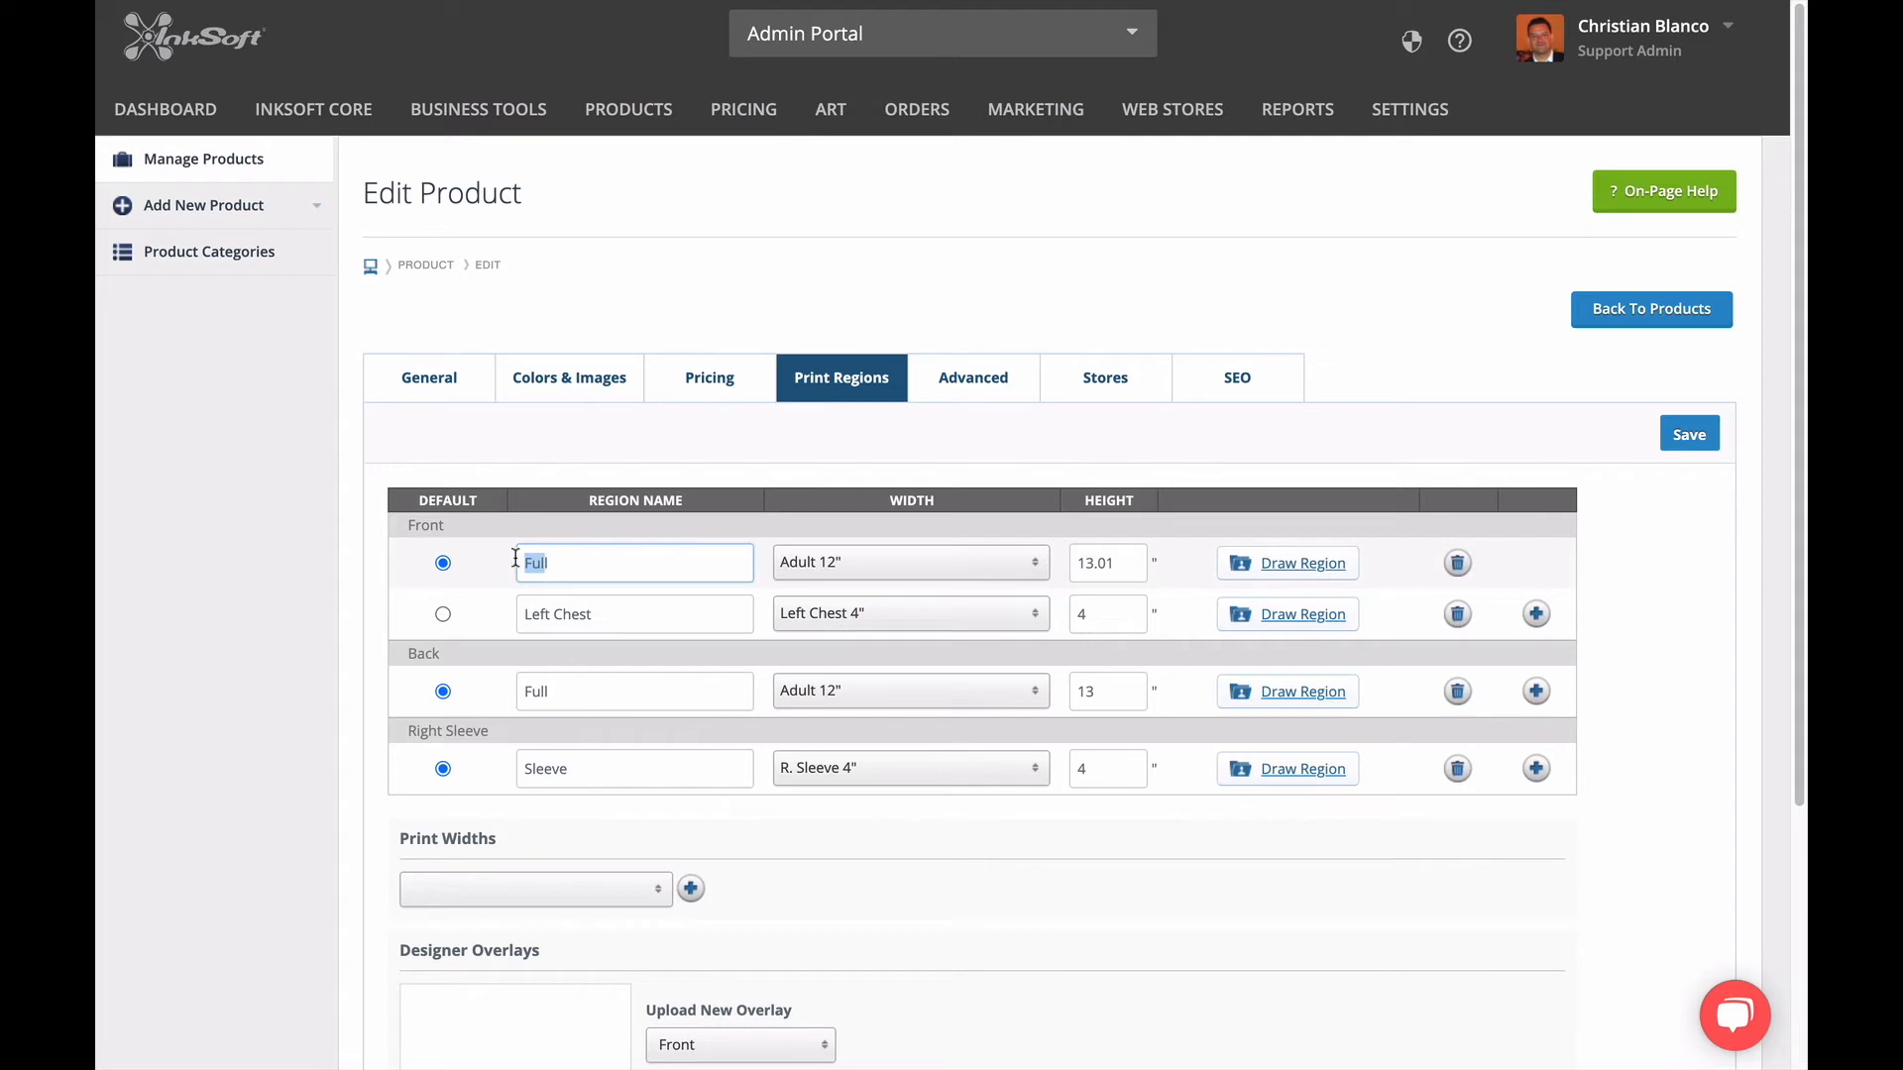
{"action": "left_click", "coordinate": [858, 573]}
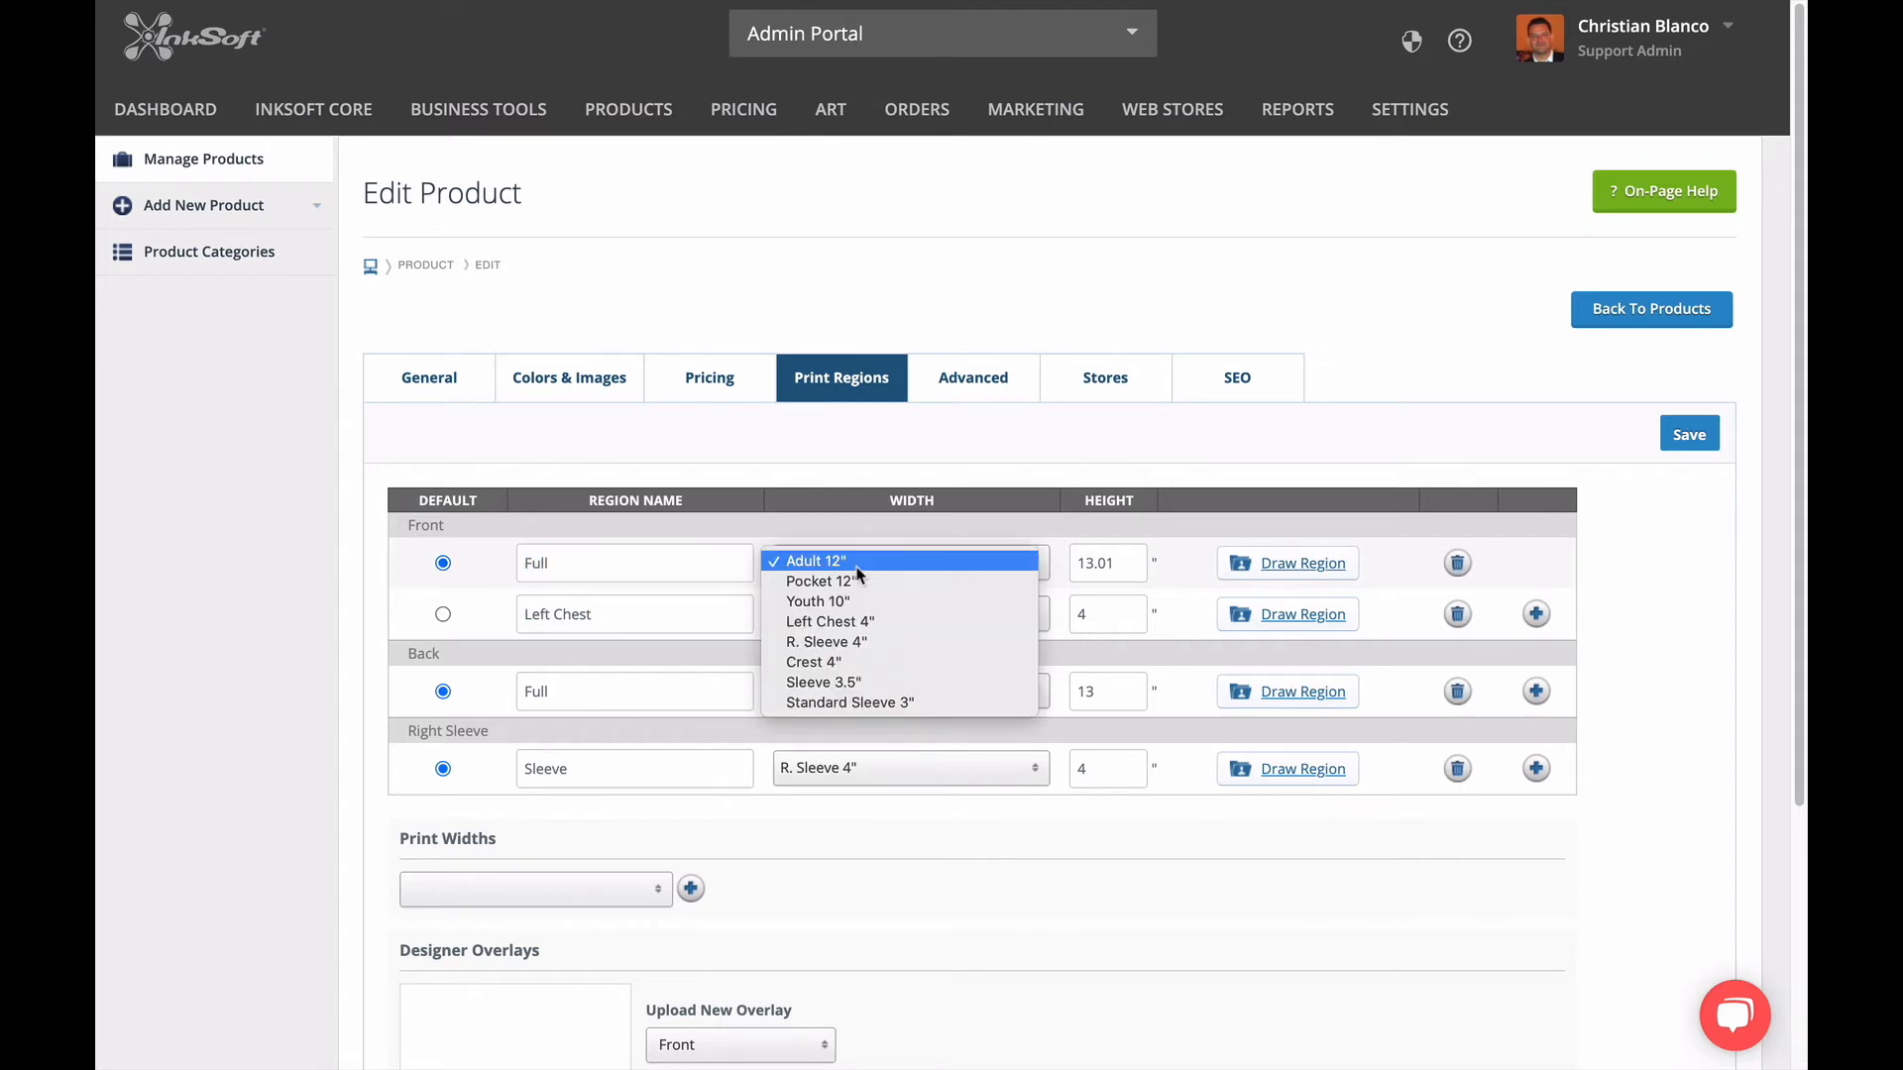
{"action": "left_click", "coordinate": [858, 571]}
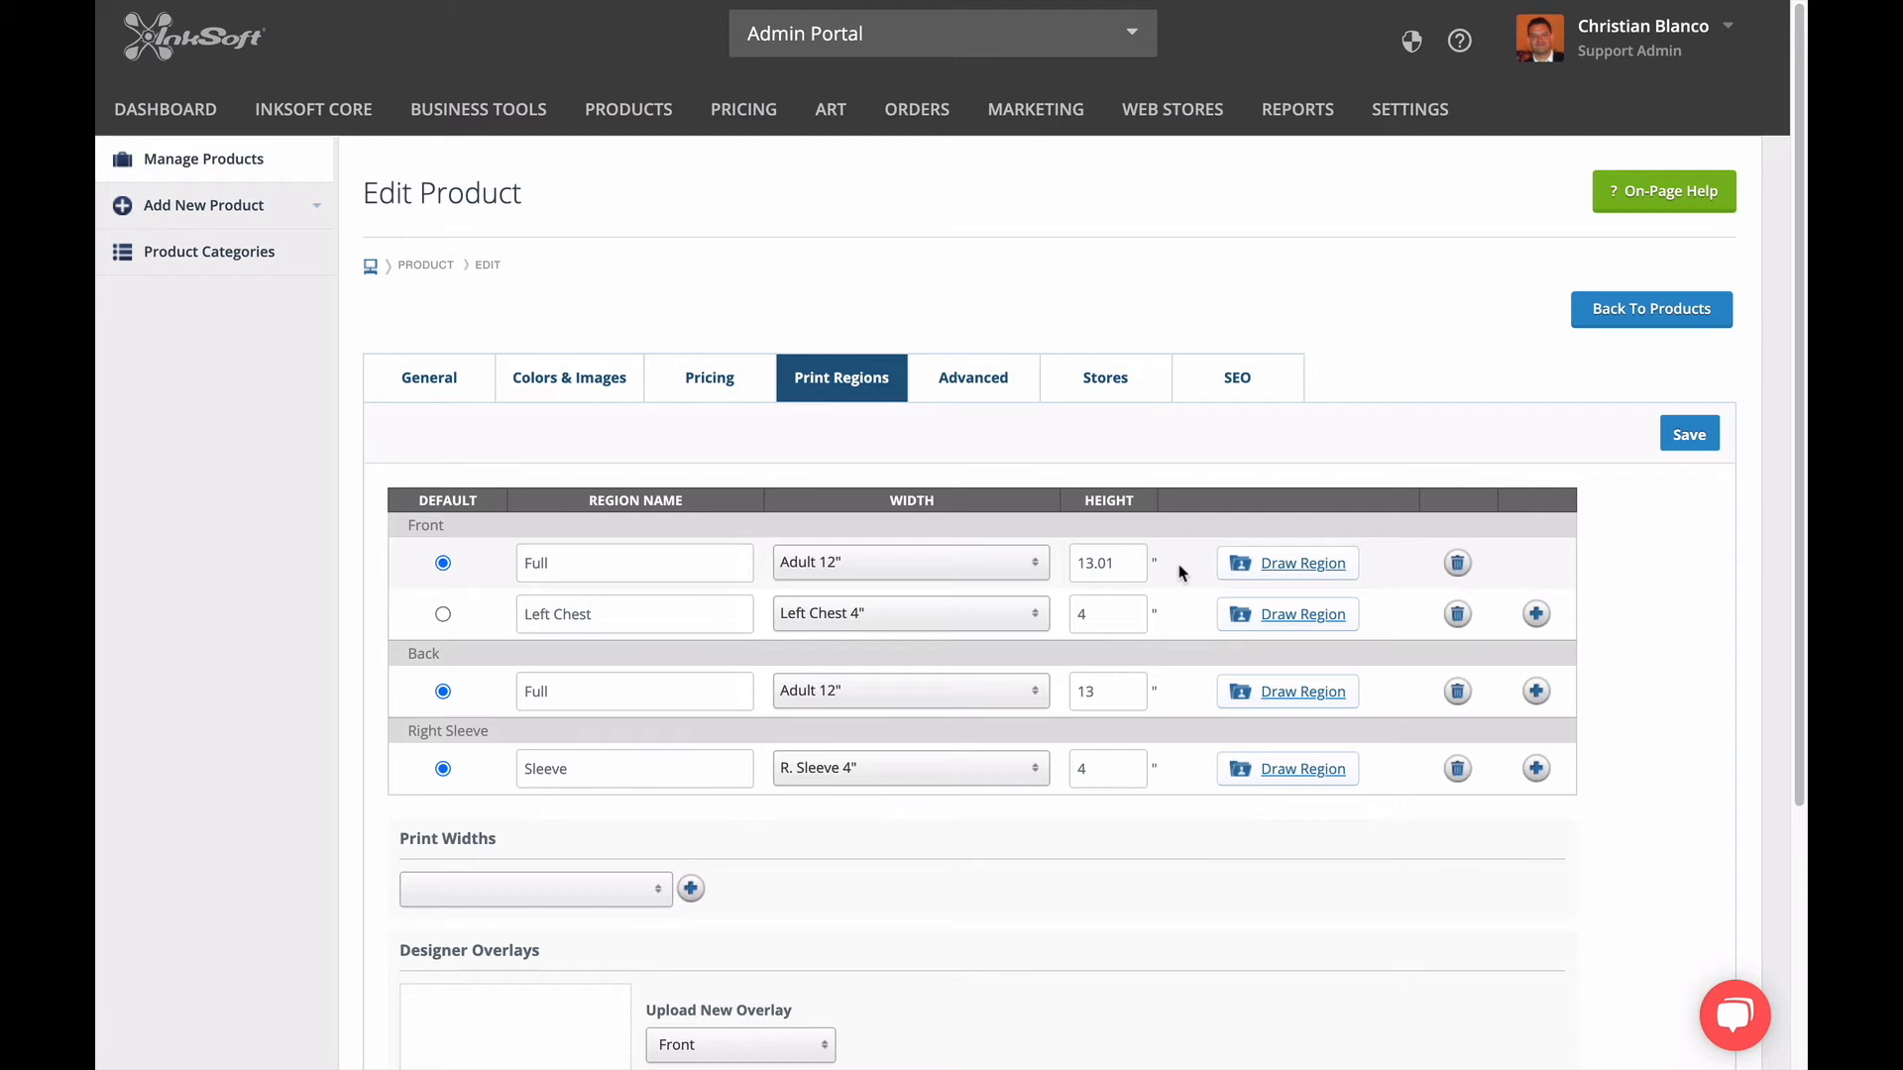
Move and resize the front Full print region on the shirt image, finishing with a large rectangle across the chest.
{"action": "left_click", "coordinate": [1304, 567]}
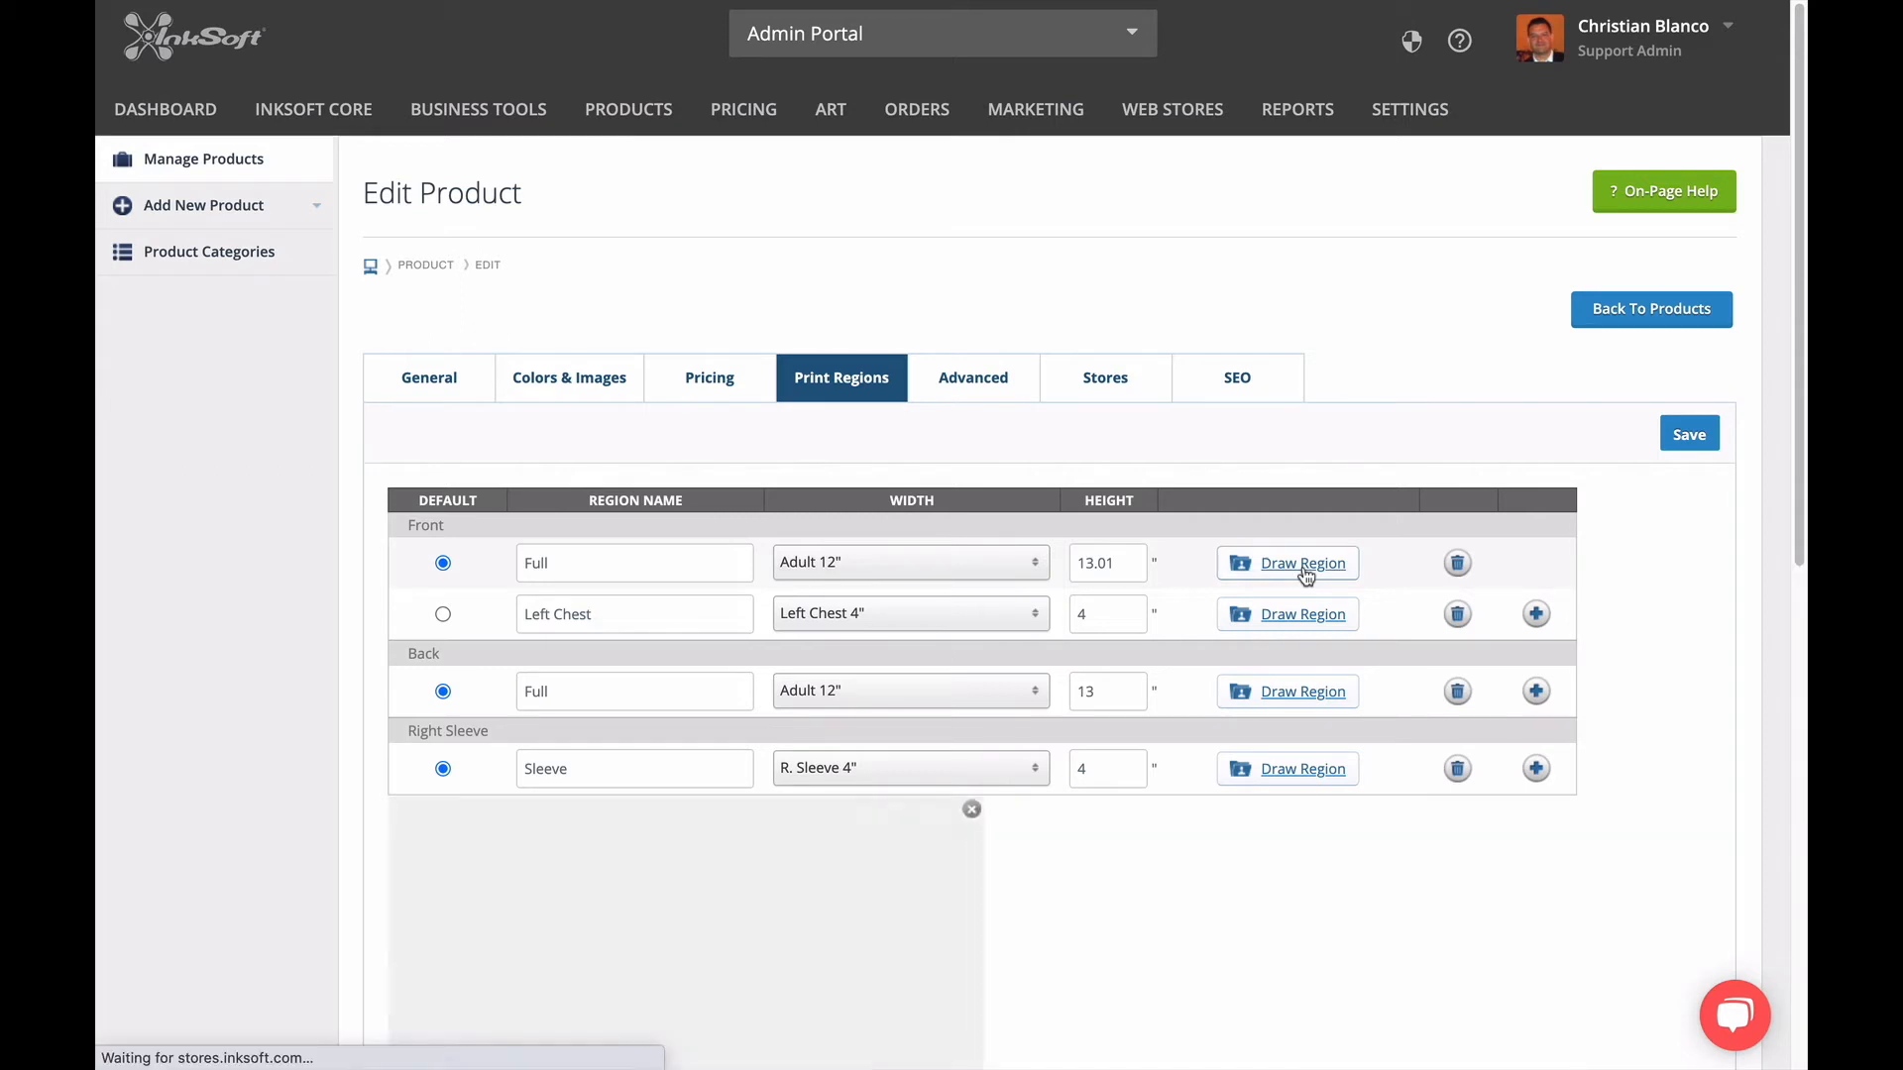
{"action": "scroll", "coordinate": [1154, 844], "scroll_direction": "down", "scroll_amount": 5}
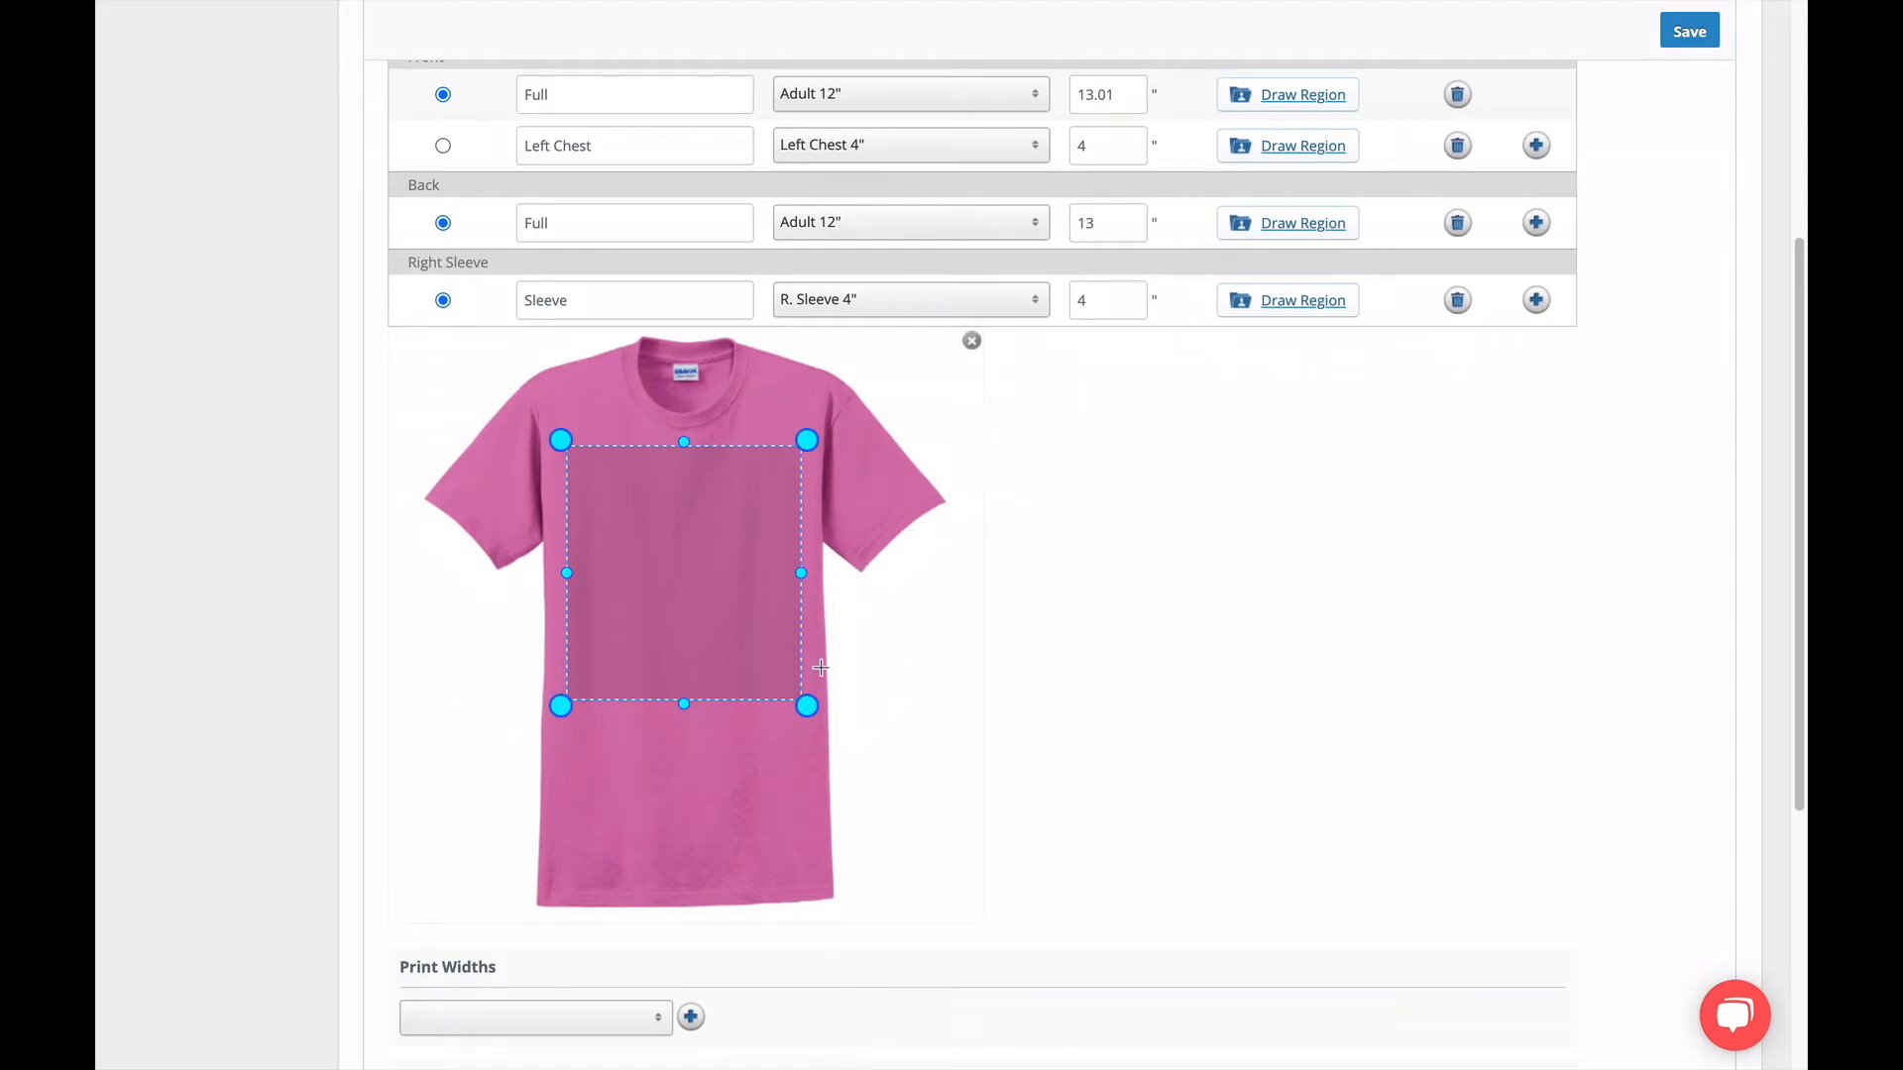
{"action": "mouse_move", "coordinate": [722, 585]}
{"action": "left_mouse_down"}
{"action": "mouse_move", "coordinate": [728, 692]}
{"action": "mouse_move", "coordinate": [787, 577]}
{"action": "mouse_move", "coordinate": [698, 569]}
{"action": "mouse_move", "coordinate": [725, 599]}
{"action": "left_mouse_up"}
{"action": "left_click_drag", "start_coordinate": [811, 718], "coordinate": [766, 656]}
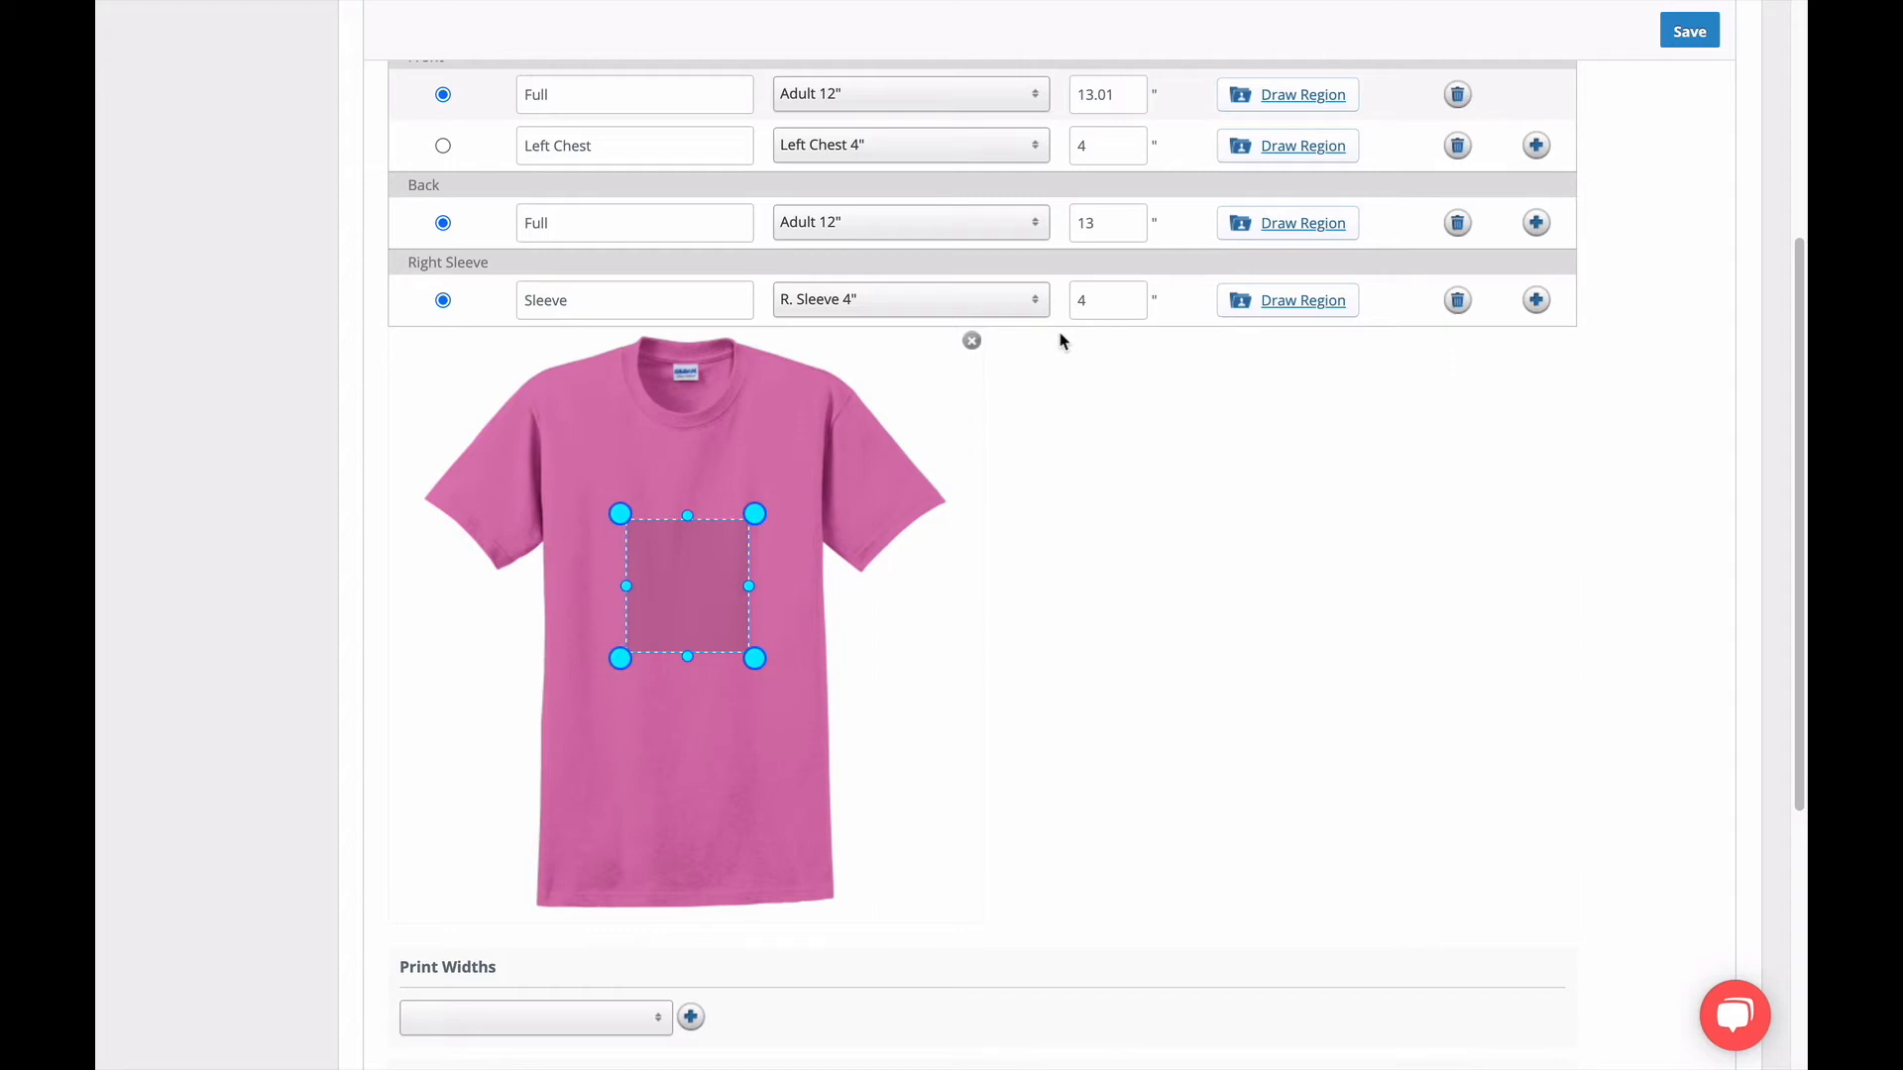
{"action": "left_click_drag", "start_coordinate": [688, 601], "coordinate": [634, 521]}
{"action": "left_click_drag", "start_coordinate": [701, 585], "coordinate": [764, 634]}
{"action": "left_click_drag", "start_coordinate": [688, 541], "coordinate": [733, 624]}
{"action": "left_click", "coordinate": [848, 733]}
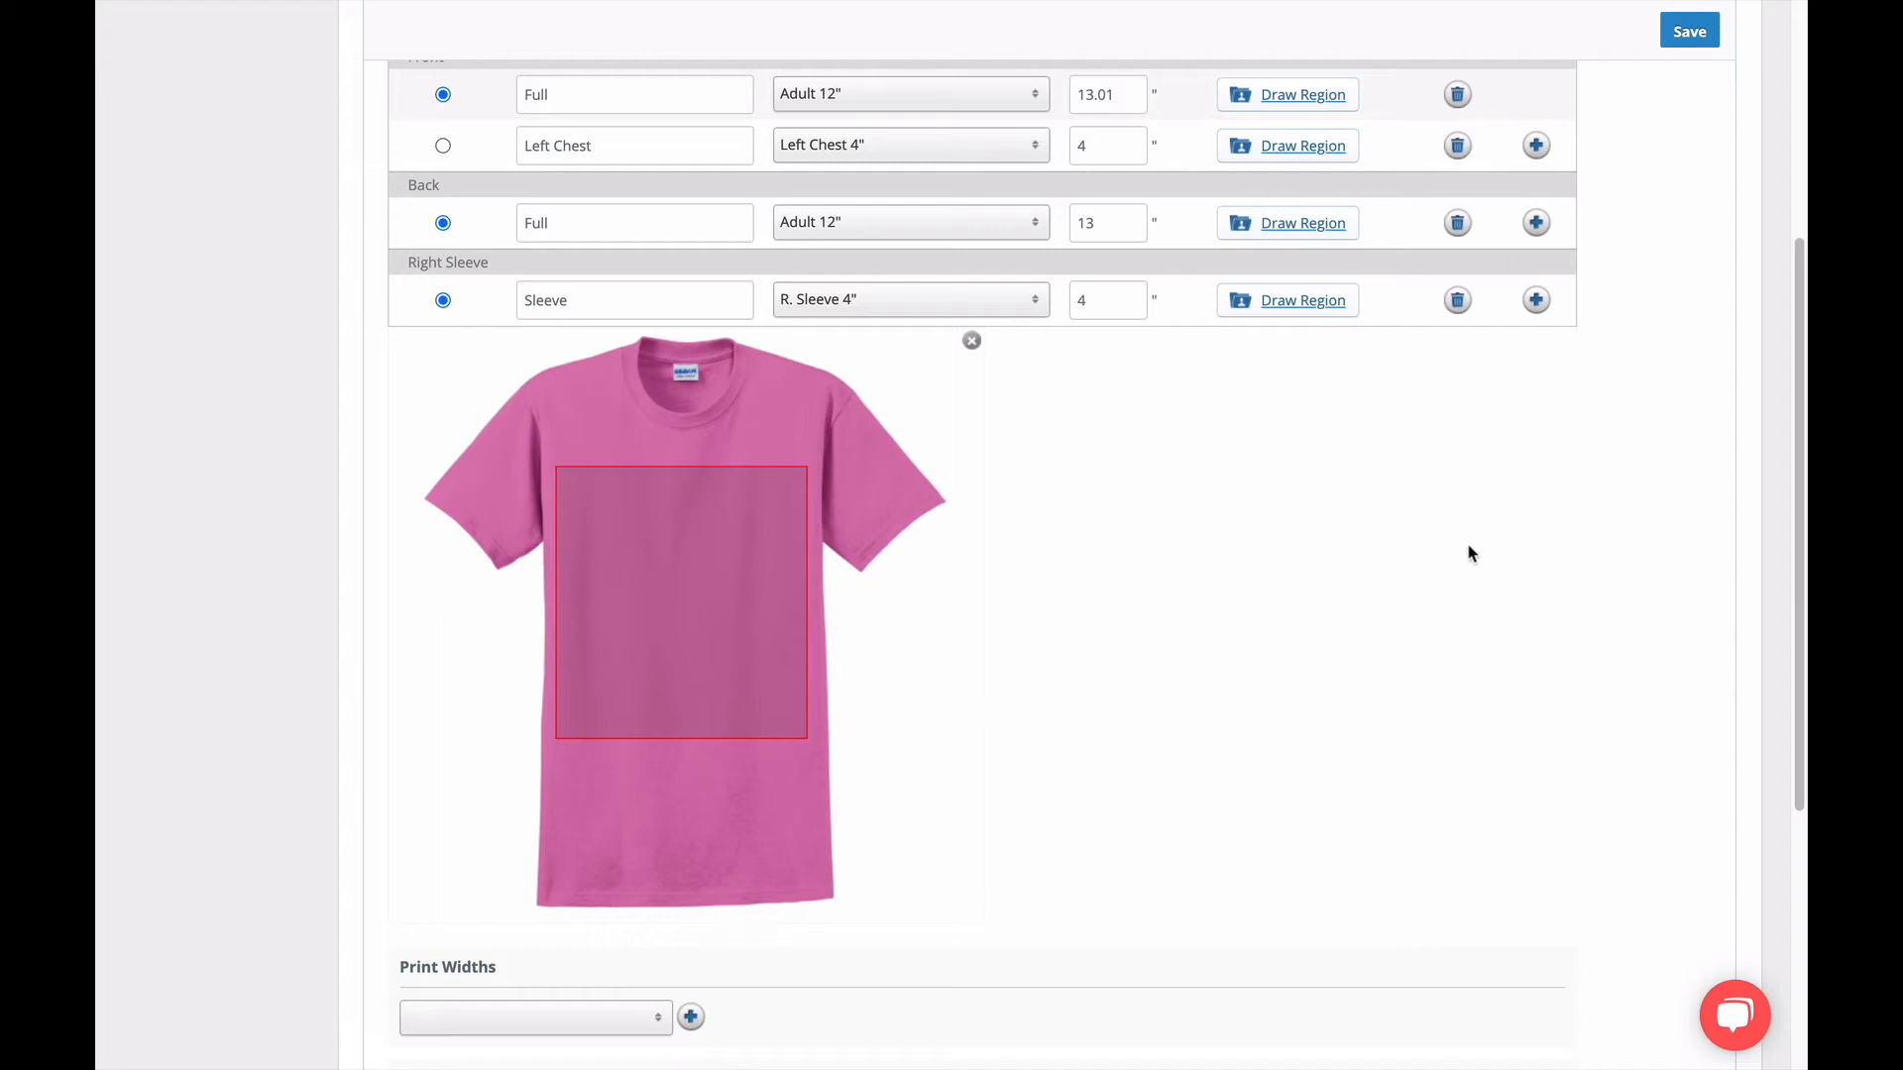
Open the front Left Chest region's drawing and examine its placement on the shirt.
{"action": "scroll", "coordinate": [1467, 555], "scroll_direction": "up", "scroll_amount": 5}
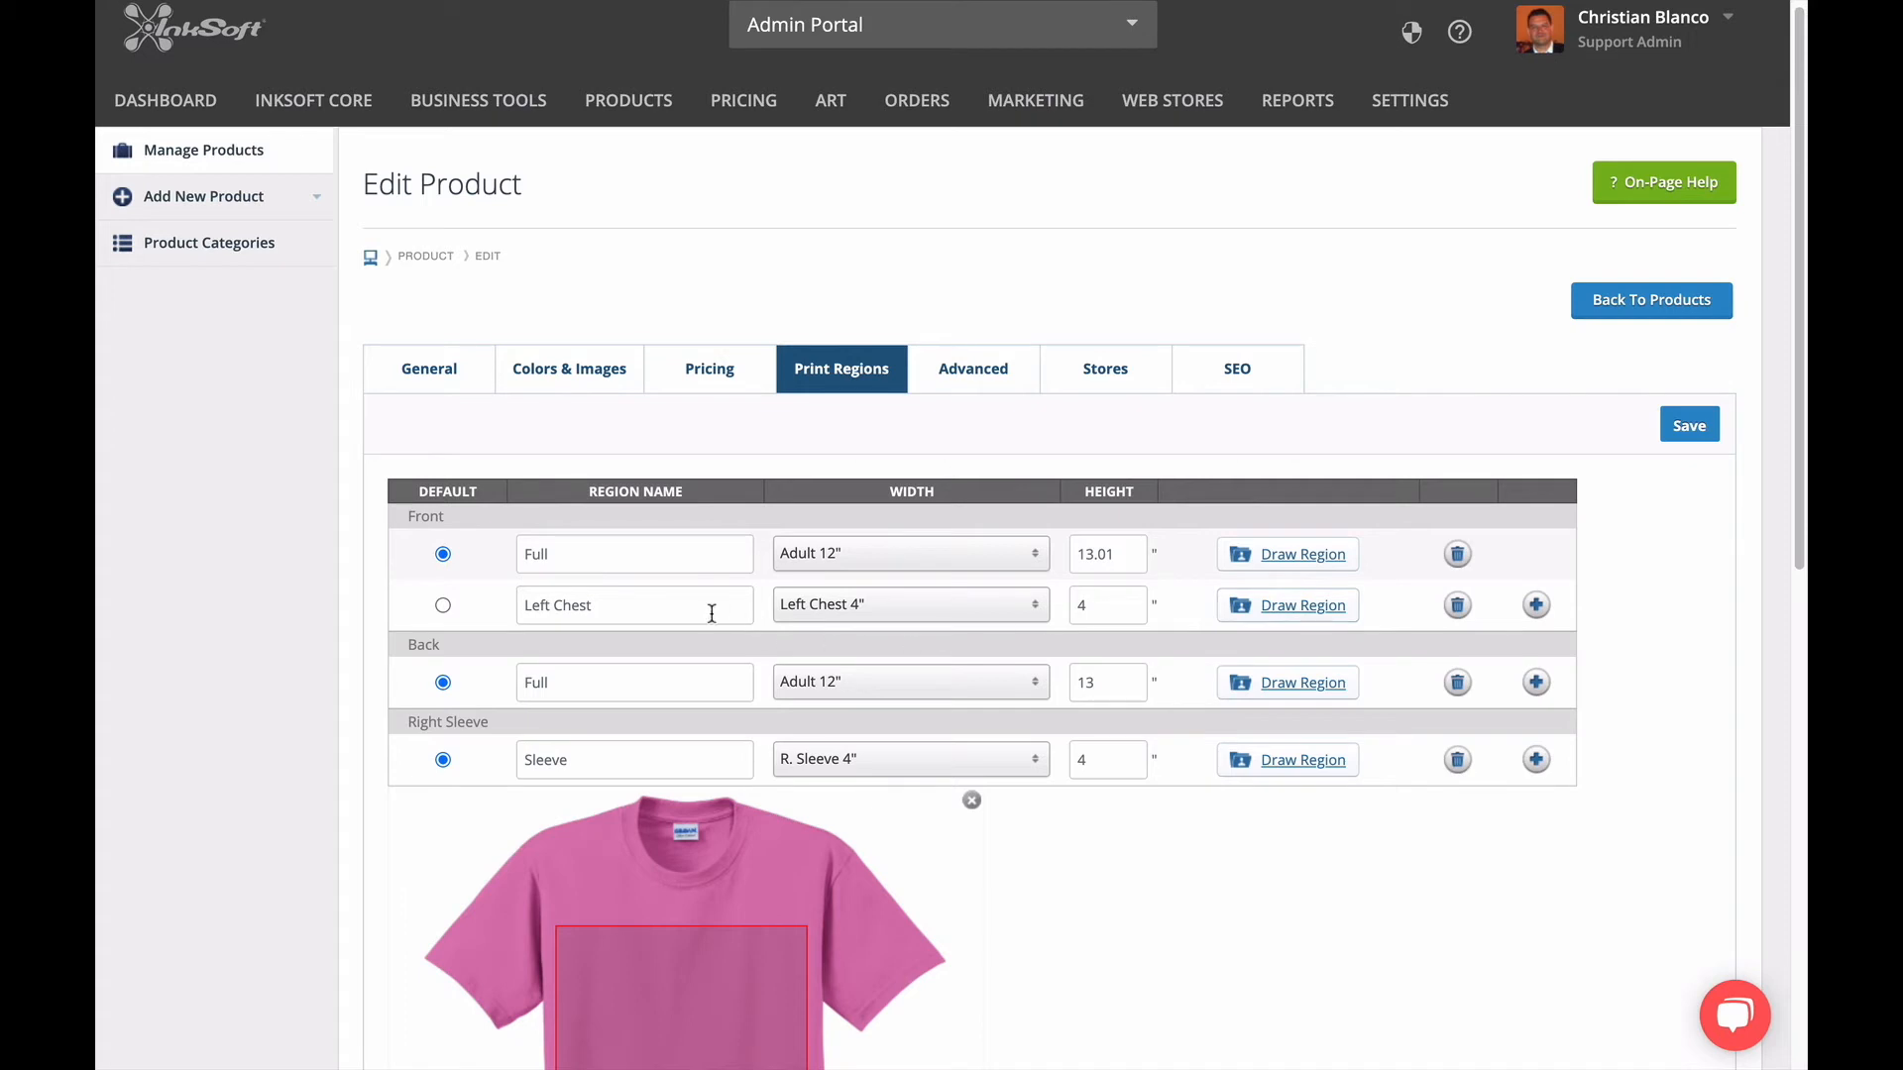
{"action": "left_click", "coordinate": [1263, 606]}
{"action": "scroll", "coordinate": [1057, 836], "scroll_direction": "down", "scroll_amount": 3}
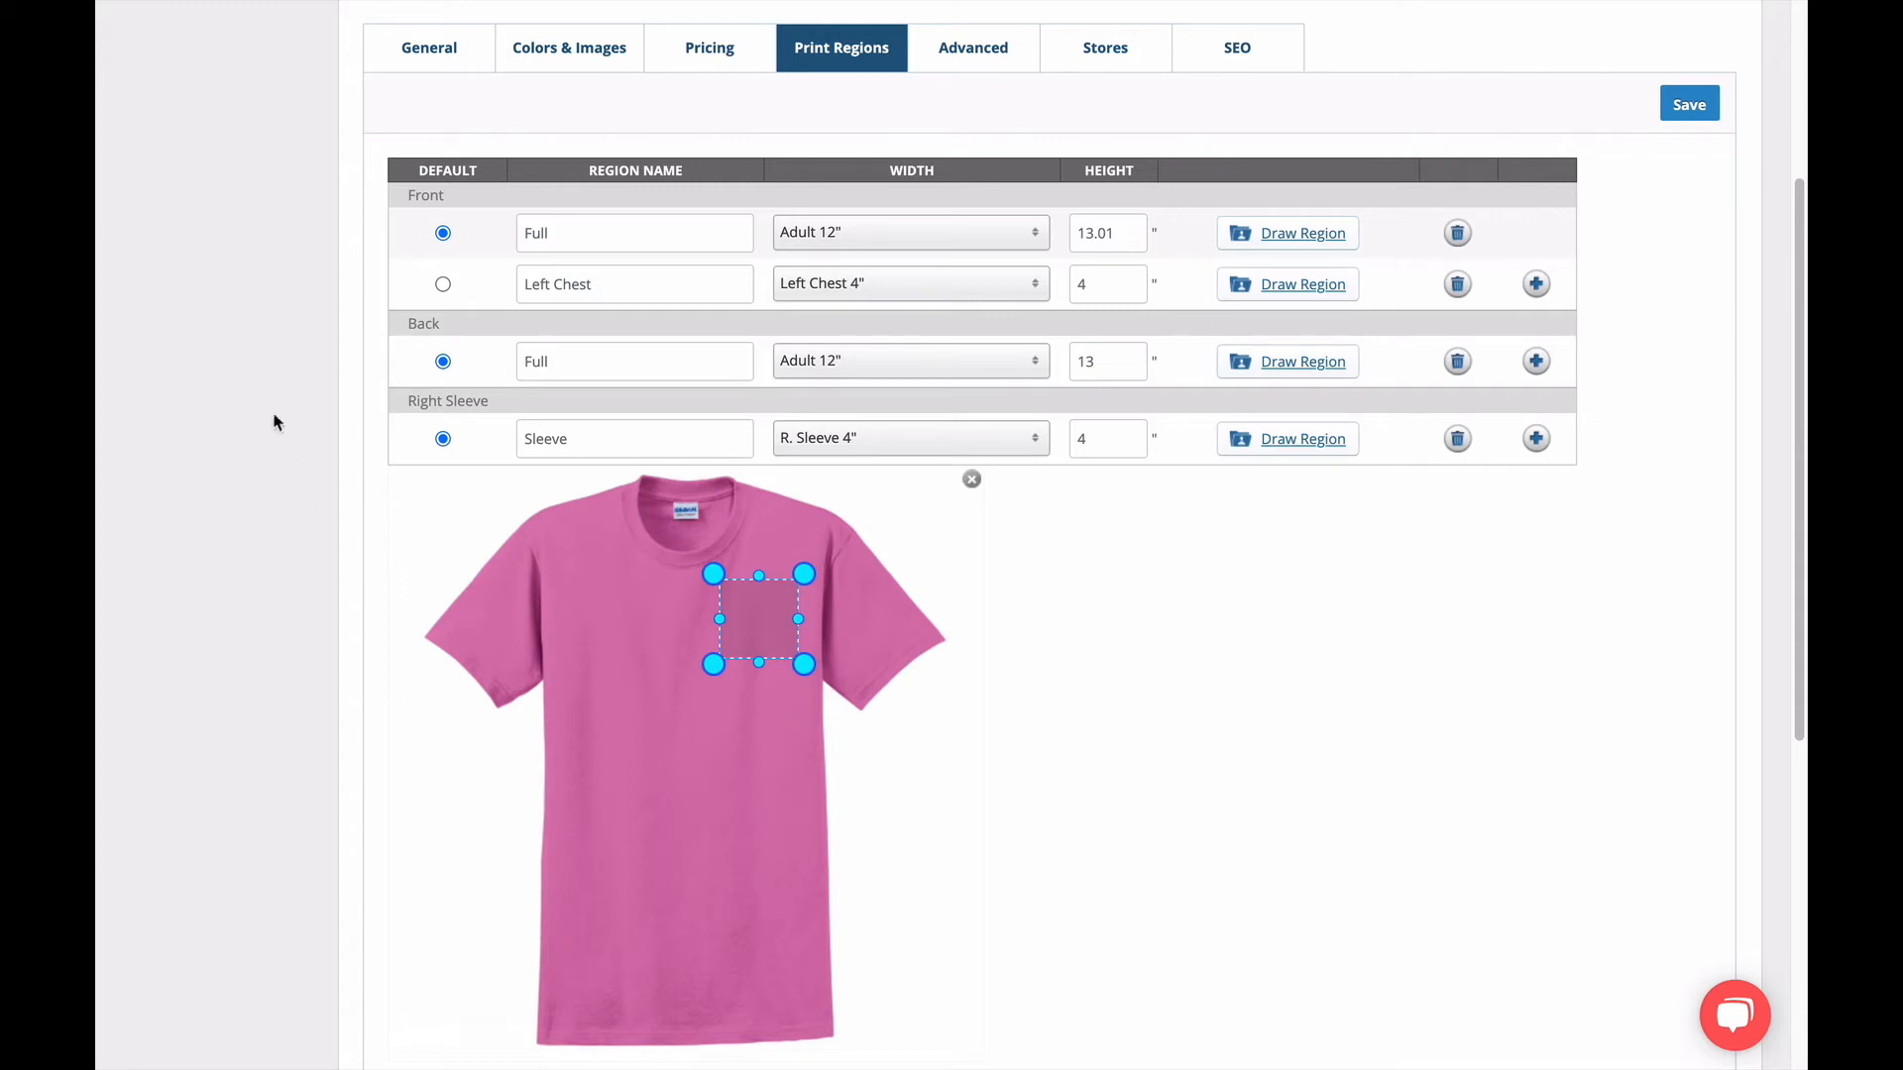
Try Left Chest as the front's default region, restore Full as default, and examine the Full region's width choices, keeping Adult 12".
{"action": "scroll", "coordinate": [289, 436], "scroll_direction": "up", "scroll_amount": 3}
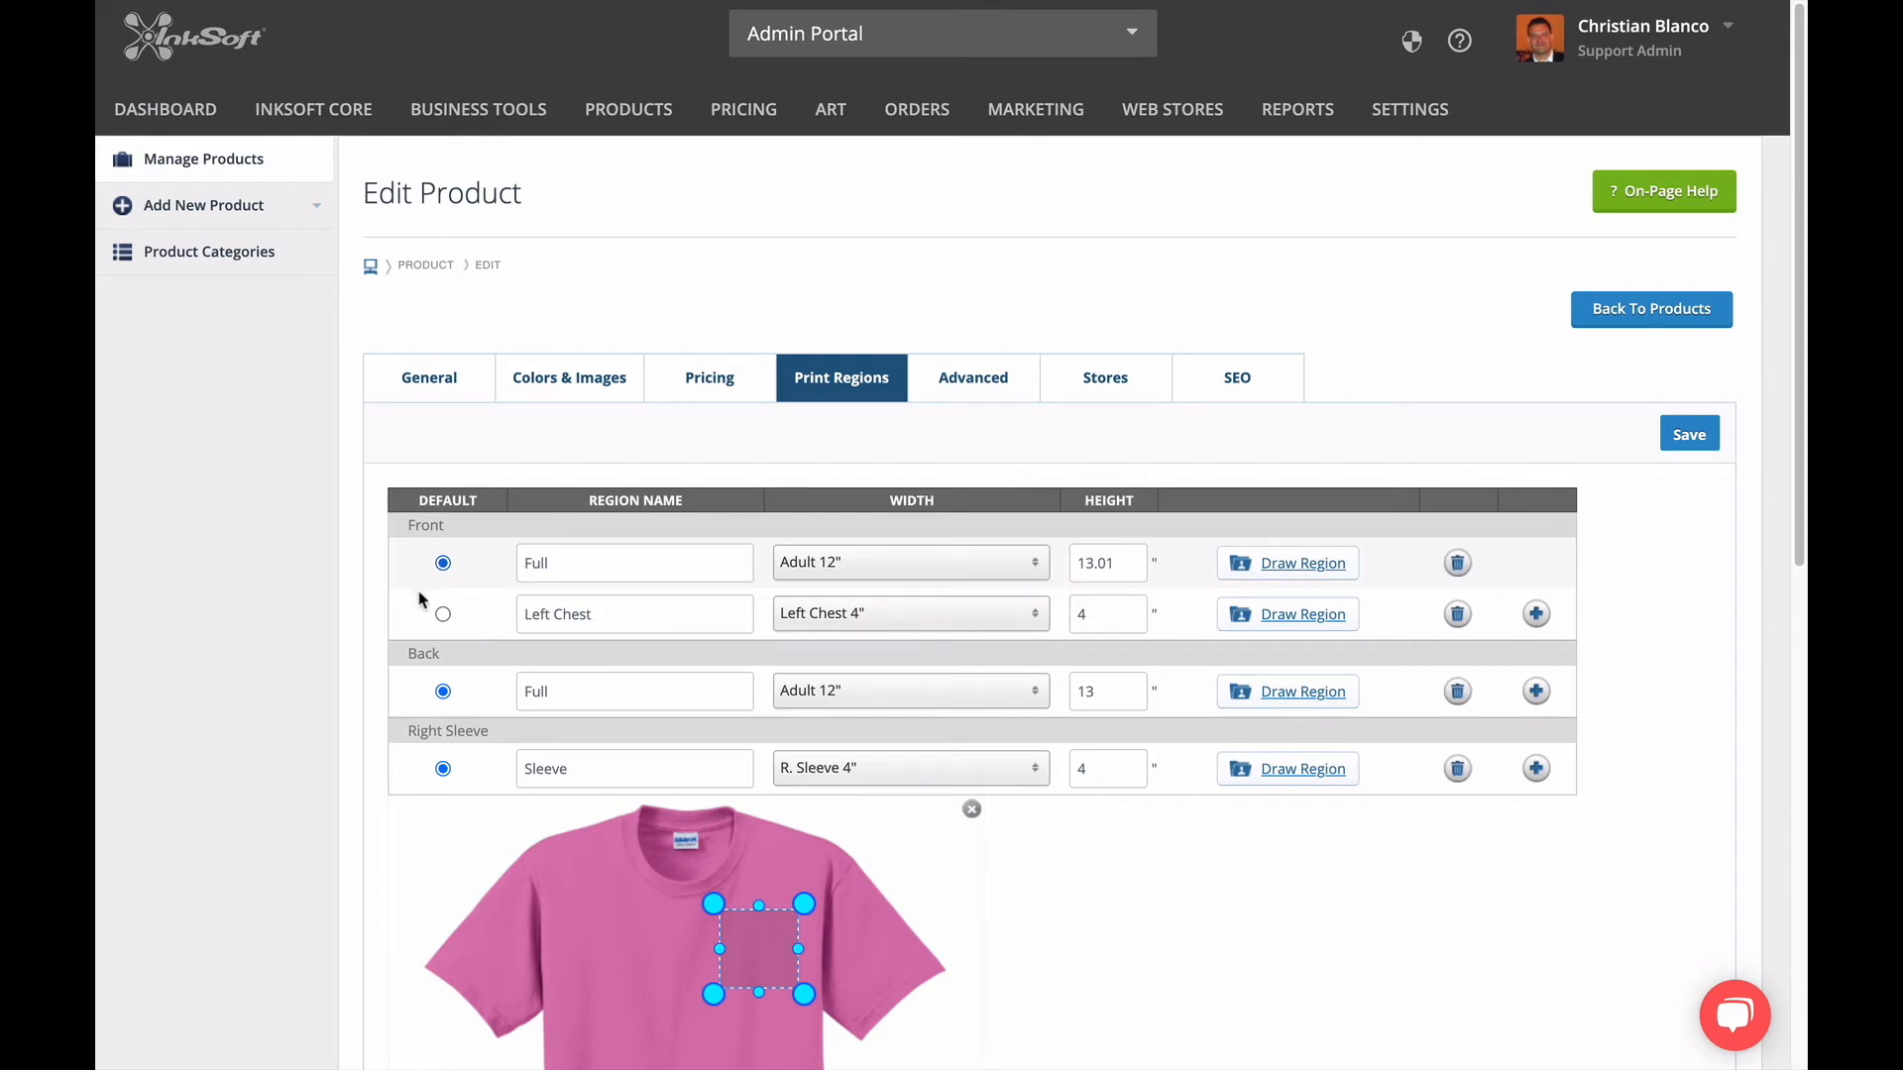
{"action": "left_click", "coordinate": [443, 615]}
{"action": "left_click", "coordinate": [443, 563]}
{"action": "left_click", "coordinate": [901, 571]}
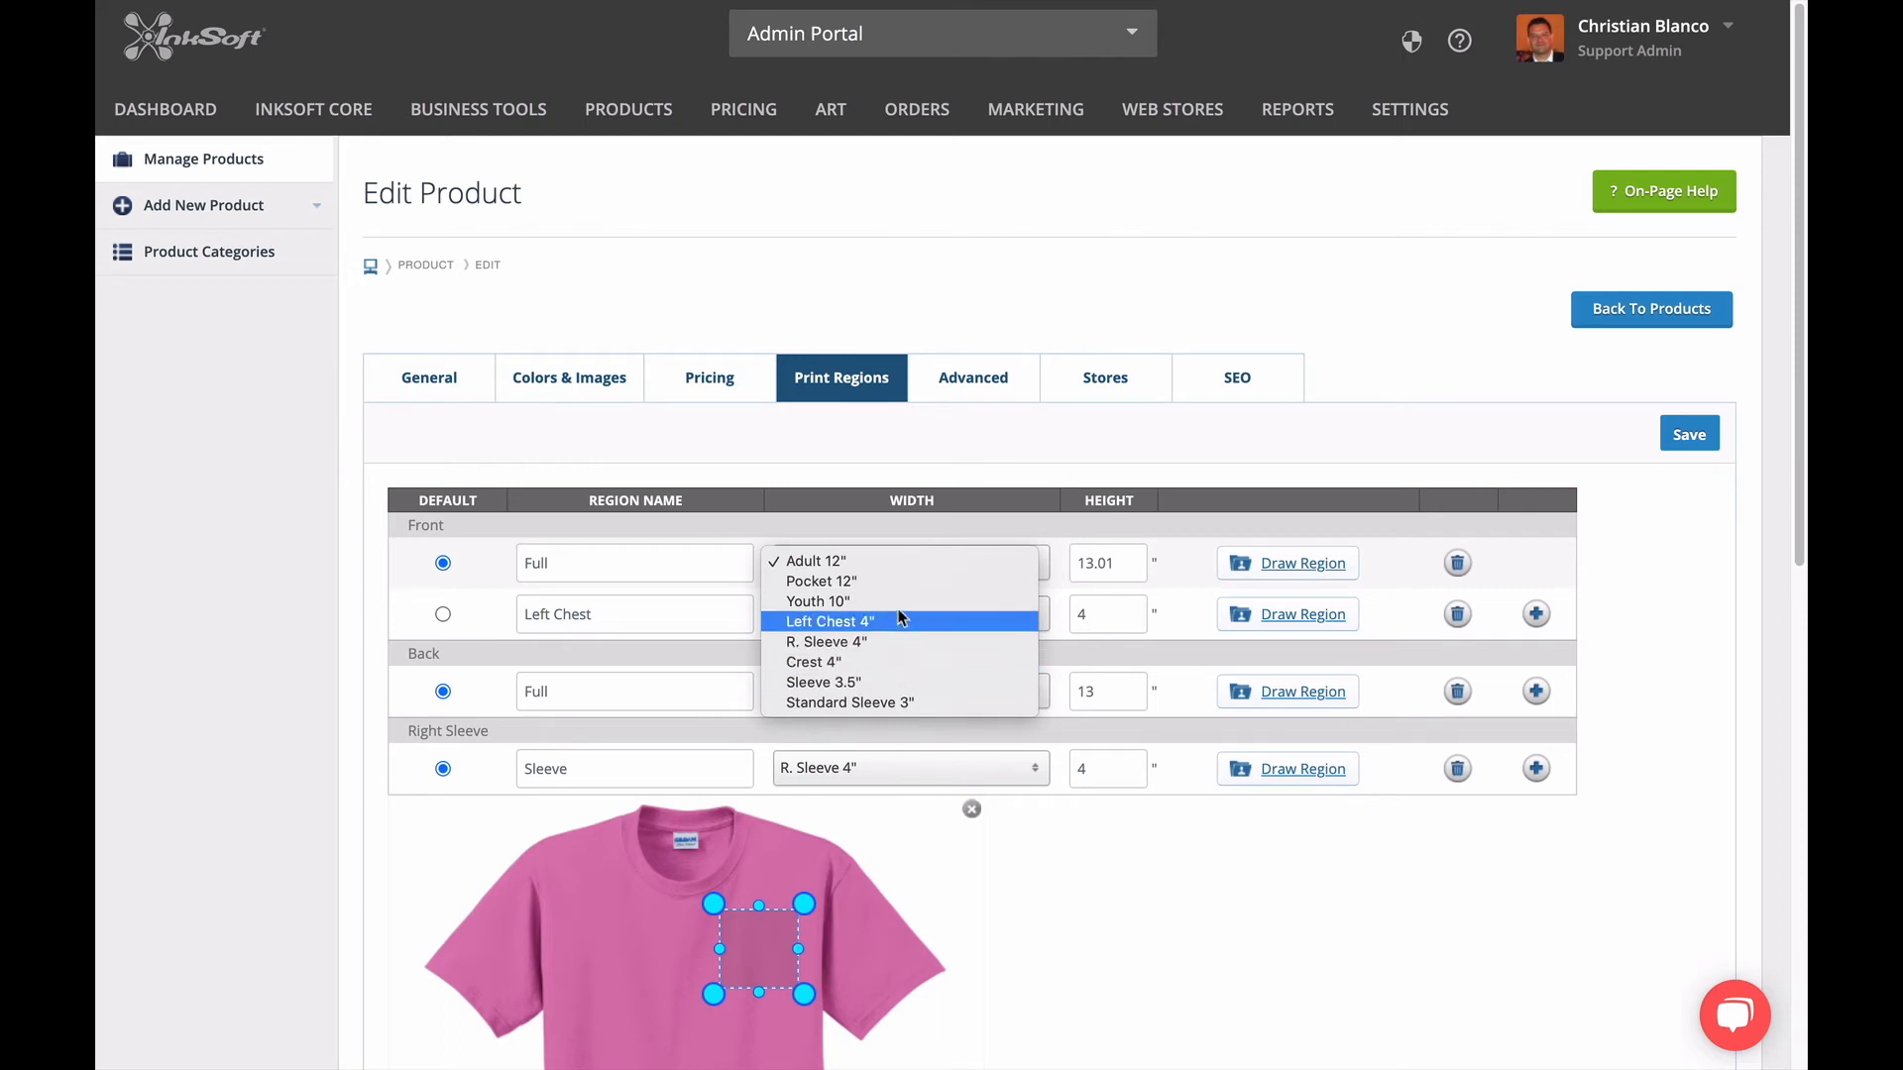
{"action": "left_click", "coordinate": [887, 561]}
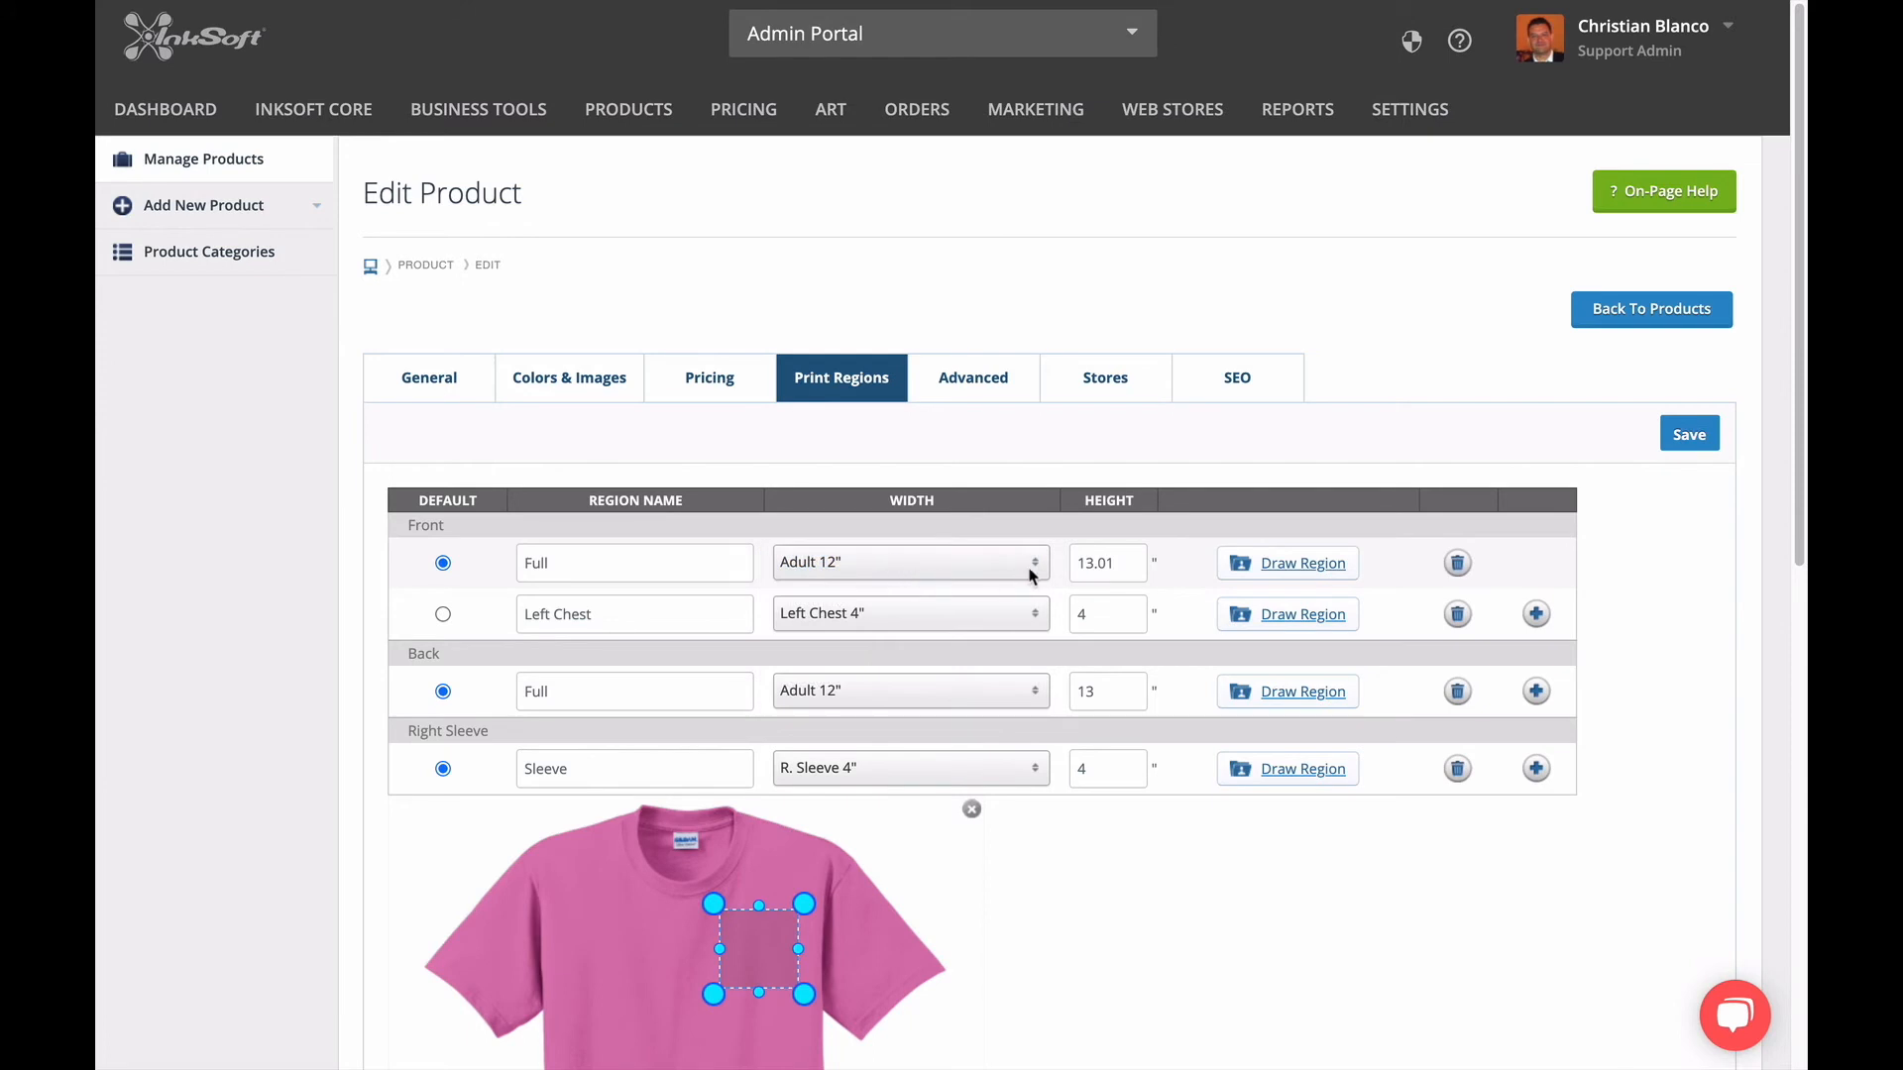
Add and save a new print width named Custom Width with a value of 7.
{"action": "scroll", "coordinate": [1031, 882], "scroll_direction": "down", "scroll_amount": 5}
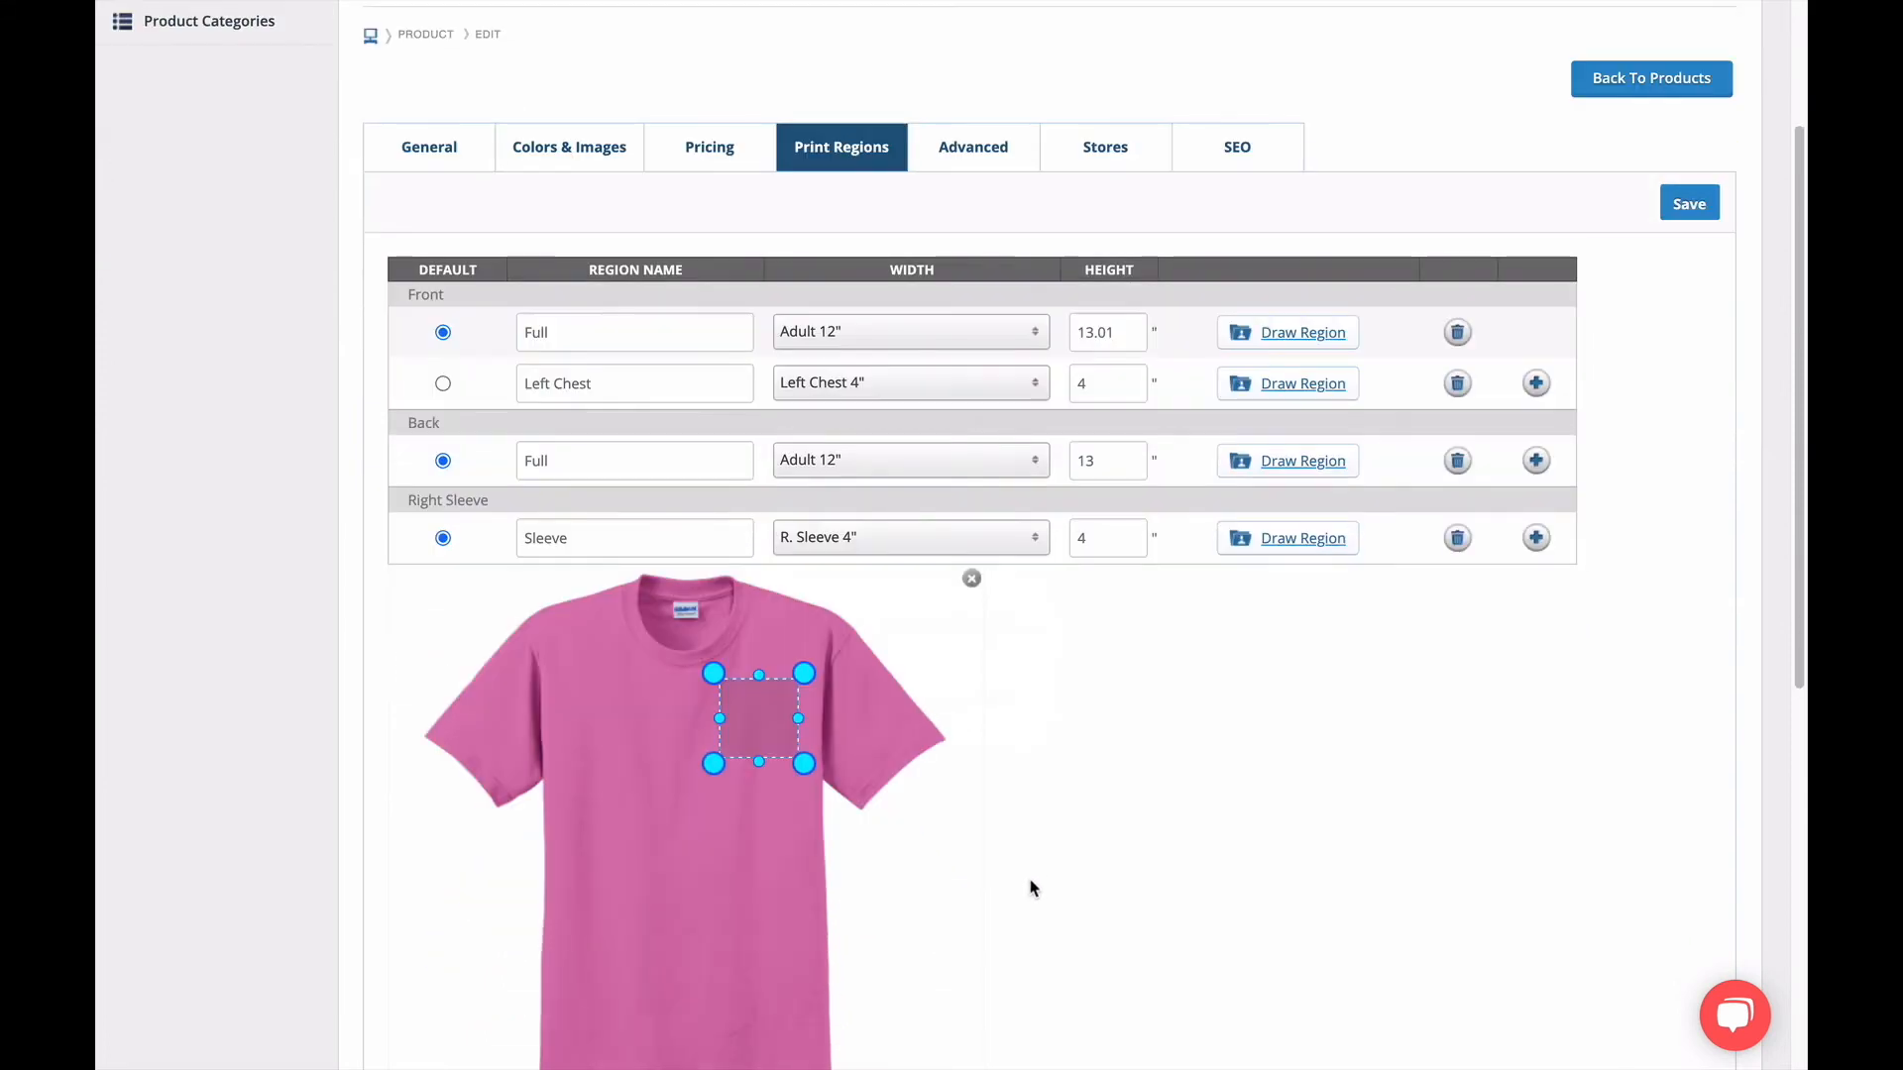
{"action": "scroll", "coordinate": [1027, 889], "scroll_direction": "down", "scroll_amount": 1}
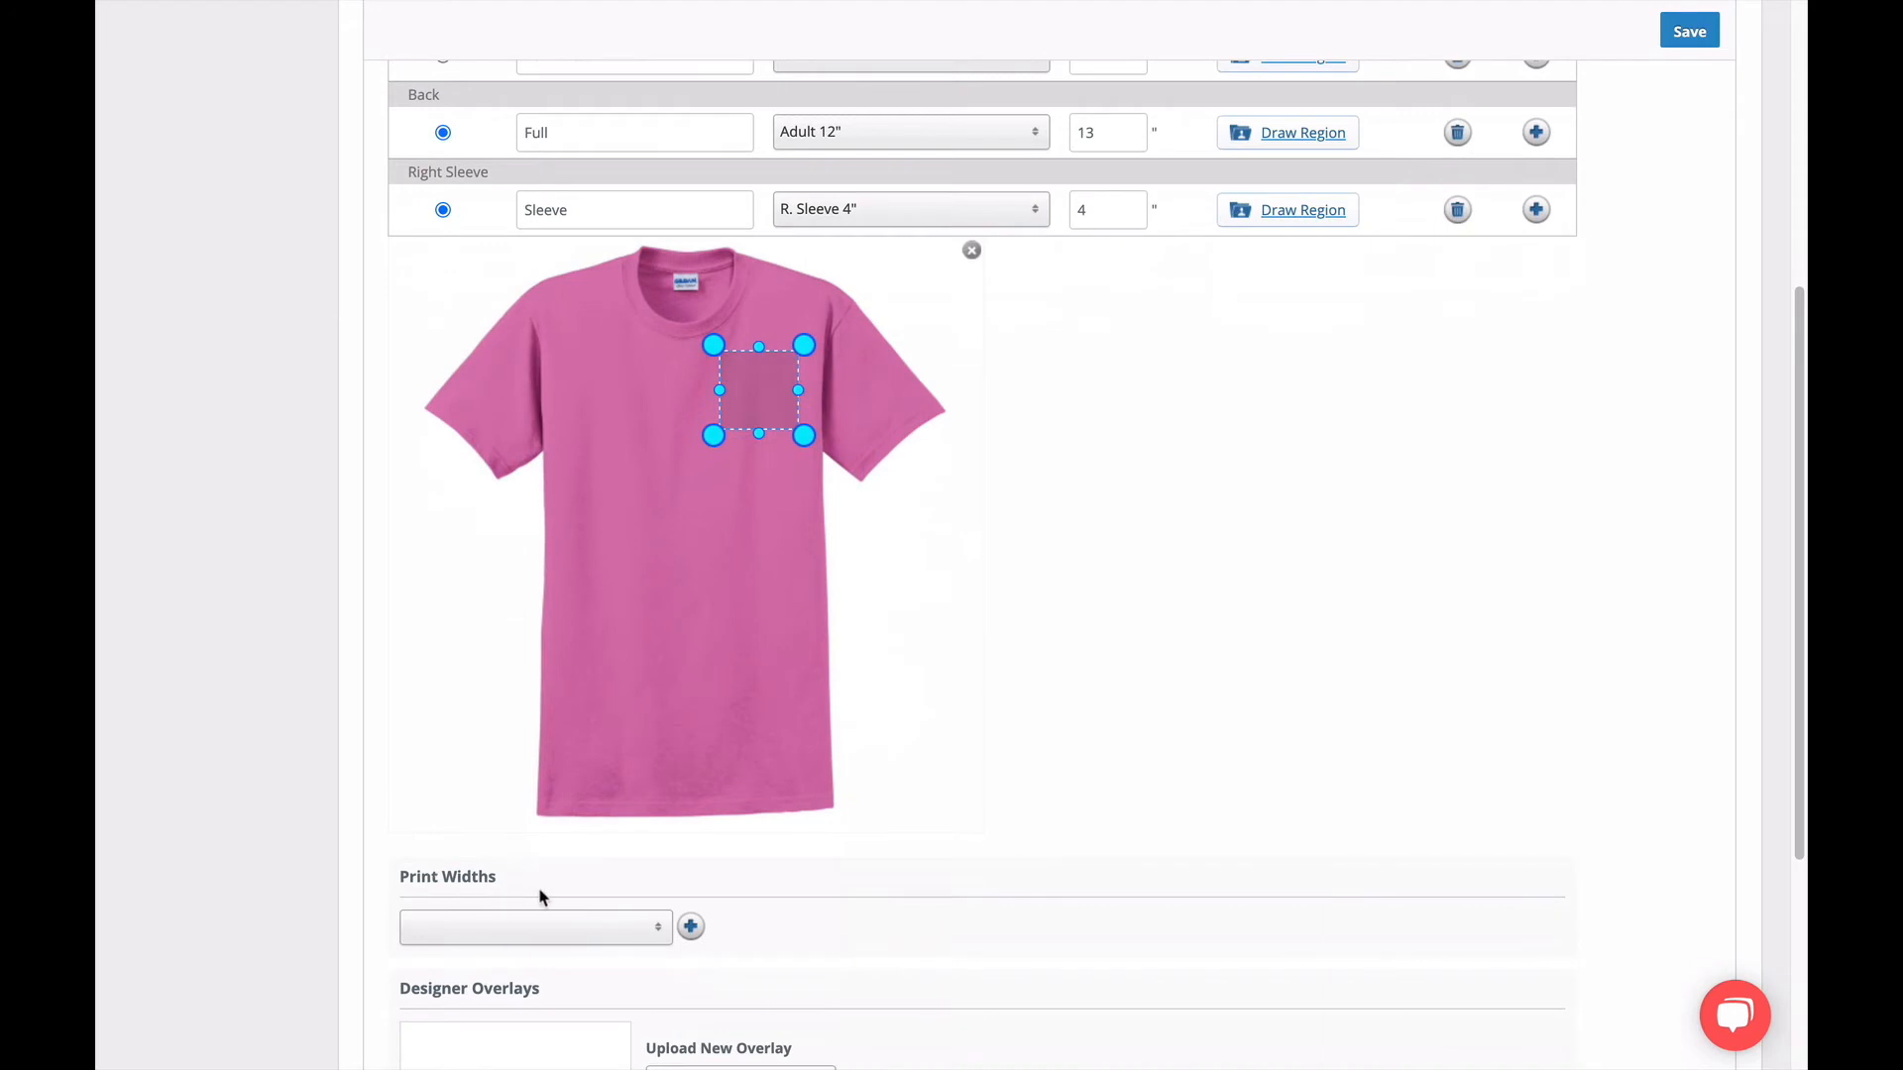
{"action": "left_click", "coordinate": [691, 928]}
{"action": "scroll", "coordinate": [680, 966], "scroll_direction": "down", "scroll_amount": 3}
{"action": "left_click", "coordinate": [497, 933]}
{"action": "type", "text": "Cus"}
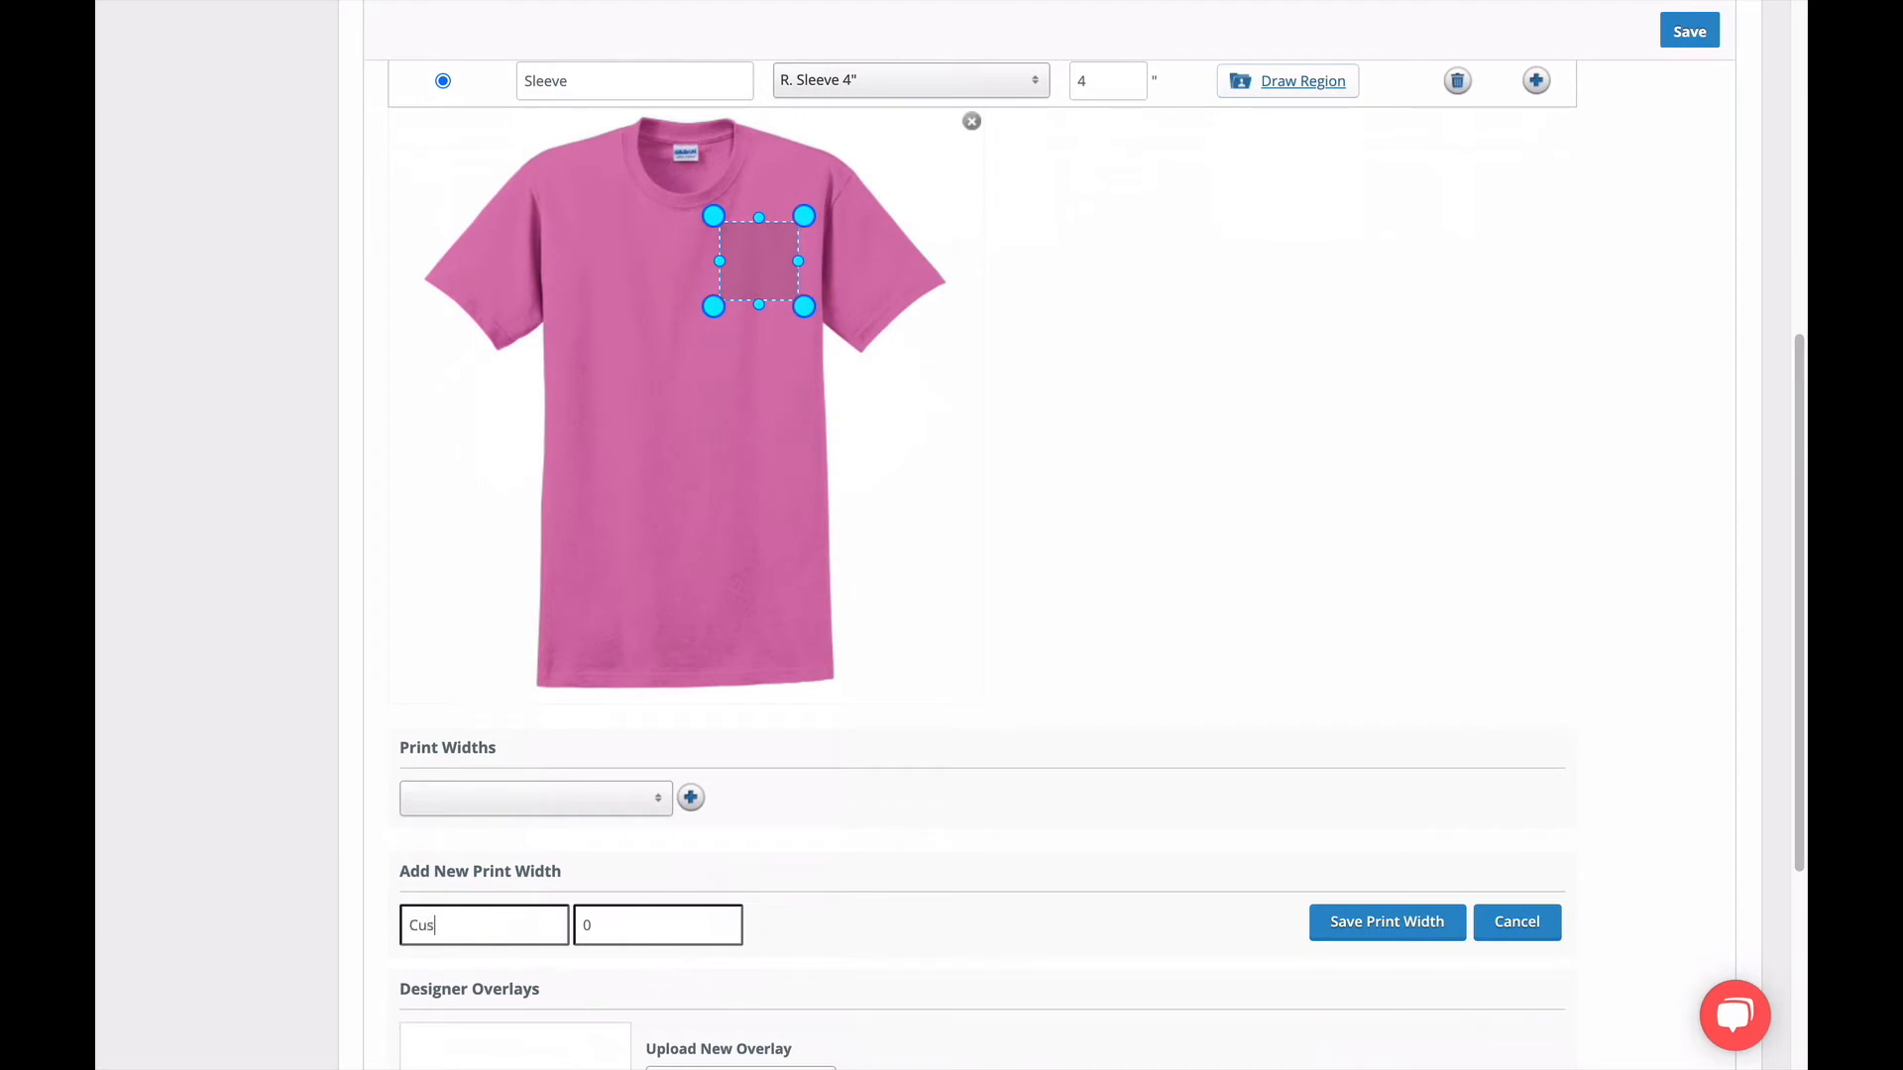
{"action": "type", "text": "tom Width"}
{"action": "key", "text": "Tab"}
{"action": "key", "text": "BackSpace"}
{"action": "type", "text": "7"}
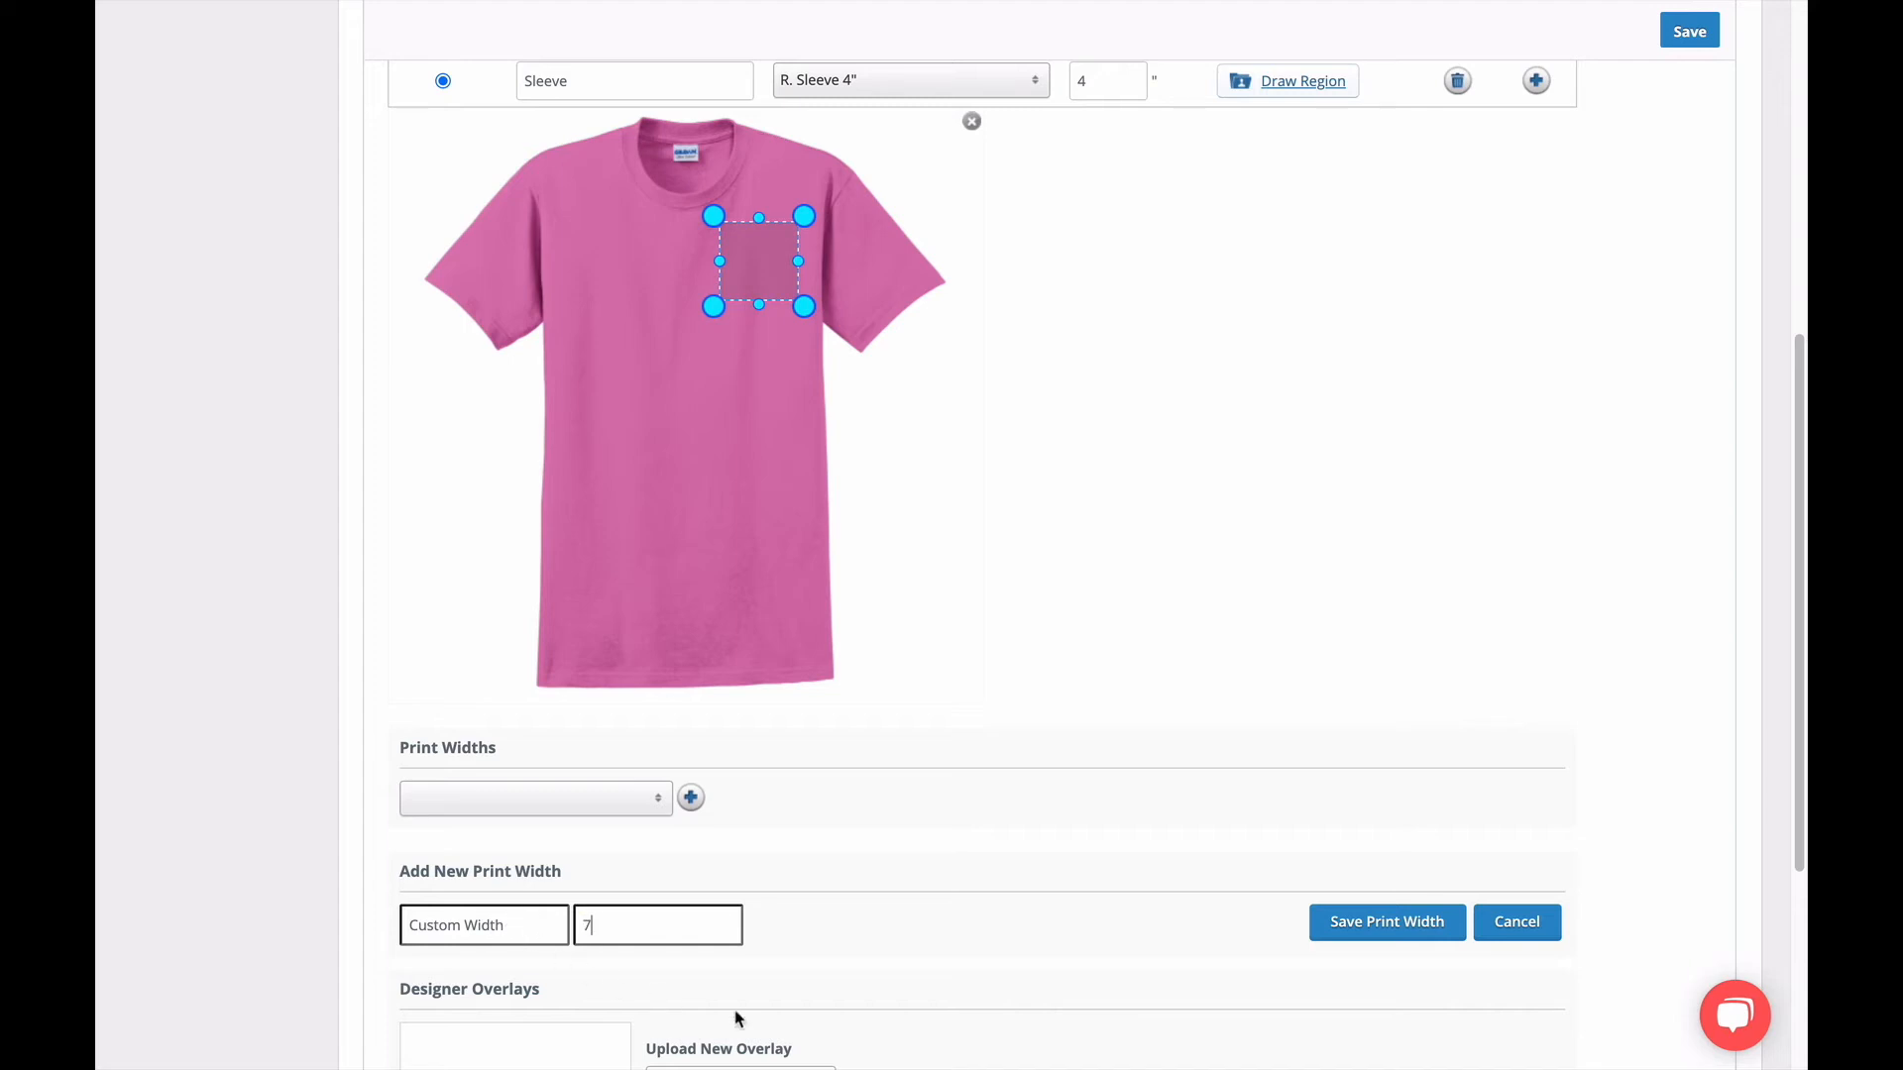
{"action": "left_click", "coordinate": [1338, 932]}
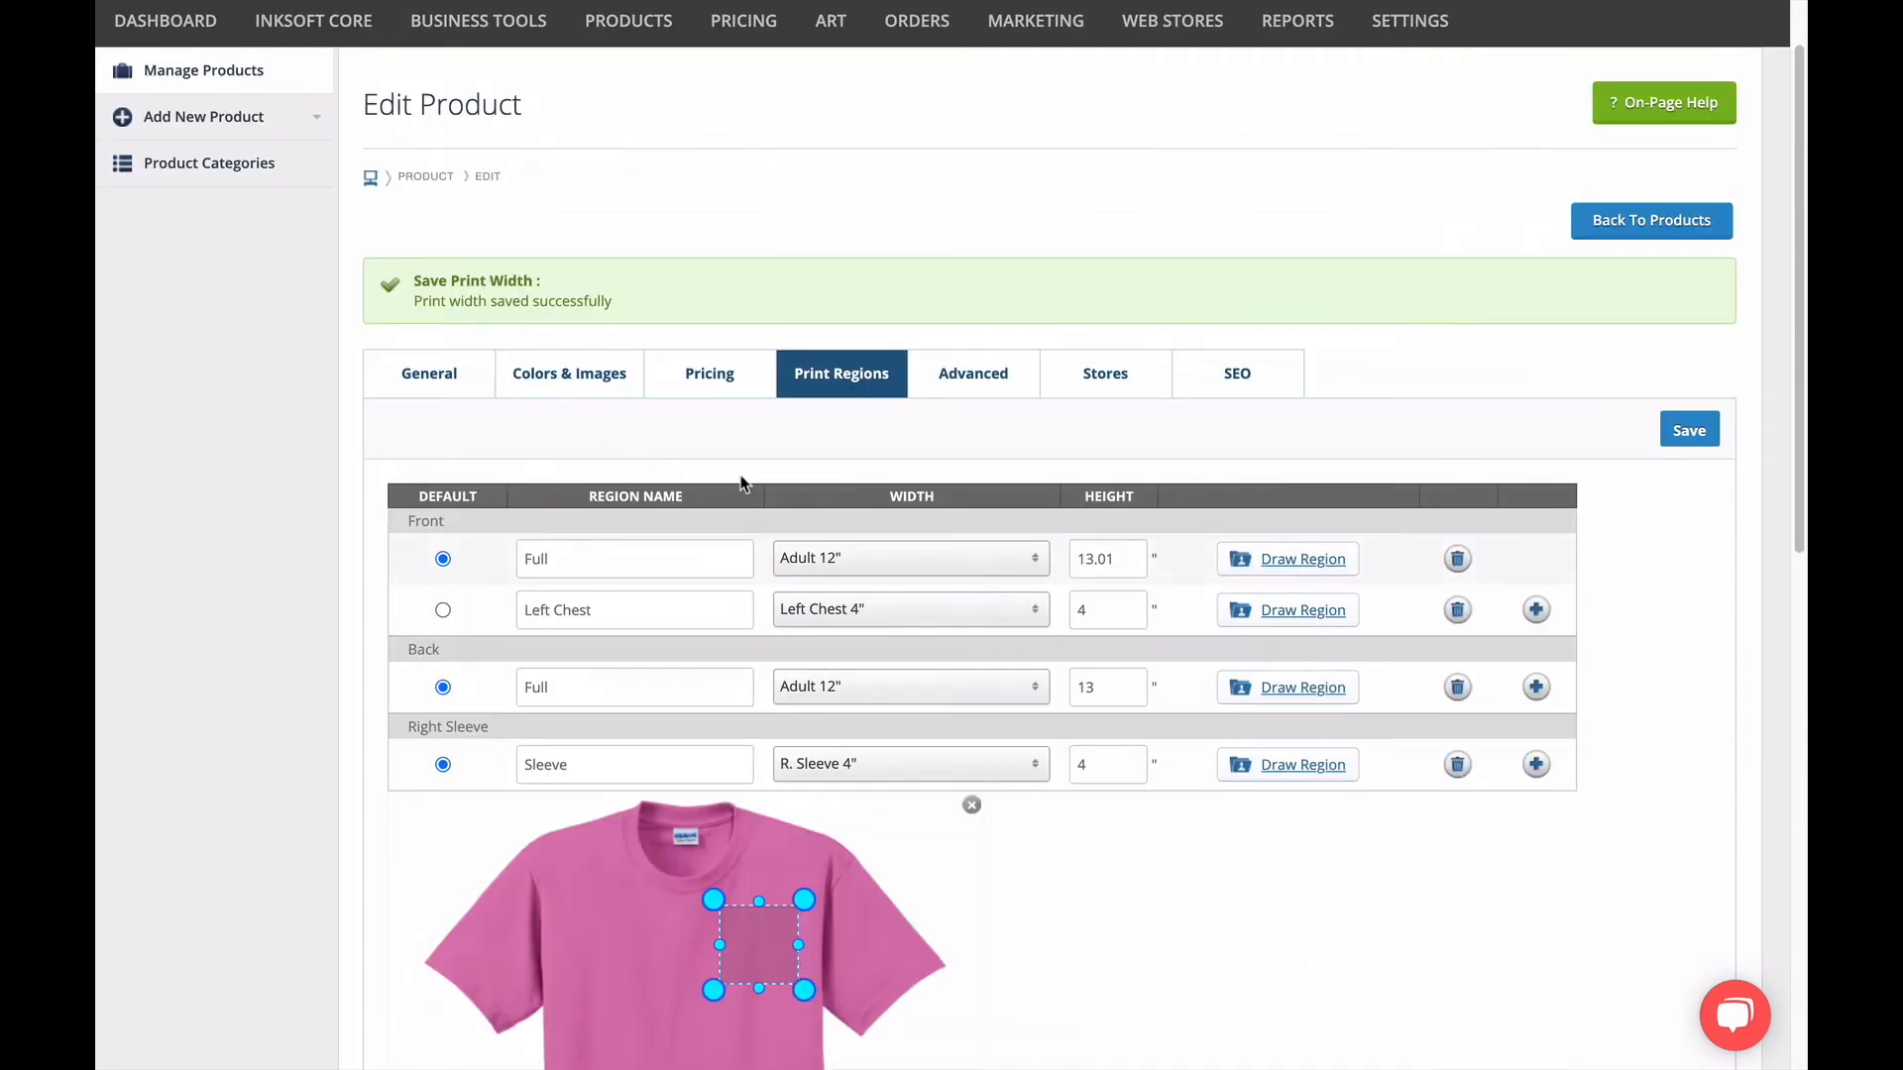
Choose Custom Width 7" among the print widths and delete it.
{"action": "left_click", "coordinate": [1012, 566]}
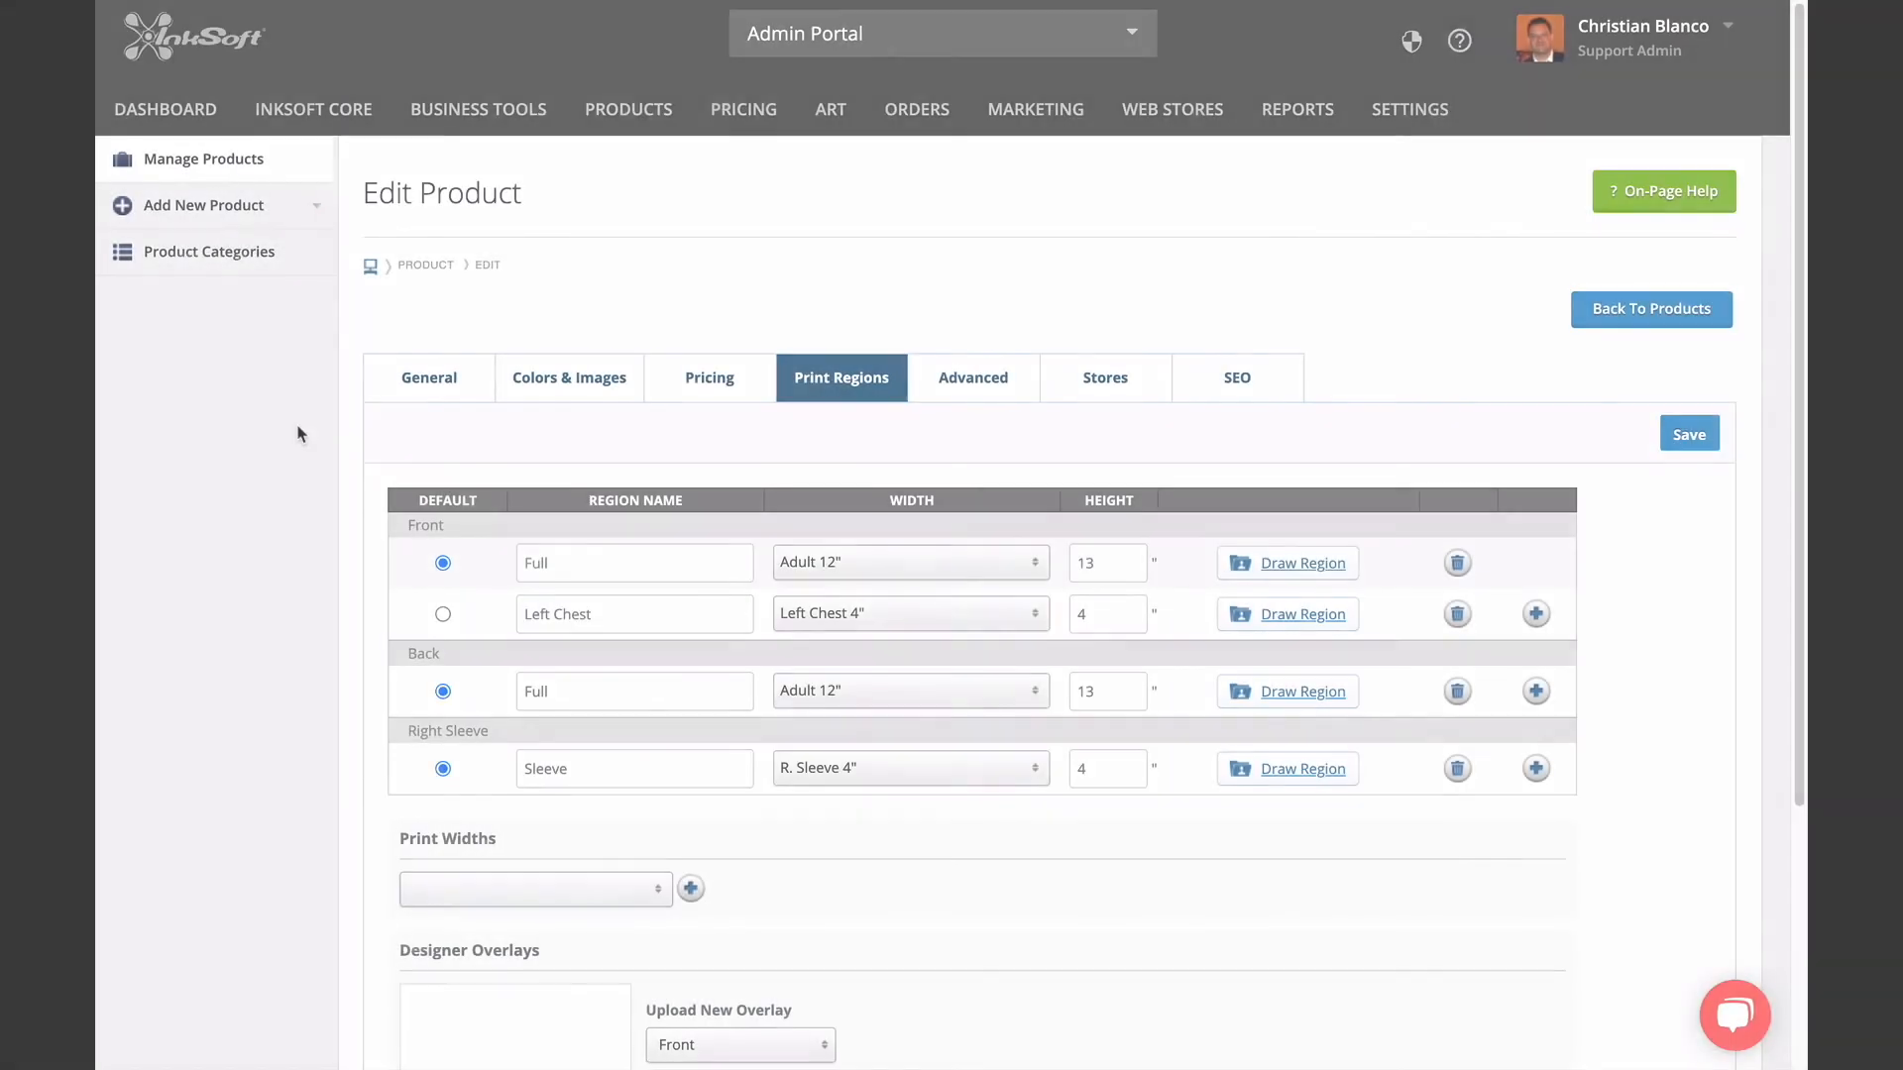
{"action": "scroll", "coordinate": [280, 662], "scroll_direction": "down", "scroll_amount": 2}
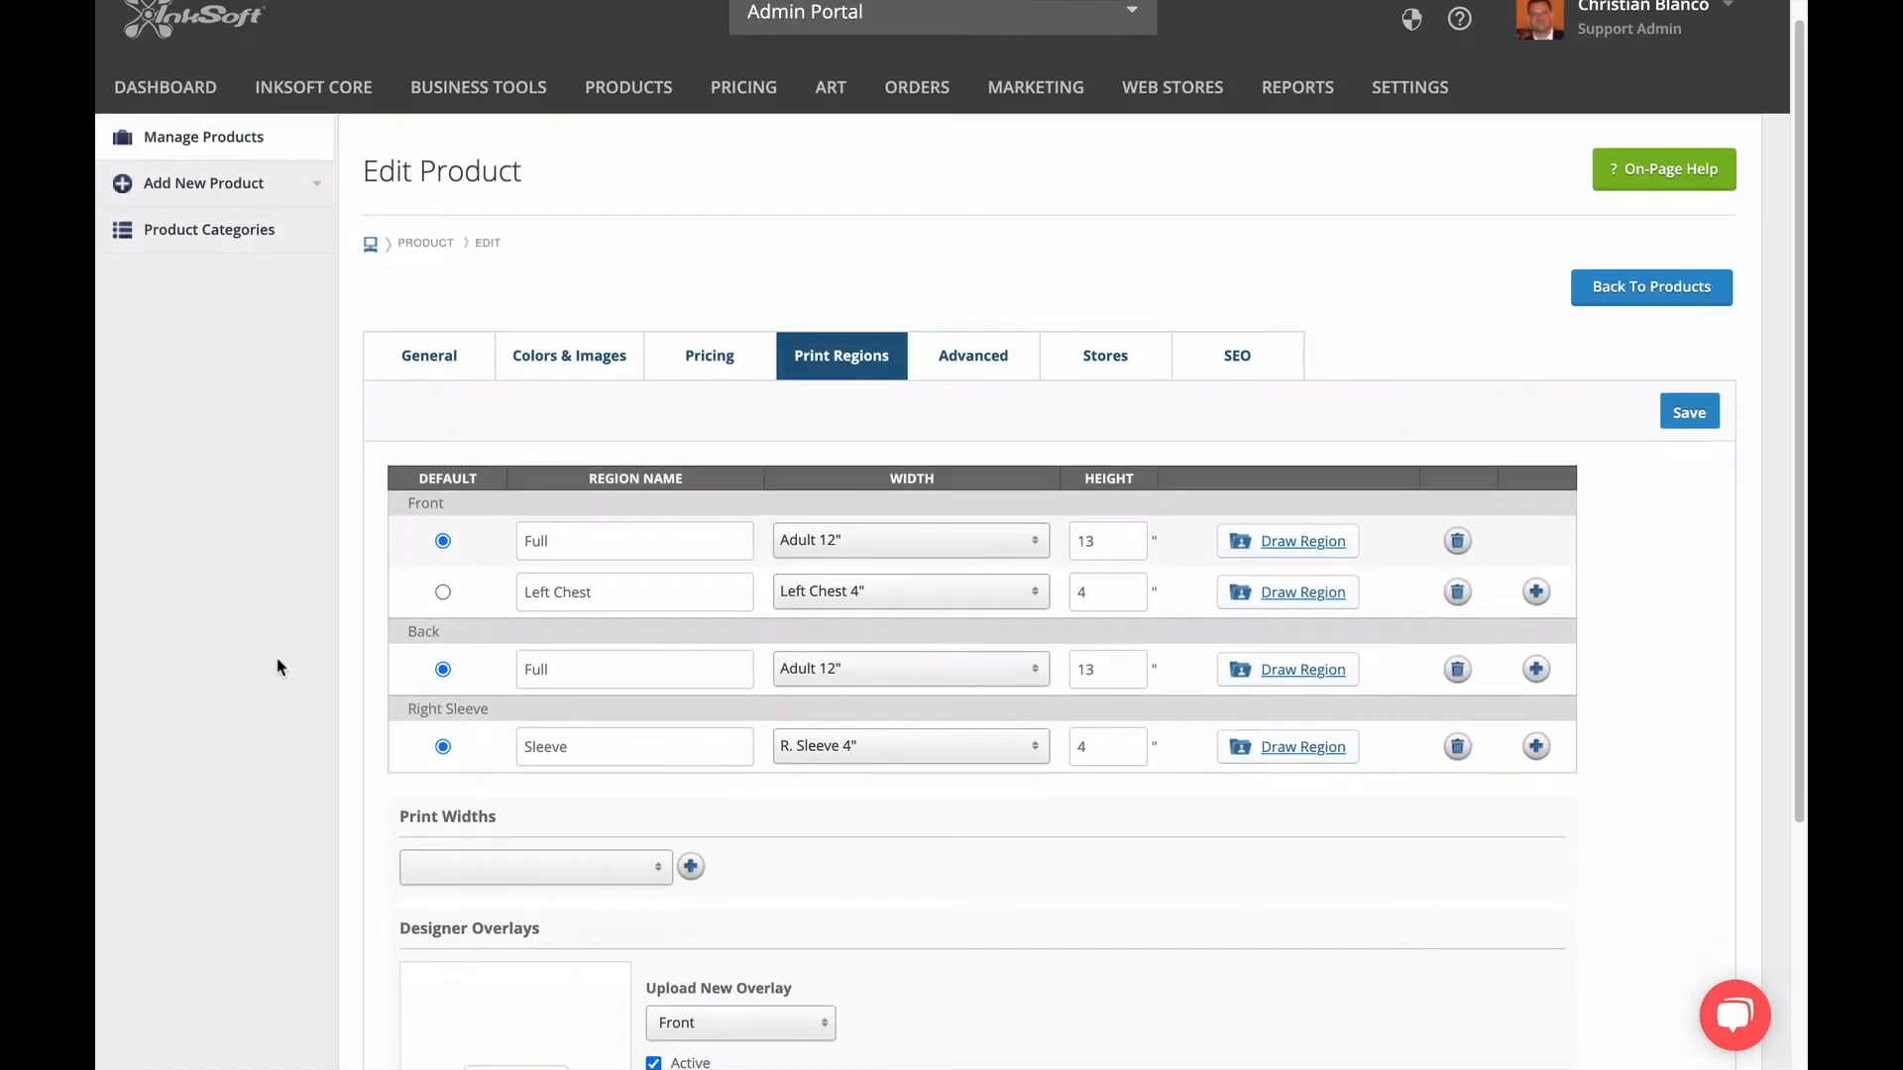
{"action": "scroll", "coordinate": [279, 672], "scroll_direction": "down", "scroll_amount": 2}
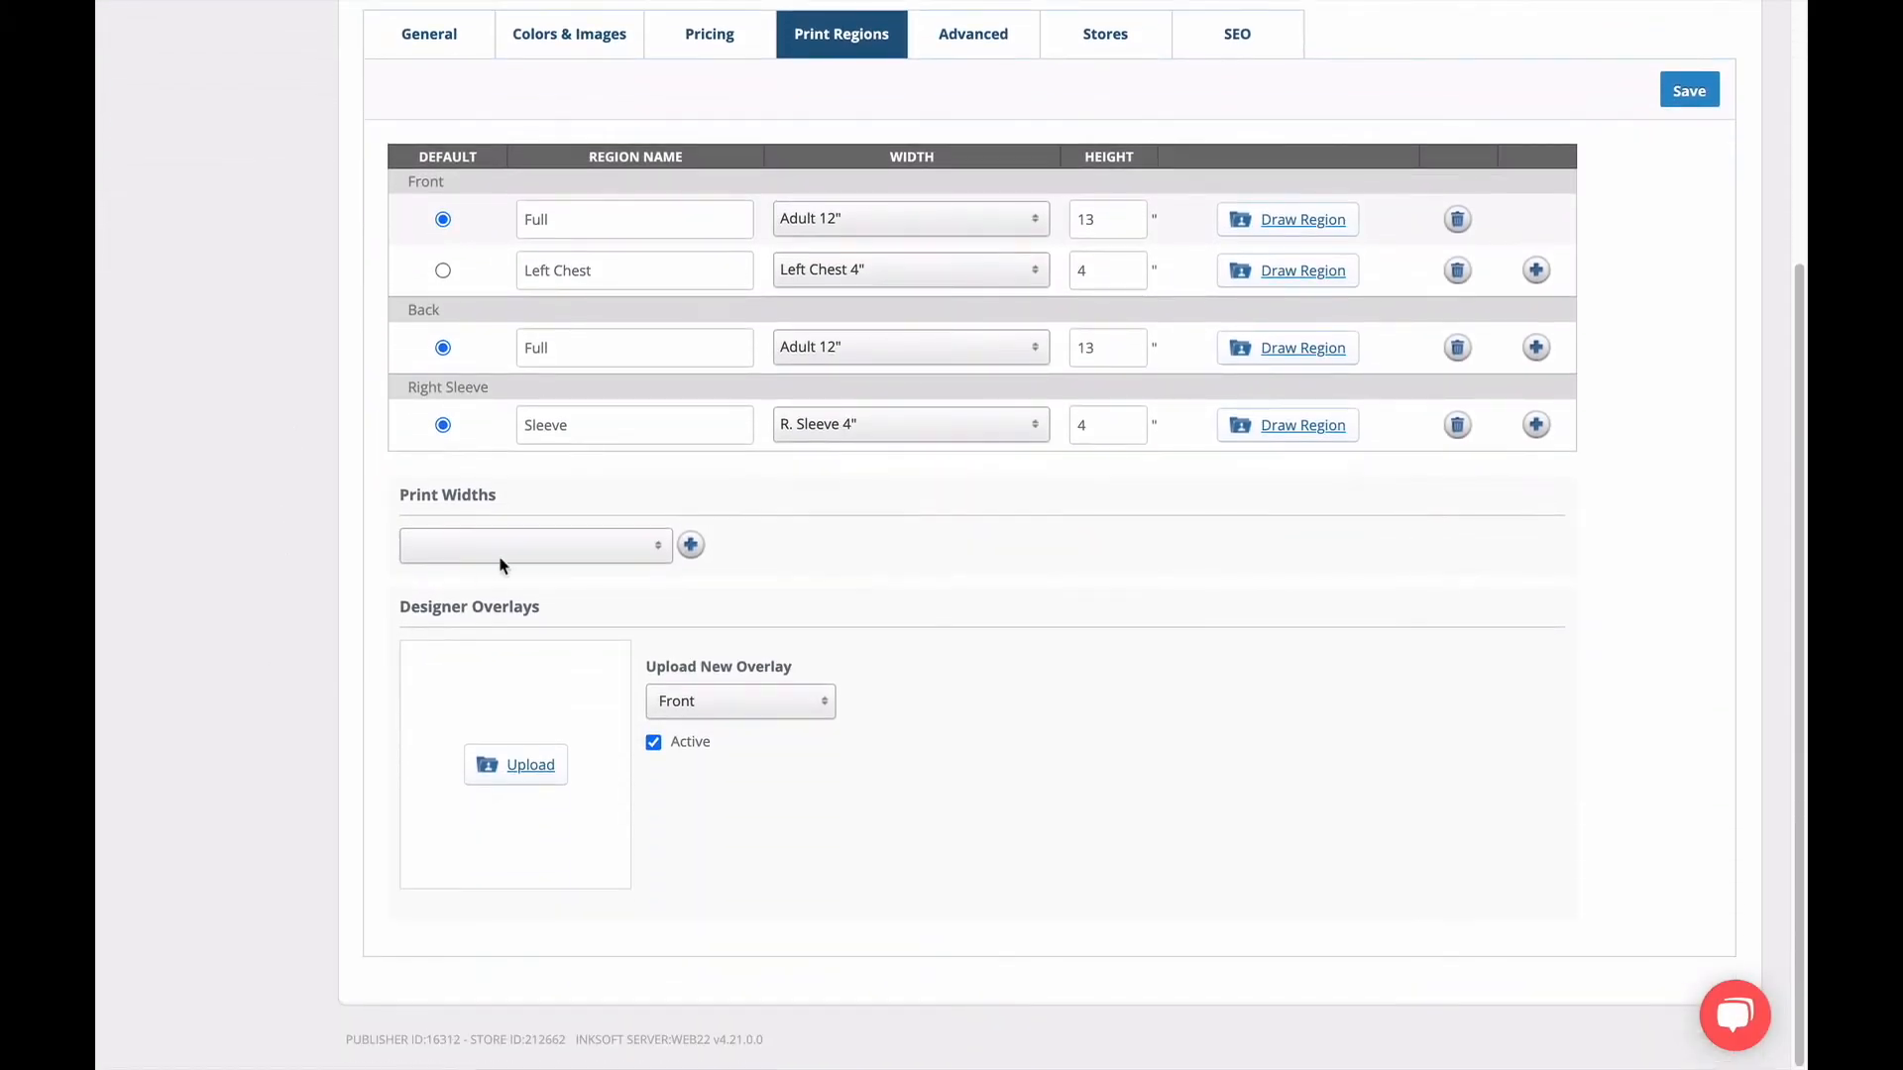
{"action": "left_click", "coordinate": [525, 545]}
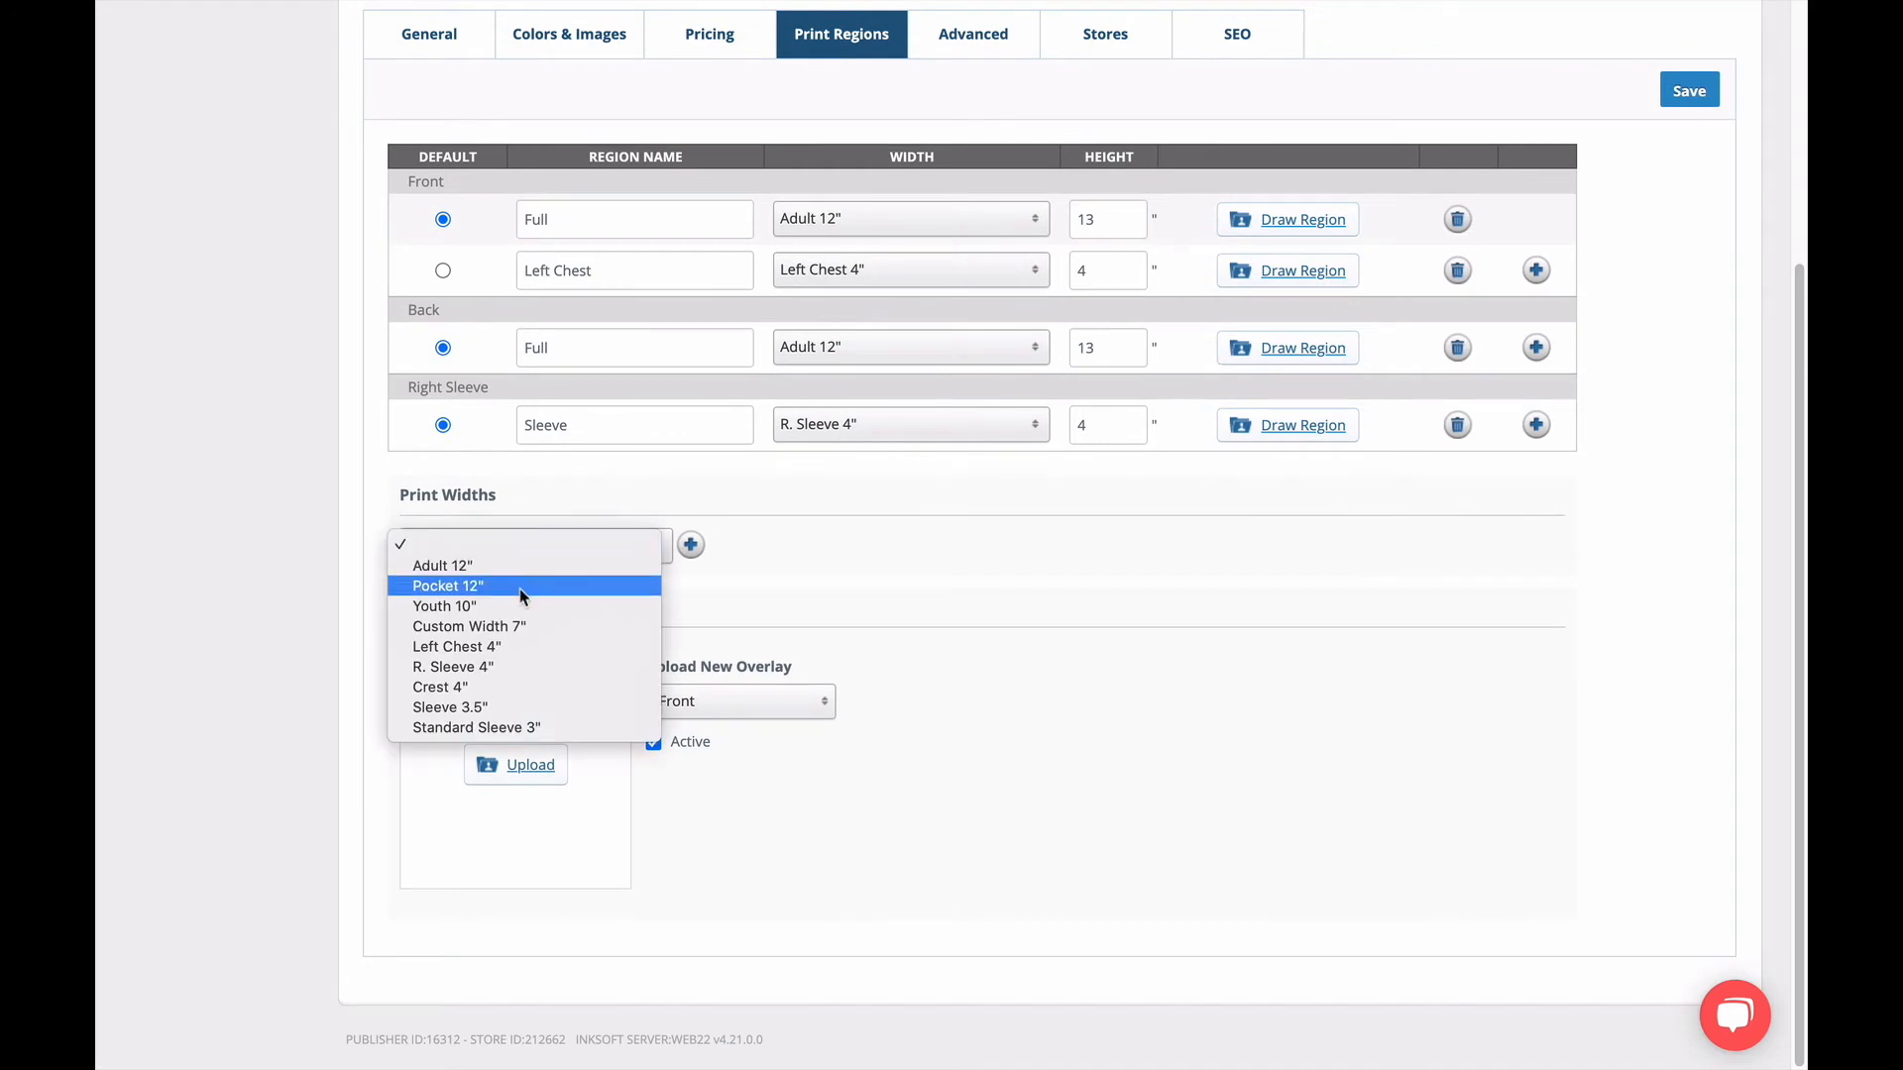
{"action": "left_click", "coordinate": [519, 626]}
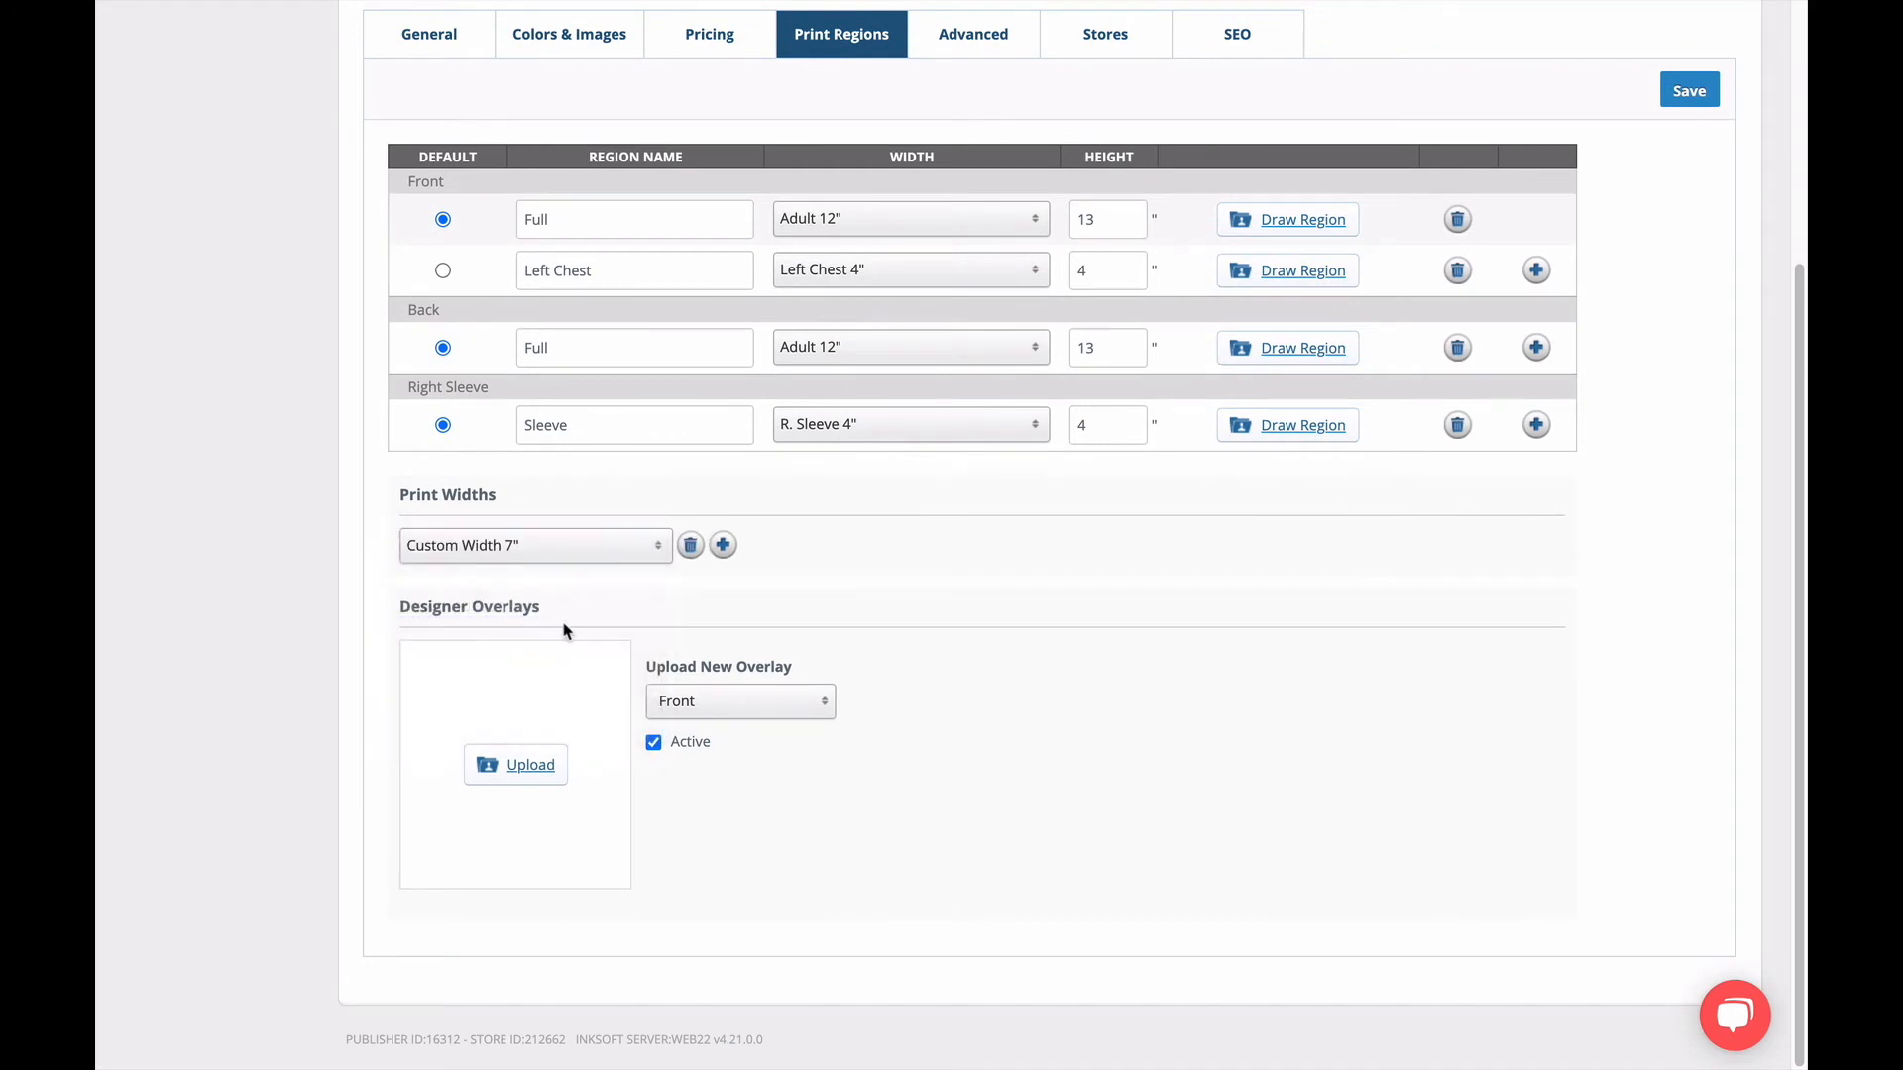
{"action": "left_click", "coordinate": [692, 545]}
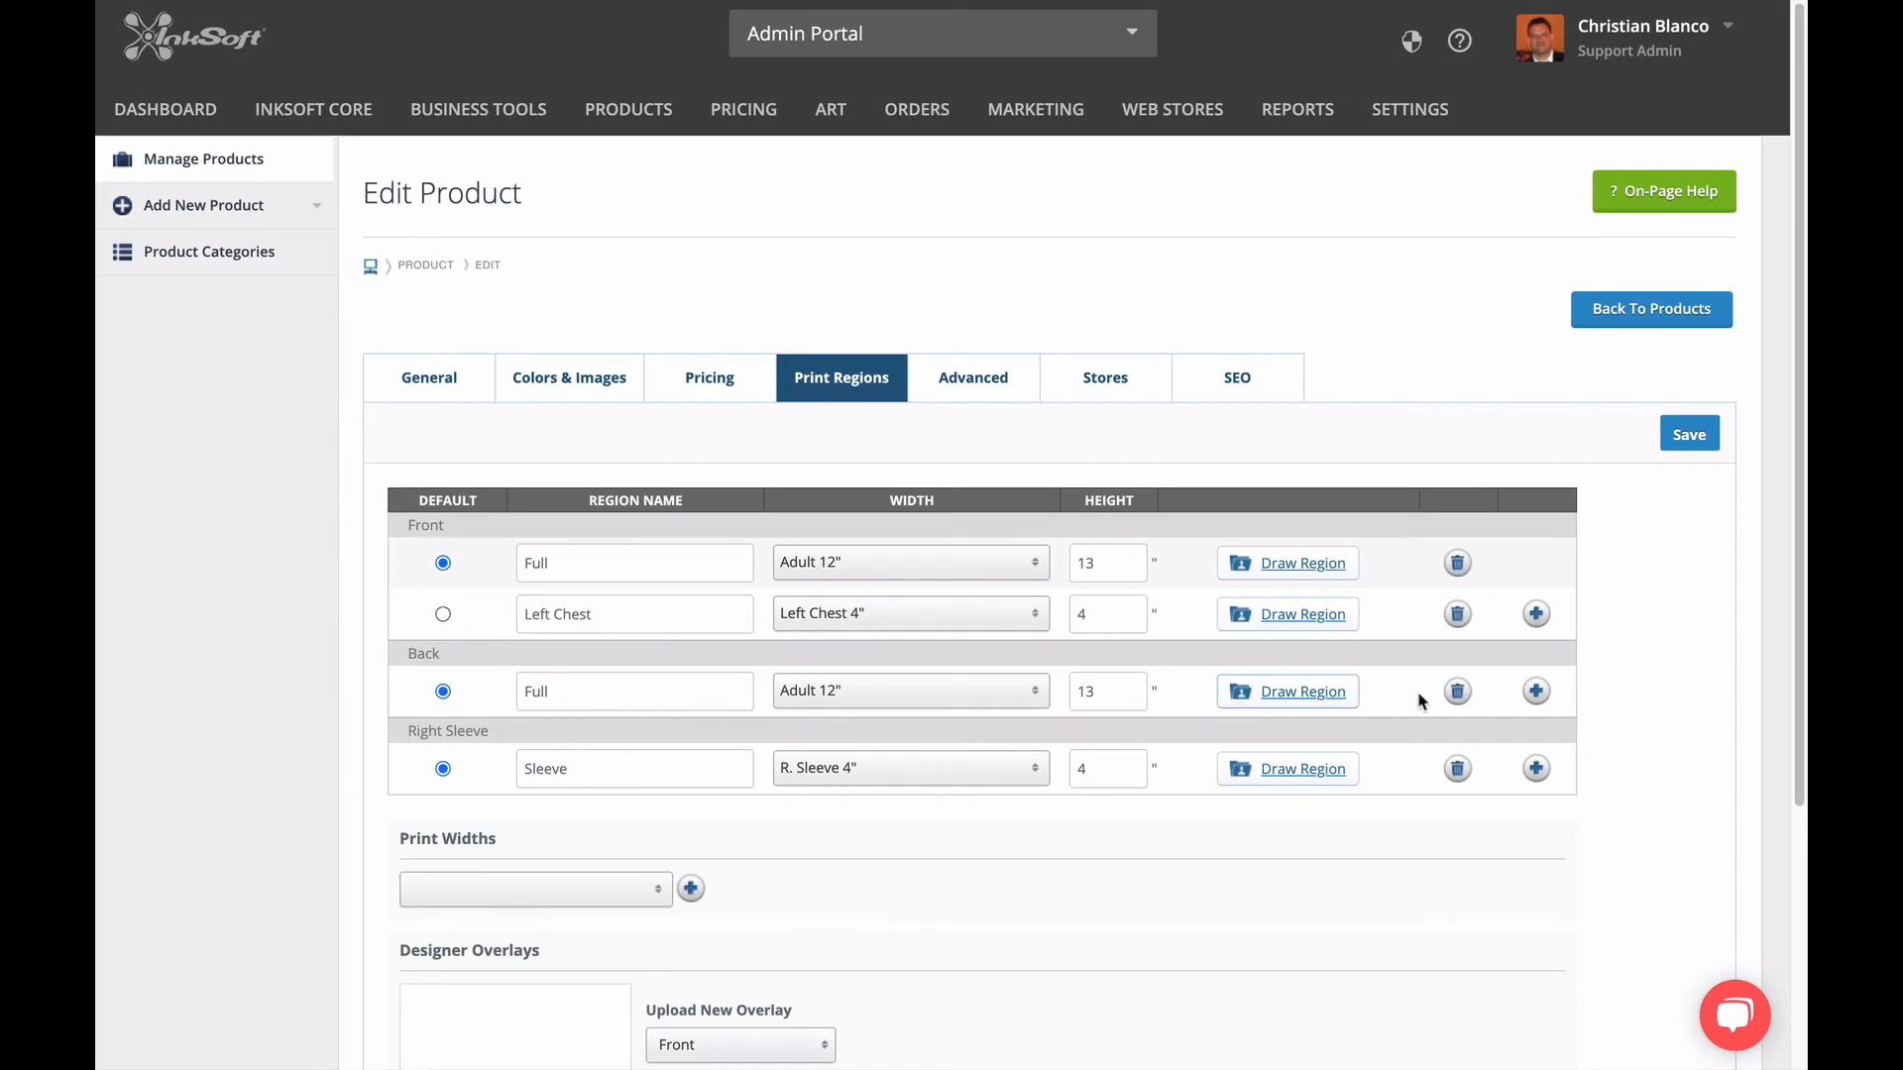
Add a second back print region named Top with the Crest 4" width and a height of 2.
{"action": "left_click", "coordinate": [1537, 691]}
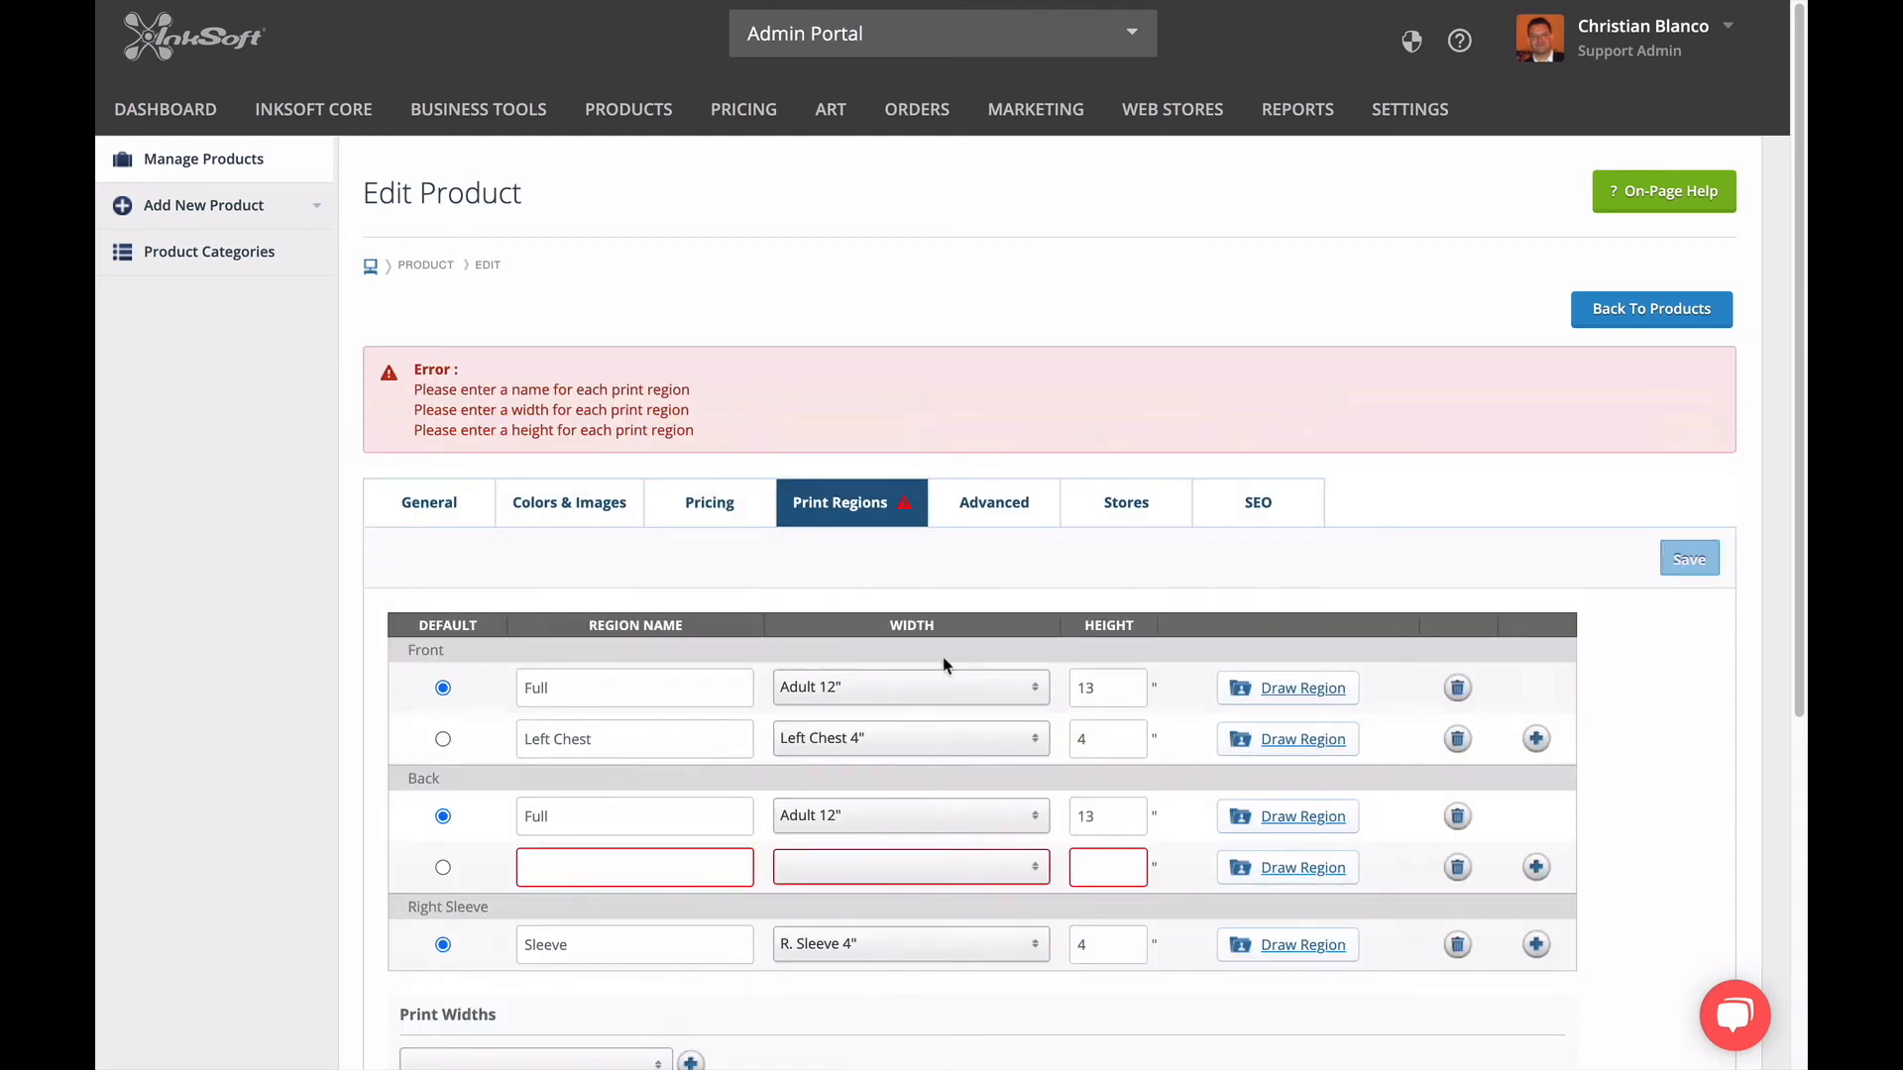
{"action": "left_click", "coordinate": [617, 865]}
{"action": "type", "text": "Top"}
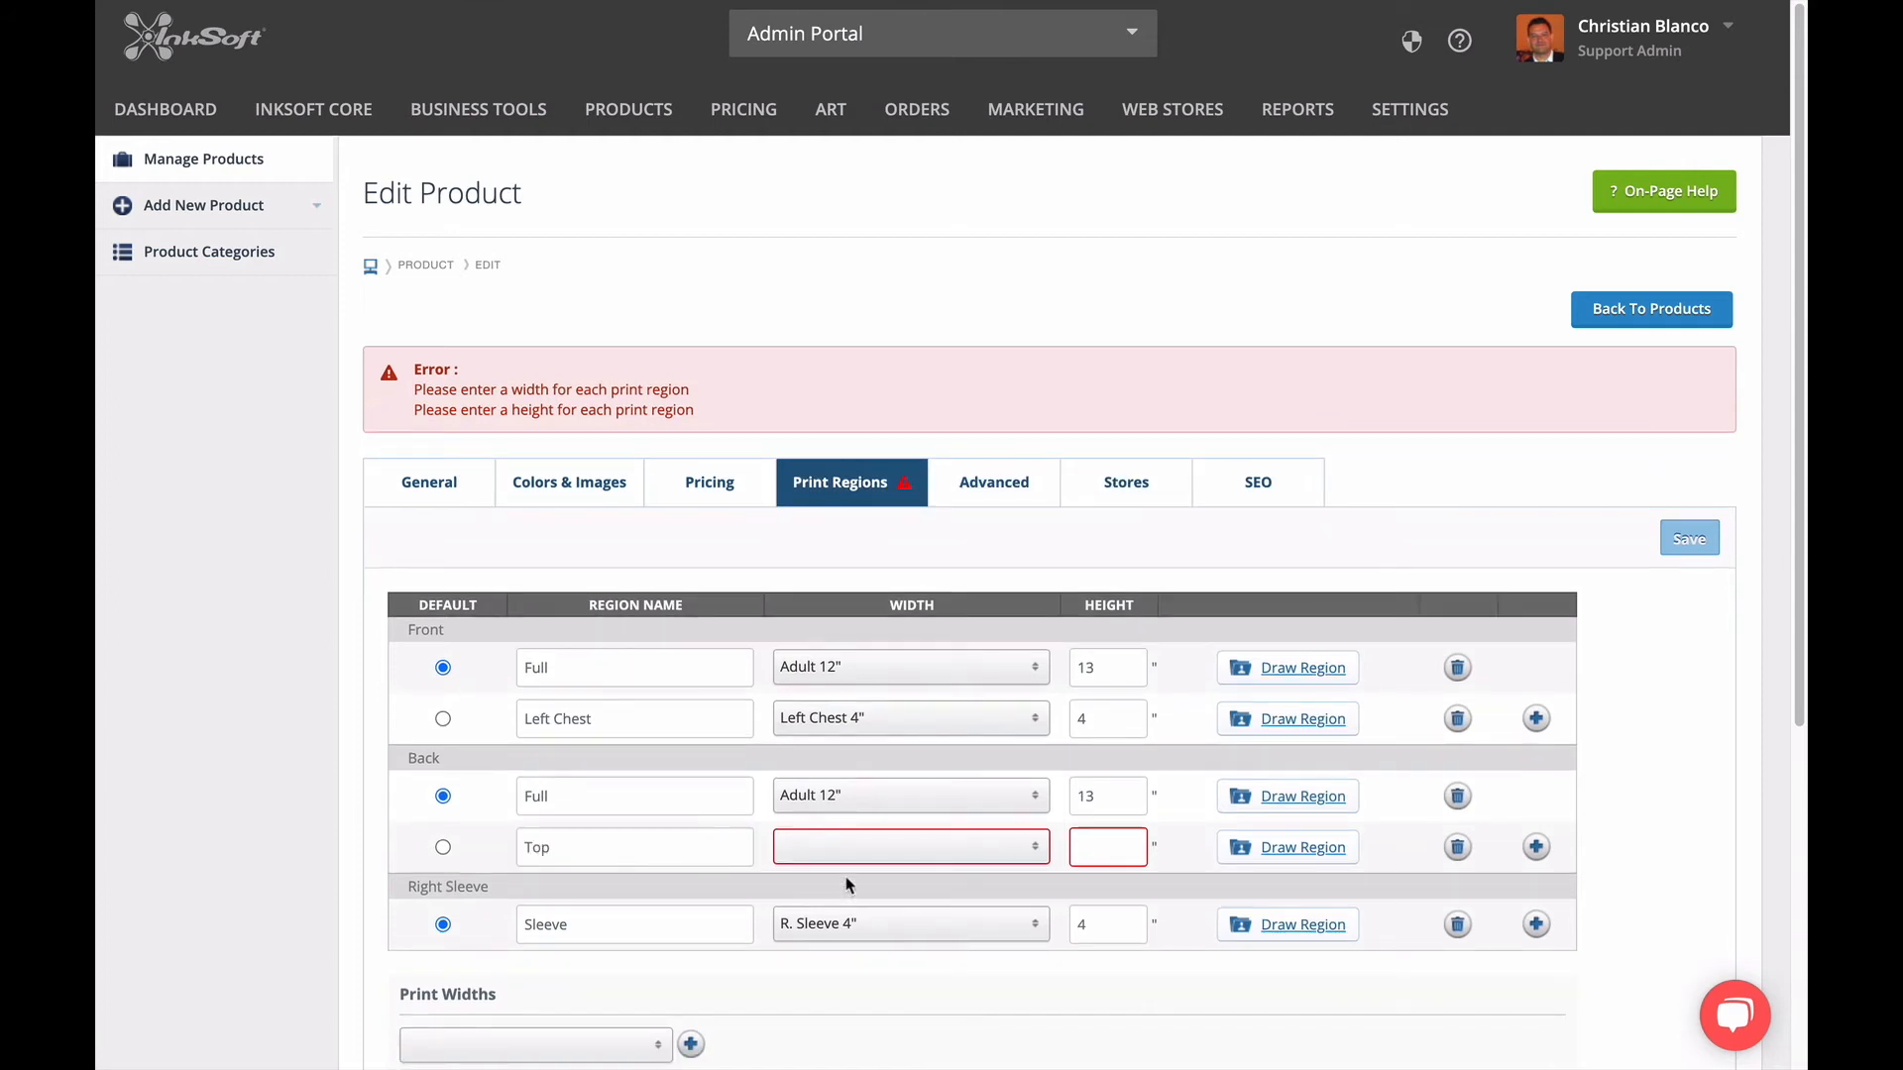
{"action": "left_click", "coordinate": [849, 845]}
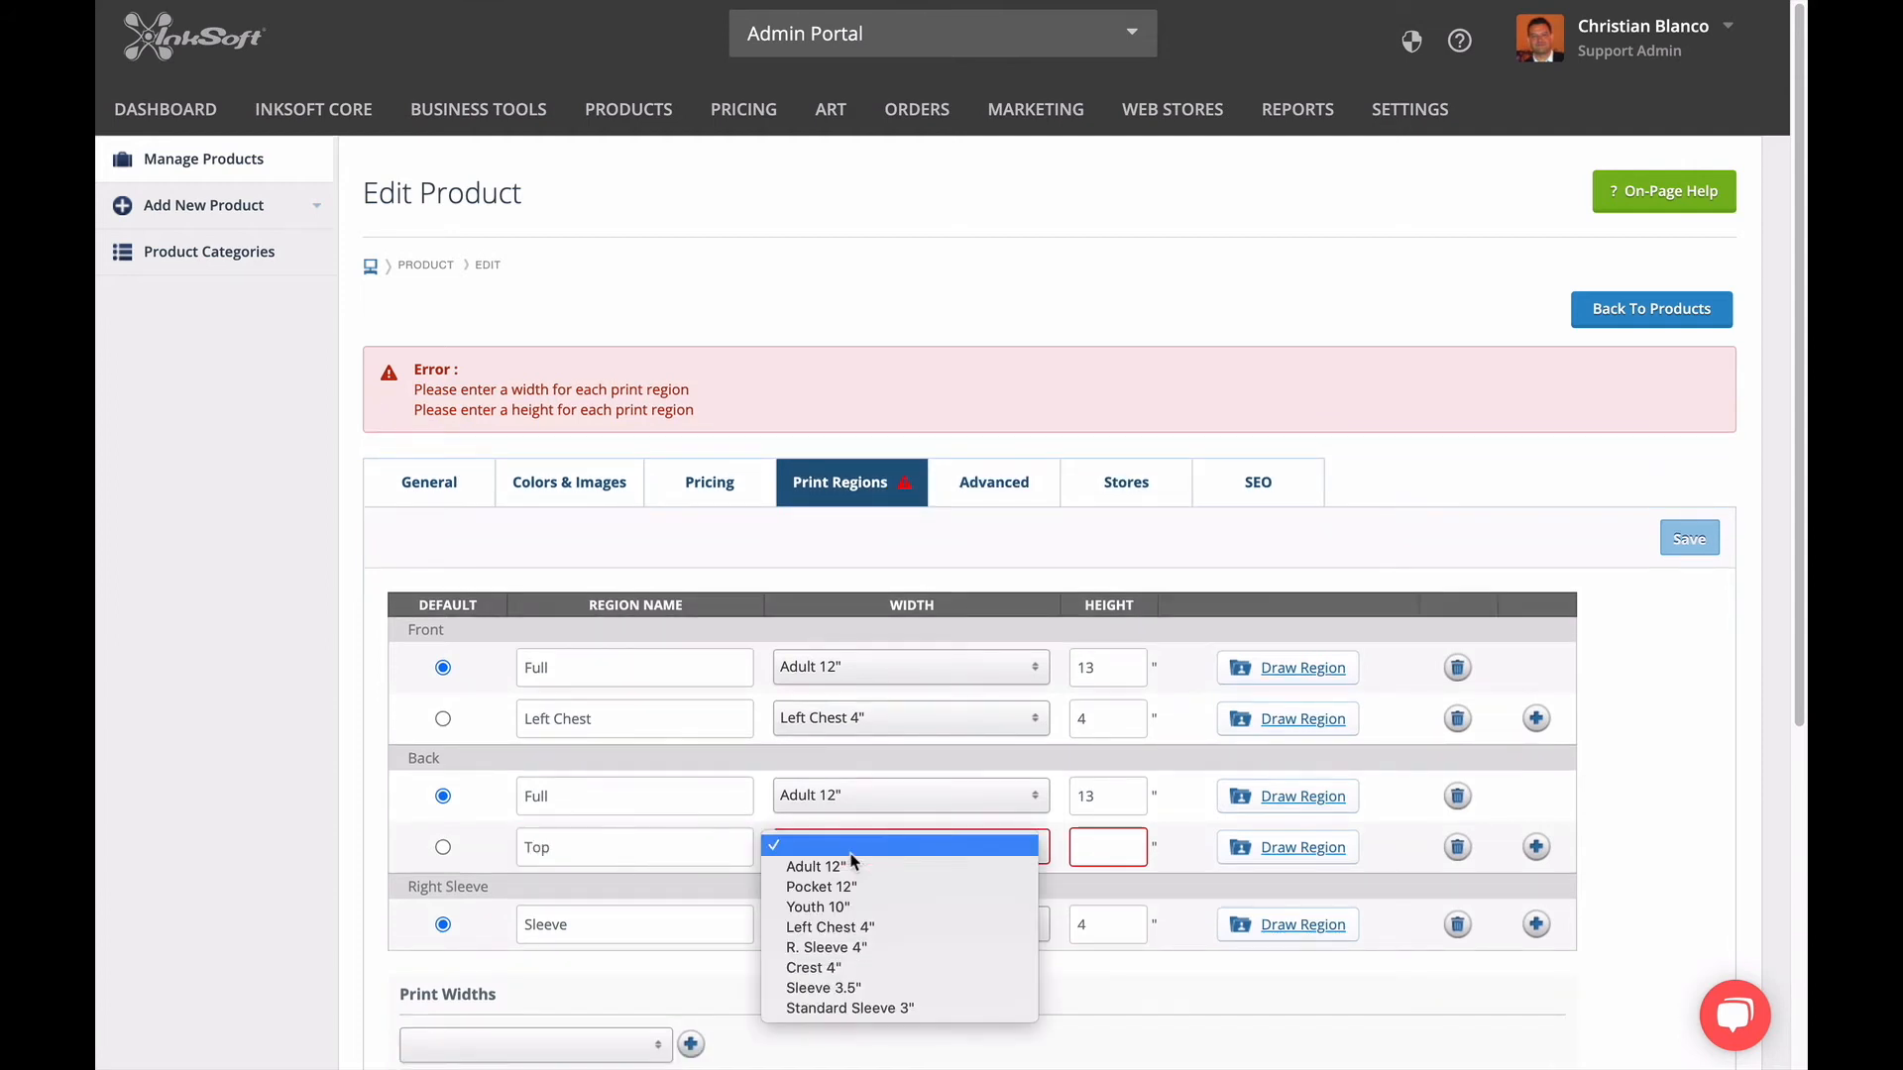
{"action": "left_click", "coordinate": [814, 969]}
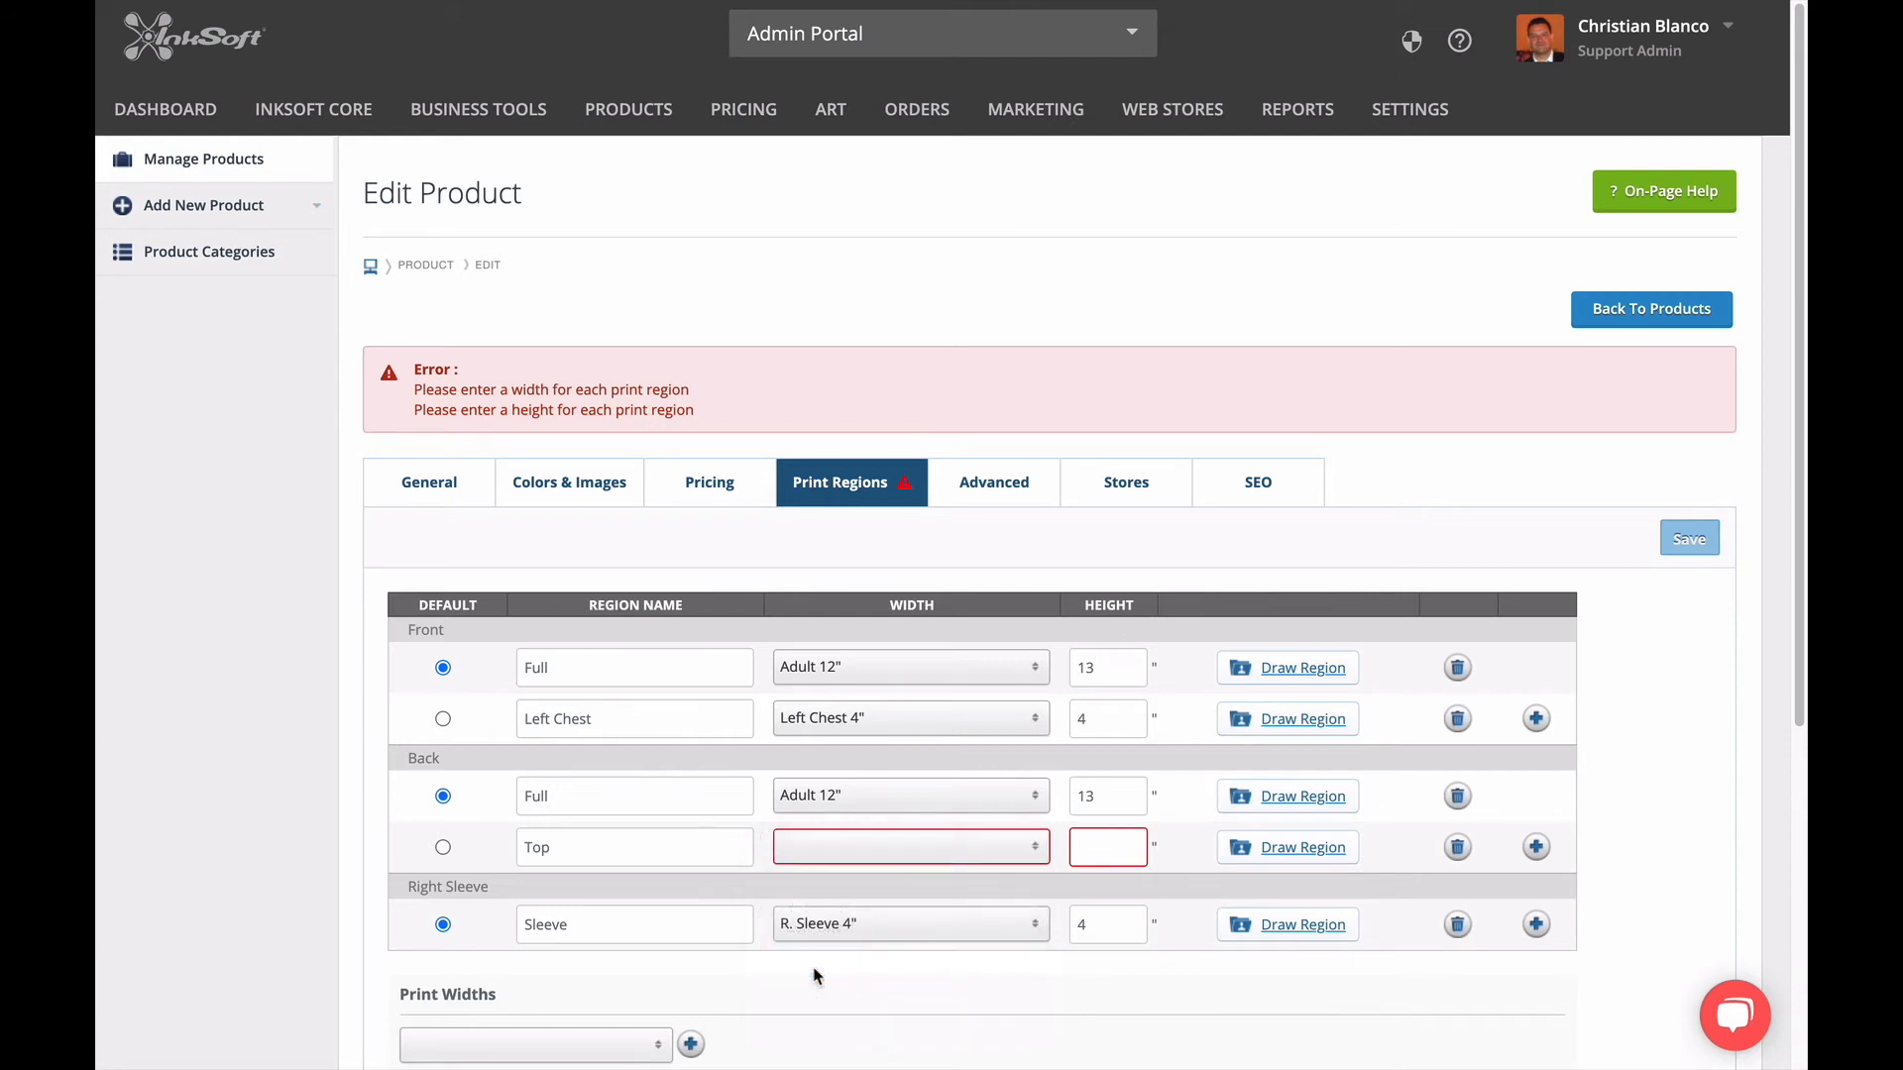
{"action": "left_click", "coordinate": [1084, 830]}
{"action": "type", "text": "2"}
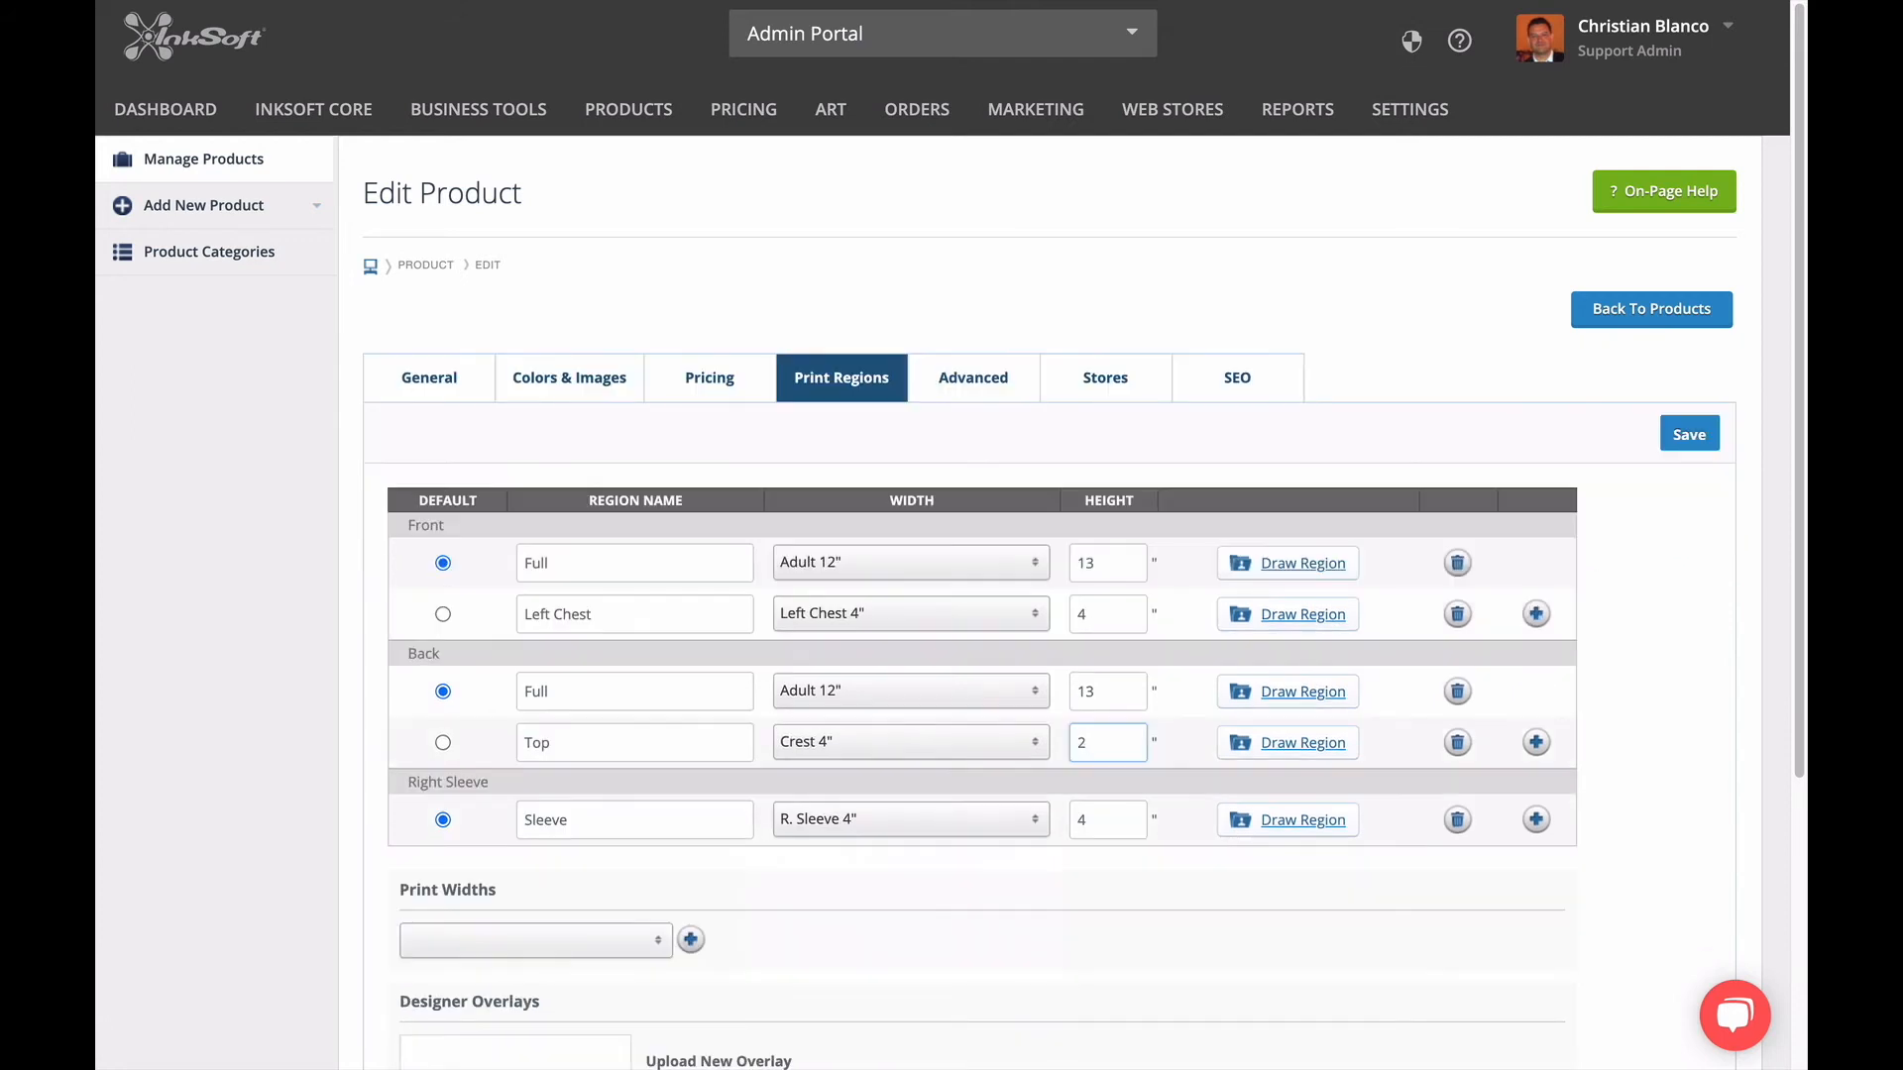
Open the back Top region for drawing and outline its print area on the shirt image.
{"action": "left_click", "coordinate": [1274, 750]}
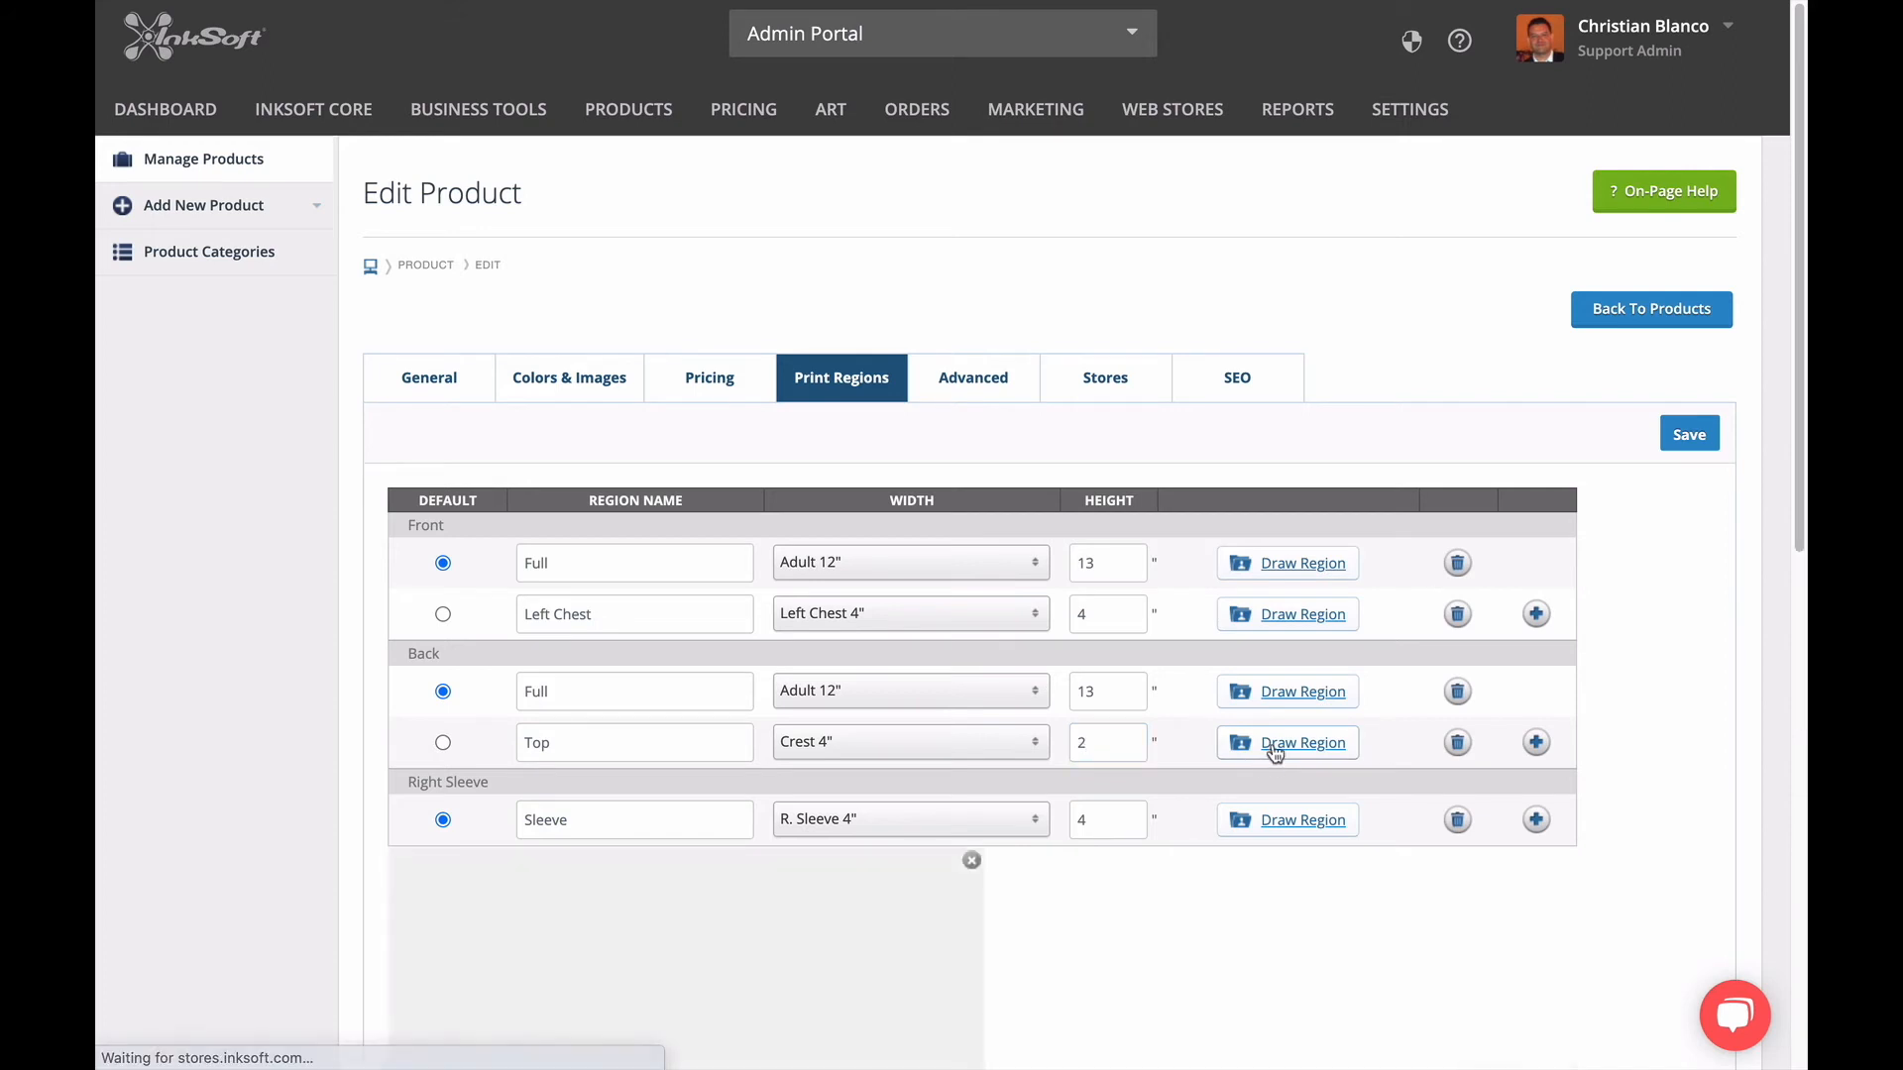
{"action": "scroll", "coordinate": [1193, 931], "scroll_direction": "down", "scroll_amount": 5}
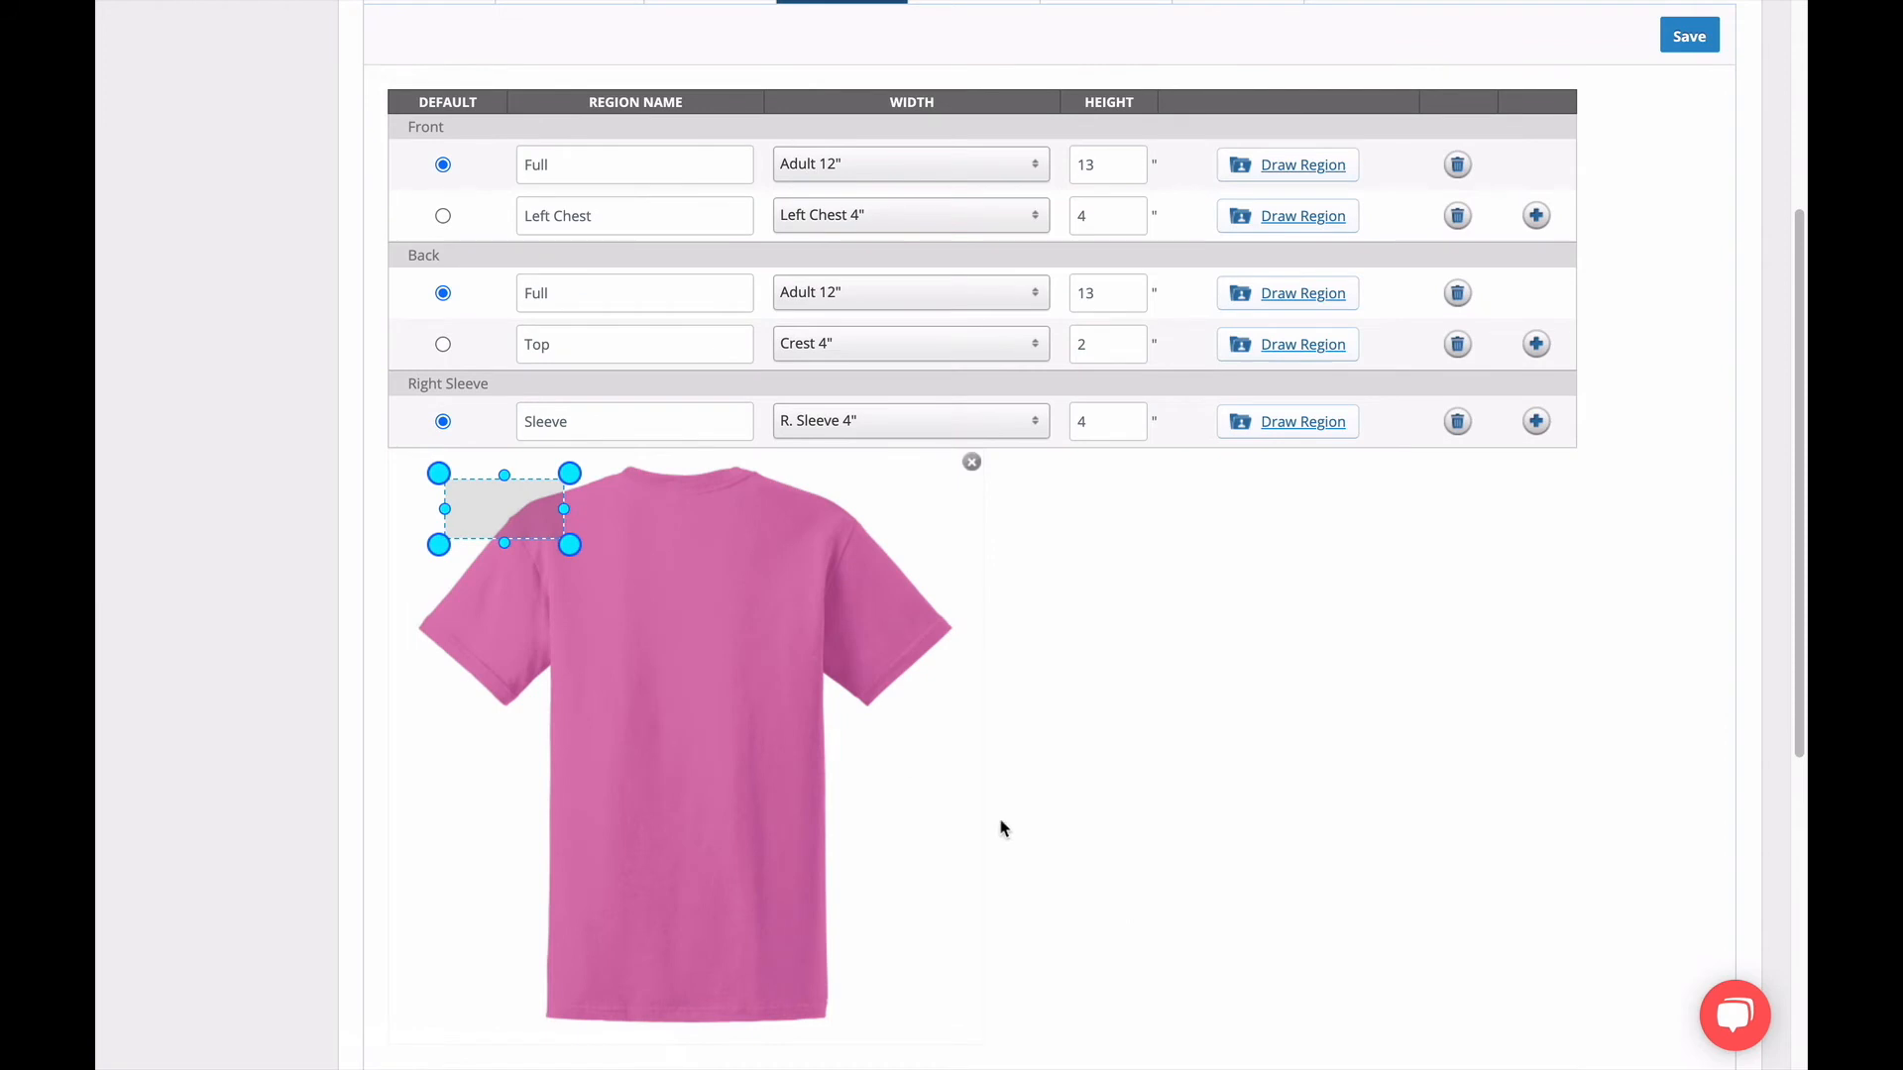
{"action": "left_click_drag", "start_coordinate": [526, 503], "coordinate": [722, 538]}
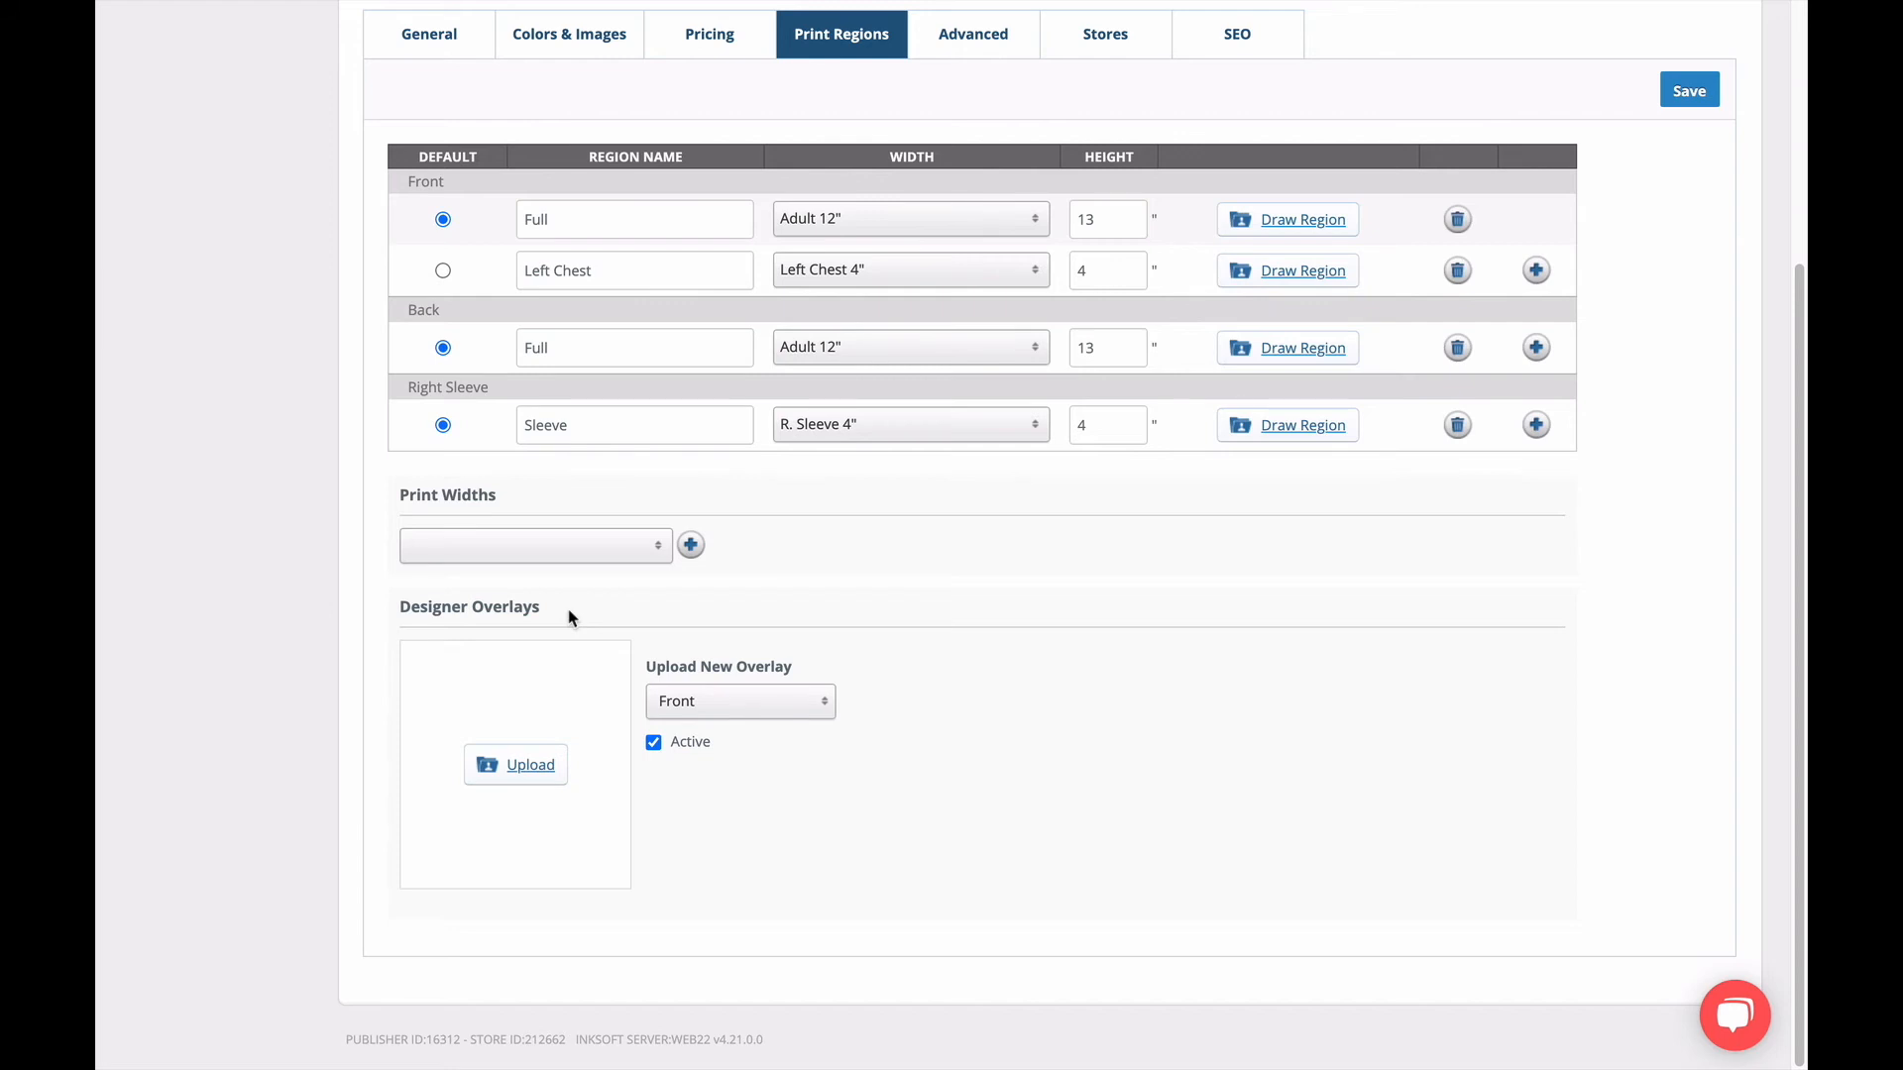
Open the front Full region's drawing again and examine its position and size on the shirt.
{"action": "scroll", "coordinate": [947, 535], "scroll_direction": "up", "scroll_amount": 4}
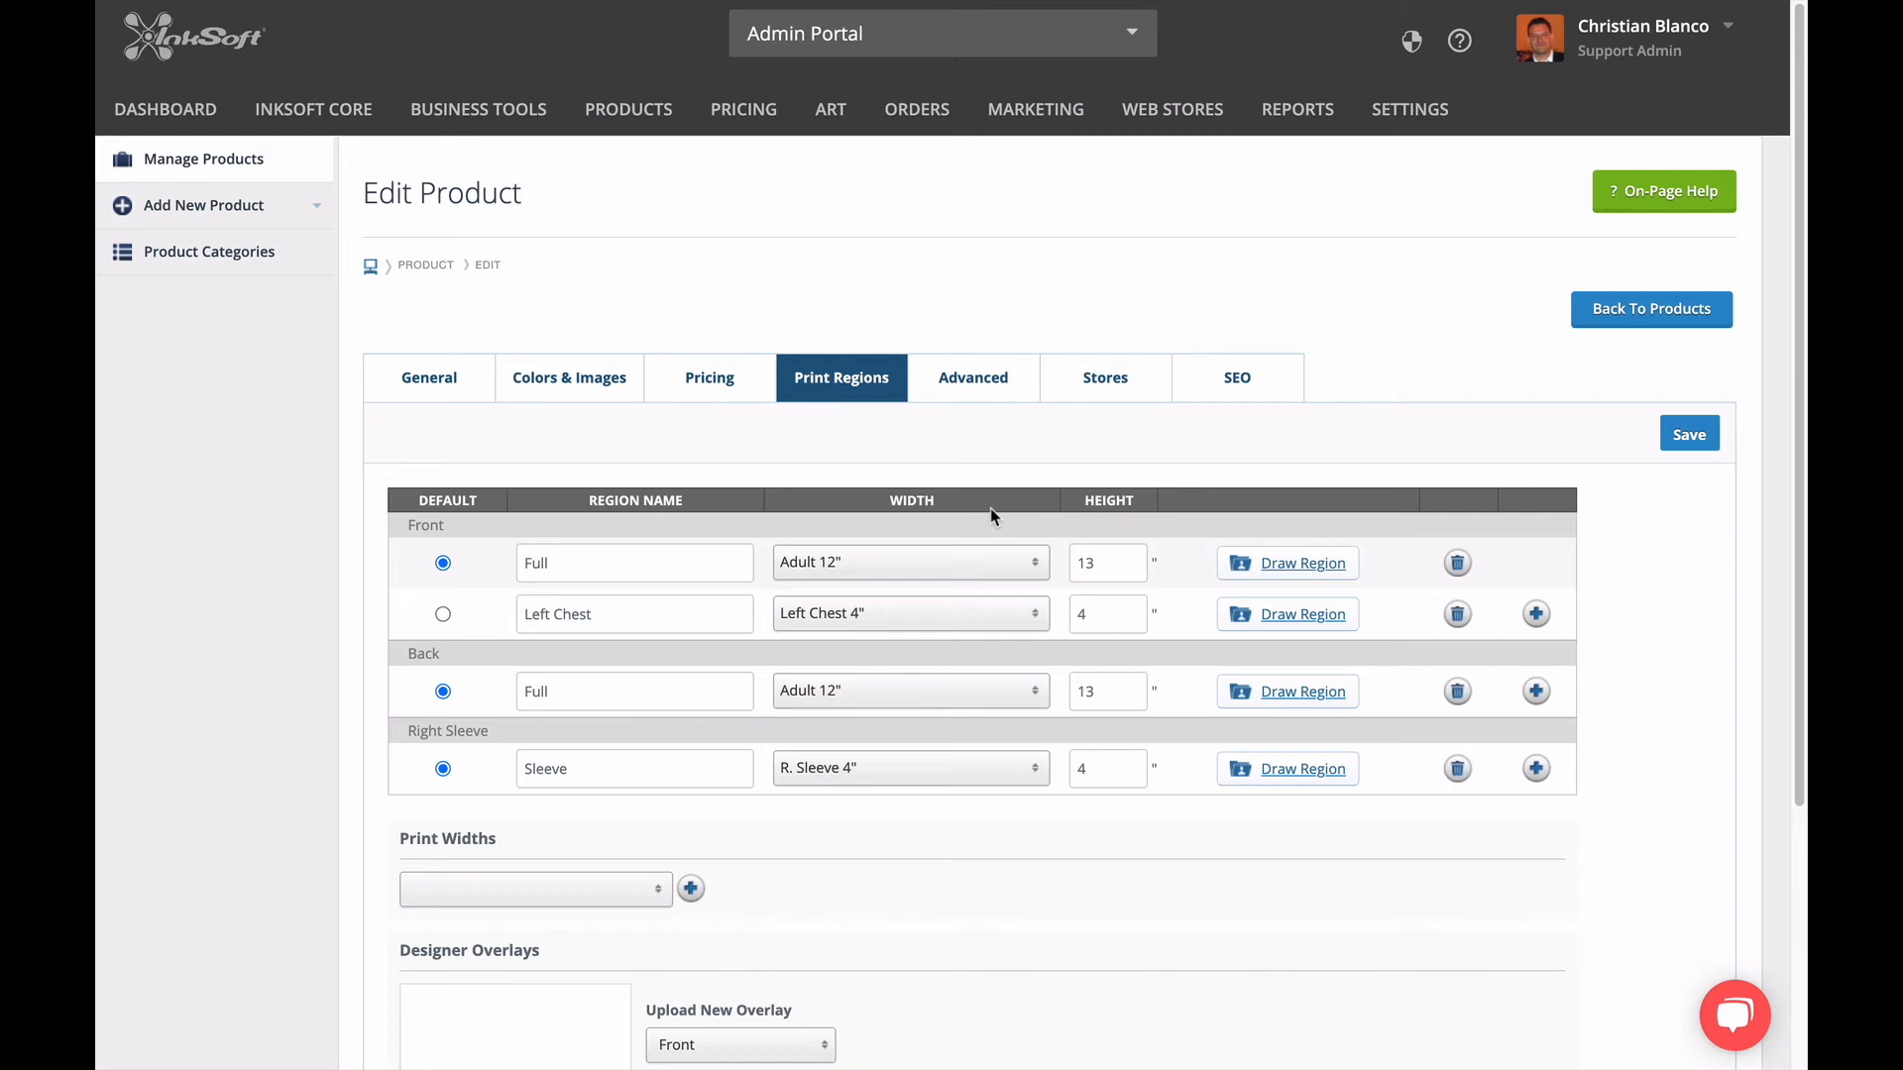
{"action": "left_click", "coordinate": [1284, 573]}
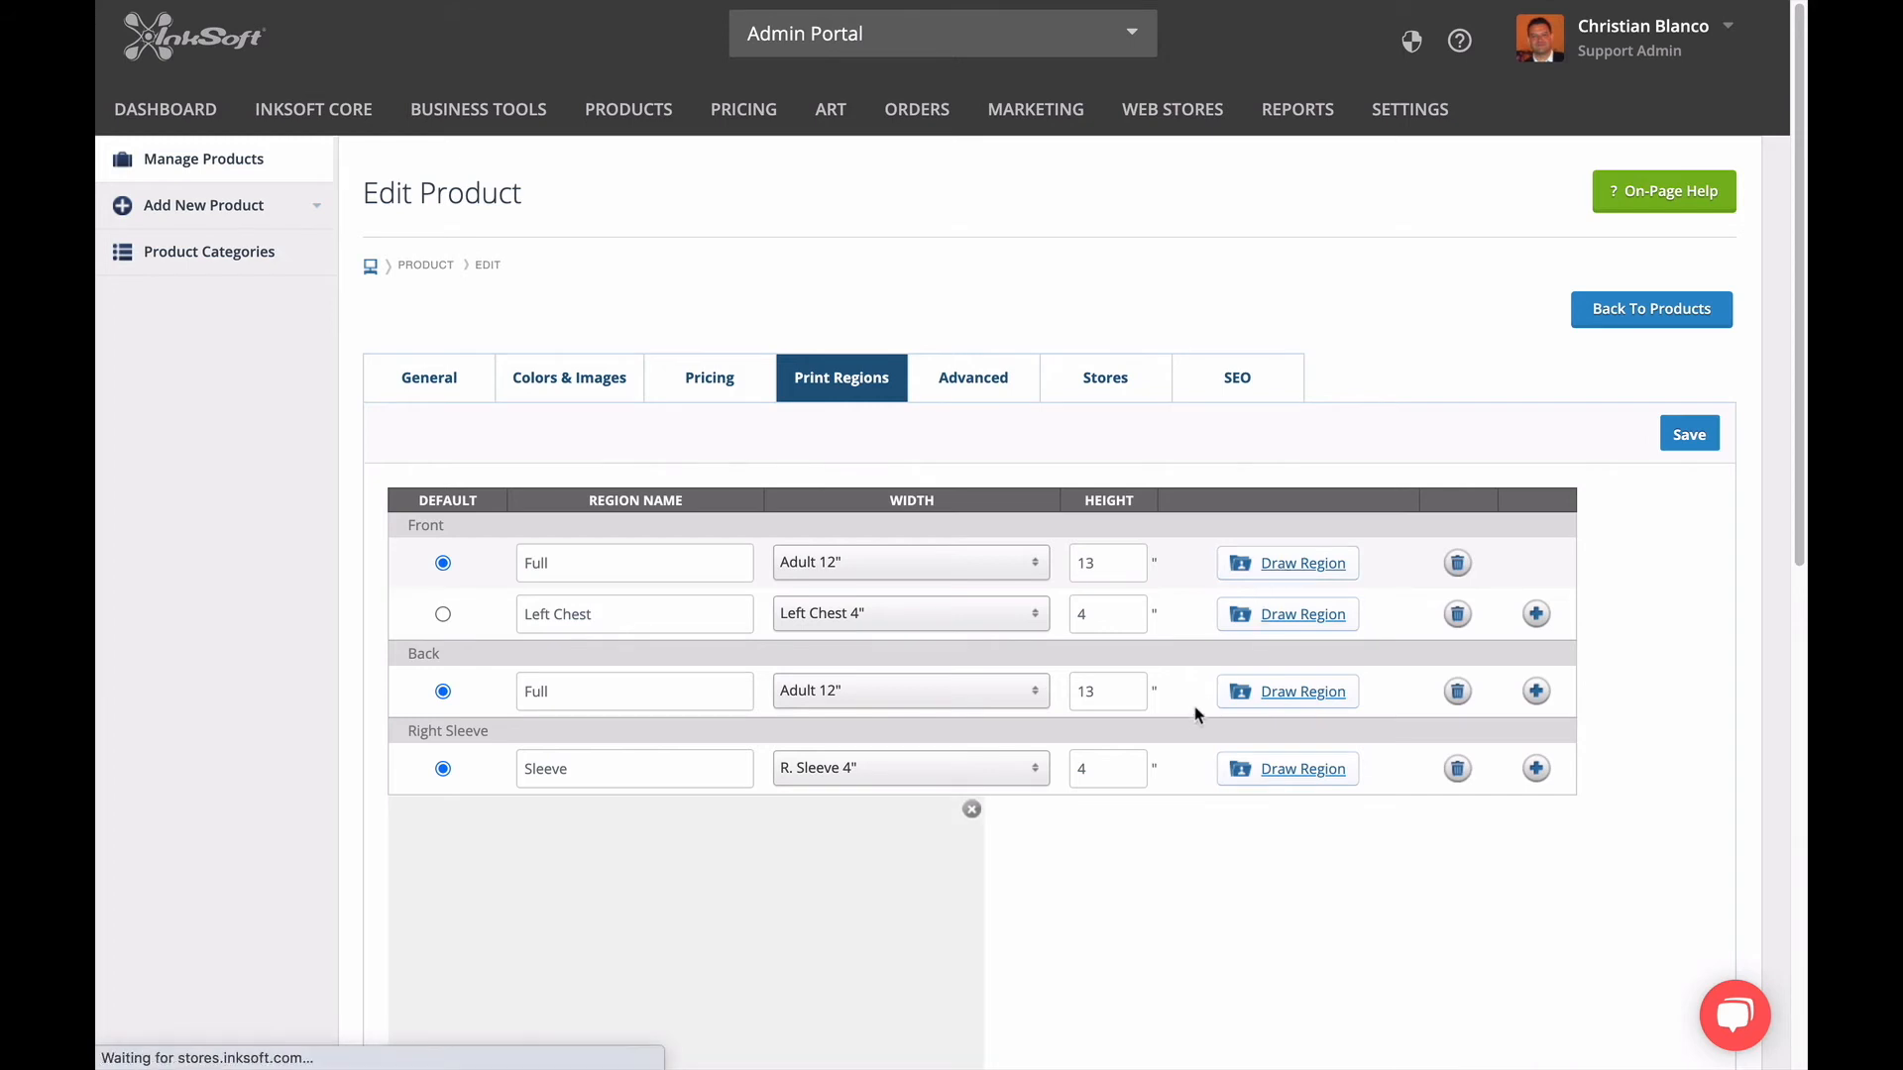
{"action": "scroll", "coordinate": [1186, 723], "scroll_direction": "down", "scroll_amount": 1}
{"action": "scroll", "coordinate": [1184, 724], "scroll_direction": "down", "scroll_amount": 5}
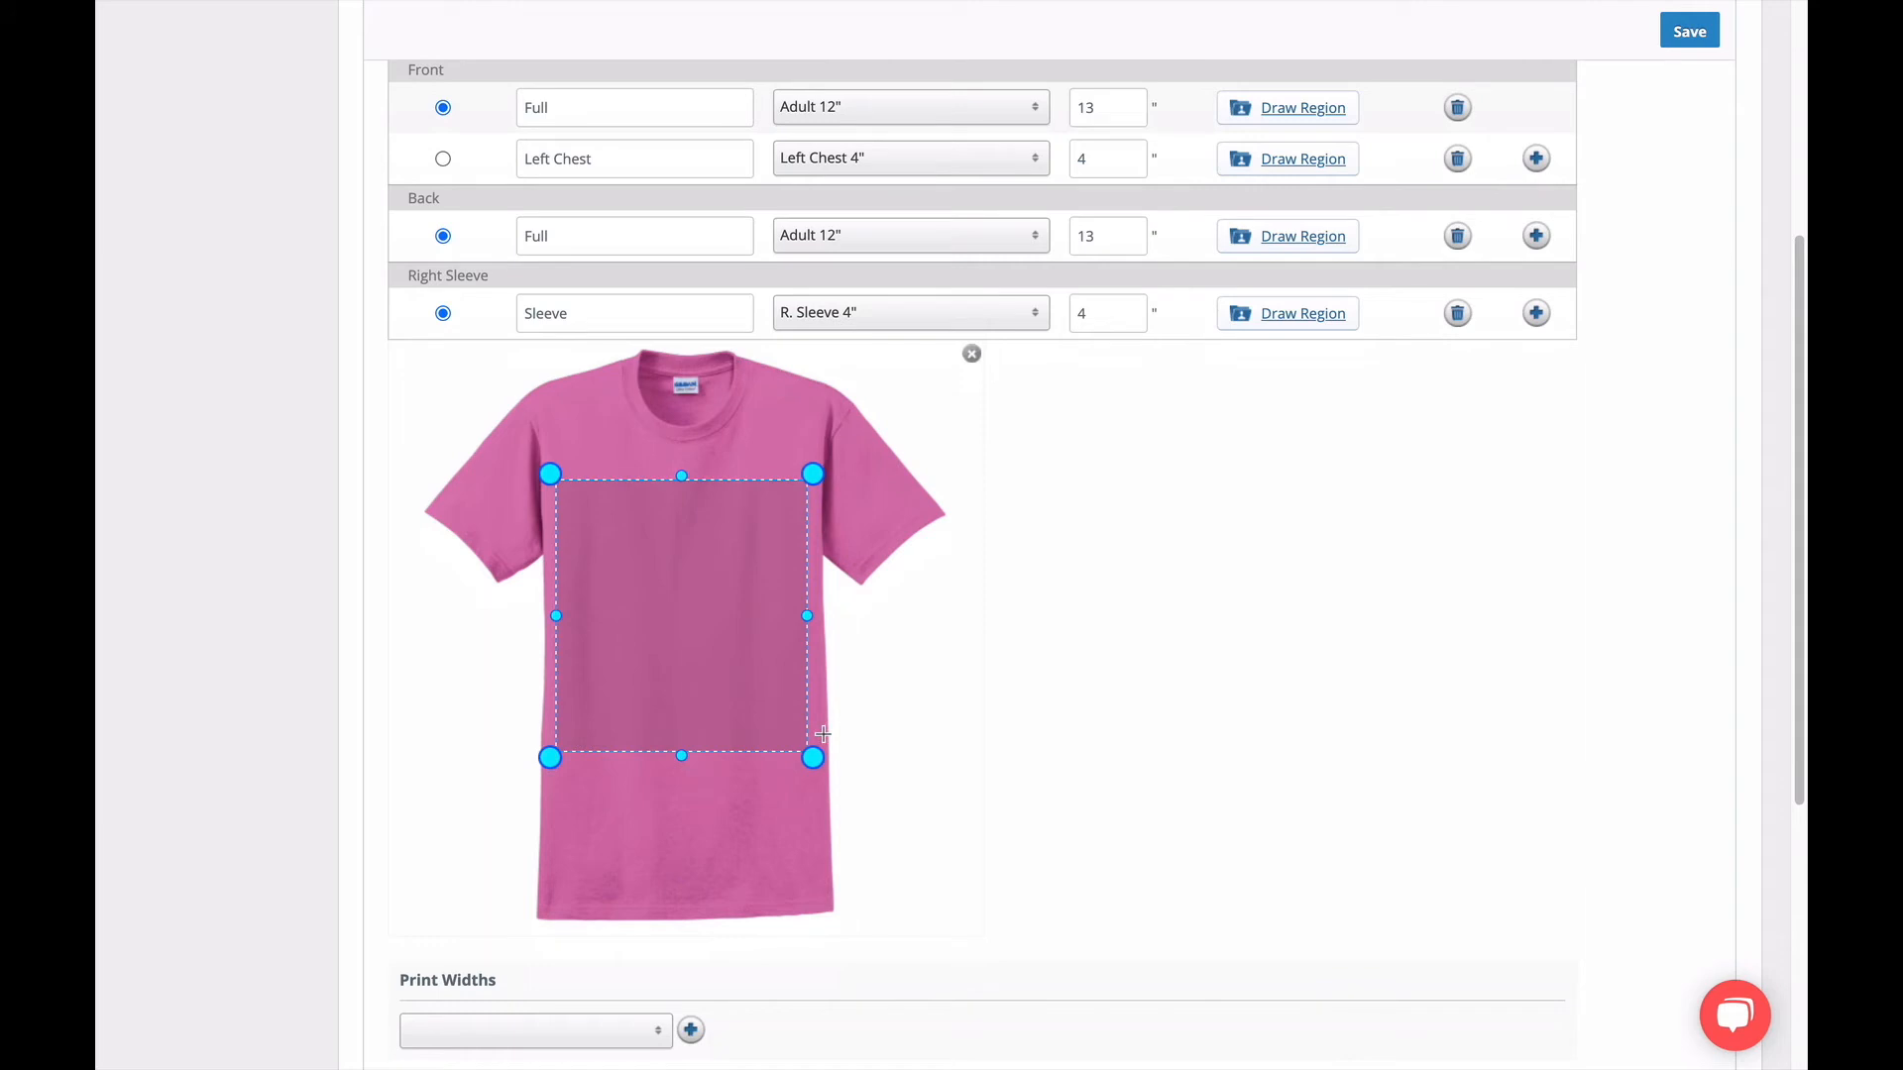
{"action": "scroll", "coordinate": [324, 442], "scroll_direction": "up", "scroll_amount": 5}
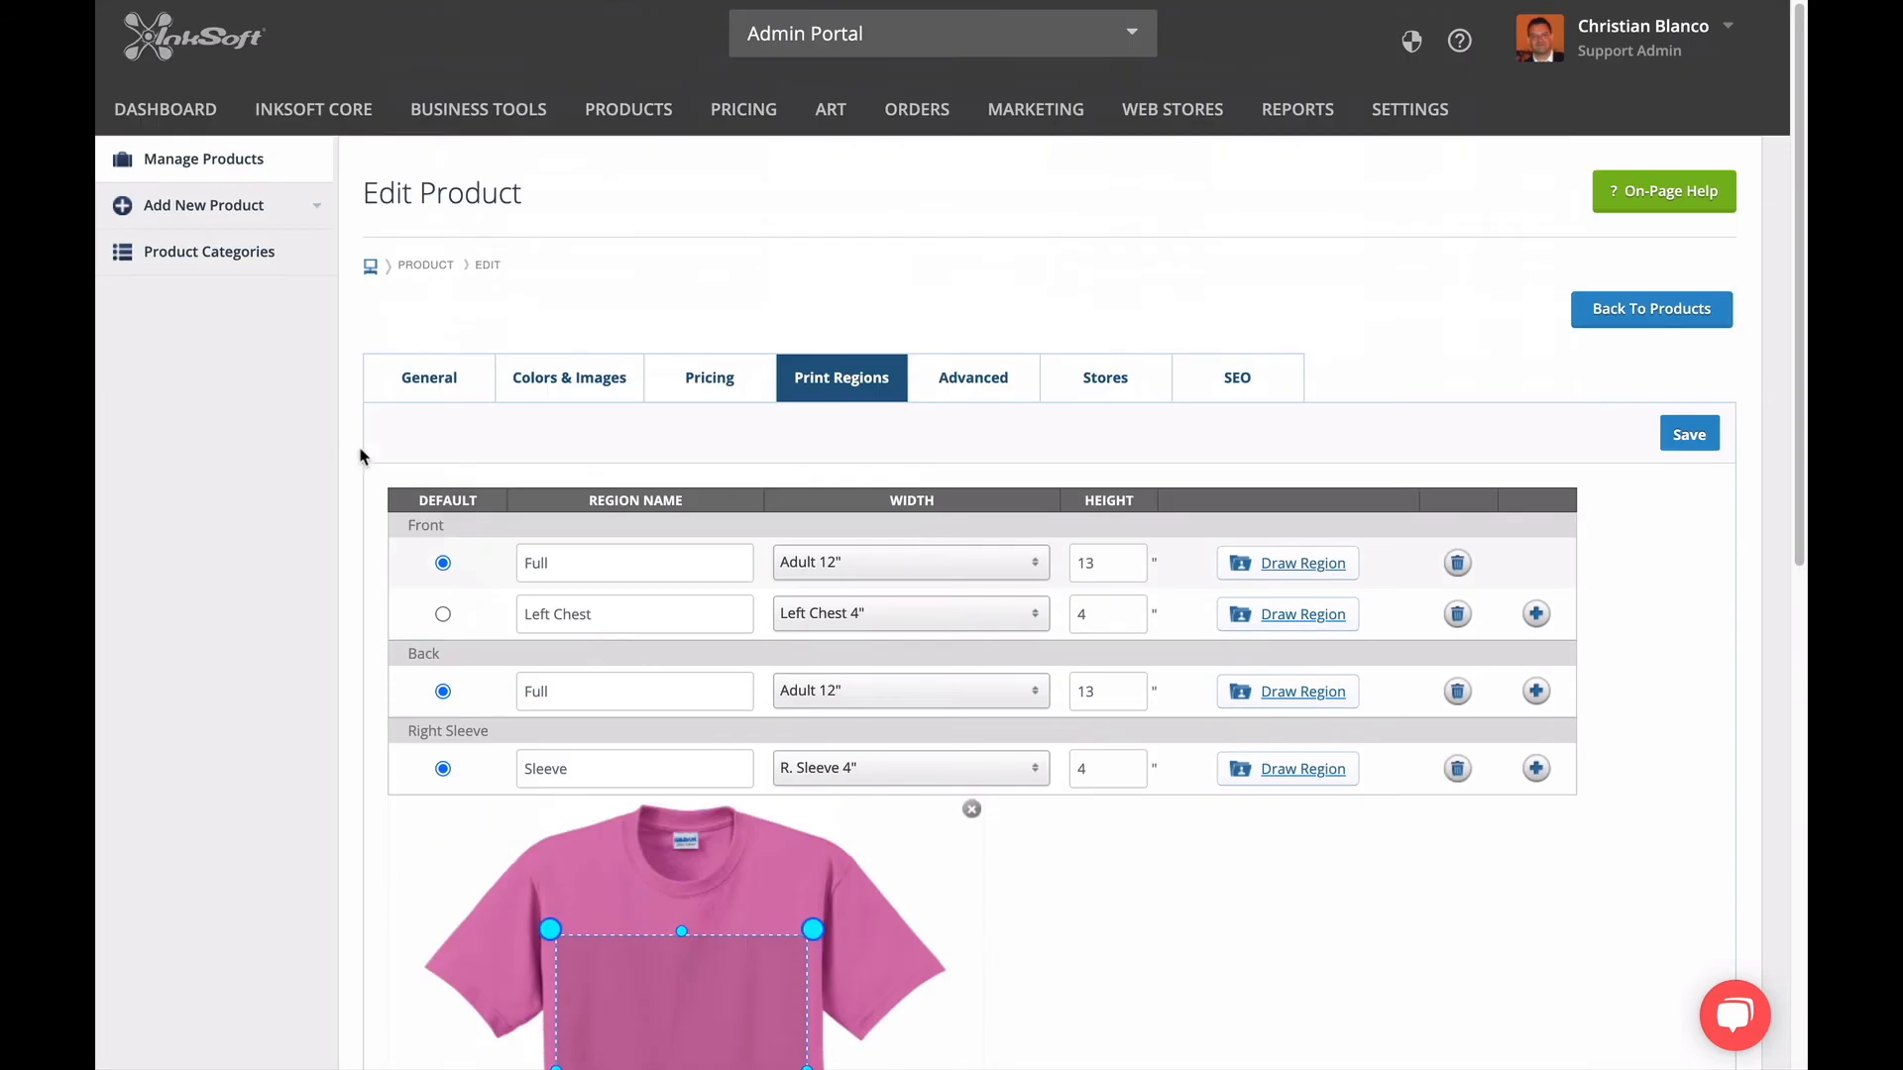
Change the product's default color to Black in its general details.
{"action": "left_click", "coordinate": [428, 383]}
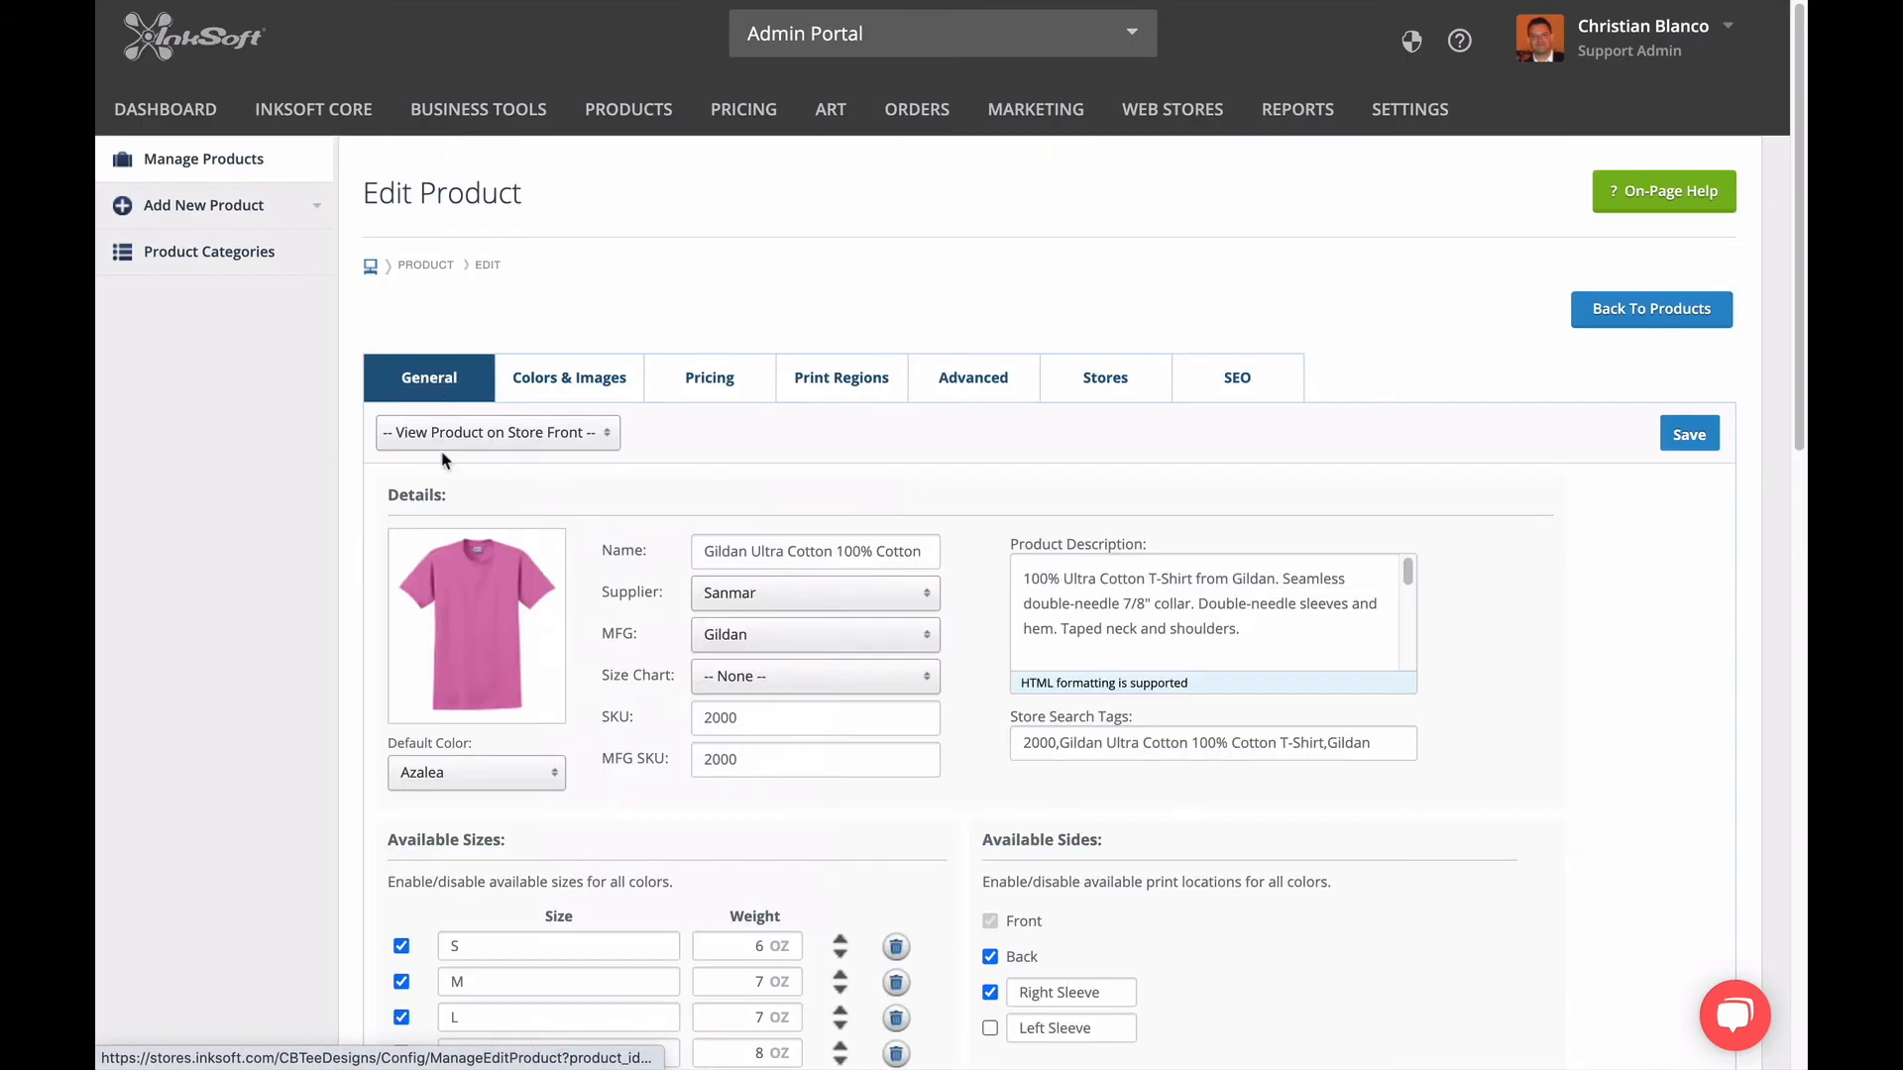
{"action": "left_click", "coordinate": [530, 780]}
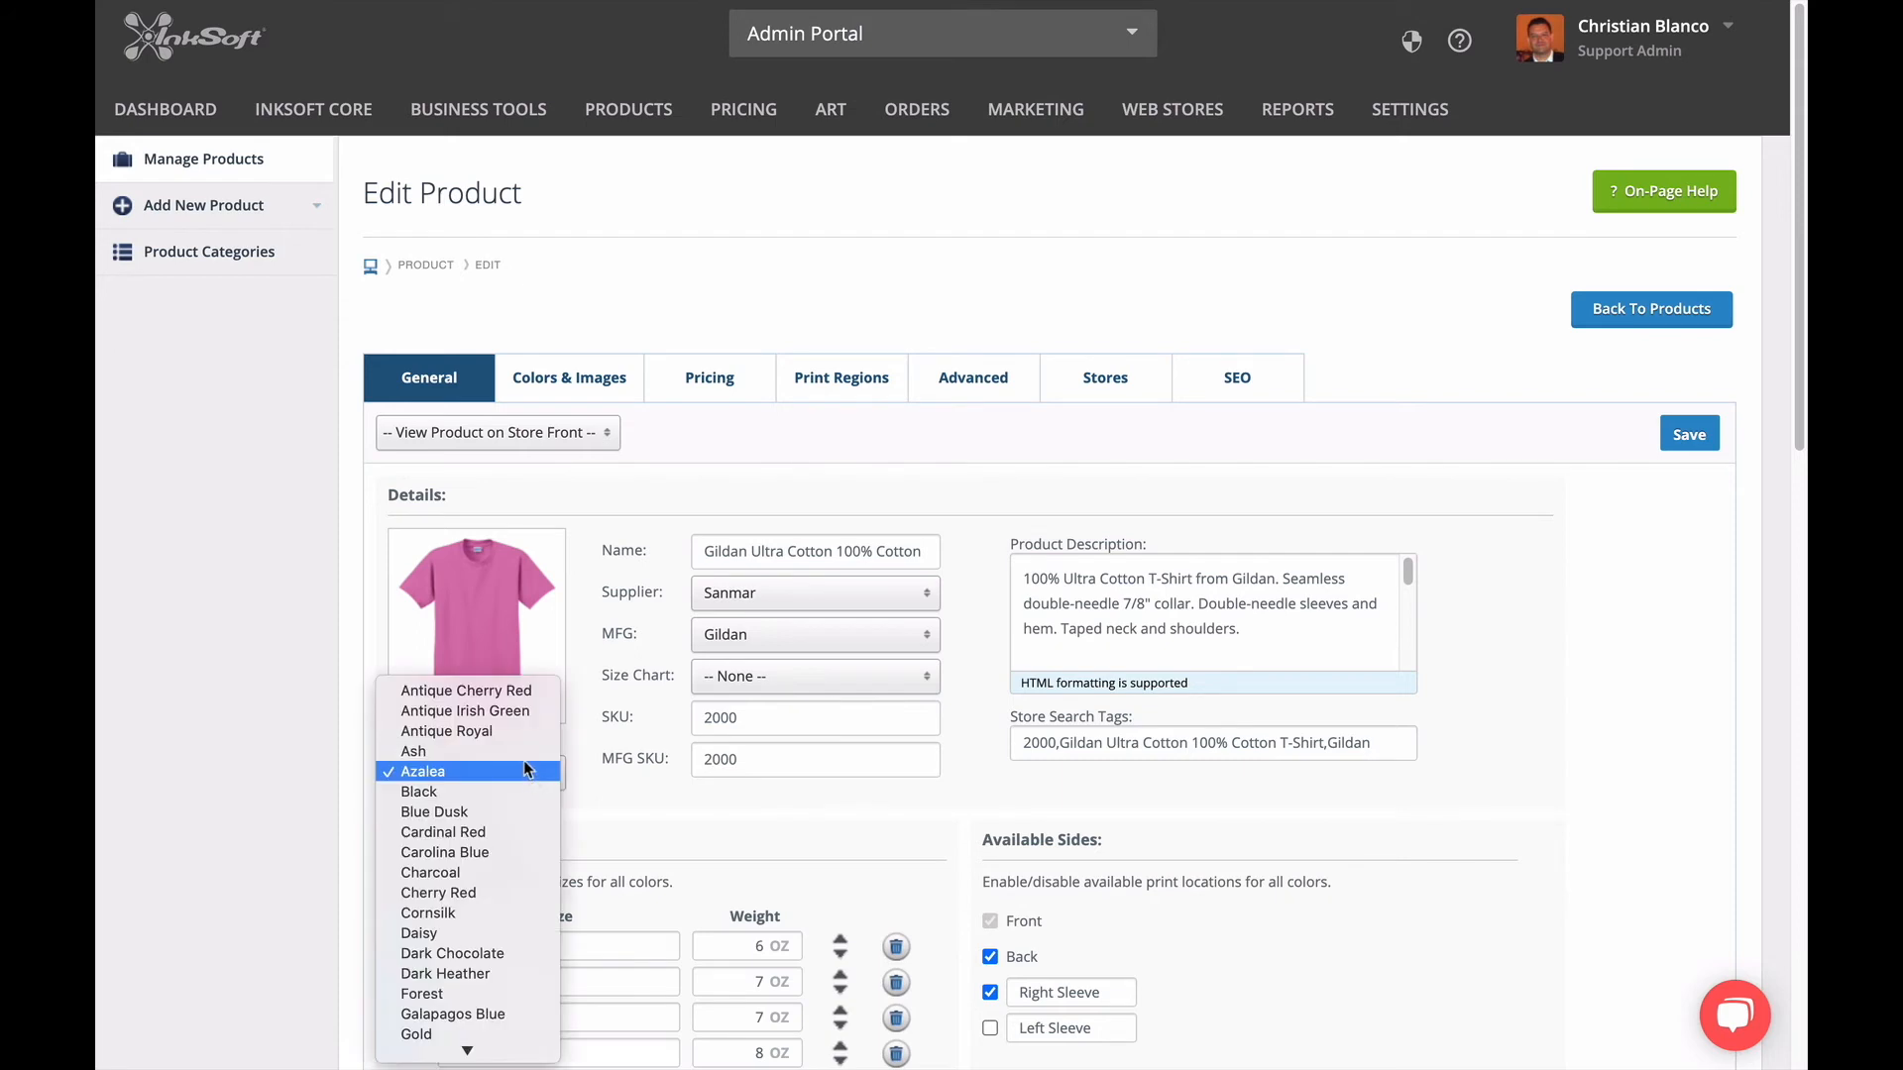
{"action": "scroll", "coordinate": [489, 803], "scroll_direction": "down", "scroll_amount": 3}
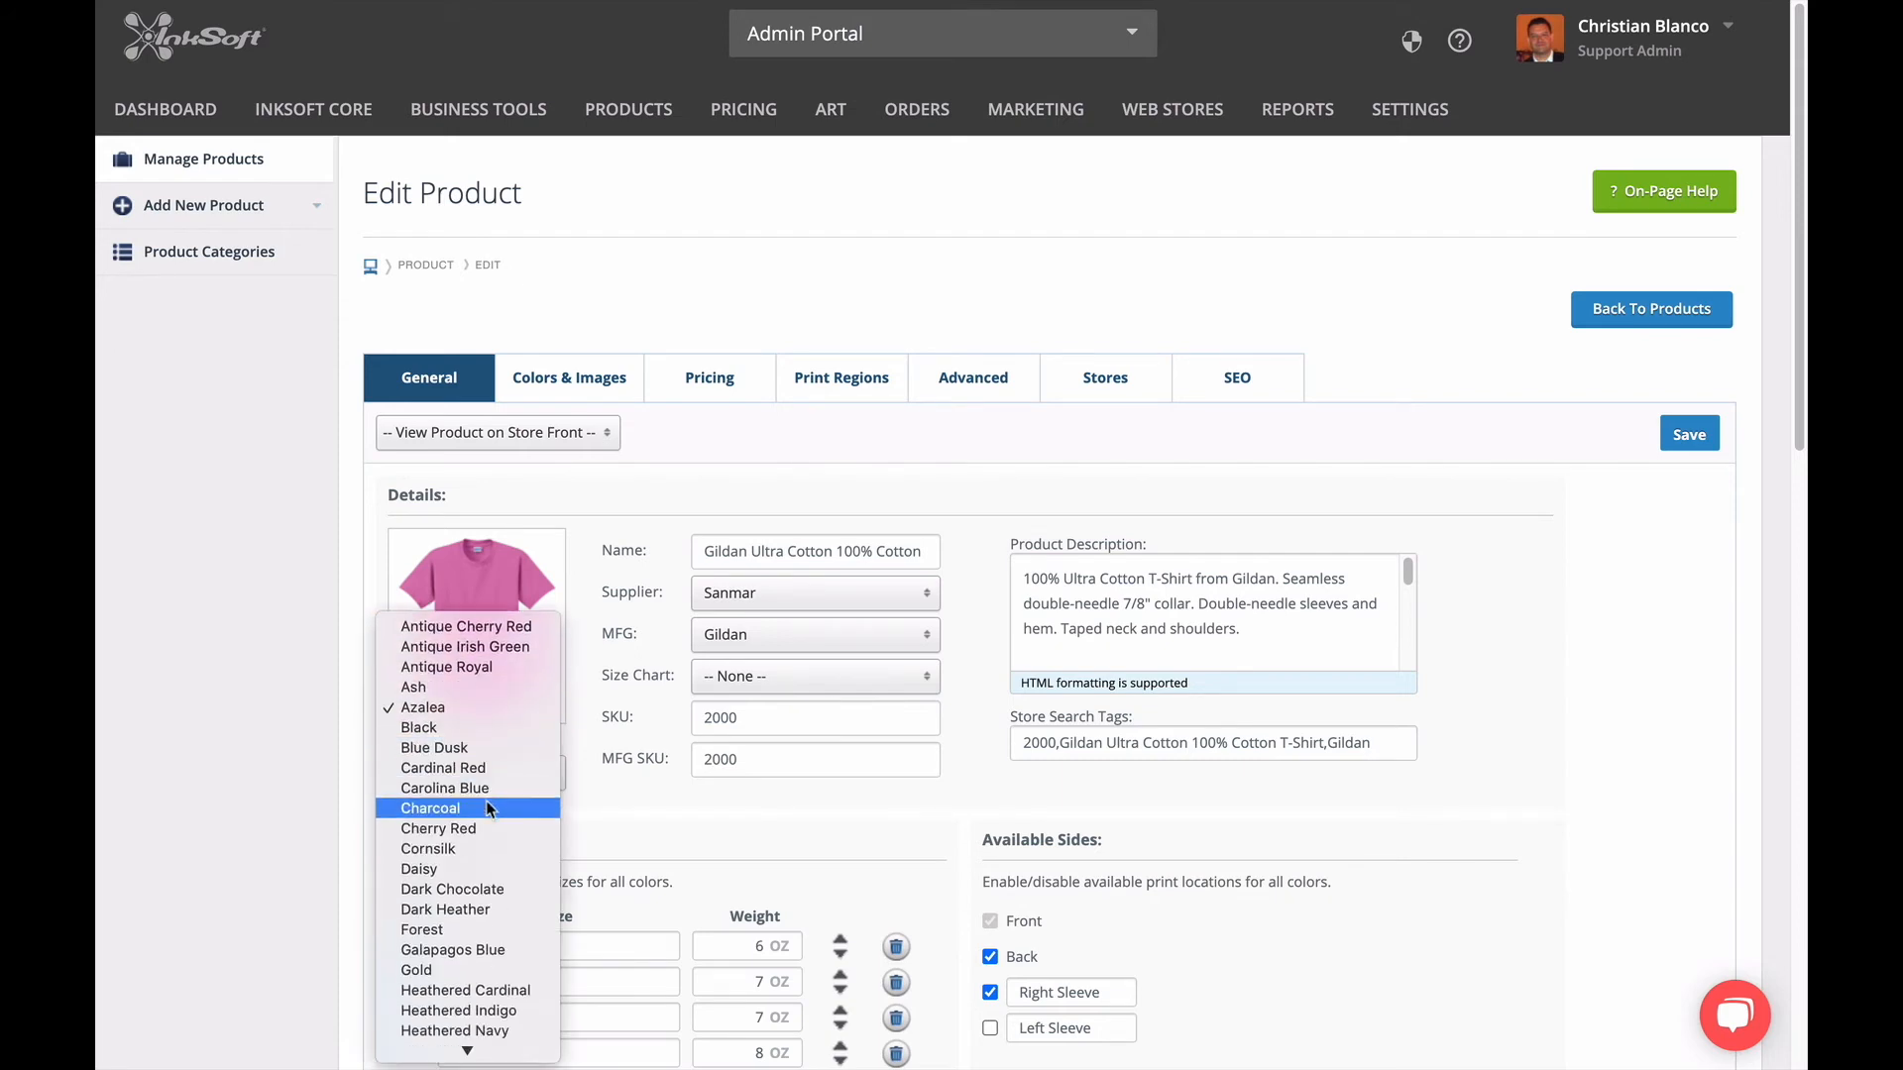
{"action": "scroll", "coordinate": [488, 807], "scroll_direction": "down", "scroll_amount": 3}
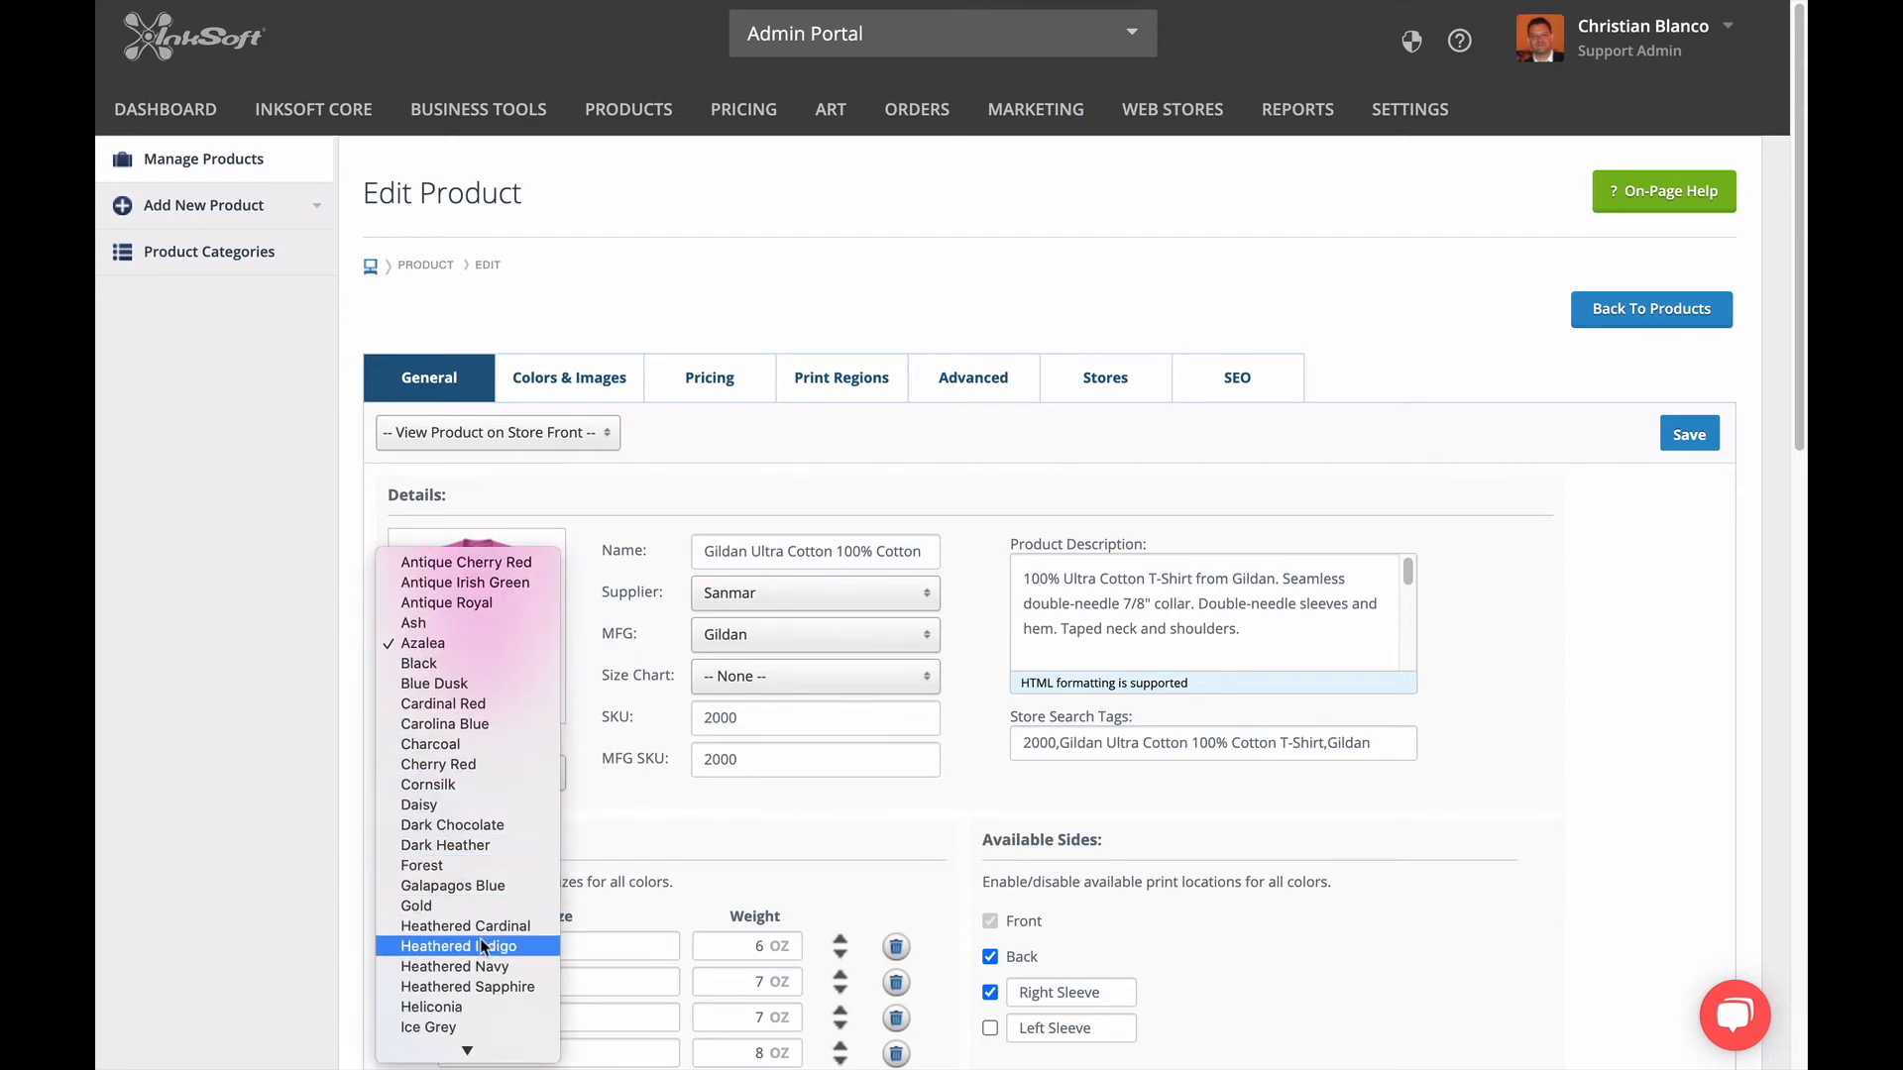
{"action": "left_click", "coordinate": [484, 662]}
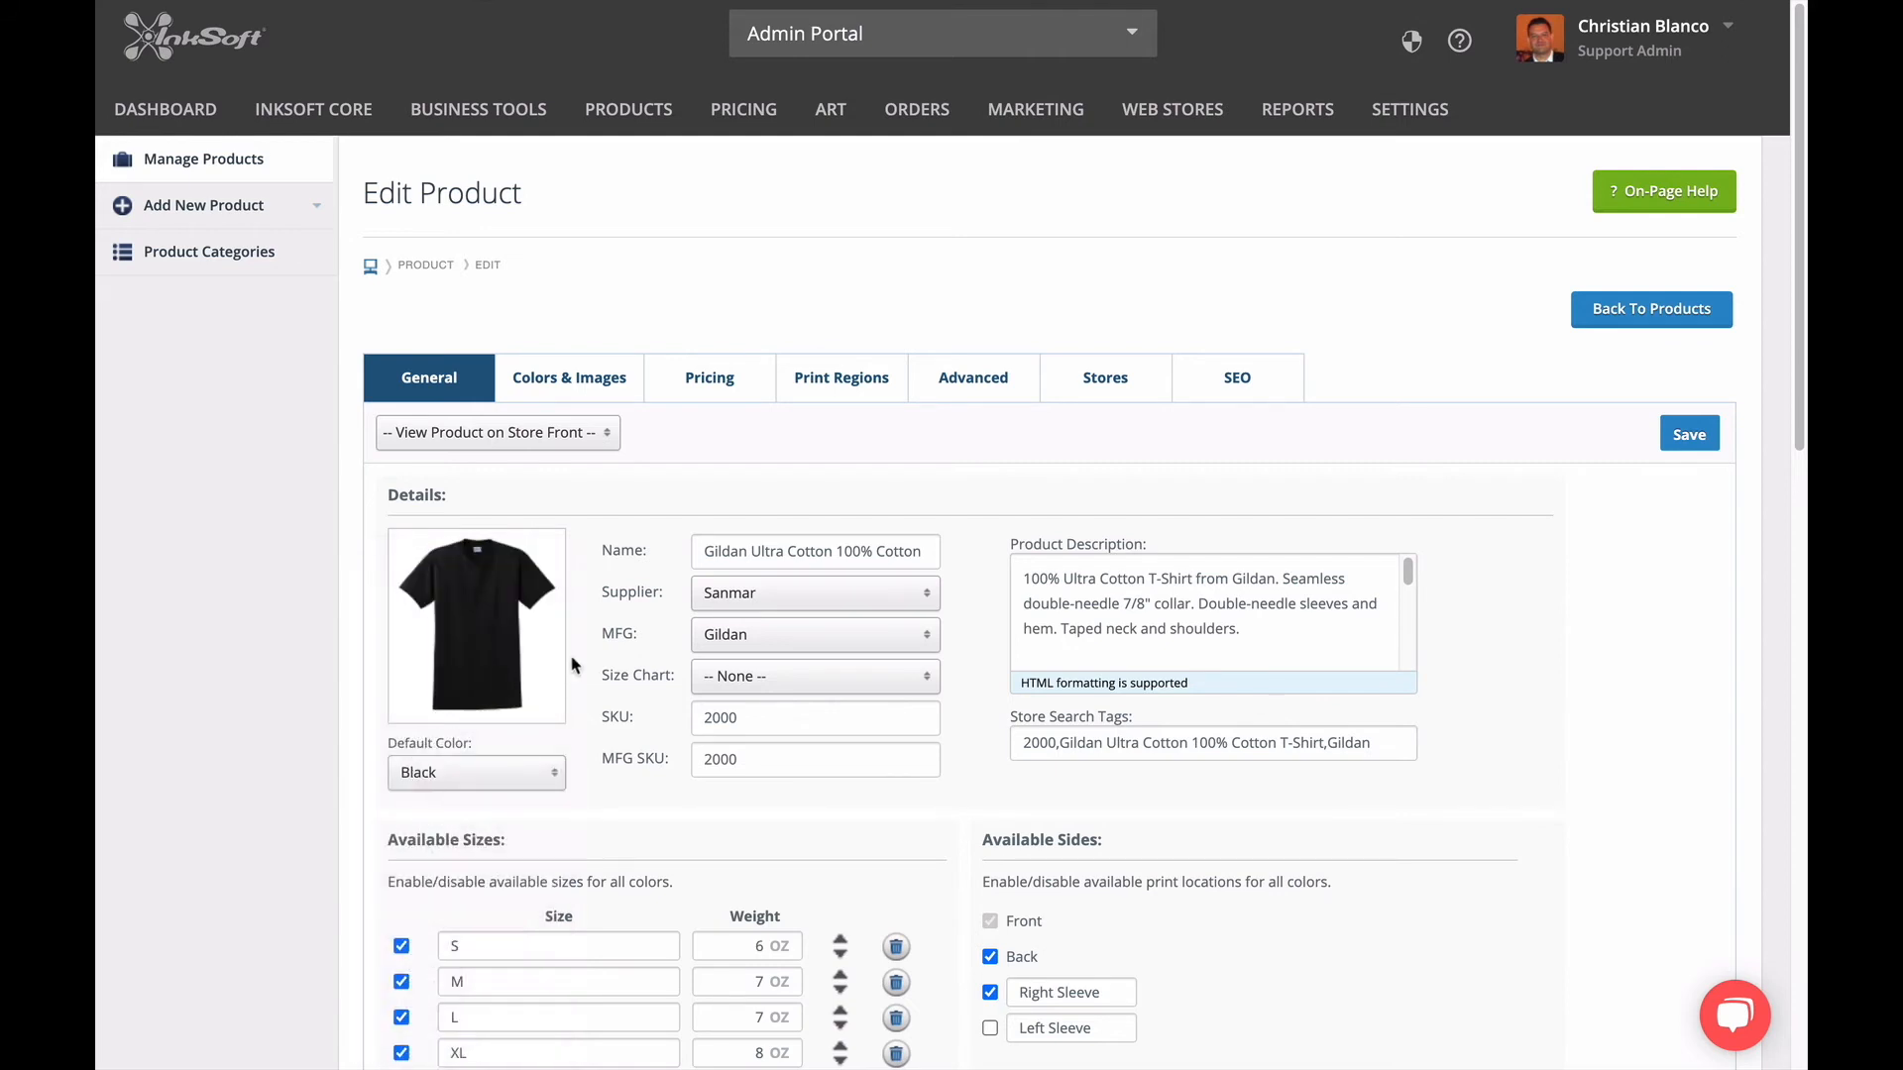
Open the front Full print region's drawing and examine its outline on the default color shirt.
{"action": "left_click", "coordinate": [874, 379]}
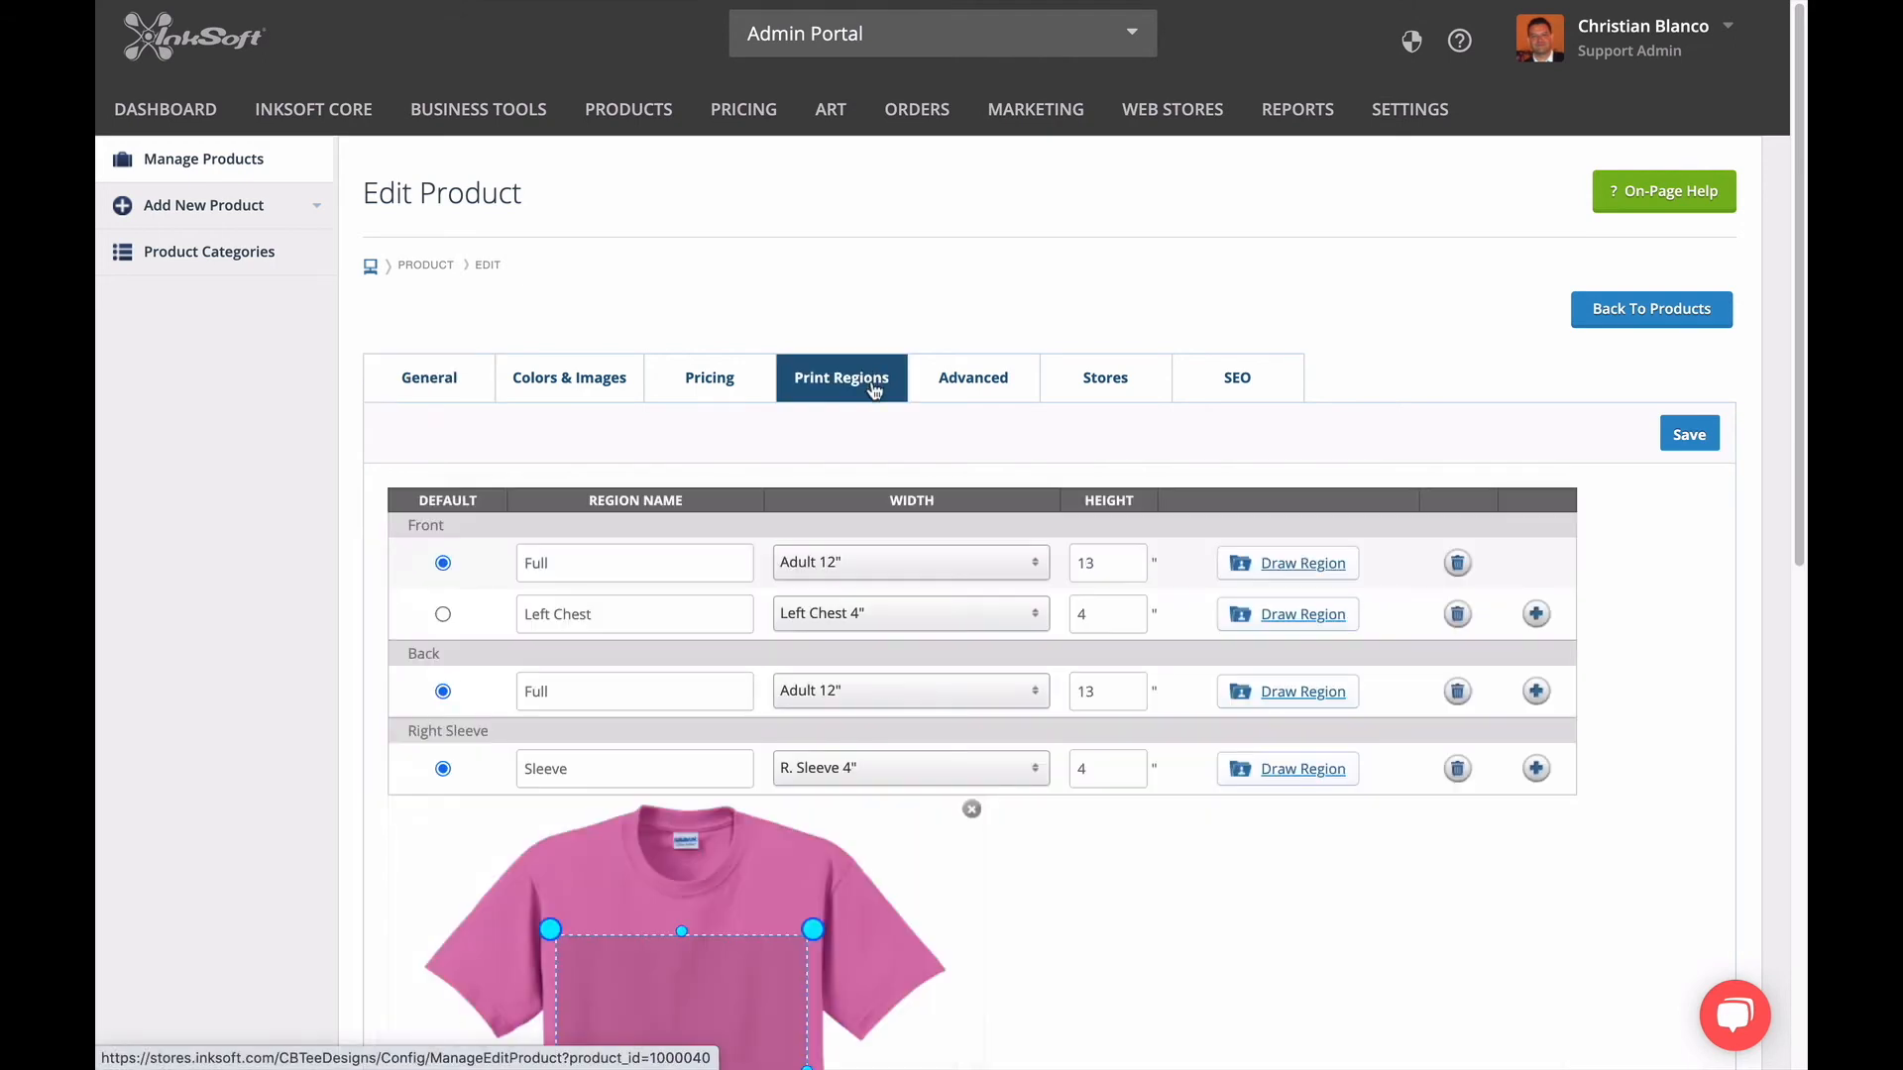
{"action": "left_click", "coordinate": [1282, 564]}
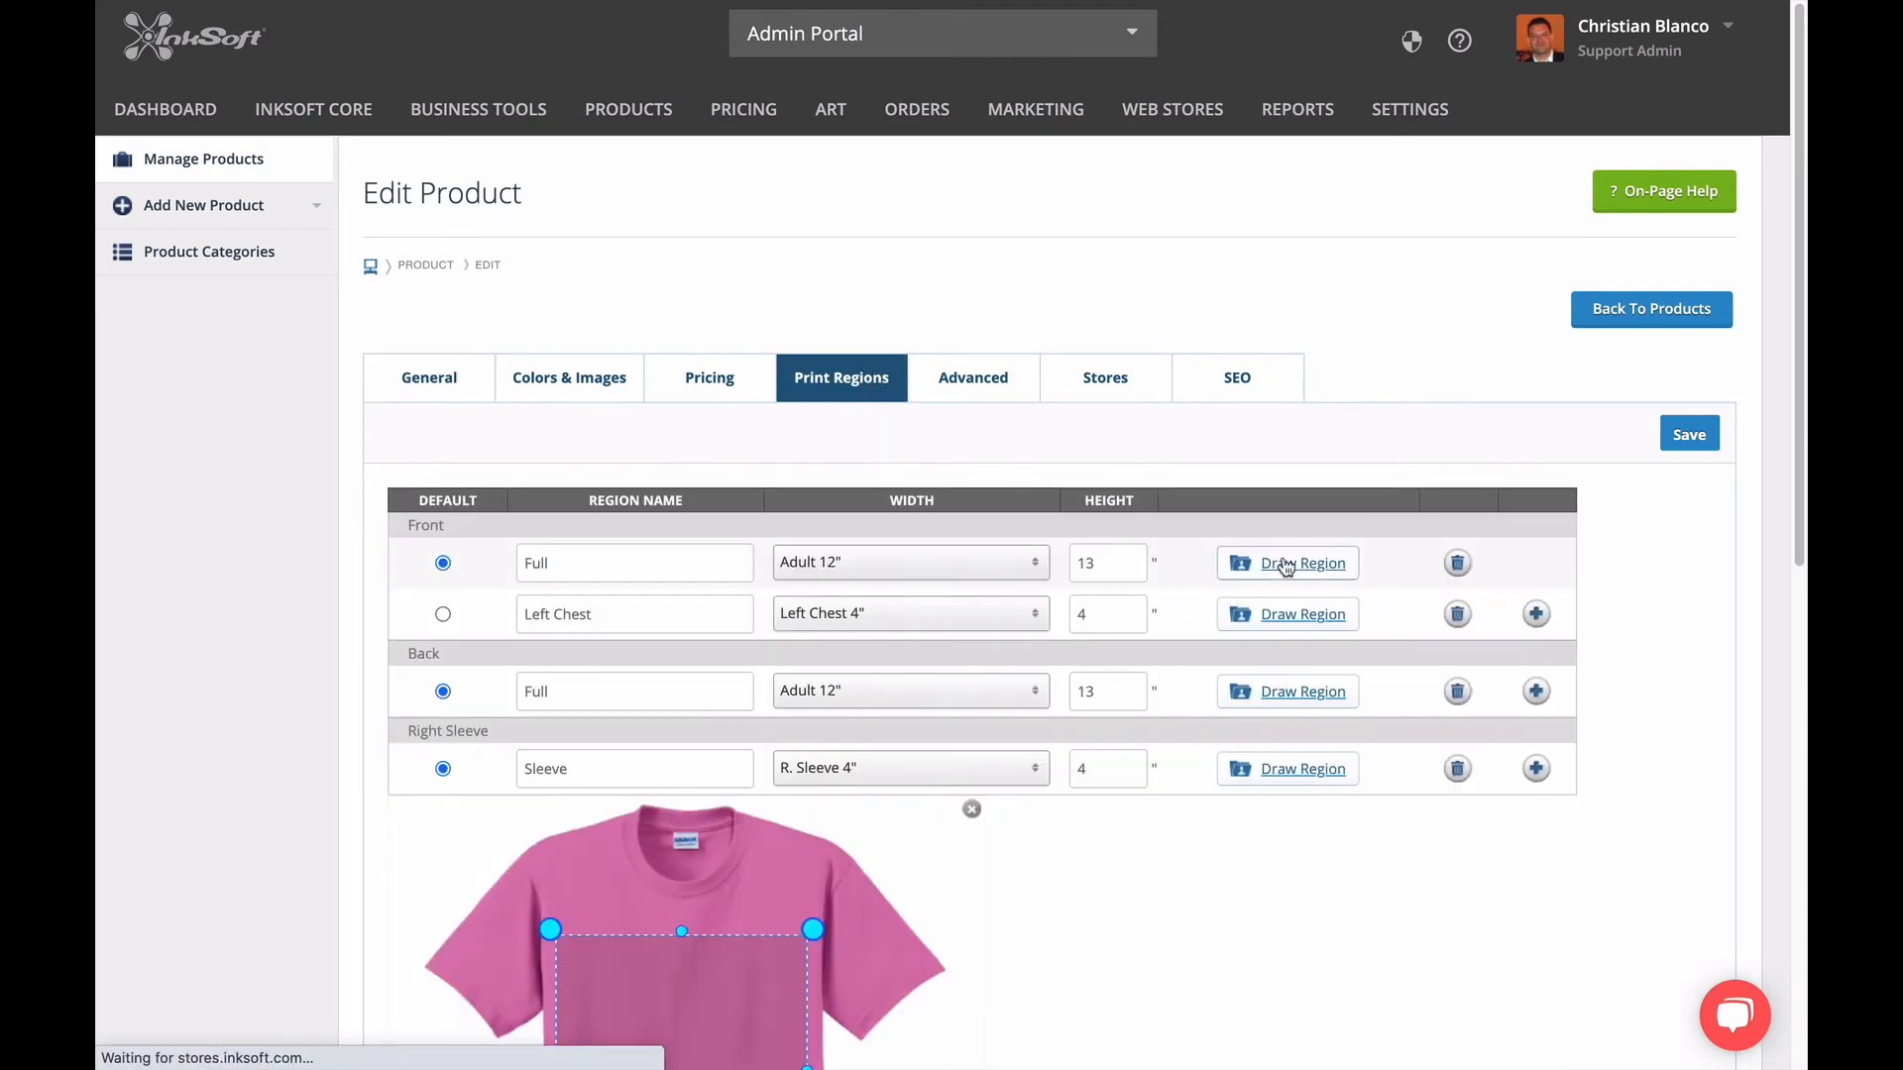
{"action": "scroll", "coordinate": [1041, 841], "scroll_direction": "down", "scroll_amount": 5}
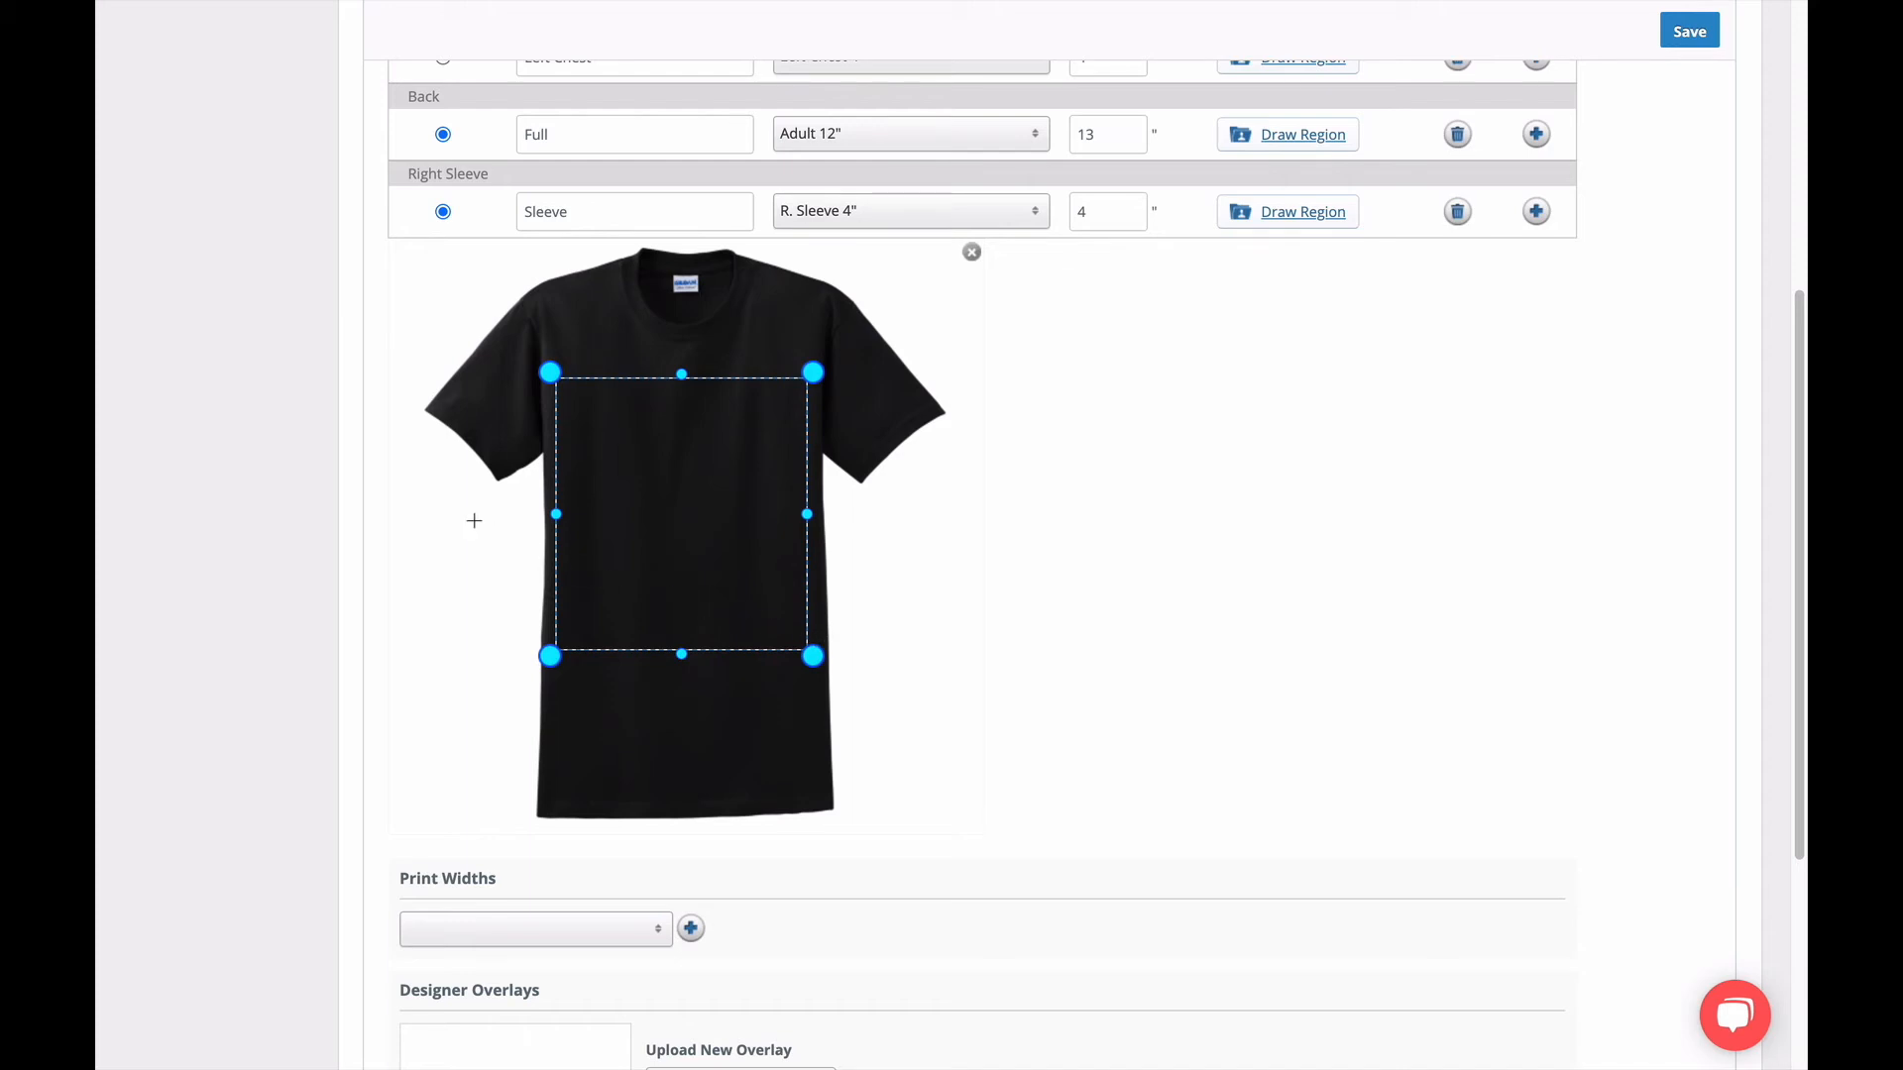
{"action": "scroll", "coordinate": [467, 496], "scroll_direction": "up", "scroll_amount": 6}
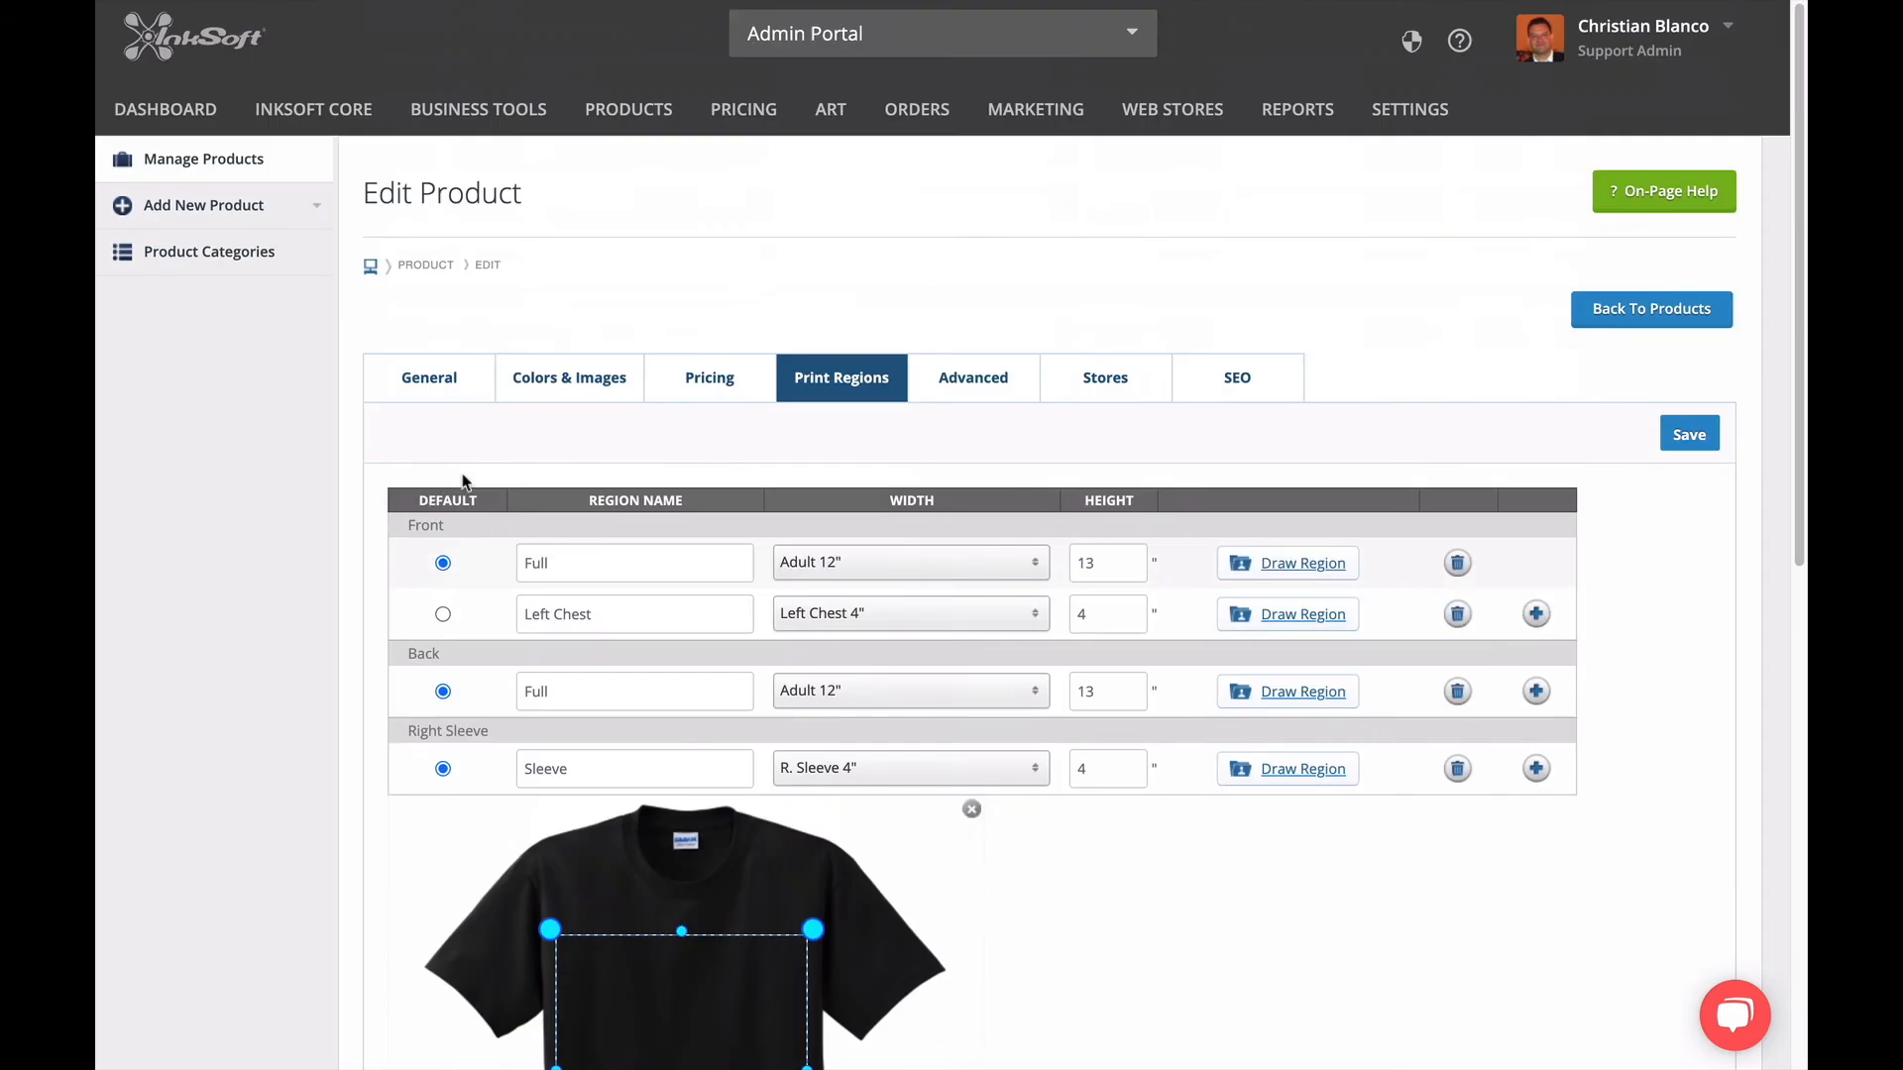
Review the product's color list, checking each color's images, status, primary color and active sizes.
{"action": "left_click", "coordinate": [542, 395]}
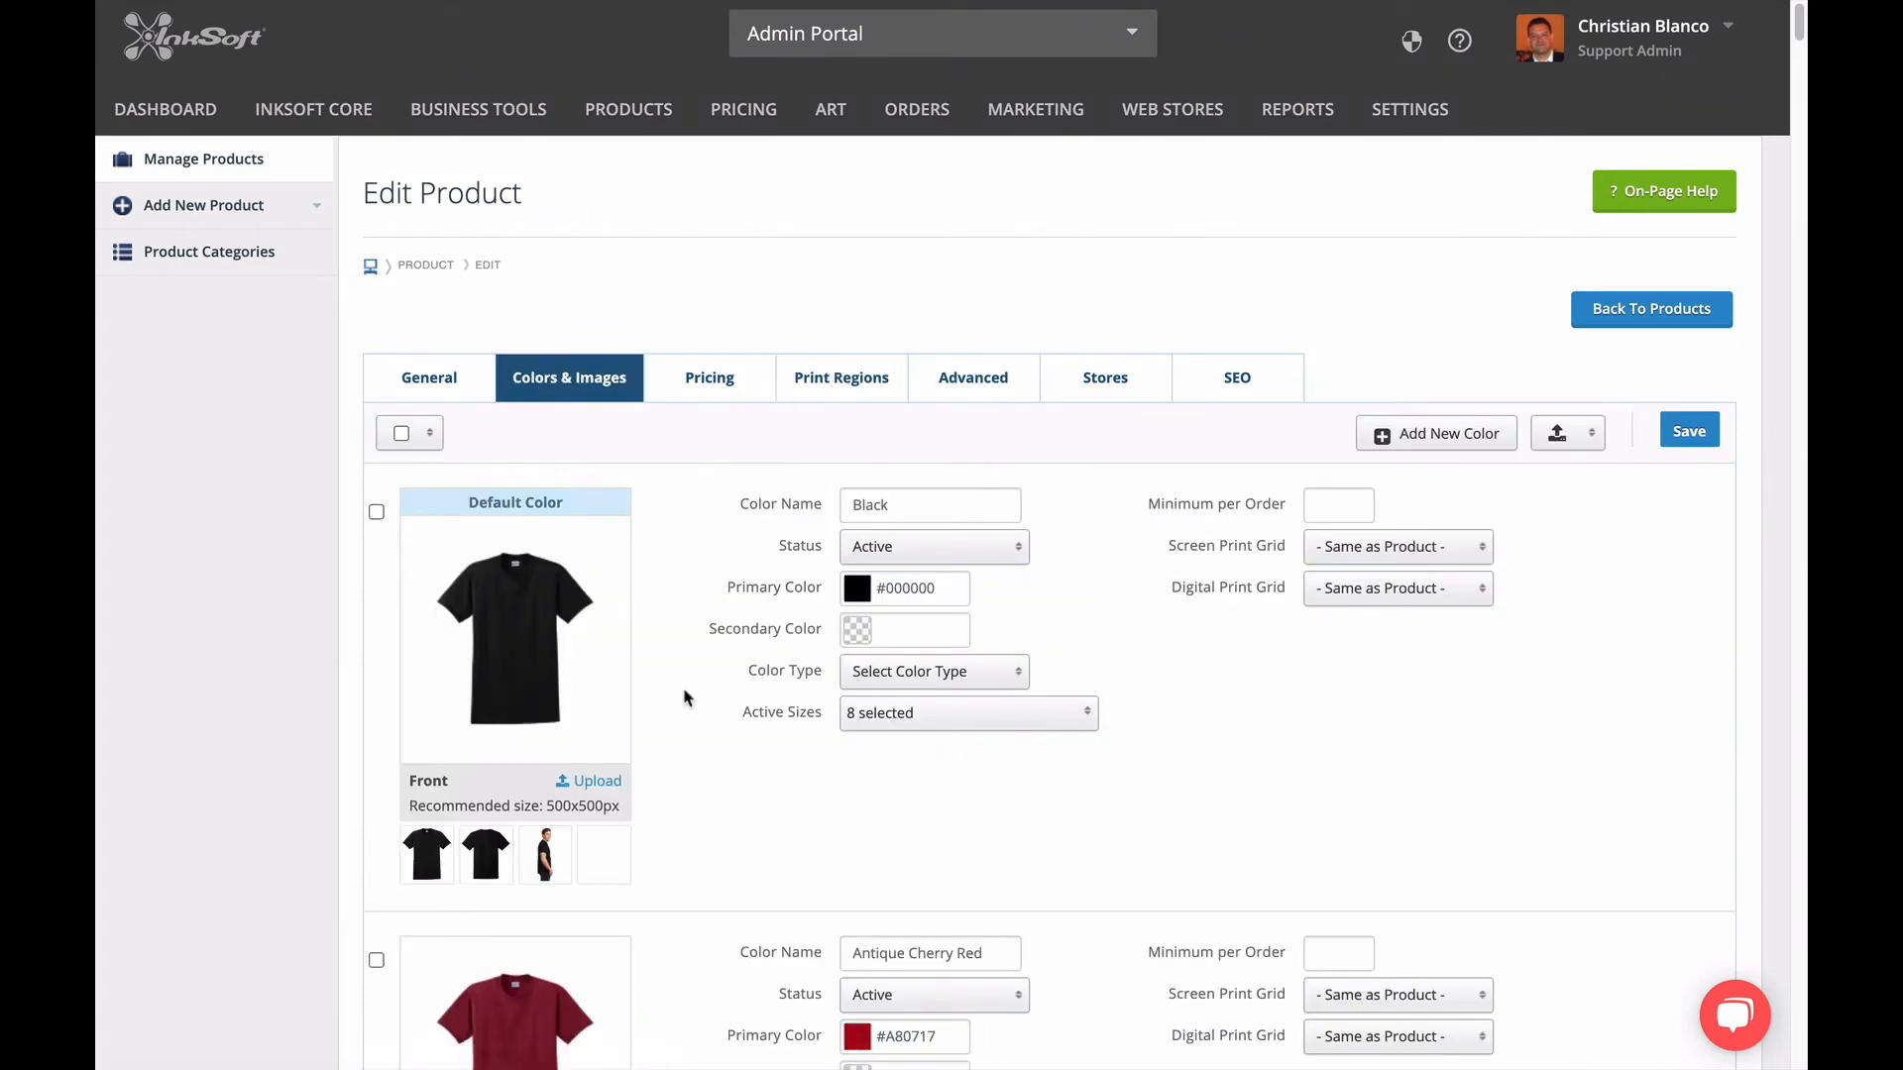
{"action": "scroll", "coordinate": [680, 697], "scroll_direction": "down", "scroll_amount": 3}
{"action": "scroll", "coordinate": [680, 702], "scroll_direction": "down", "scroll_amount": 10}
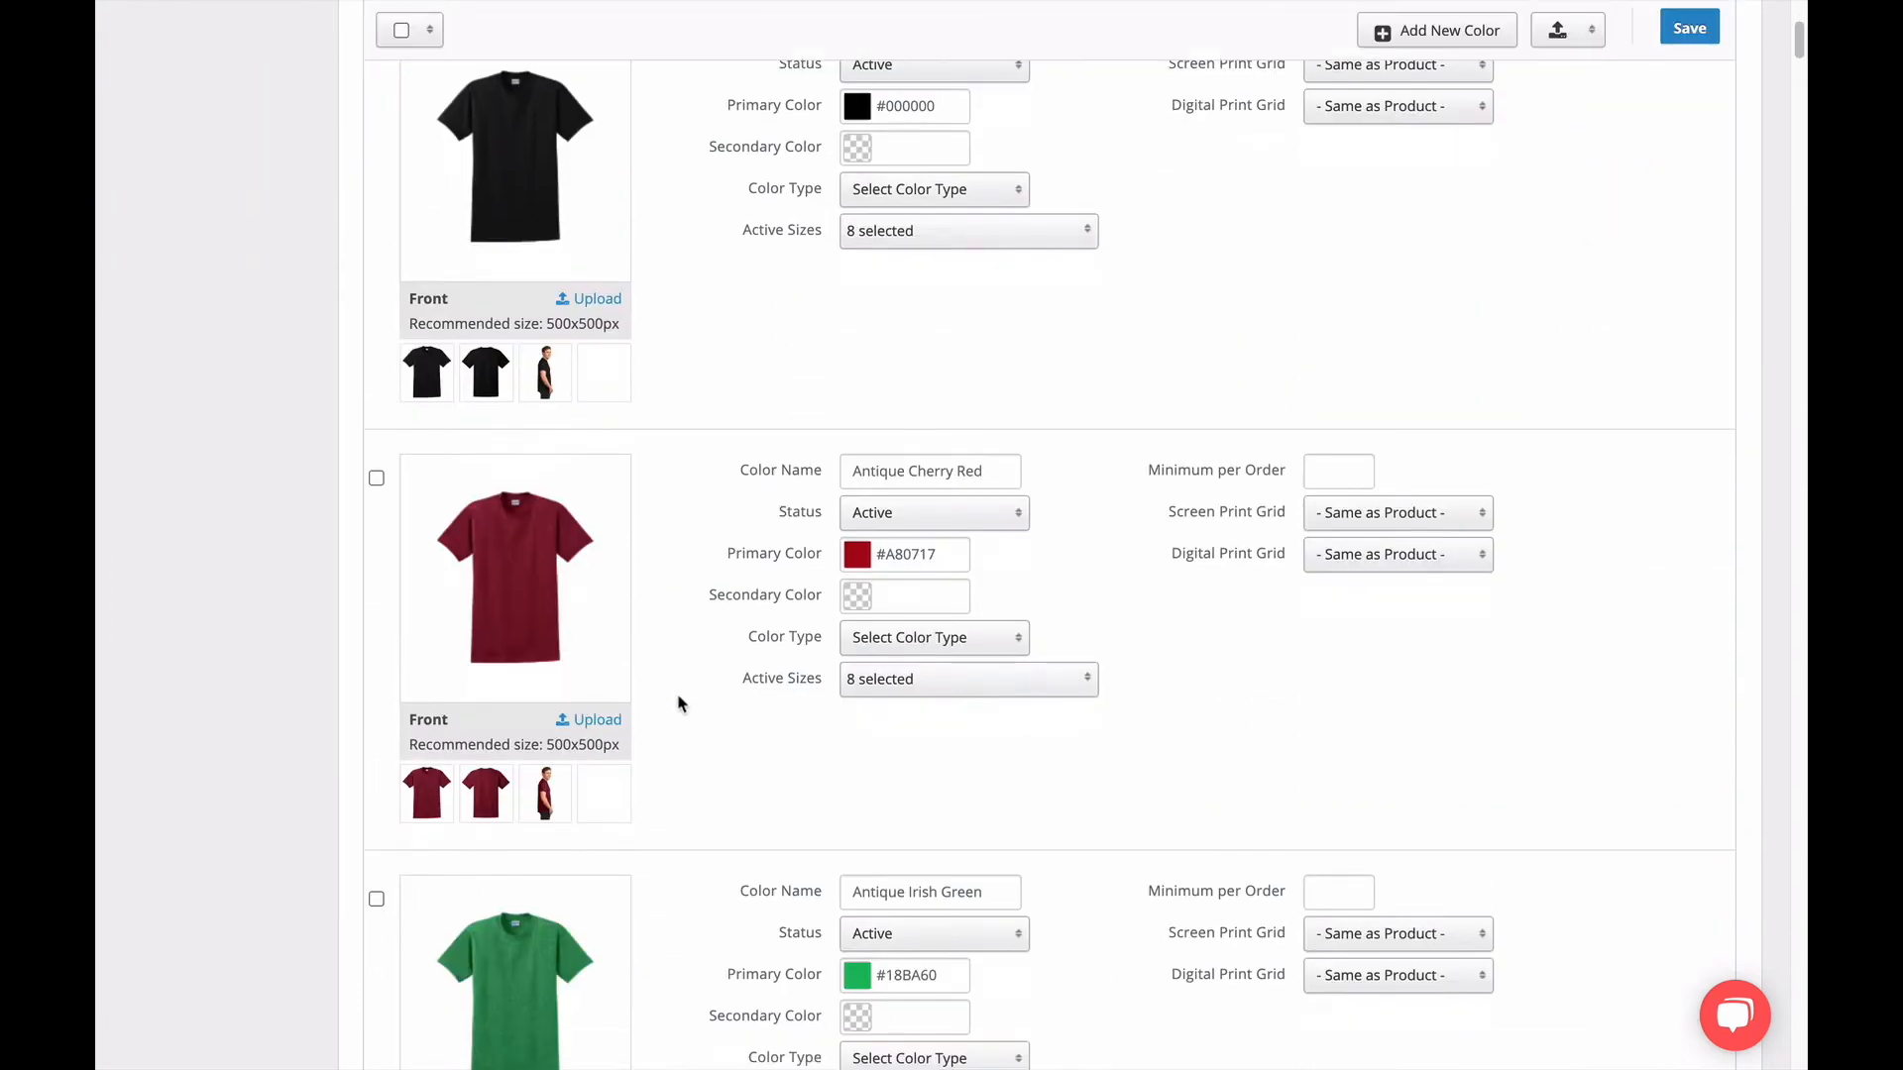
{"action": "scroll", "coordinate": [680, 706], "scroll_direction": "down", "scroll_amount": 6}
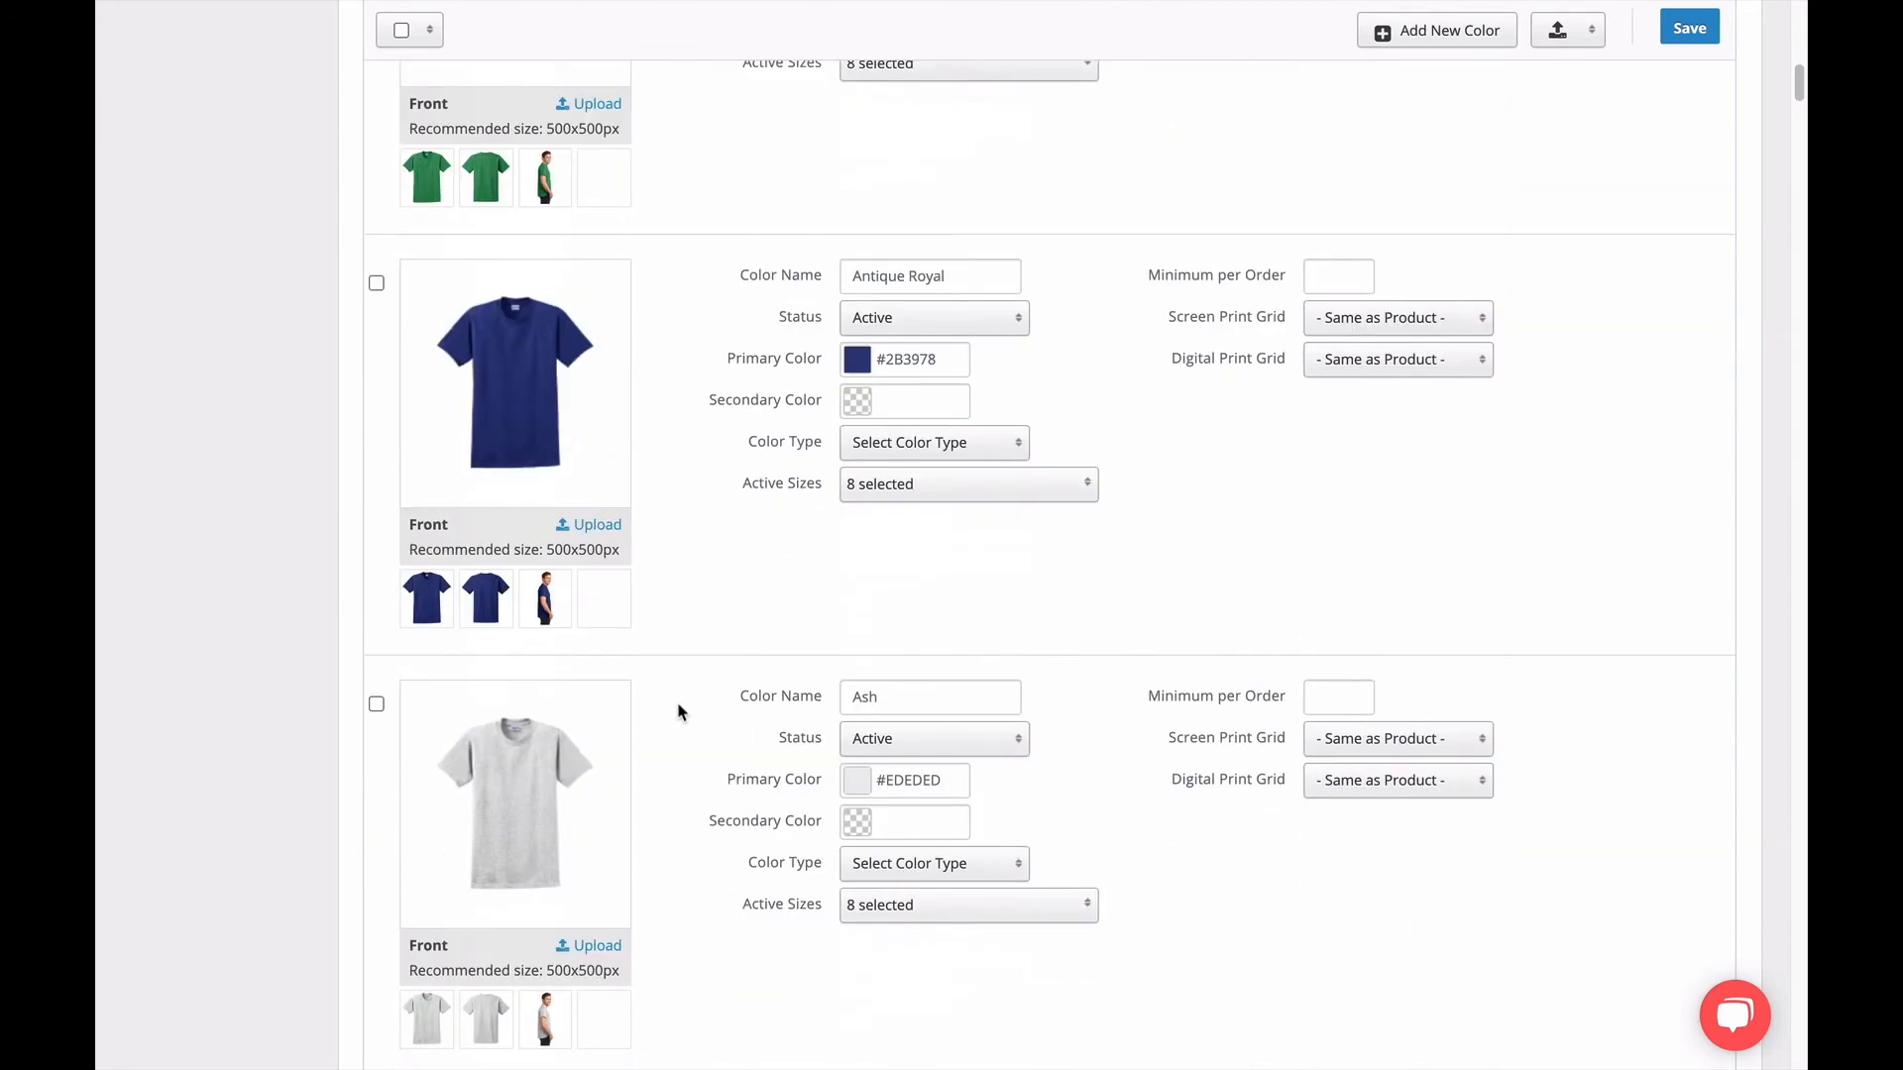
{"action": "scroll", "coordinate": [682, 711], "scroll_direction": "down", "scroll_amount": 10}
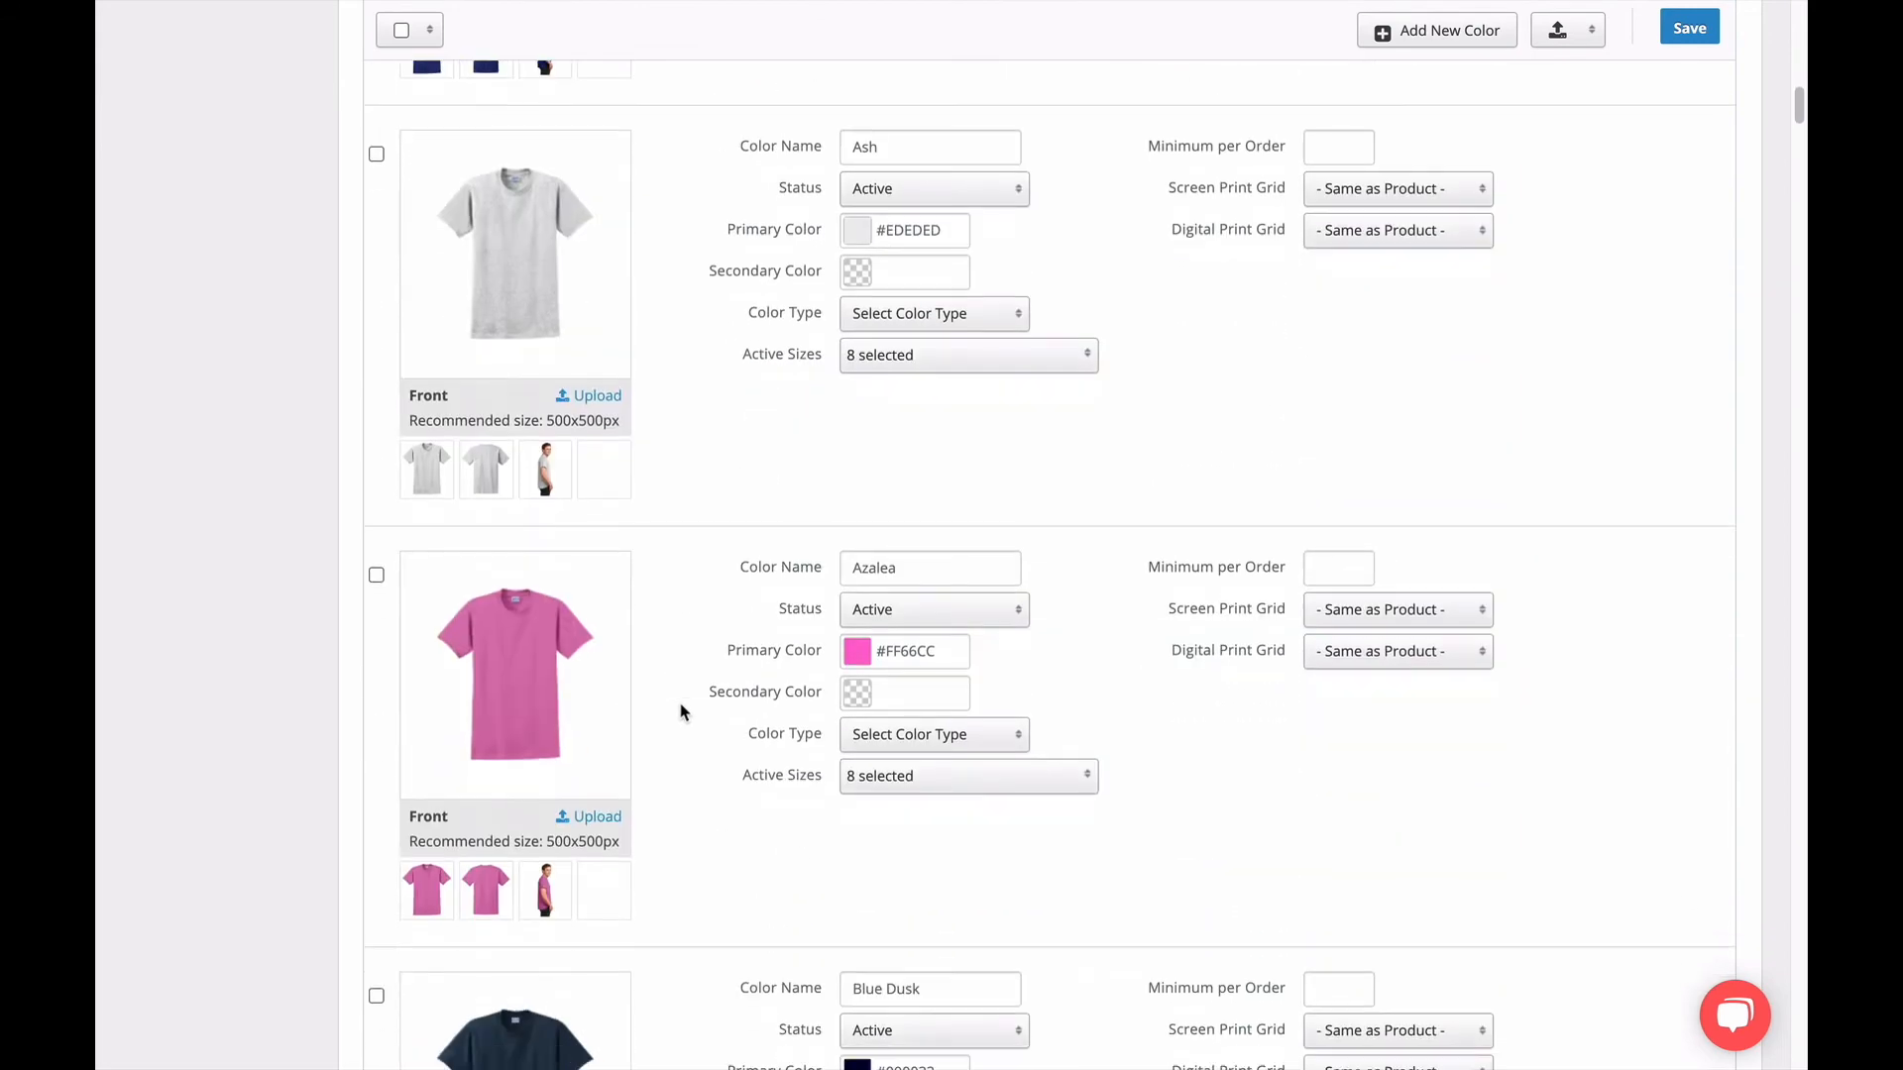
{"action": "scroll", "coordinate": [680, 716], "scroll_direction": "down", "scroll_amount": 2}
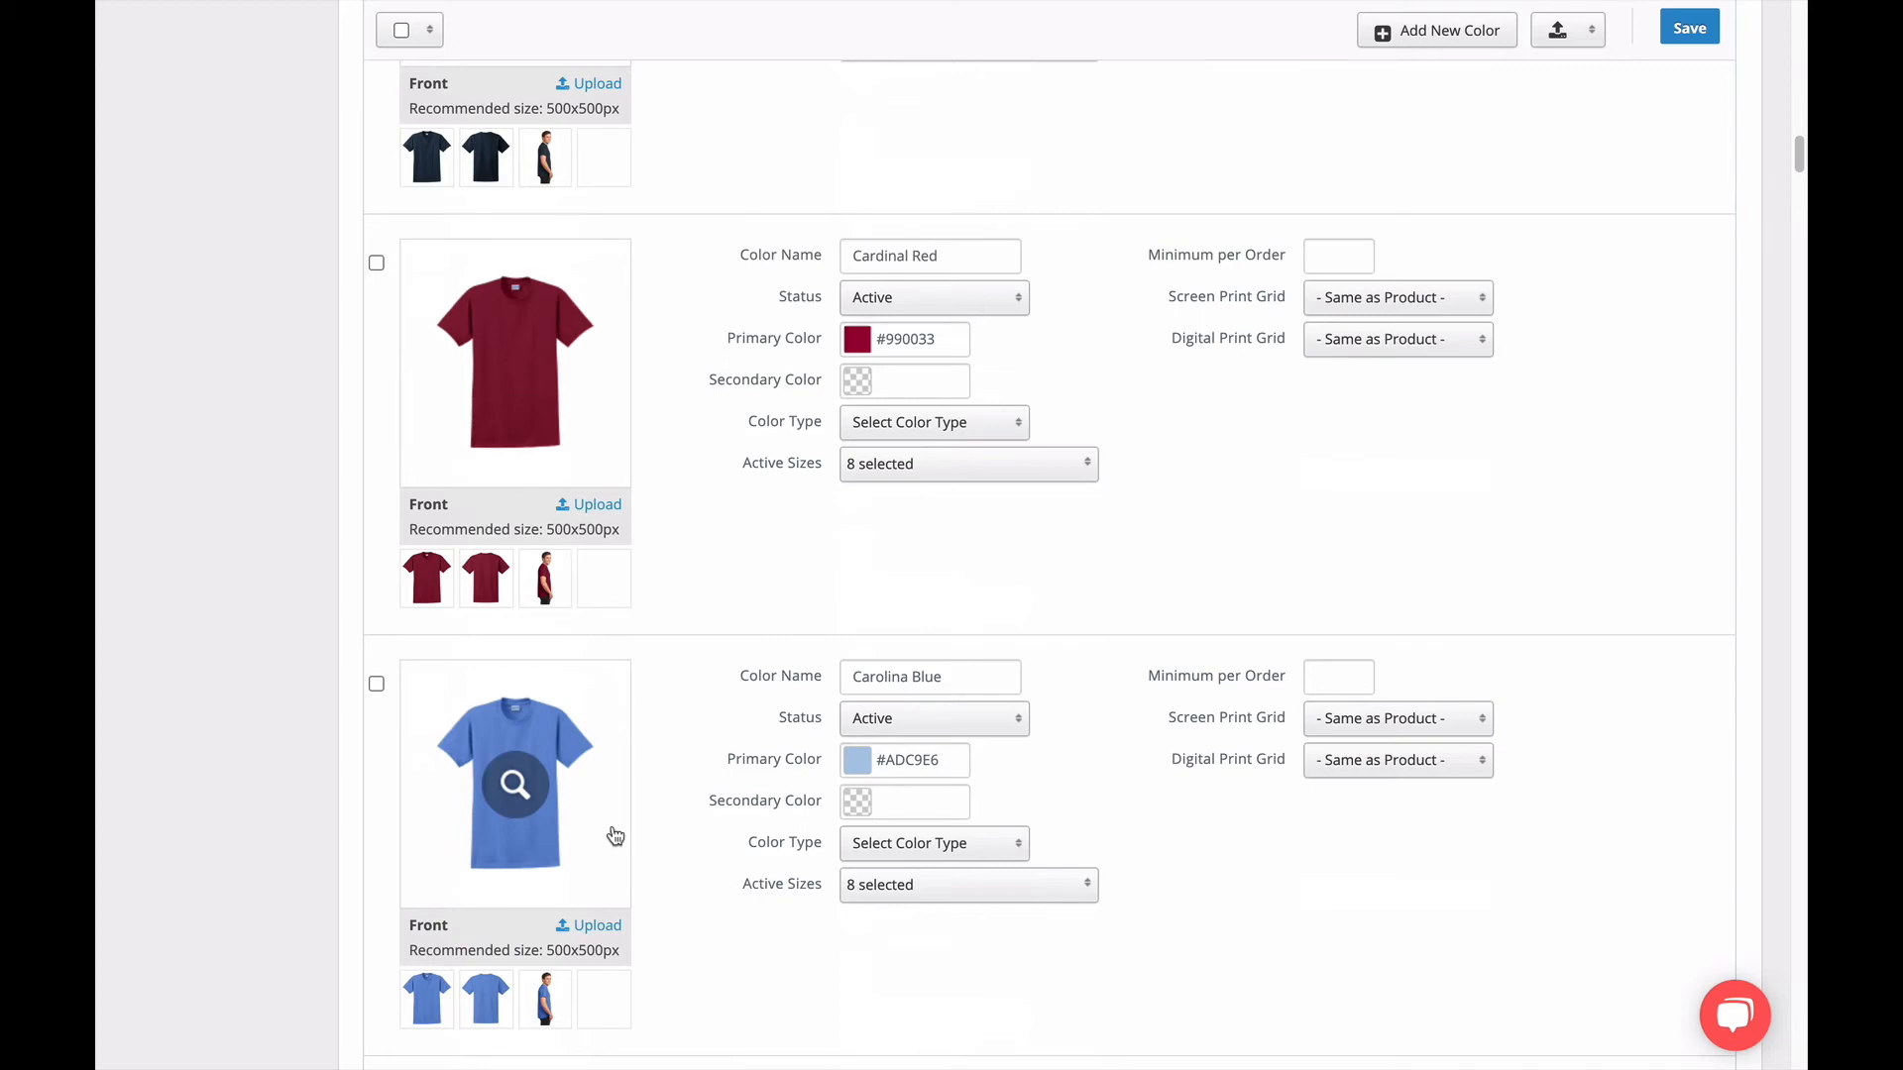
{"action": "scroll", "coordinate": [616, 837], "scroll_direction": "up", "scroll_amount": 20}
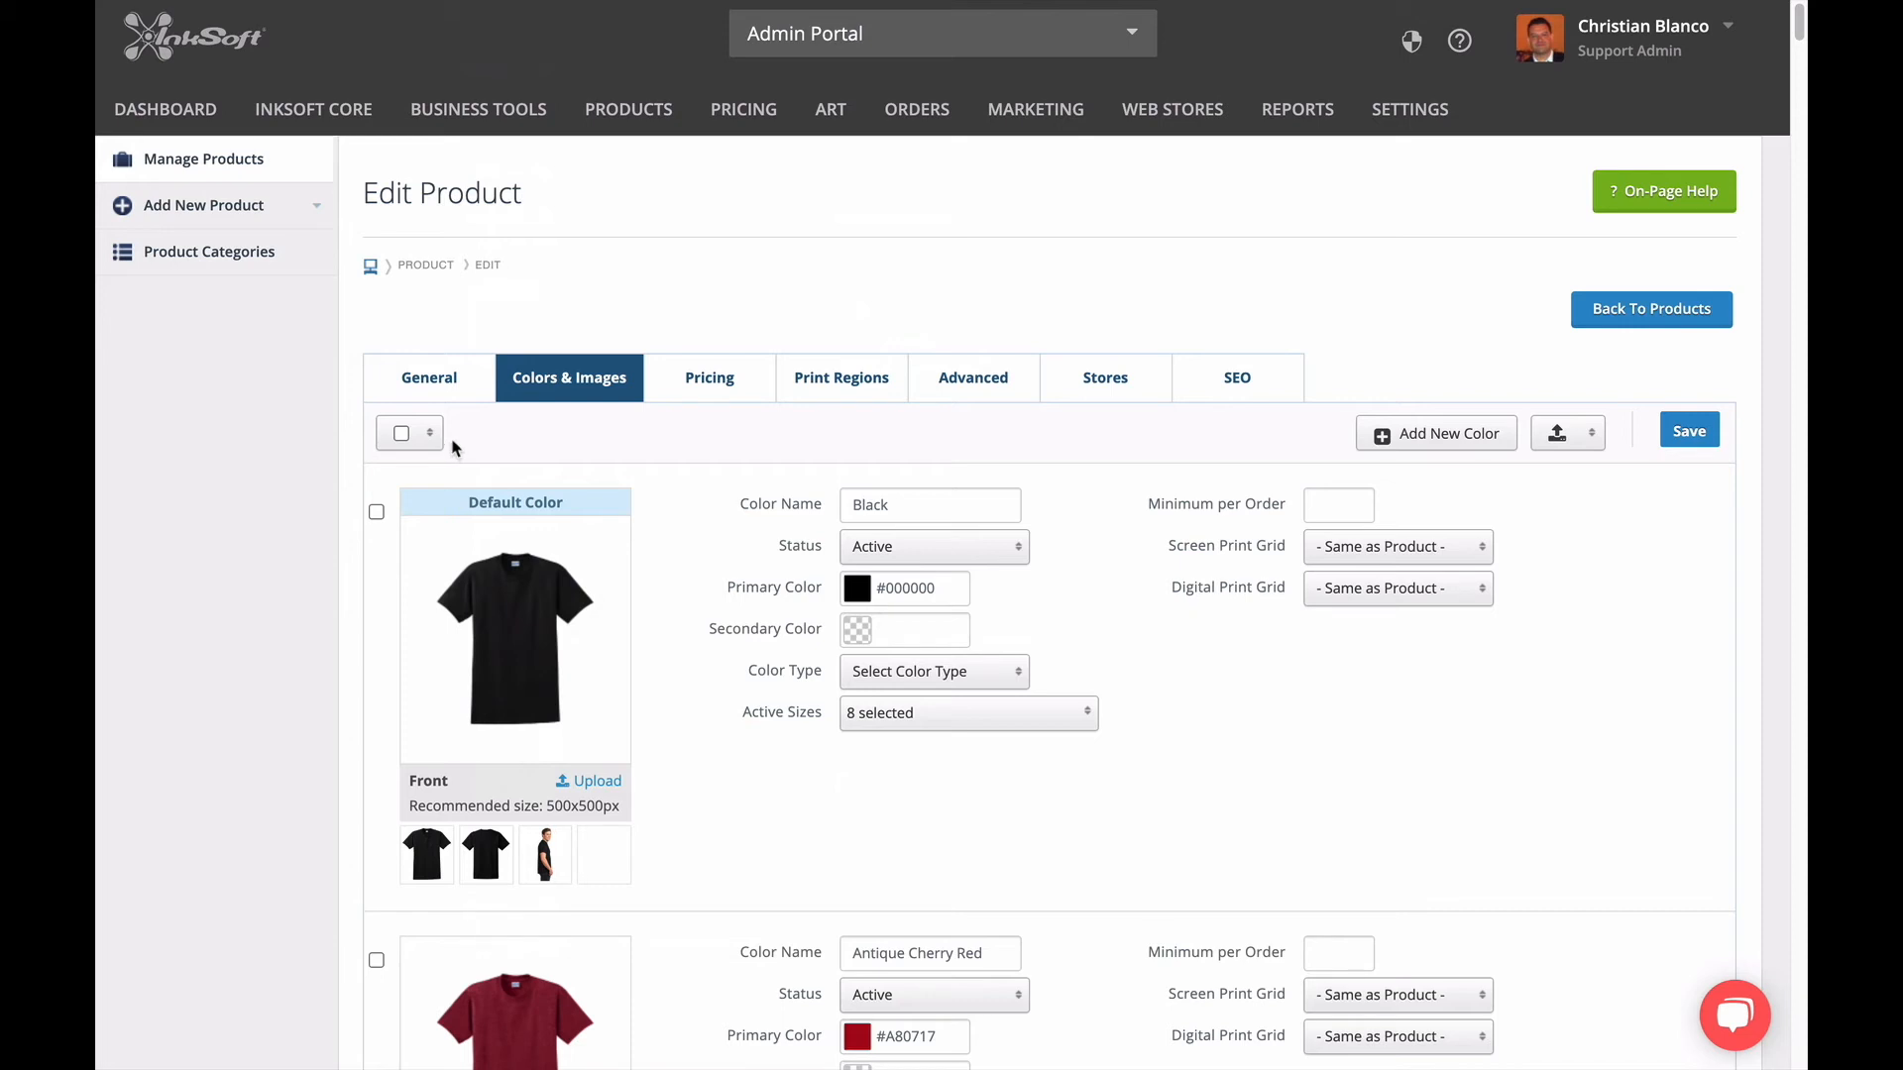
Review the product's advanced inventory and product feed settings and its color assignments for the CB Tee Designs store.
{"action": "left_click", "coordinate": [976, 398]}
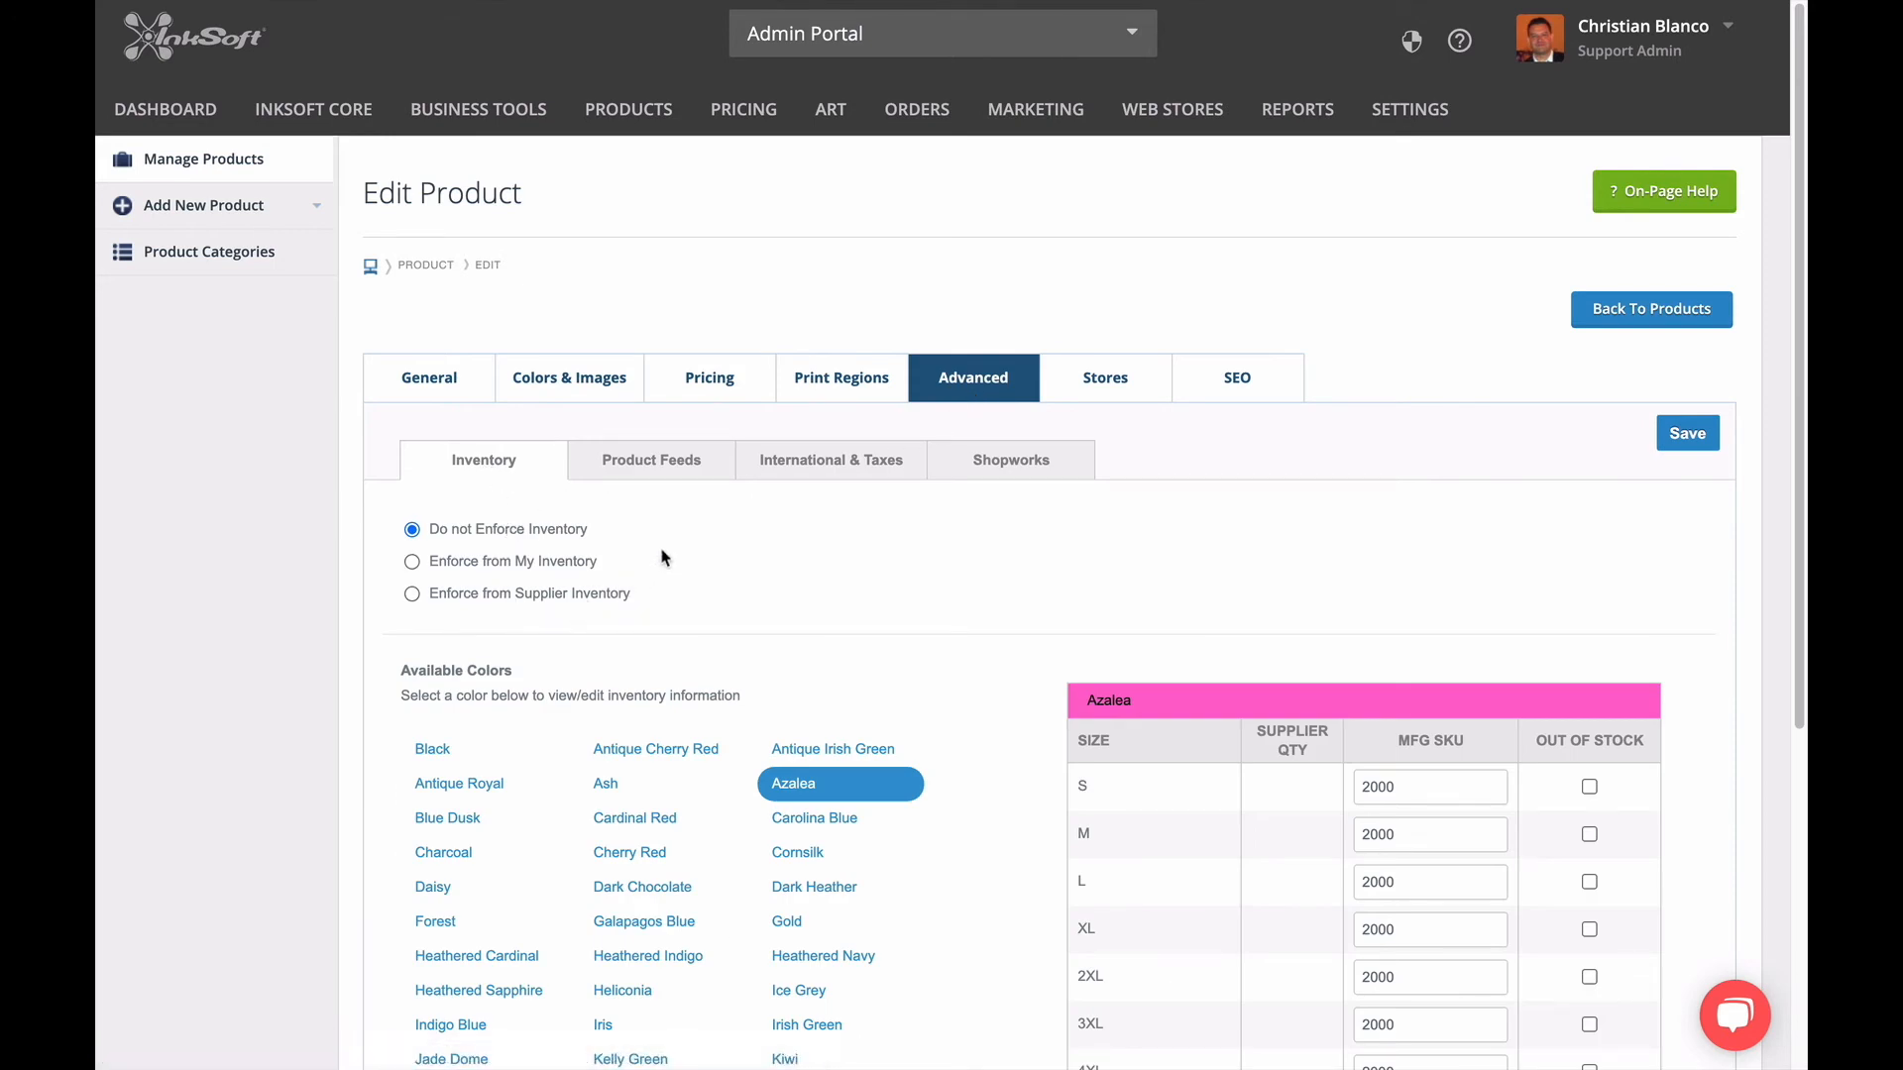
{"action": "left_click", "coordinate": [659, 469]}
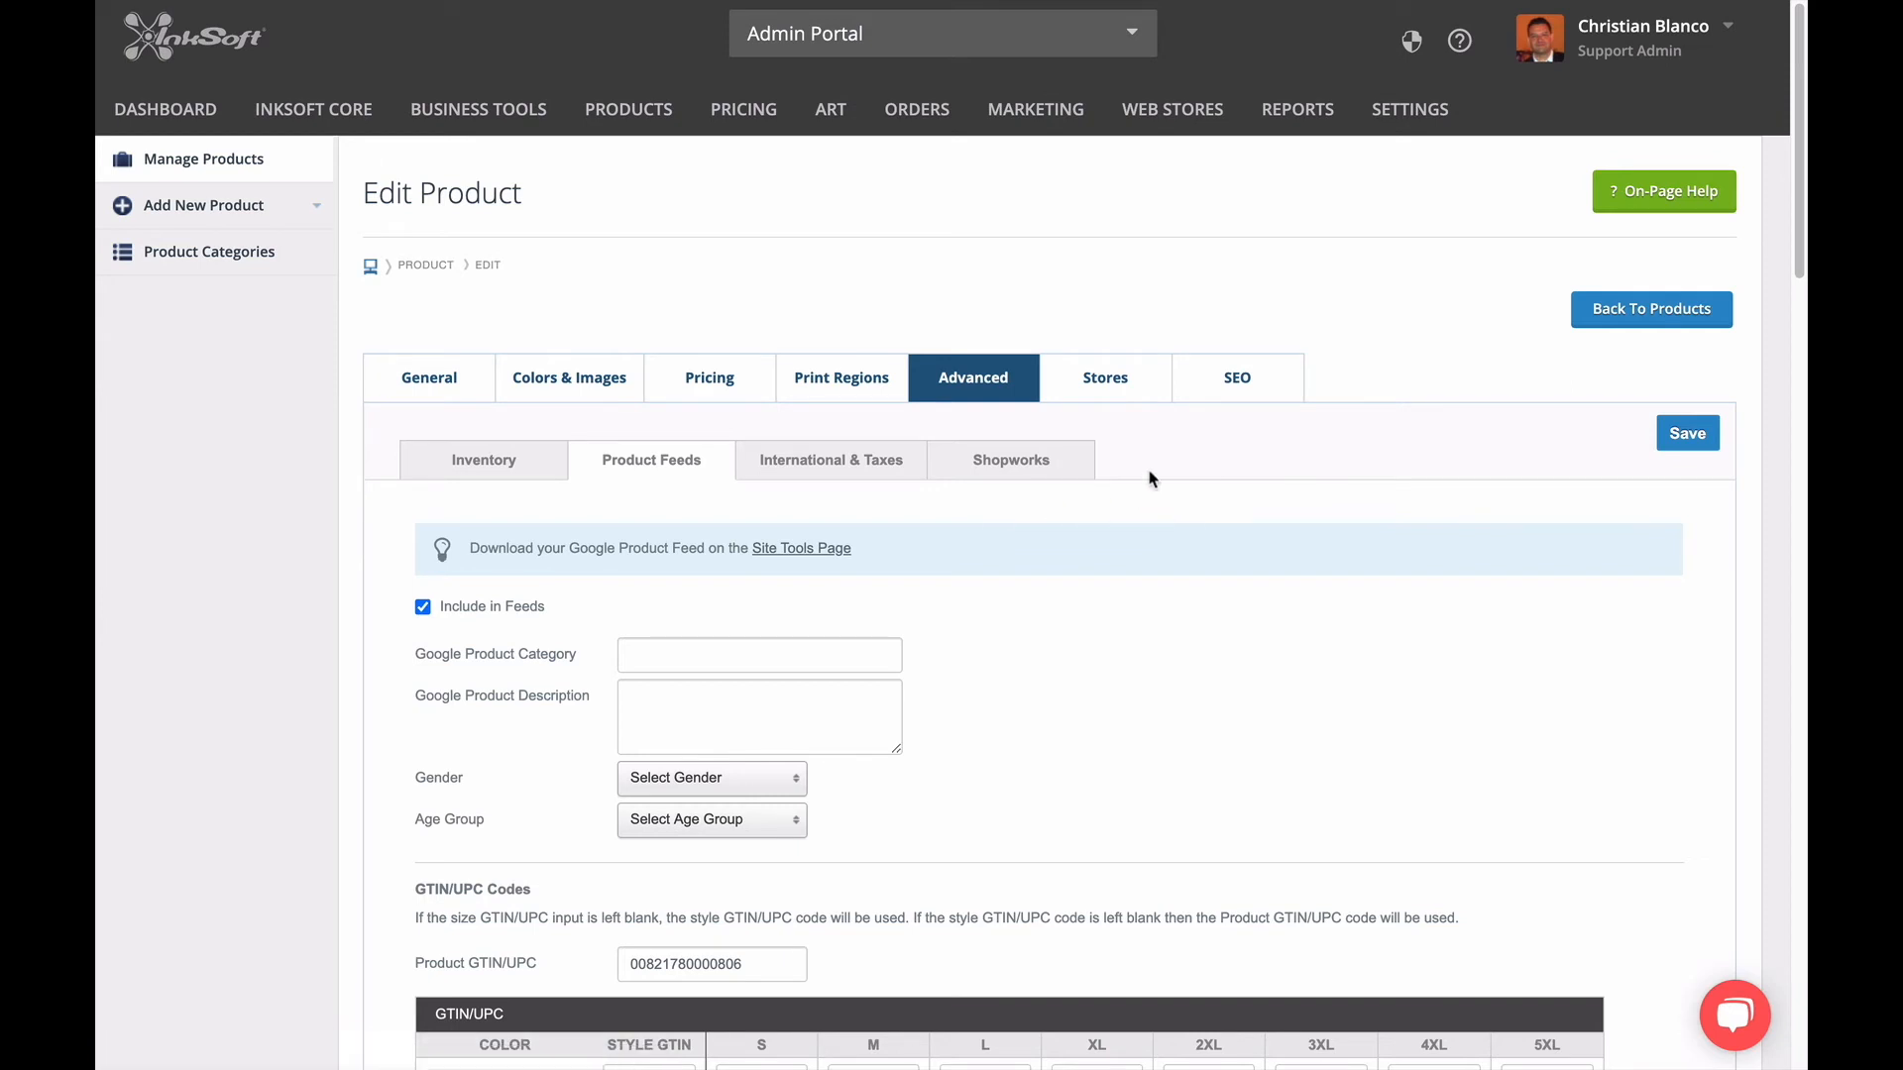
{"action": "left_click", "coordinate": [1124, 390]}
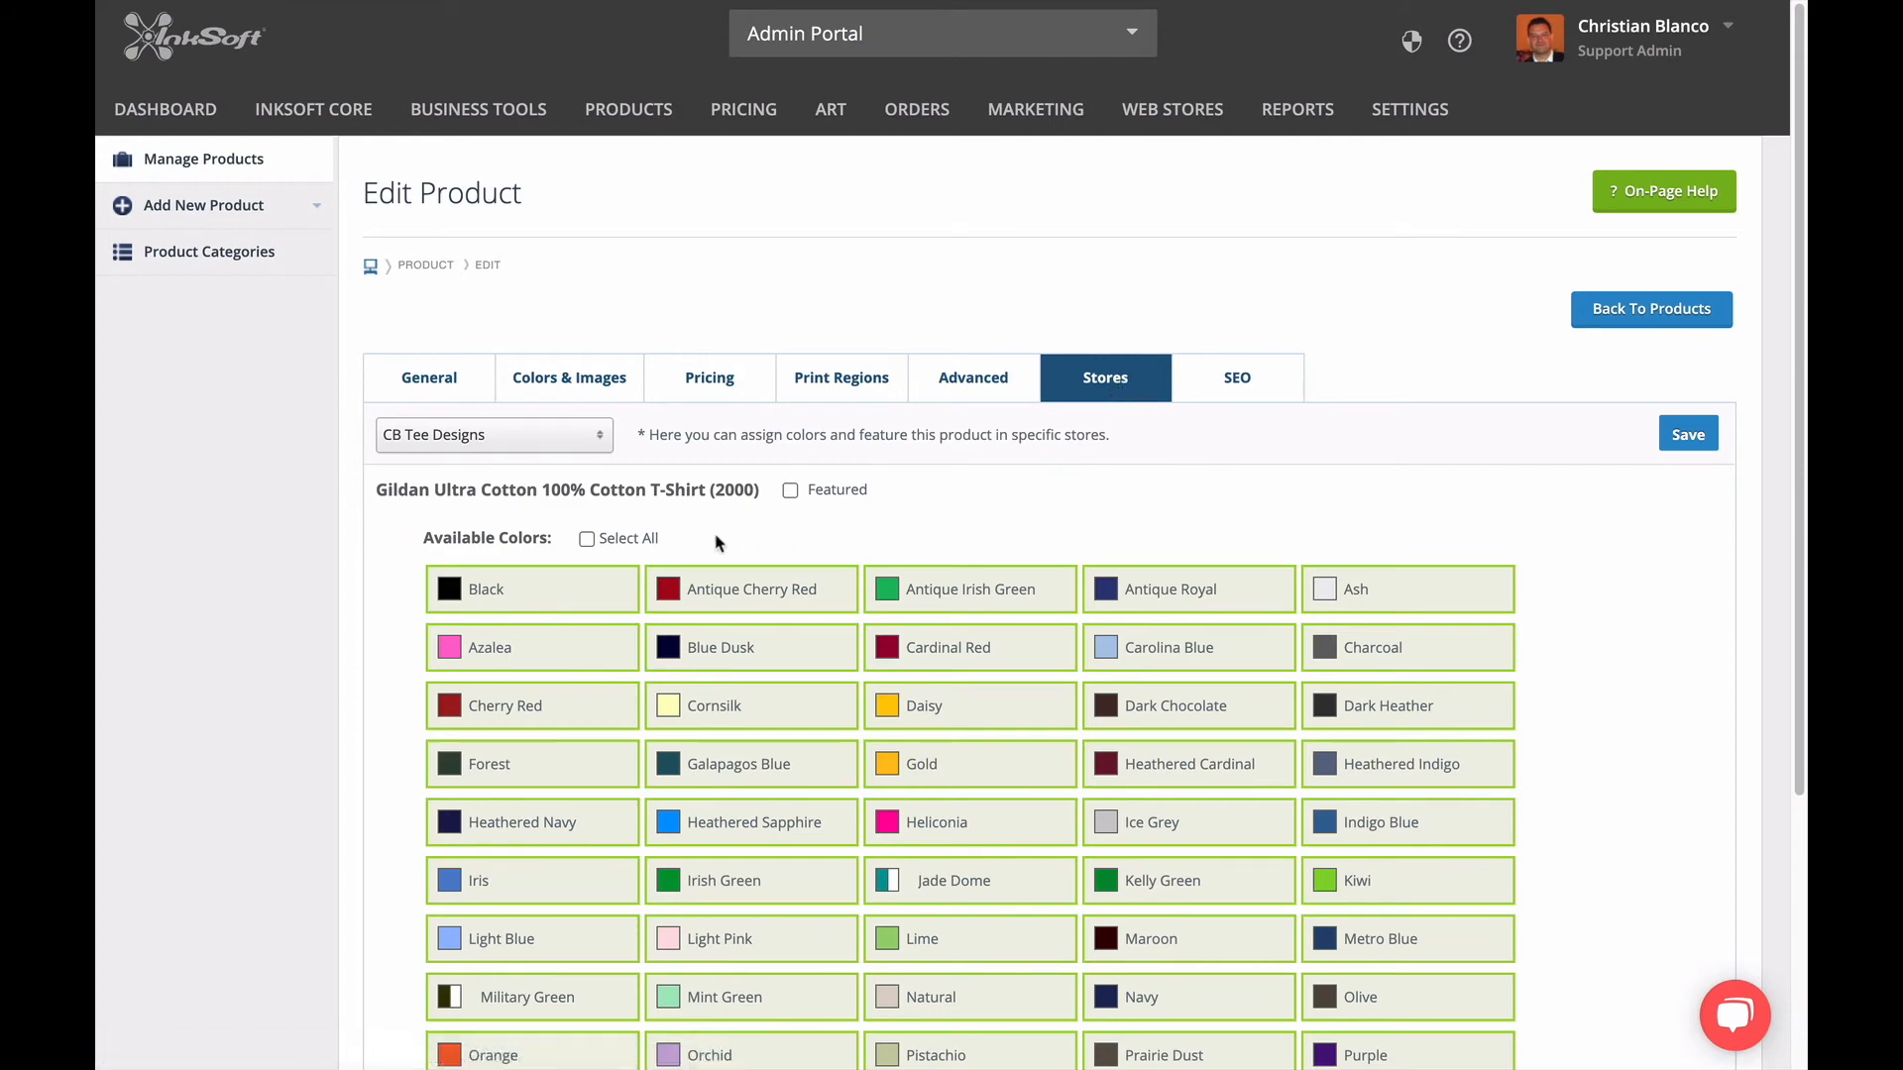
{"action": "scroll", "coordinate": [738, 625], "scroll_direction": "down", "scroll_amount": 4}
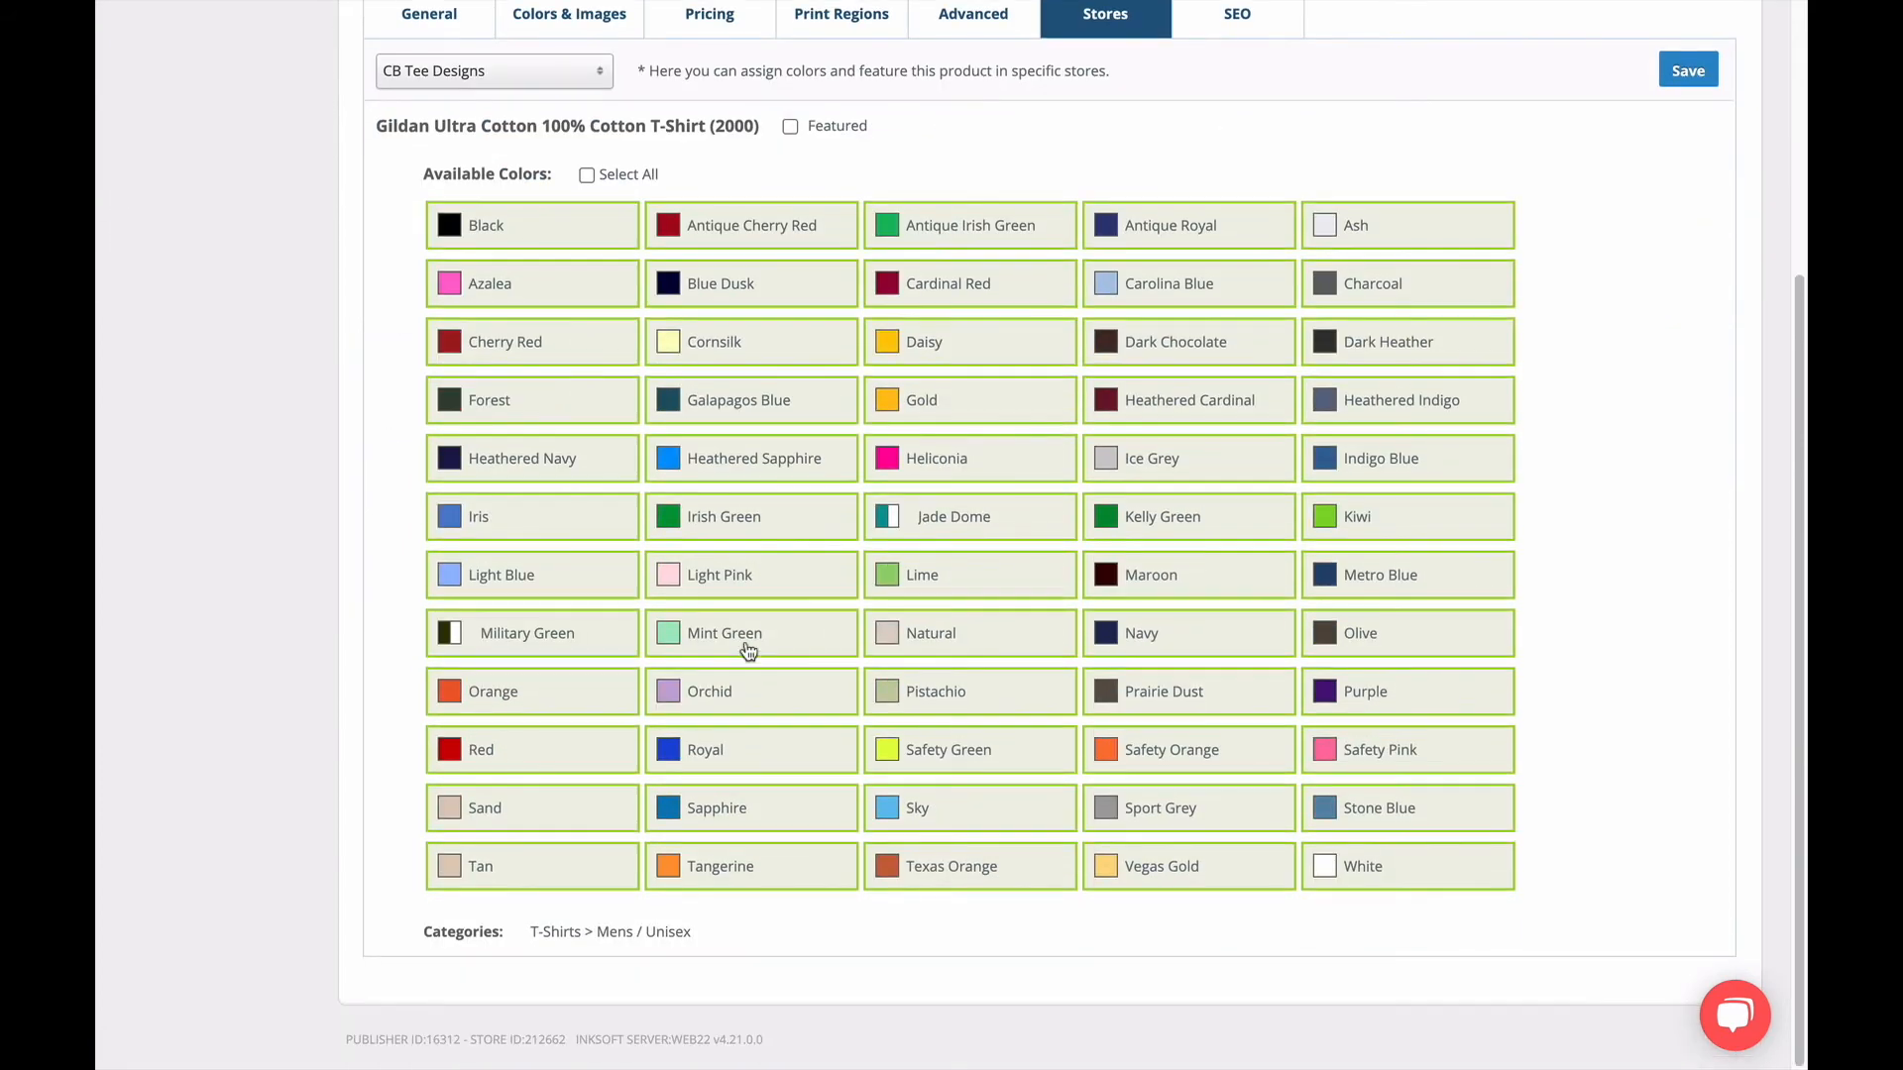
{"action": "scroll", "coordinate": [749, 649], "scroll_direction": "up", "scroll_amount": 4}
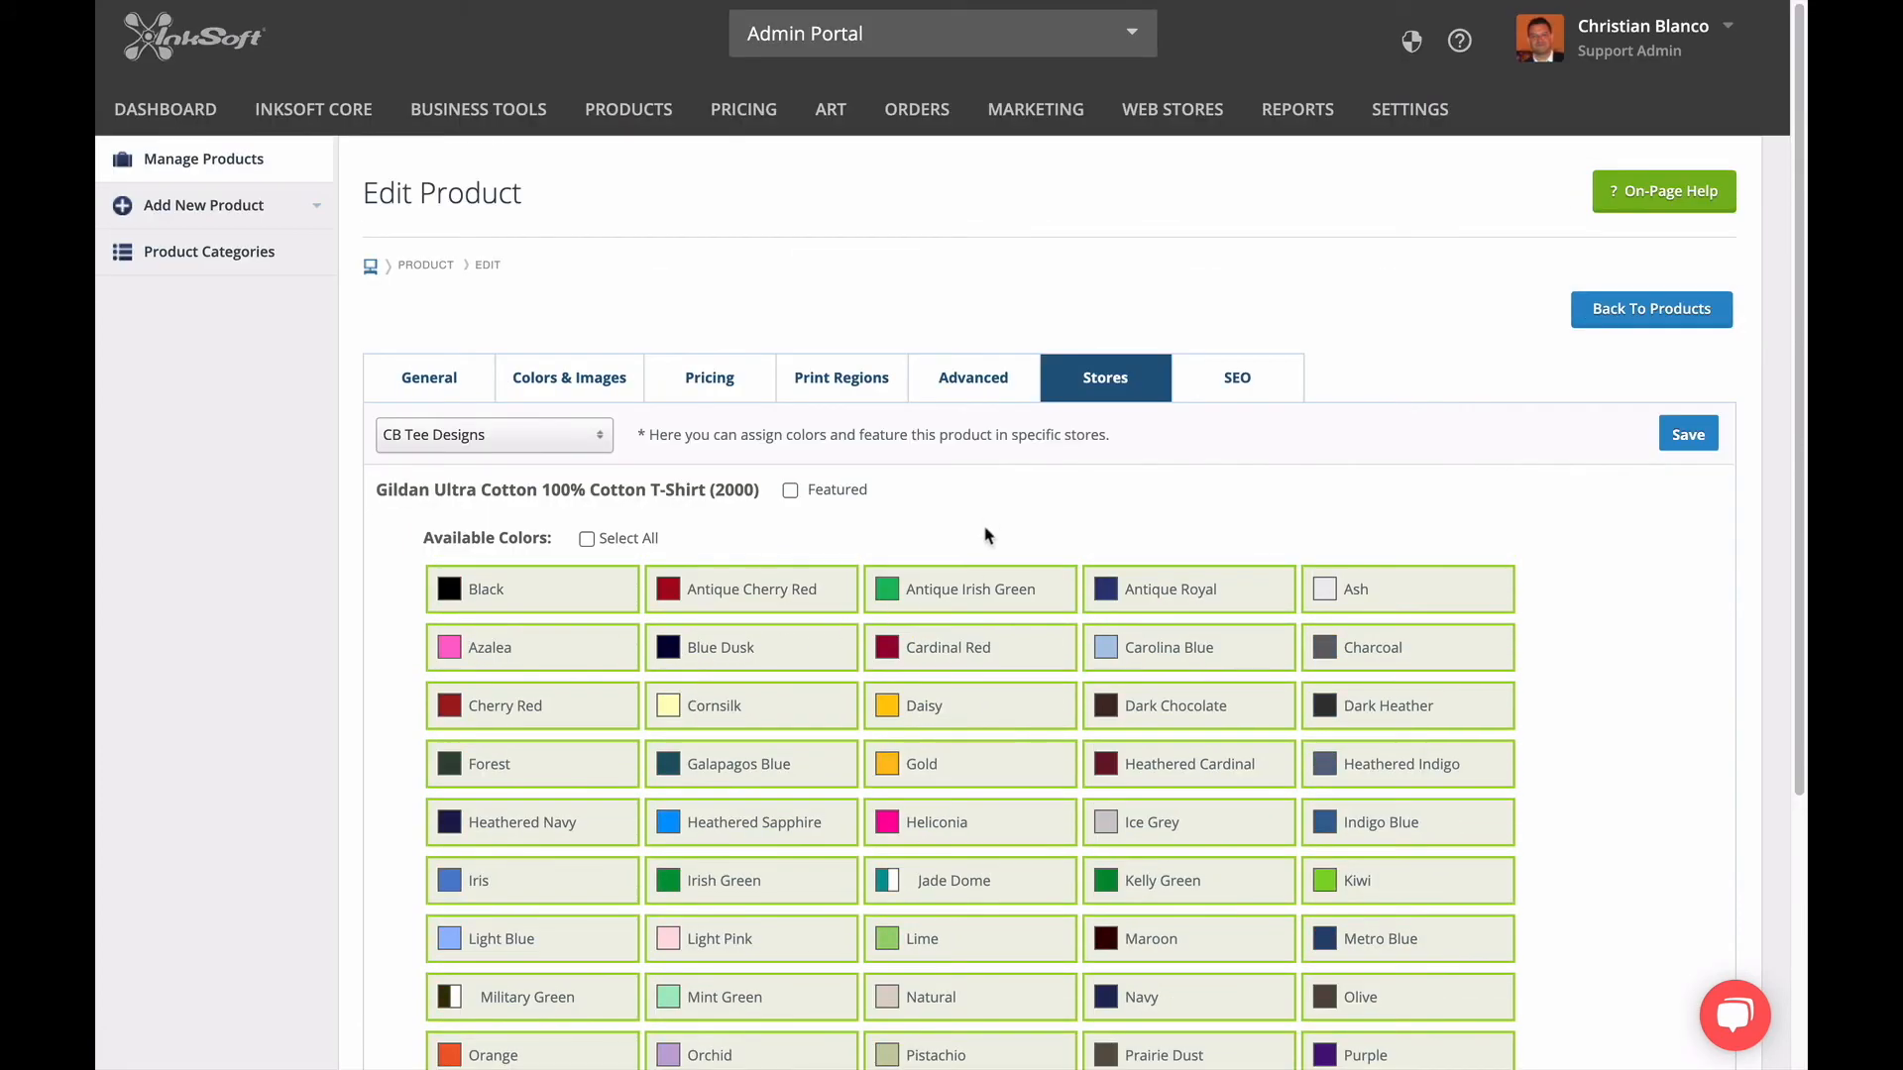
Look over the product's SEO content for the CB Tee Designs store and open its pricing settings.
{"action": "left_click", "coordinate": [1208, 397]}
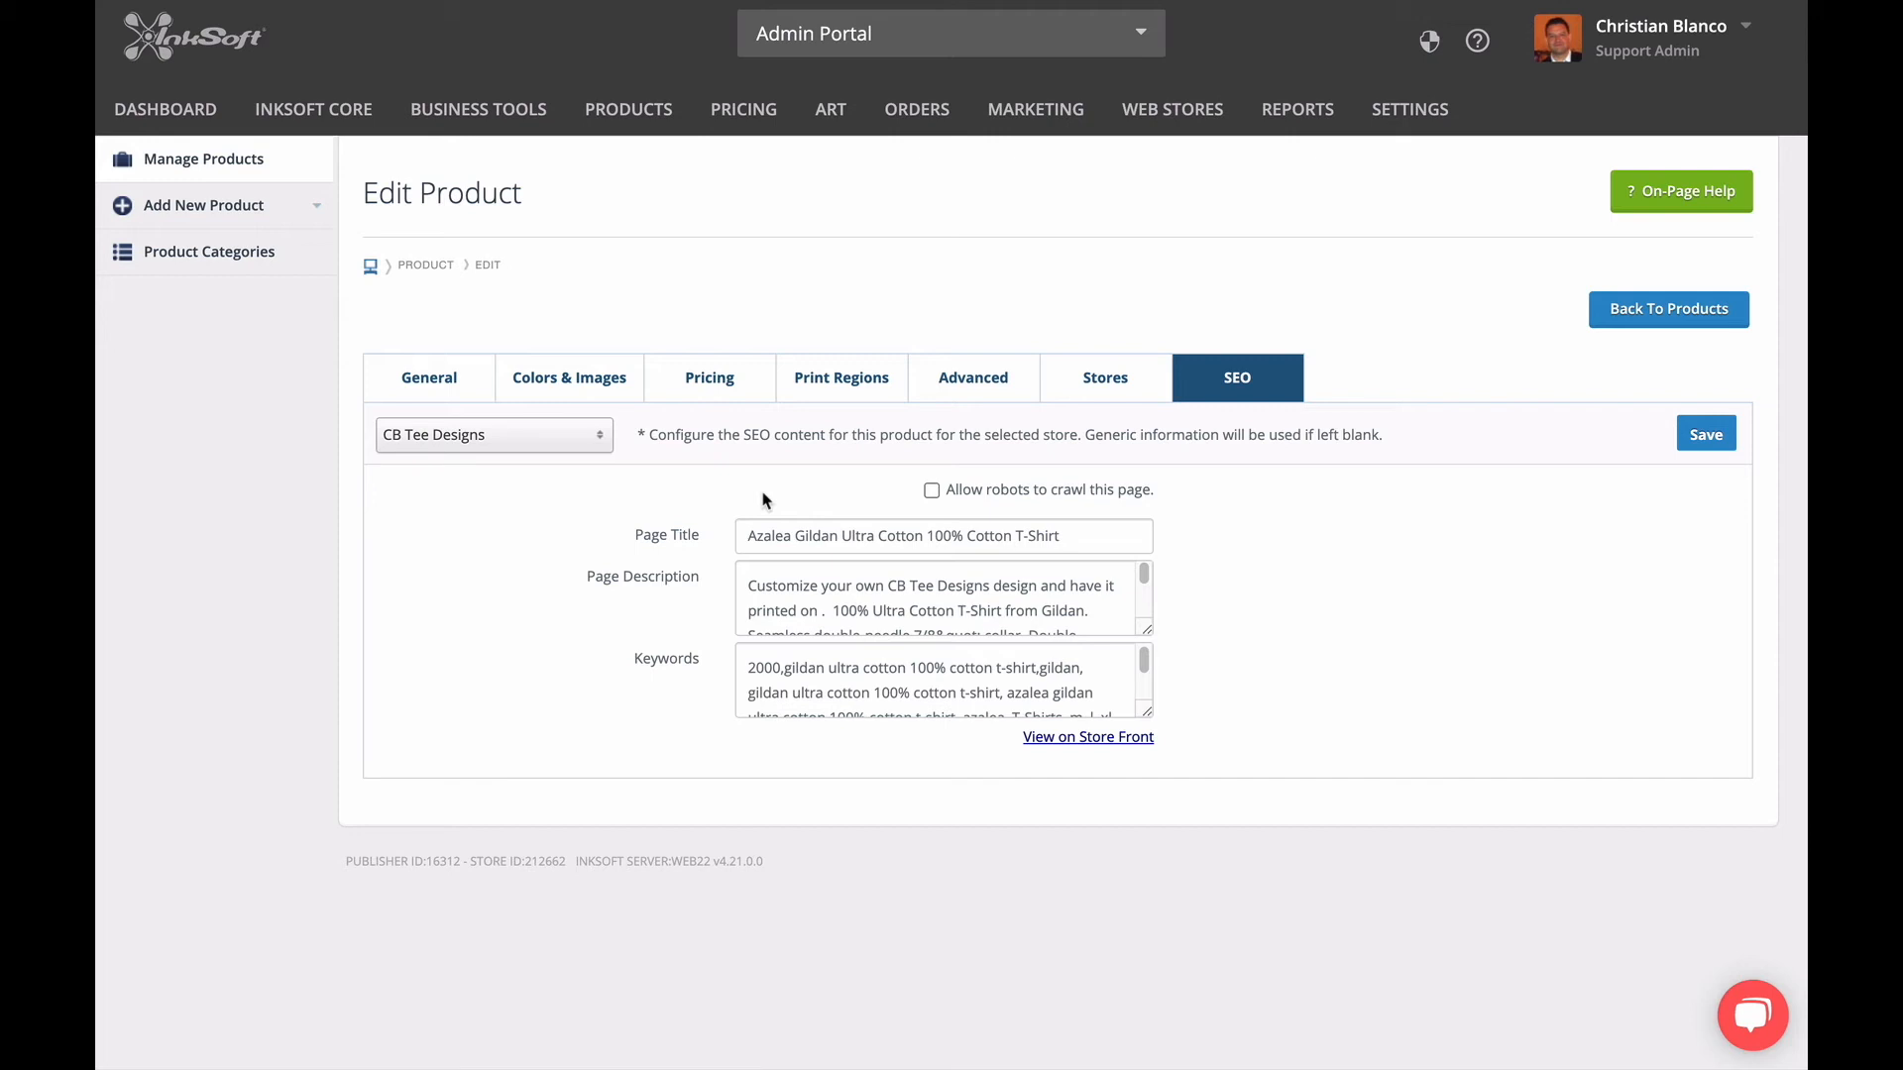
{"action": "left_click", "coordinate": [756, 400]}
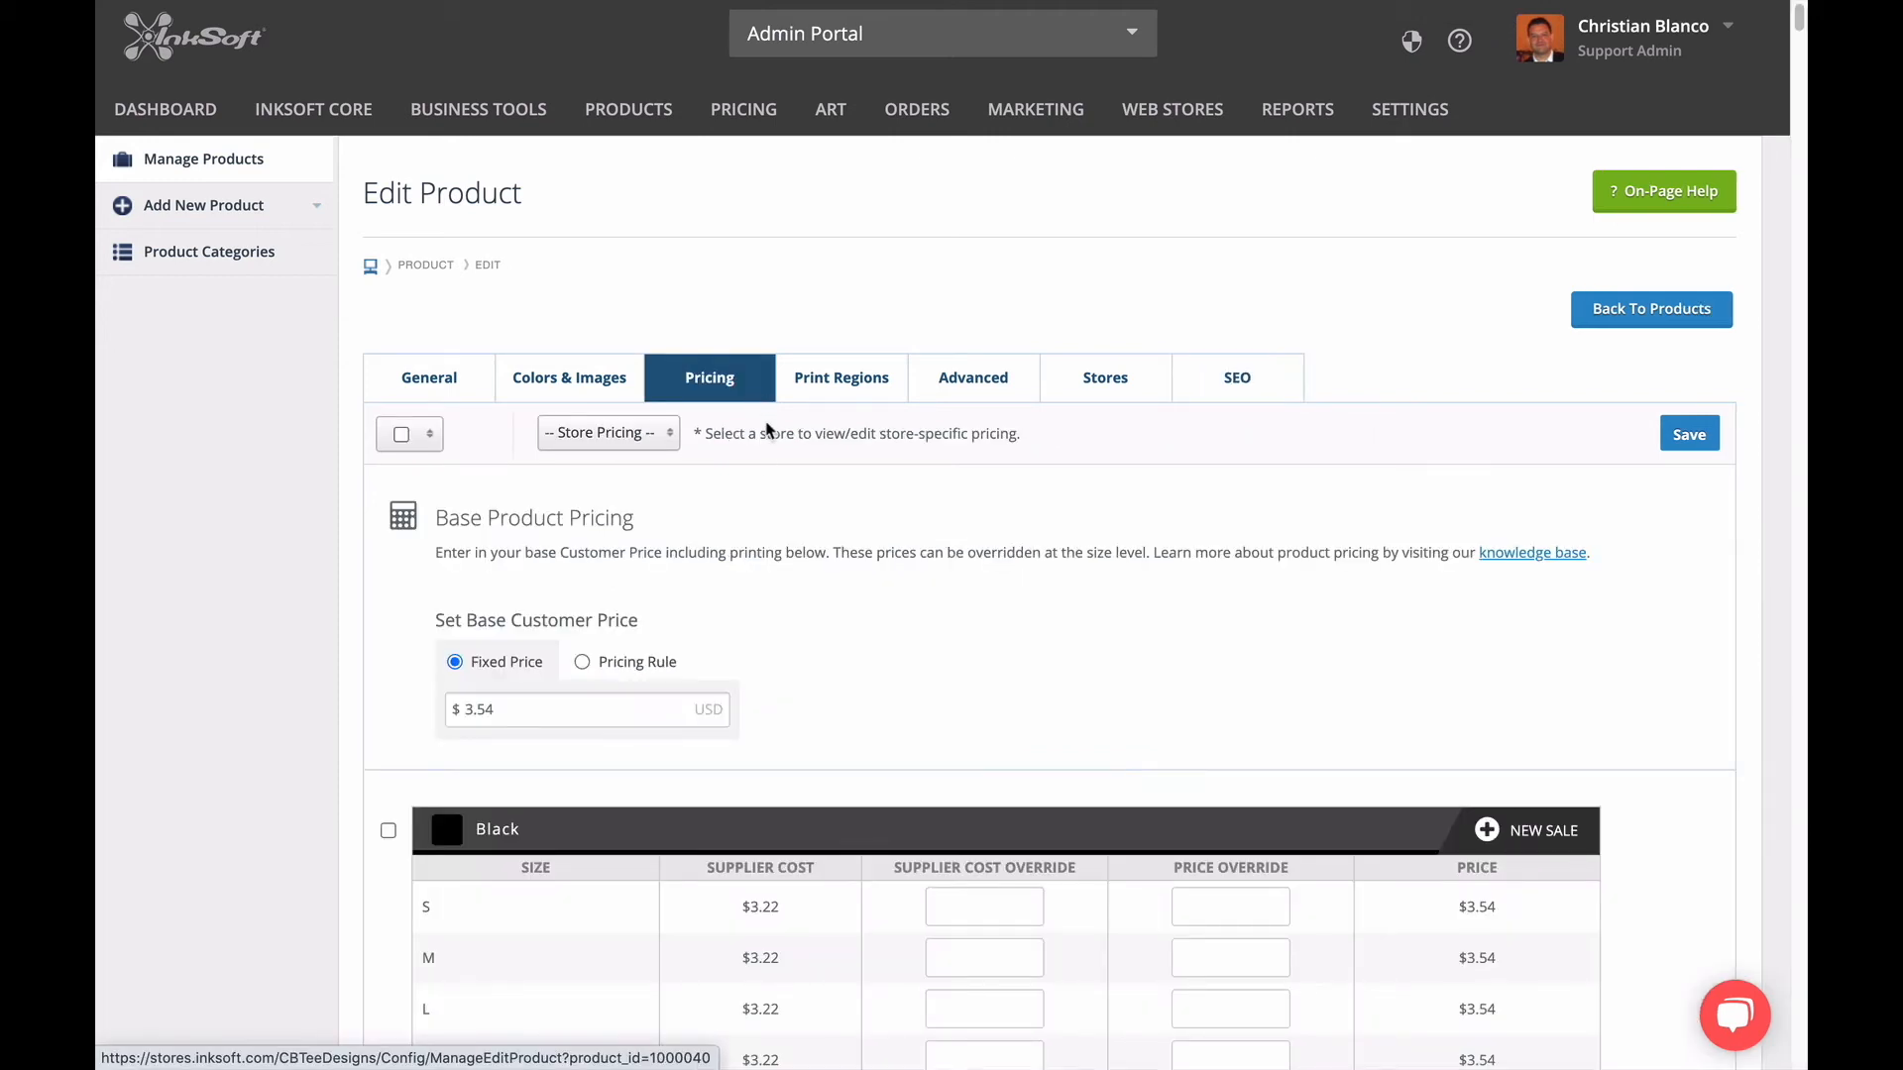
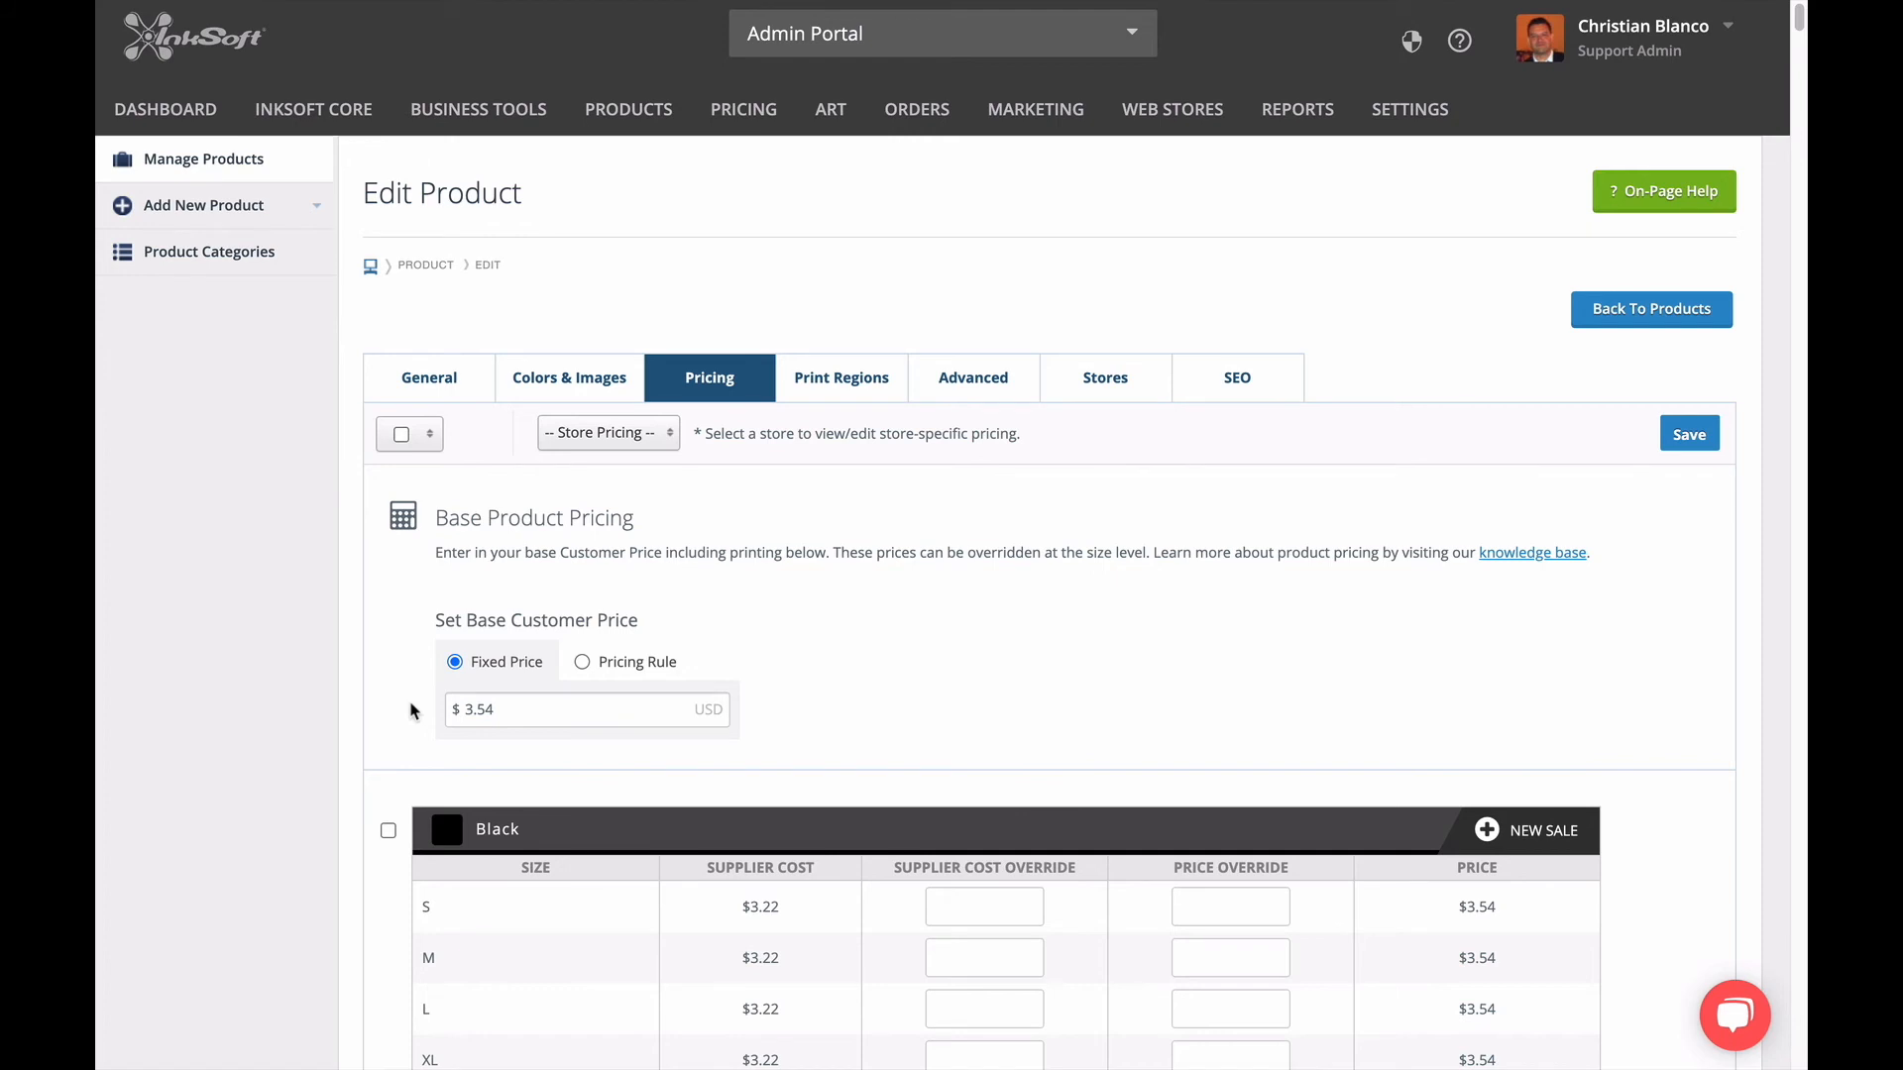
Set the product's fixed base customer price to $3.00 and check the resulting size prices across the colors.
{"action": "left_click_drag", "start_coordinate": [505, 712], "coordinate": [422, 720]}
{"action": "type", "text": "3.00"}
{"action": "left_click", "coordinate": [557, 761]}
{"action": "scroll", "coordinate": [1367, 892], "scroll_direction": "down", "scroll_amount": 5}
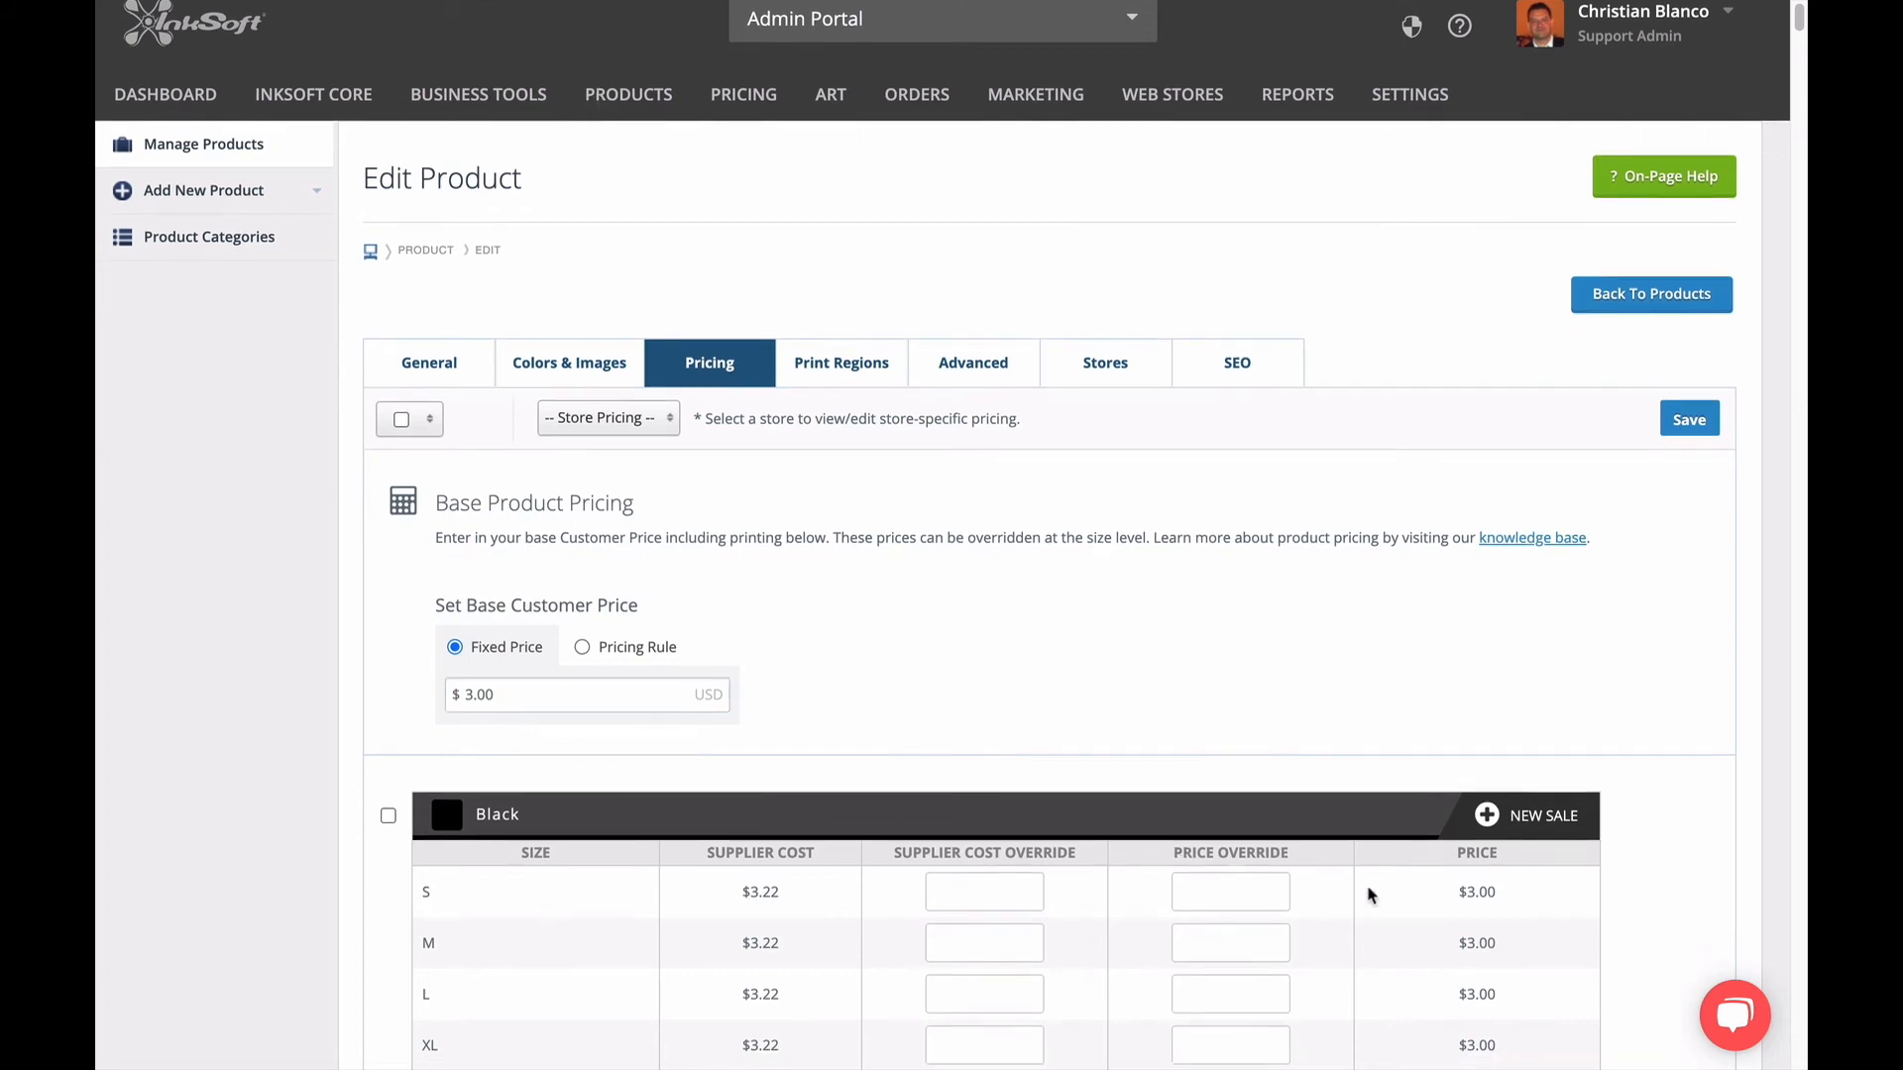
{"action": "scroll", "coordinate": [1365, 888], "scroll_direction": "down", "scroll_amount": 1}
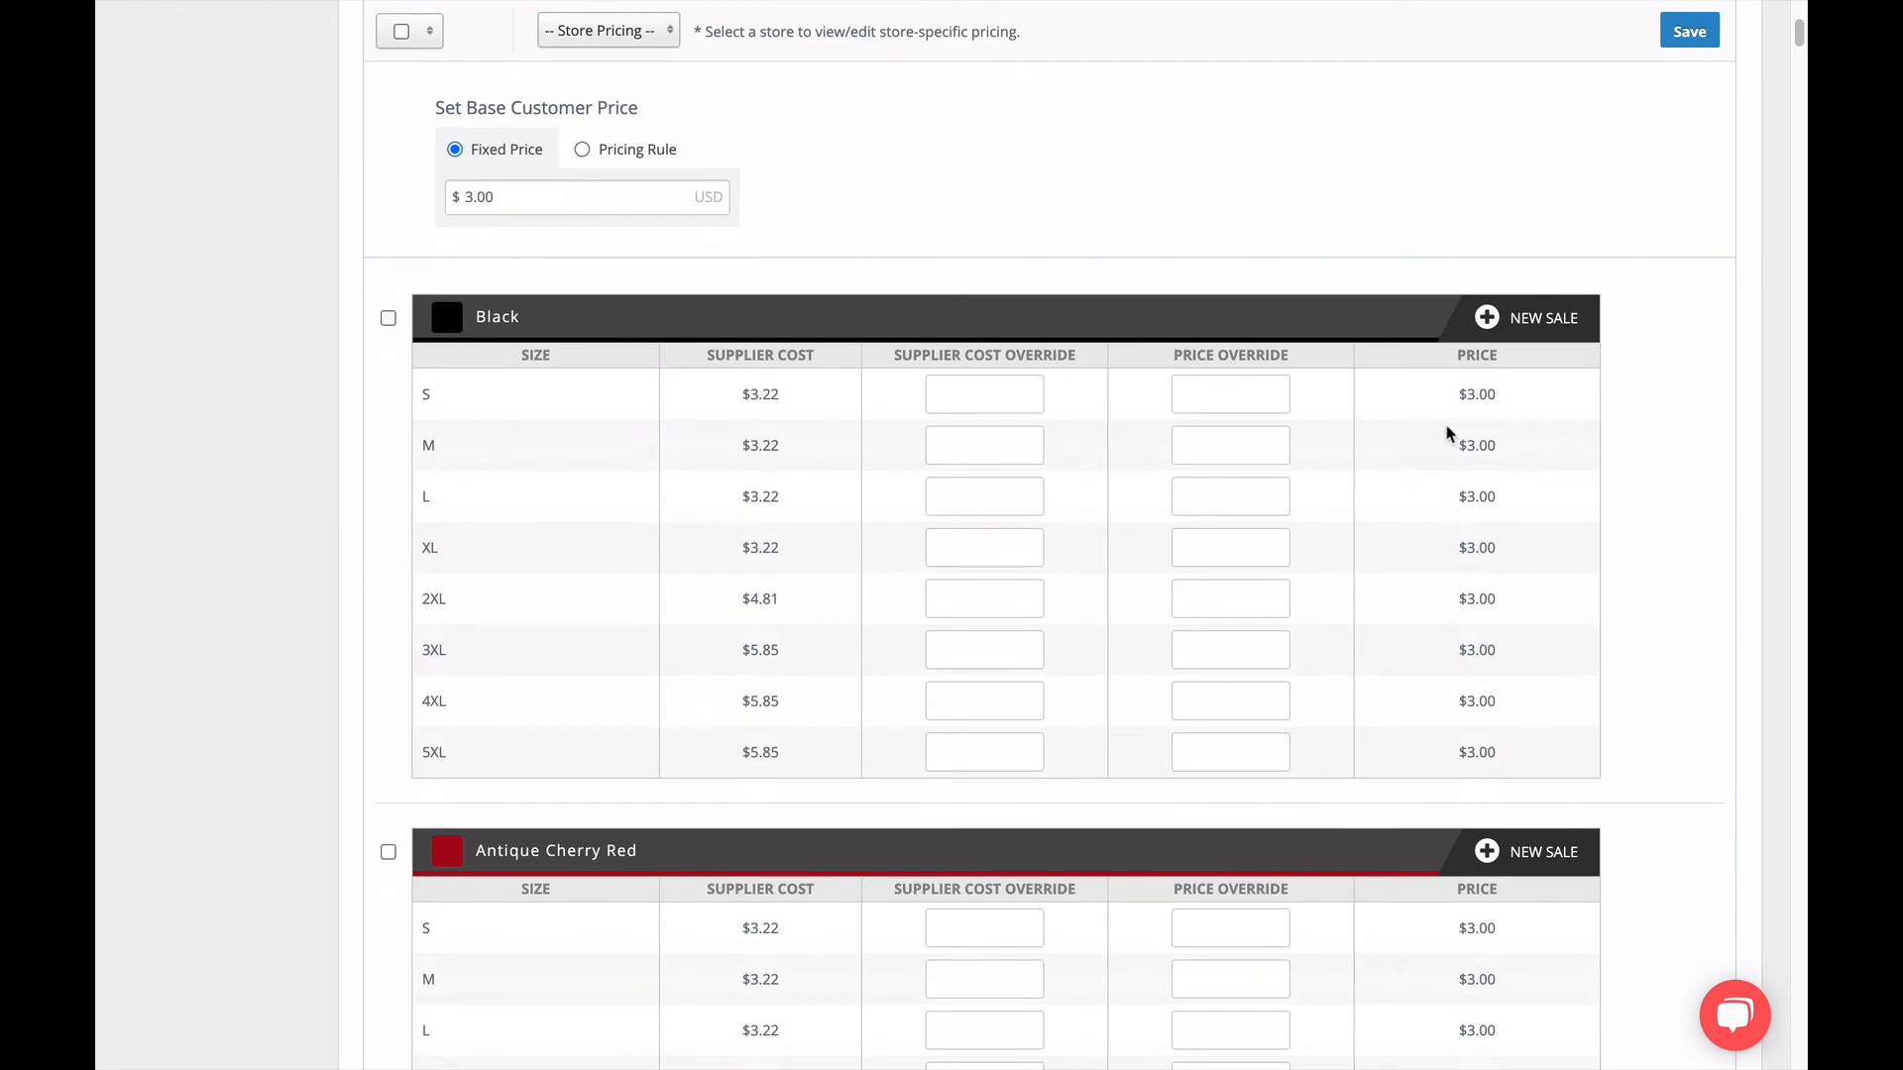
{"action": "scroll", "coordinate": [1431, 720], "scroll_direction": "down", "scroll_amount": 15}
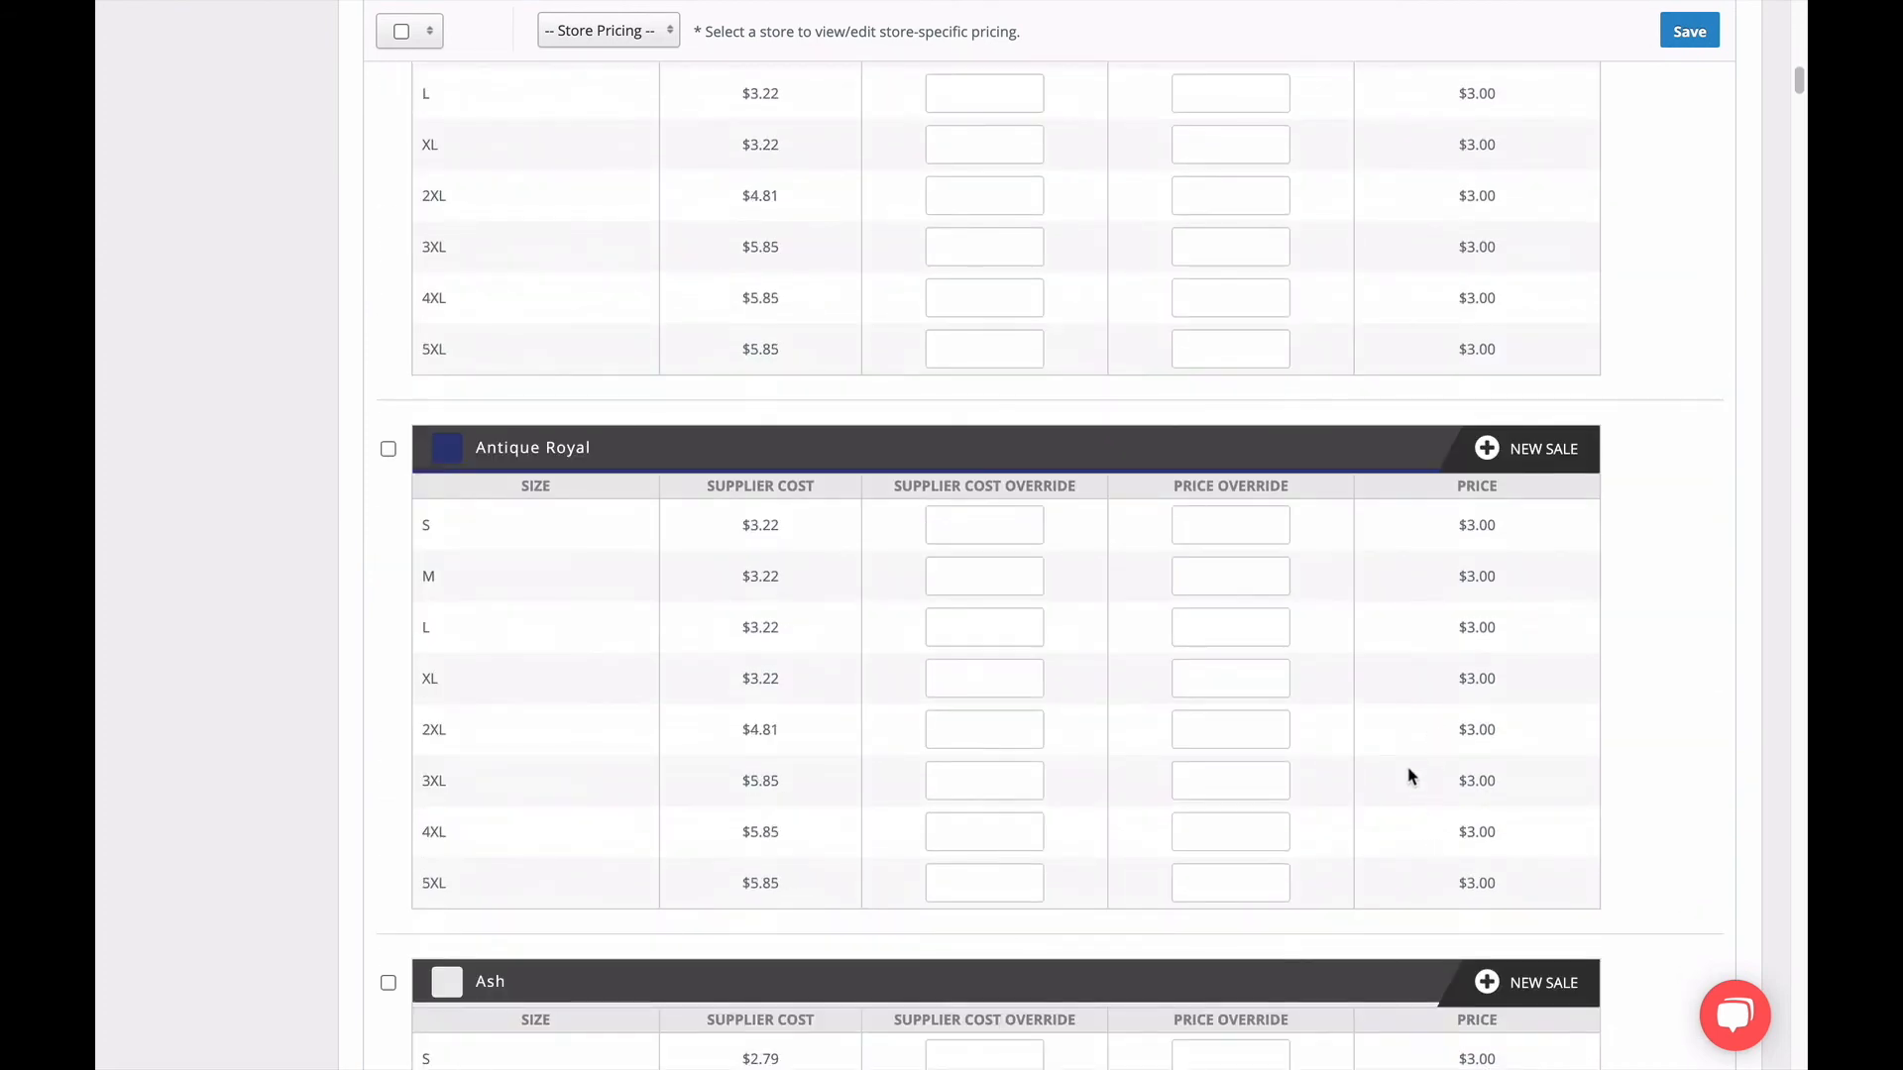
{"action": "scroll", "coordinate": [1408, 770], "scroll_direction": "up", "scroll_amount": 5}
{"action": "scroll", "coordinate": [1408, 770], "scroll_direction": "up", "scroll_amount": 10}
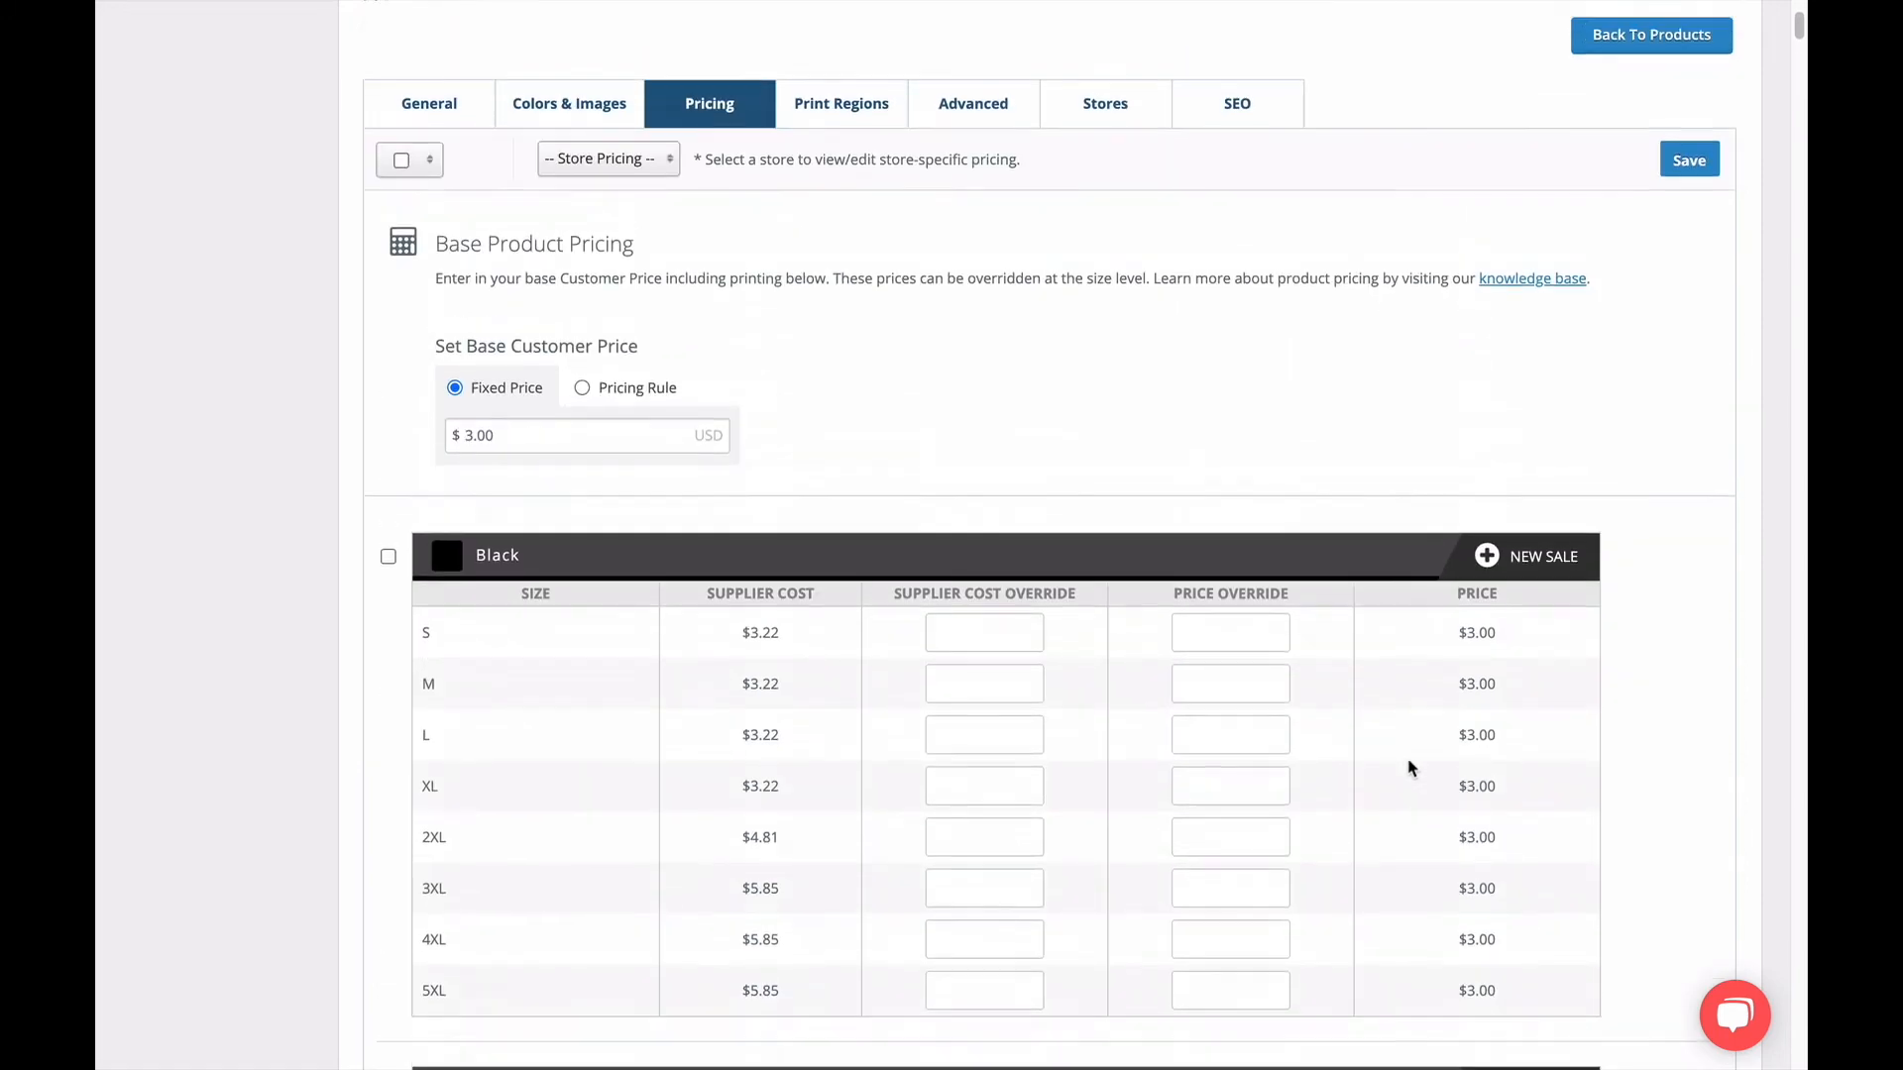
Override the Black color's prices with 5.00 for 2XL, 6.00 for 3XL, 7.00 for 4XL and 8.00 for 5XL.
{"action": "scroll", "coordinate": [1411, 768], "scroll_direction": "down", "scroll_amount": 1}
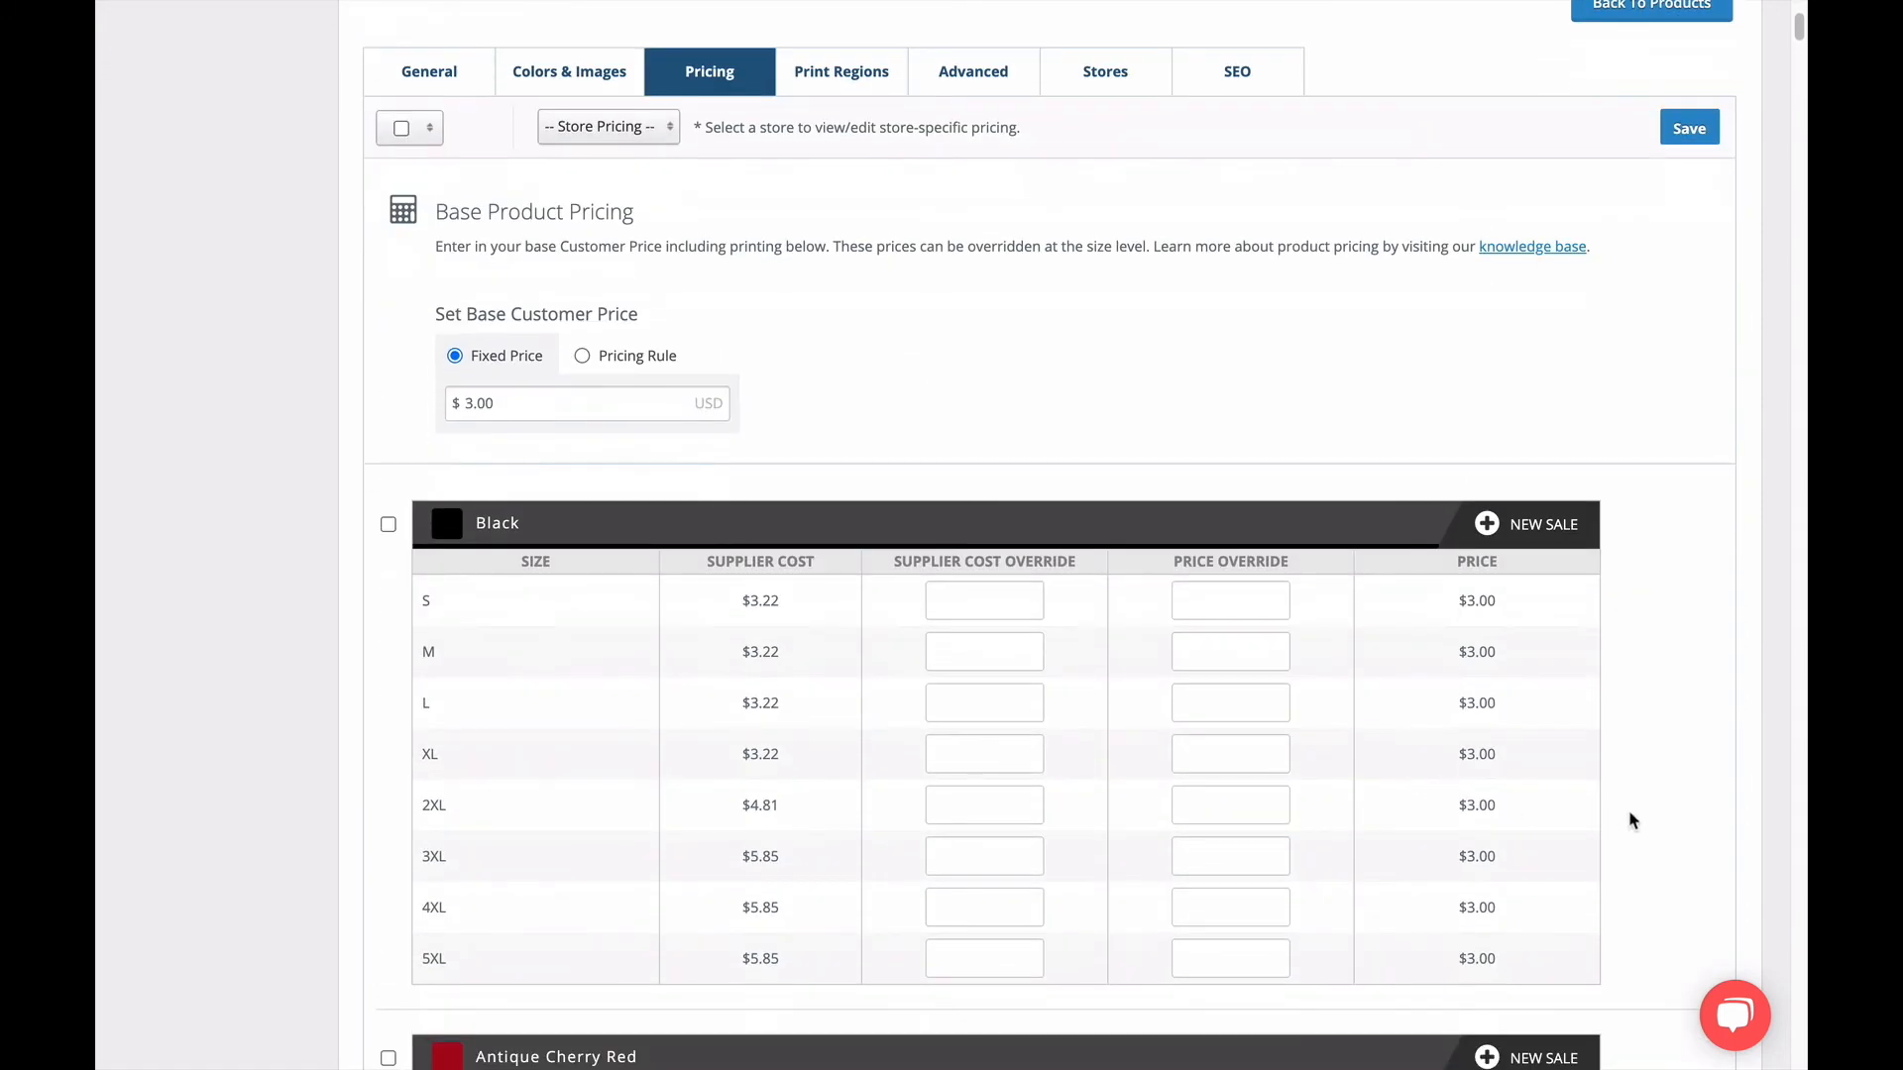
{"action": "left_click", "coordinate": [1254, 805]}
{"action": "type", "text": "5.00"}
{"action": "left_click", "coordinate": [1244, 844]}
{"action": "type", "text": "6.00"}
{"action": "left_click", "coordinate": [1222, 910]}
{"action": "type", "text": "7.00"}
{"action": "left_click", "coordinate": [1227, 952]}
{"action": "type", "text": "8.00"}
{"action": "left_click", "coordinate": [1306, 957]}
Check the other colors' size prices and select all of the product's colors for bulk pricing.
{"action": "scroll", "coordinate": [1447, 940], "scroll_direction": "down", "scroll_amount": 1}
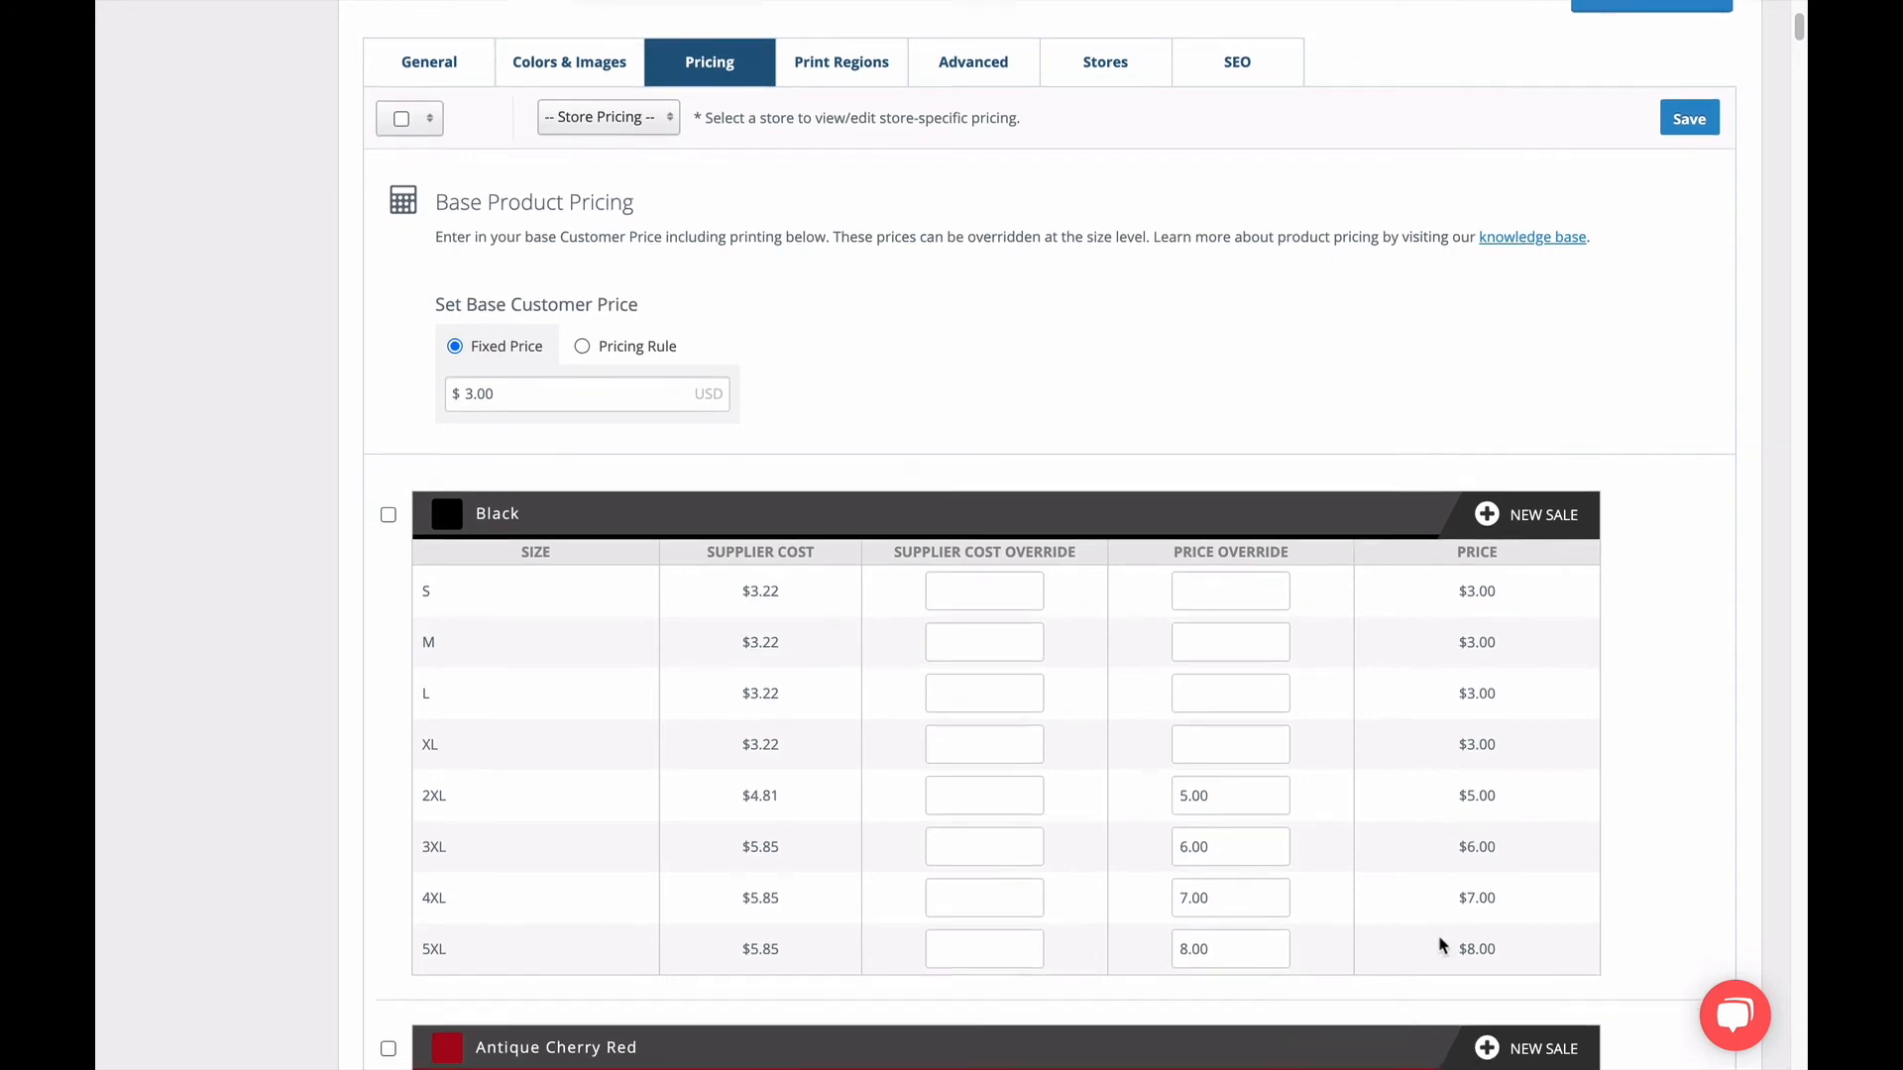
{"action": "scroll", "coordinate": [1439, 948], "scroll_direction": "down", "scroll_amount": 2}
{"action": "scroll", "coordinate": [1439, 949], "scroll_direction": "down", "scroll_amount": 10}
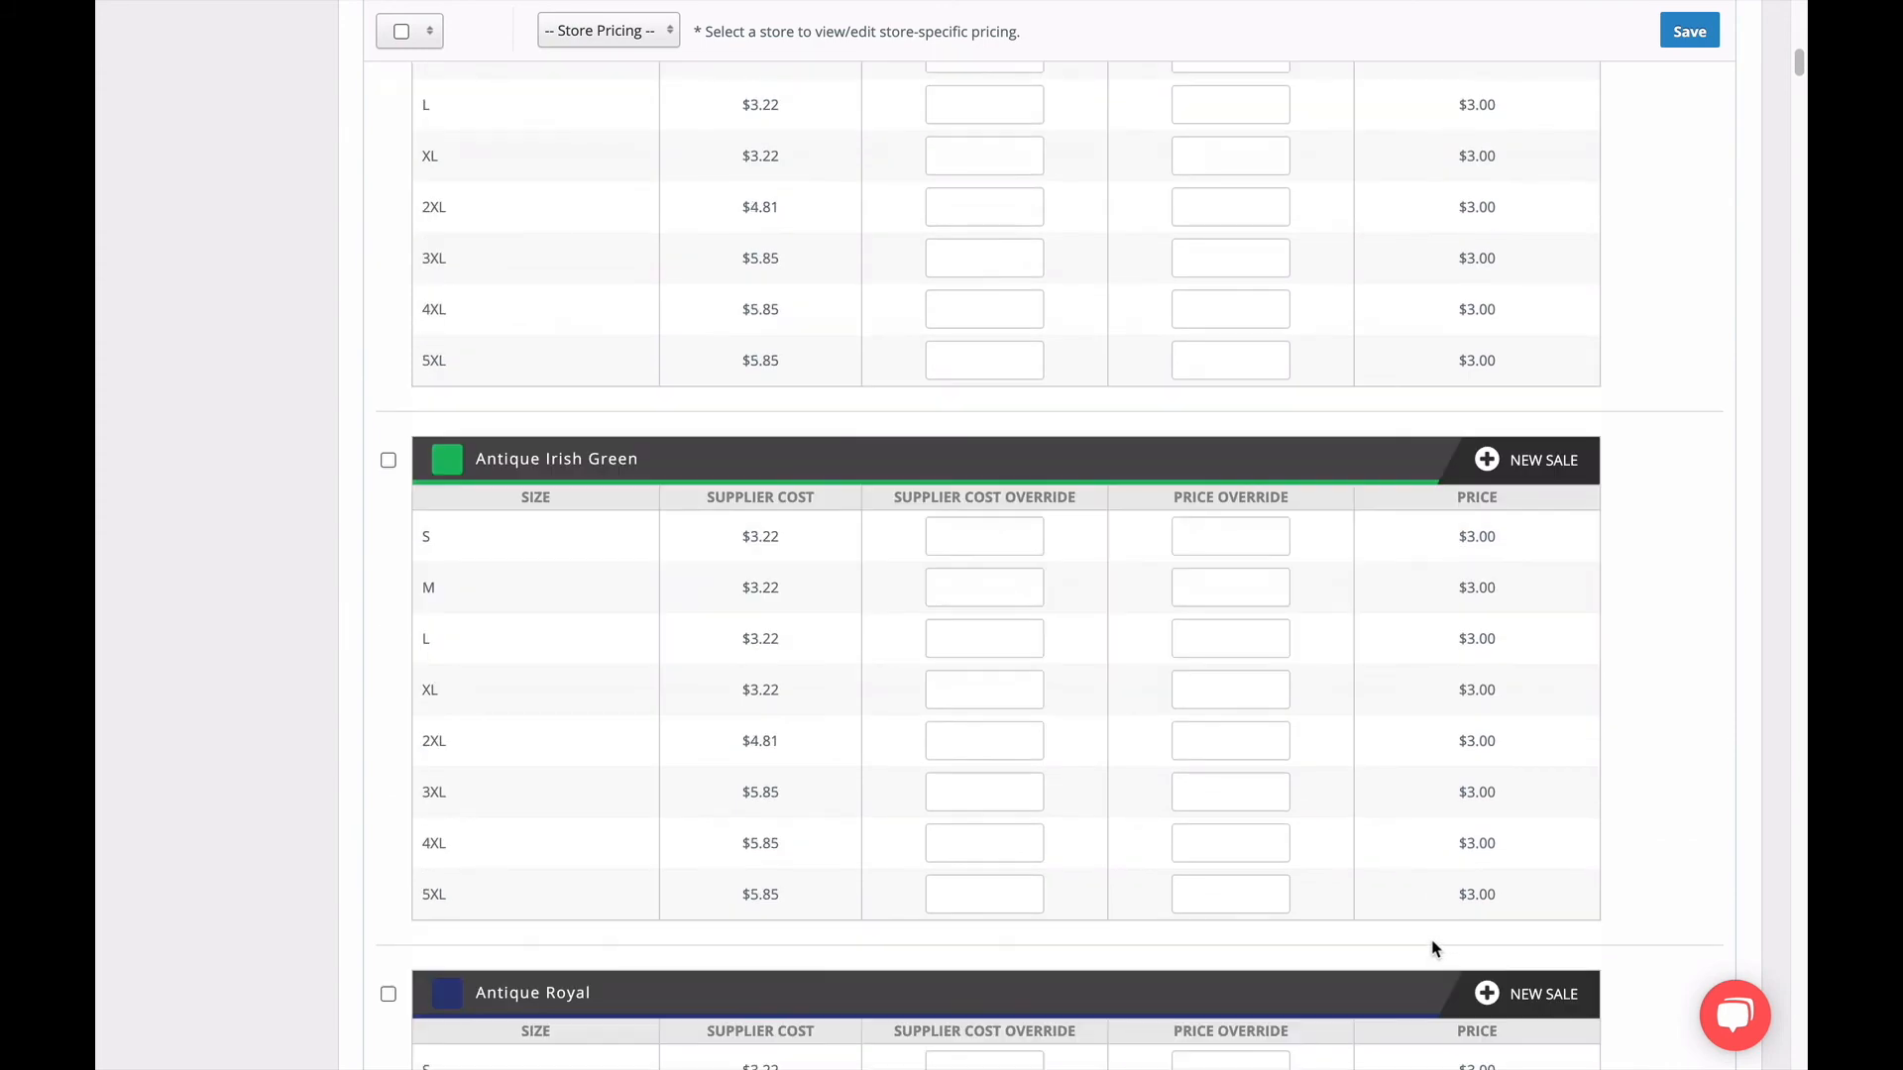
{"action": "scroll", "coordinate": [1432, 946], "scroll_direction": "up", "scroll_amount": 10}
{"action": "scroll", "coordinate": [1423, 930], "scroll_direction": "up", "scroll_amount": 5}
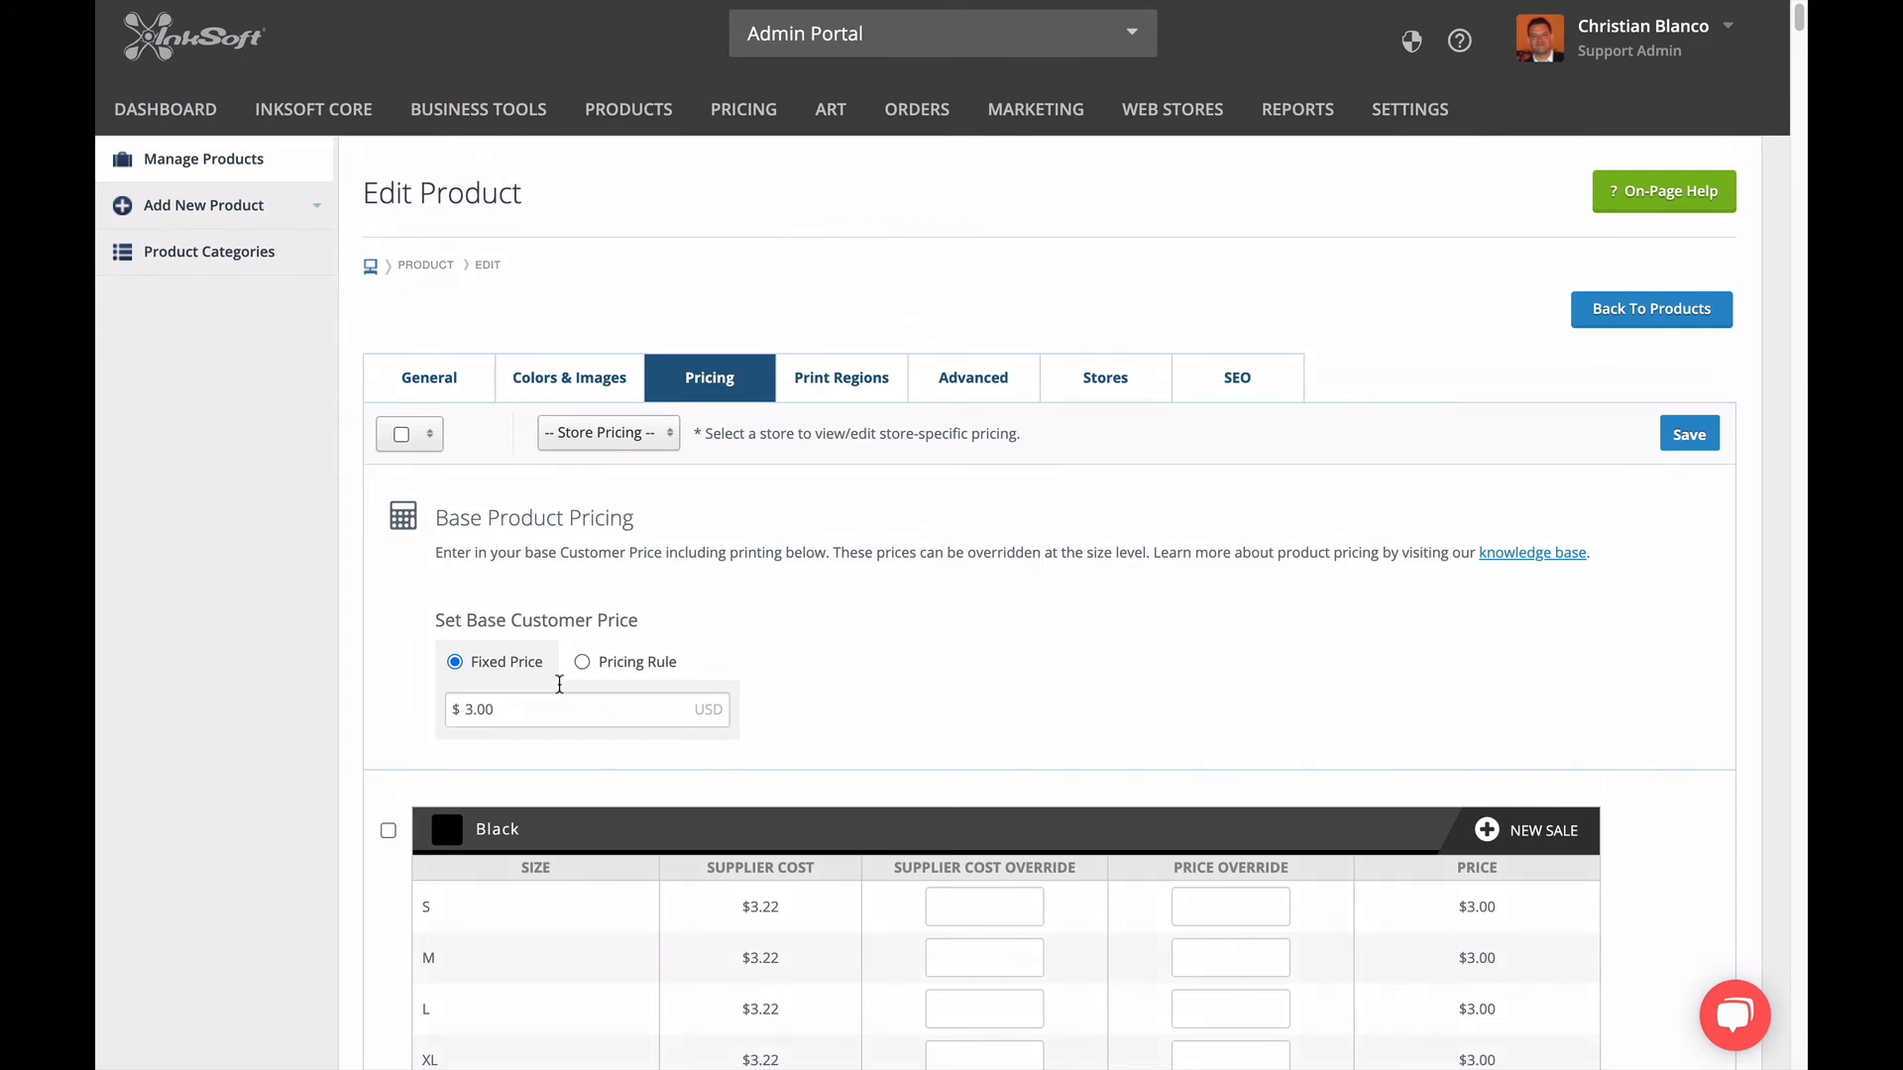
{"action": "left_click", "coordinate": [408, 439]}
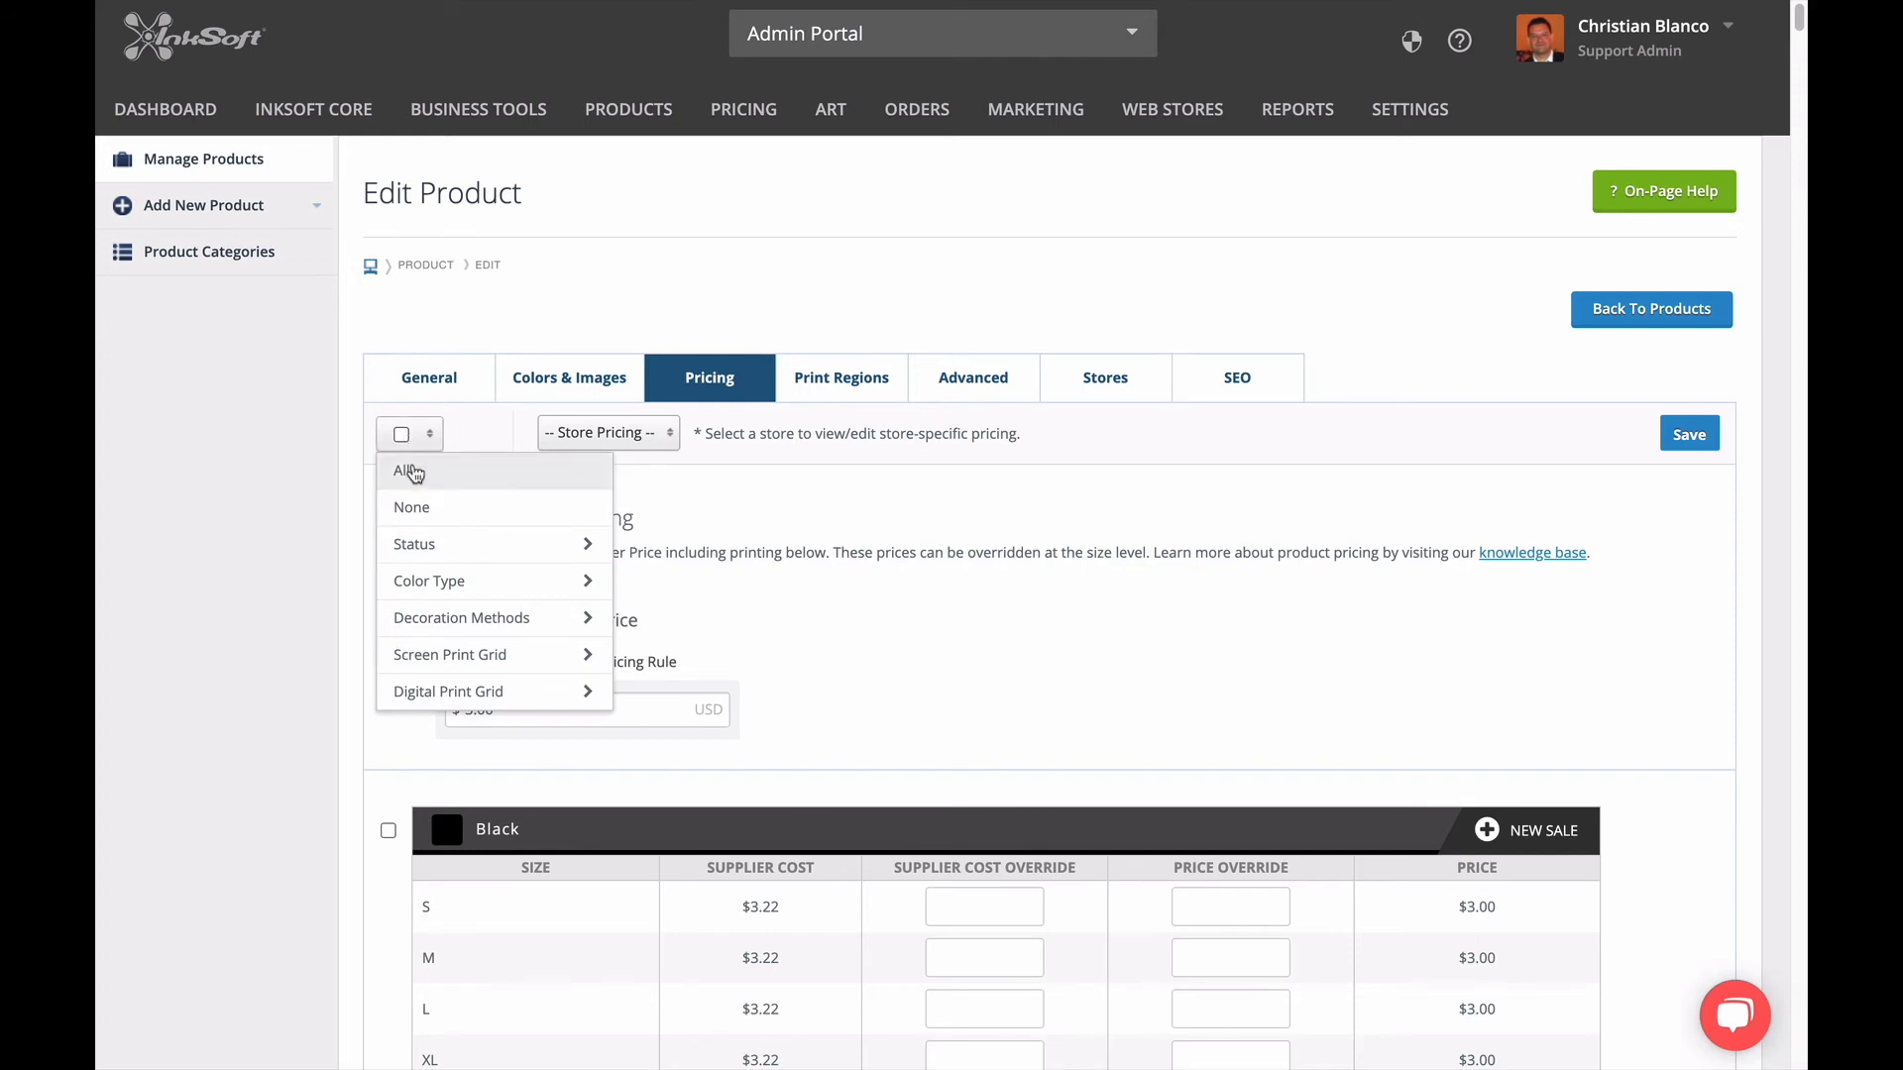
{"action": "mouse_move", "coordinate": [431, 635]}
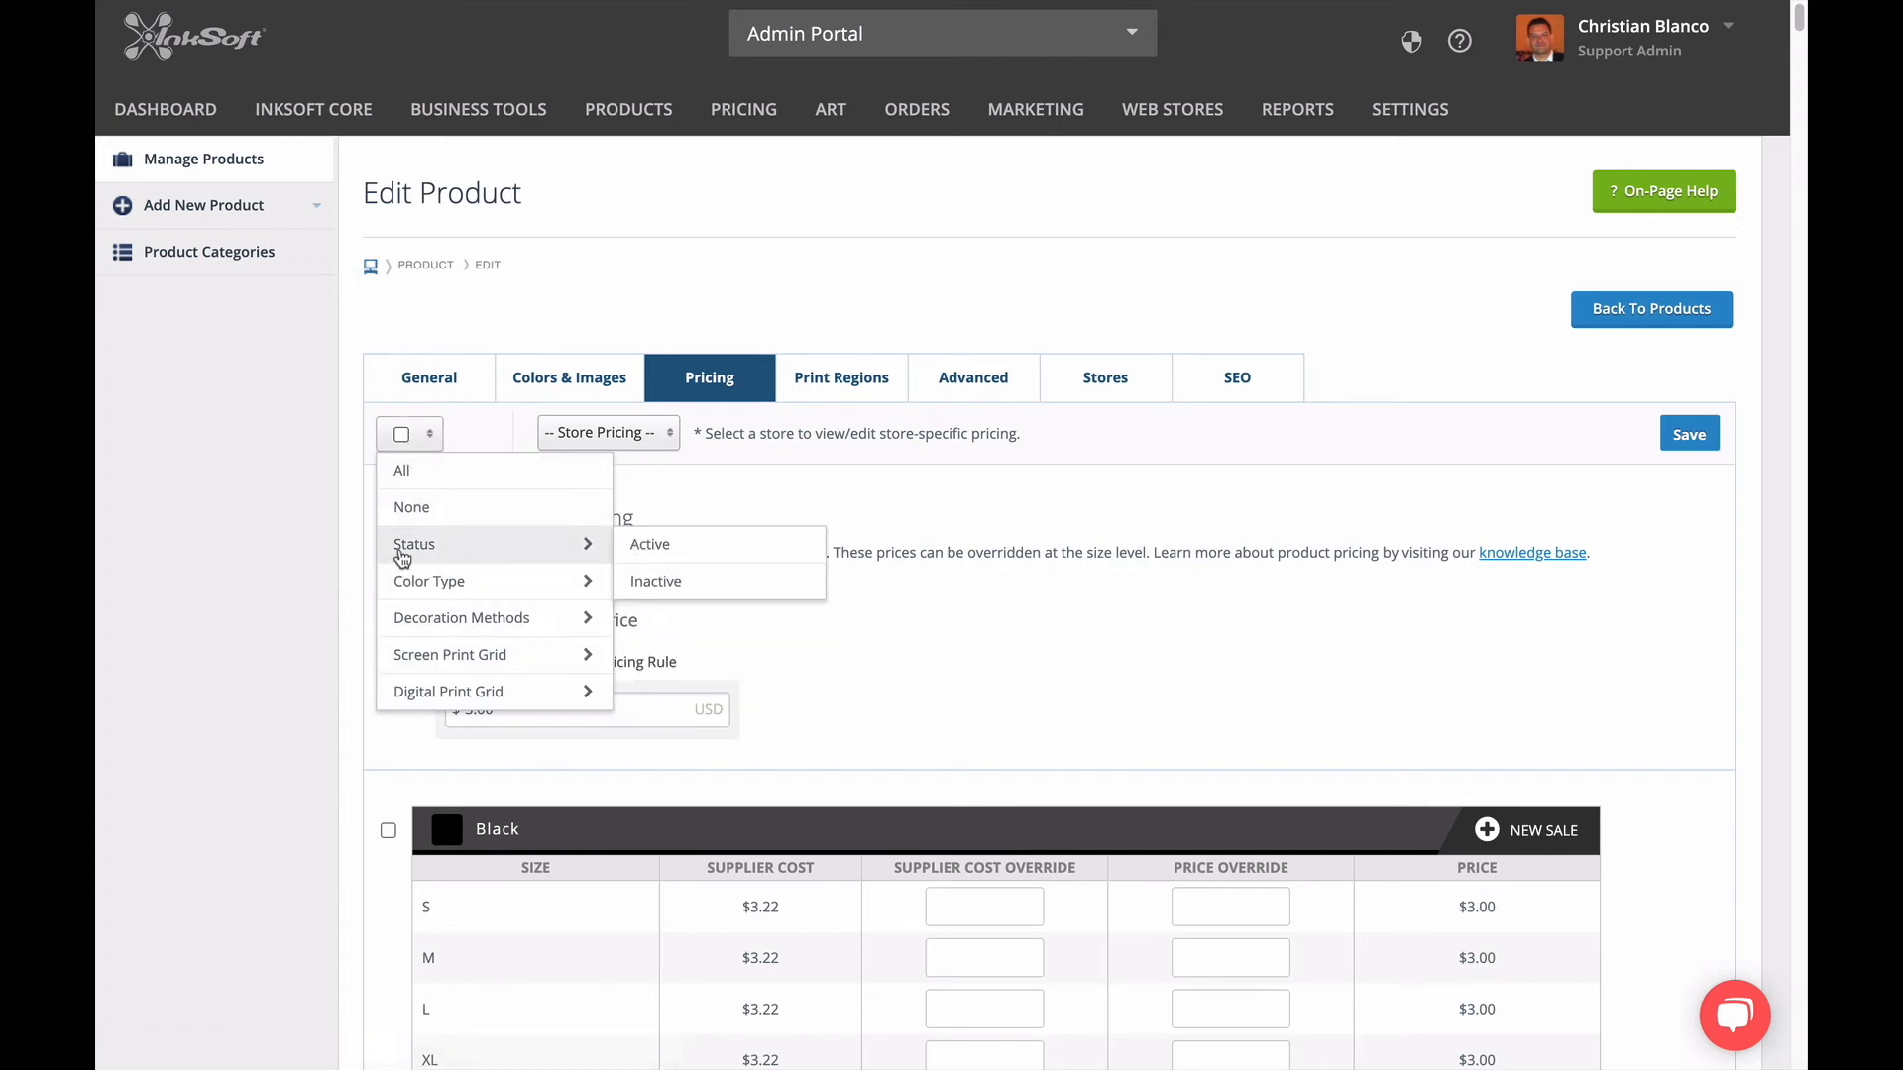
{"action": "left_click", "coordinate": [412, 476]}
{"action": "scroll", "coordinate": [424, 686], "scroll_direction": "down", "scroll_amount": 5}
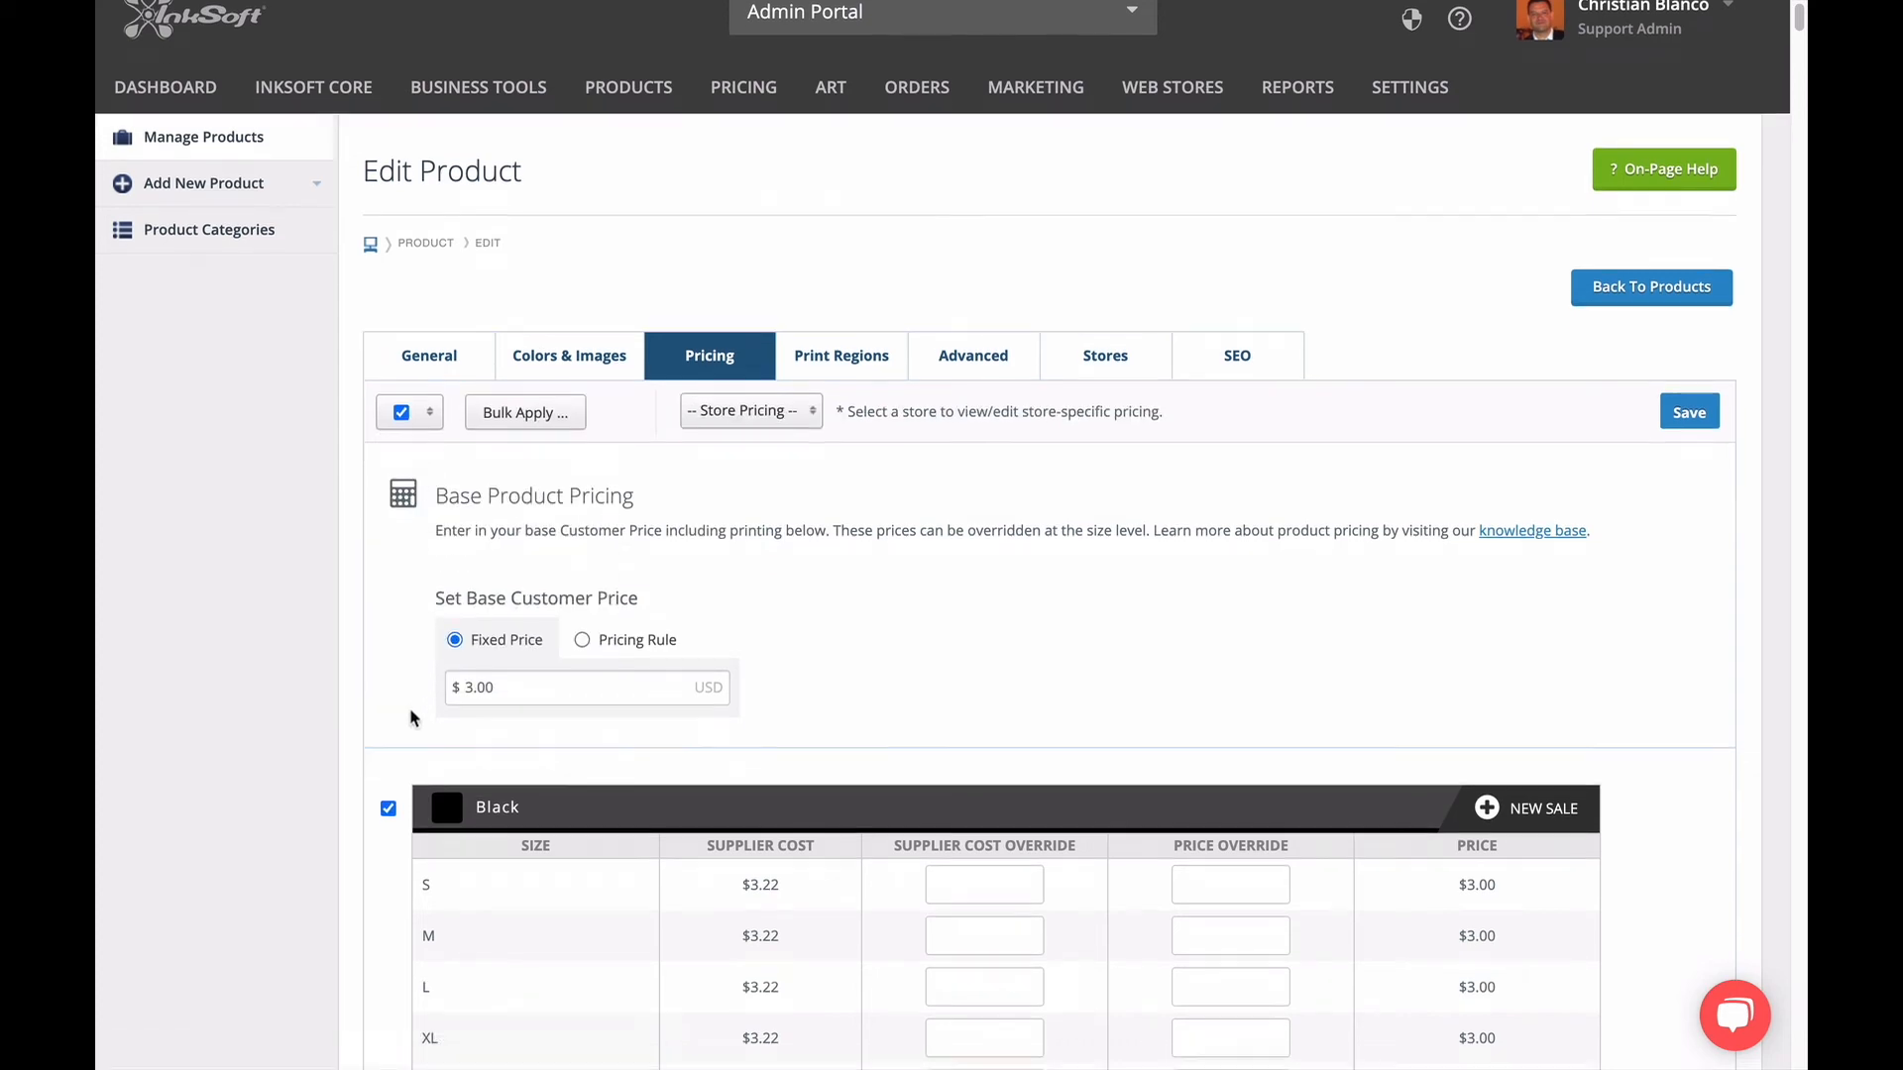
{"action": "scroll", "coordinate": [411, 714], "scroll_direction": "down", "scroll_amount": 3}
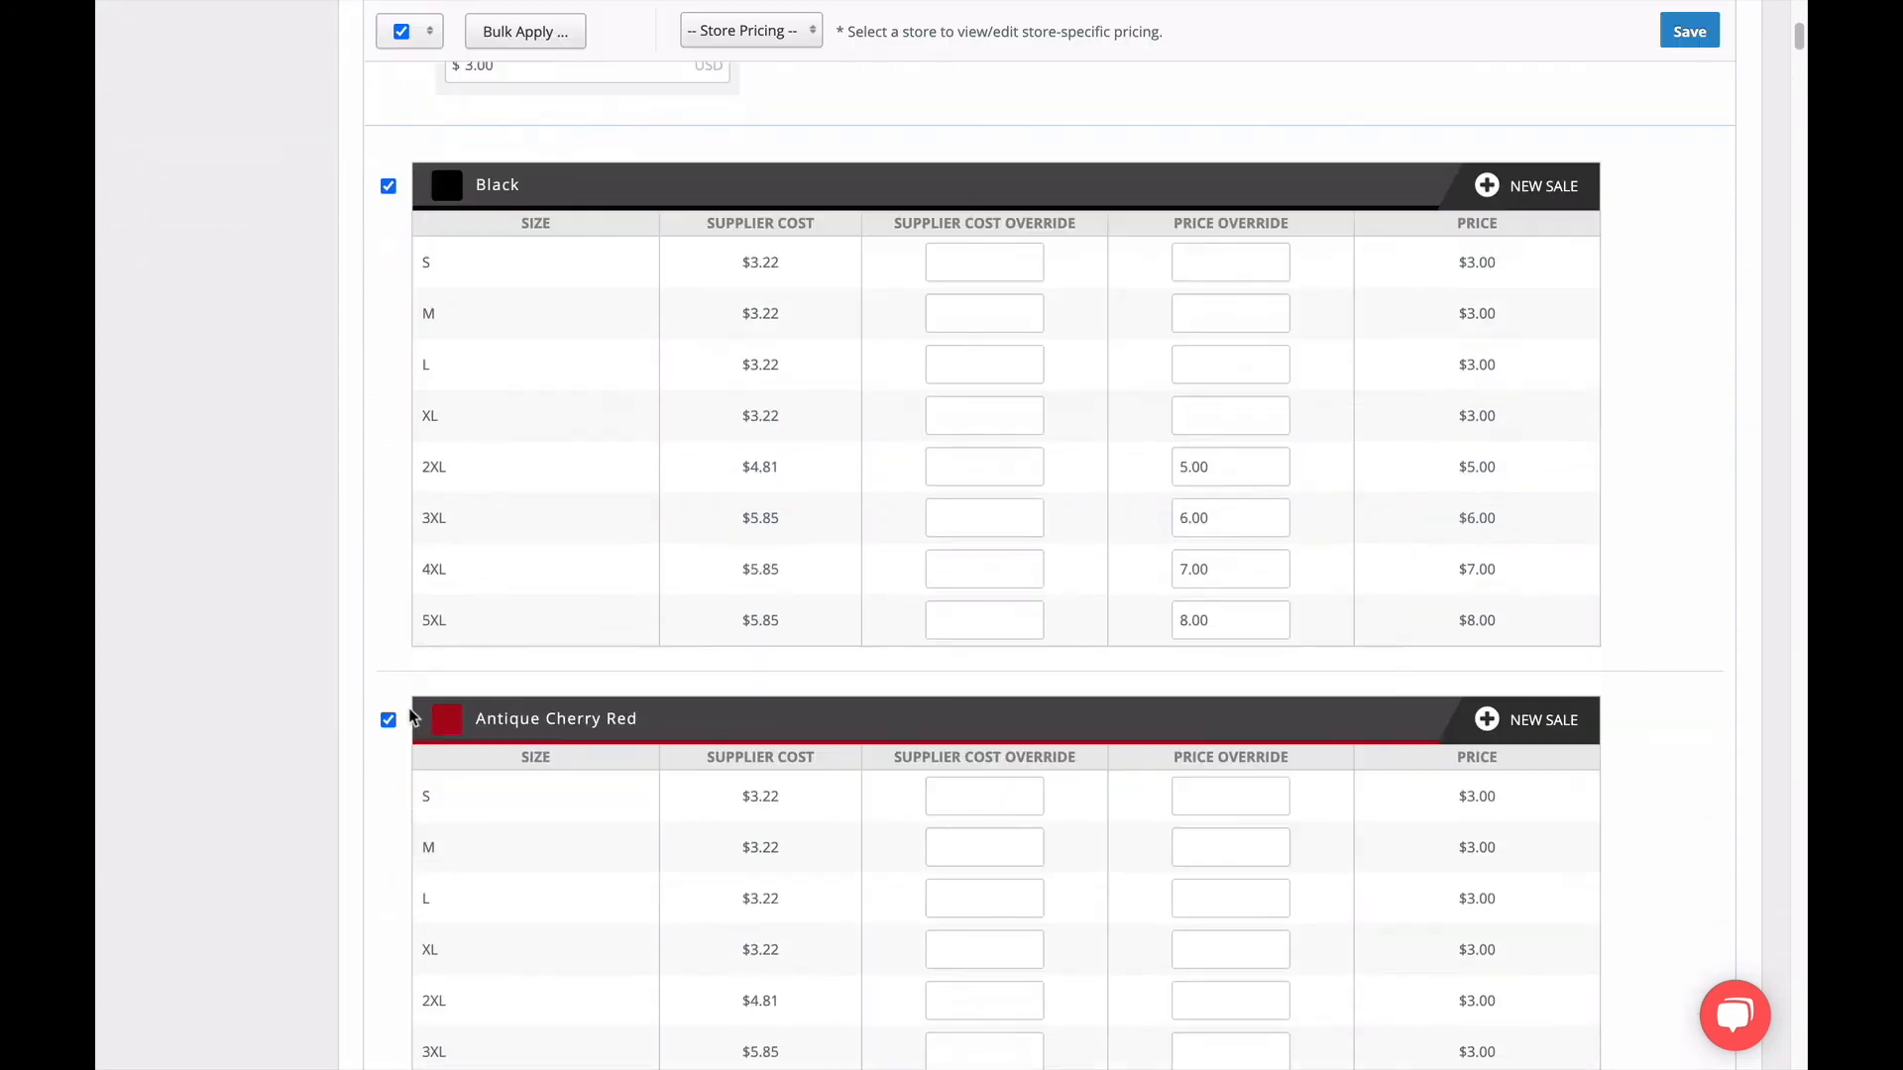
{"action": "scroll", "coordinate": [412, 714], "scroll_direction": "up", "scroll_amount": 8}
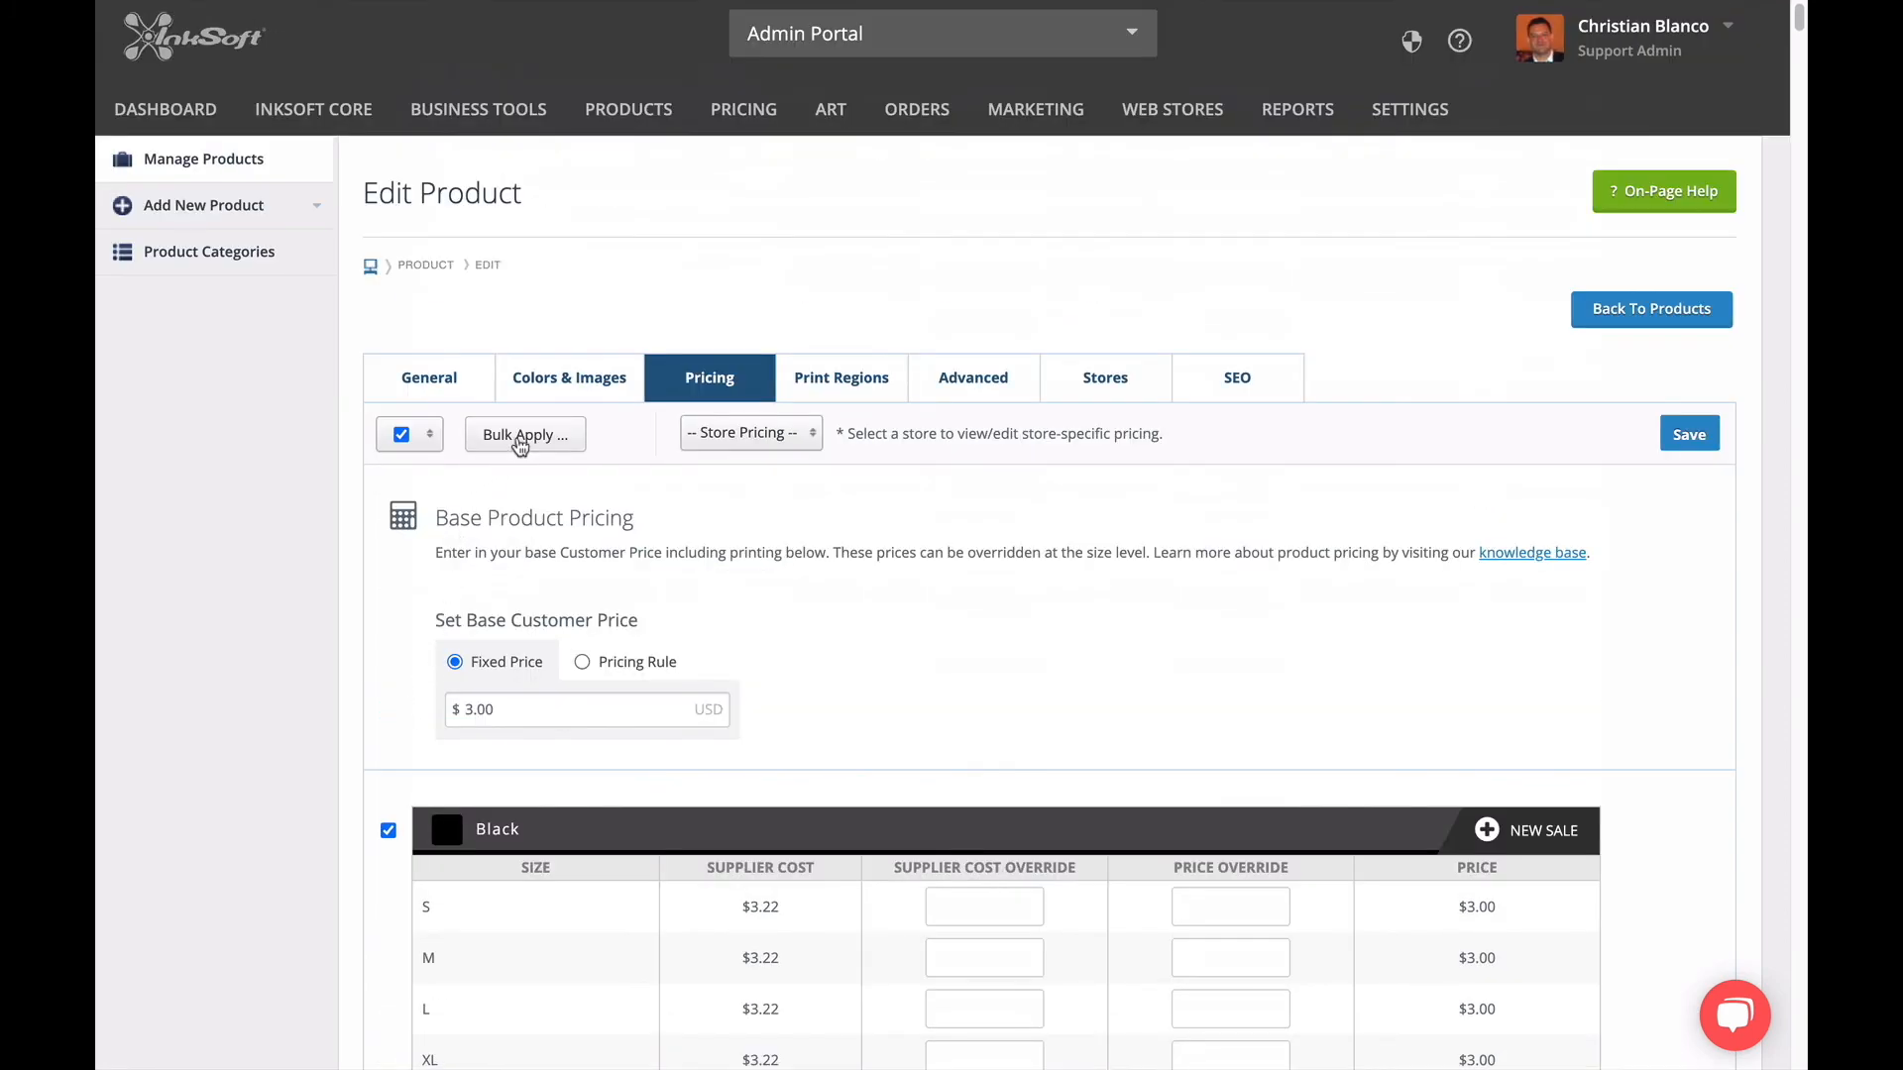
Bulk-apply a customer price of 5.00 to size 2XL for all selected colors and check their price overrides.
{"action": "left_click", "coordinate": [521, 443]}
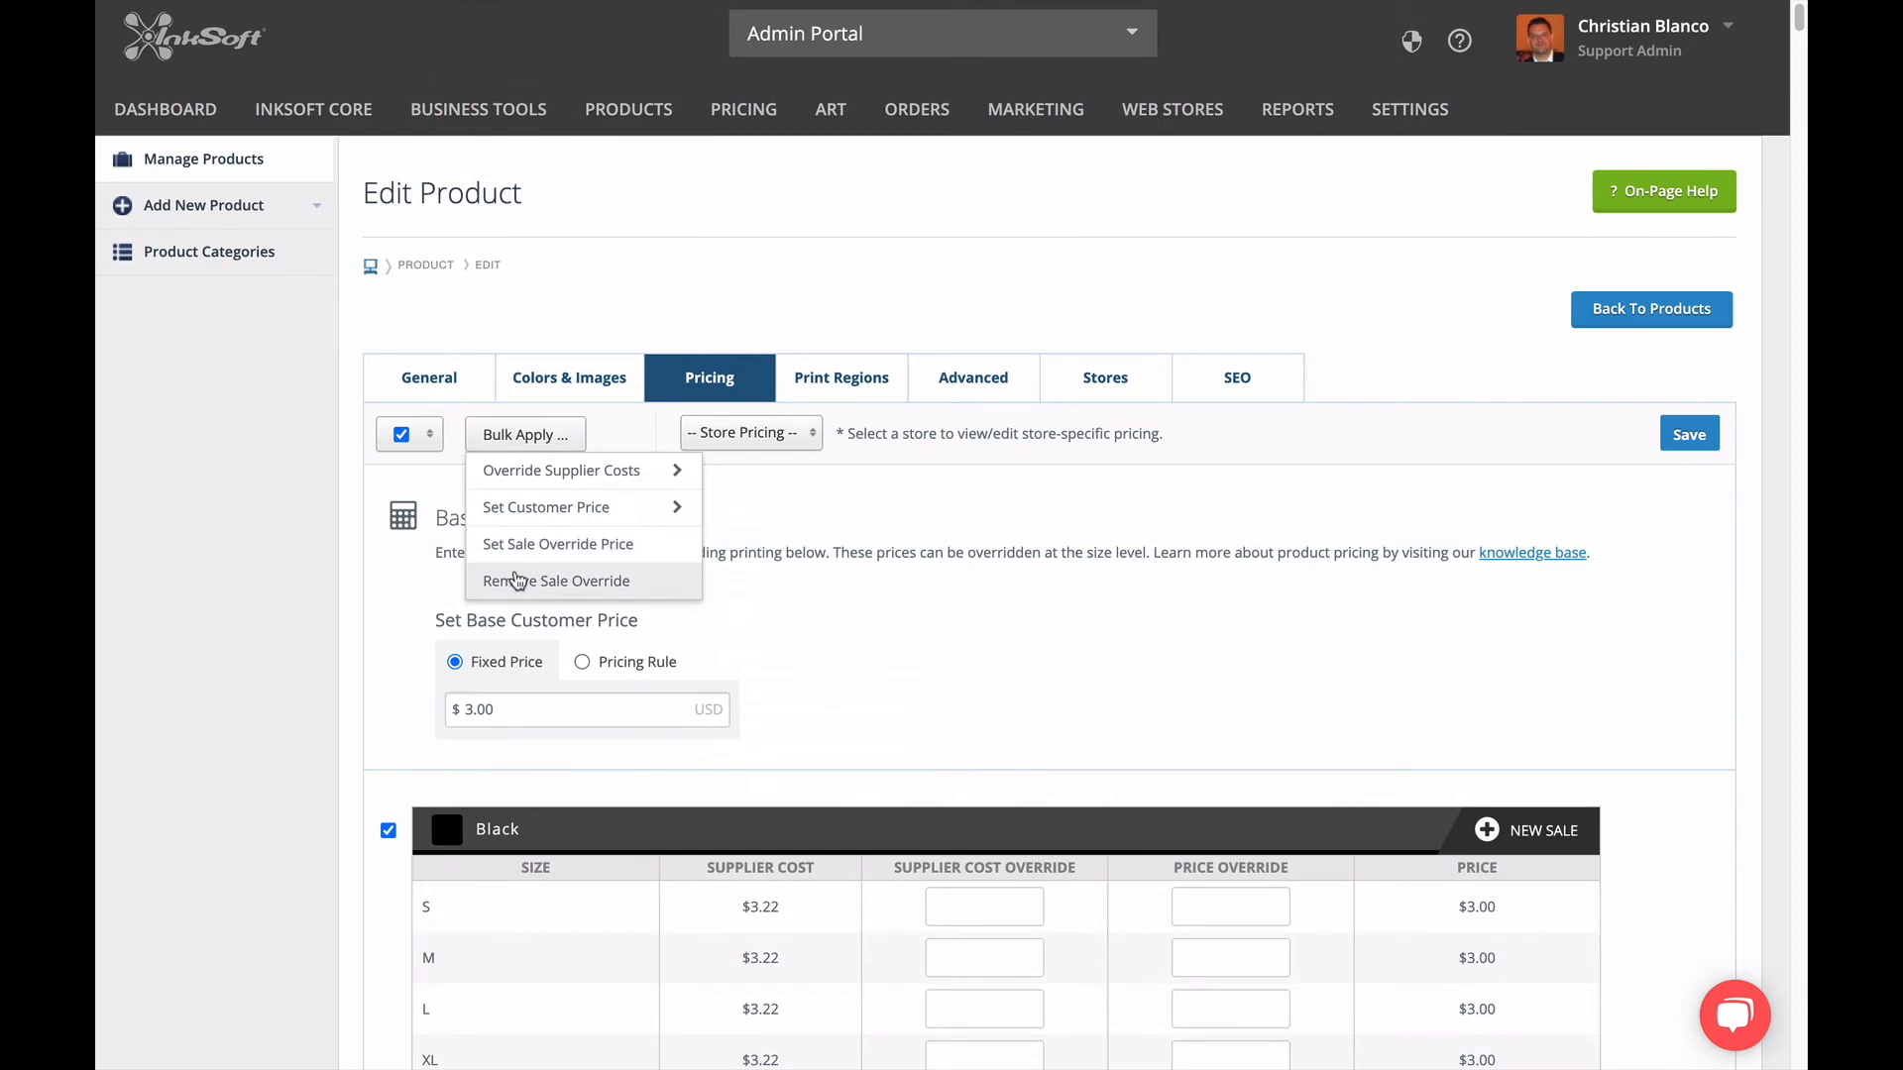
{"action": "mouse_move", "coordinate": [509, 484]}
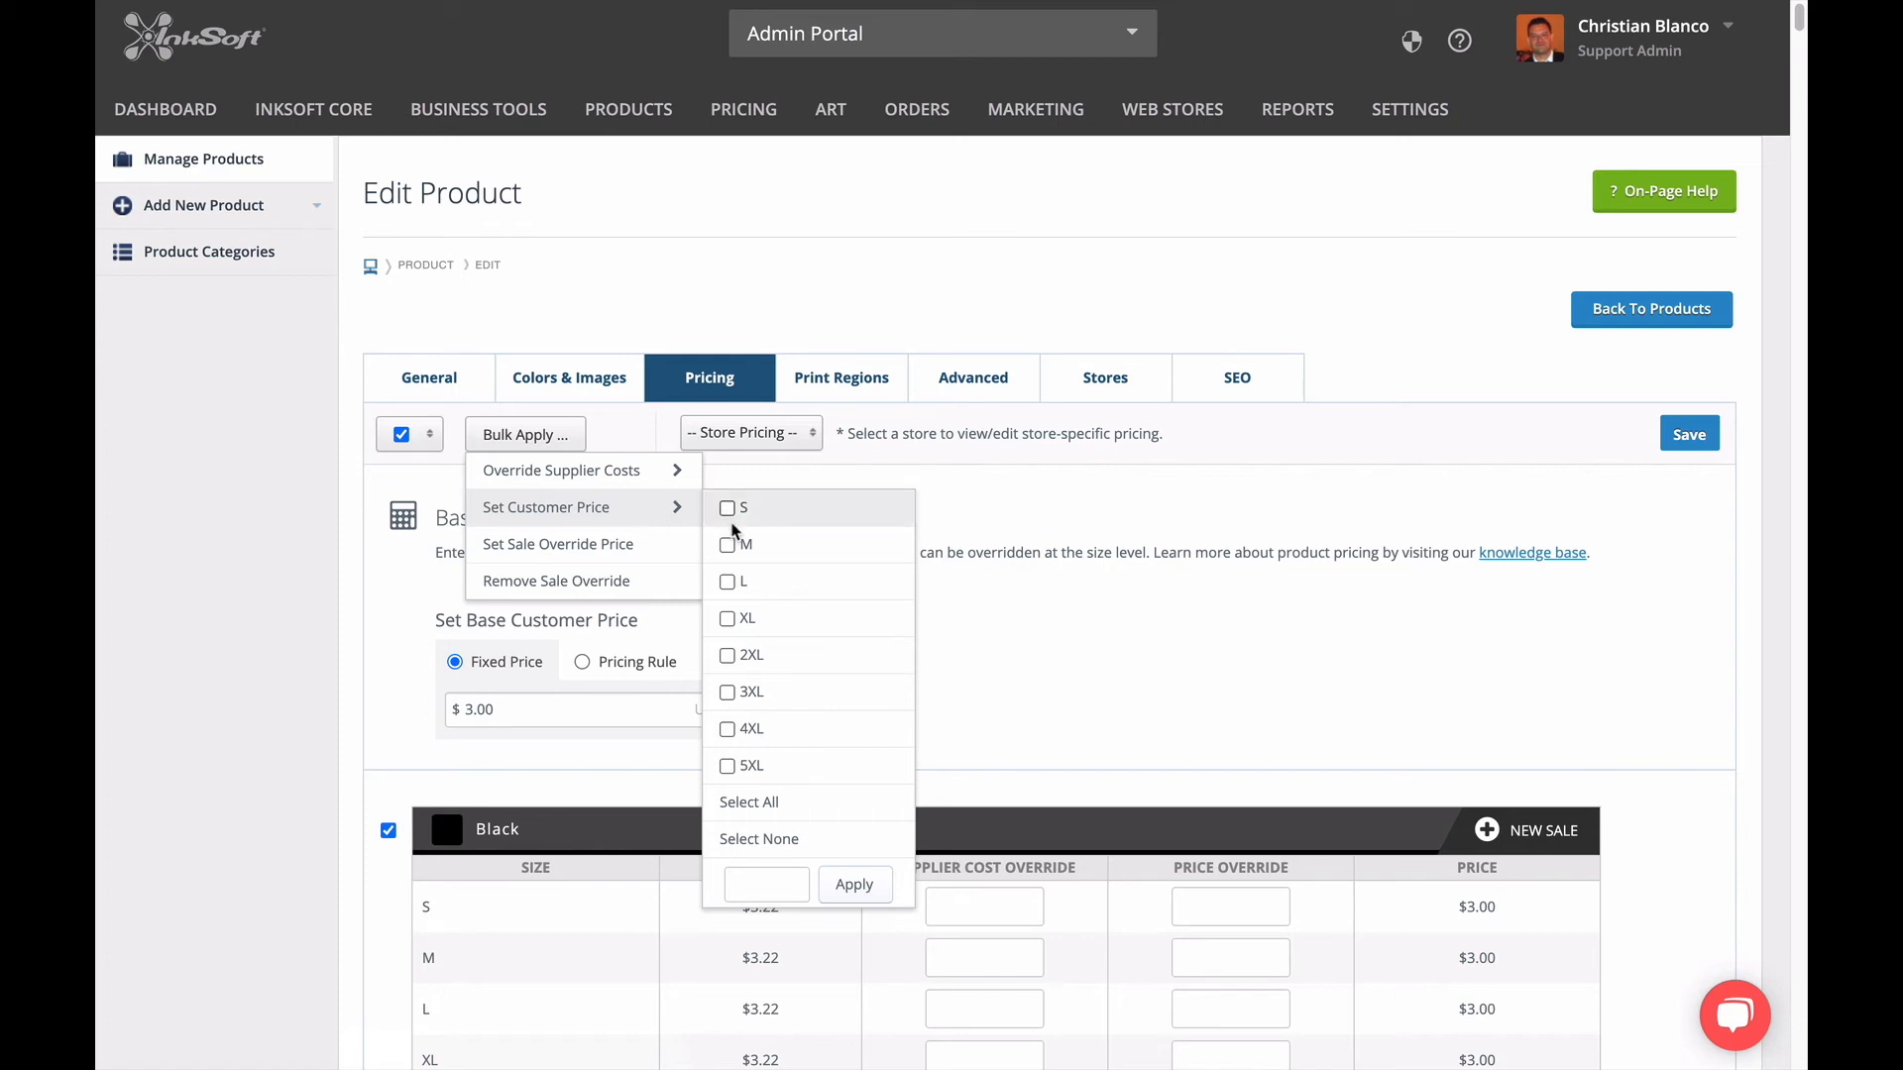
{"action": "left_click", "coordinate": [731, 658]}
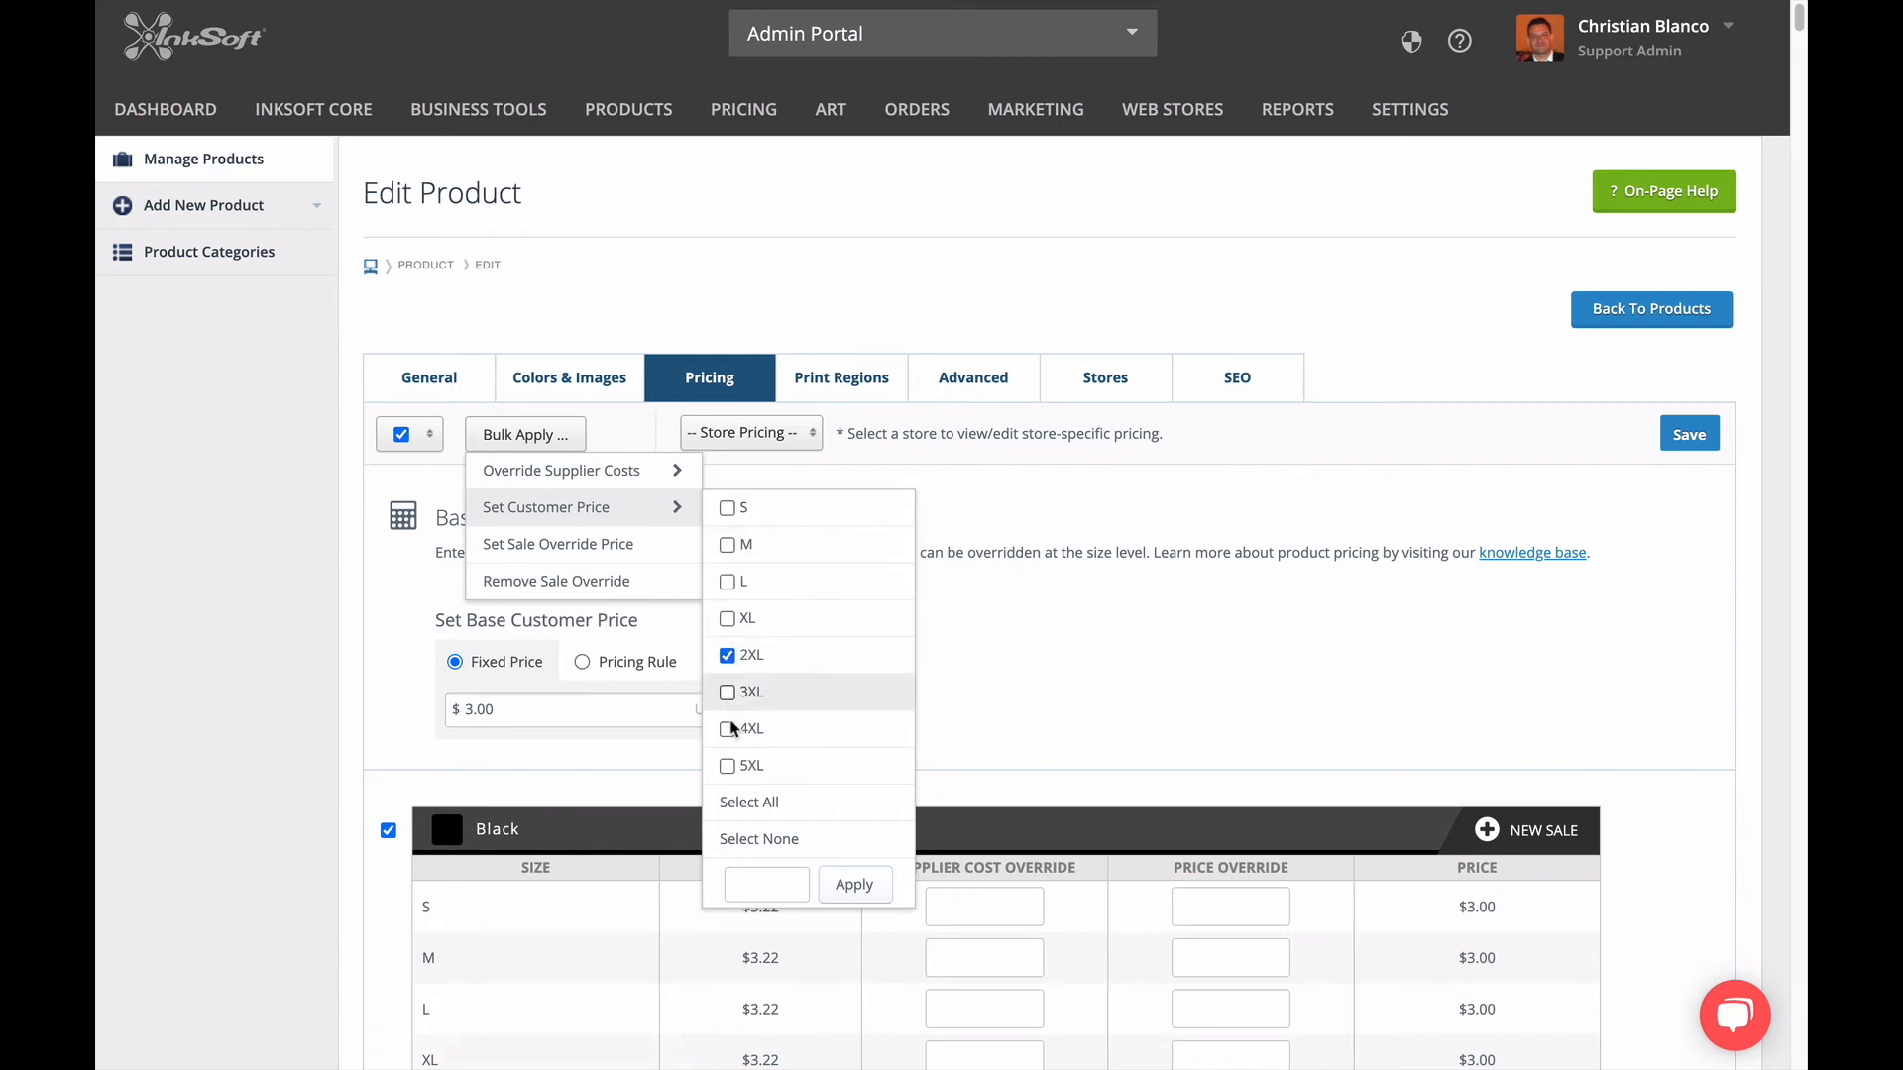
{"action": "left_click", "coordinate": [757, 887]}
{"action": "type", "text": "5.00"}
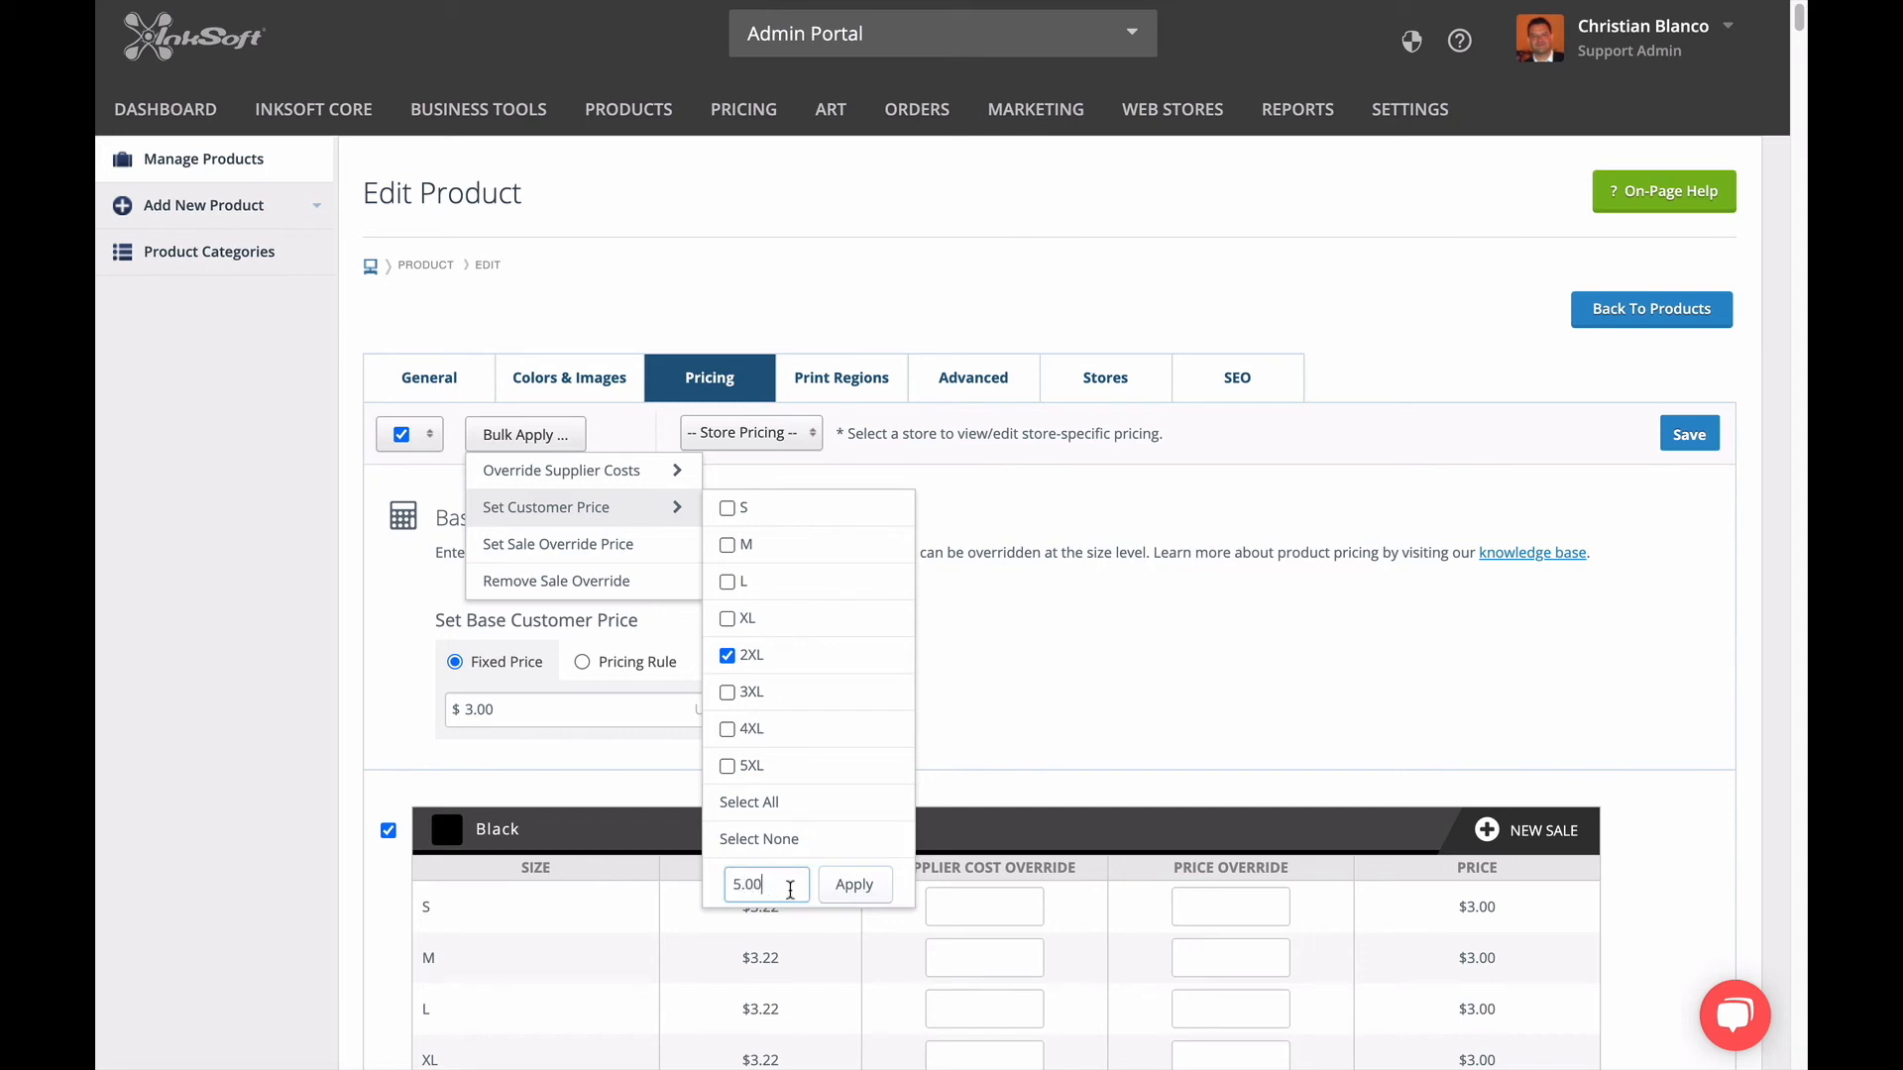
{"action": "left_click", "coordinate": [832, 893]}
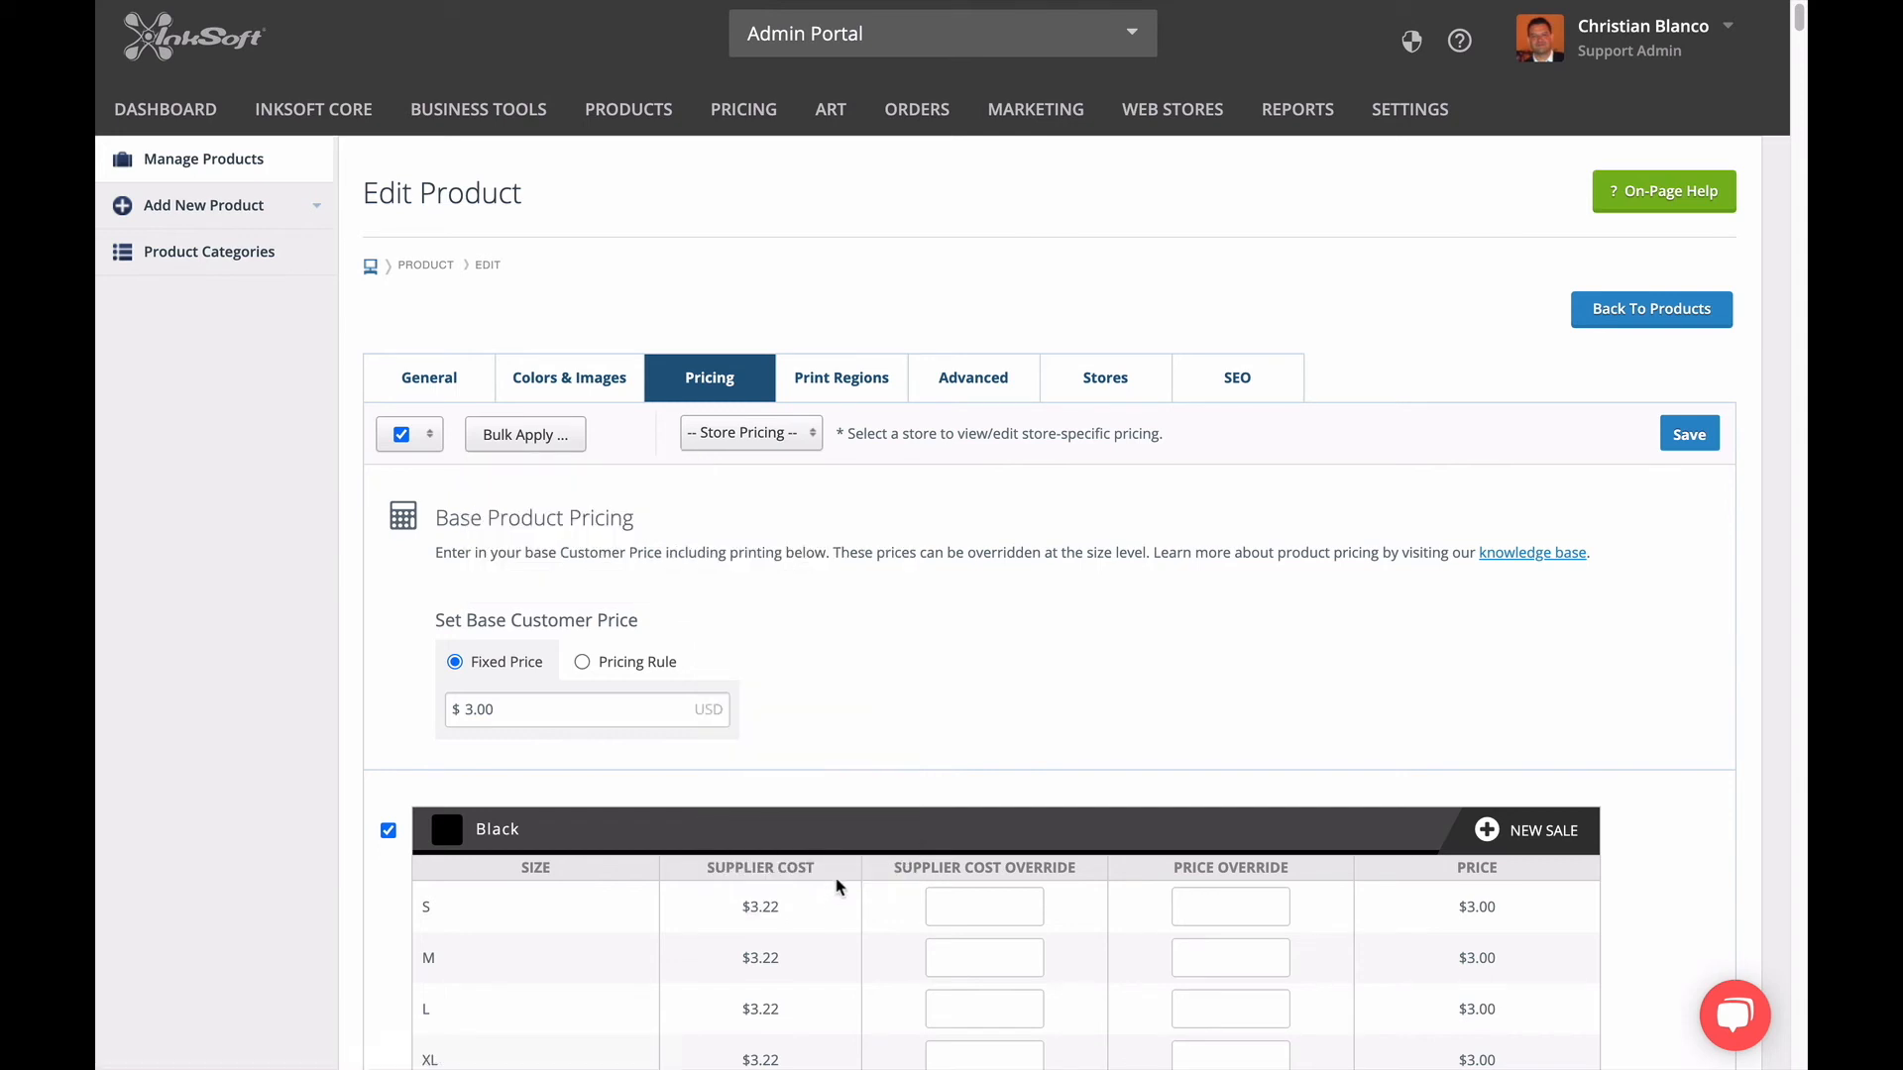
{"action": "scroll", "coordinate": [1358, 914], "scroll_direction": "down", "scroll_amount": 7}
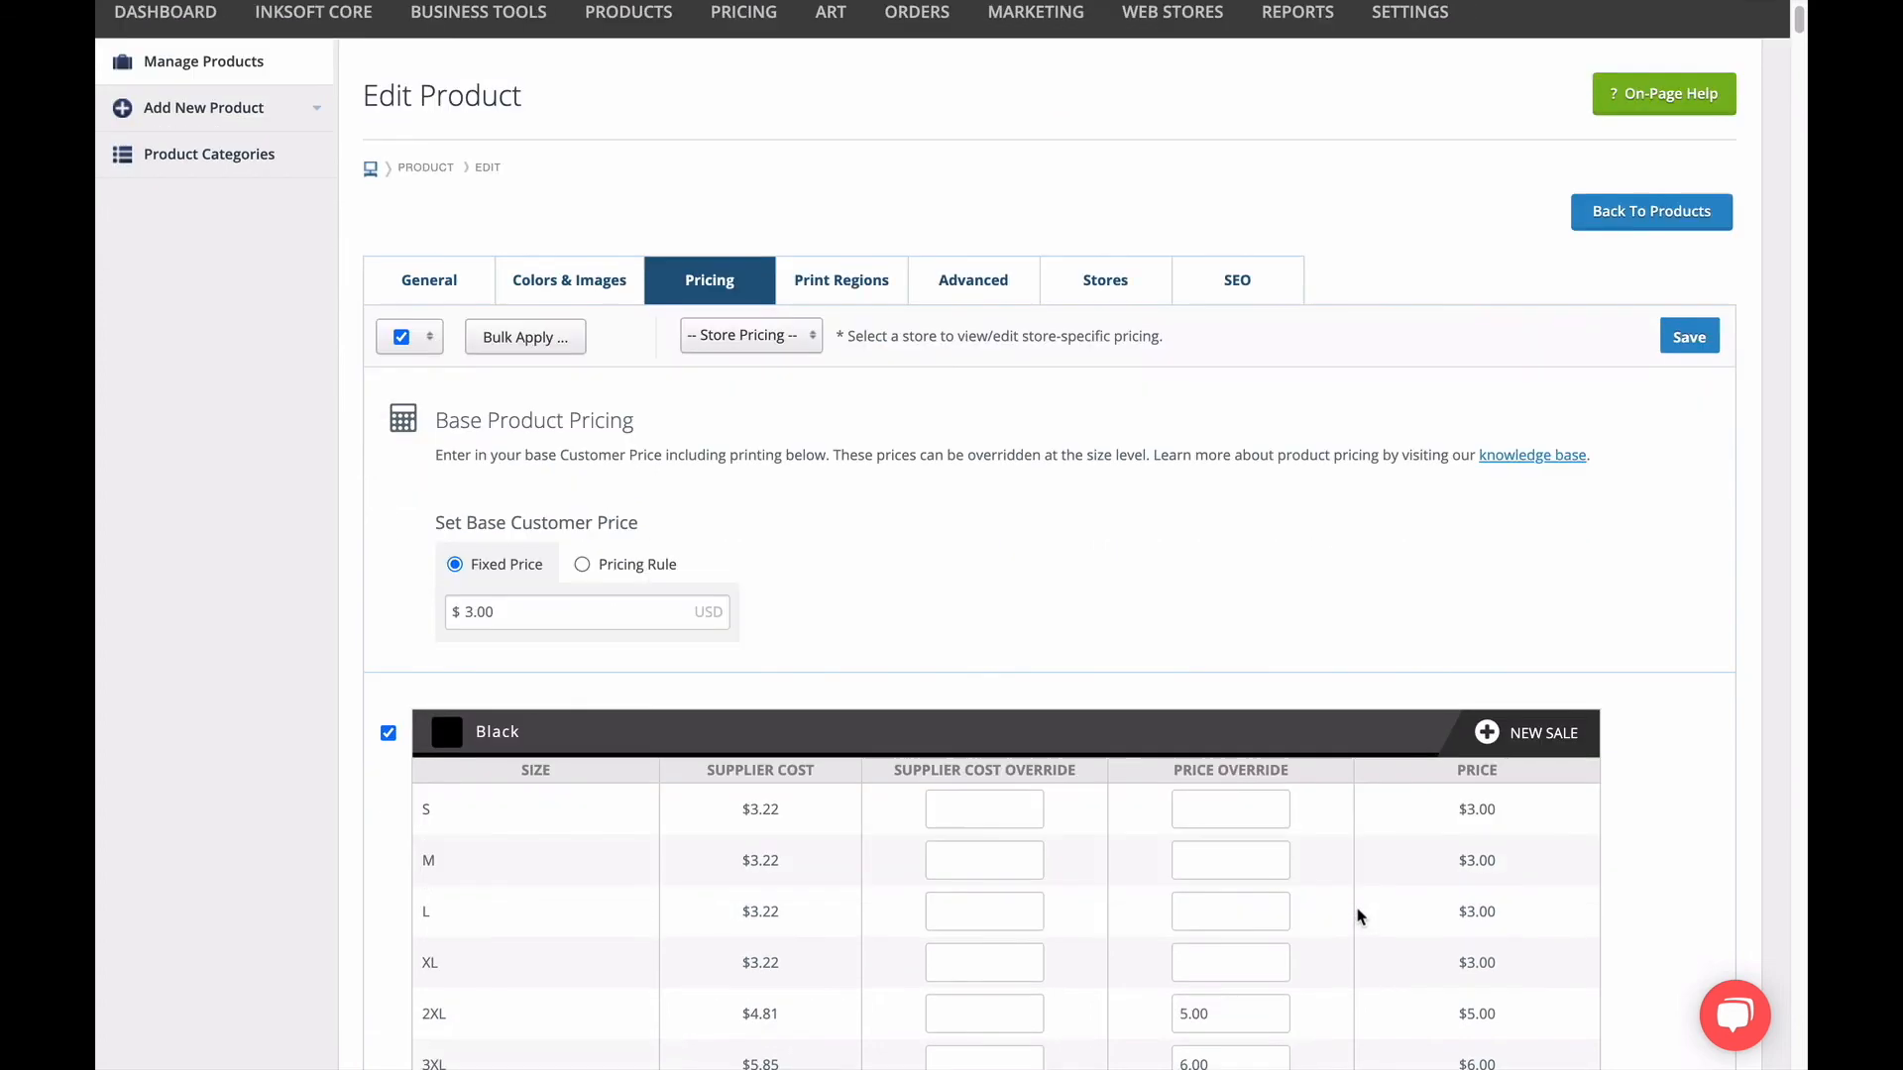
{"action": "scroll", "coordinate": [1358, 916], "scroll_direction": "down", "scroll_amount": 2}
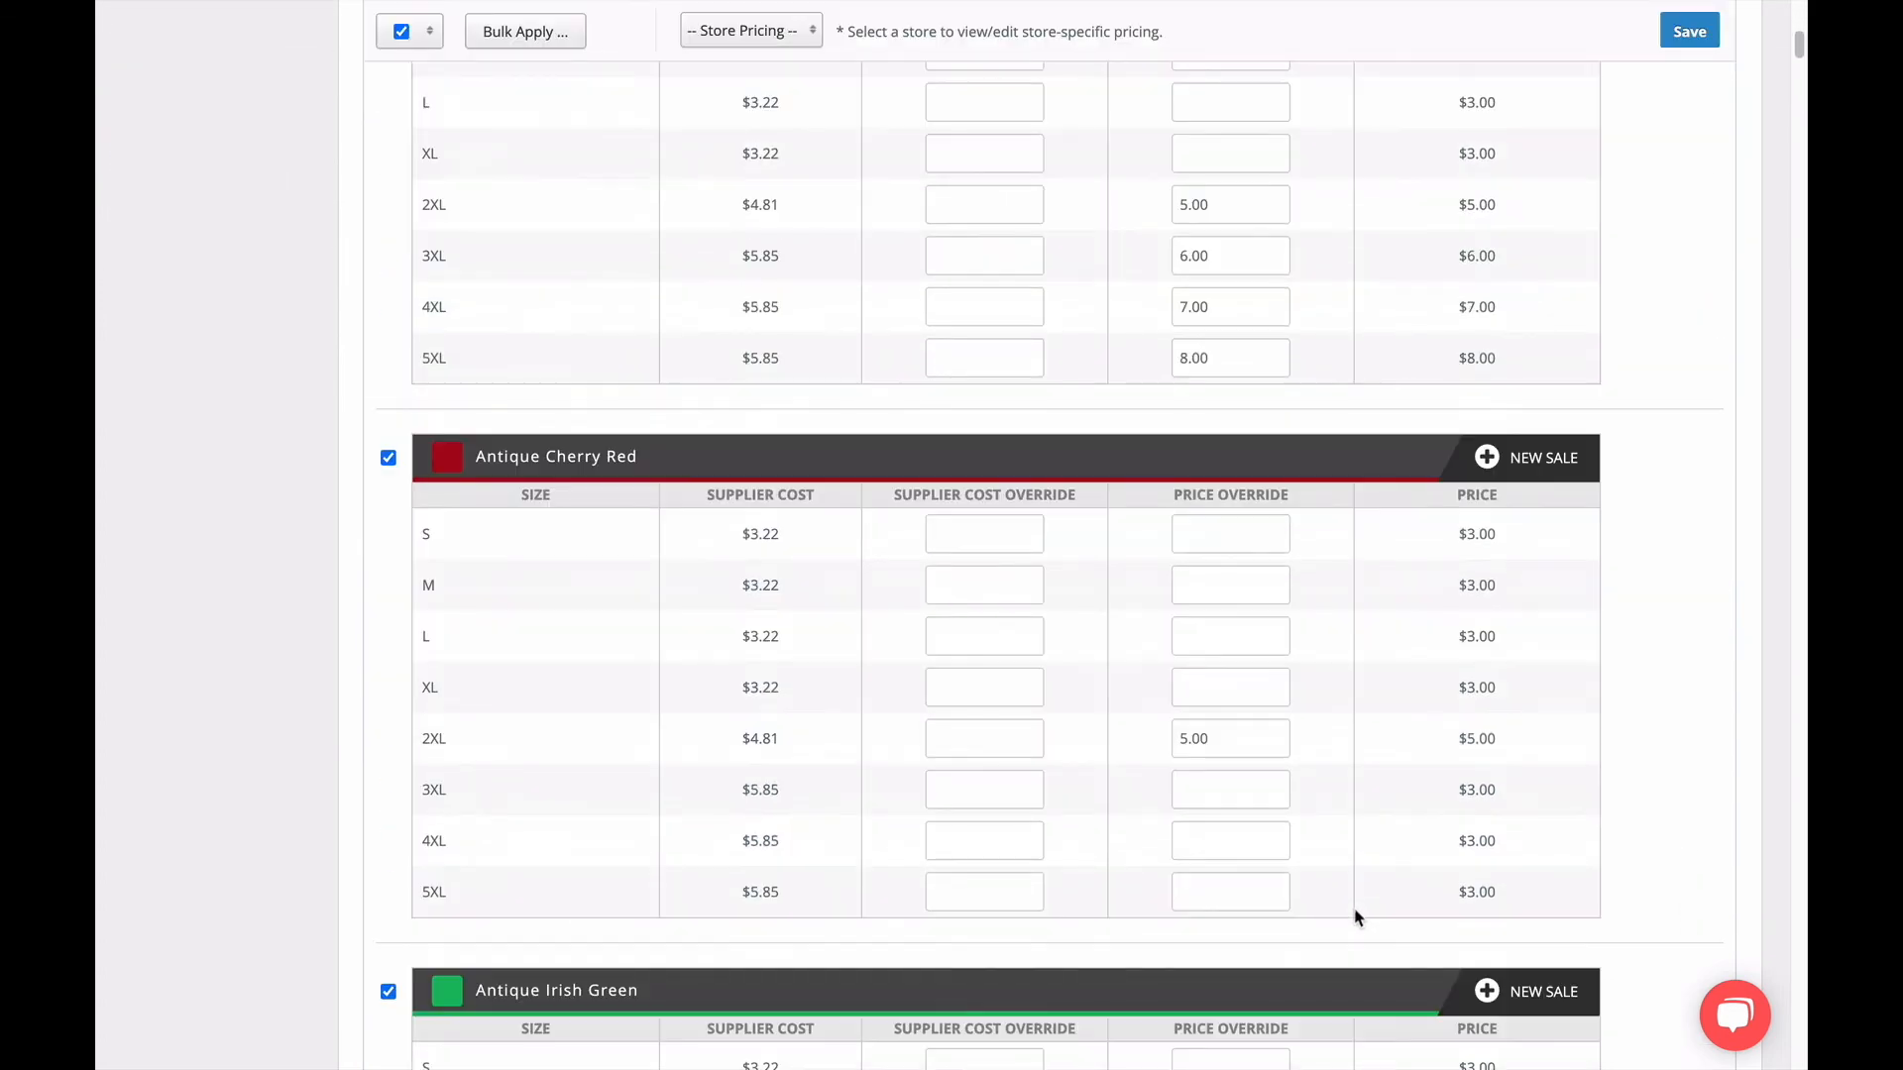
{"action": "scroll", "coordinate": [1211, 727], "scroll_direction": "down", "scroll_amount": 7}
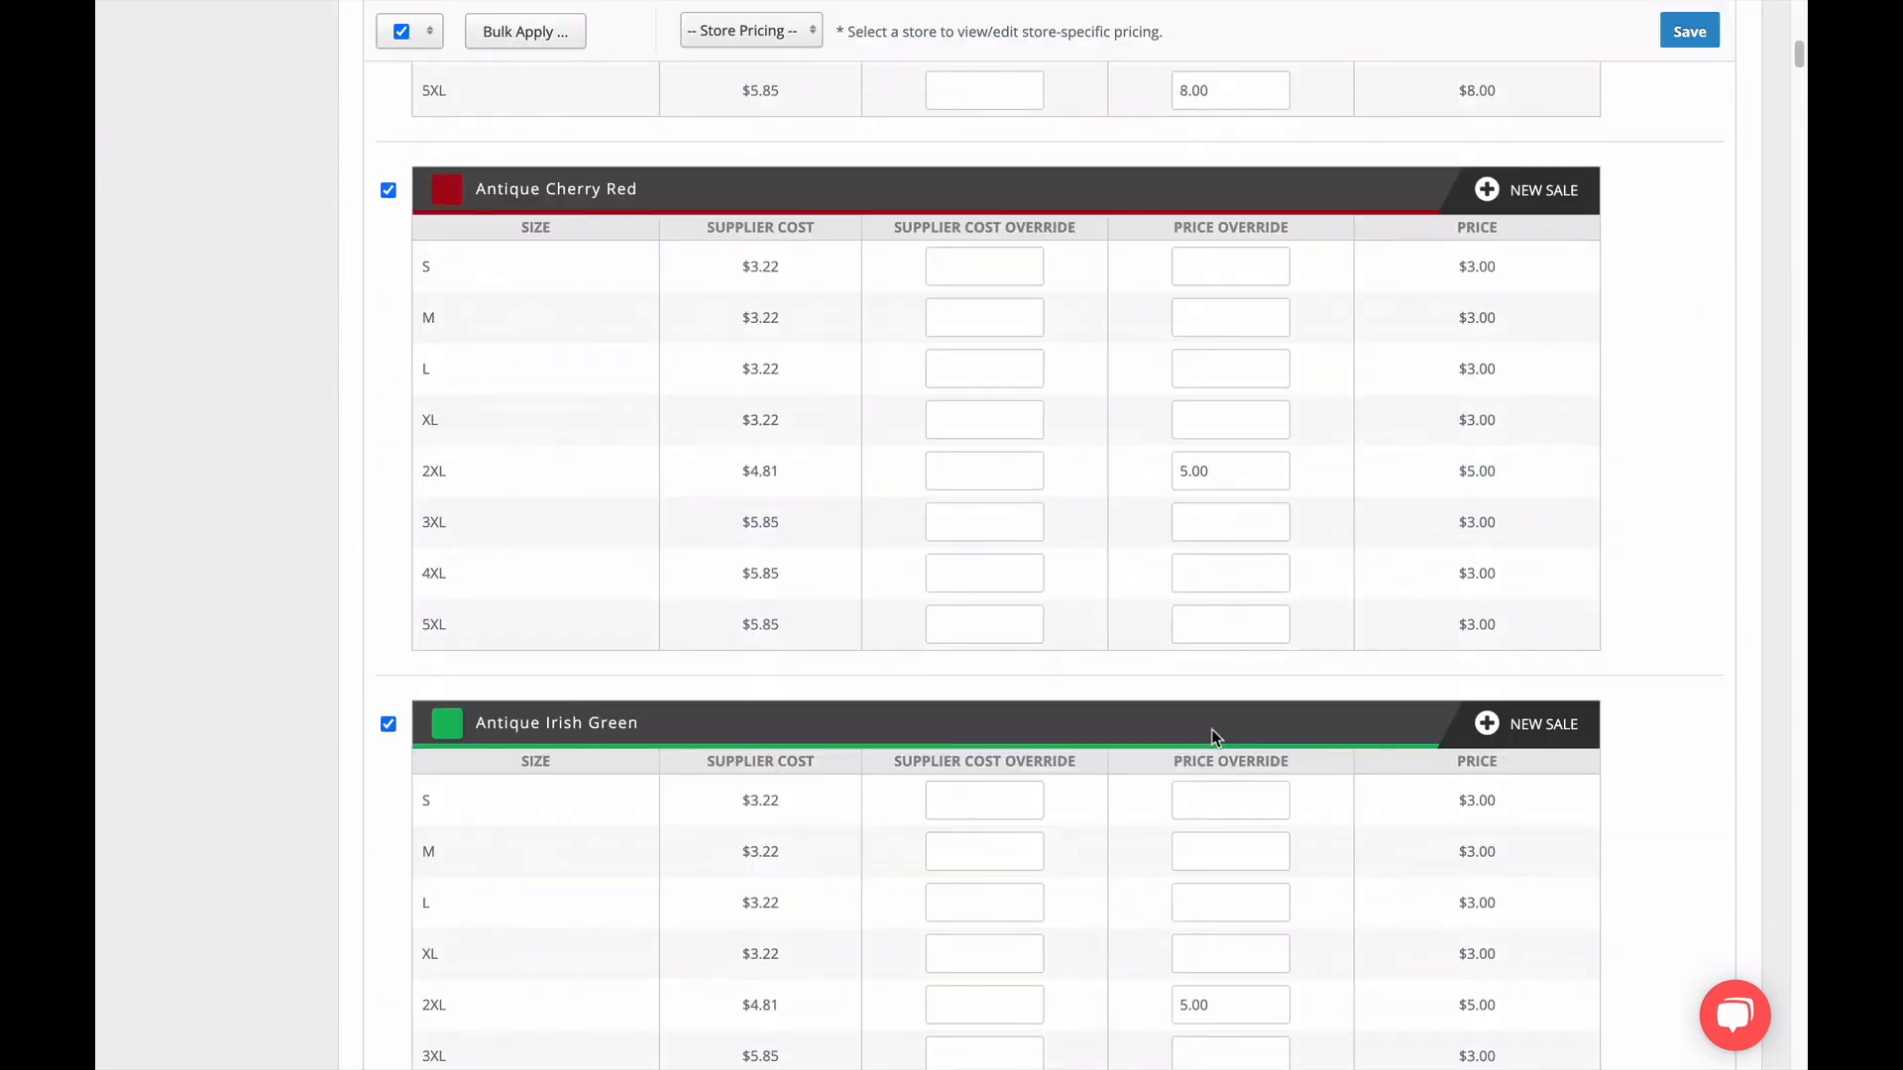
{"action": "scroll", "coordinate": [1213, 737], "scroll_direction": "down", "scroll_amount": 8}
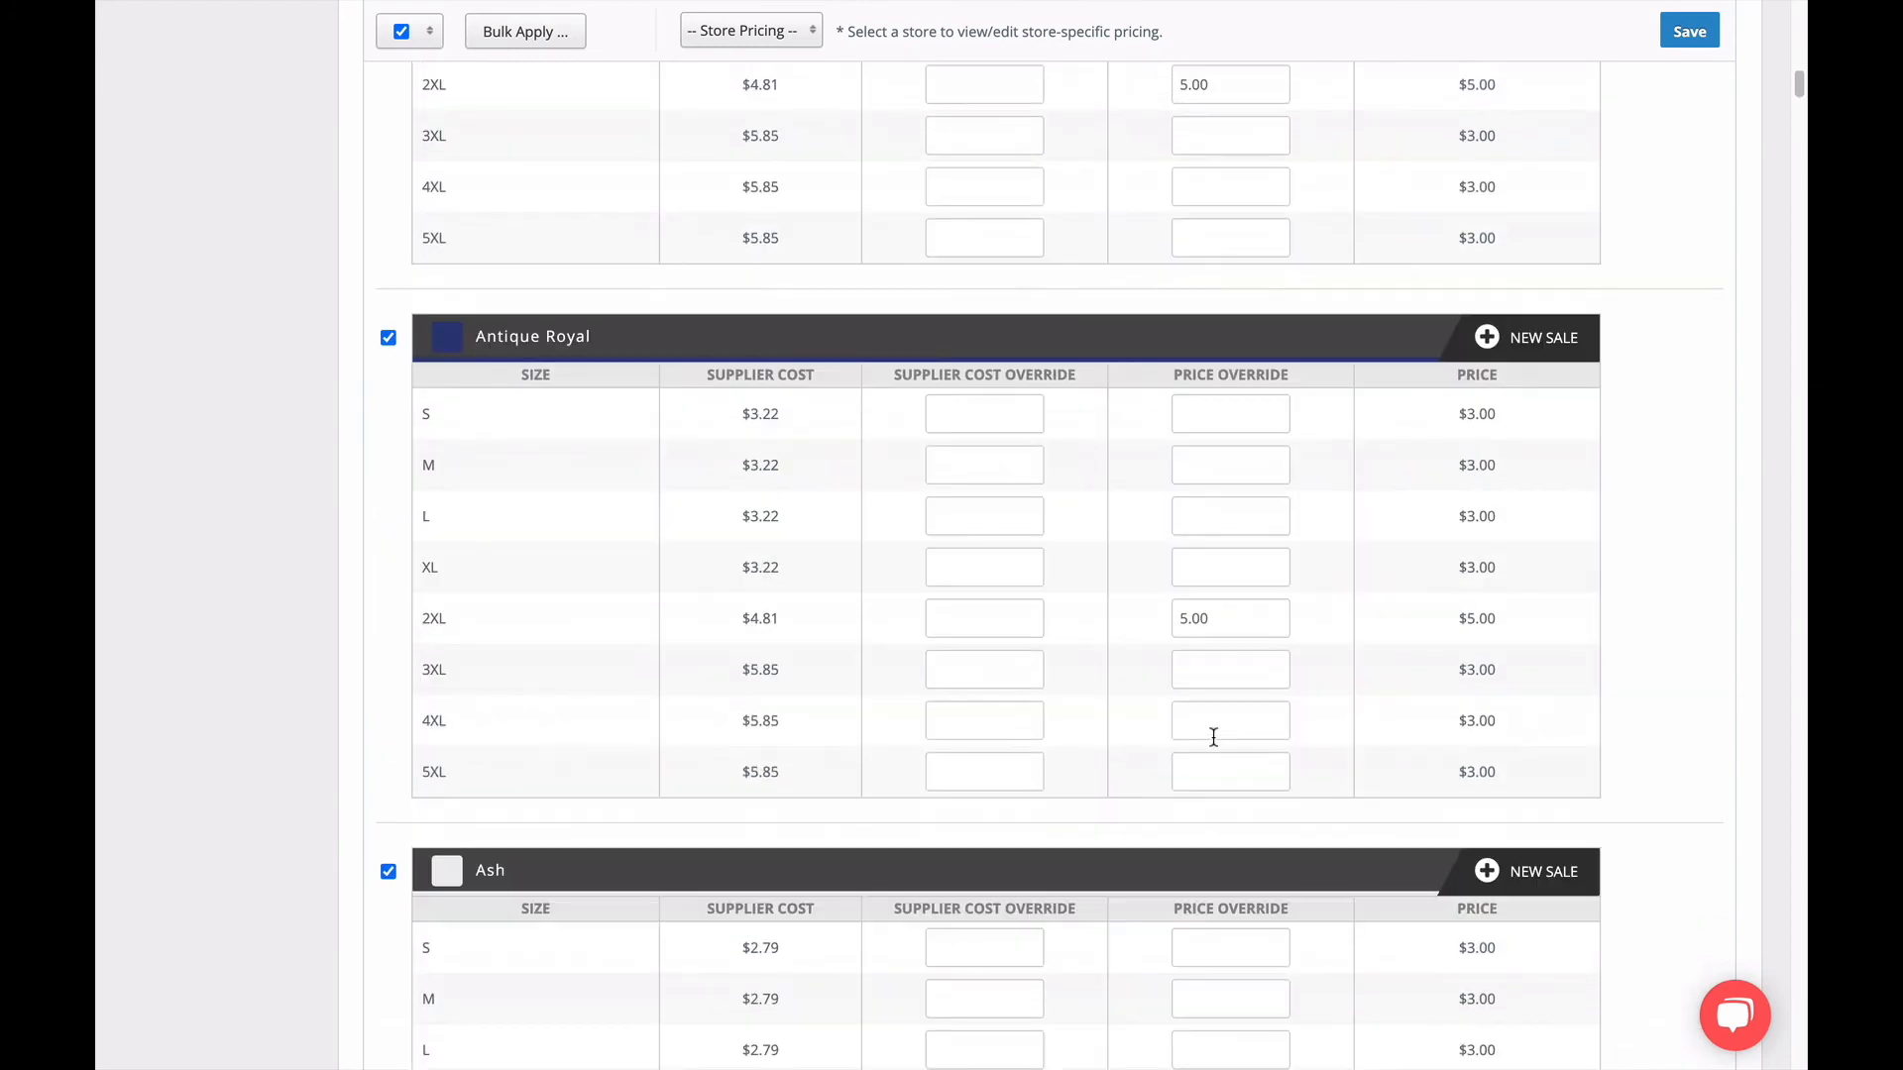
{"action": "scroll", "coordinate": [1213, 738], "scroll_direction": "up", "scroll_amount": 20}
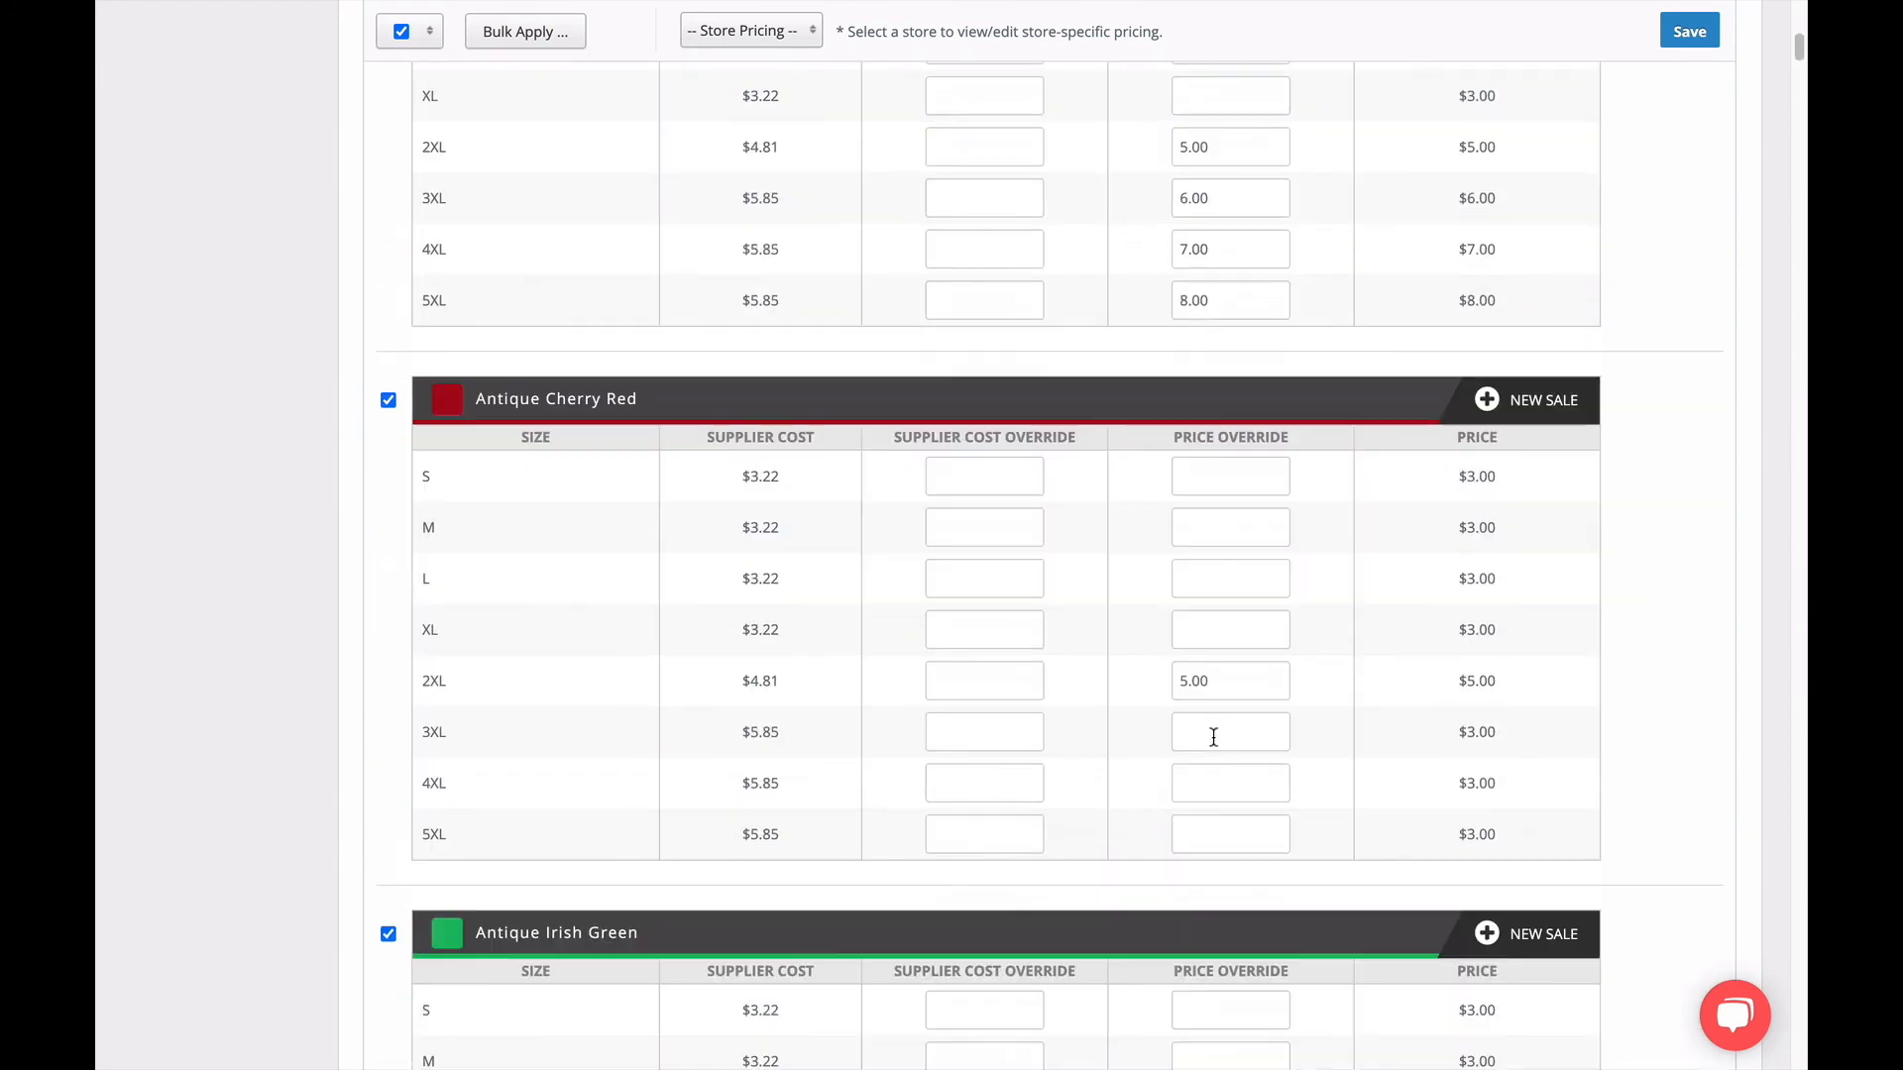
{"action": "scroll", "coordinate": [1213, 737], "scroll_direction": "up", "scroll_amount": 1}
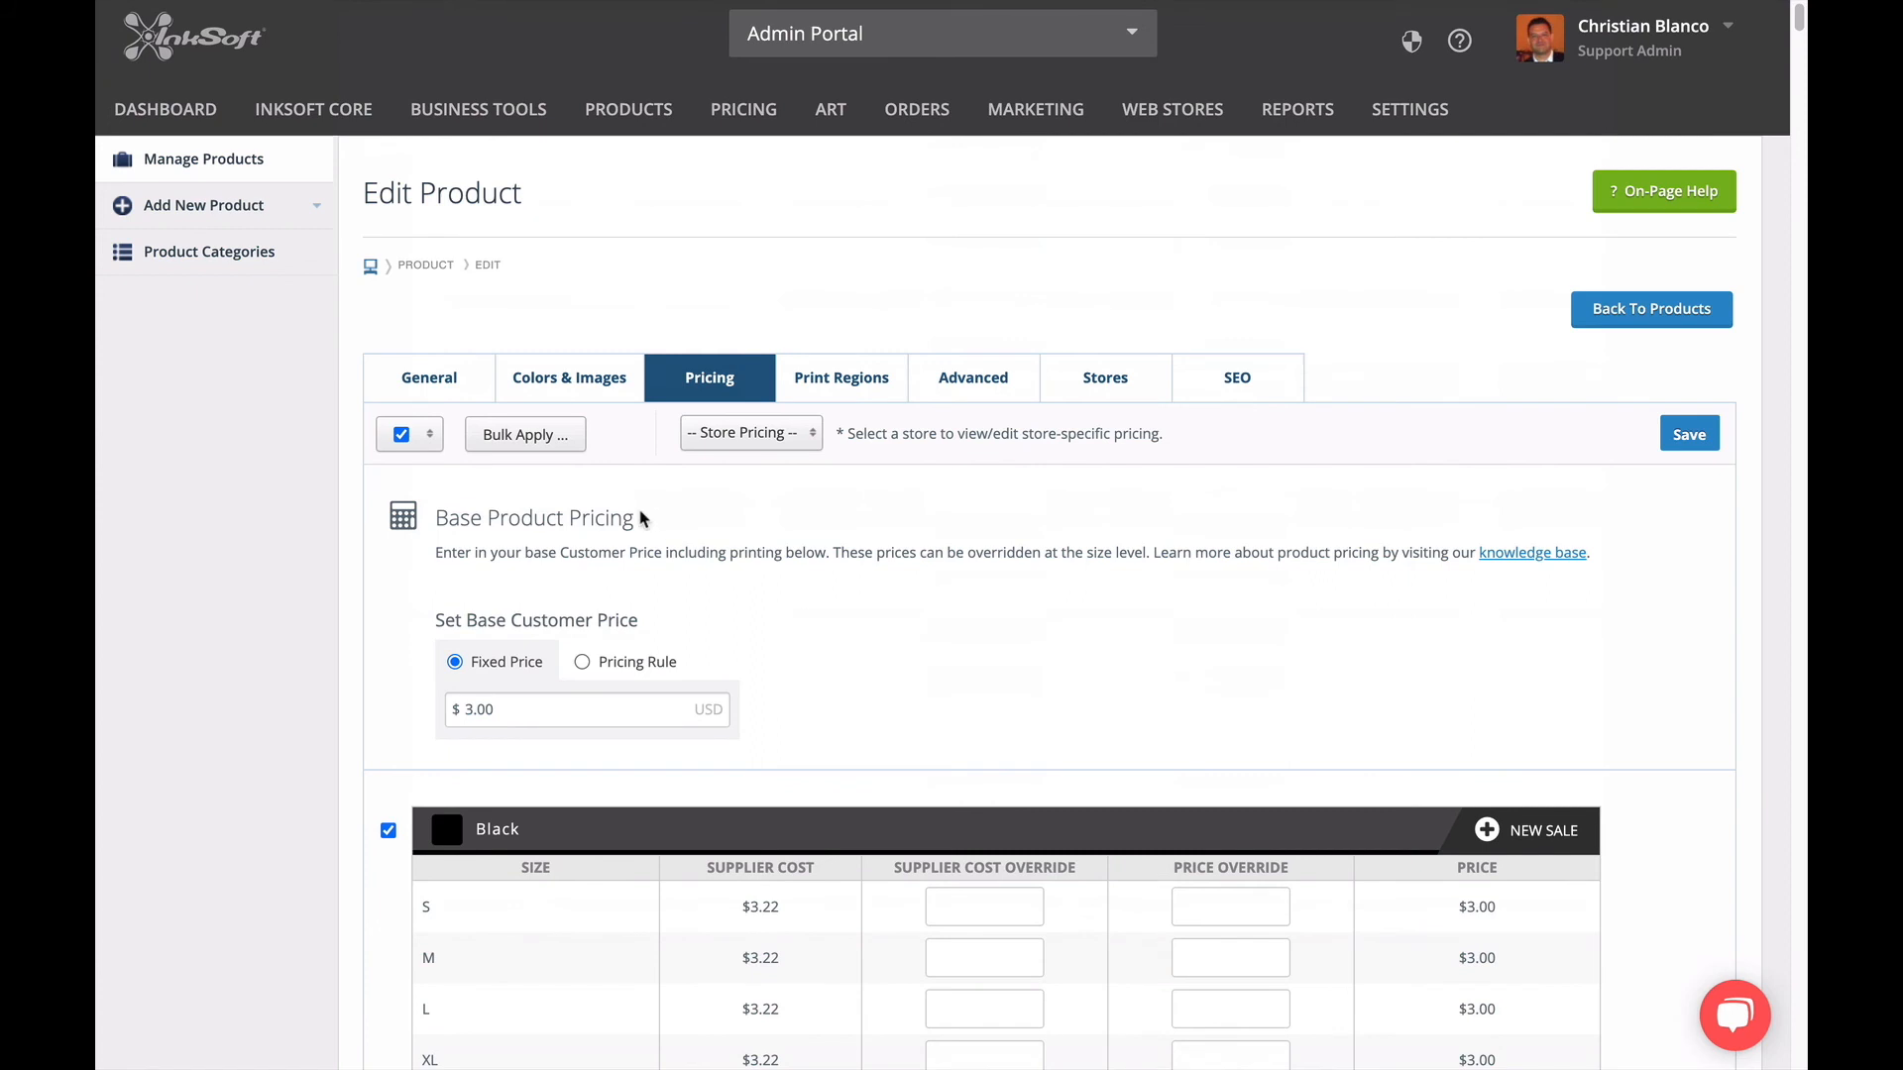
Bulk-apply a customer price of 6.00 to size 3XL for all selected colors.
{"action": "left_click", "coordinate": [565, 438]}
{"action": "mouse_move", "coordinate": [570, 507]}
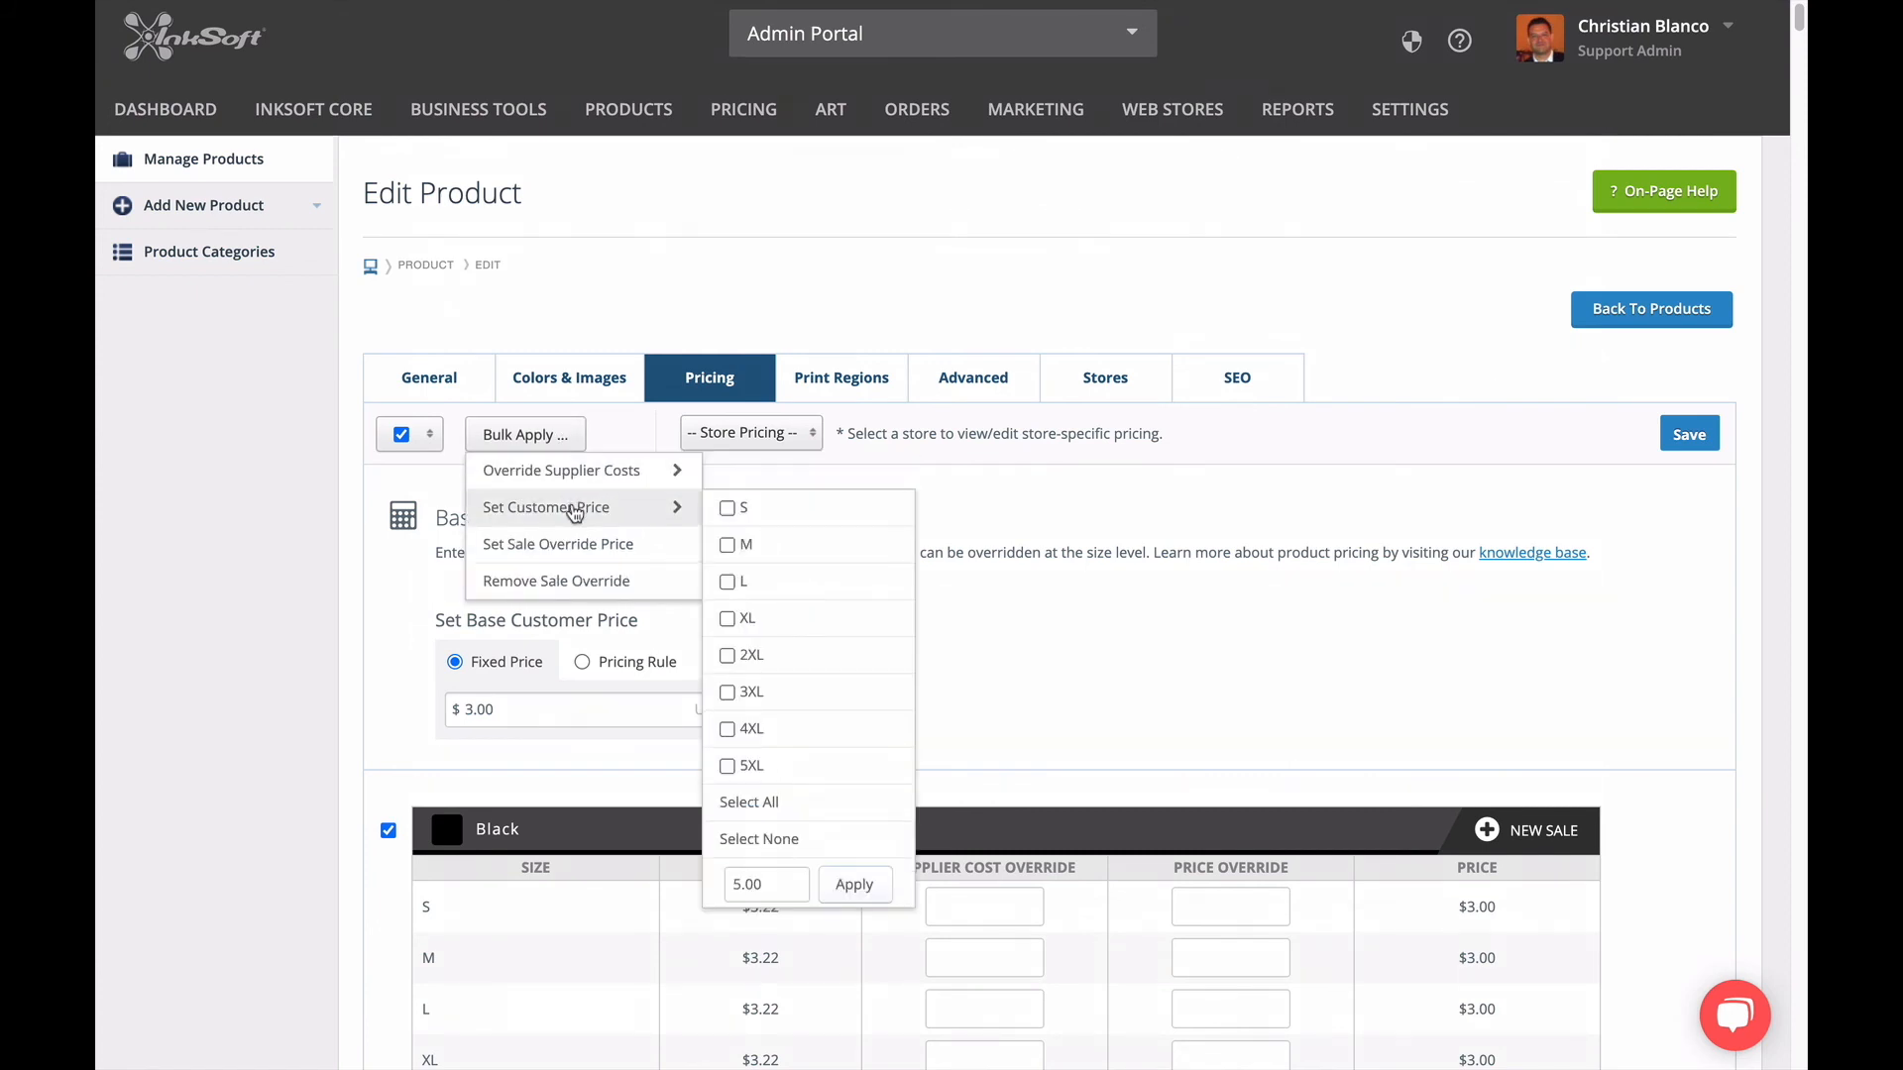
{"action": "left_click", "coordinate": [727, 691]}
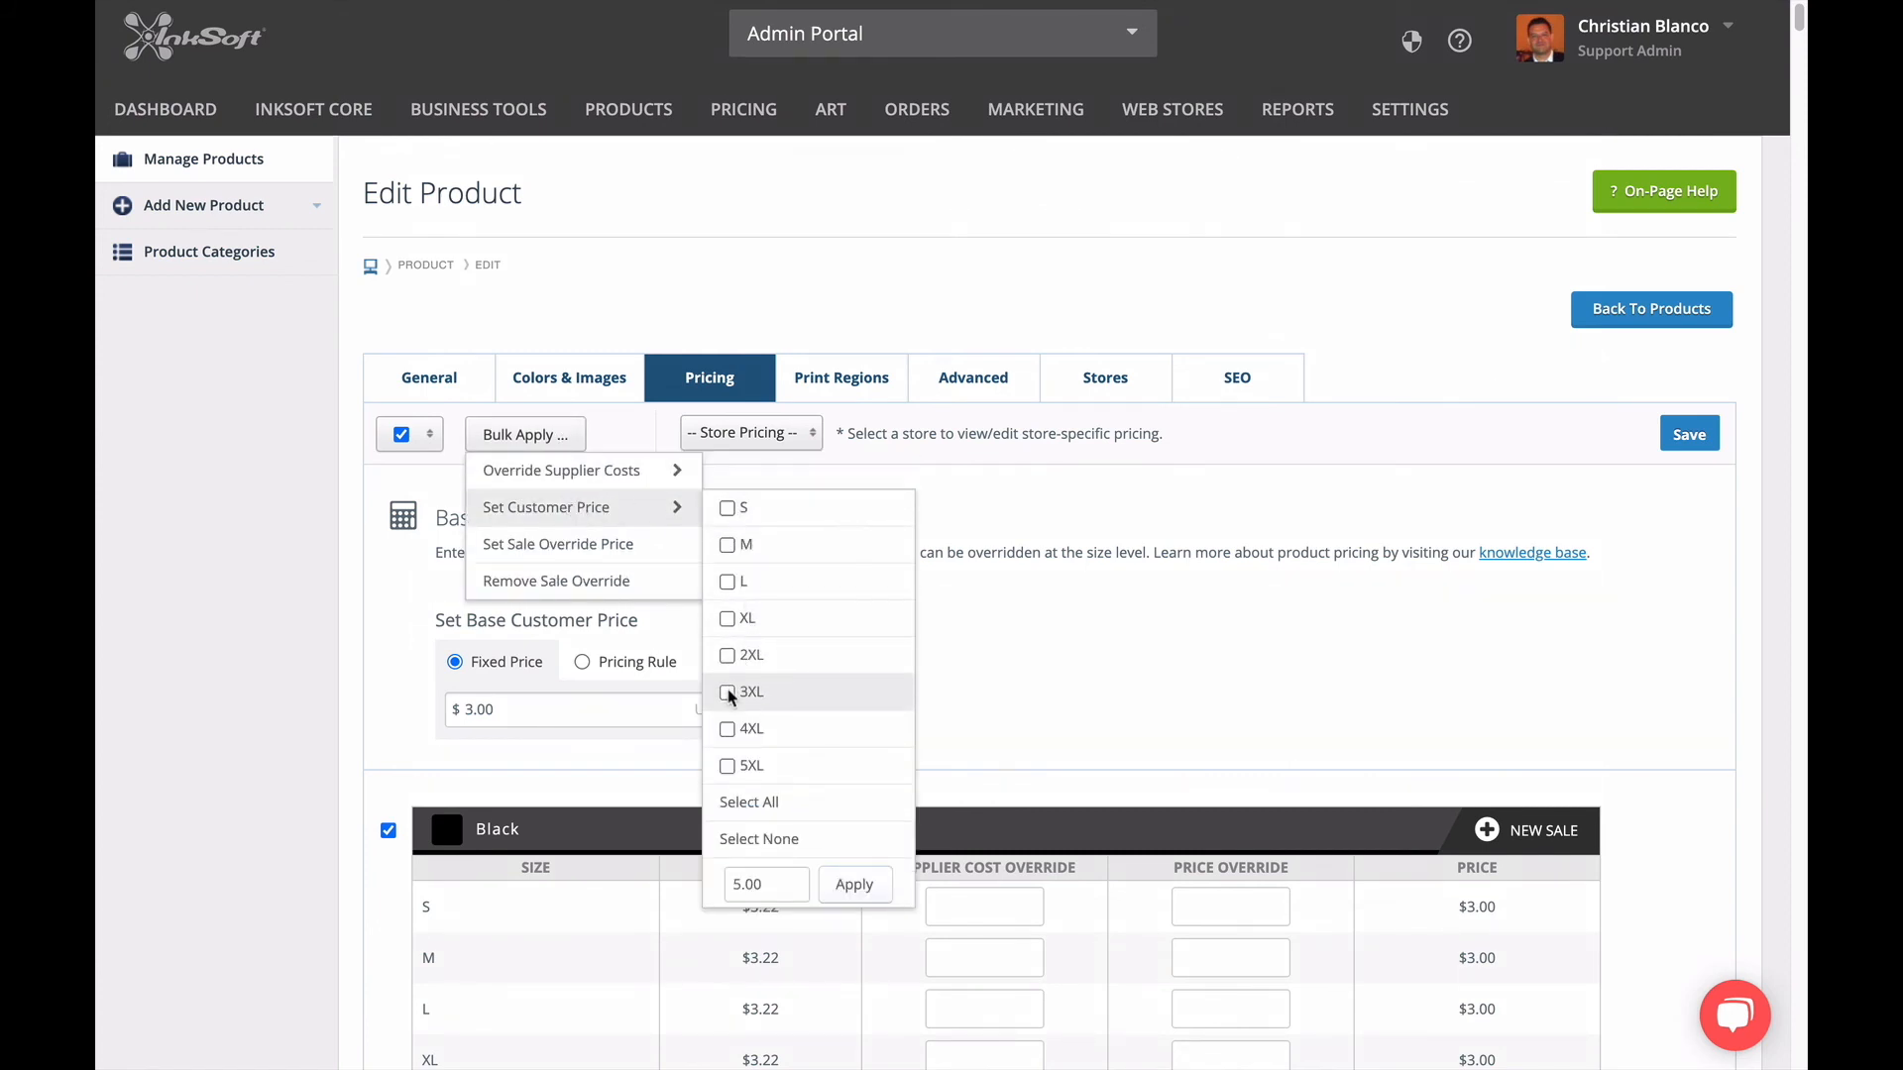
{"action": "double_click", "coordinate": [778, 882]}
{"action": "type", "text": "6.00"}
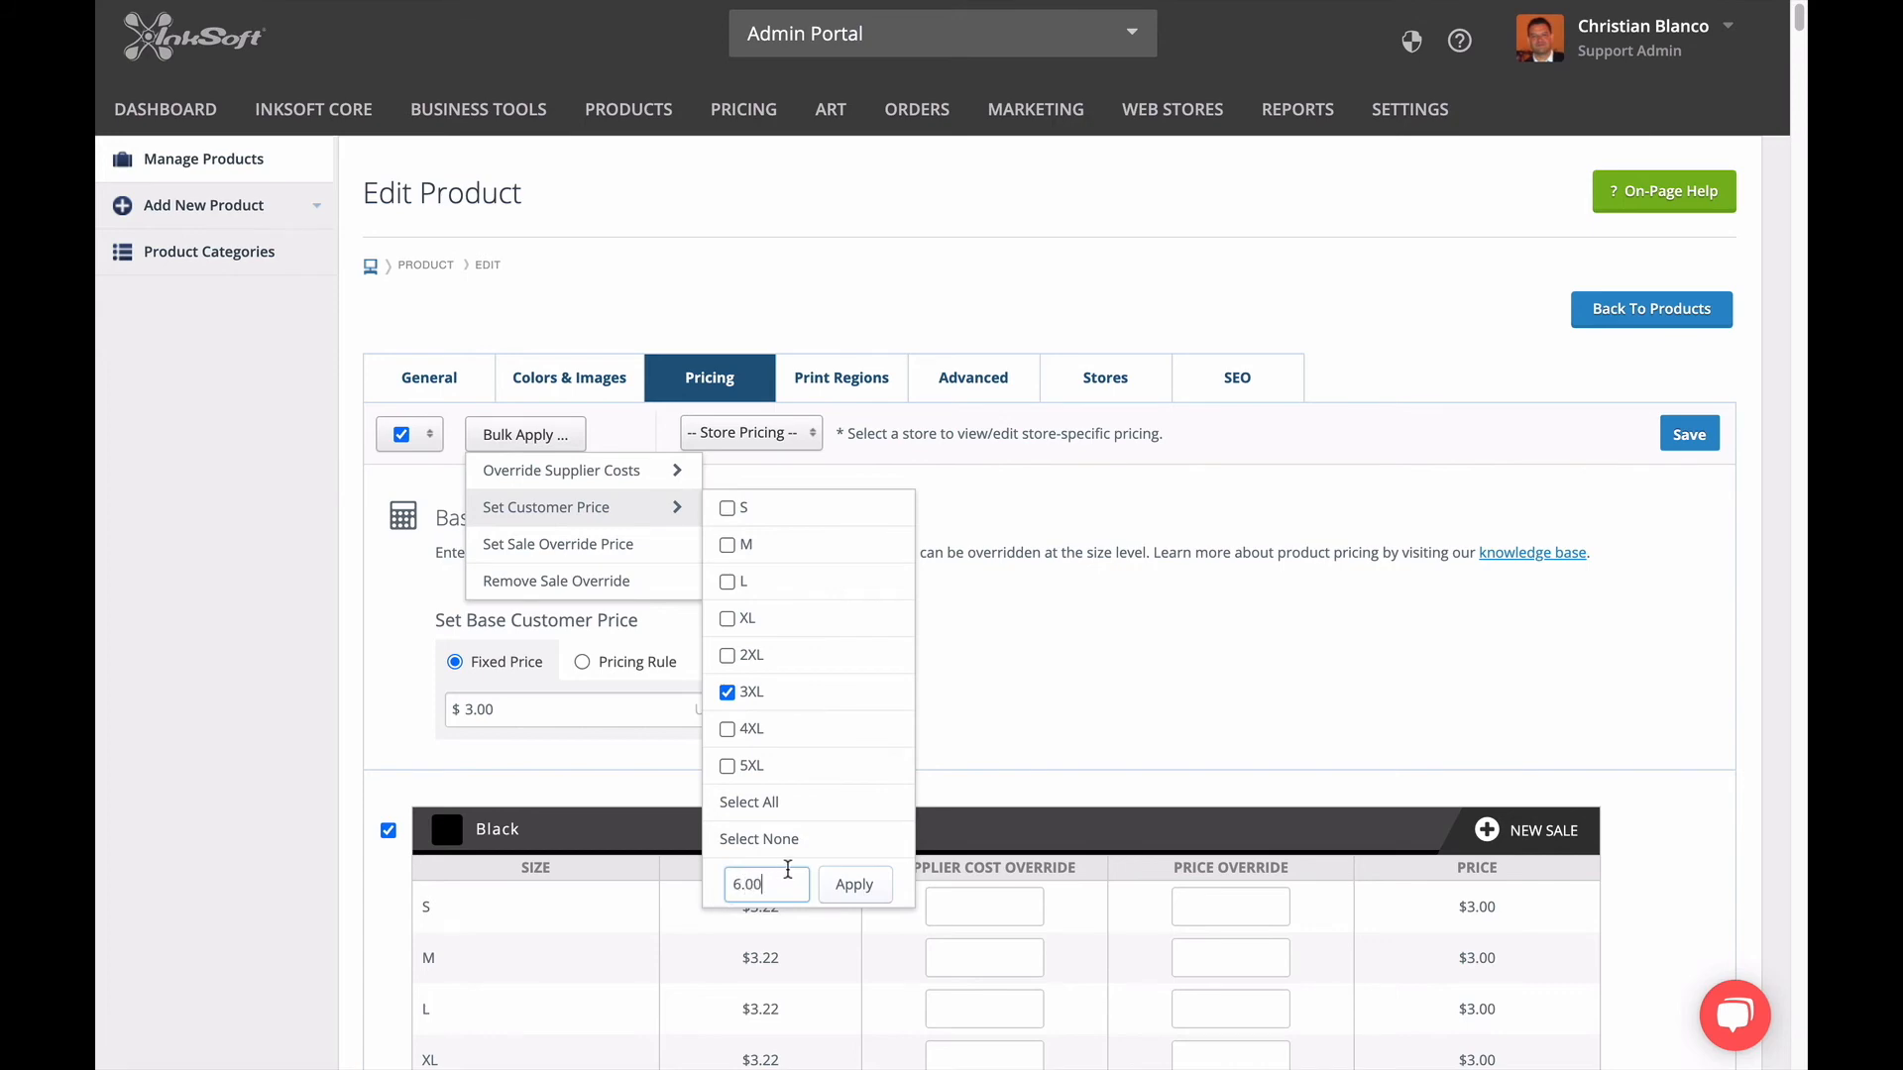
{"action": "left_click", "coordinate": [848, 889]}
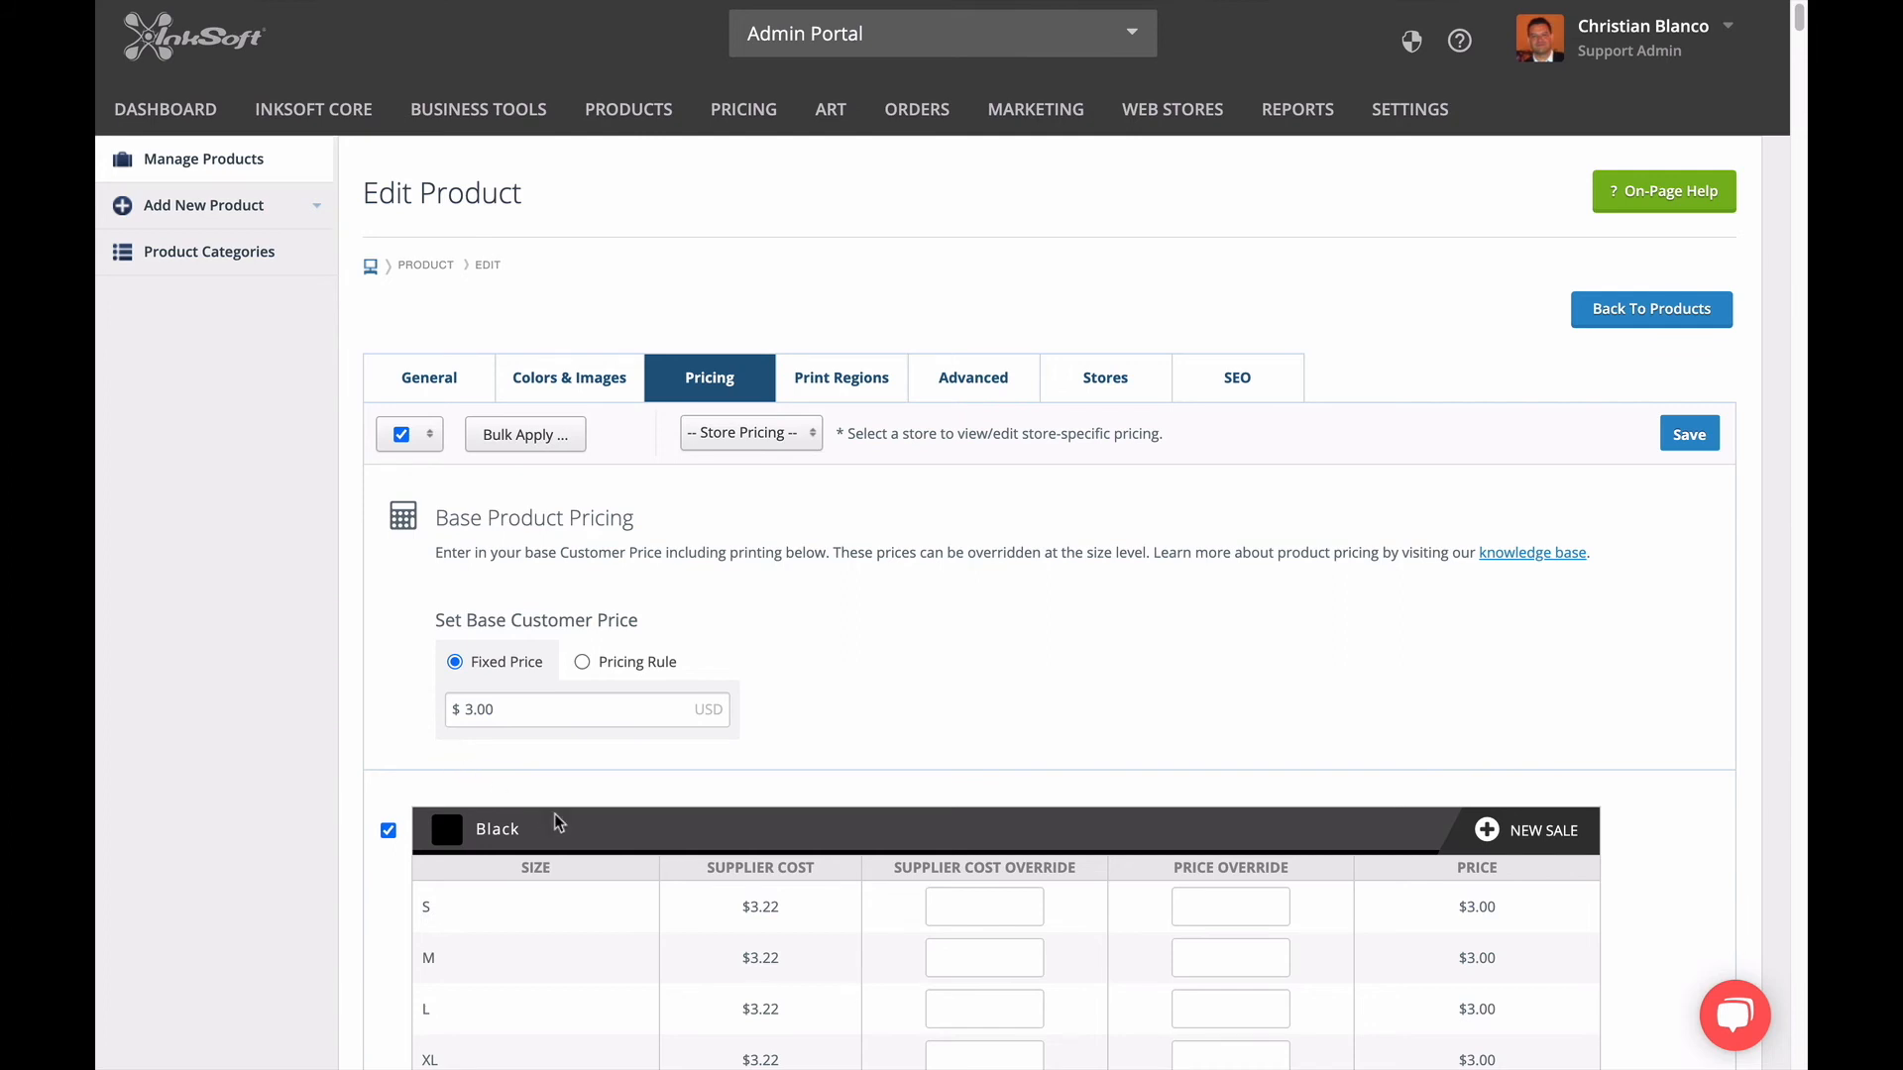
Review the base customer price and the size price overrides for Black, Antique Cherry Red, Antique Irish Green and Antique Royal.
{"action": "scroll", "coordinate": [634, 798], "scroll_direction": "down", "scroll_amount": 1}
{"action": "scroll", "coordinate": [651, 796], "scroll_direction": "down", "scroll_amount": 5}
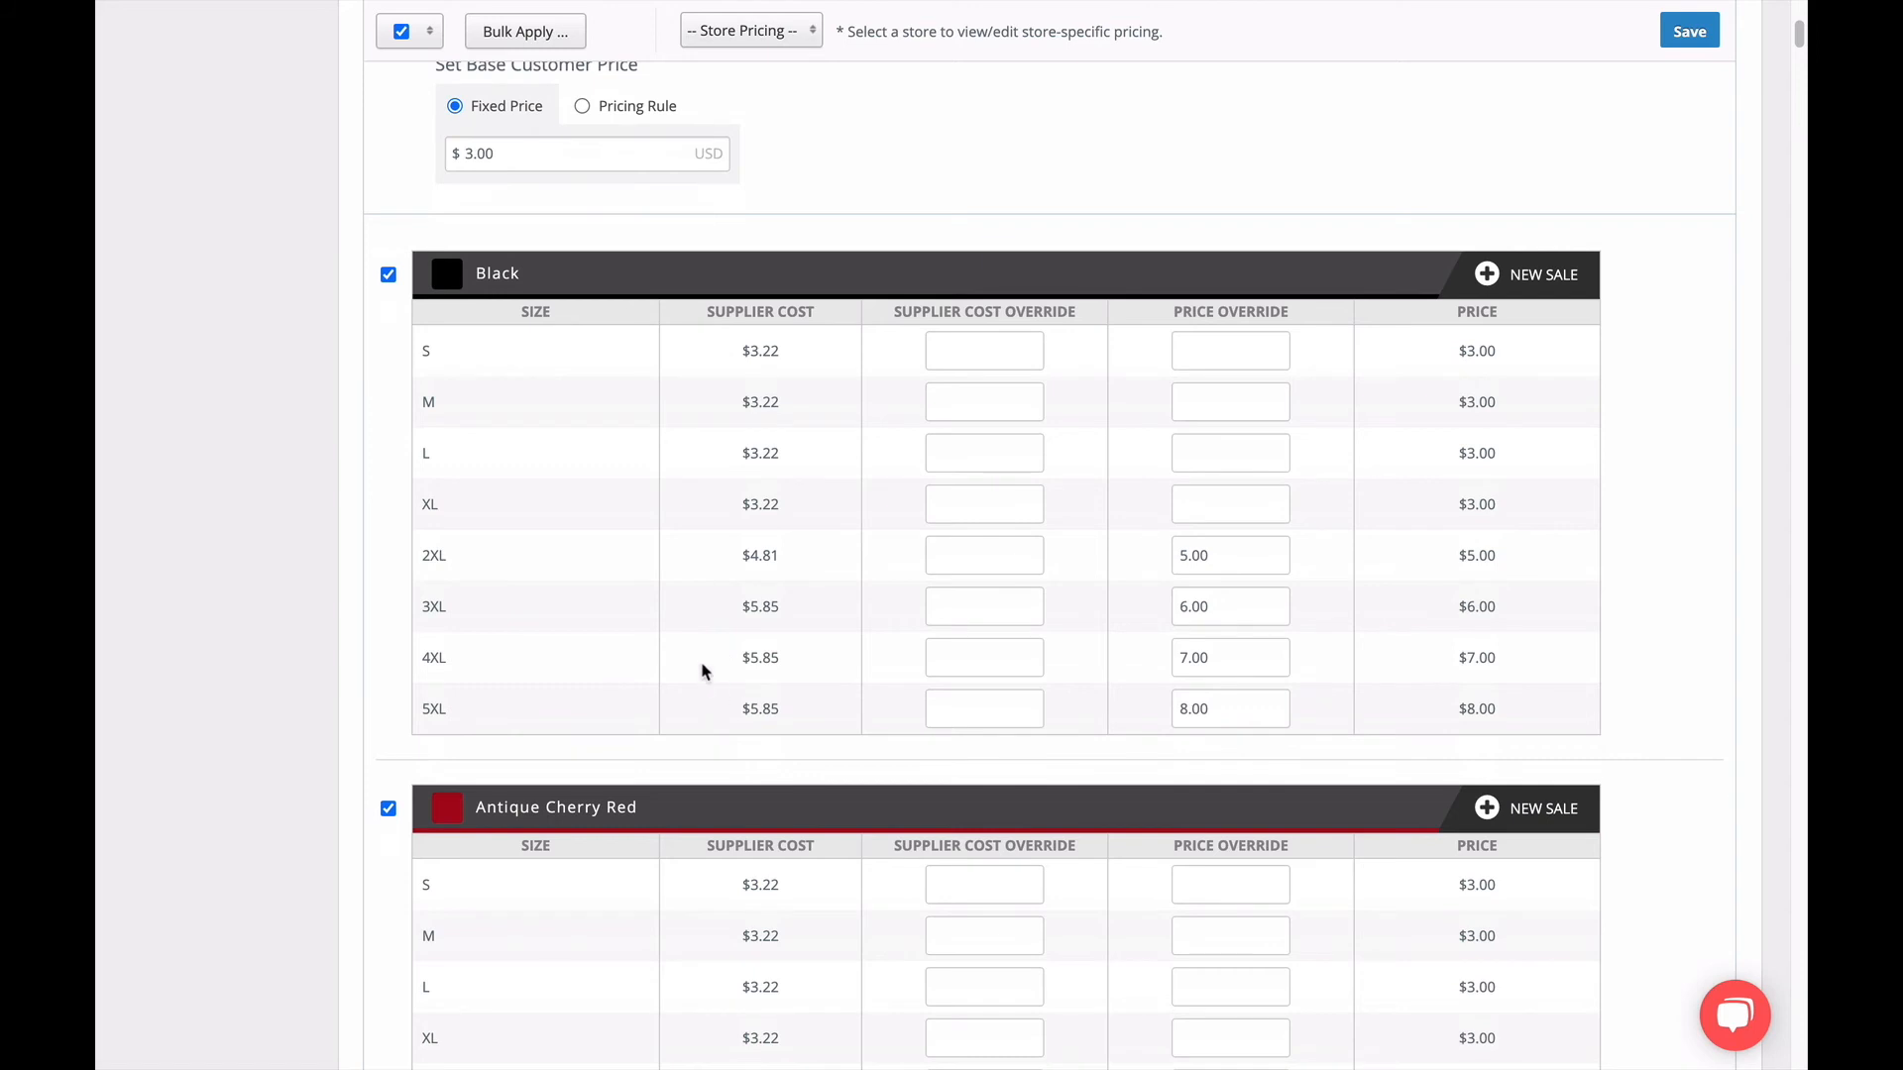
{"action": "scroll", "coordinate": [701, 663], "scroll_direction": "up", "scroll_amount": 3}
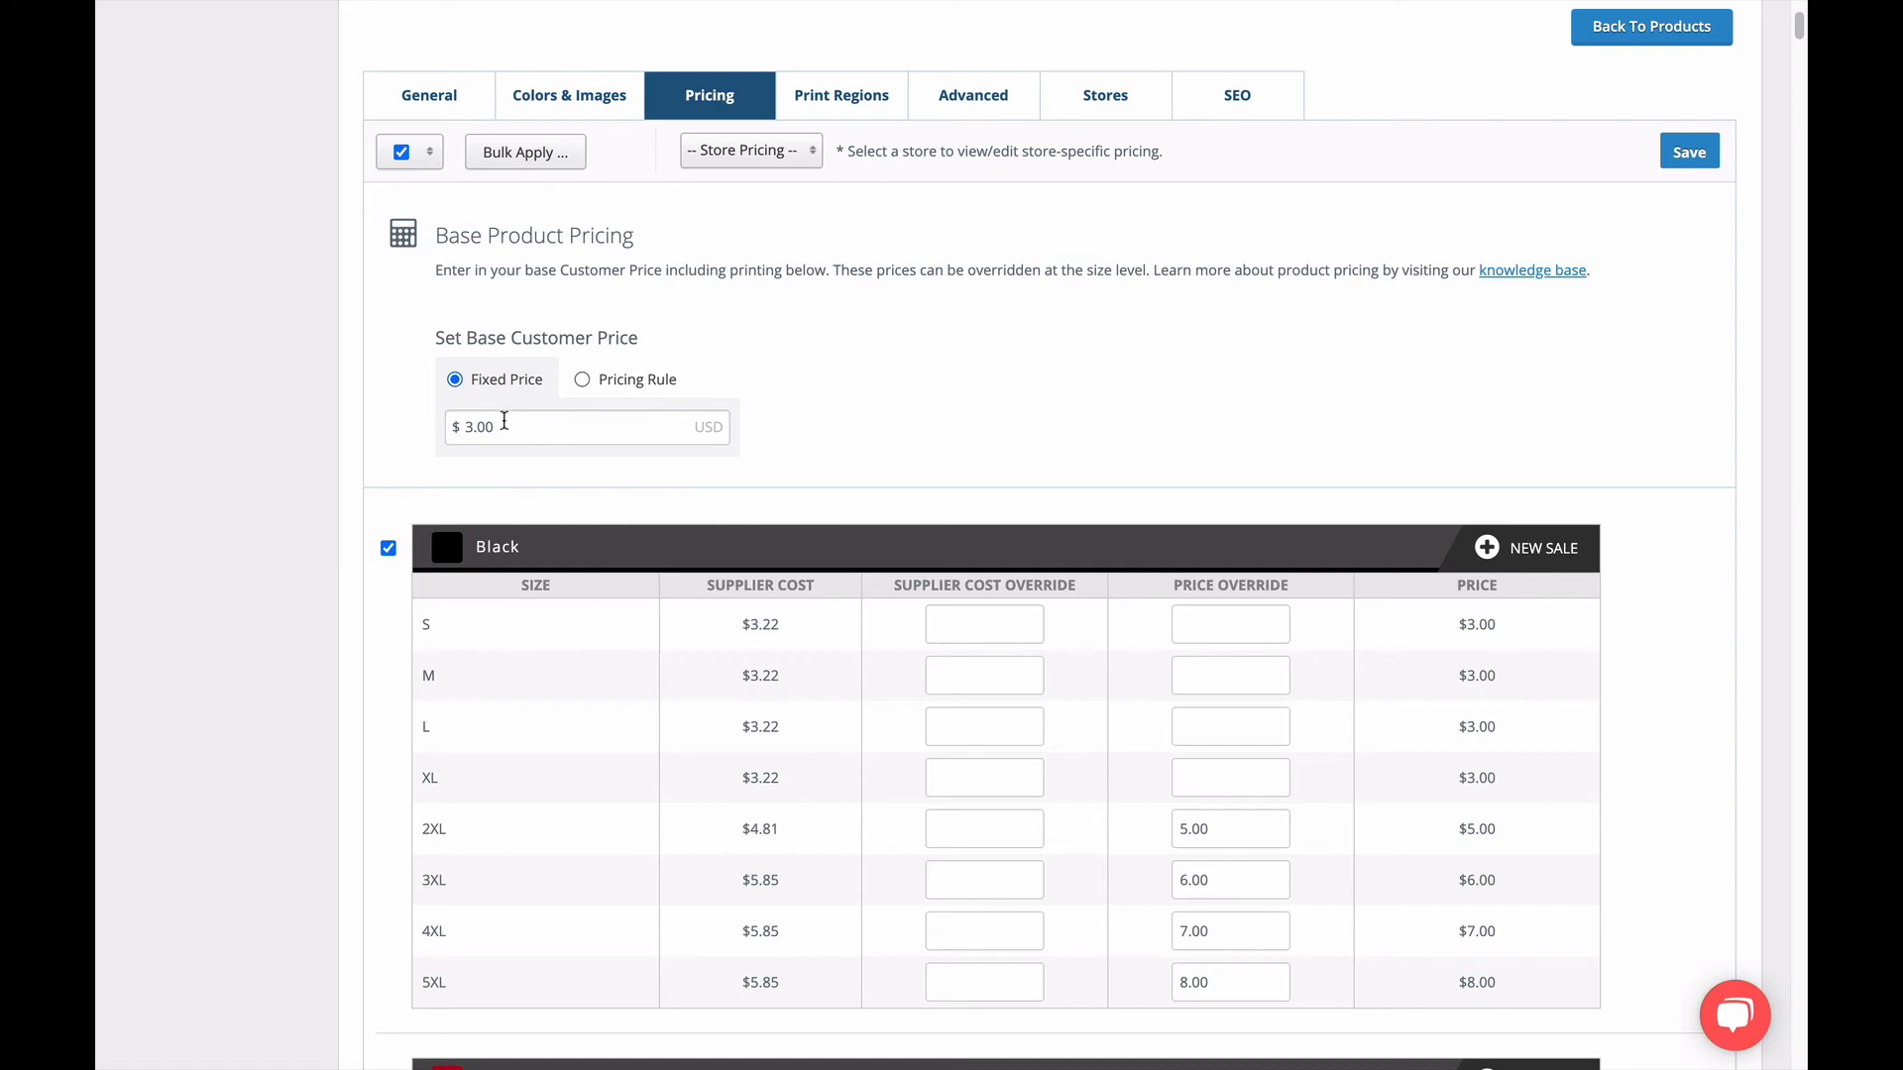
{"action": "left_click_drag", "start_coordinate": [502, 425], "coordinate": [445, 426]}
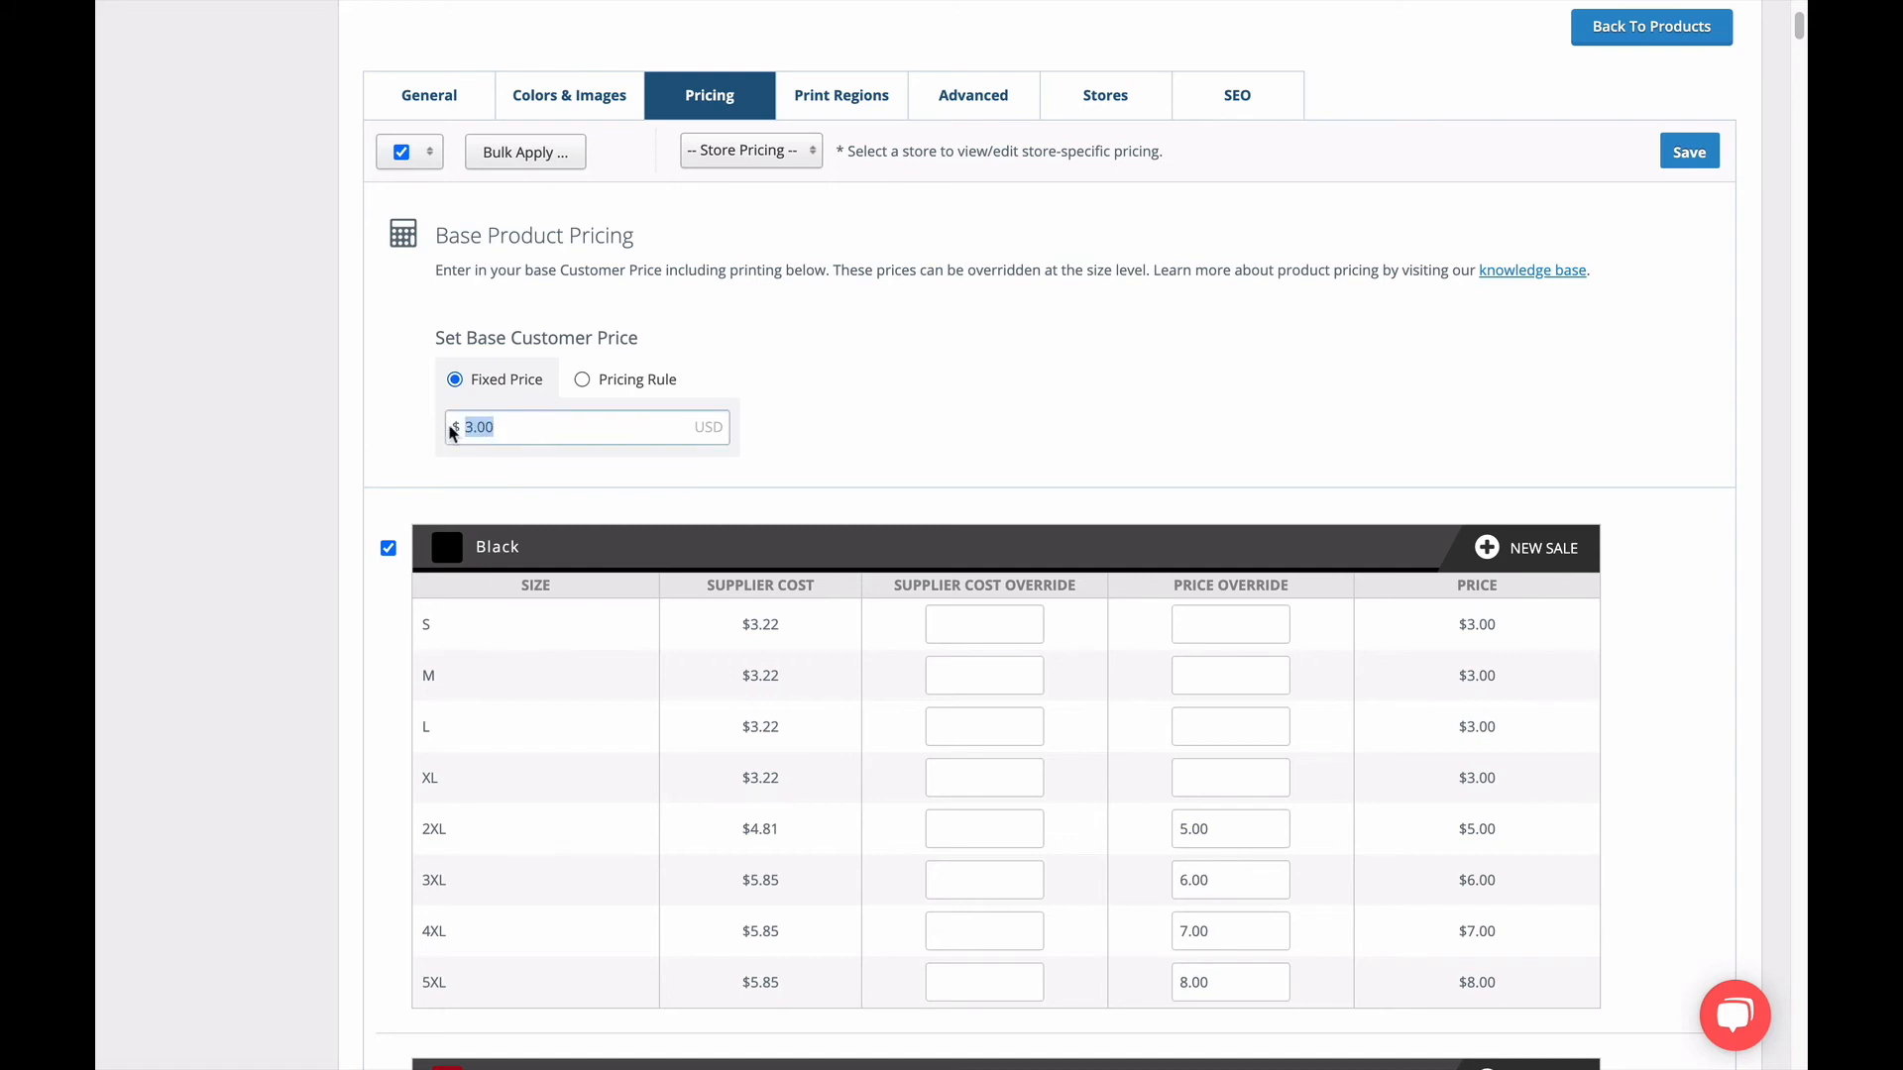
{"action": "left_click", "coordinate": [401, 448]}
{"action": "scroll", "coordinate": [852, 626], "scroll_direction": "down", "scroll_amount": 5}
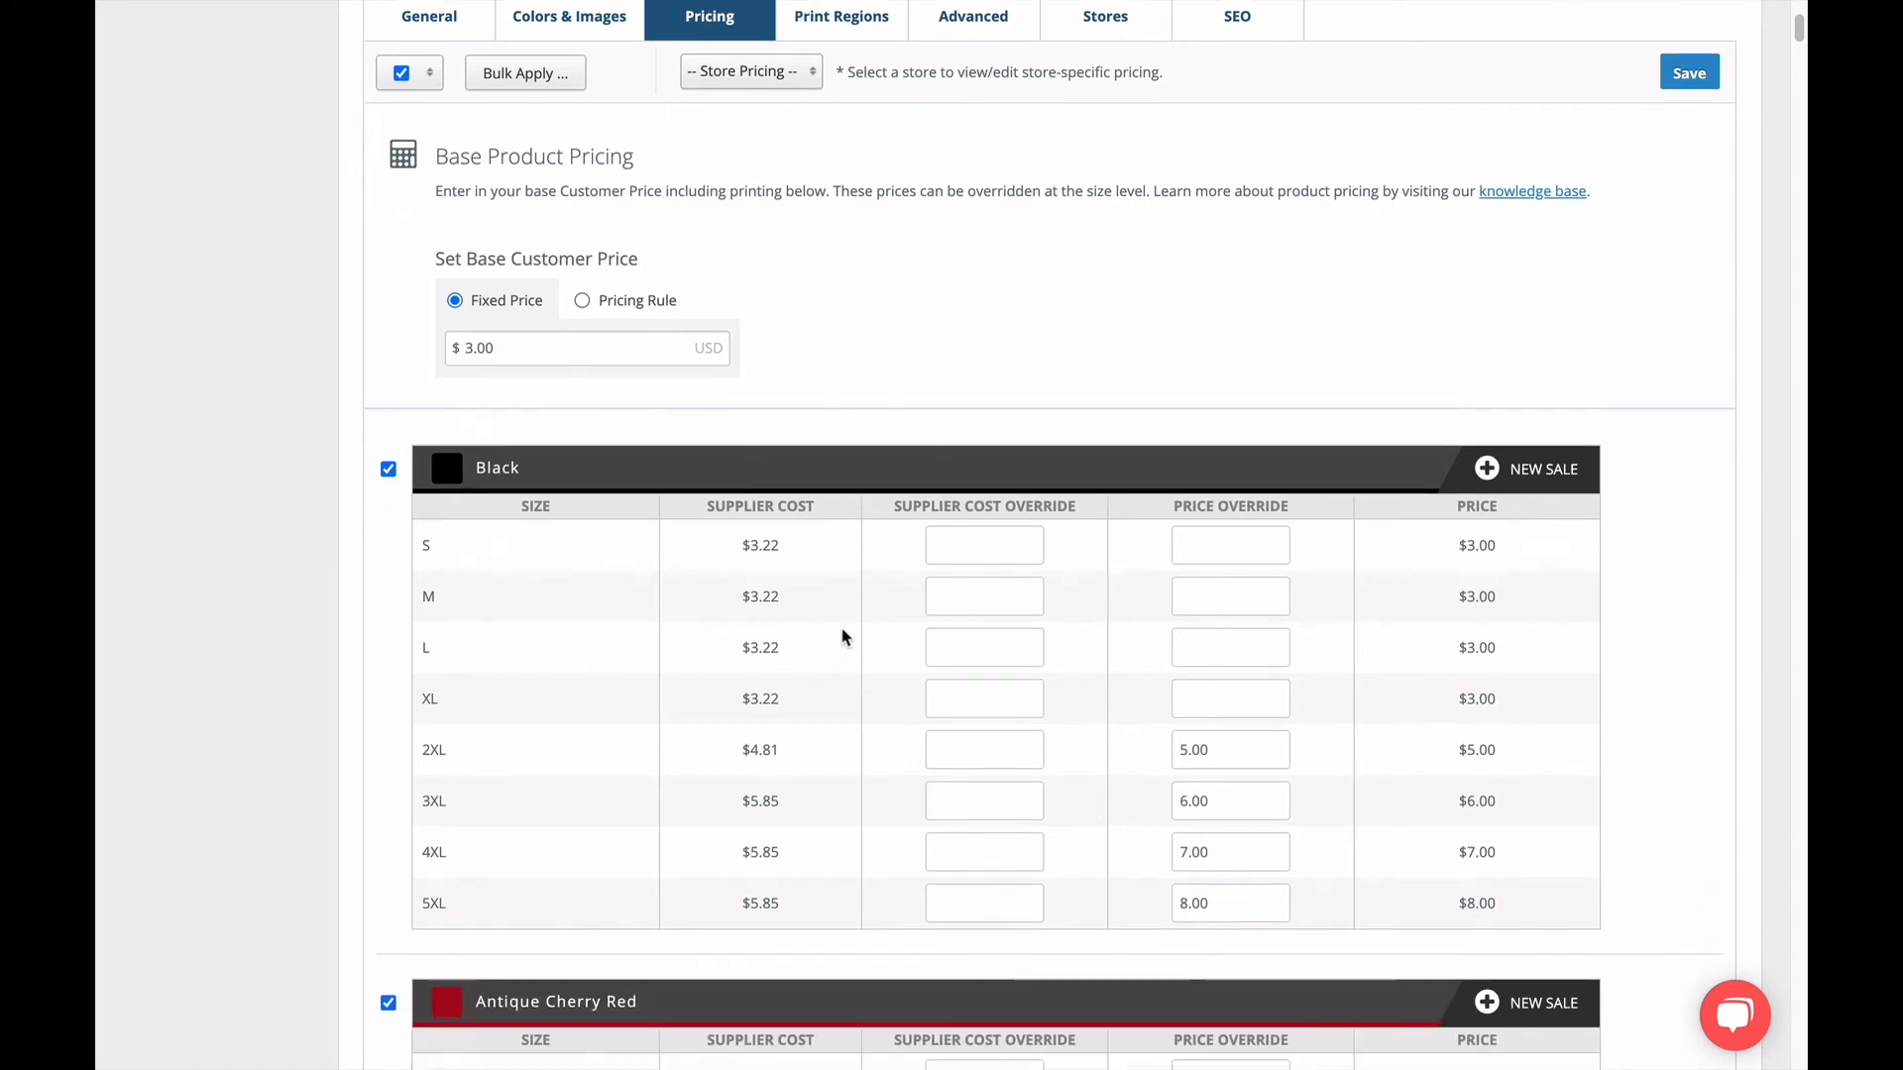
{"action": "scroll", "coordinate": [840, 628], "scroll_direction": "down", "scroll_amount": 9}
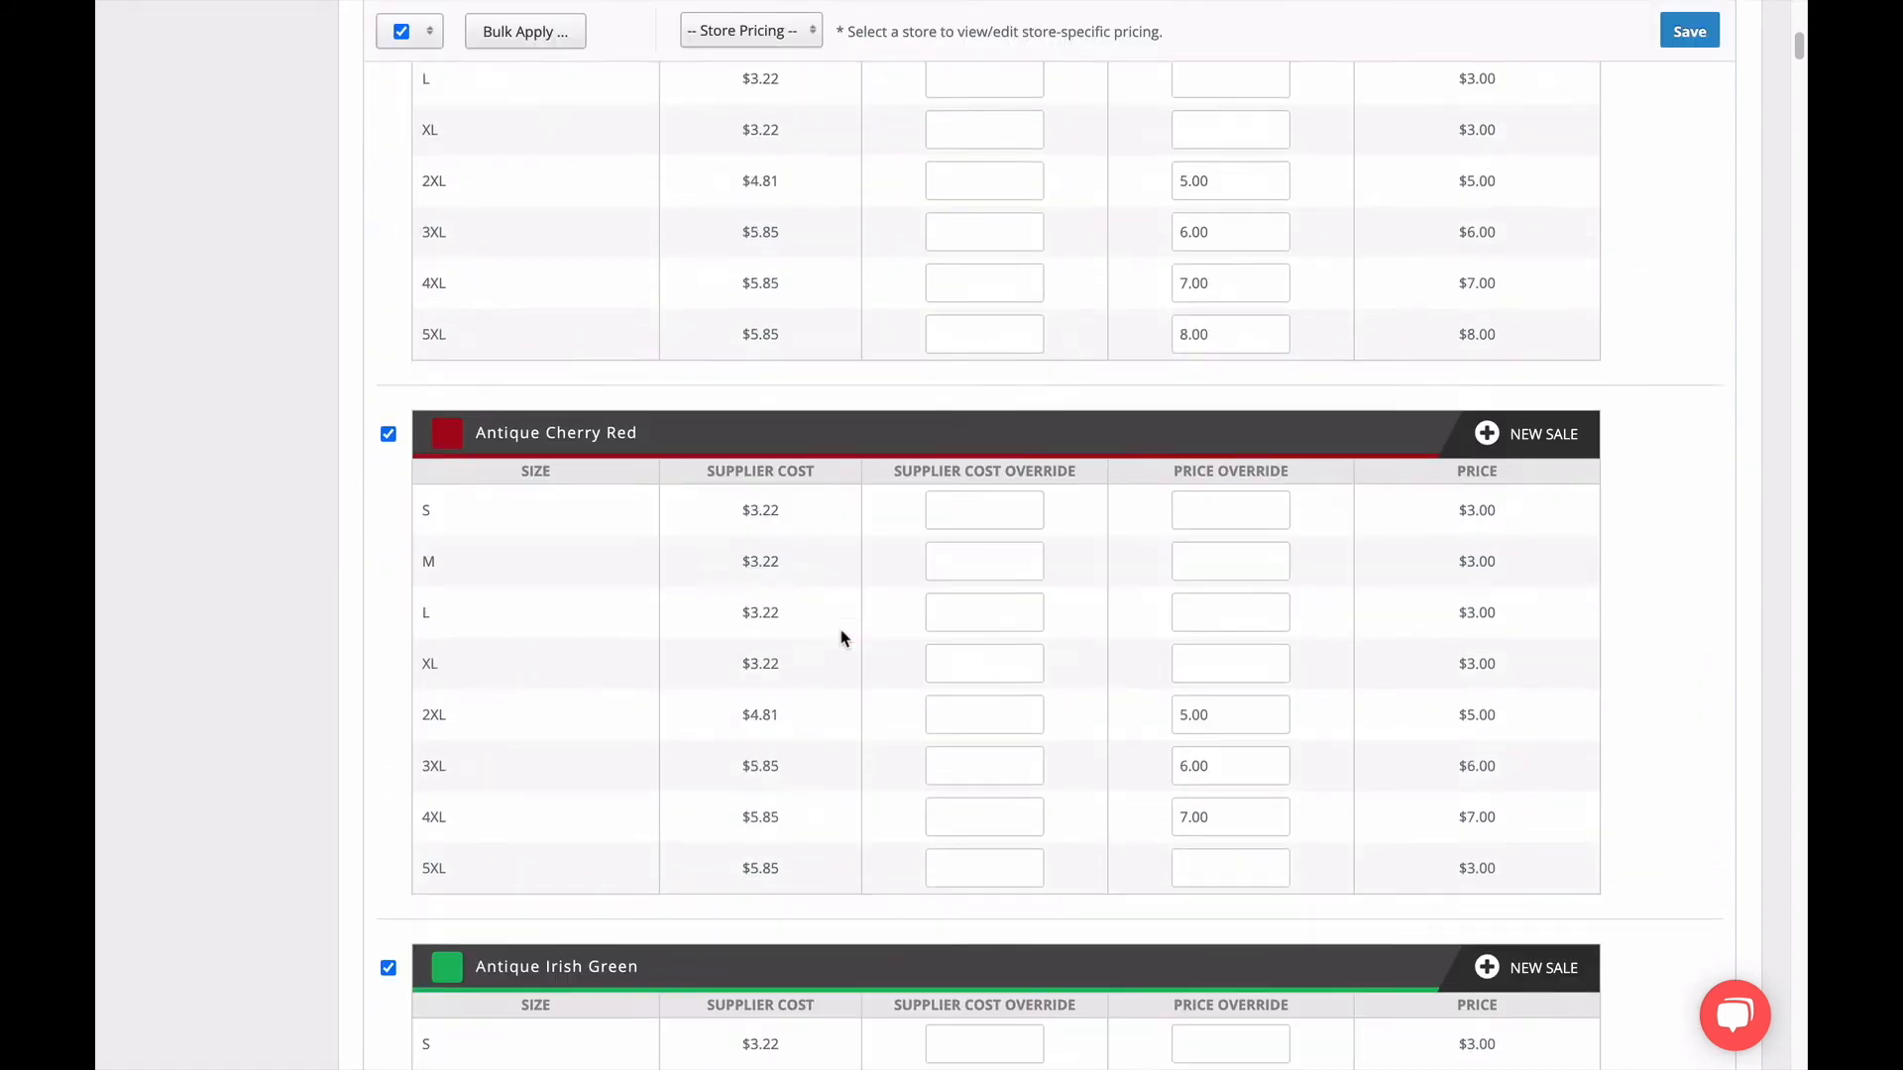
{"action": "scroll", "coordinate": [838, 641], "scroll_direction": "down", "scroll_amount": 1}
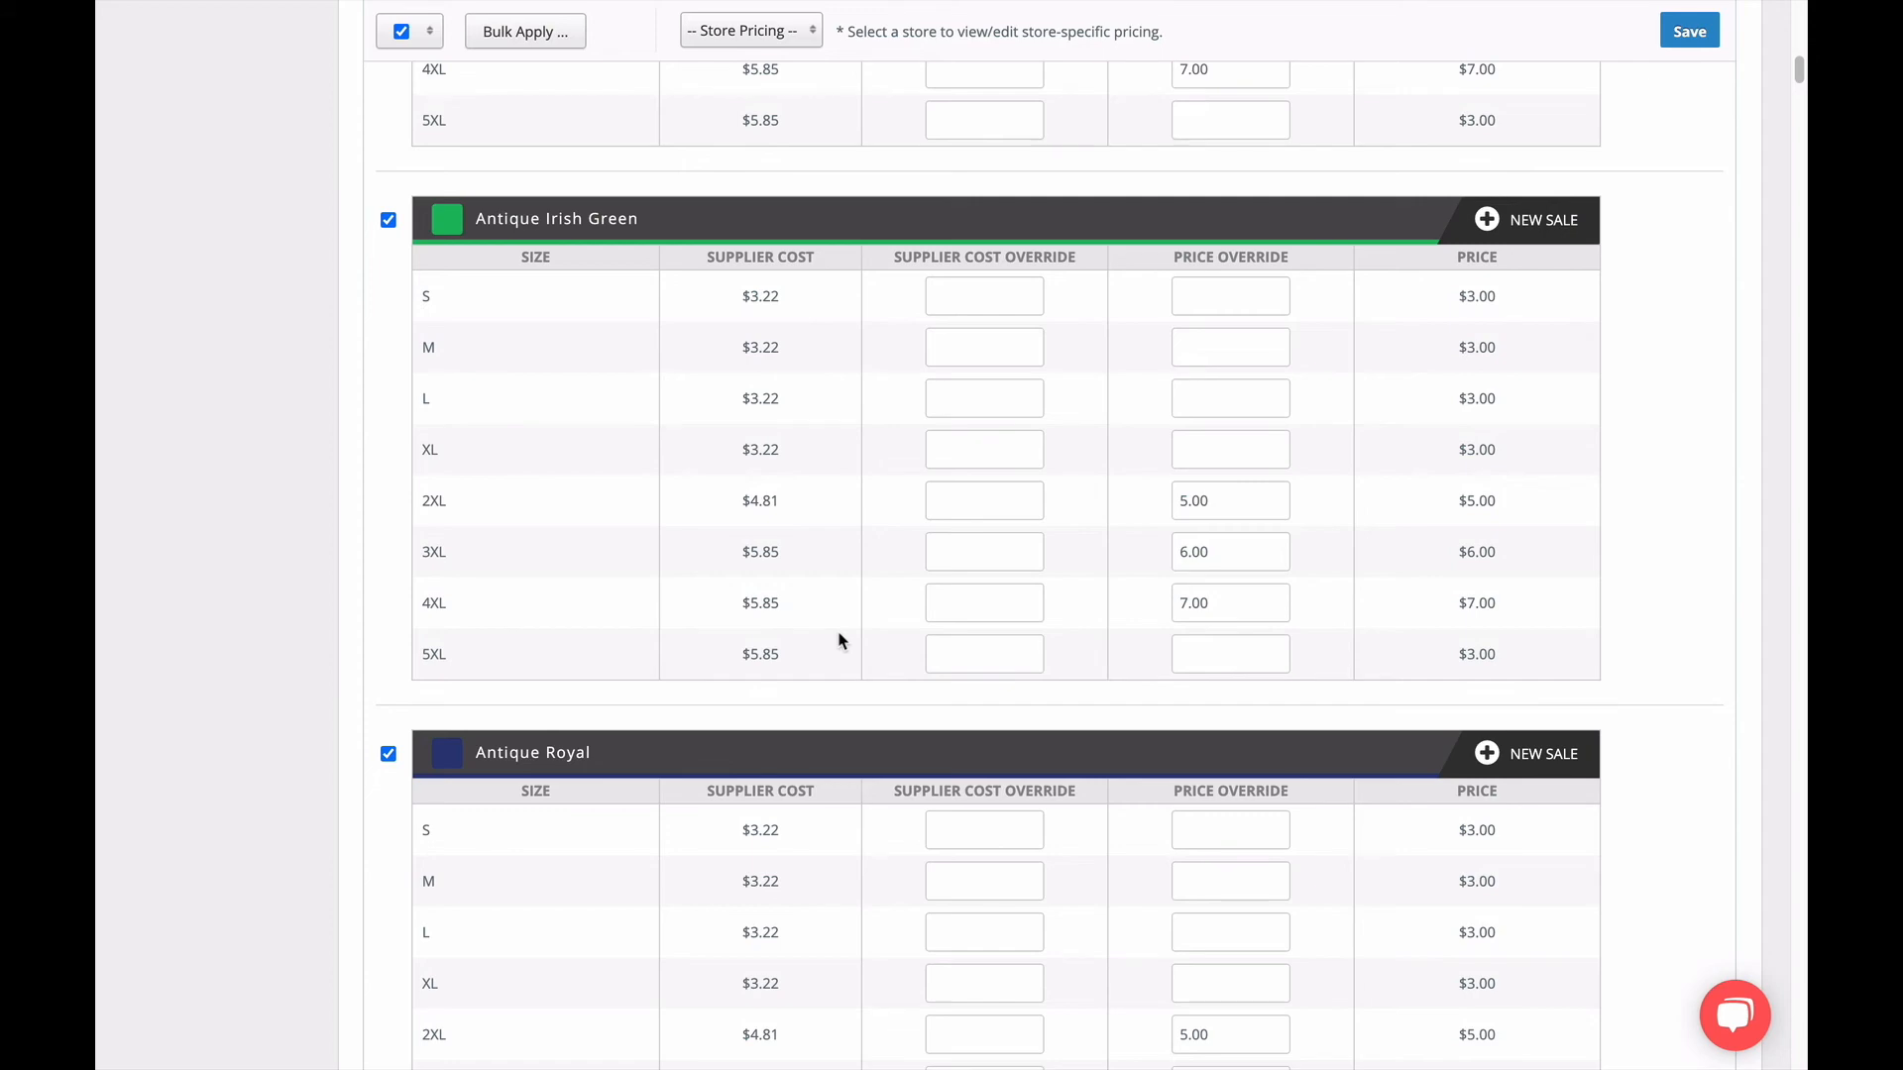
{"action": "scroll", "coordinate": [839, 640], "scroll_direction": "up", "scroll_amount": 15}
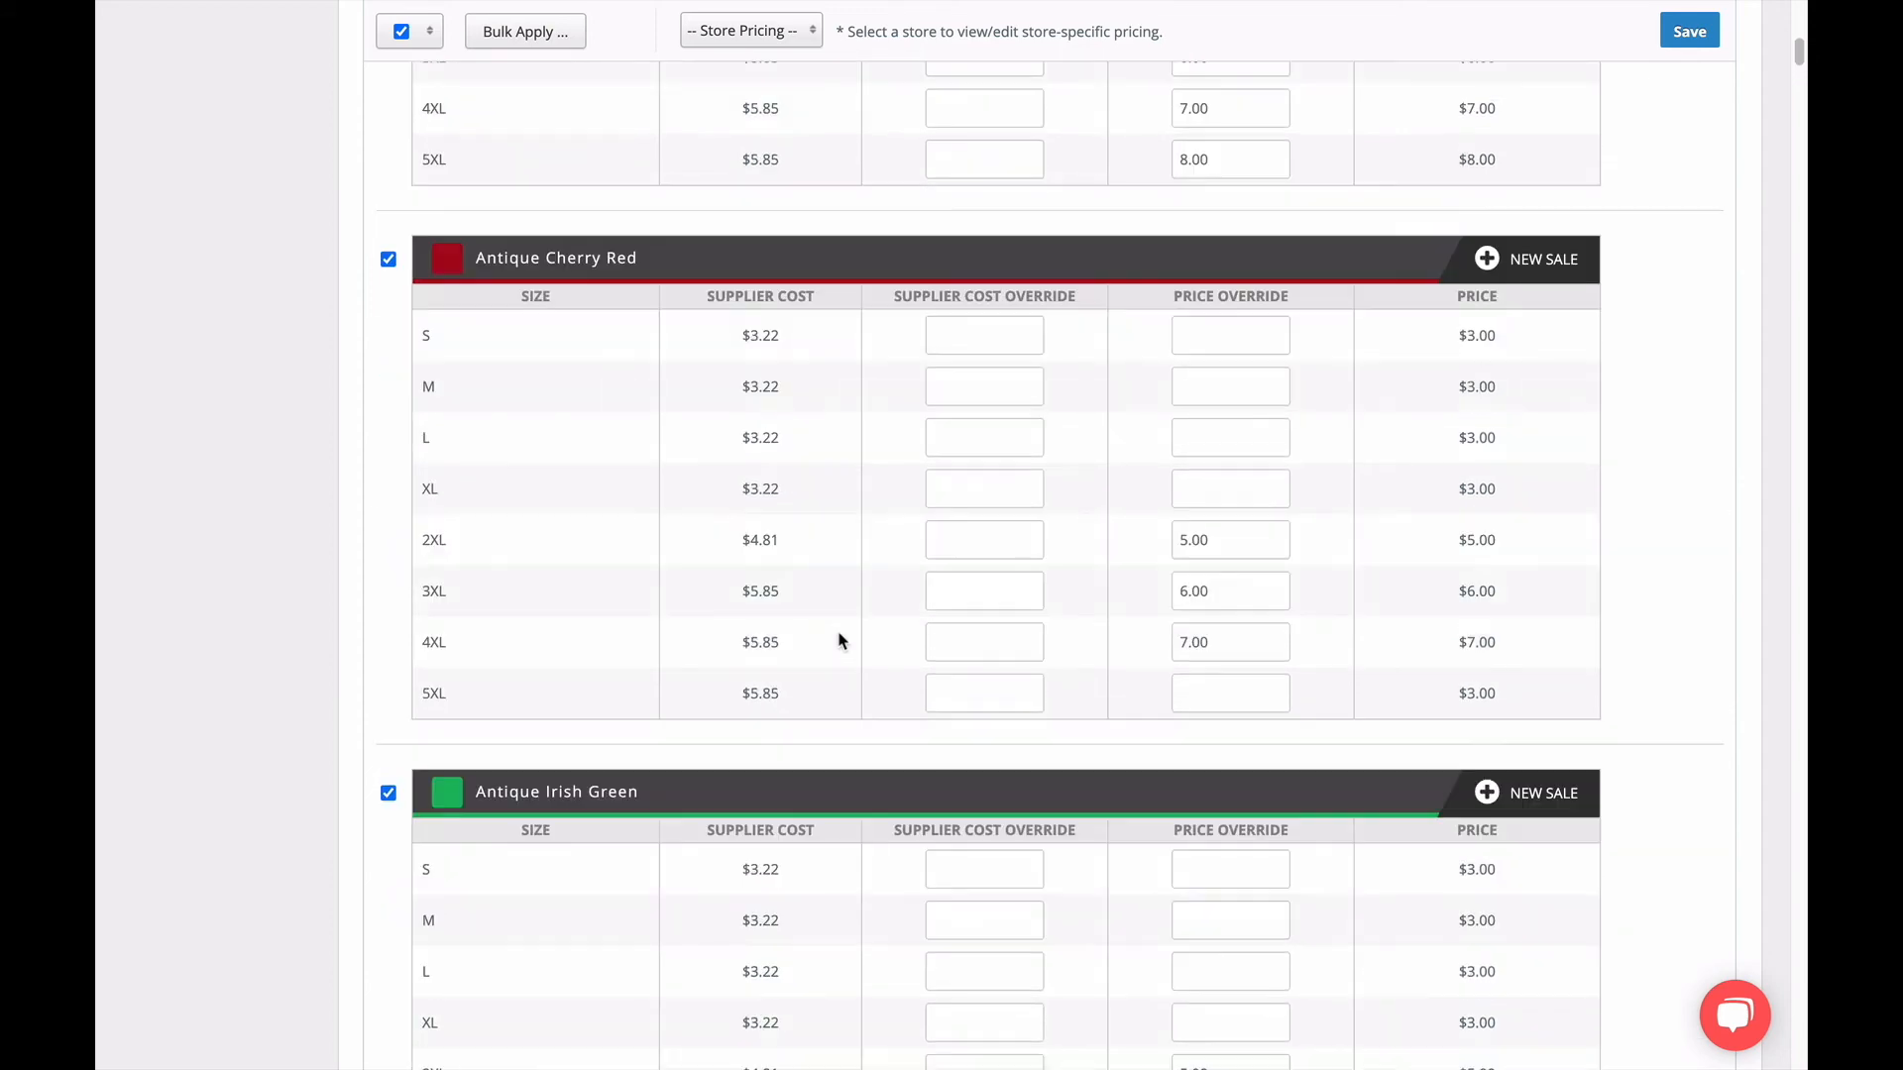
{"action": "scroll", "coordinate": [838, 641], "scroll_direction": "up", "scroll_amount": 3}
{"action": "scroll", "coordinate": [839, 641], "scroll_direction": "down", "scroll_amount": 2}
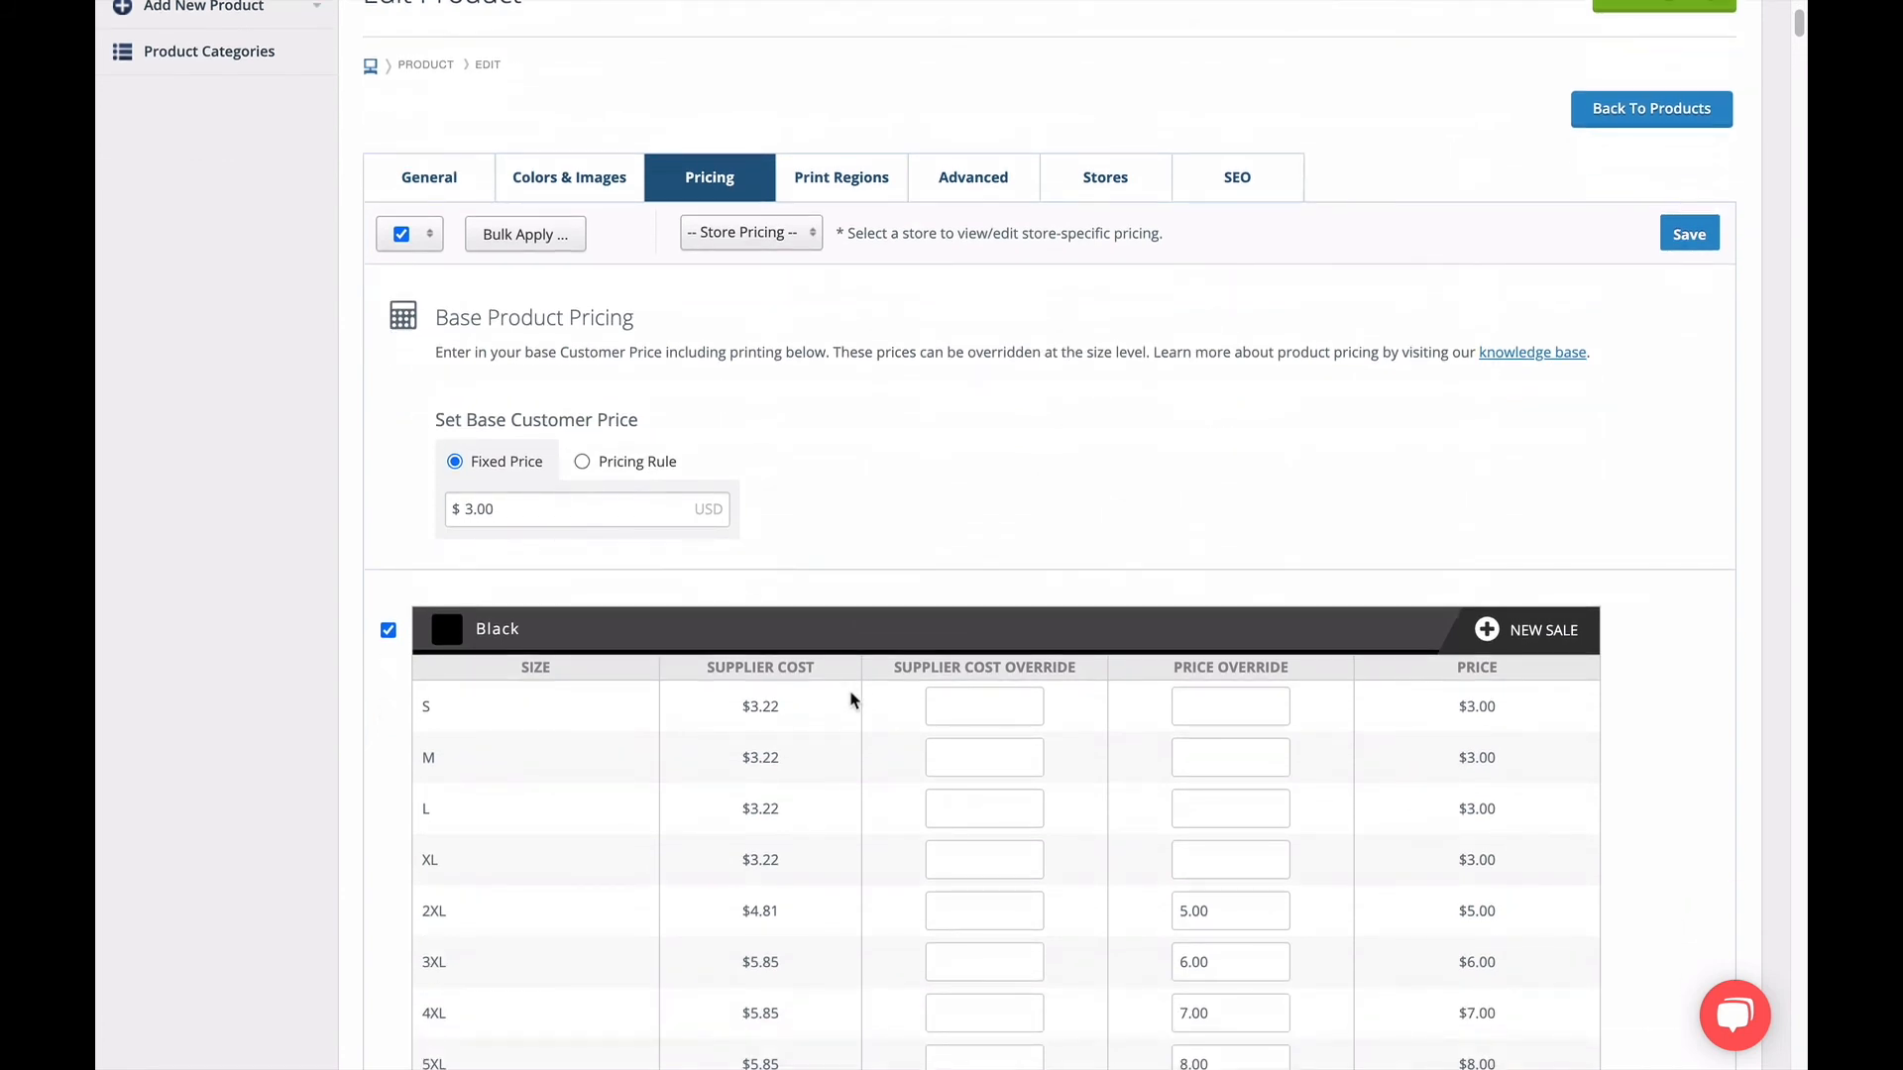
Set the supplier cost override for Black in size S to 3.00.
{"action": "left_click", "coordinate": [1011, 709]}
{"action": "type", "text": "3.00"}
{"action": "scroll", "coordinate": [1011, 723], "scroll_direction": "down", "scroll_amount": 1}
{"action": "left_click", "coordinate": [980, 704]}
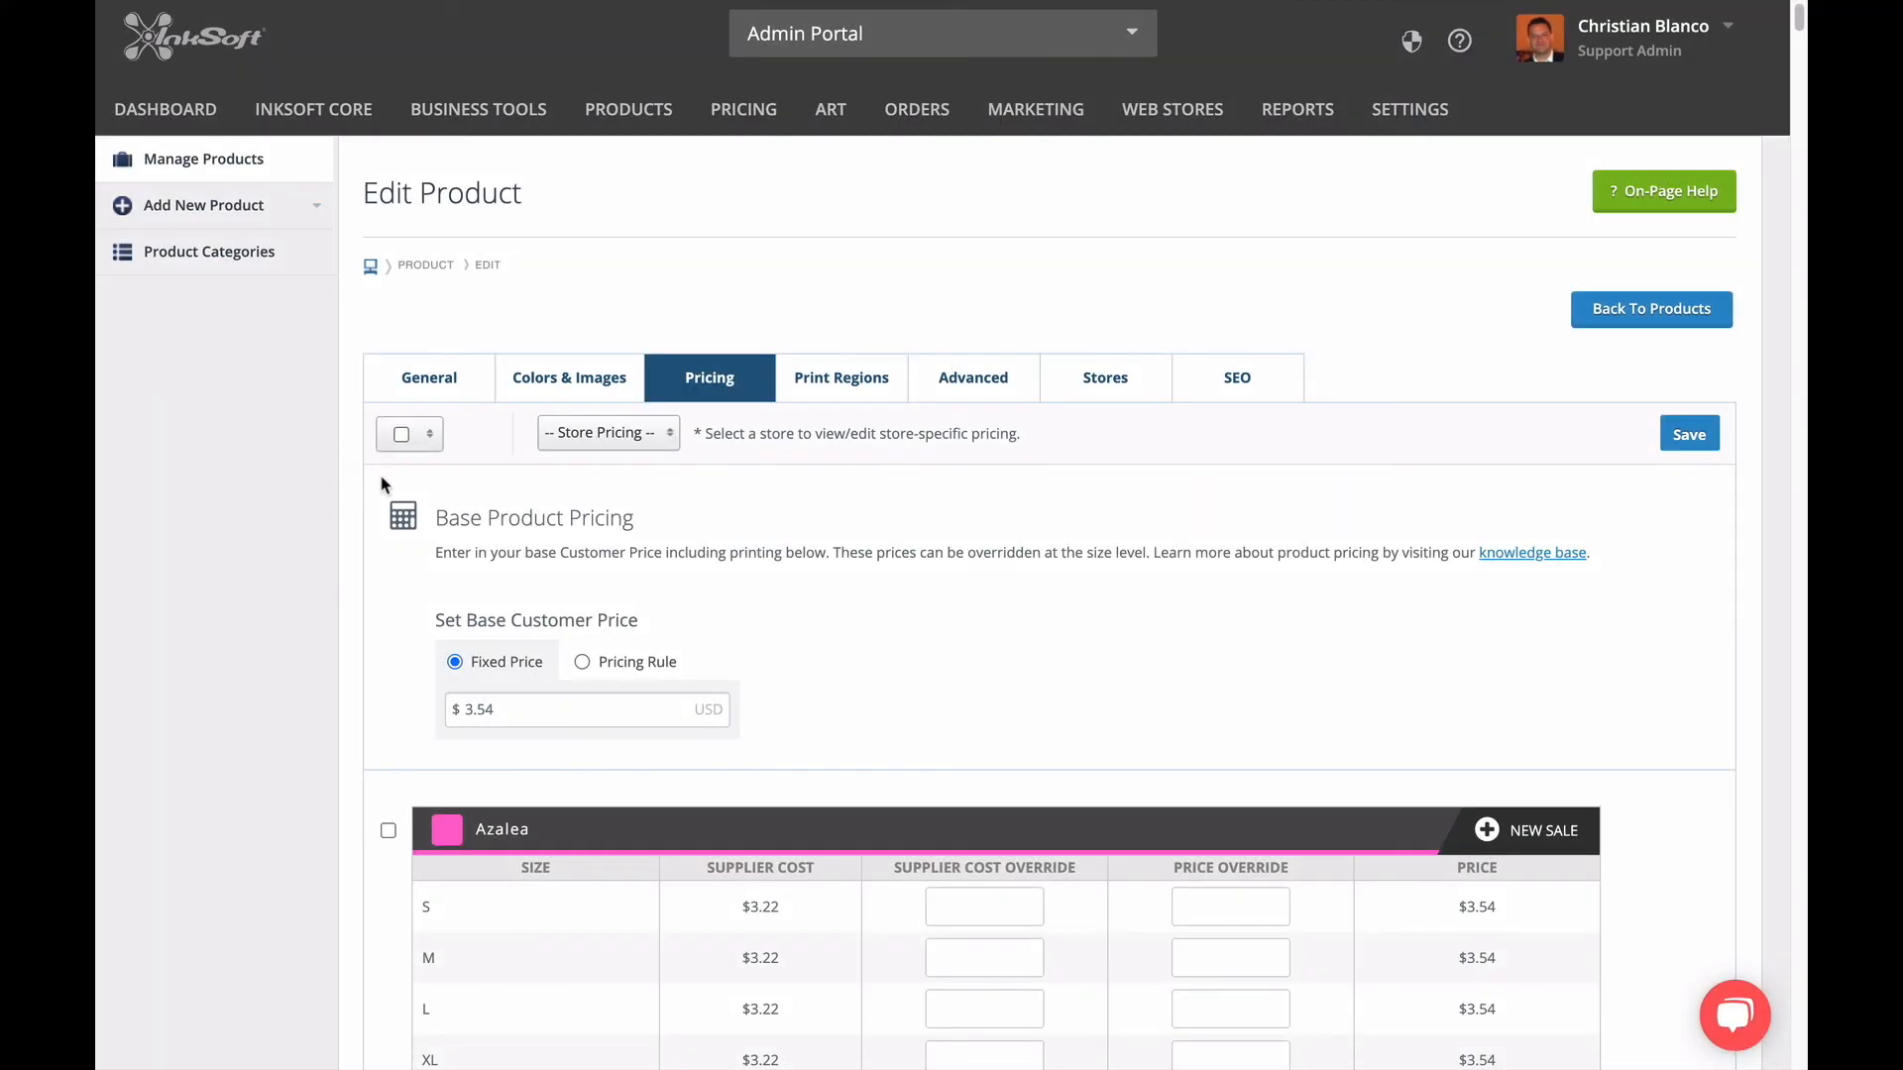
Select all of the product's colors and bulk-override the supplier cost with 3.00 for sizes S, M, L and XL.
{"action": "left_click", "coordinate": [405, 440]}
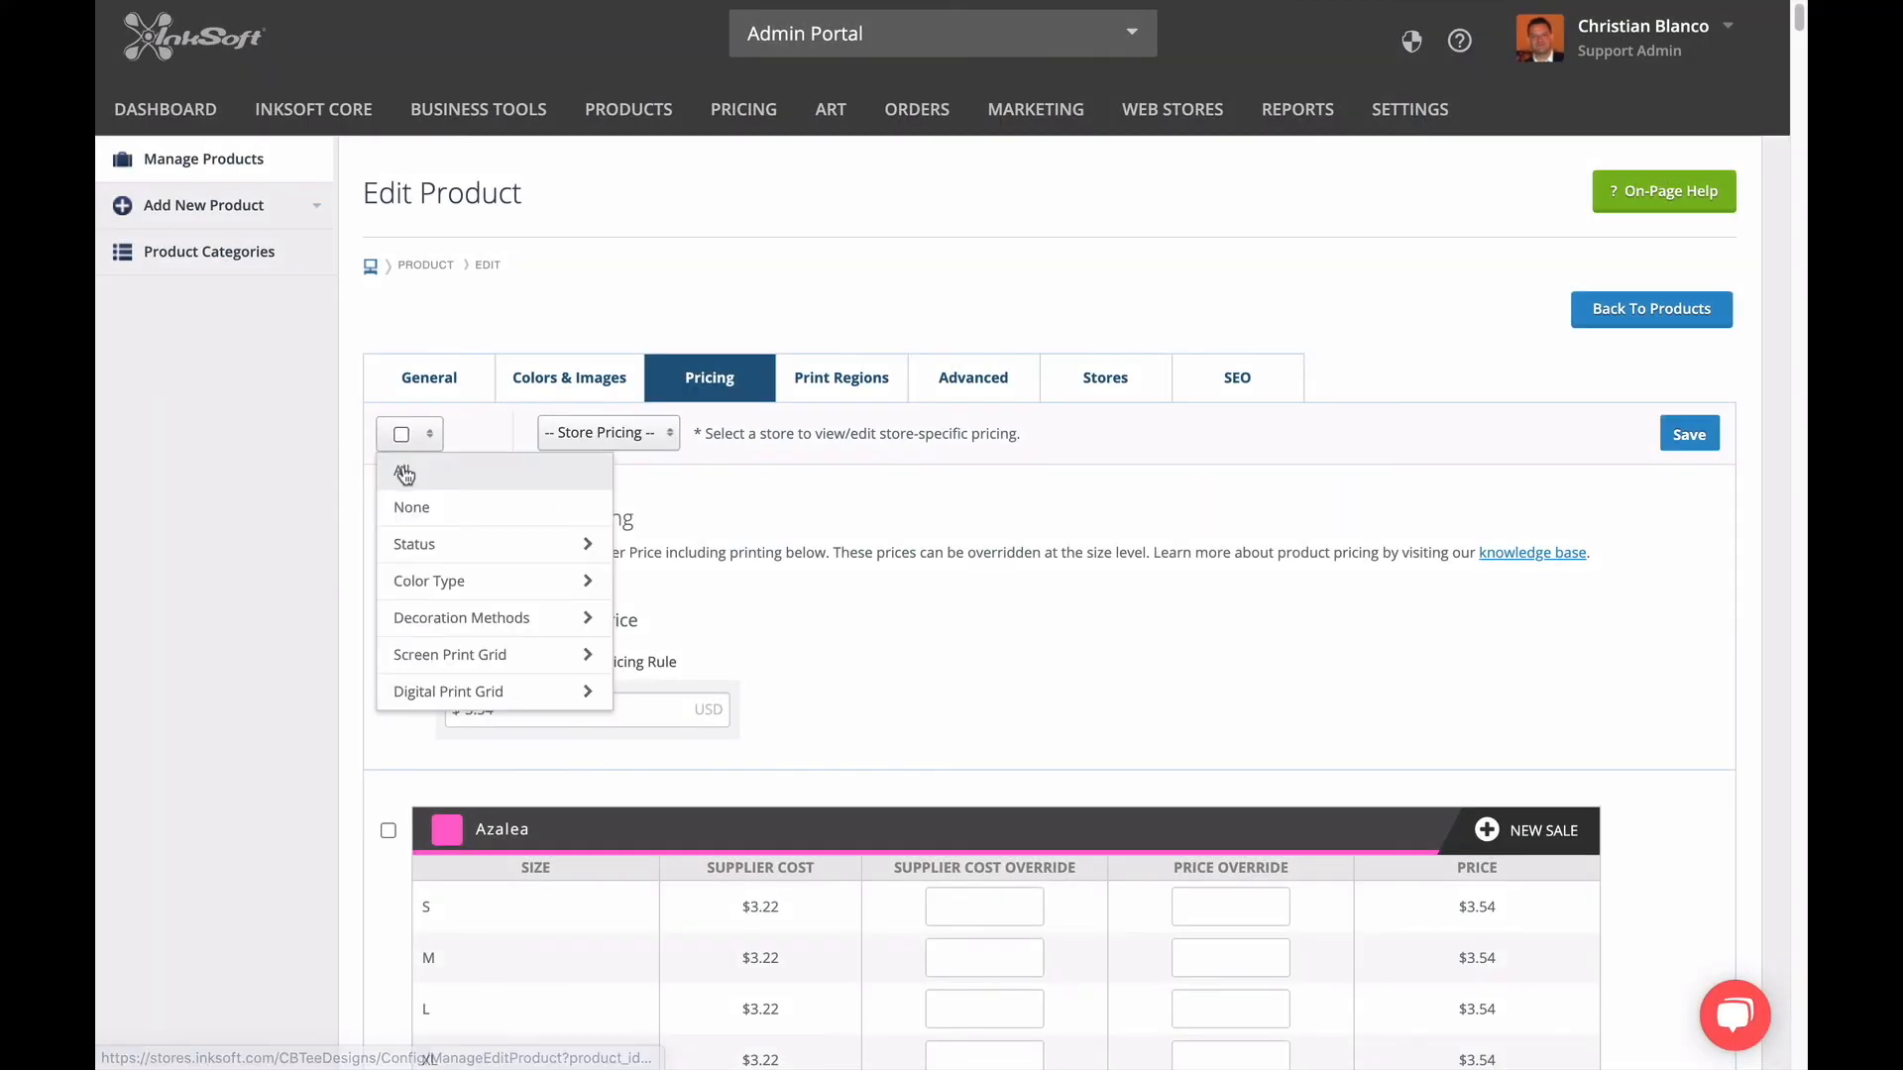
{"action": "left_click", "coordinate": [406, 469]}
{"action": "left_click", "coordinate": [525, 436]}
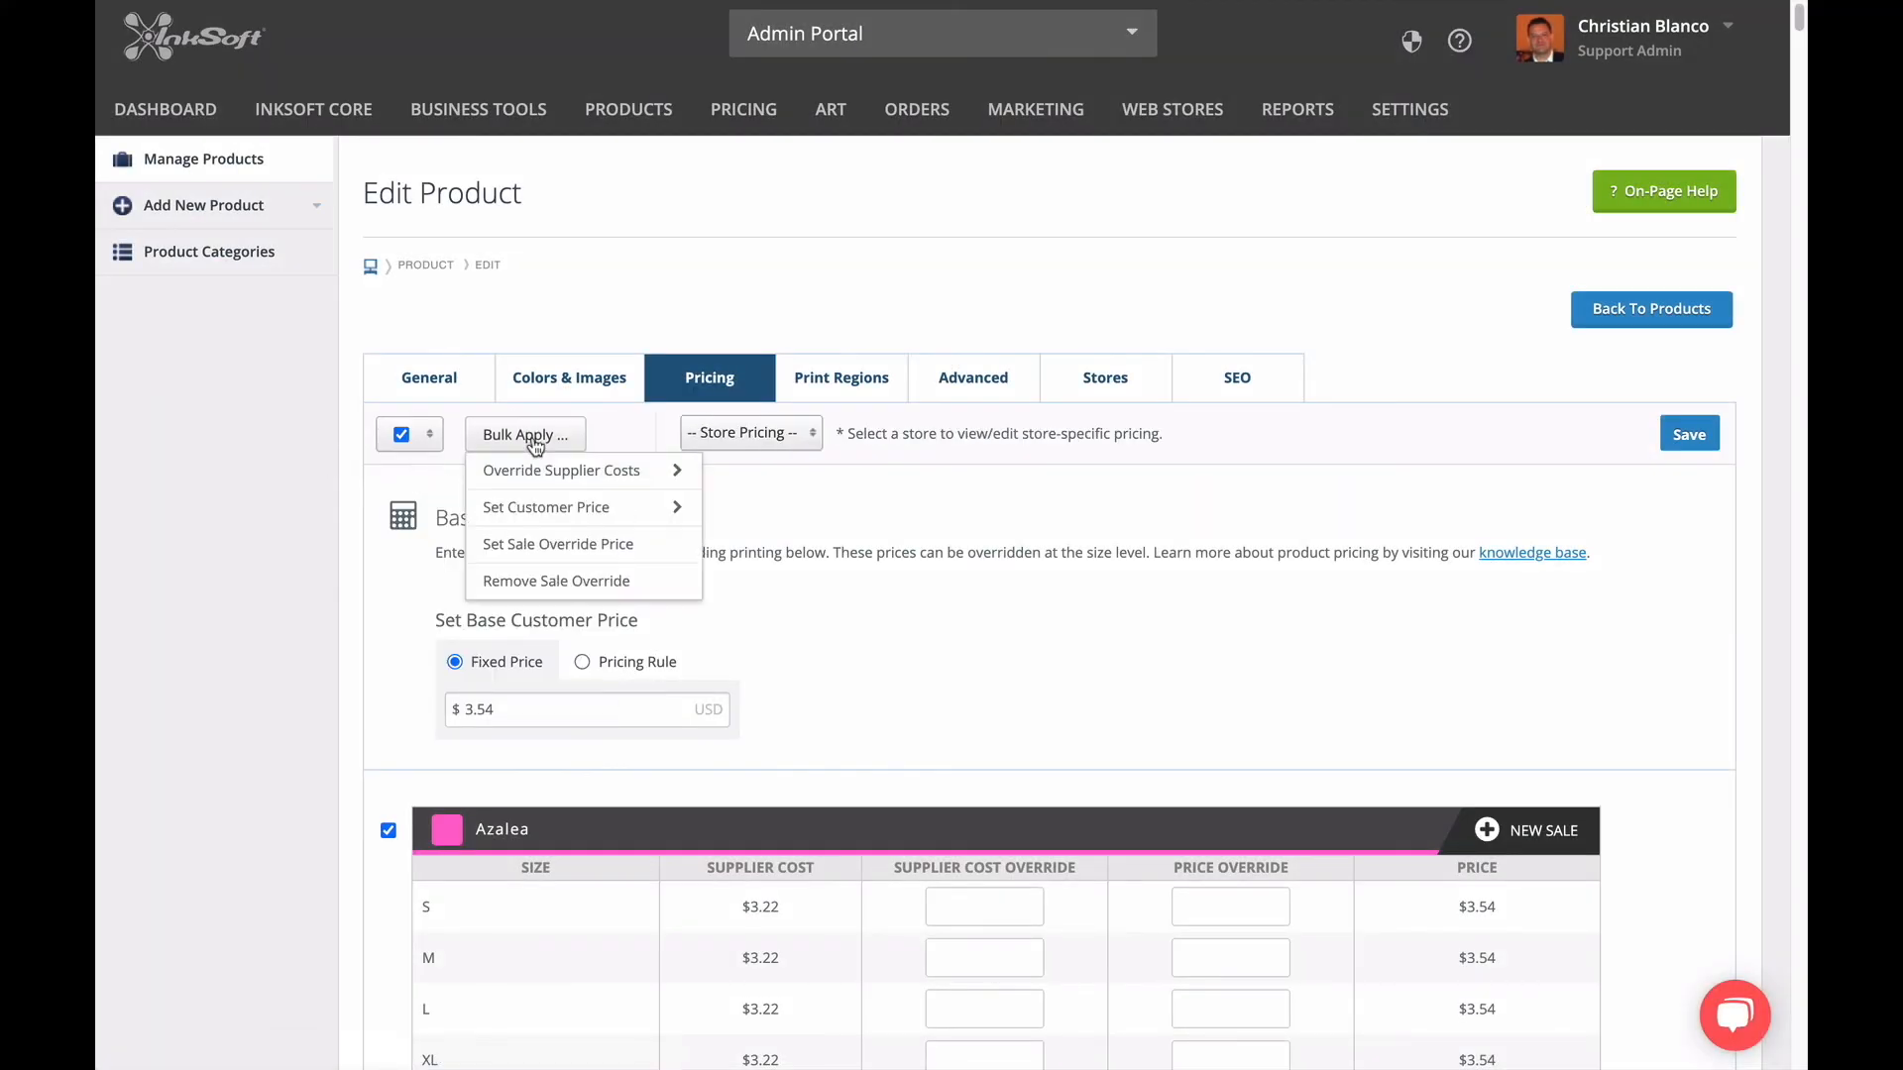
{"action": "mouse_move", "coordinate": [532, 474]}
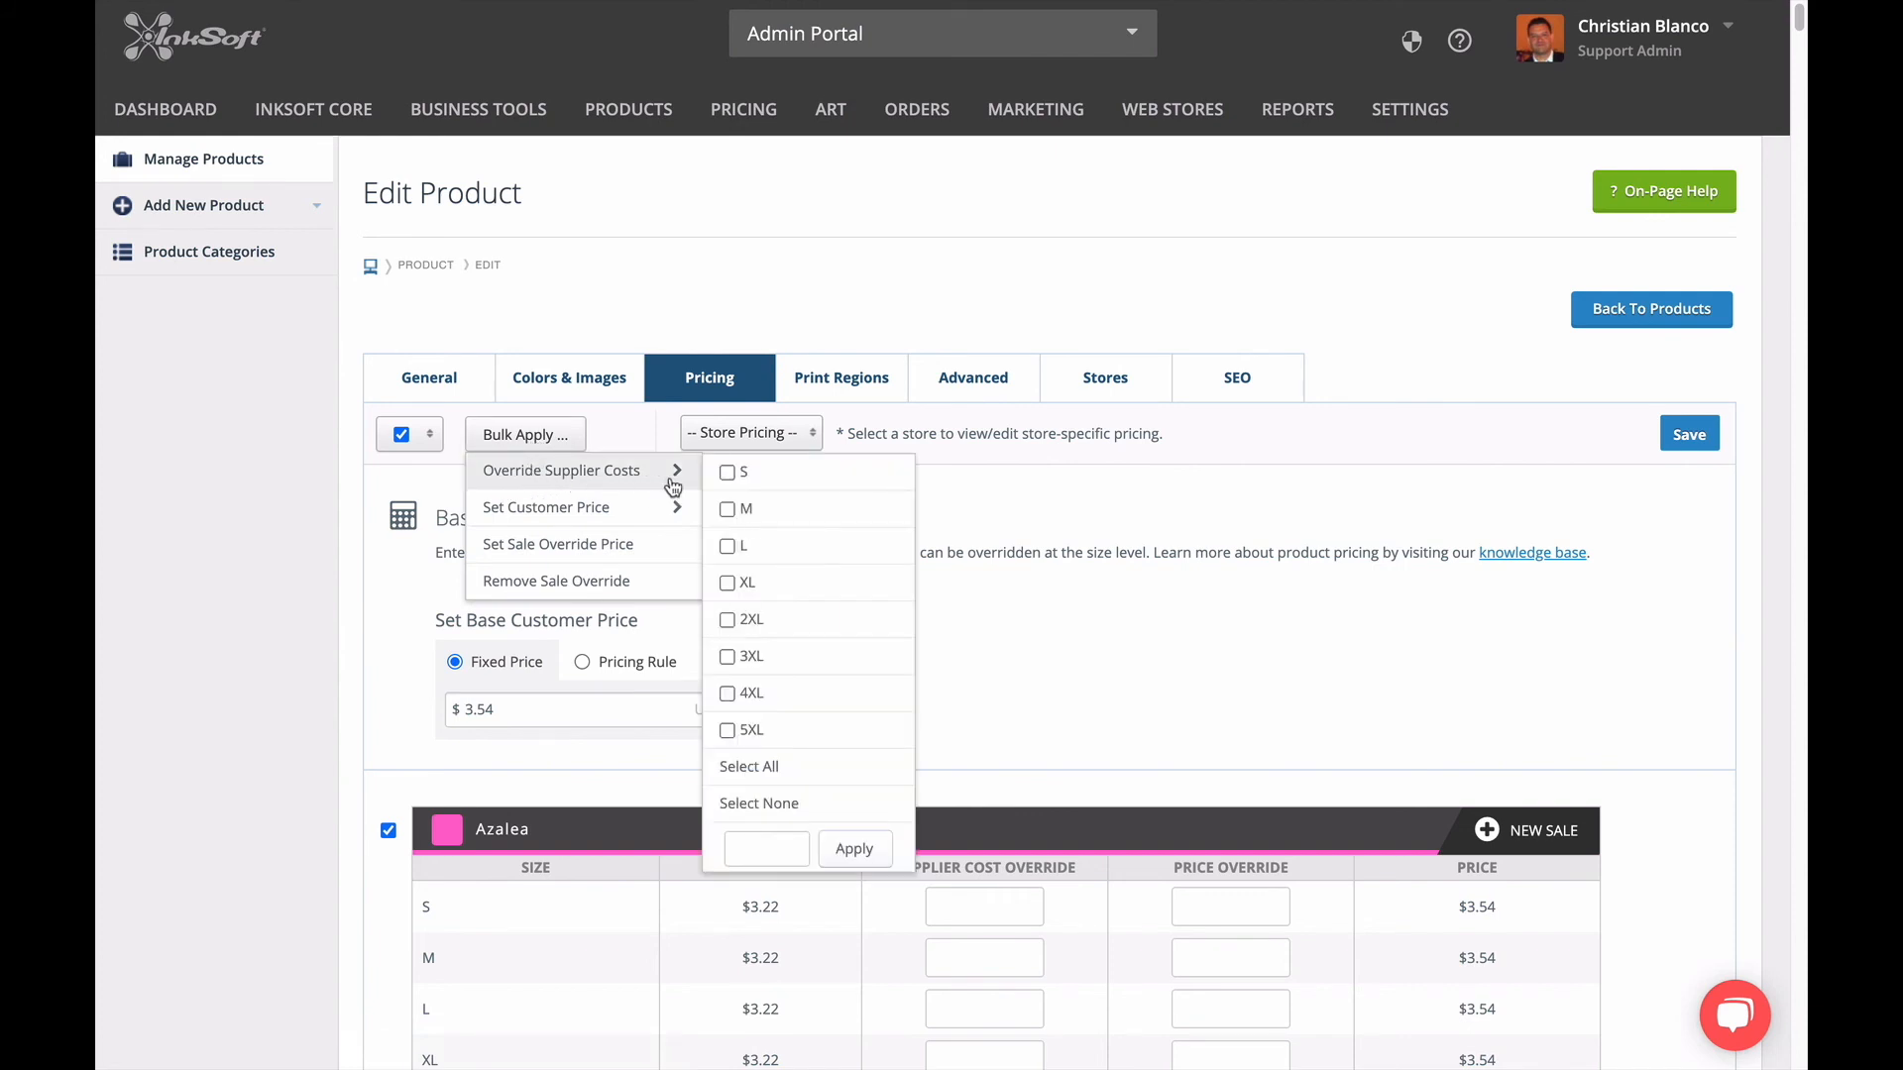
{"action": "left_click", "coordinate": [750, 766]}
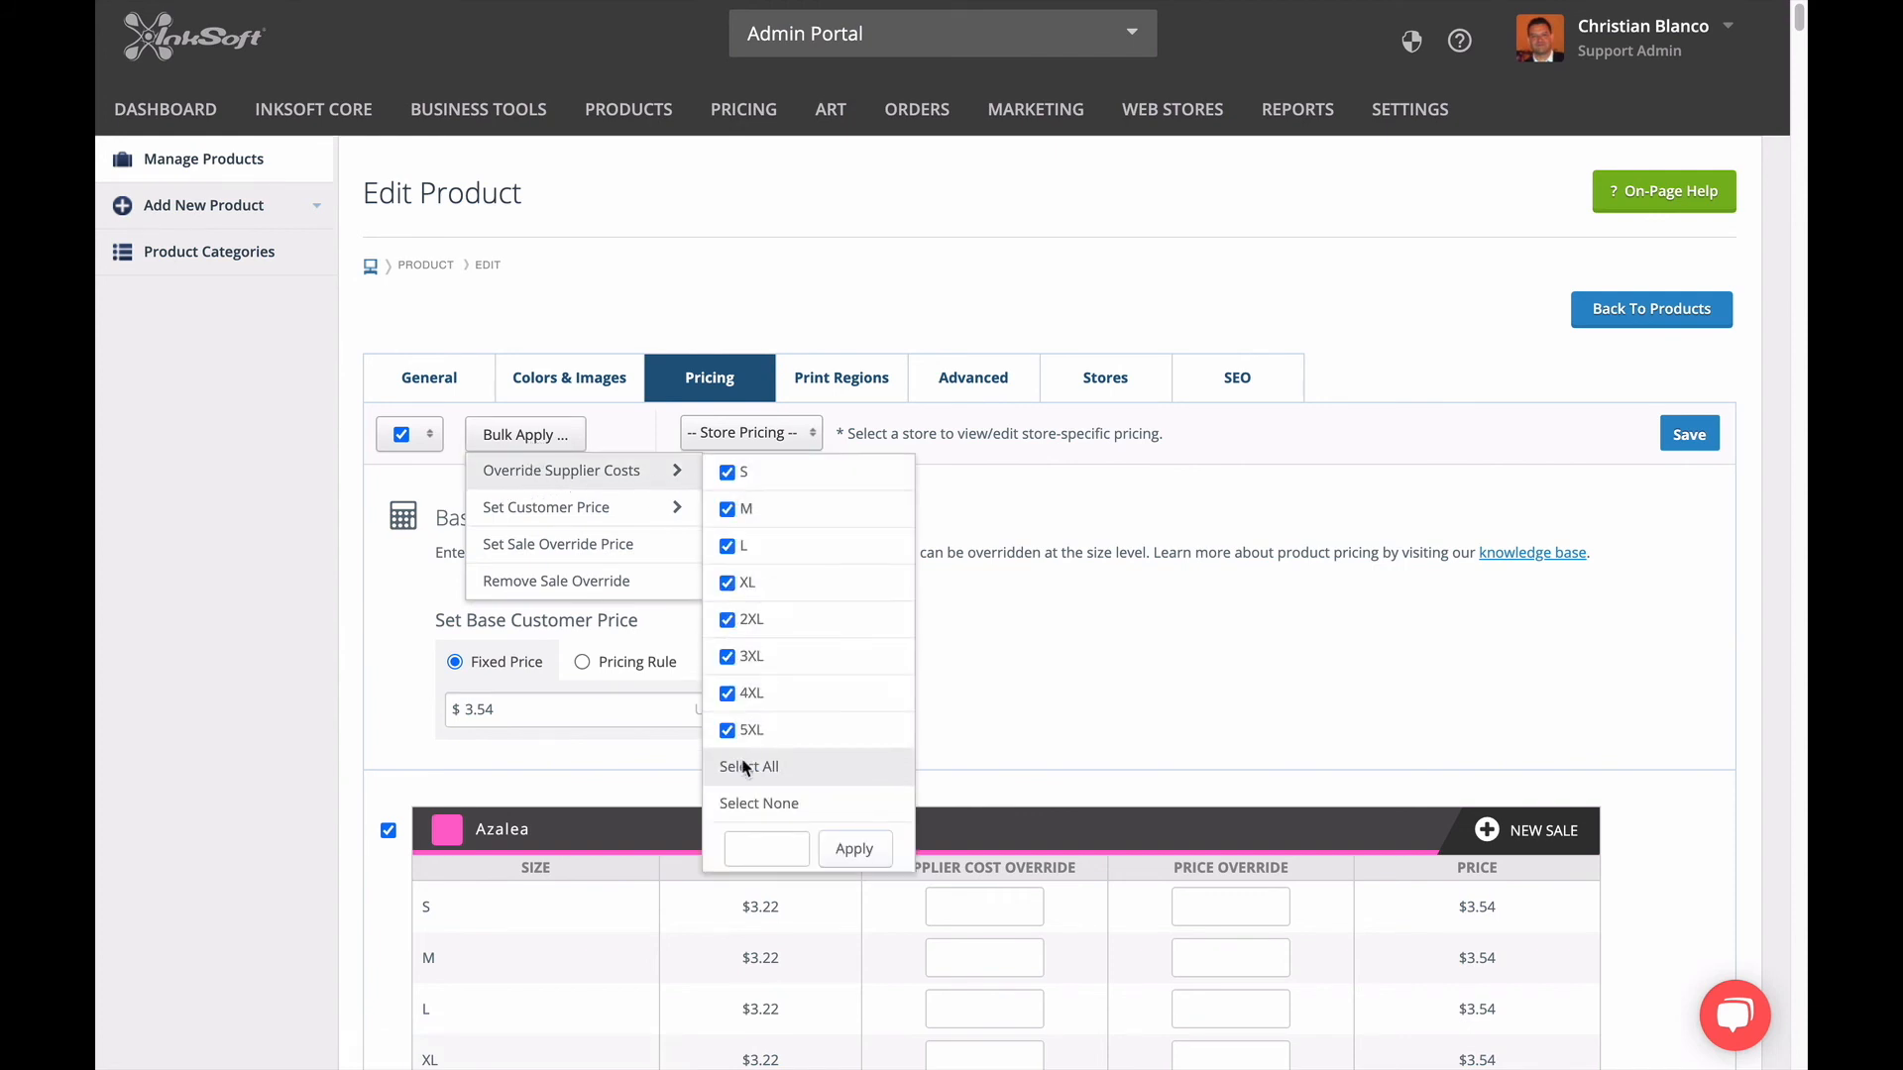
{"action": "left_click", "coordinate": [727, 620]}
{"action": "left_click", "coordinate": [727, 657]}
{"action": "left_click", "coordinate": [726, 693]}
{"action": "left_click", "coordinate": [726, 731]}
{"action": "left_click", "coordinate": [737, 846]}
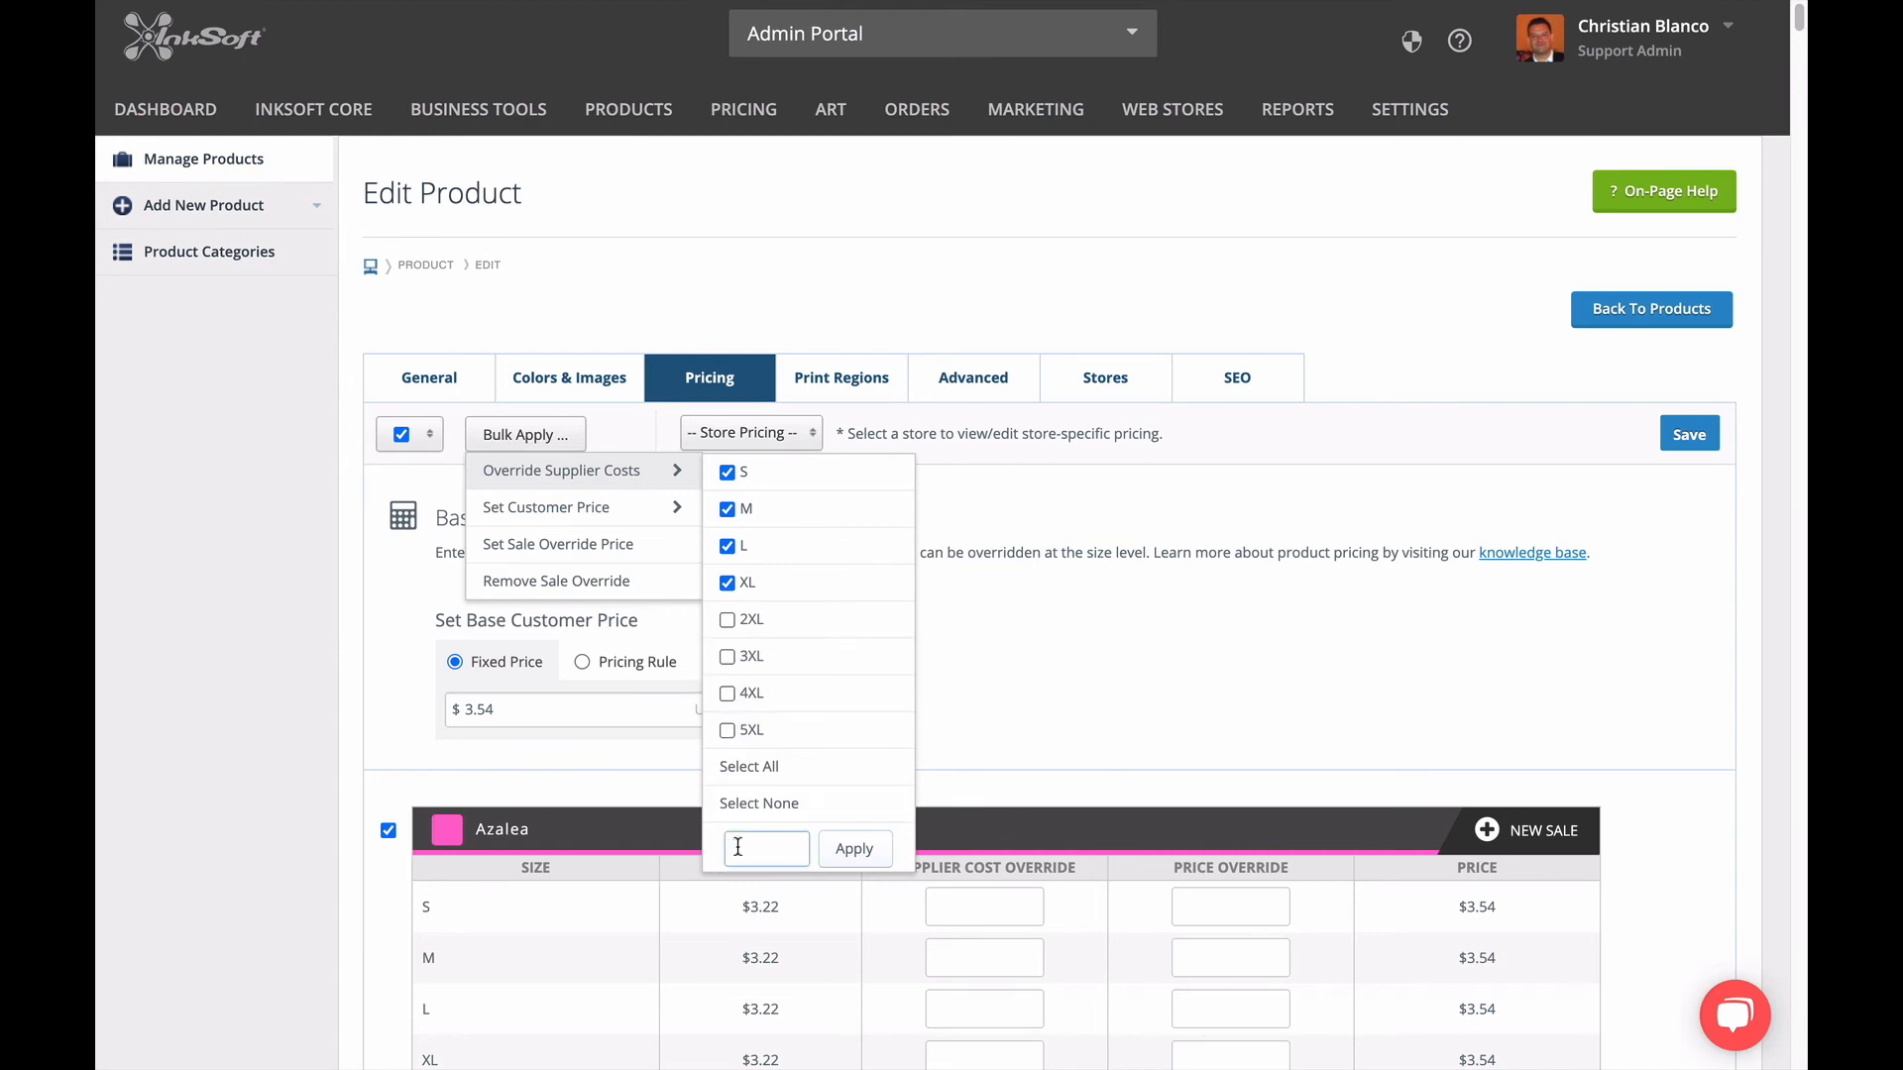
{"action": "type", "text": "3.00"}
{"action": "left_click", "coordinate": [840, 848]}
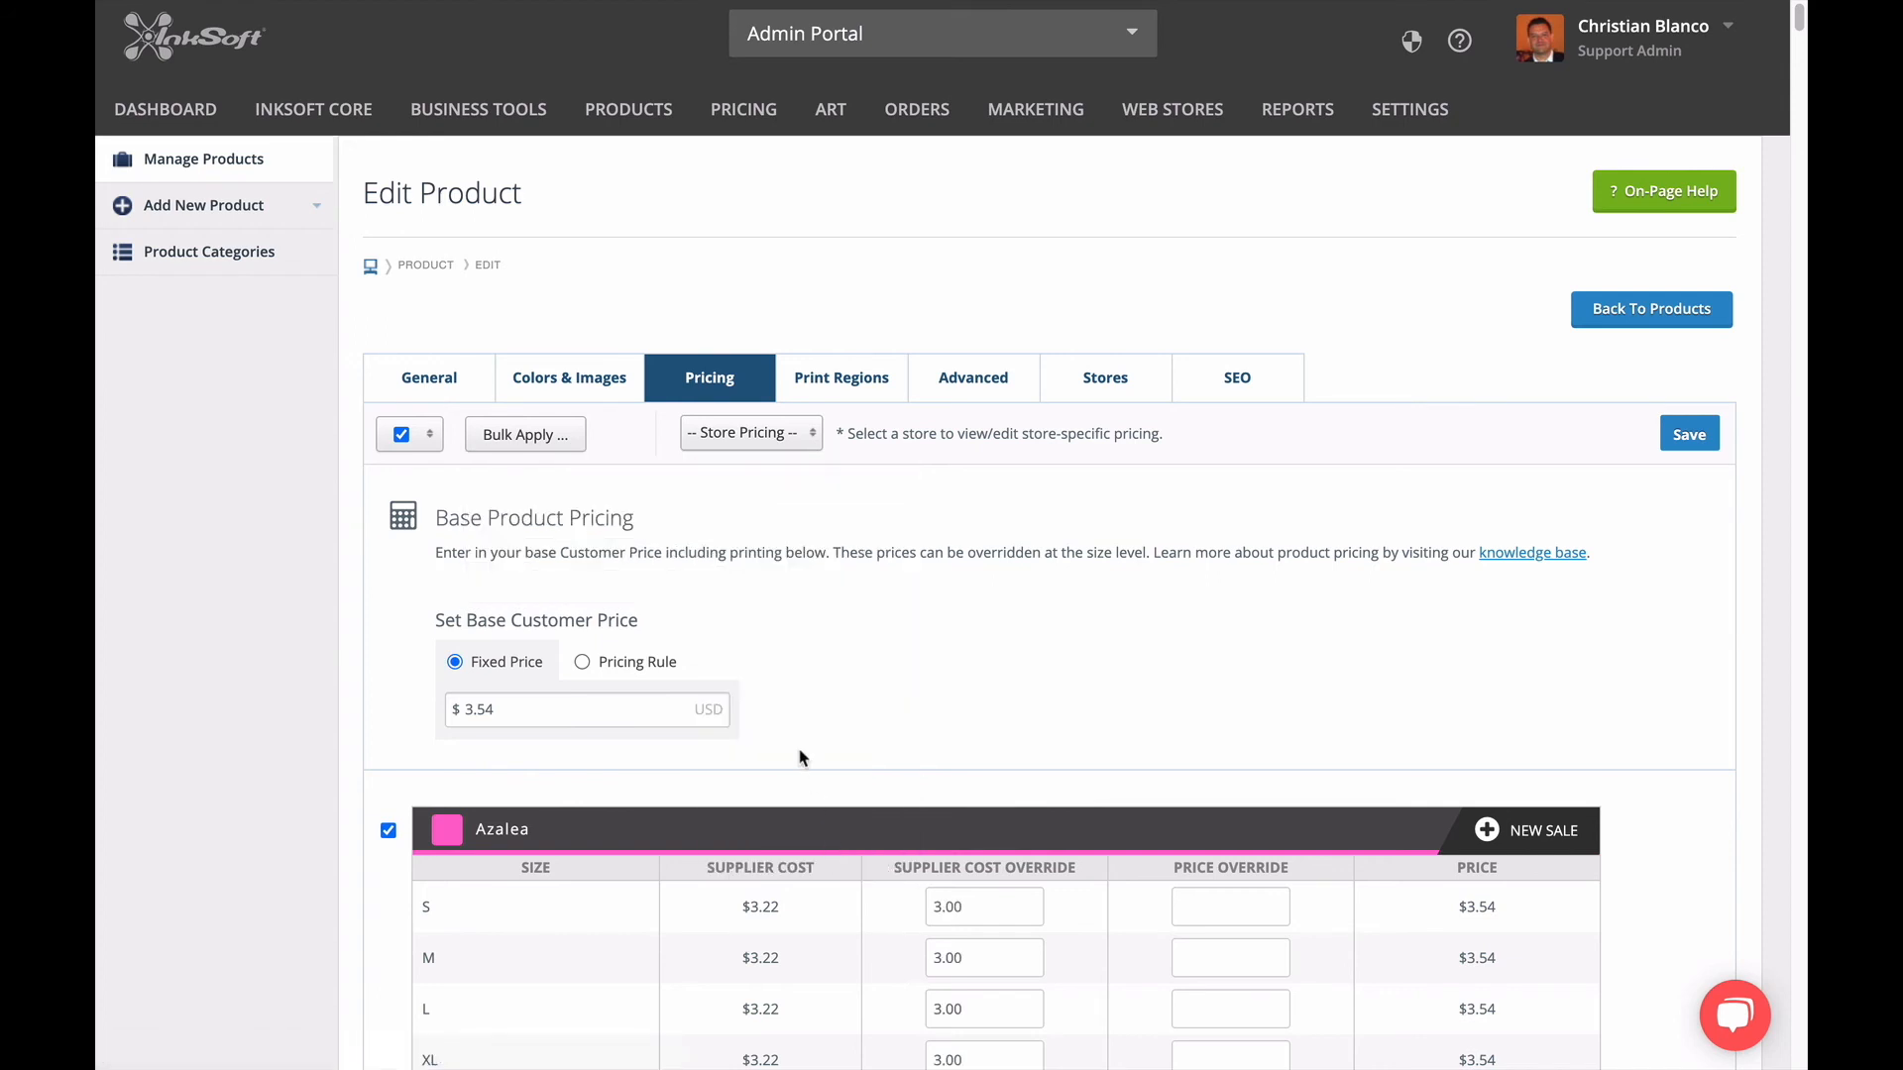
Try to bulk-override the supplier cost of size 2XL with 5.00 for all selected colors.
{"action": "left_click", "coordinate": [523, 435]}
{"action": "mouse_move", "coordinate": [533, 470]}
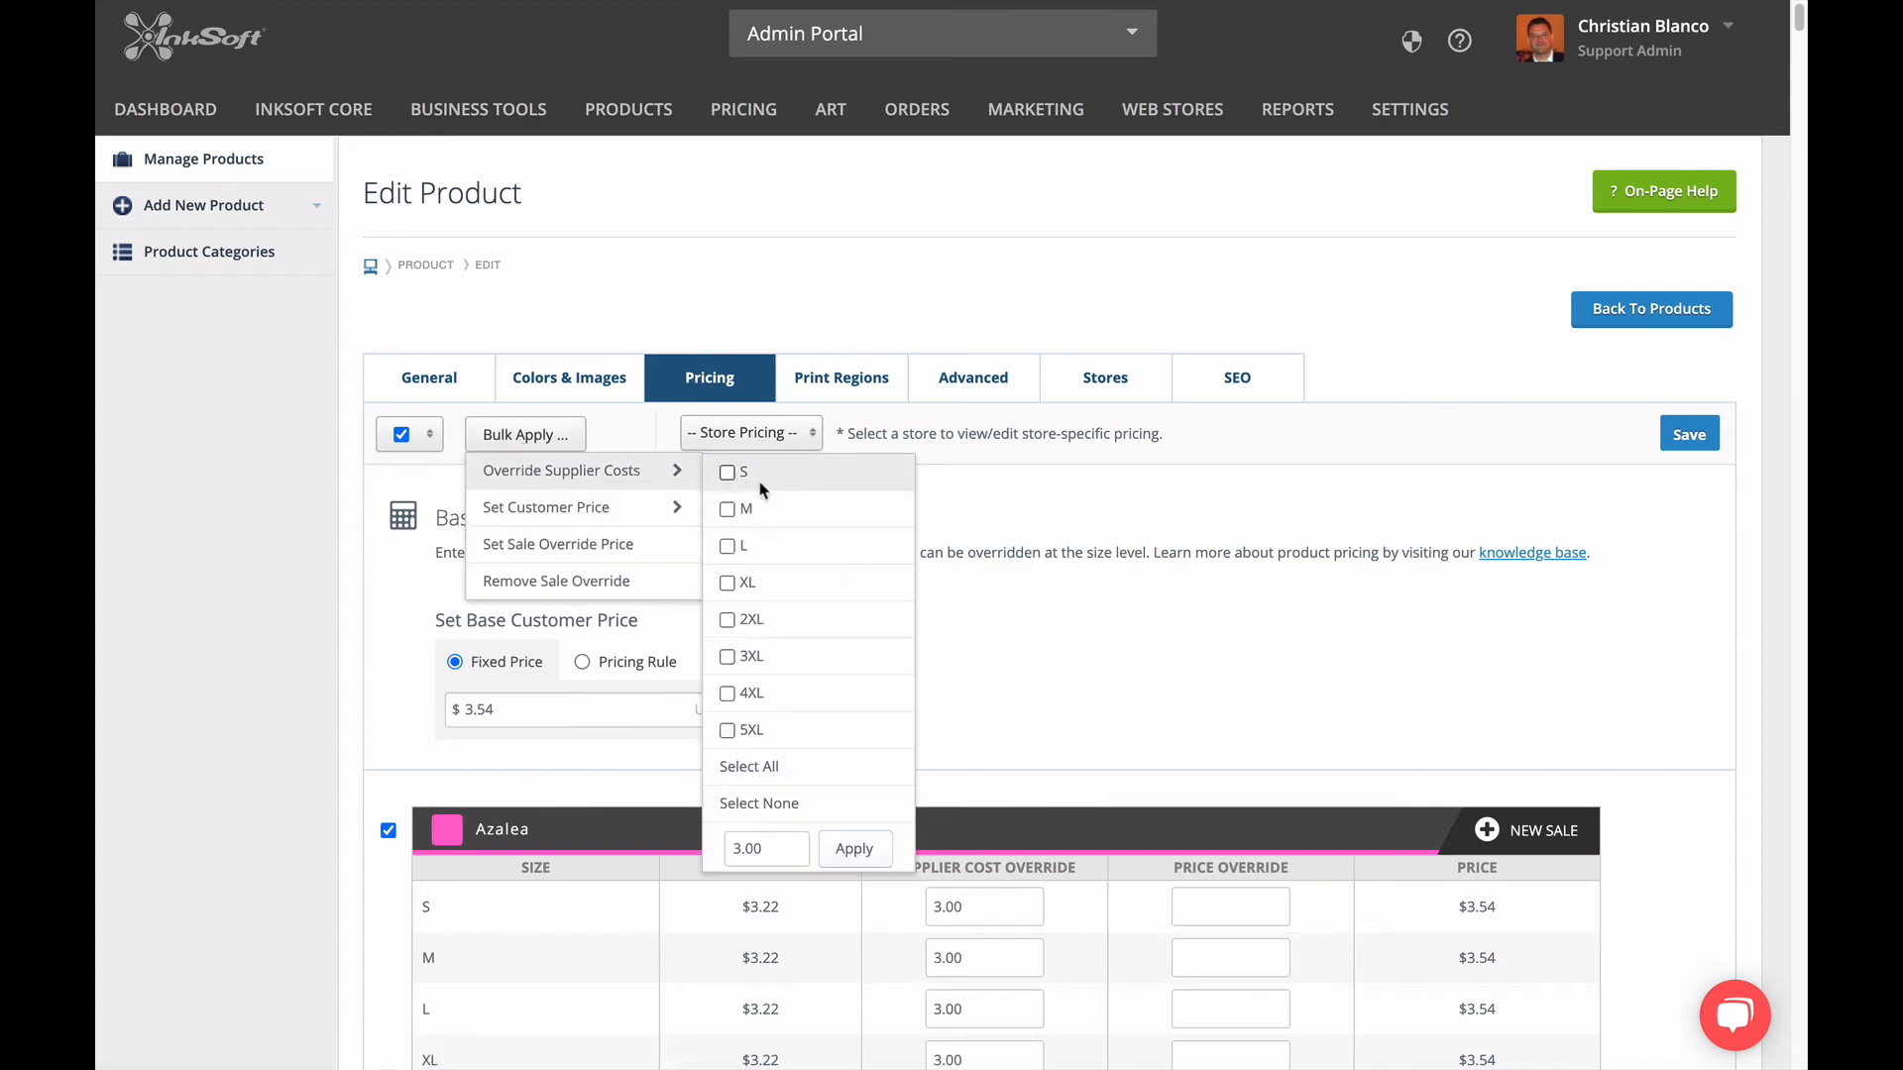
{"action": "left_click", "coordinate": [728, 620]}
{"action": "left_click_drag", "start_coordinate": [778, 858], "coordinate": [720, 841]}
{"action": "type", "text": "5.00"}
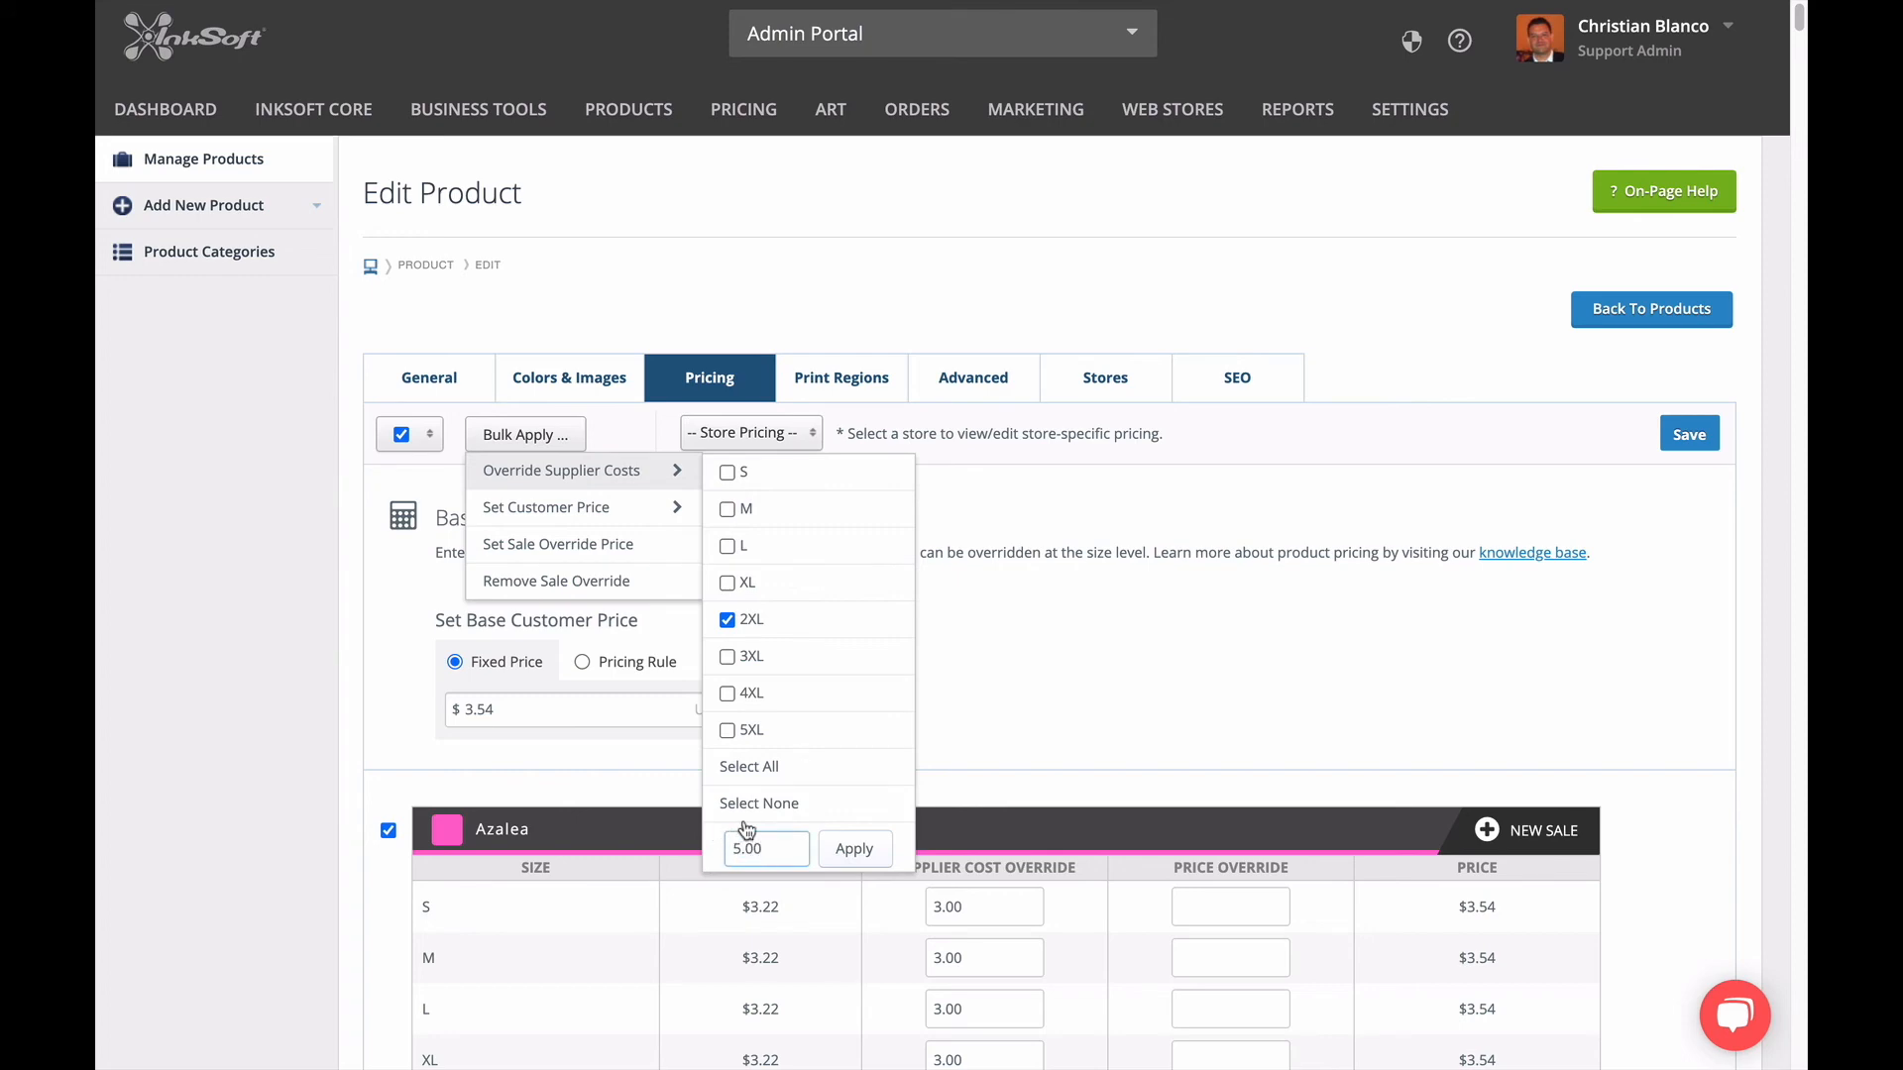
{"action": "key", "text": "Return"}
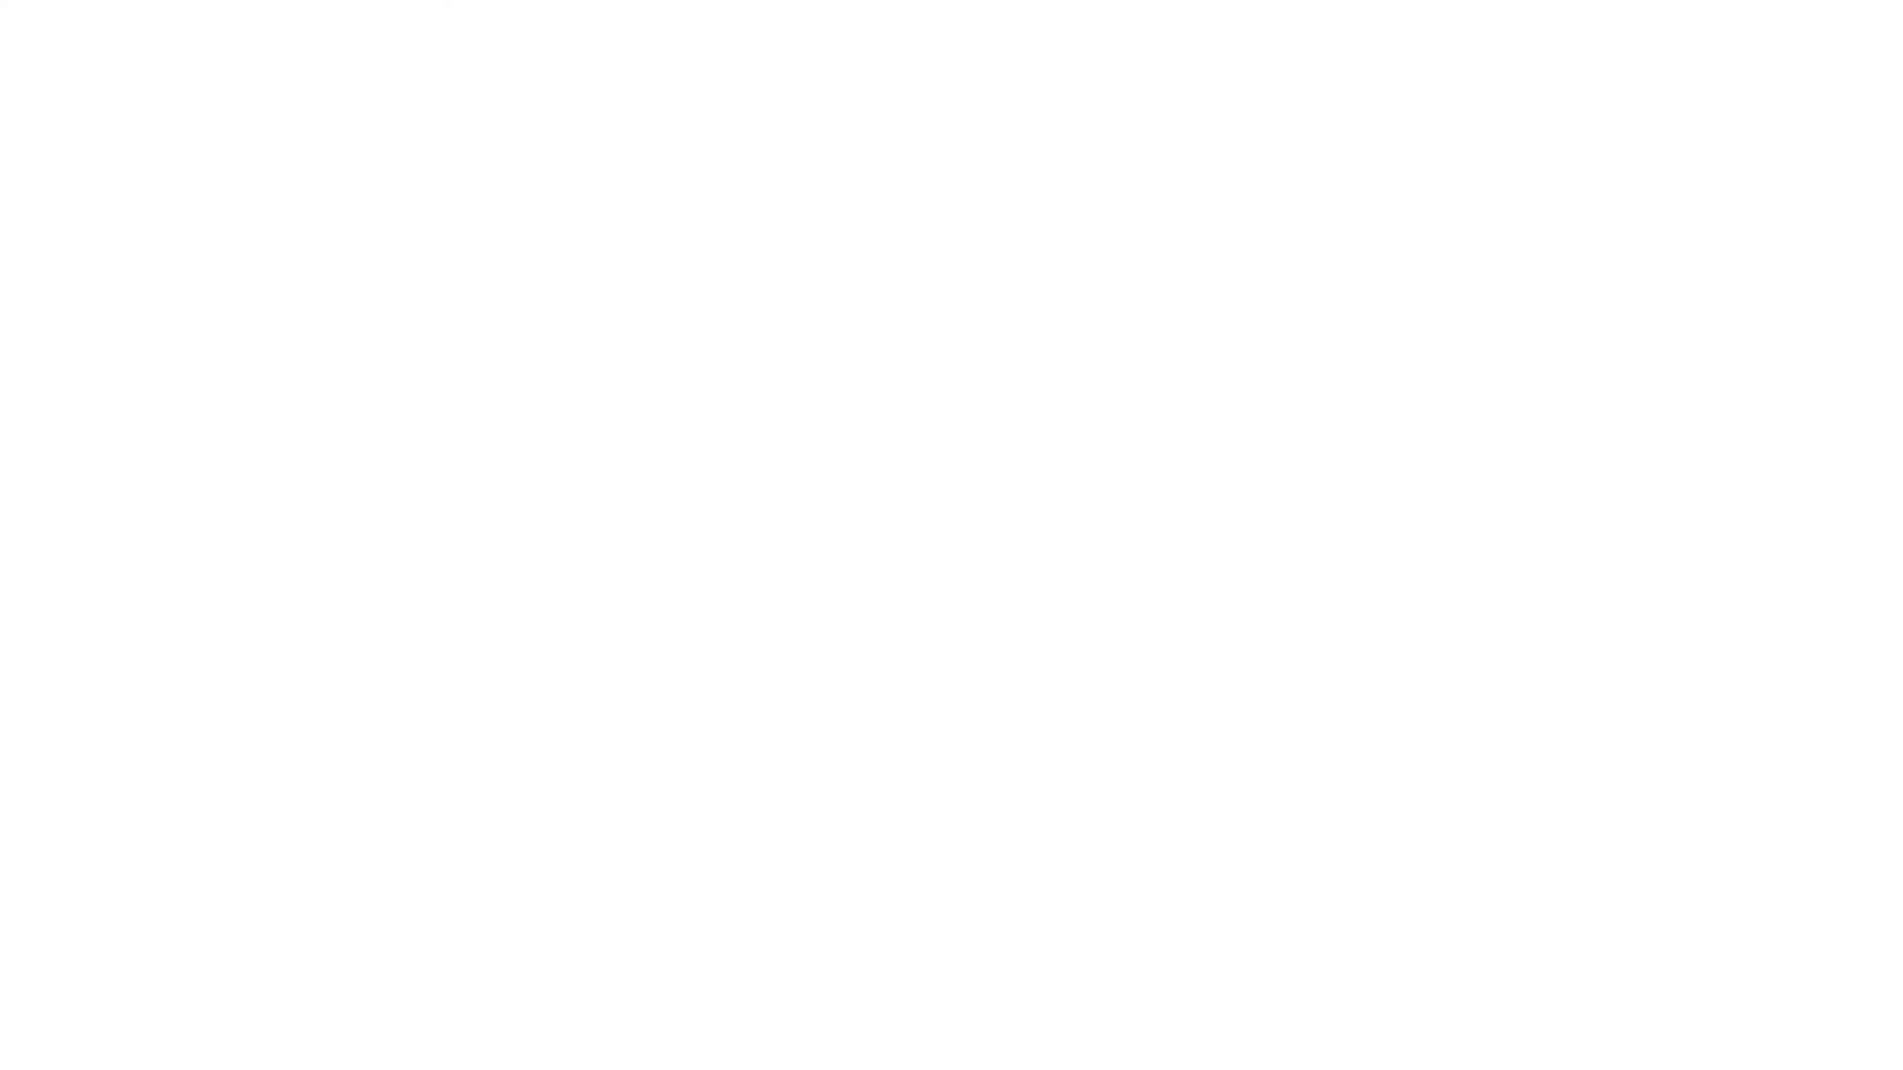
Check the supplier cost and price overrides by size for Azalea, Antique Cherry Red and Antique Irish Green.
{"action": "scroll", "coordinate": [324, 754], "scroll_direction": "down", "scroll_amount": 1}
{"action": "scroll", "coordinate": [324, 752], "scroll_direction": "down", "scroll_amount": 5}
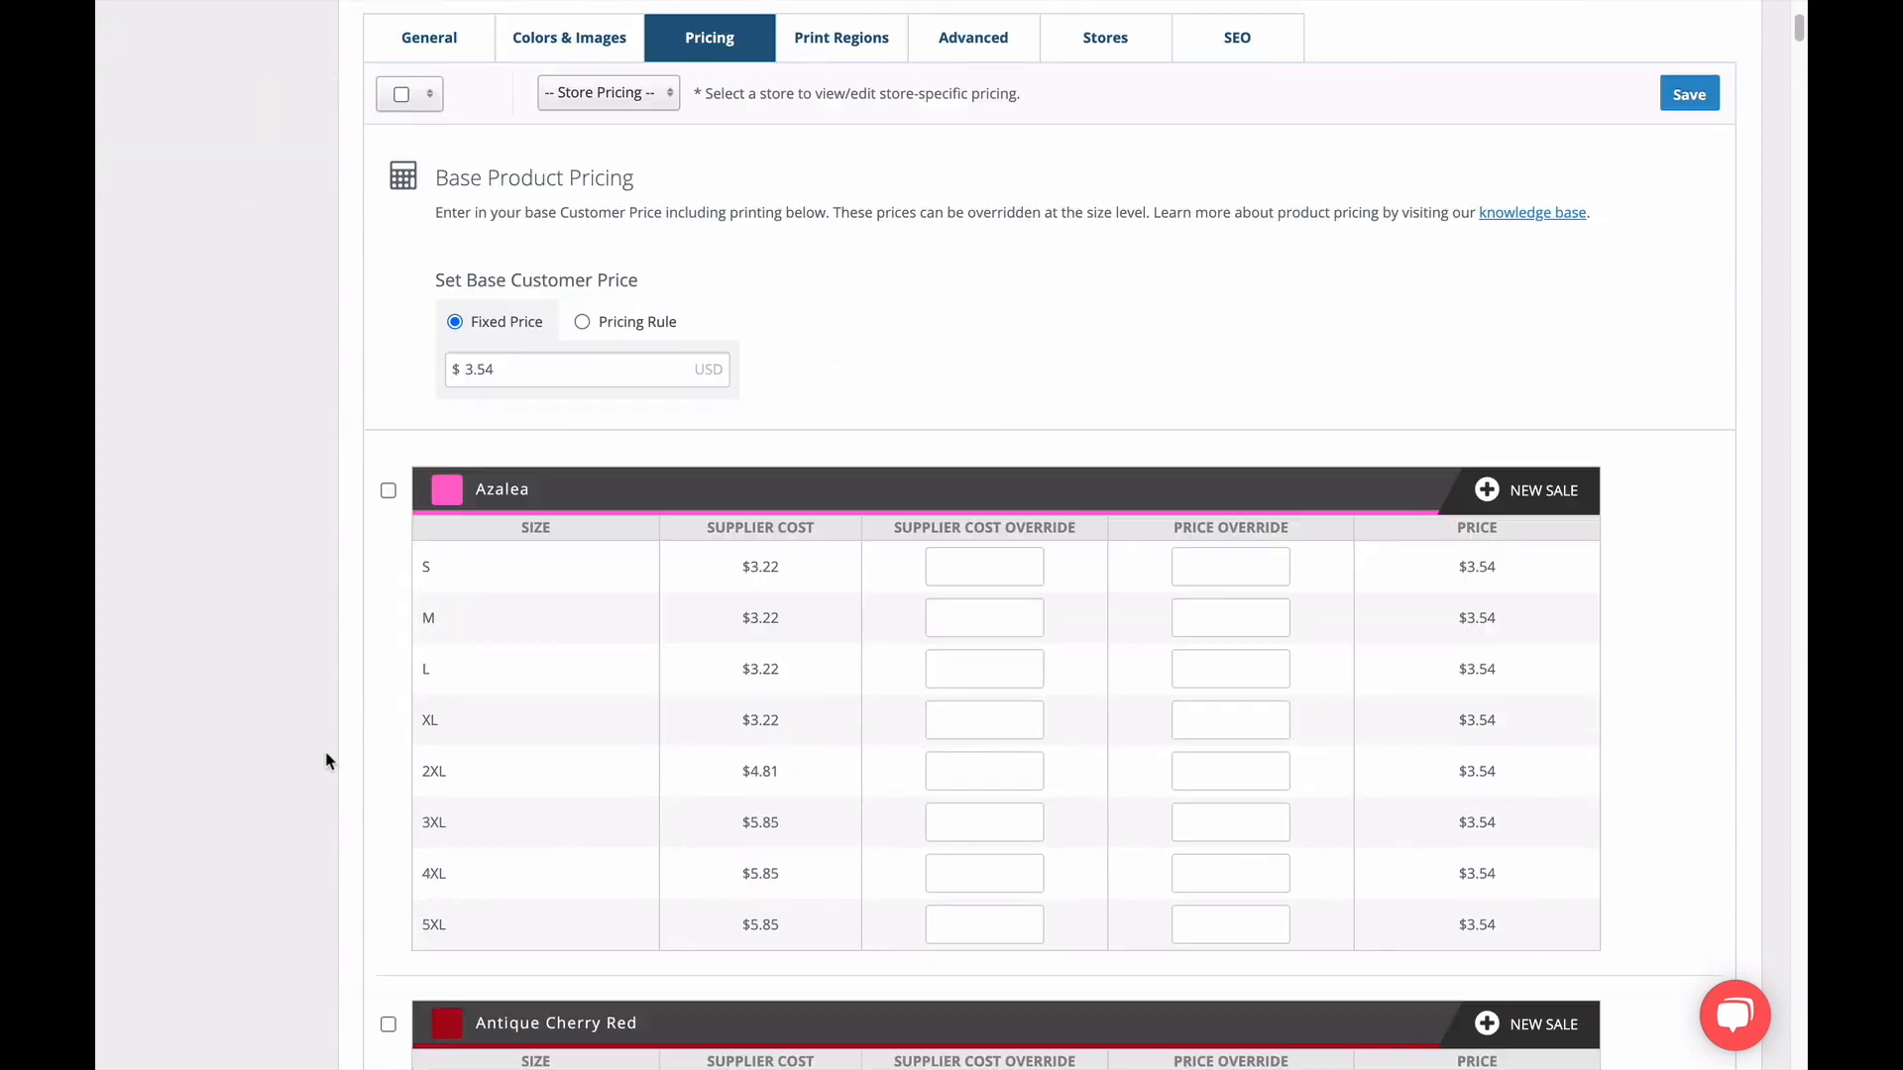
{"action": "scroll", "coordinate": [689, 560], "scroll_direction": "down", "scroll_amount": 5}
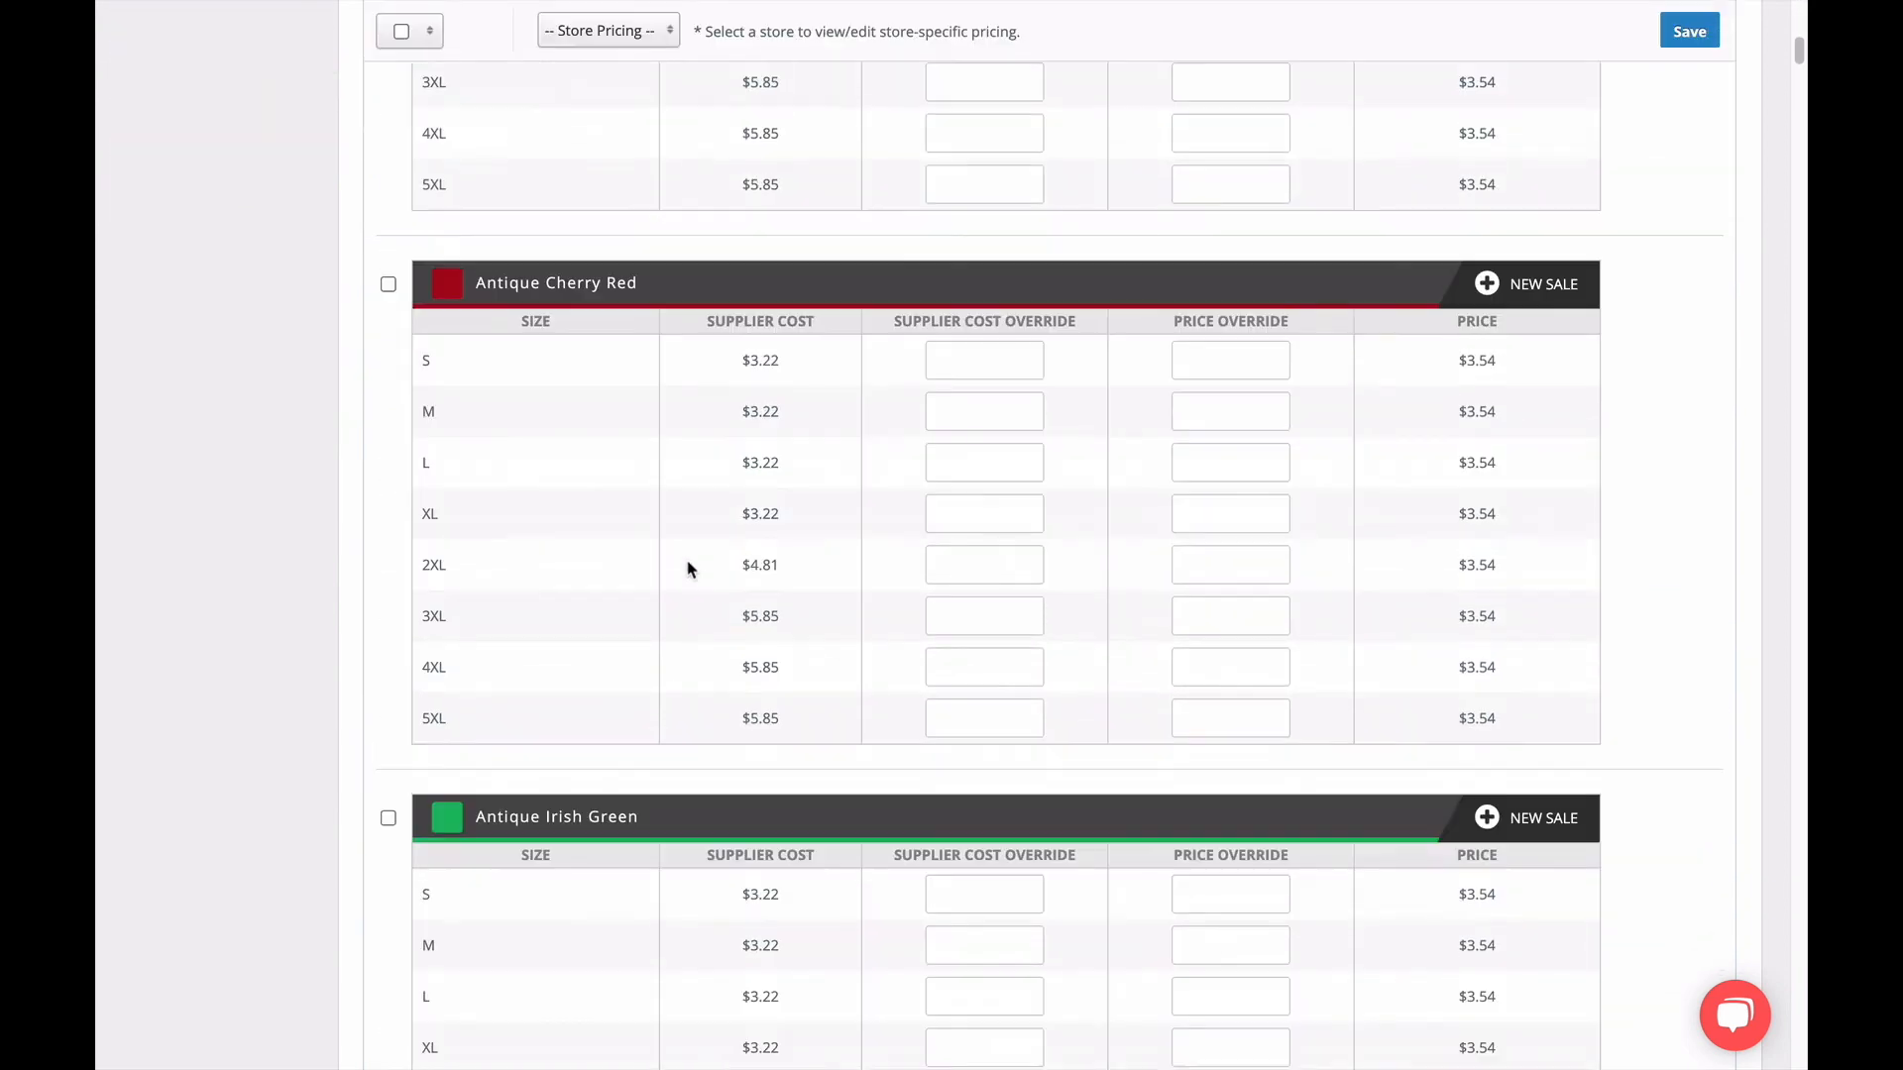
{"action": "scroll", "coordinate": [689, 565], "scroll_direction": "down", "scroll_amount": 4}
{"action": "scroll", "coordinate": [691, 575], "scroll_direction": "up", "scroll_amount": 2}
{"action": "scroll", "coordinate": [691, 578], "scroll_direction": "up", "scroll_amount": 15}
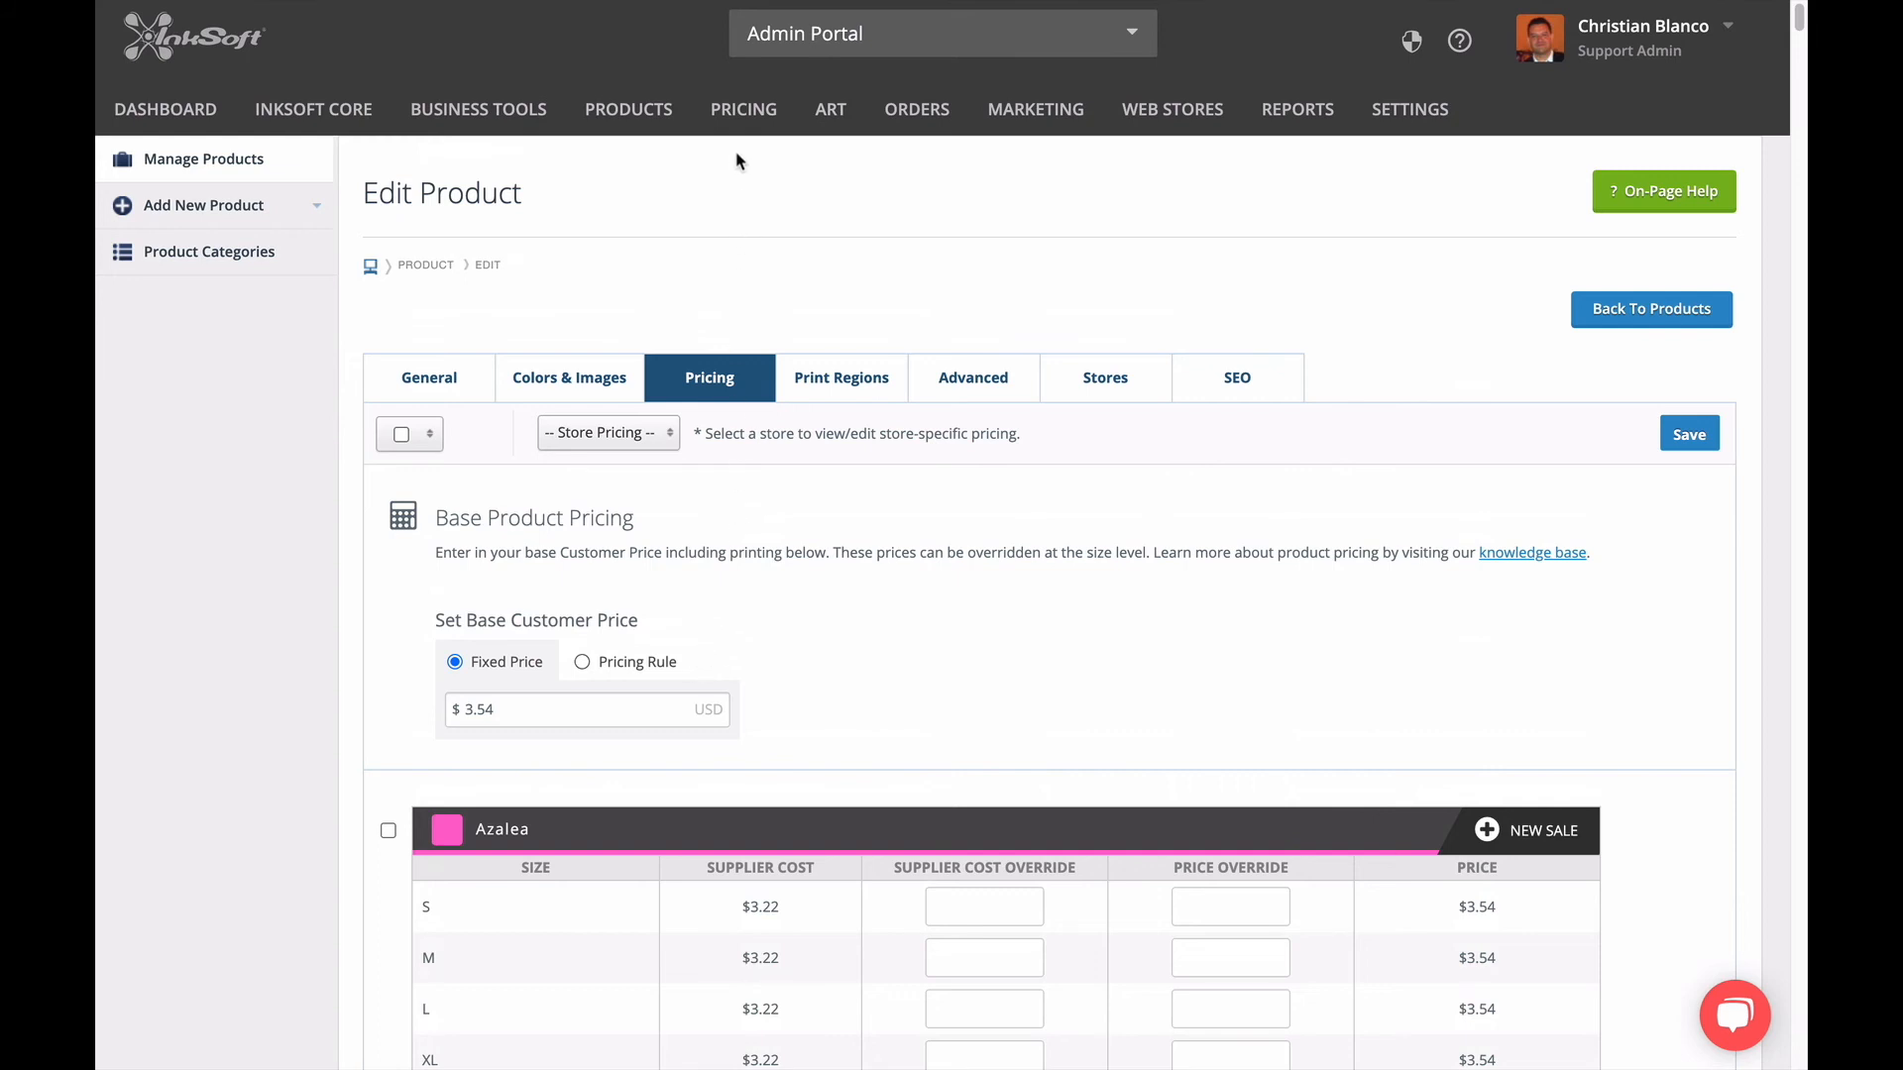
Open the product pricing rules and review the existing Alphabroder, SanMar and S&S Activewear rules.
{"action": "mouse_move", "coordinate": [738, 131]}
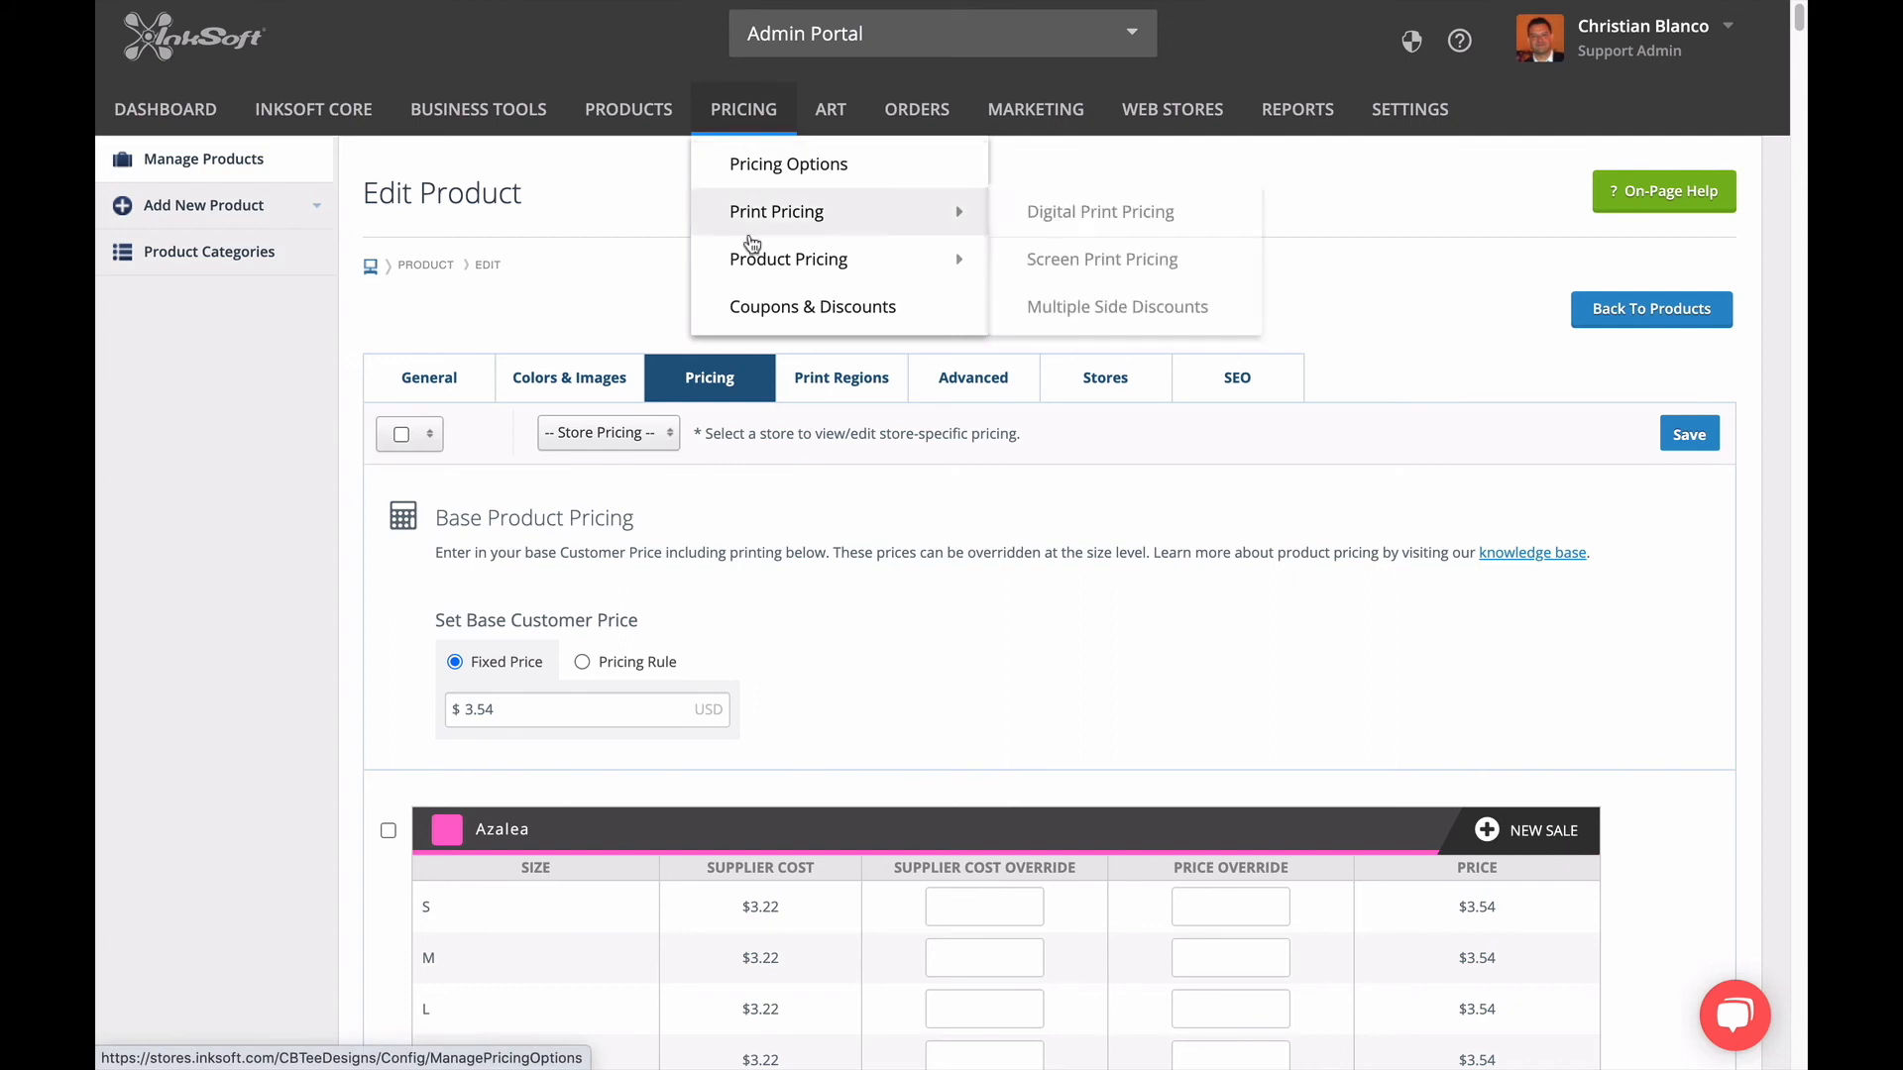
{"action": "mouse_move", "coordinate": [753, 263]}
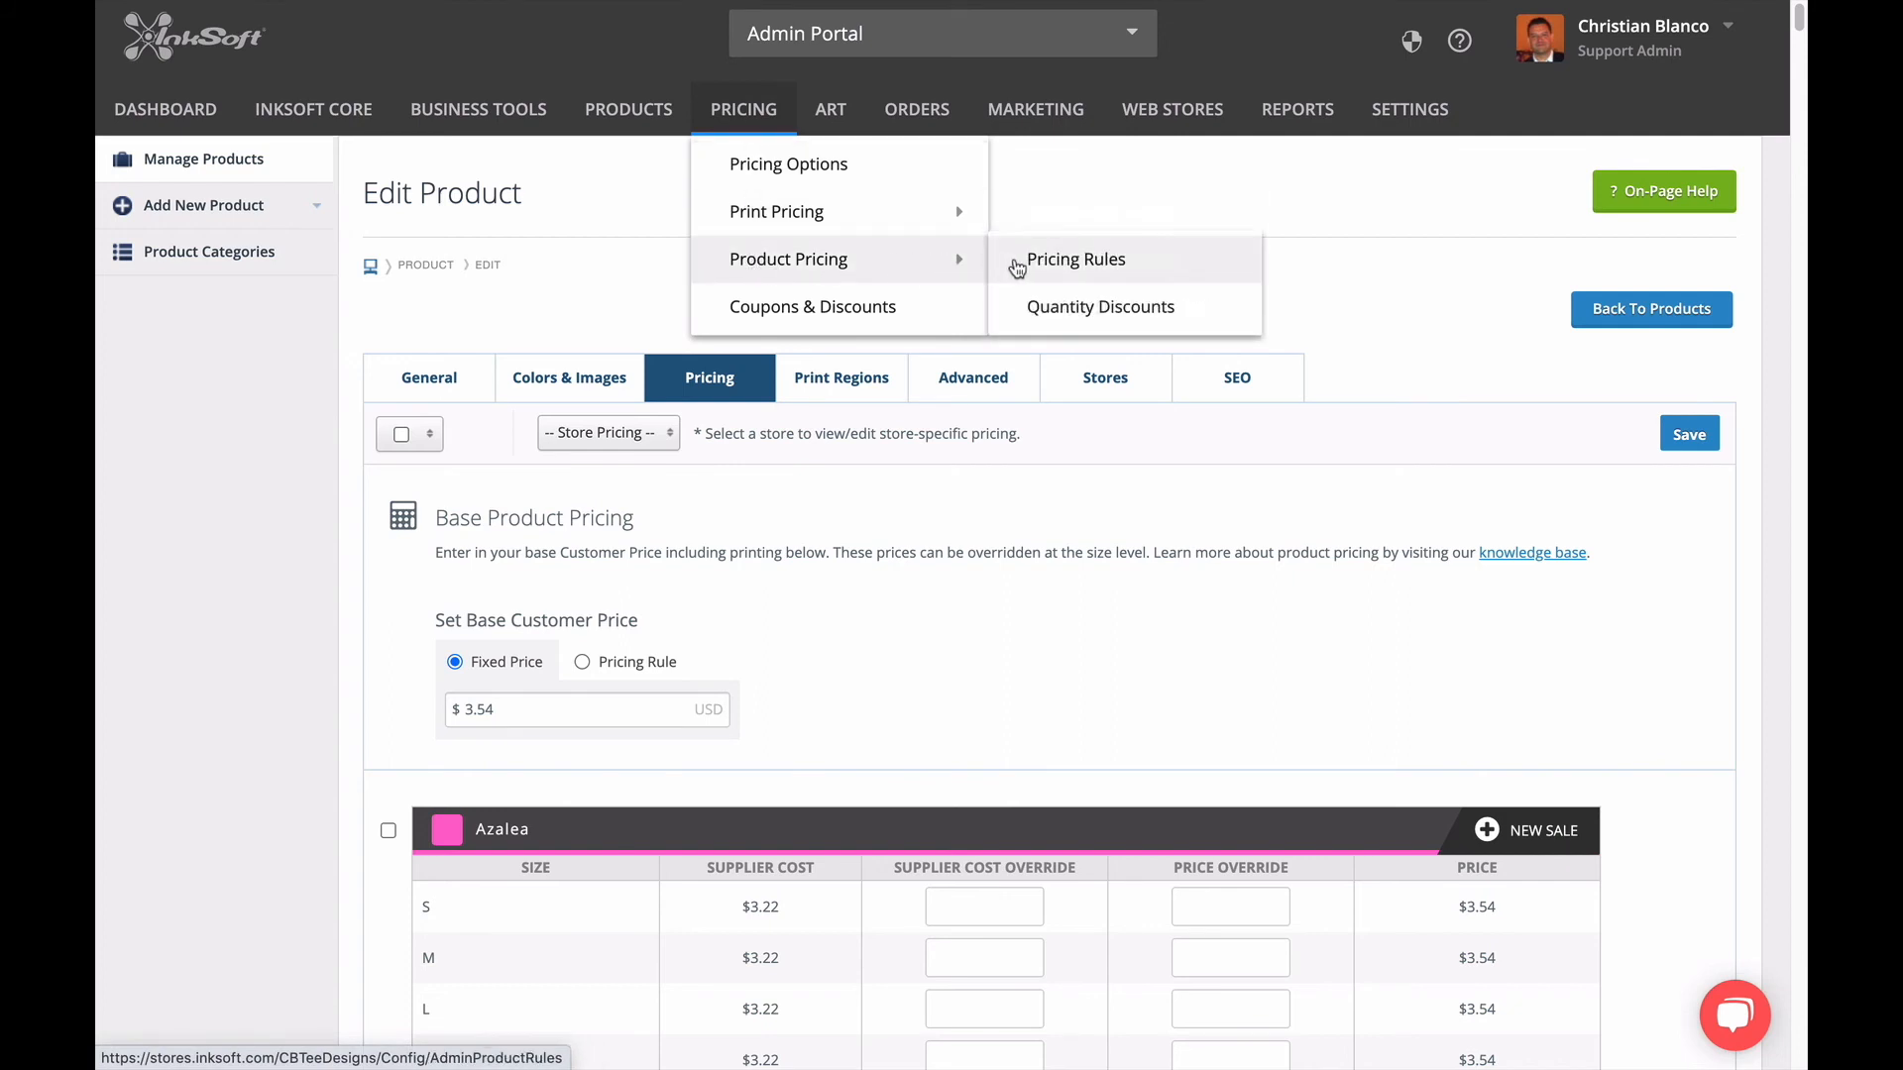
{"action": "left_click", "coordinate": [1022, 270]}
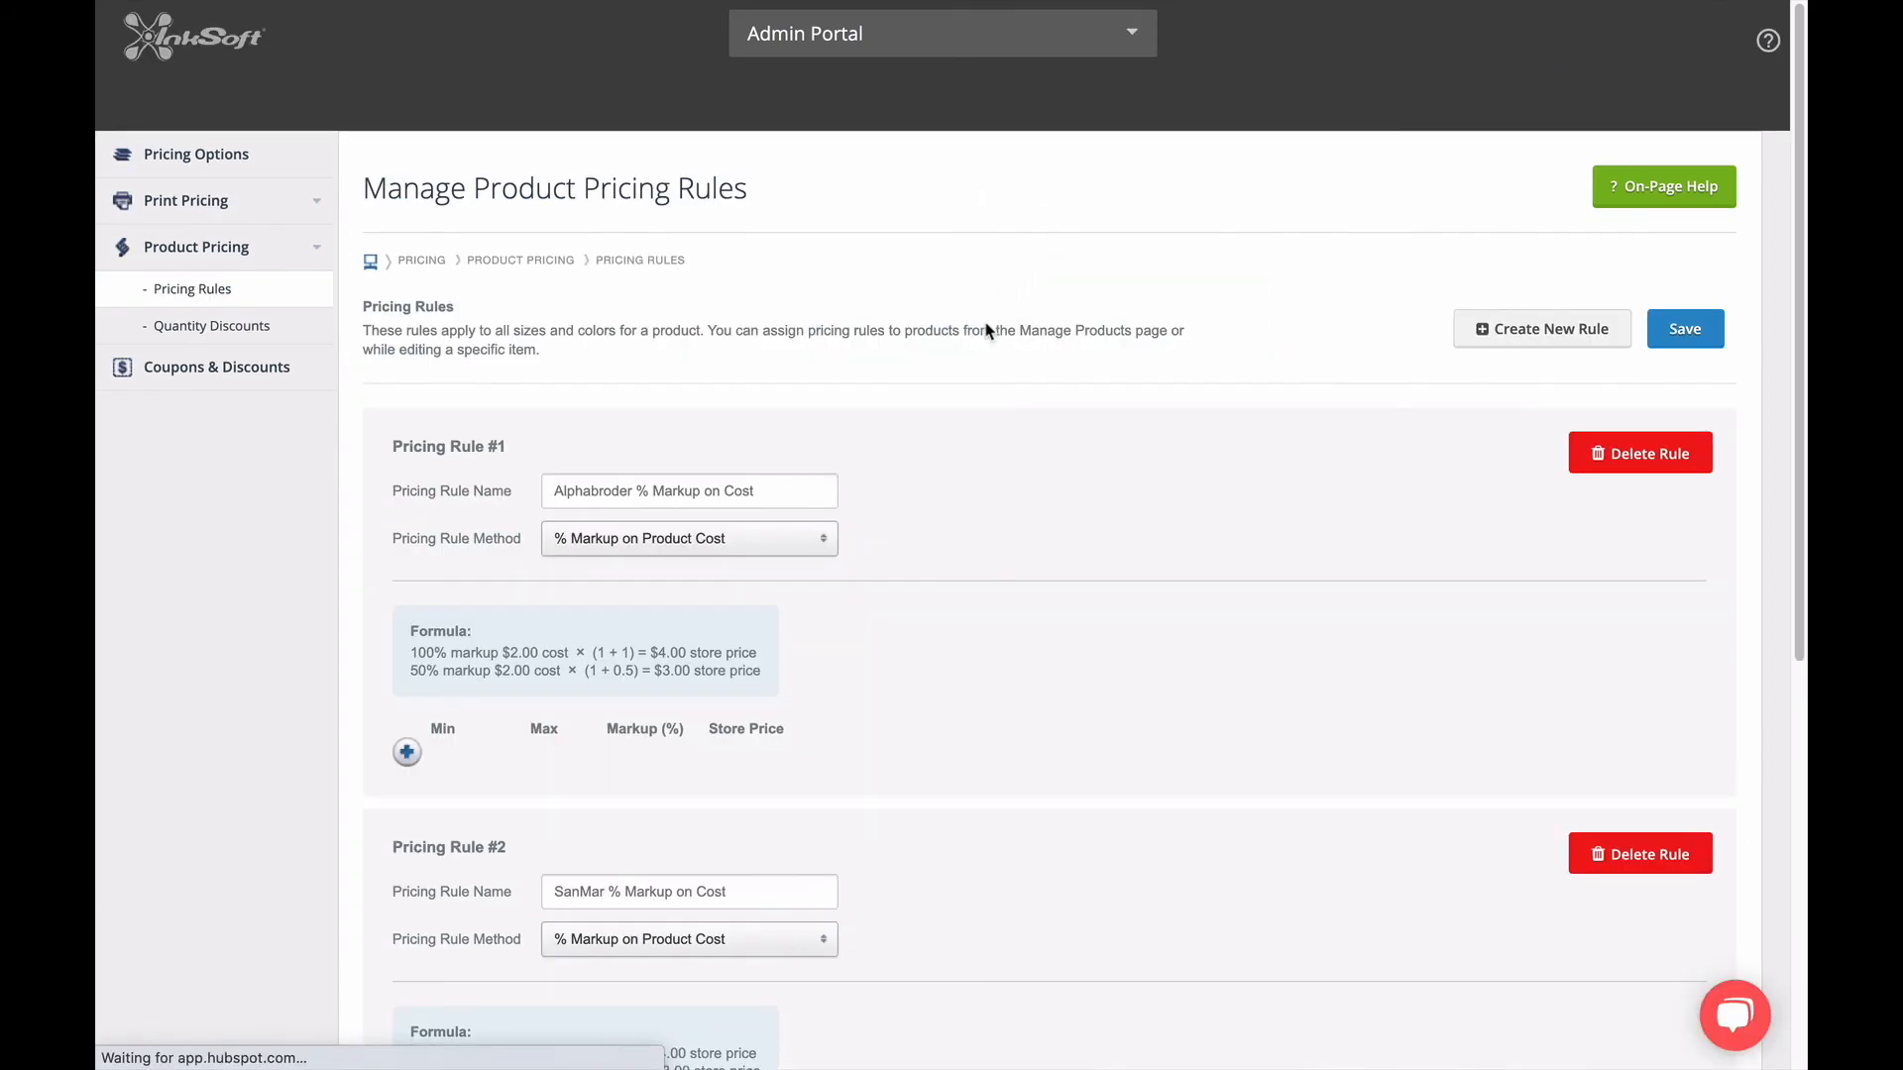
{"action": "scroll", "coordinate": [901, 599], "scroll_direction": "down", "scroll_amount": 2}
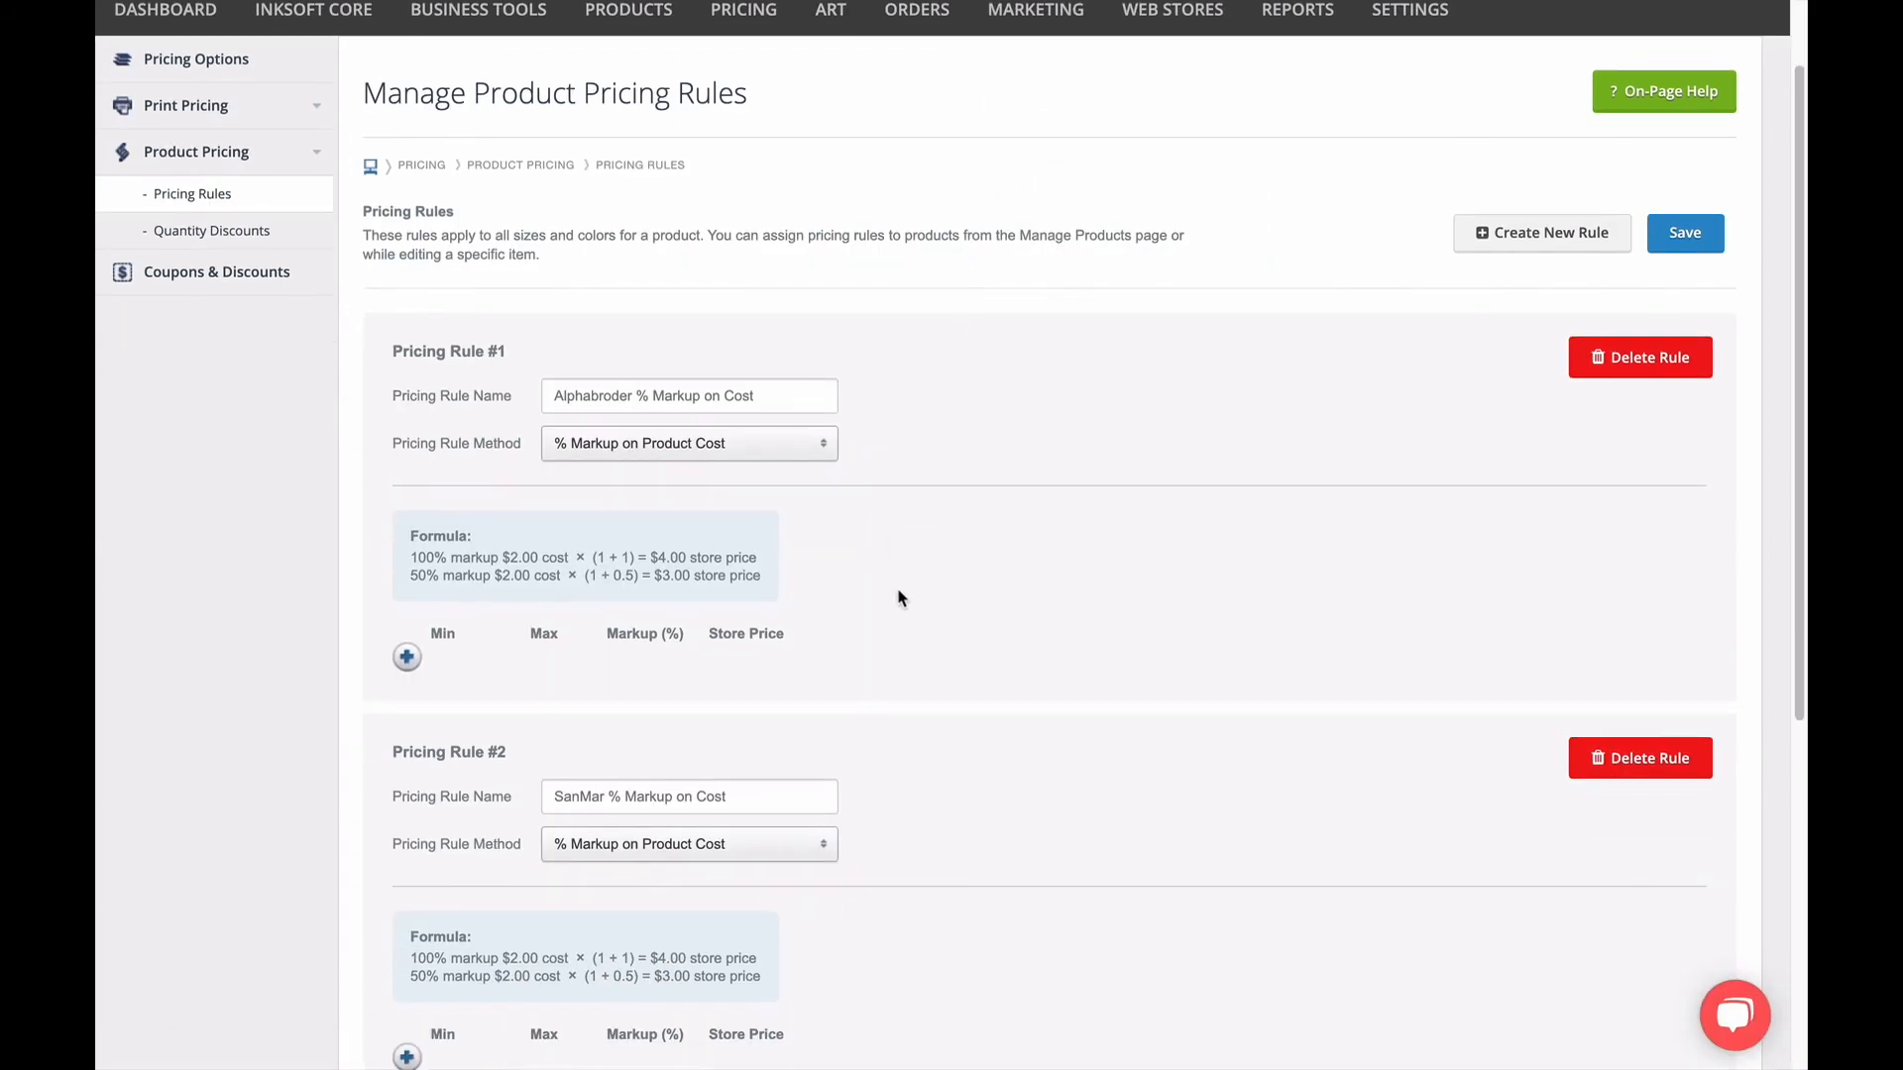
{"action": "scroll", "coordinate": [901, 599], "scroll_direction": "down", "scroll_amount": 5}
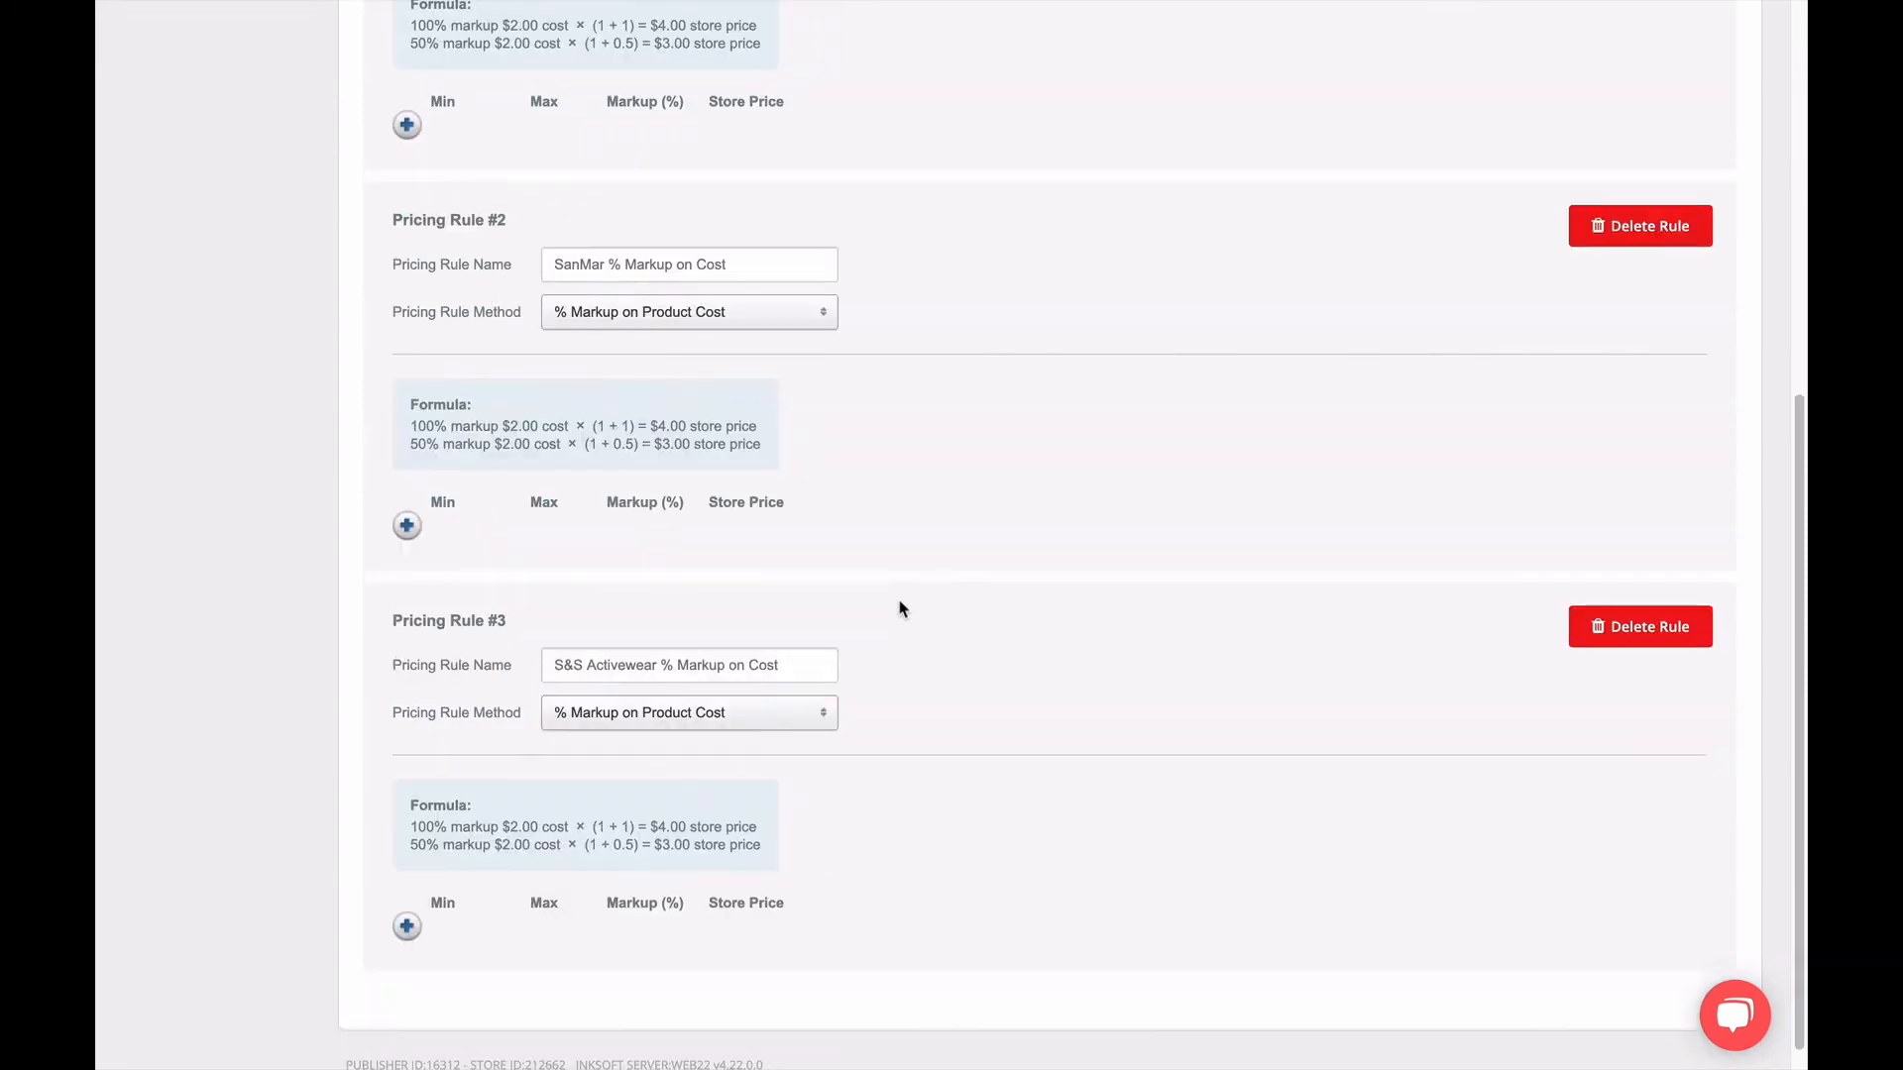
{"action": "scroll", "coordinate": [901, 619], "scroll_direction": "up", "scroll_amount": 7}
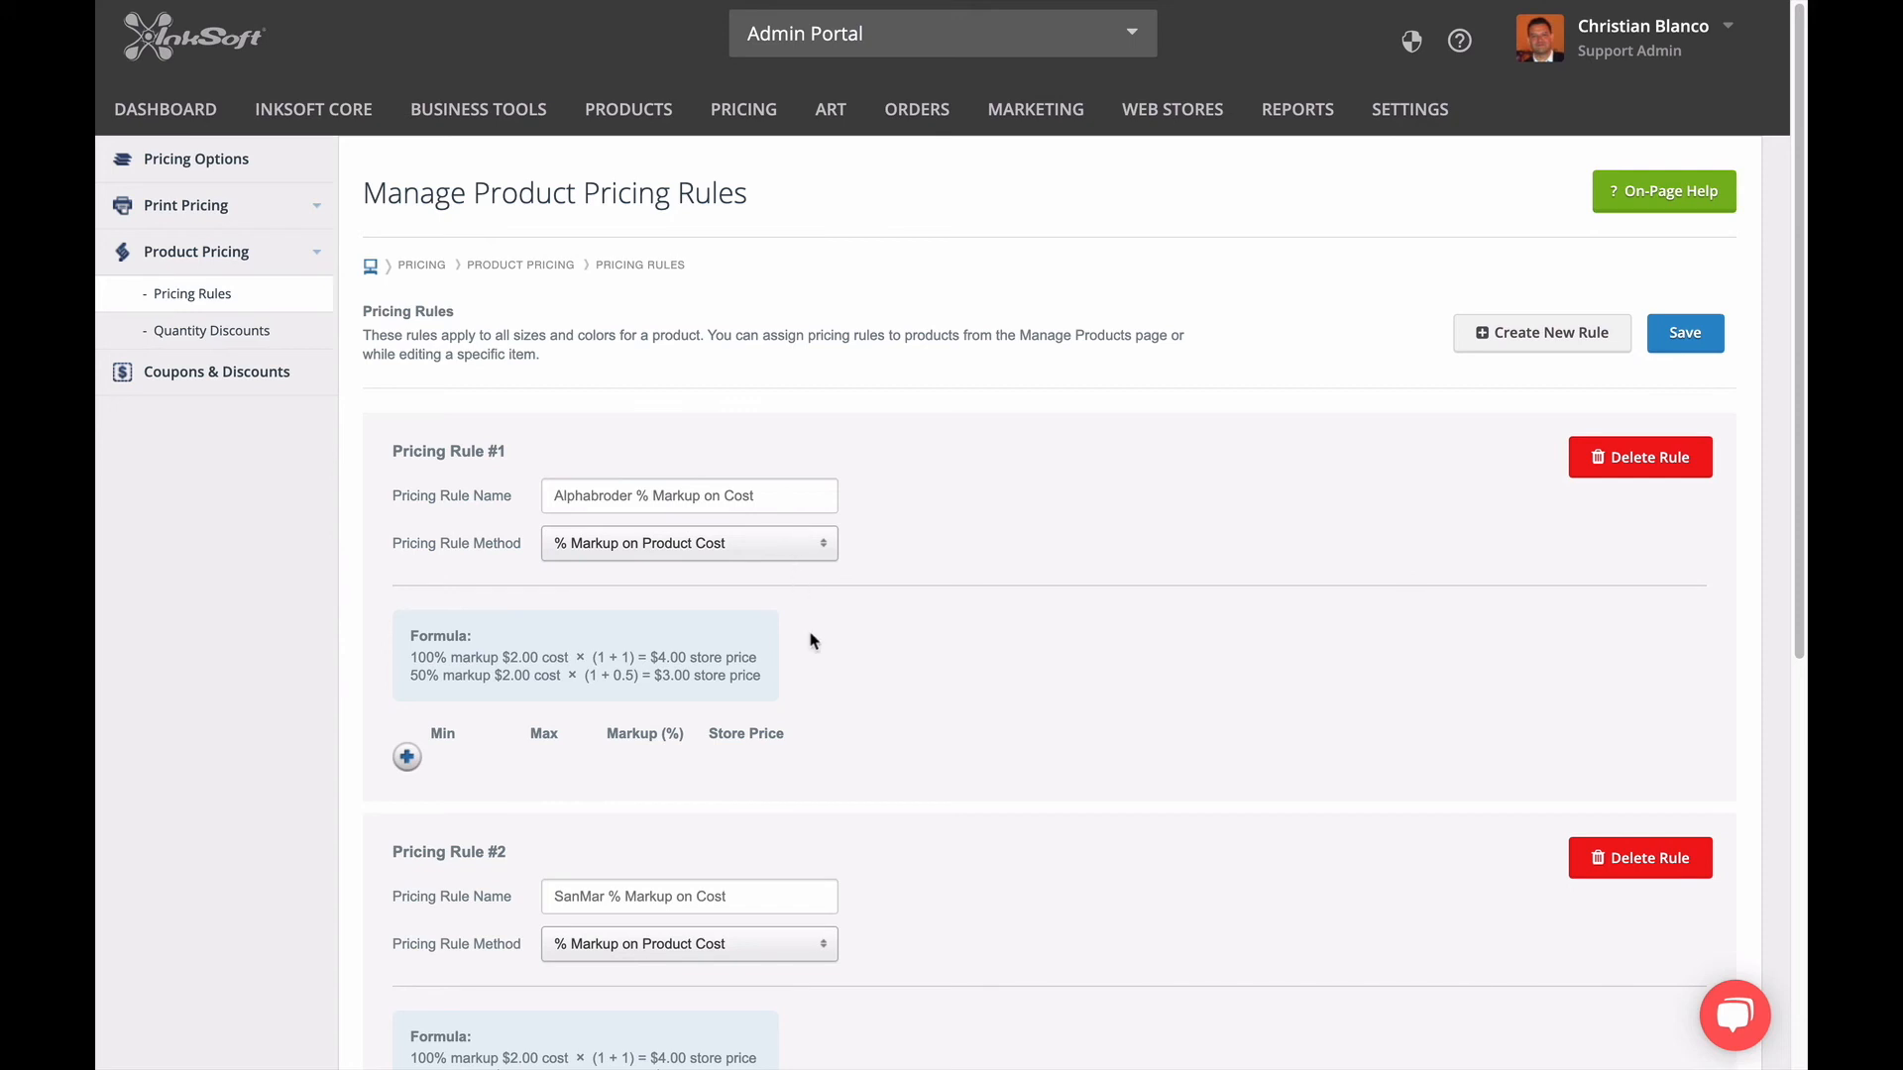
Delete the S&S Activewear % Markup on Cost pricing rule together with its store markups.
{"action": "scroll", "coordinate": [815, 650], "scroll_direction": "down", "scroll_amount": 3}
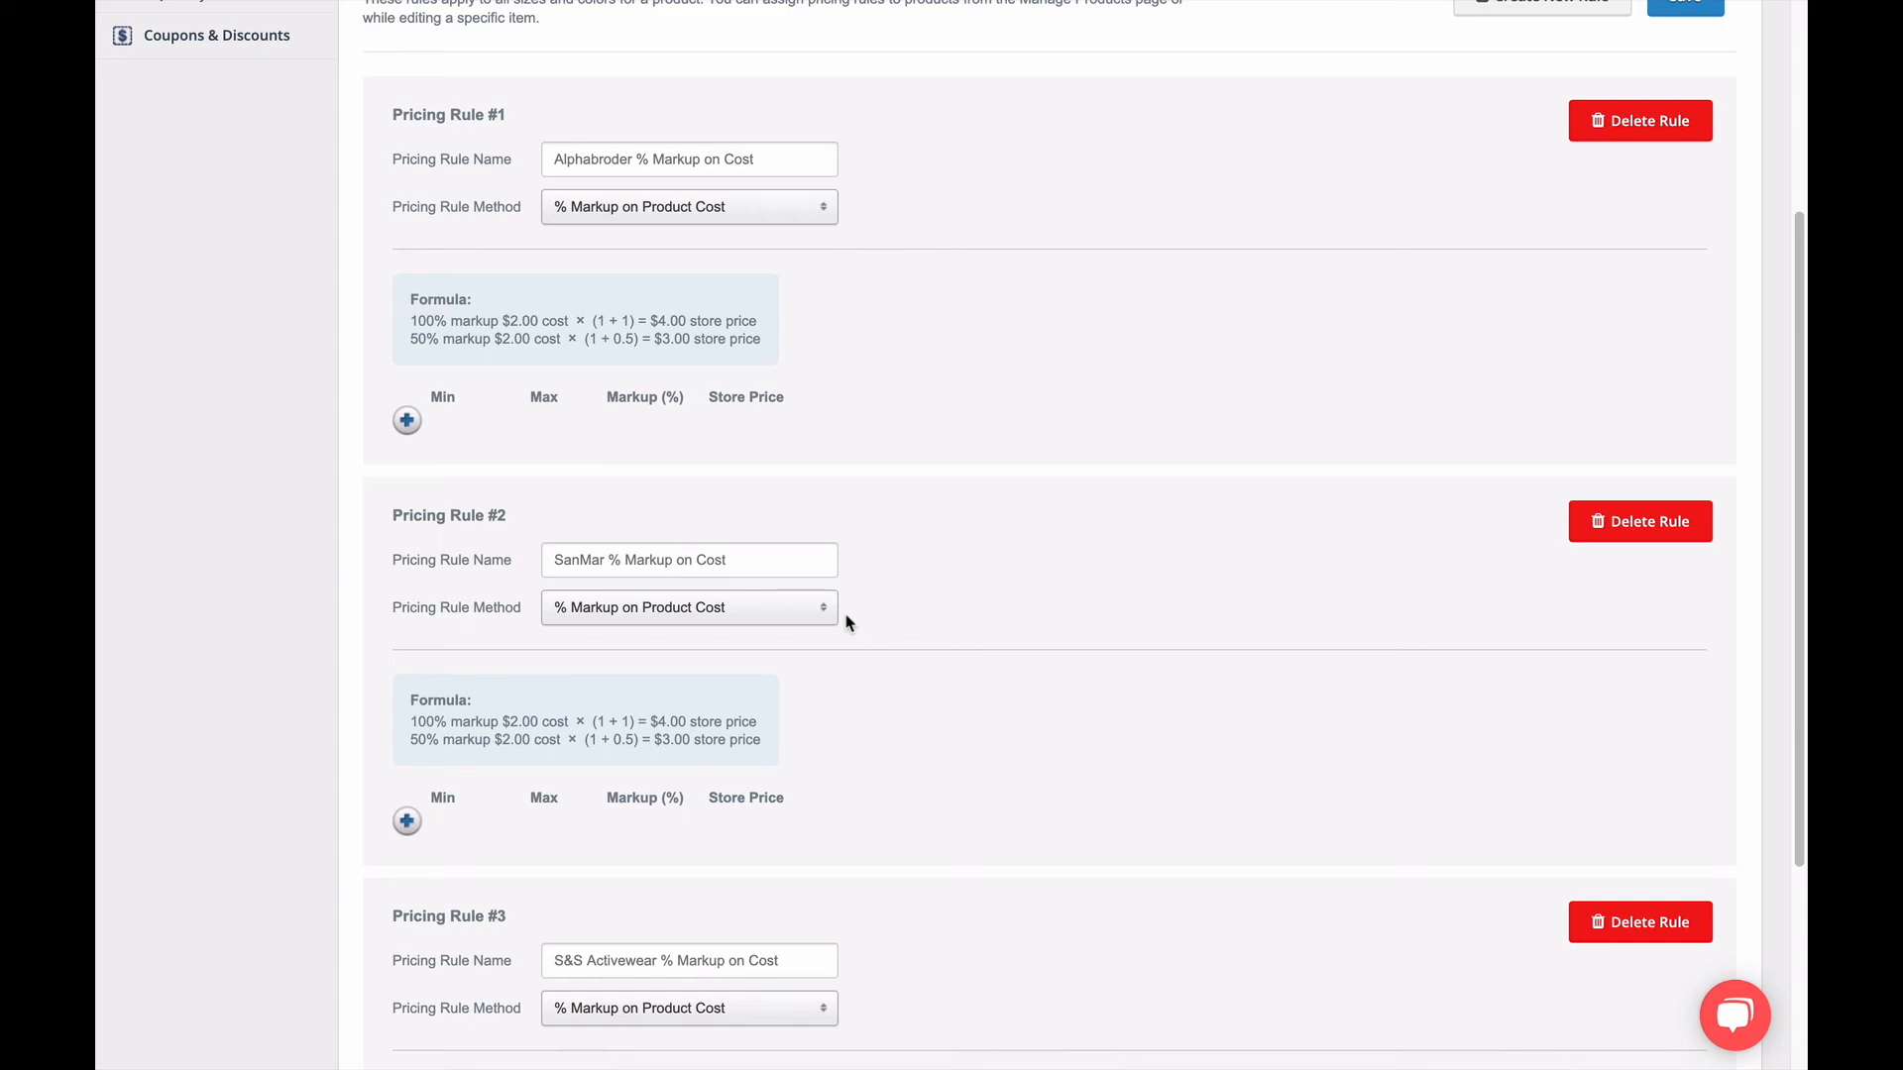
{"action": "scroll", "coordinate": [1261, 829], "scroll_direction": "down", "scroll_amount": 3}
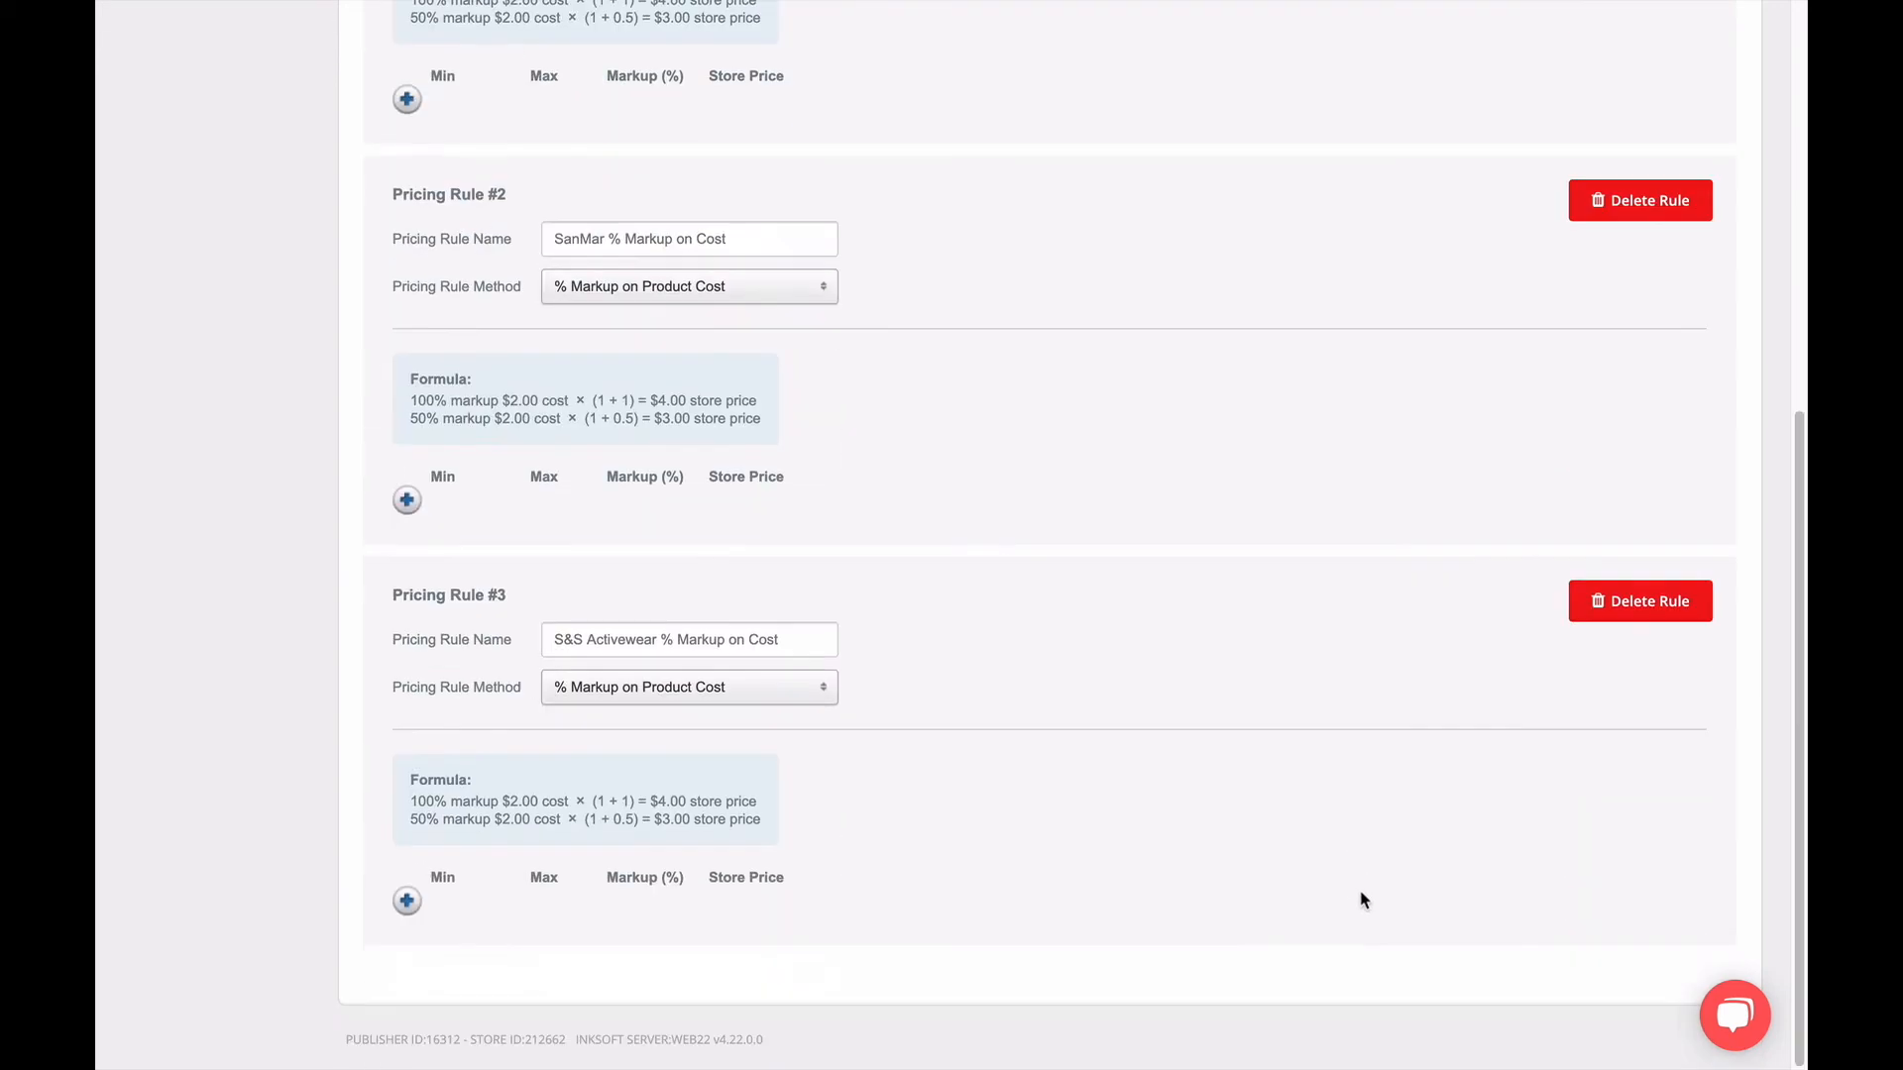
{"action": "left_click", "coordinate": [1603, 604]}
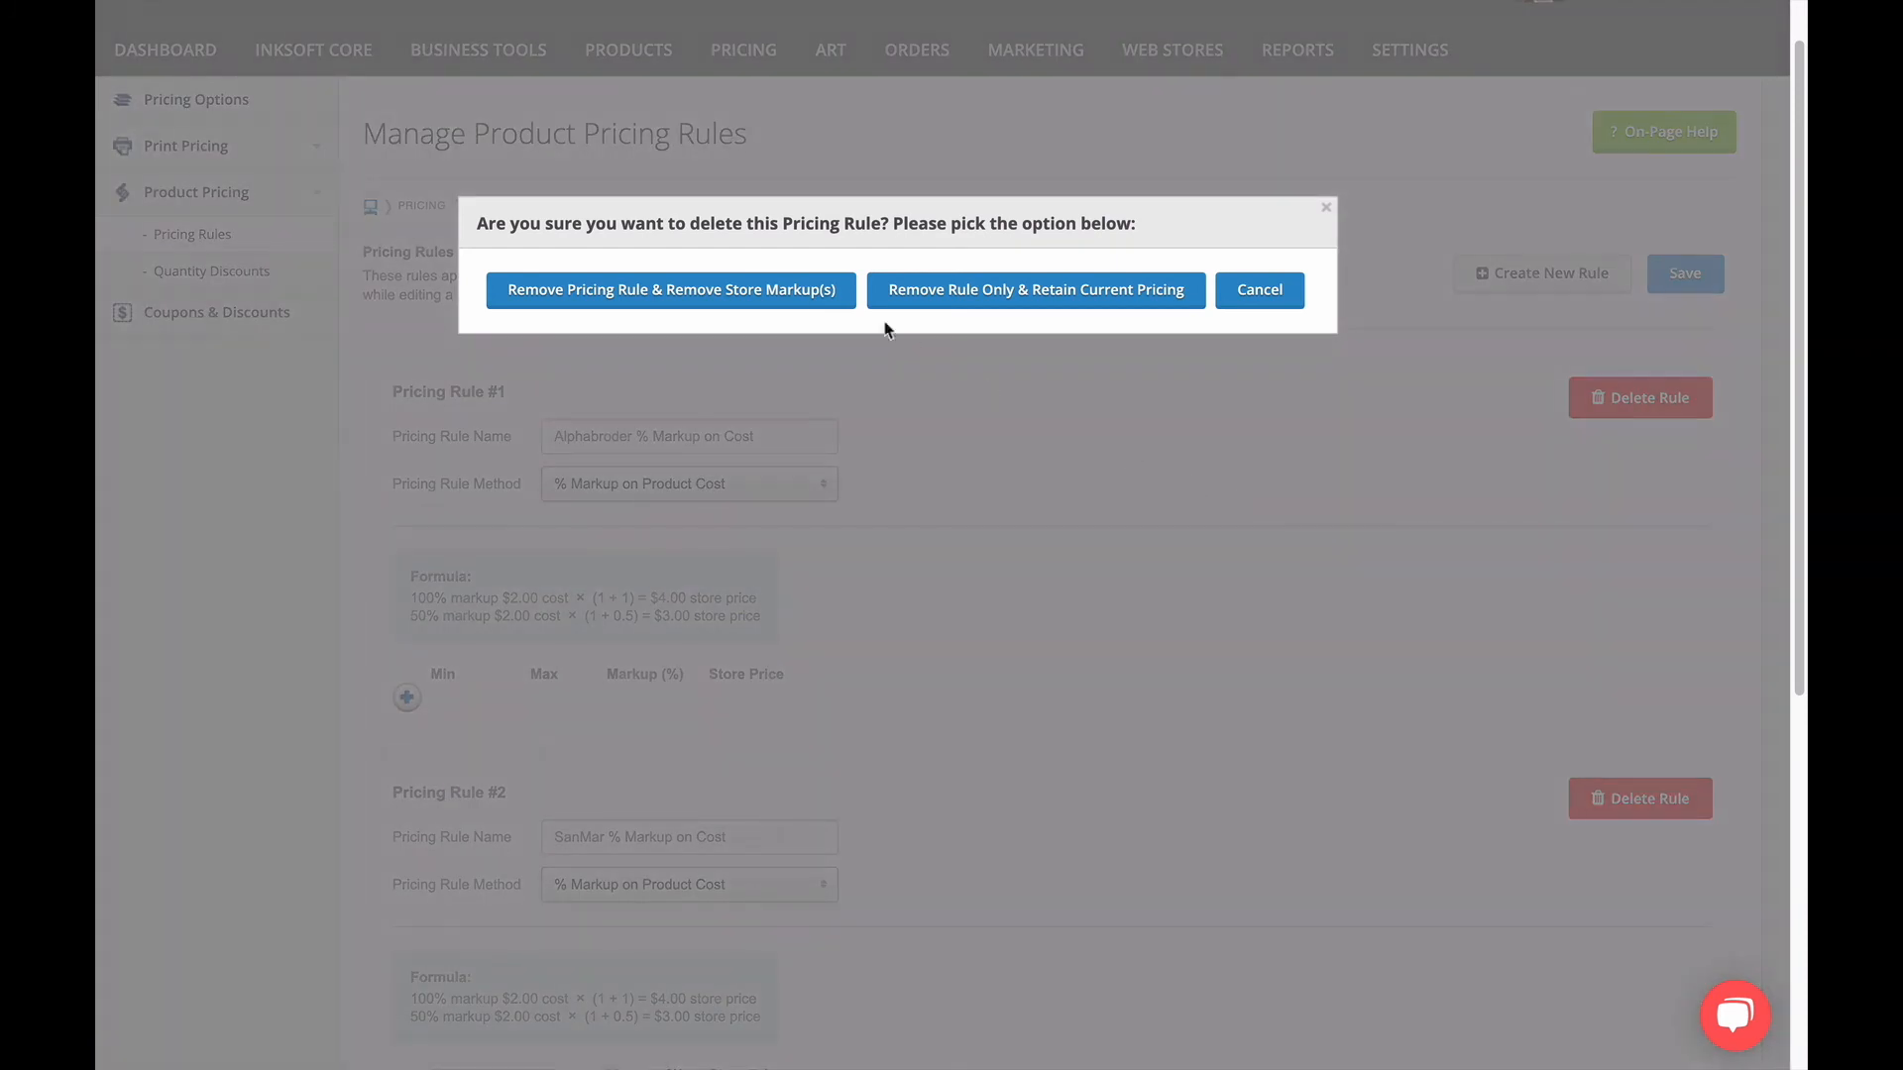
{"action": "left_click", "coordinate": [813, 294]}
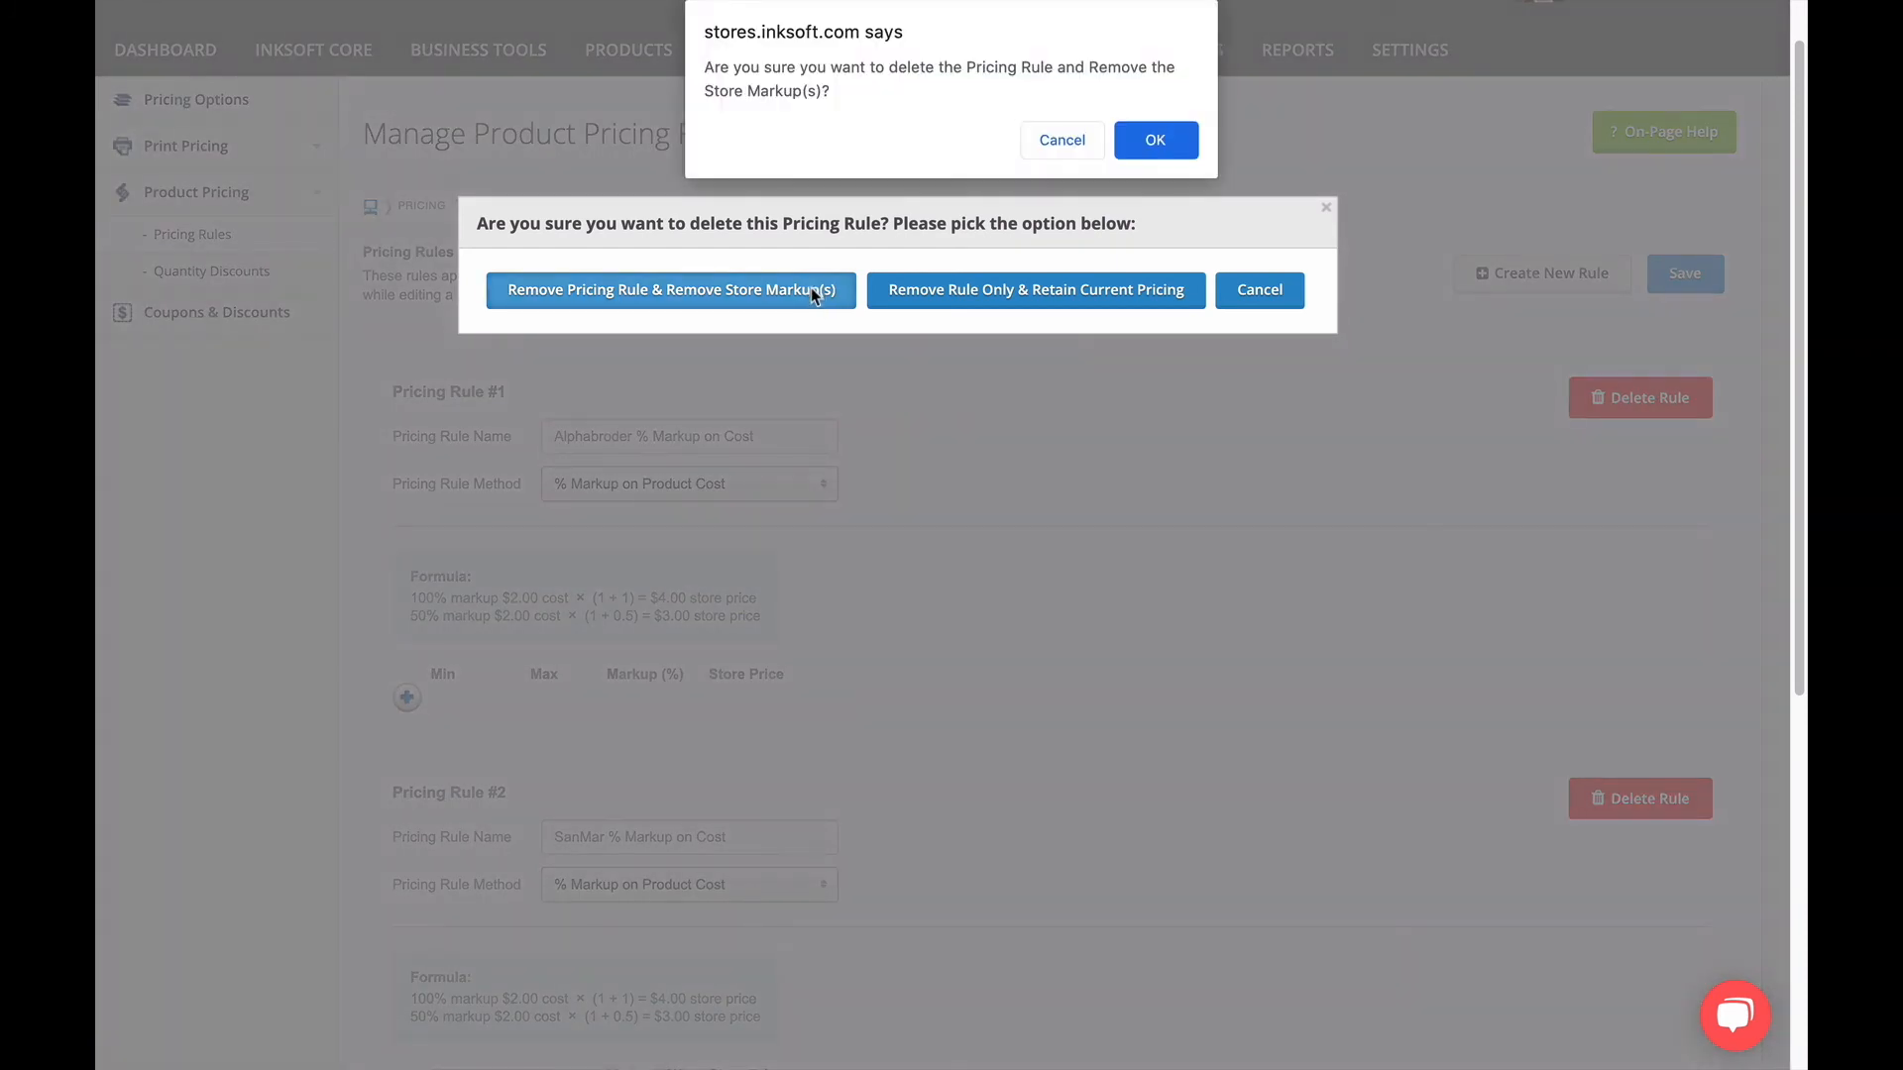
{"action": "left_click", "coordinate": [1138, 141]}
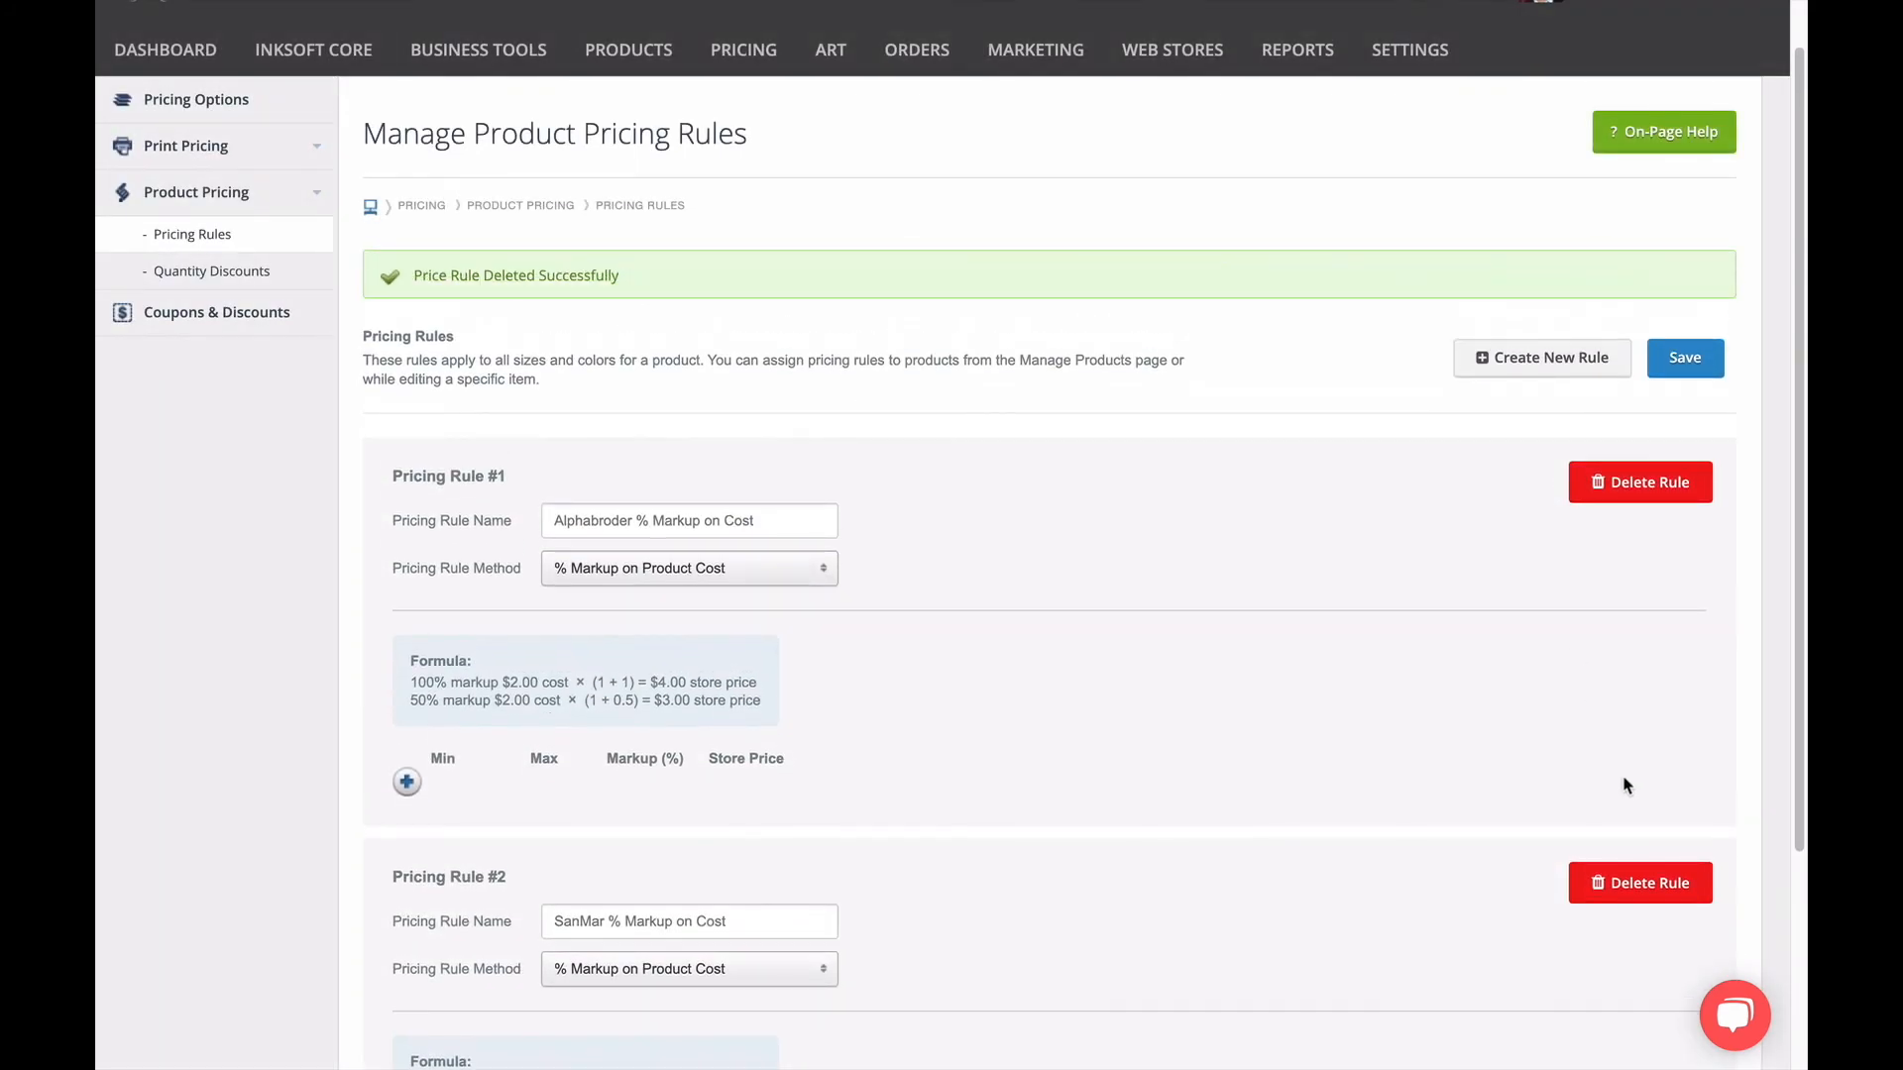
Delete the remaining SanMar and Alphabroder pricing rules together with their store markups.
{"action": "left_click", "coordinate": [1635, 882]}
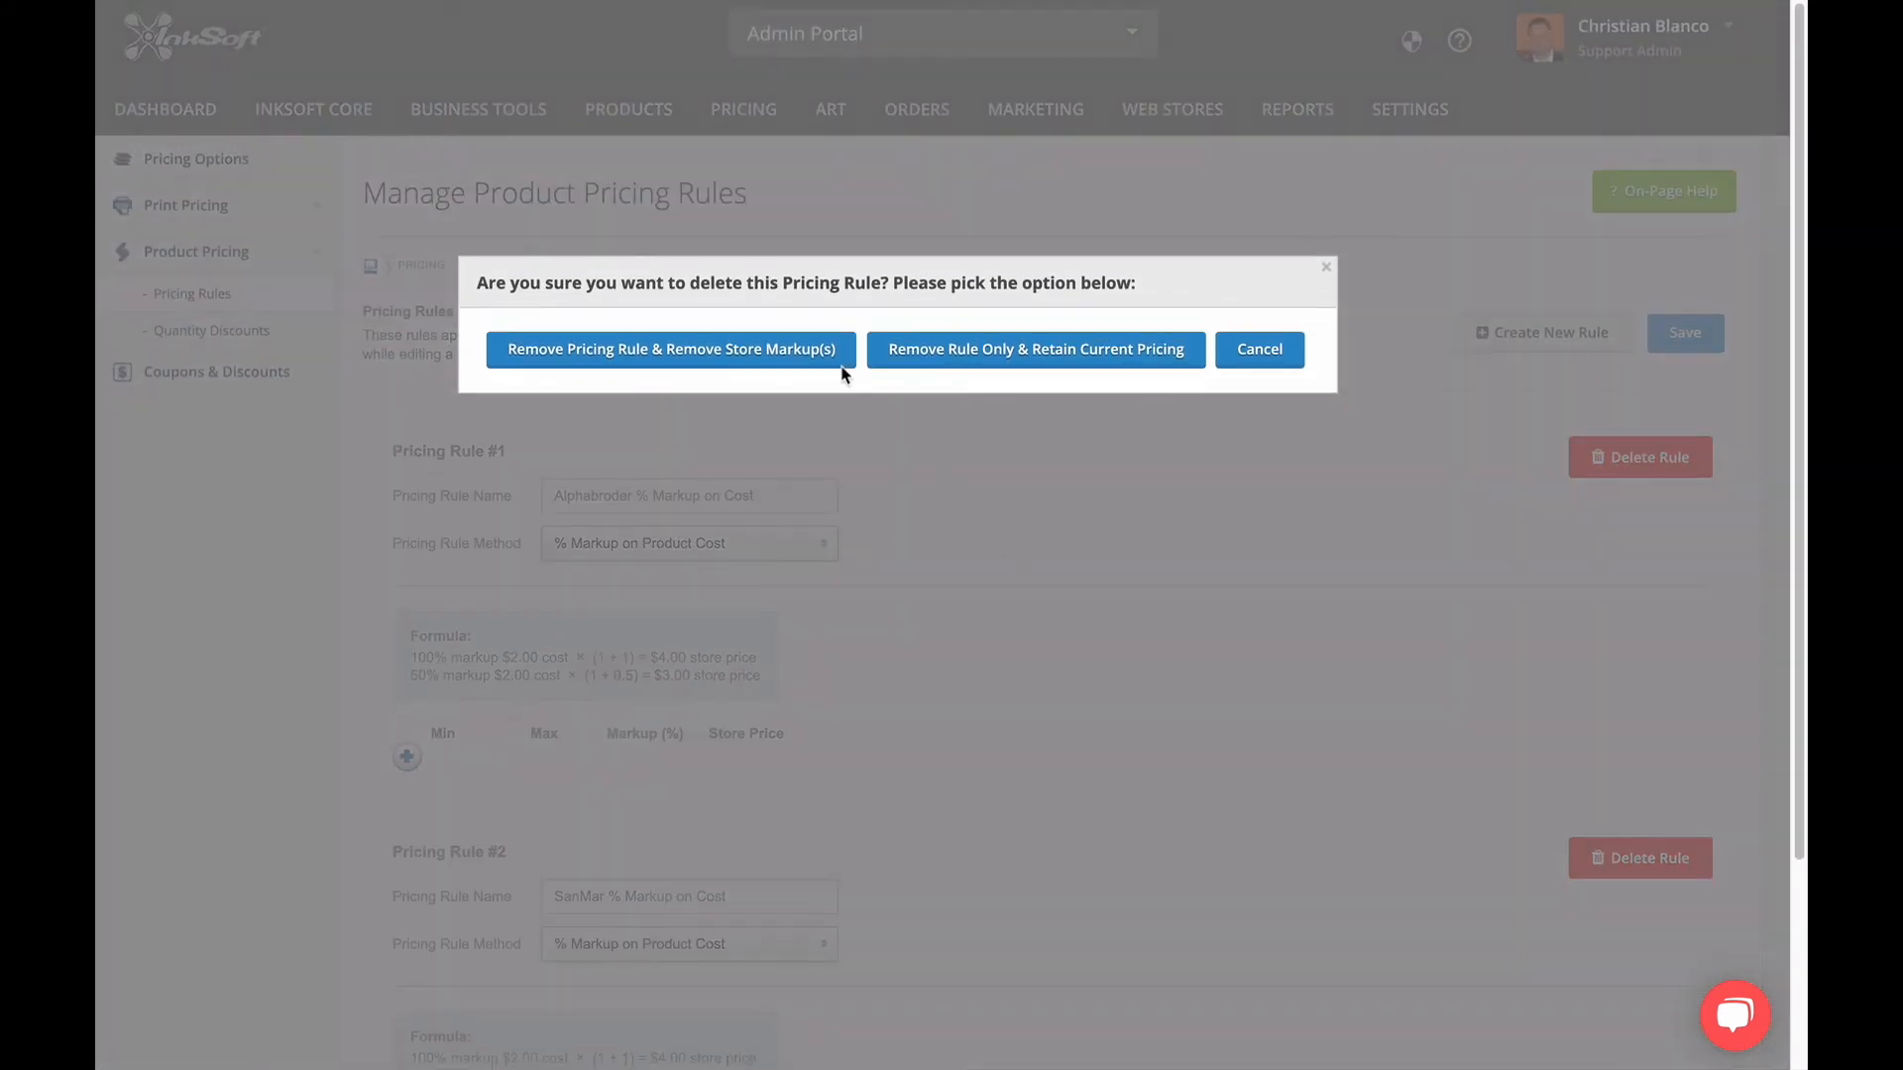
{"action": "left_click", "coordinate": [835, 364]}
{"action": "left_click", "coordinate": [1140, 143]}
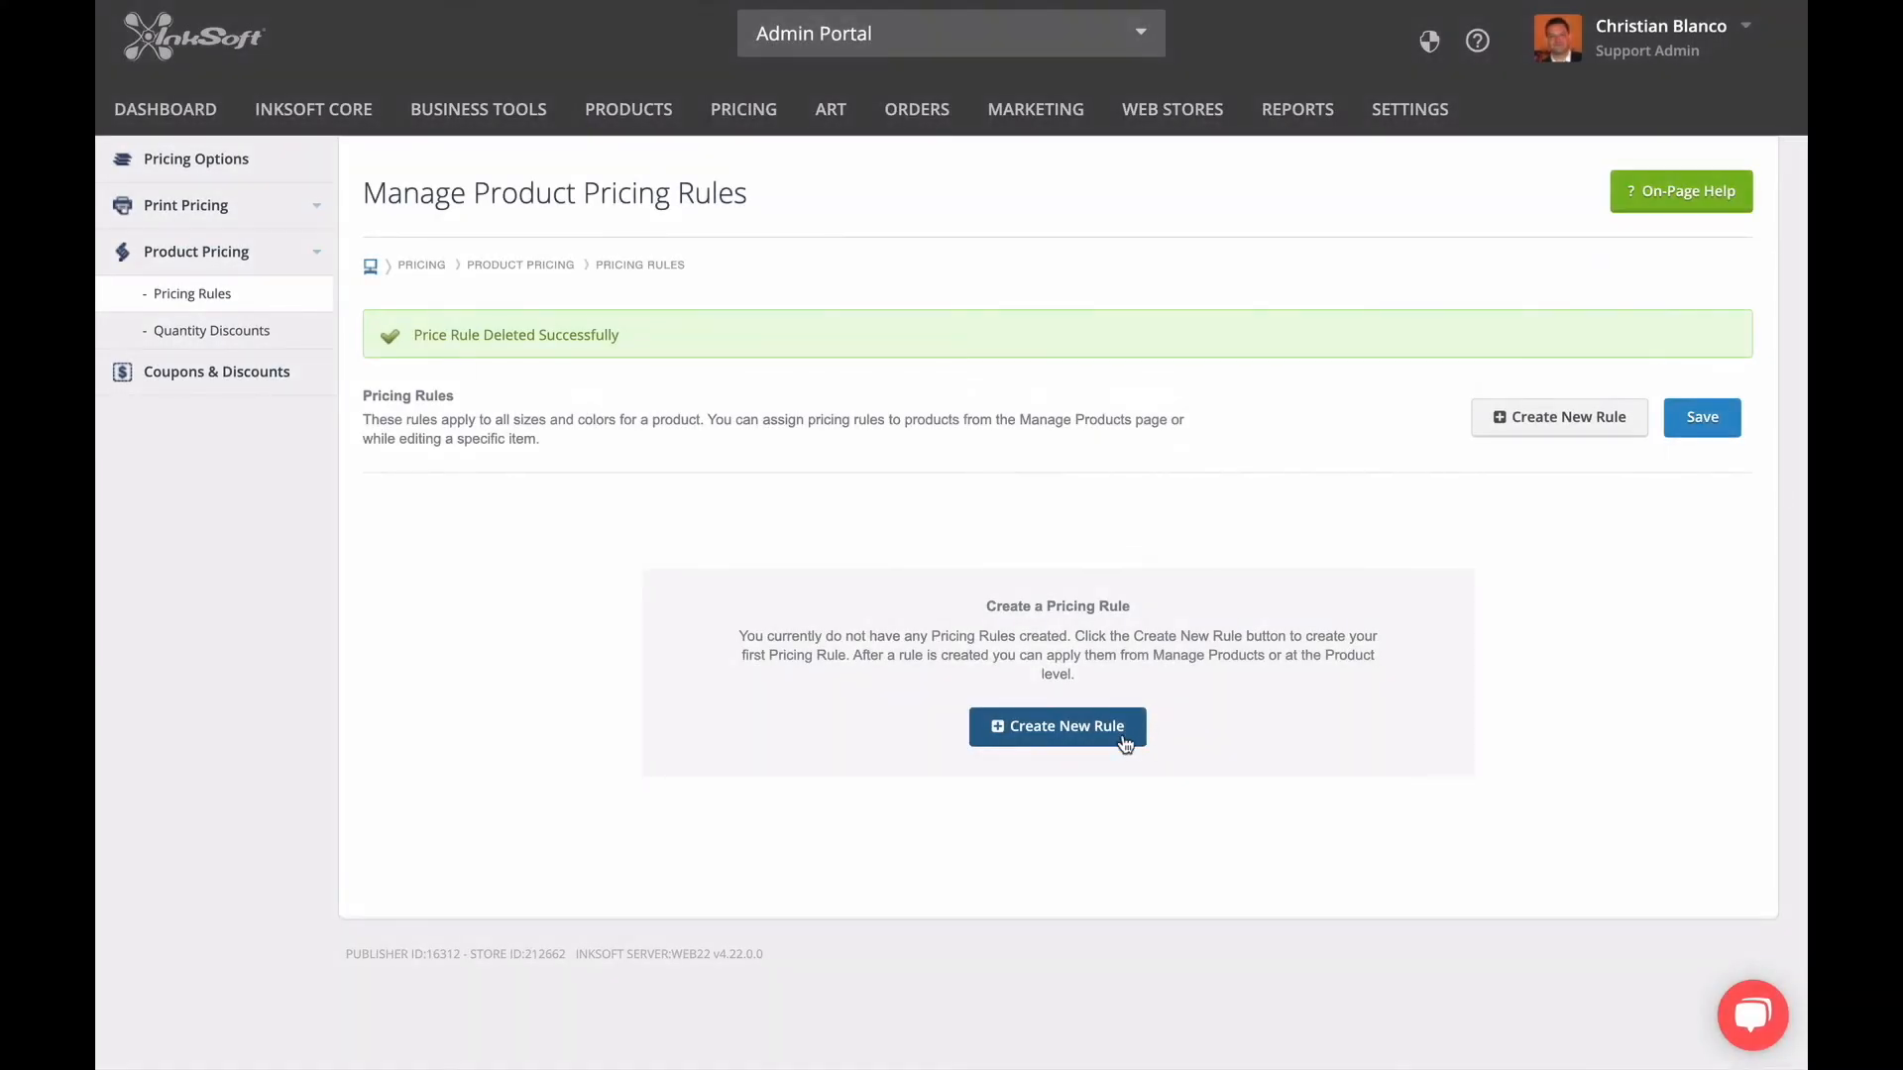
Create a pricing rule named "% Markup on Product Cost" that uses the % Markup on Product Cost method.
{"action": "left_click", "coordinate": [1109, 736]}
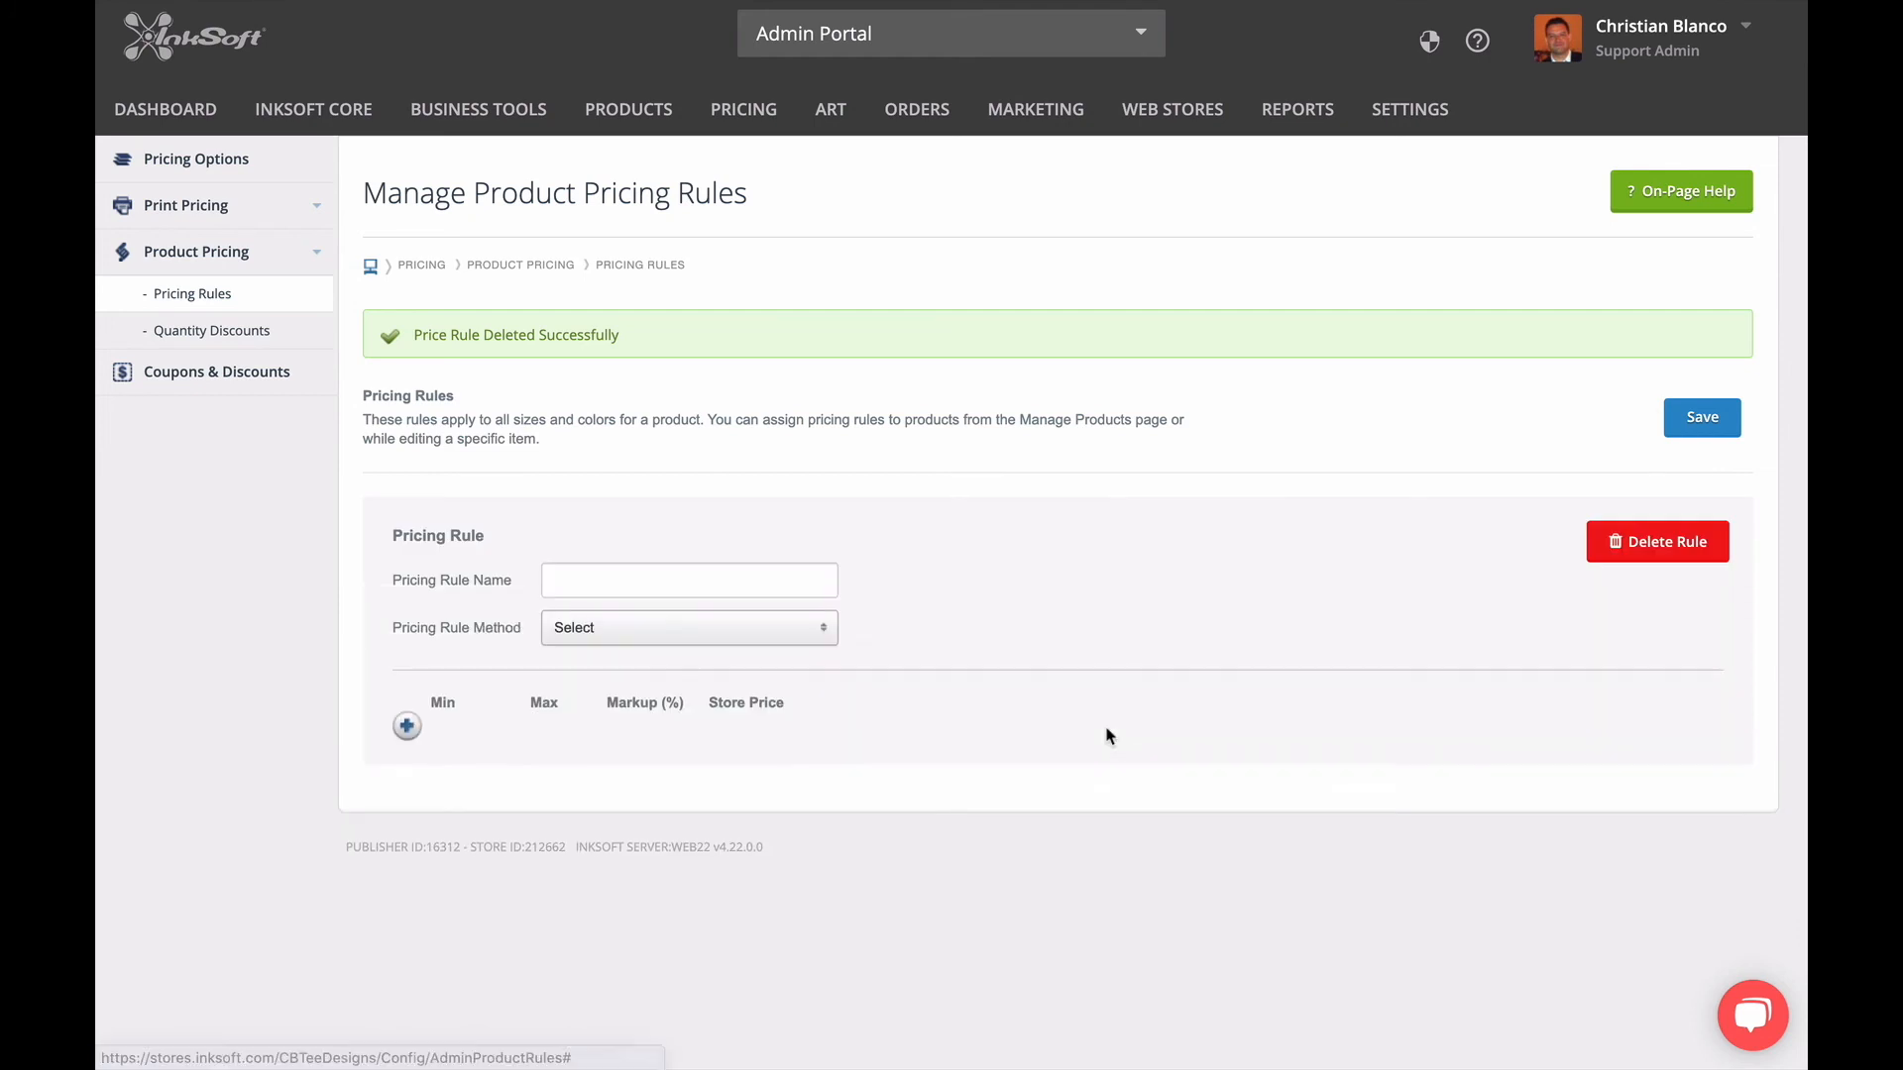
{"action": "left_click", "coordinate": [654, 582]}
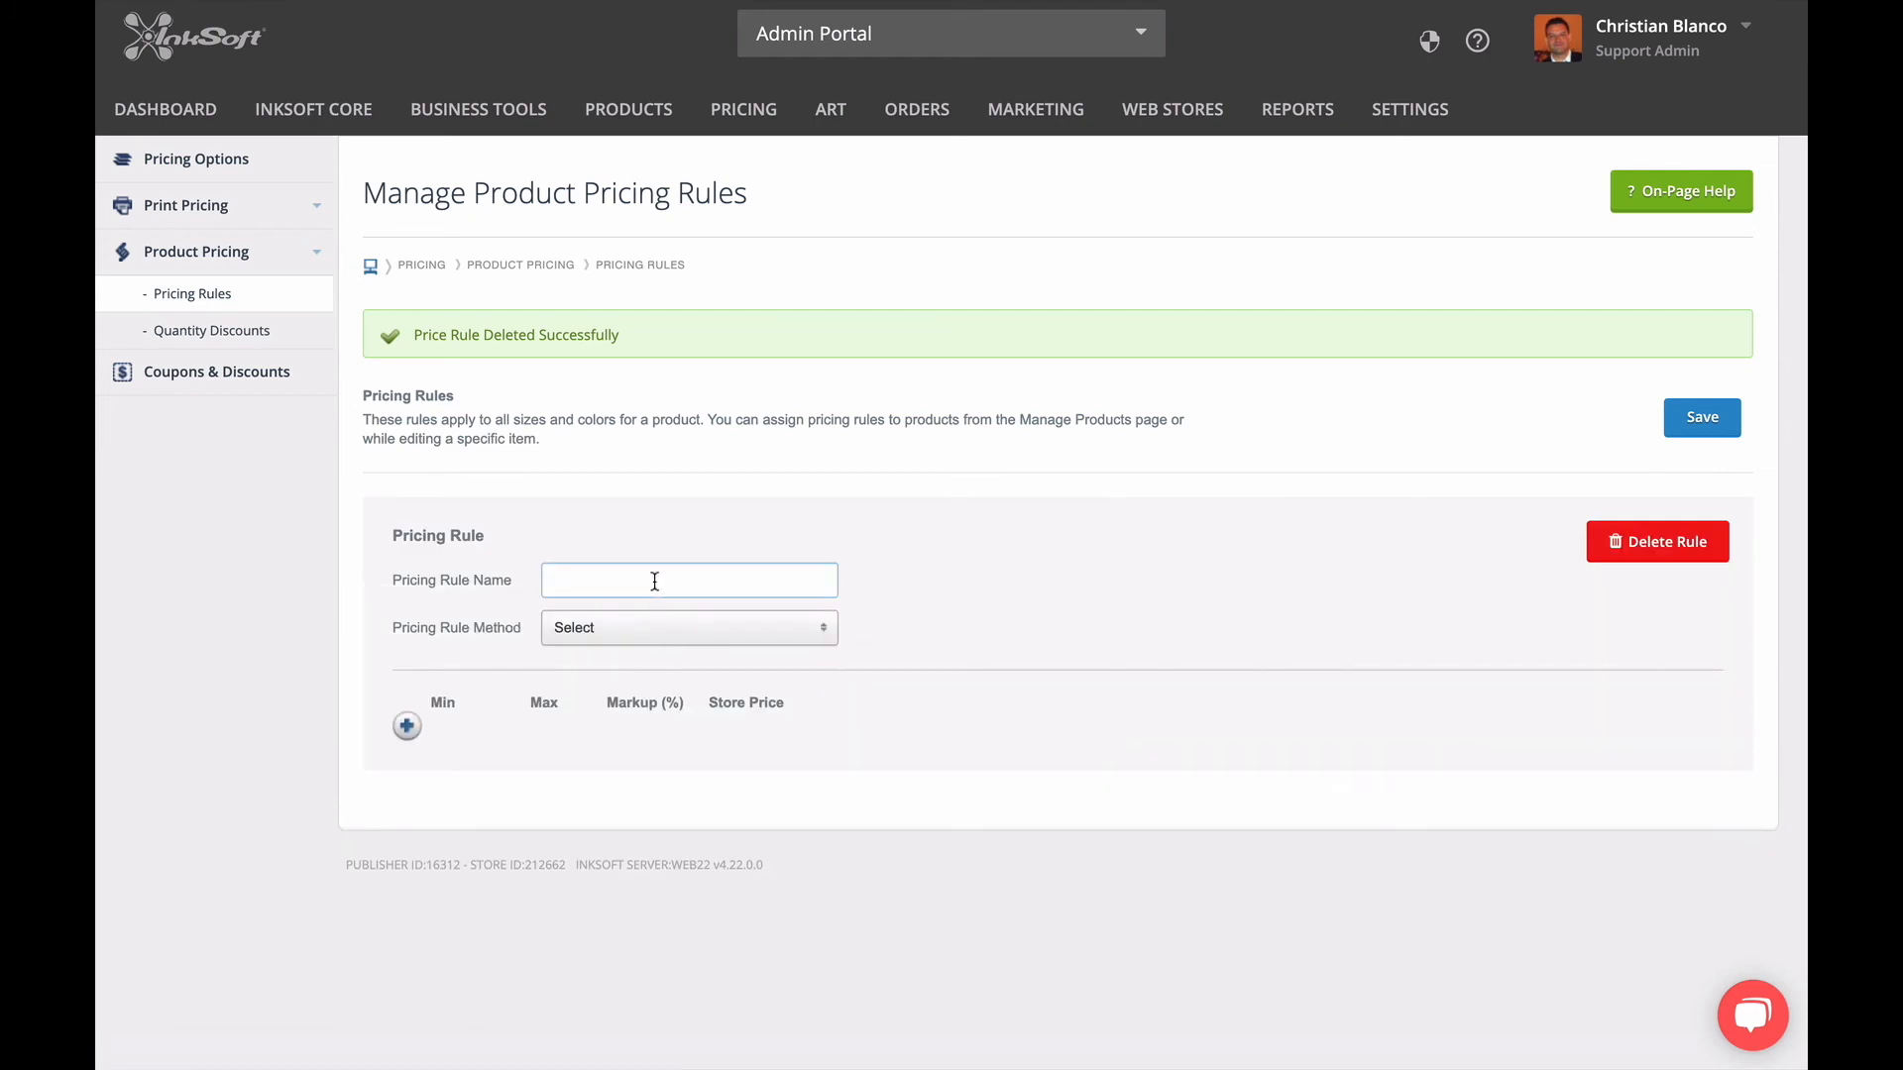
{"action": "type", "text": "% Markup on Product Cost"}
{"action": "left_click", "coordinate": [850, 600]}
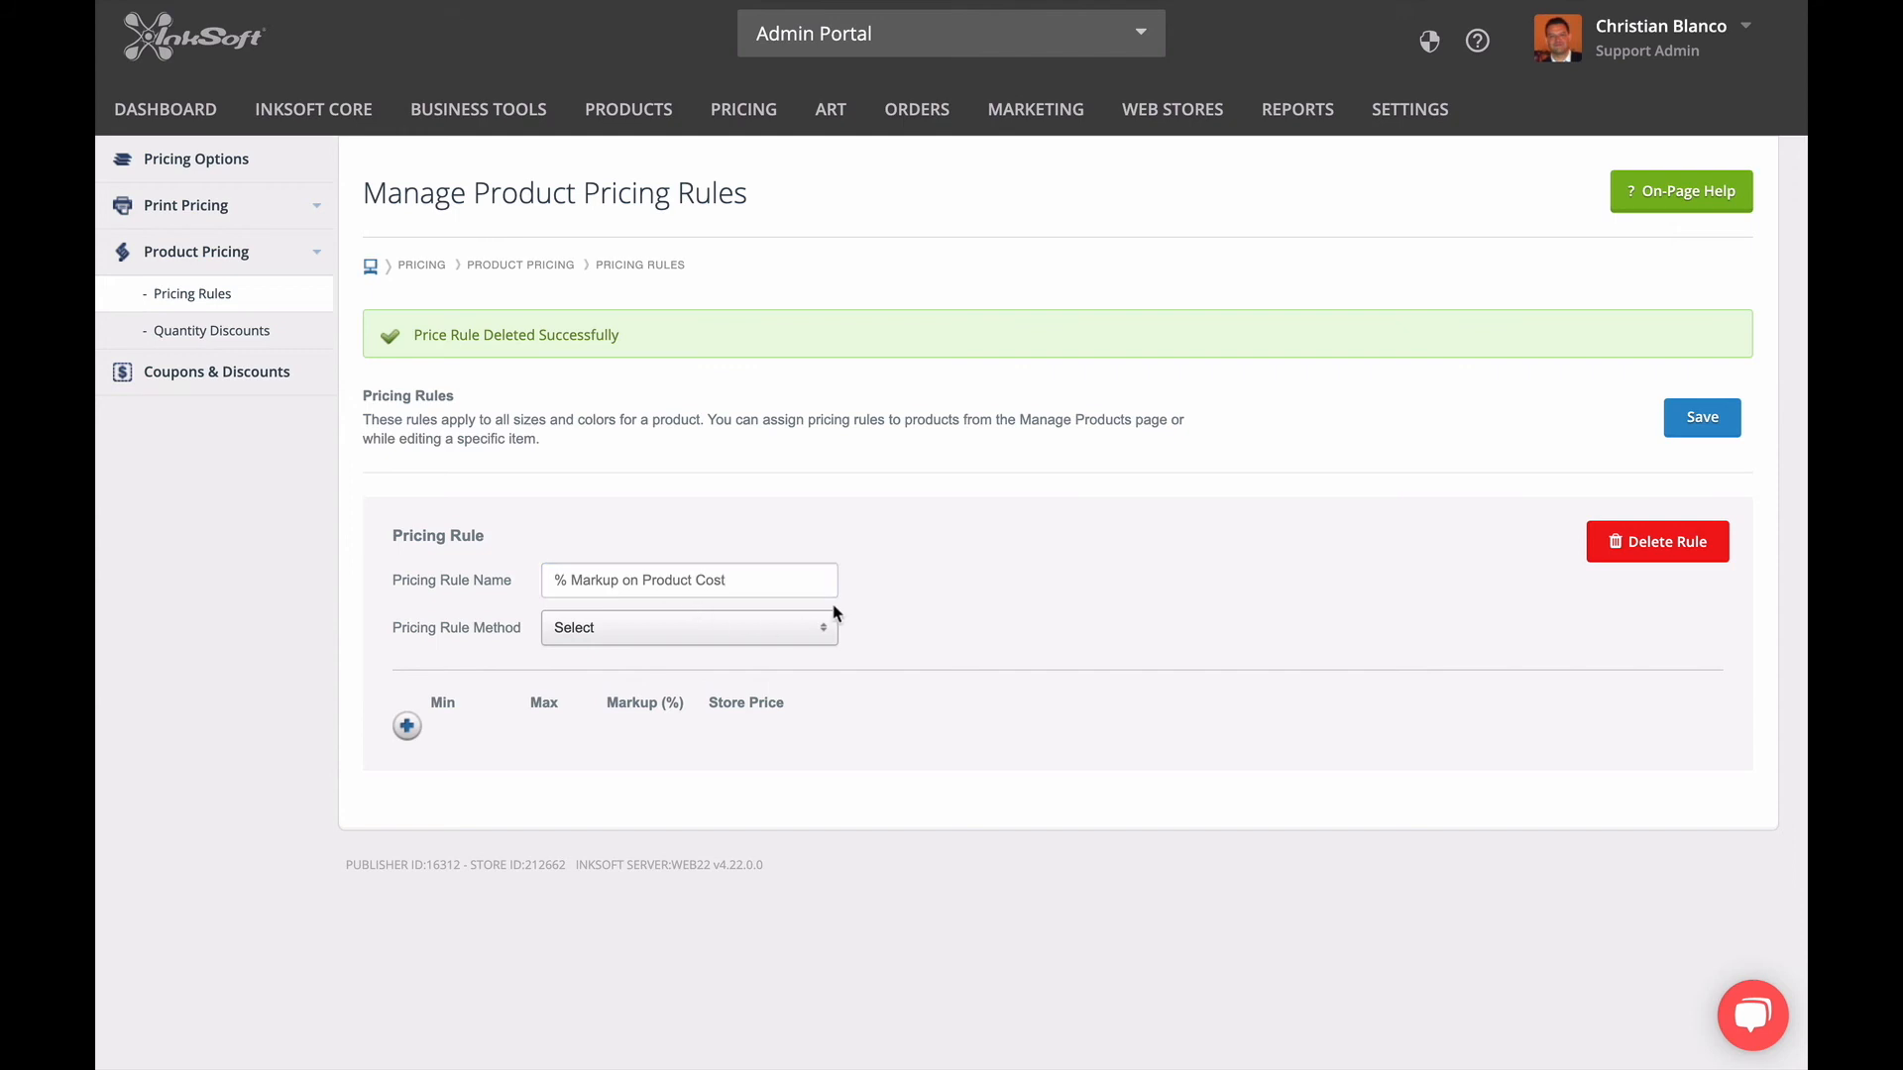
{"action": "left_click", "coordinate": [783, 628]}
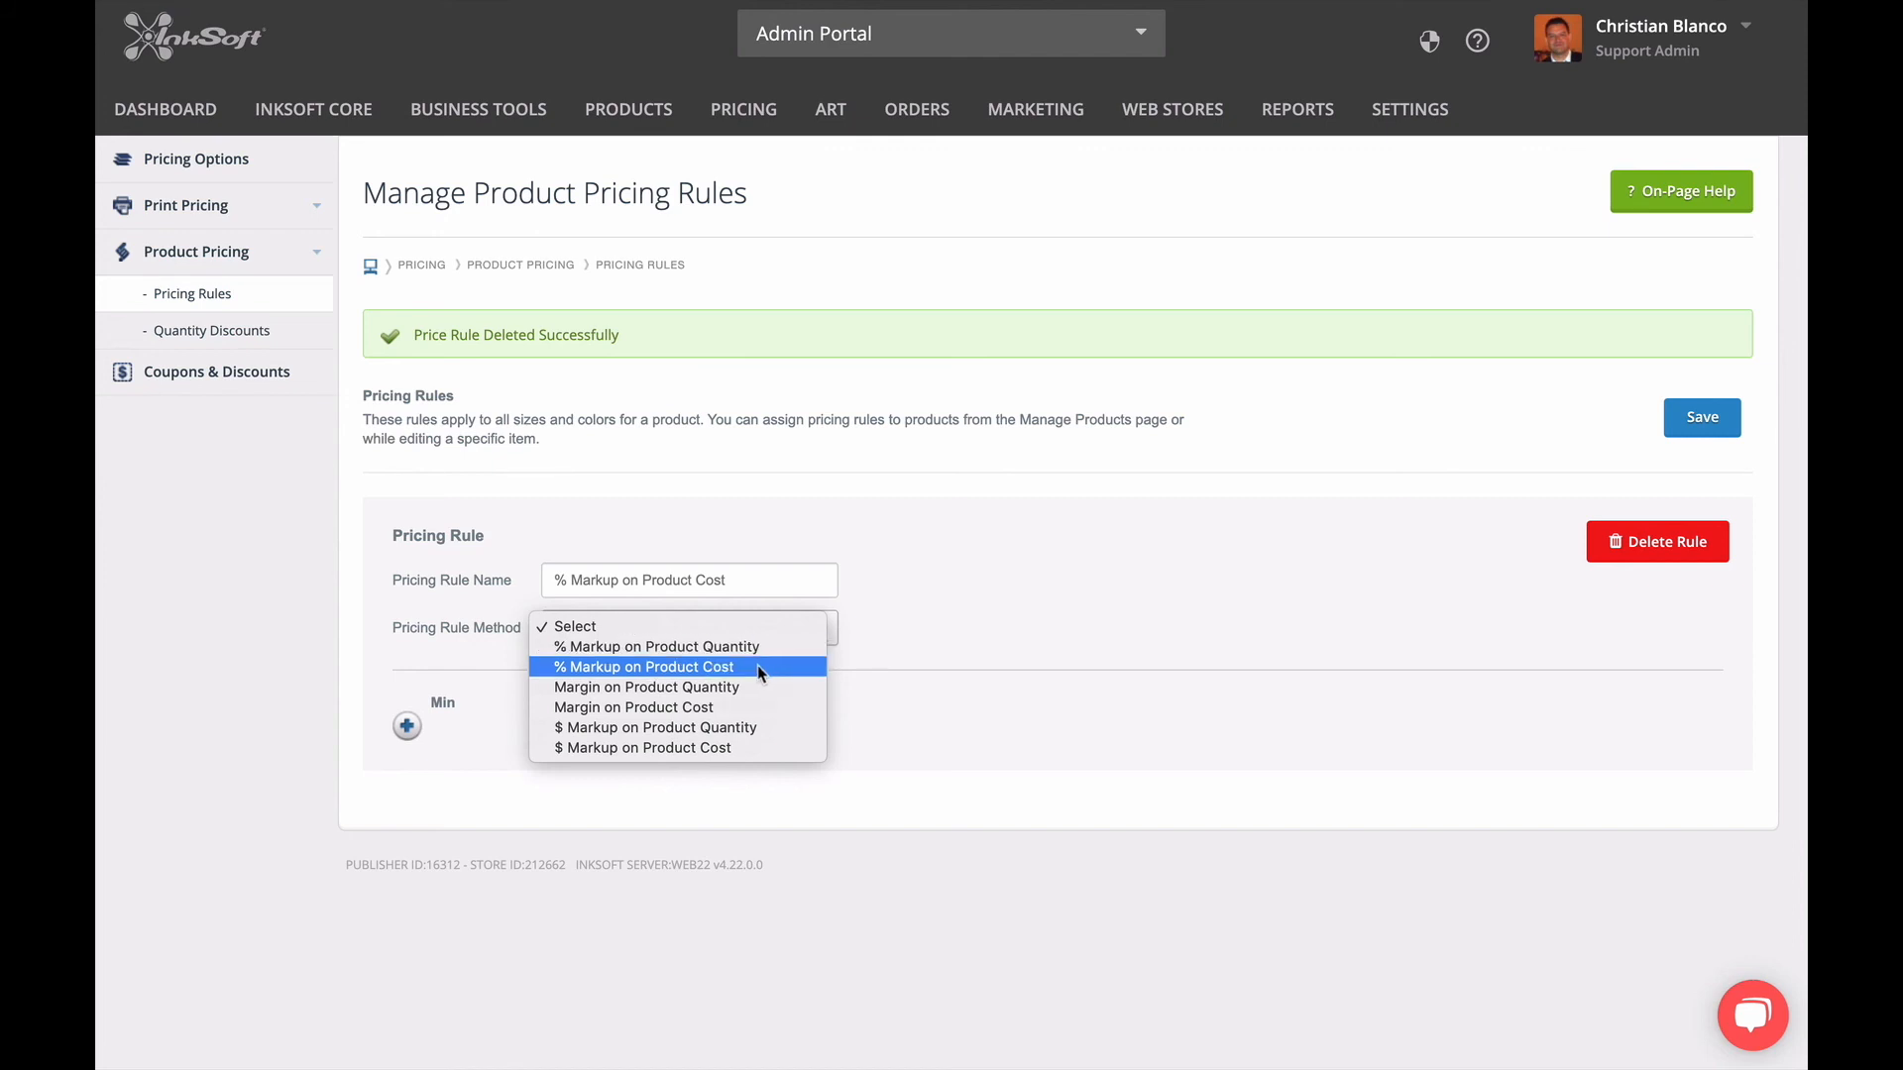
{"action": "left_click", "coordinate": [758, 669]}
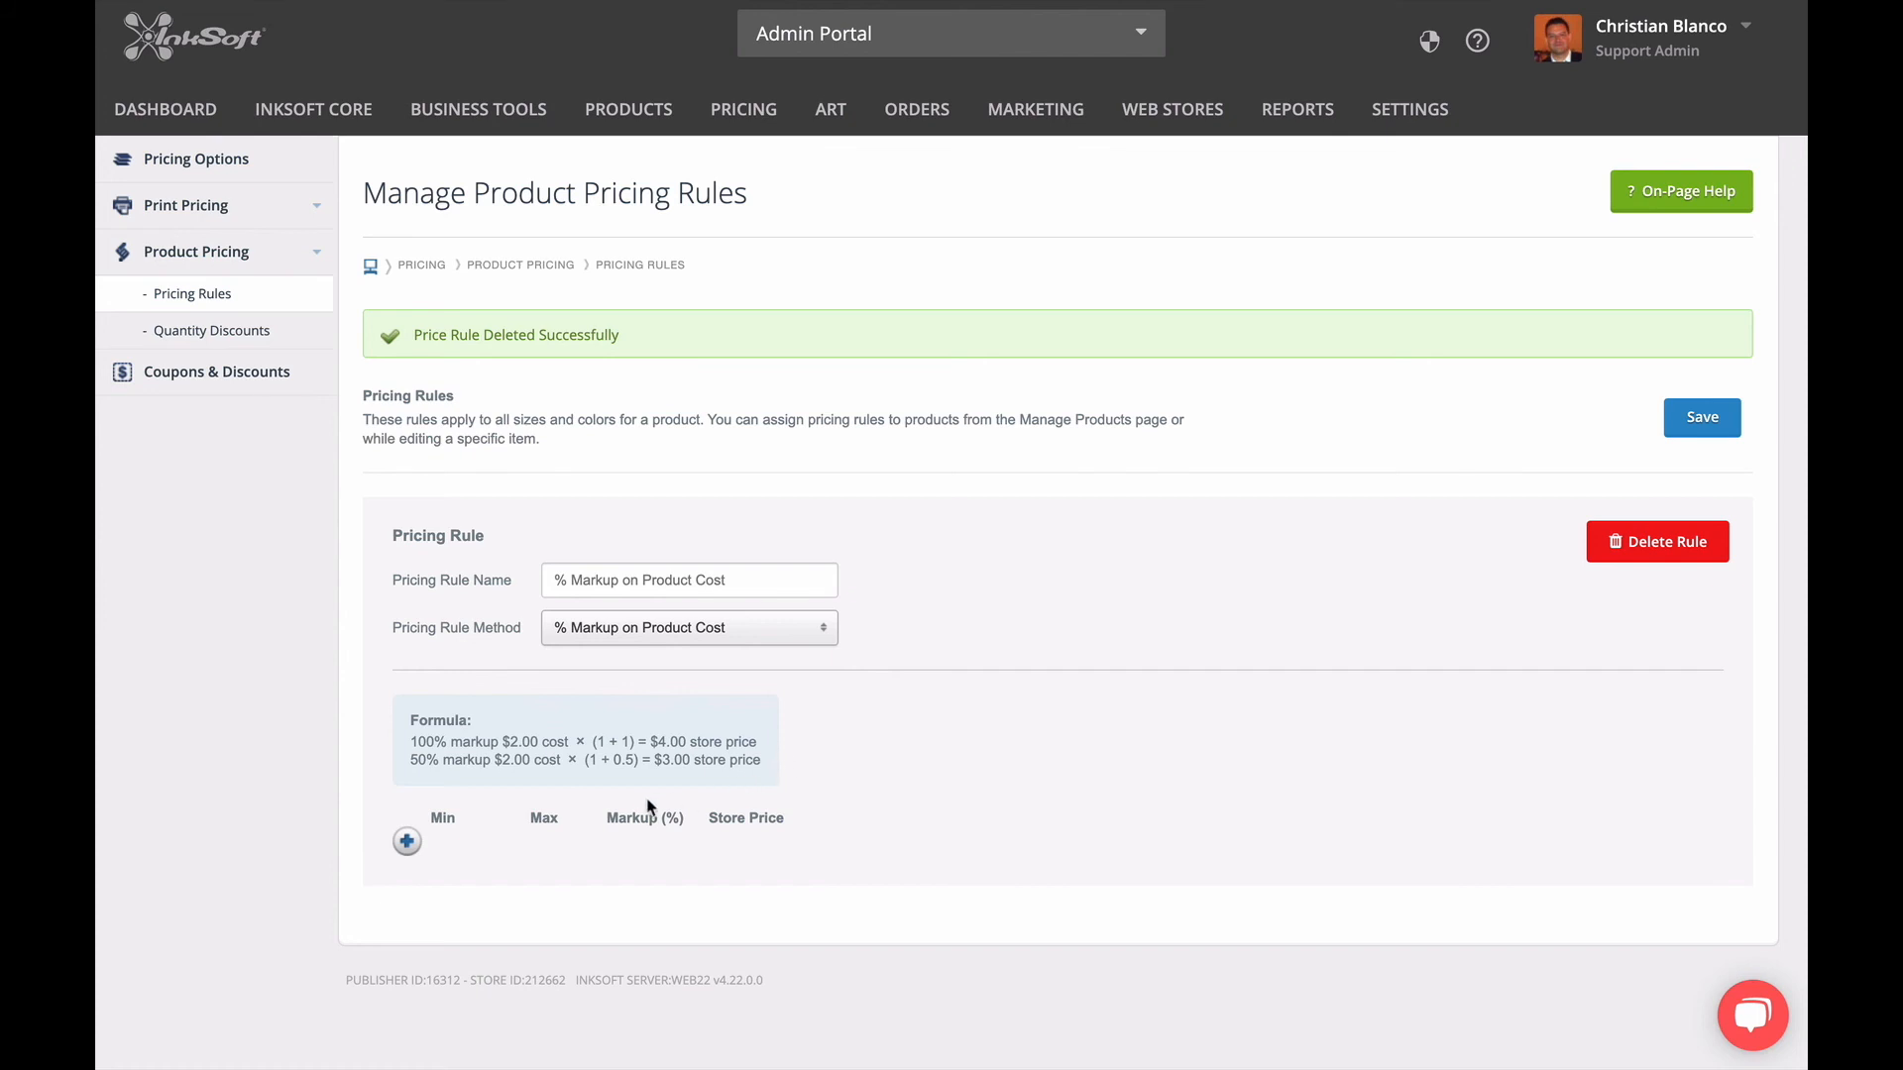
Add a cost range from 0.00 to 3.00 with a 100% markup to the pricing rule.
{"action": "left_click", "coordinate": [407, 844]}
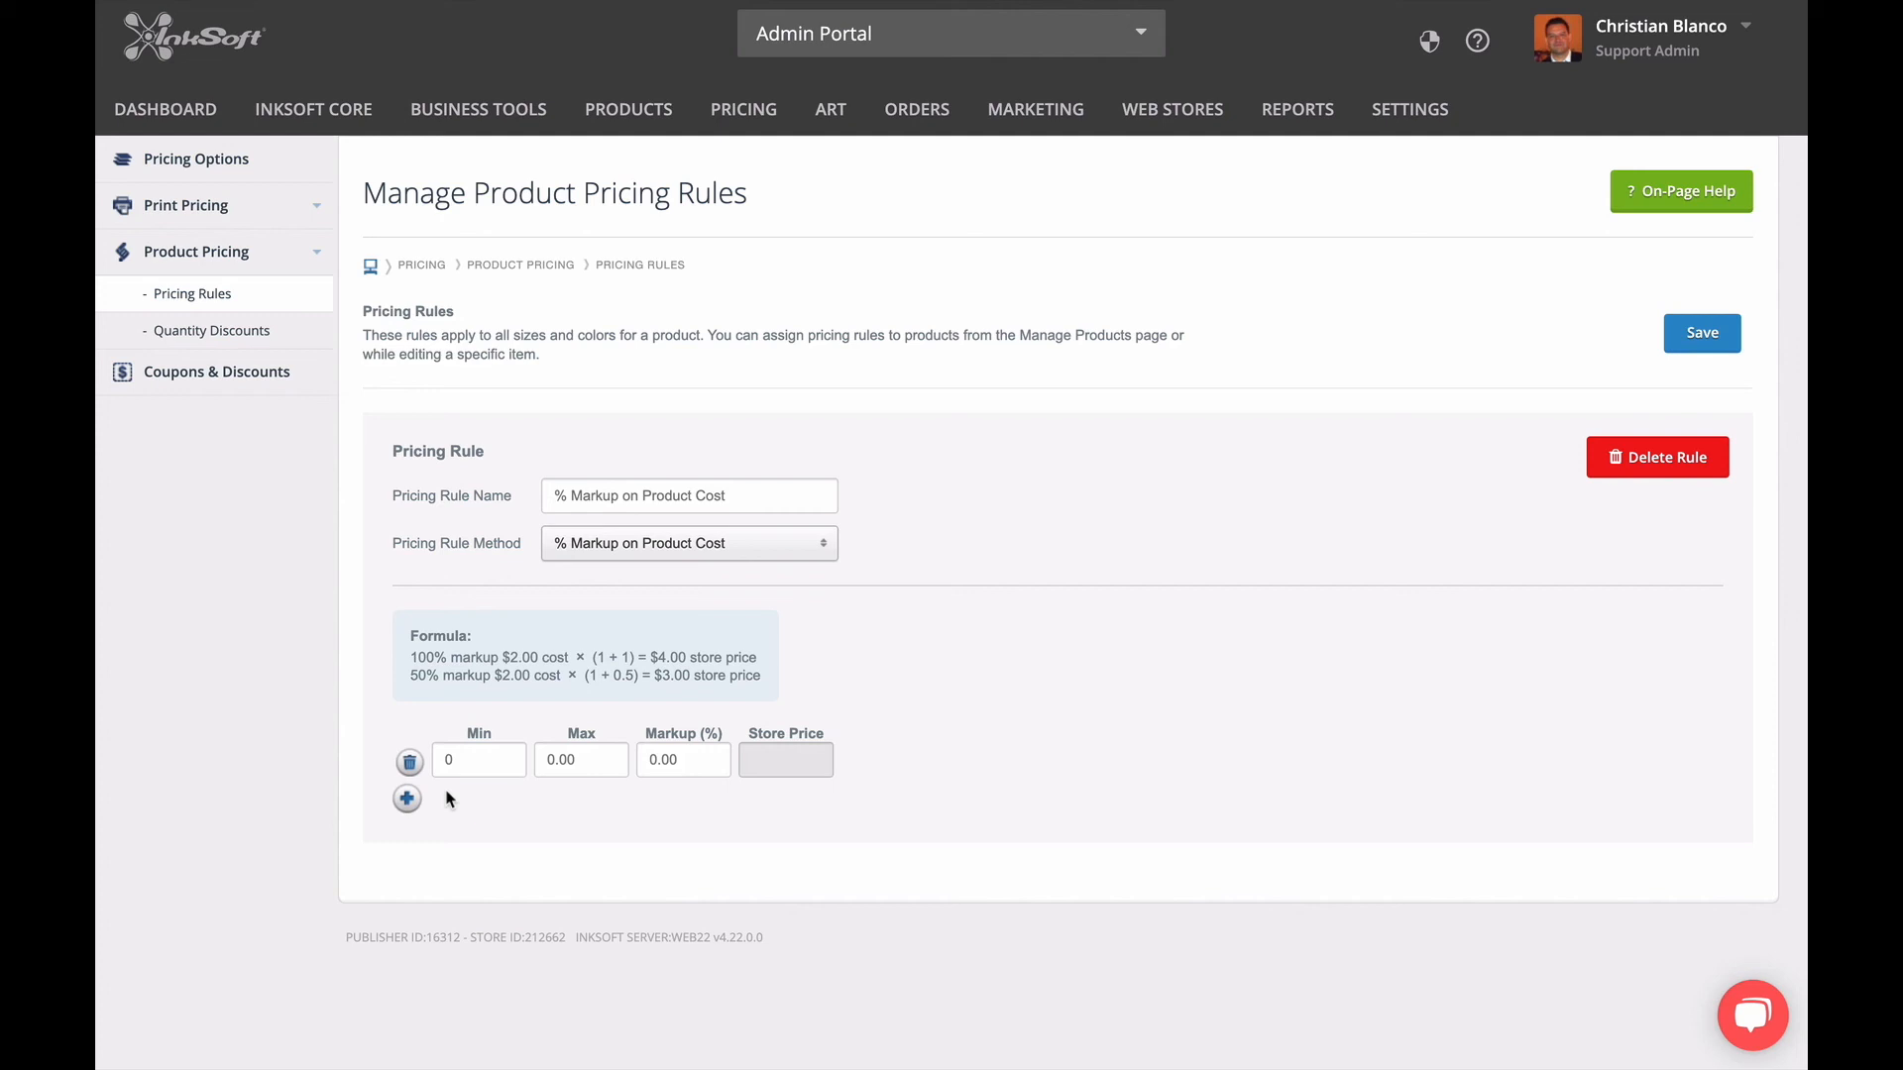
{"action": "left_click_drag", "start_coordinate": [467, 755], "coordinate": [436, 750]}
{"action": "type", "text": "0.00"}
{"action": "key", "text": "Tab"}
{"action": "type", "text": "3.00"}
{"action": "key", "text": "Tab"}
{"action": "type", "text": "100"}
{"action": "left_click", "coordinate": [729, 815]}
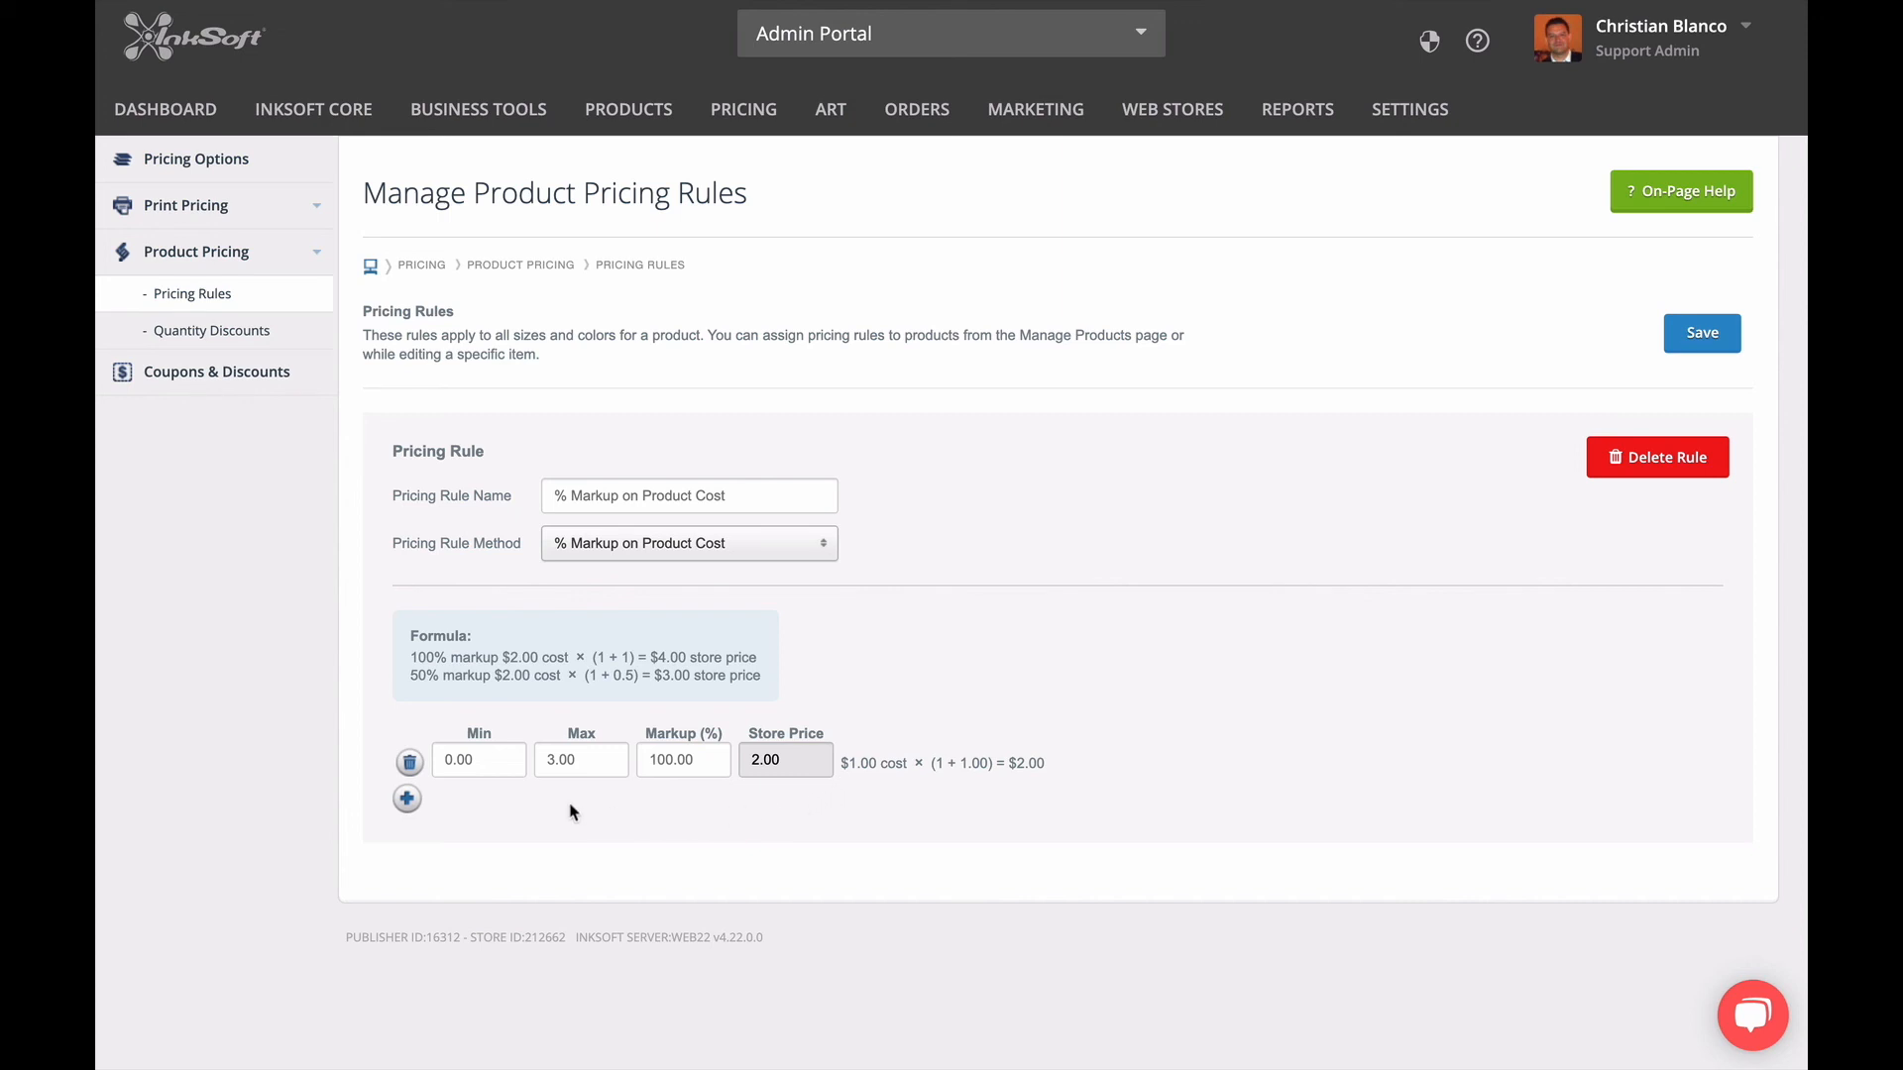
Add a second cost range from 3.01 to 6.00 with a 75% markup to the pricing rule.
{"action": "left_click", "coordinate": [408, 799]}
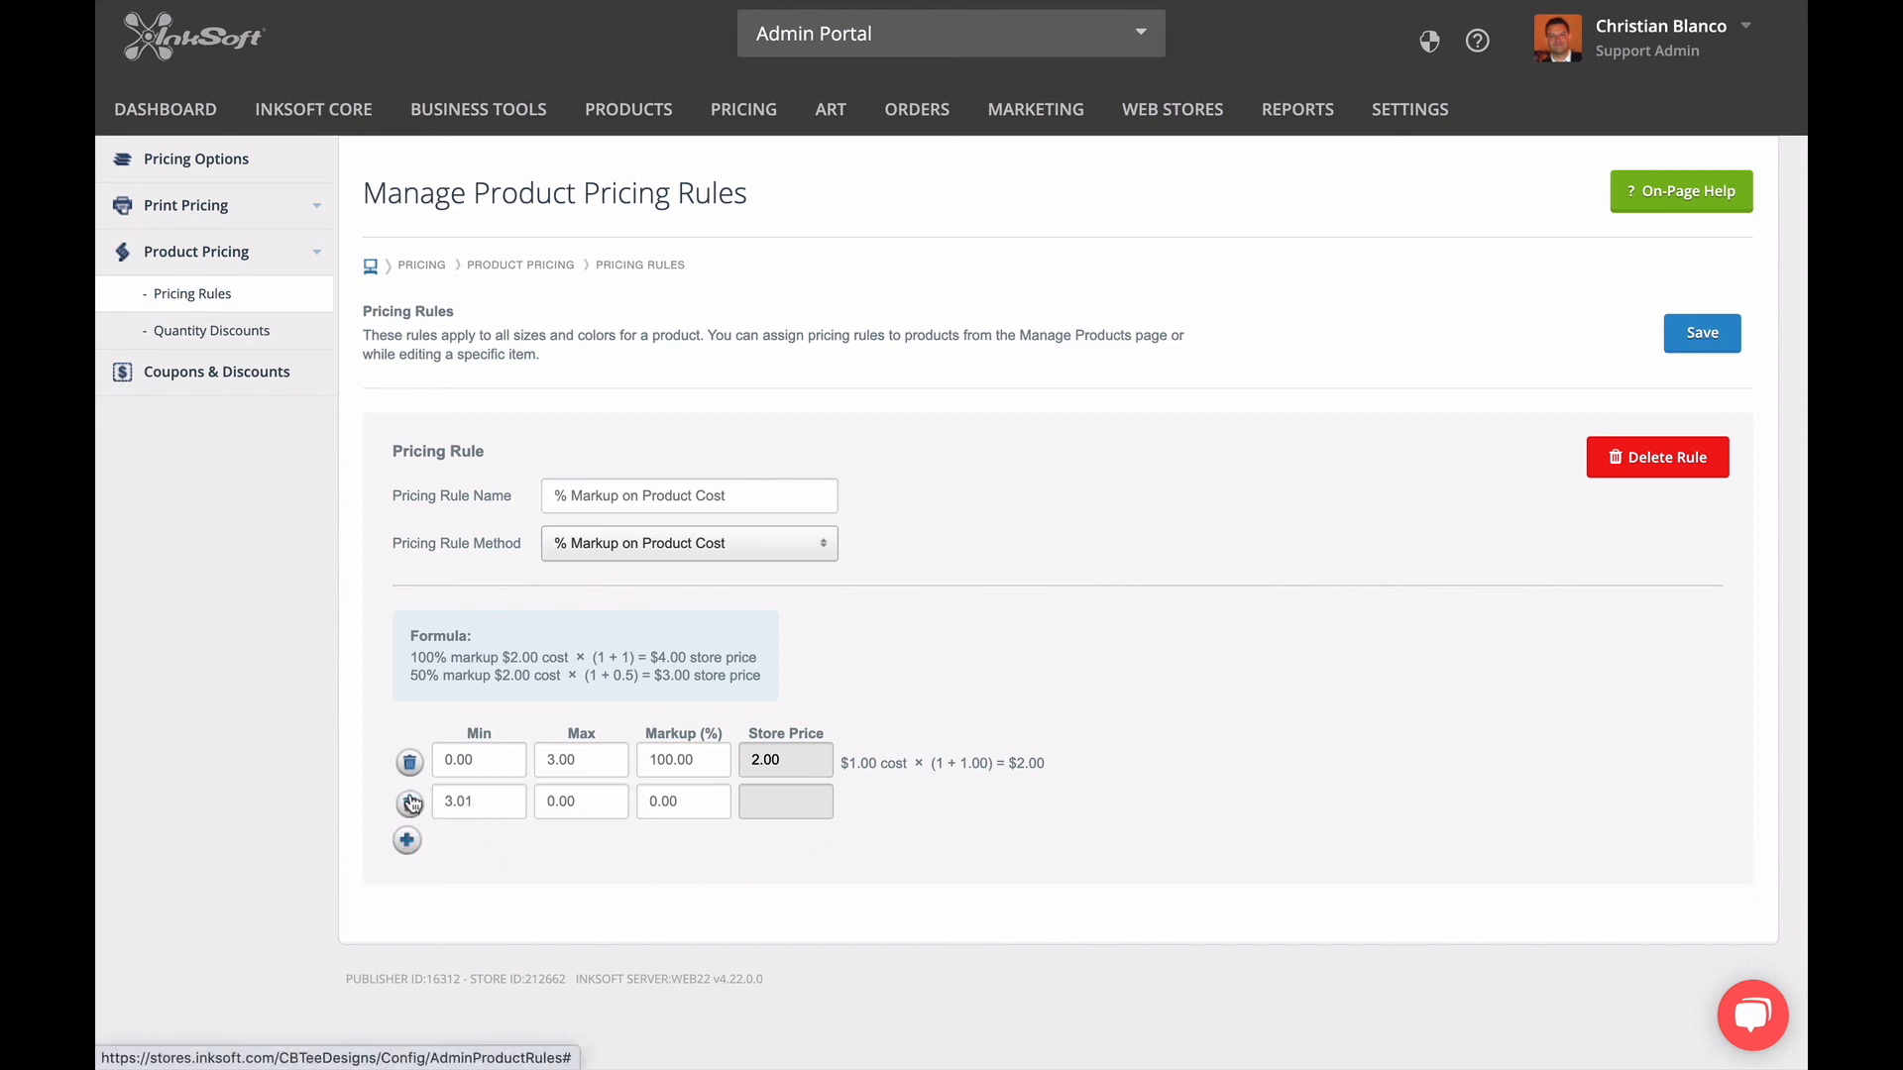
{"action": "left_click_drag", "start_coordinate": [591, 809], "coordinate": [534, 796]}
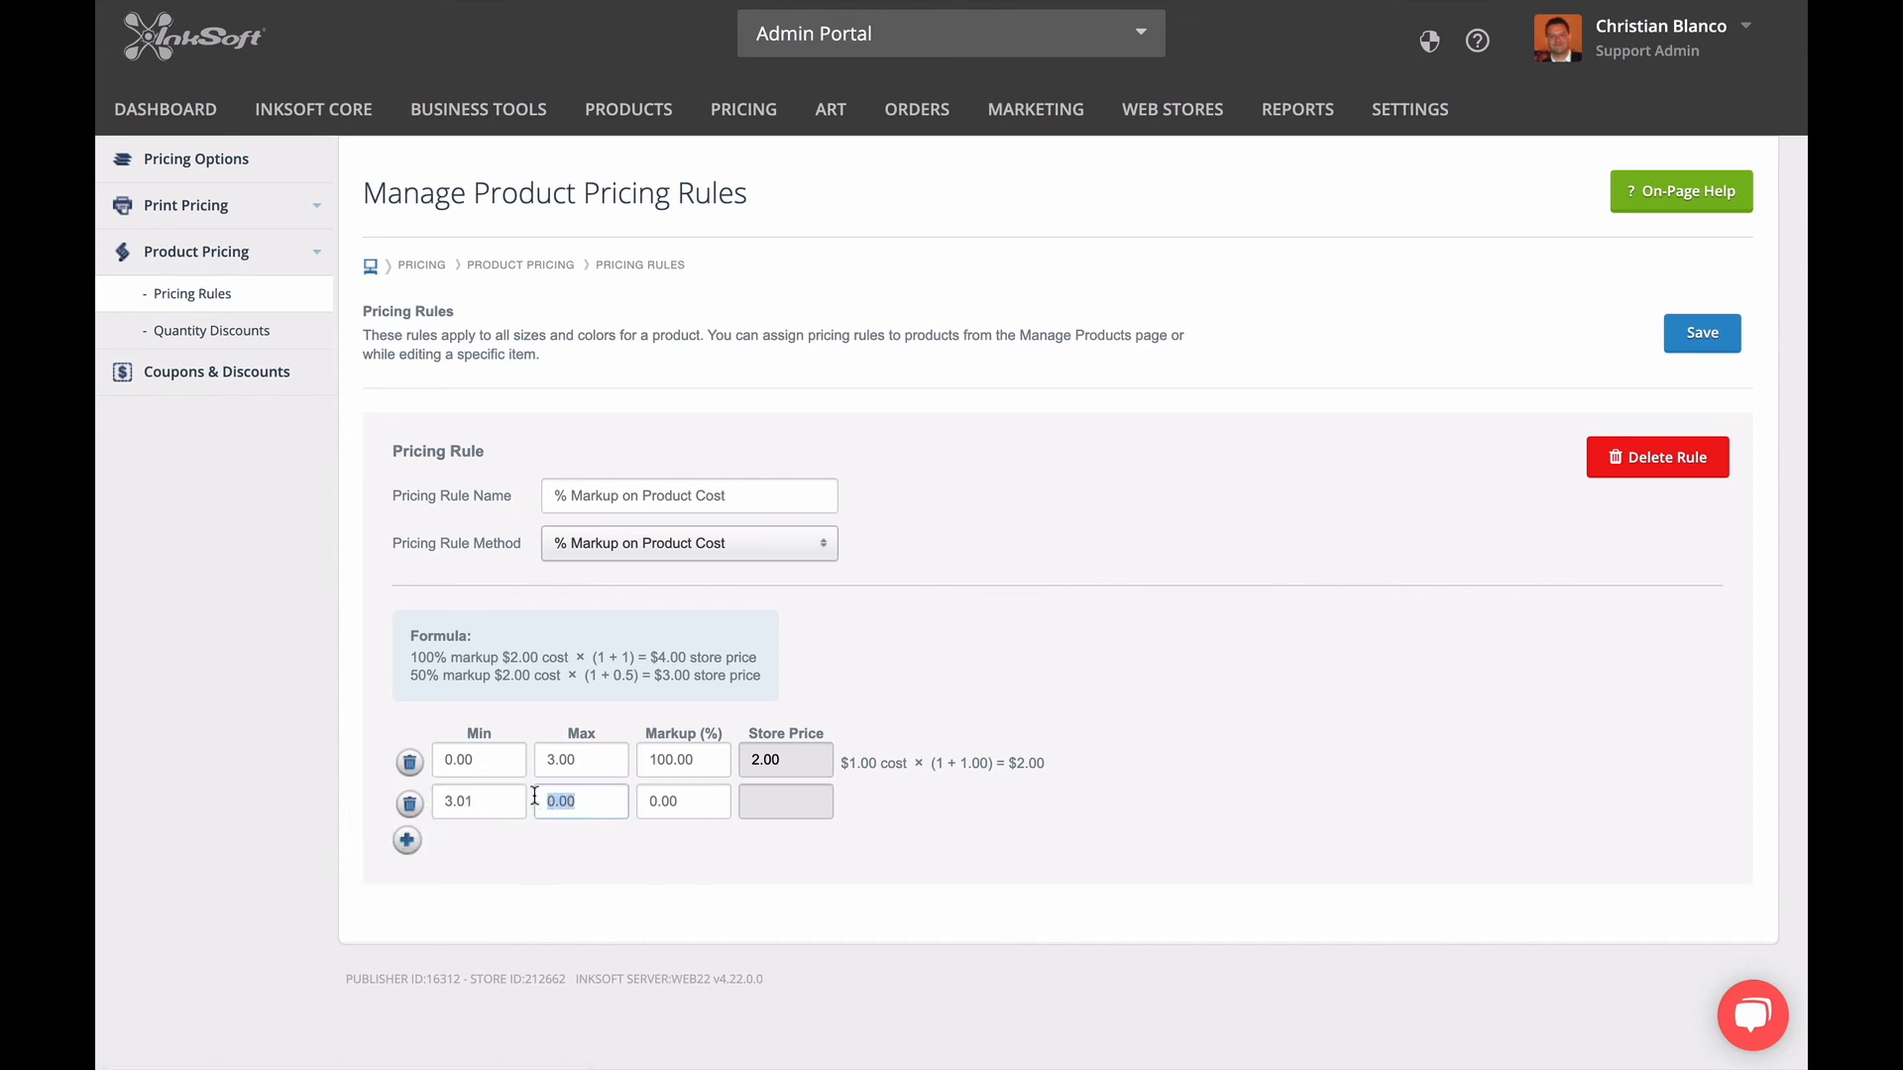
{"action": "type", "text": "6.00"}
{"action": "key", "text": "Tab"}
{"action": "type", "text": "75"}
Add a third cost range from 6.01 to 10.00 with a 50% markup to the pricing rule.
{"action": "left_click", "coordinate": [407, 841]}
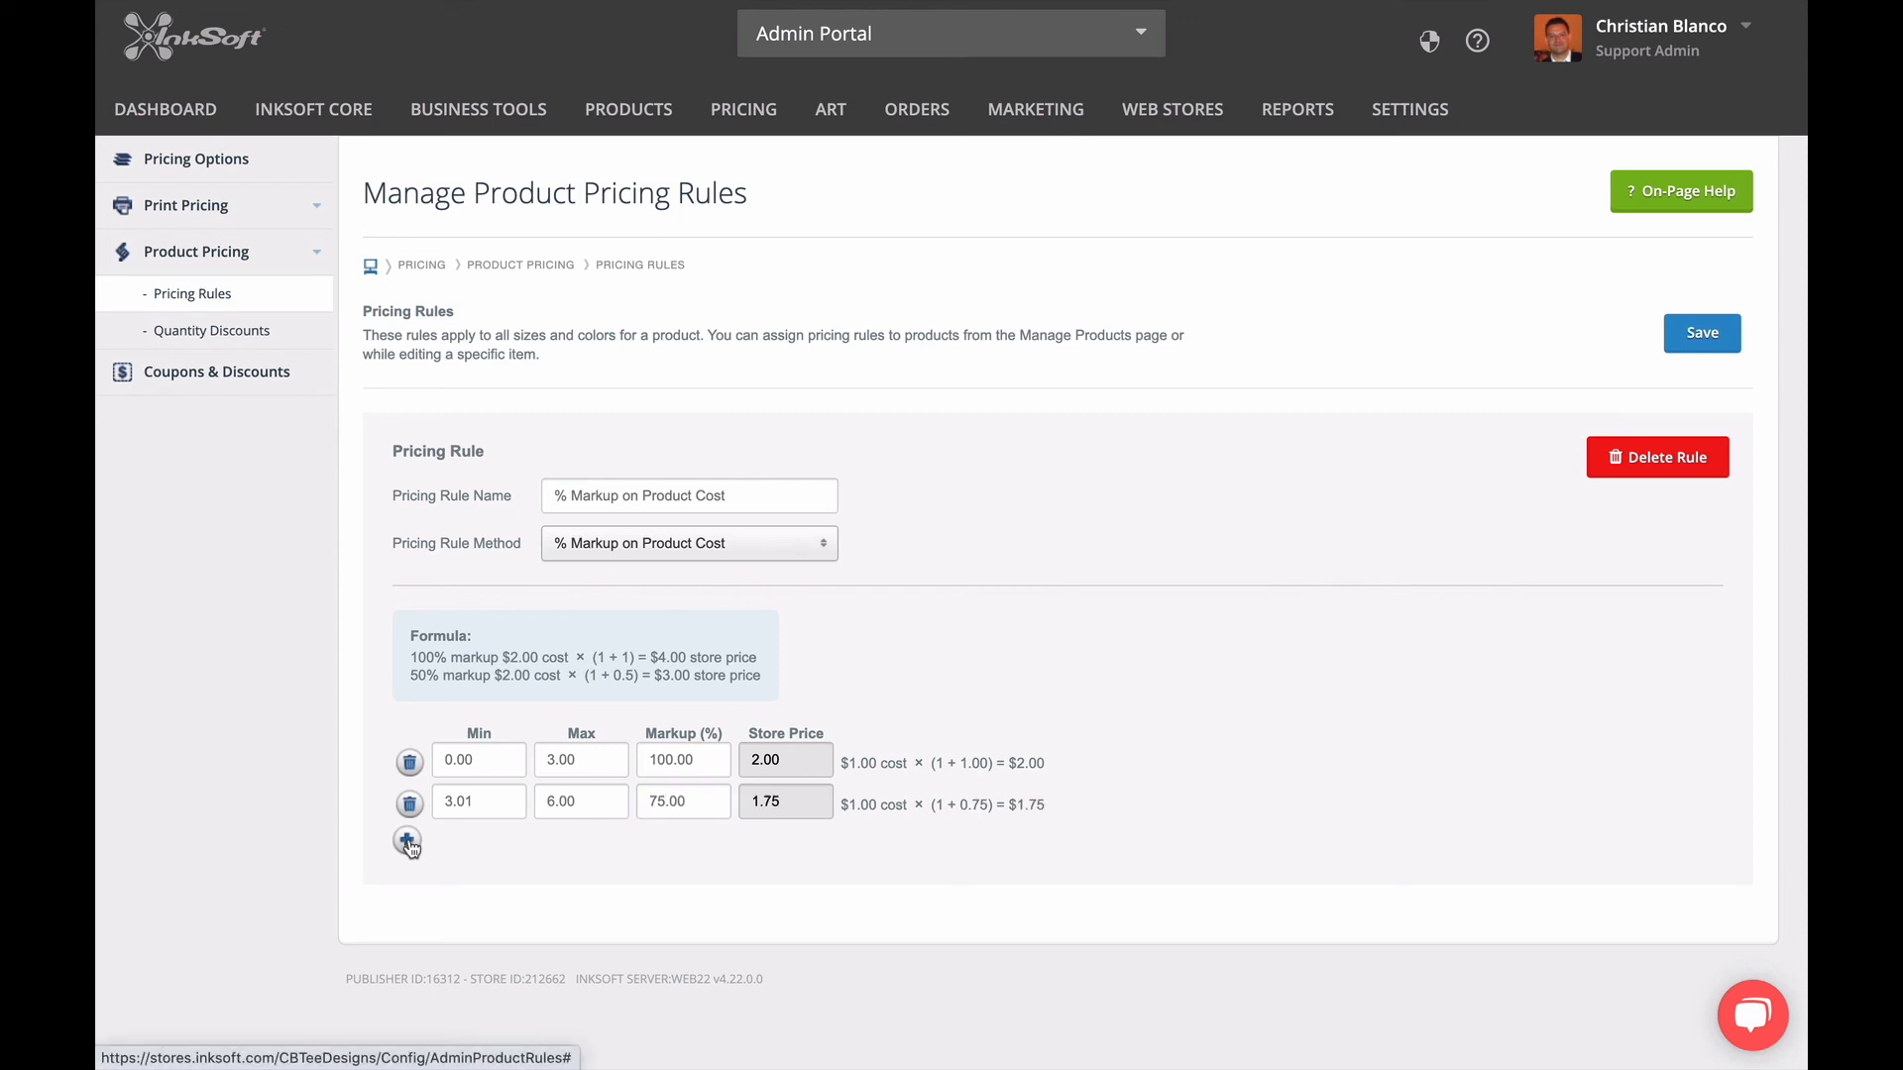
{"action": "left_click", "coordinate": [579, 854]}
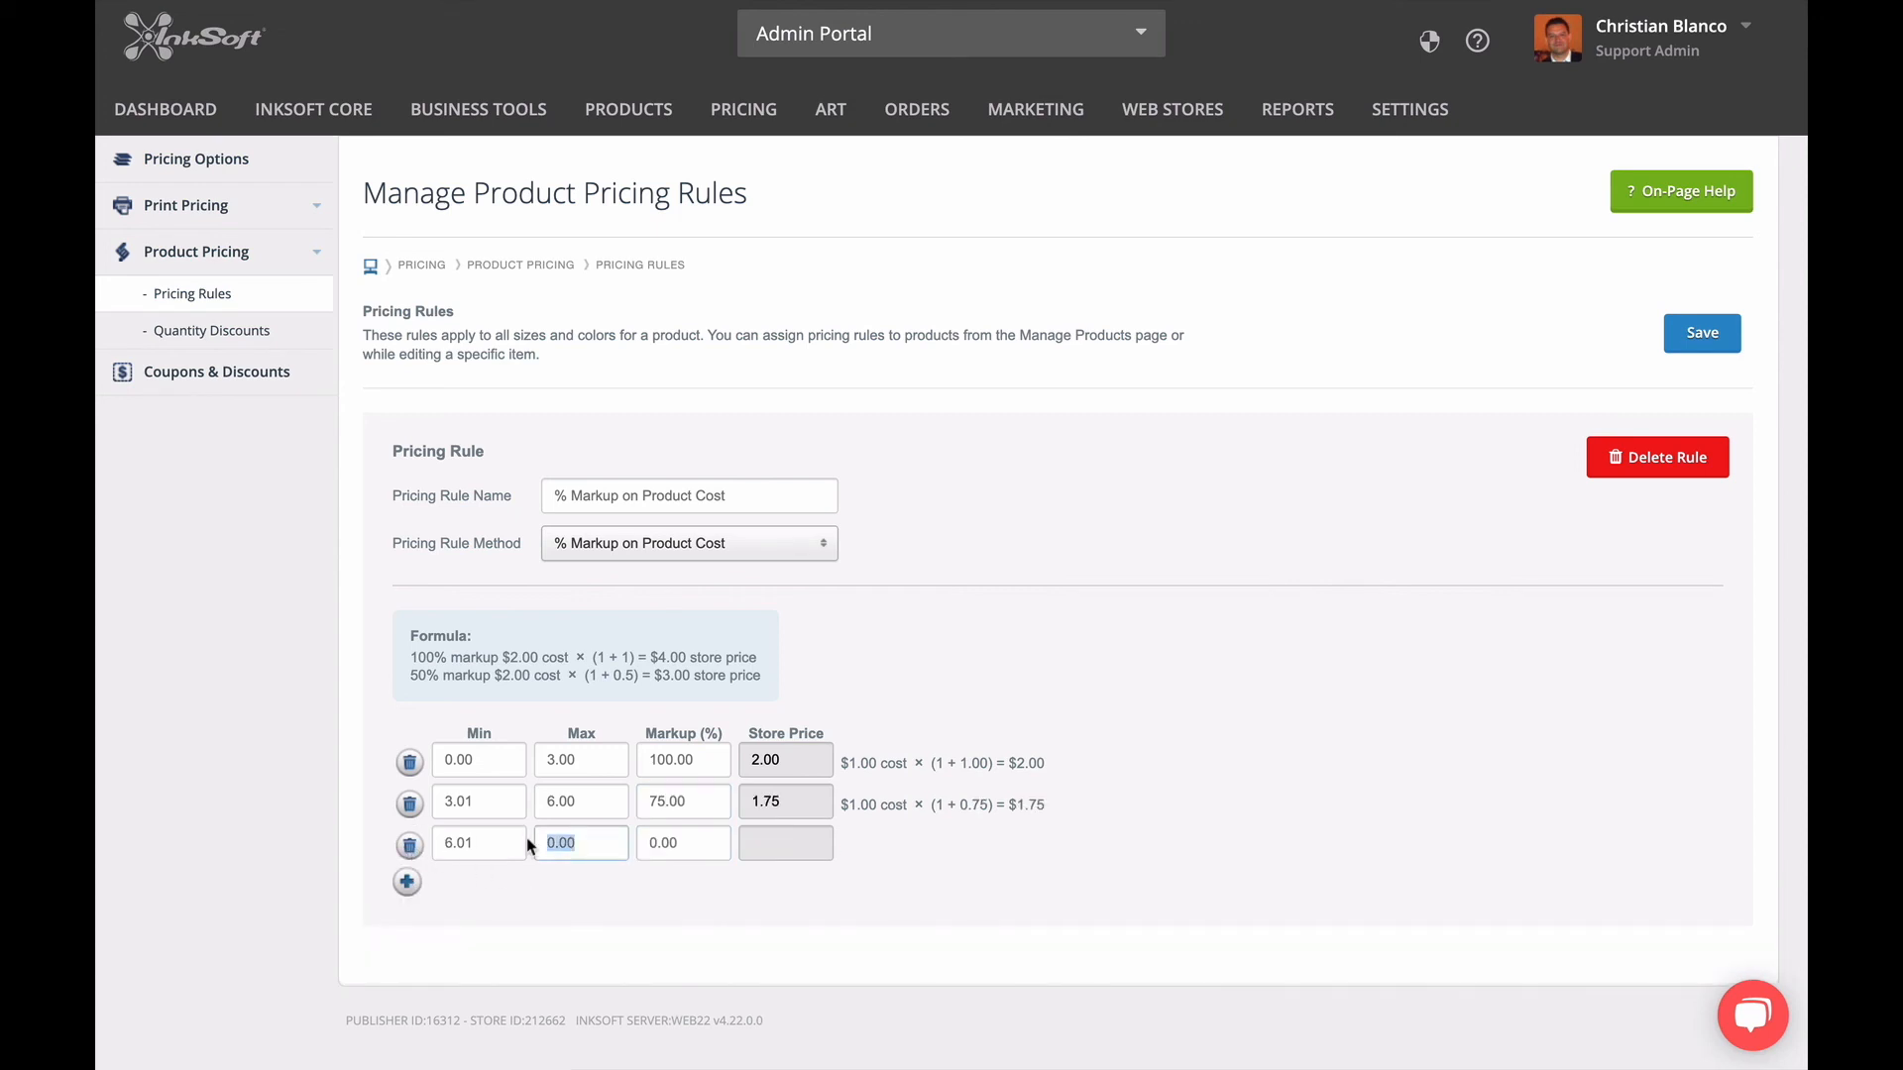
{"action": "type", "text": "10.00"}
{"action": "left_click", "coordinate": [691, 846]}
{"action": "type", "text": "50"}
{"action": "left_click", "coordinate": [437, 874]}
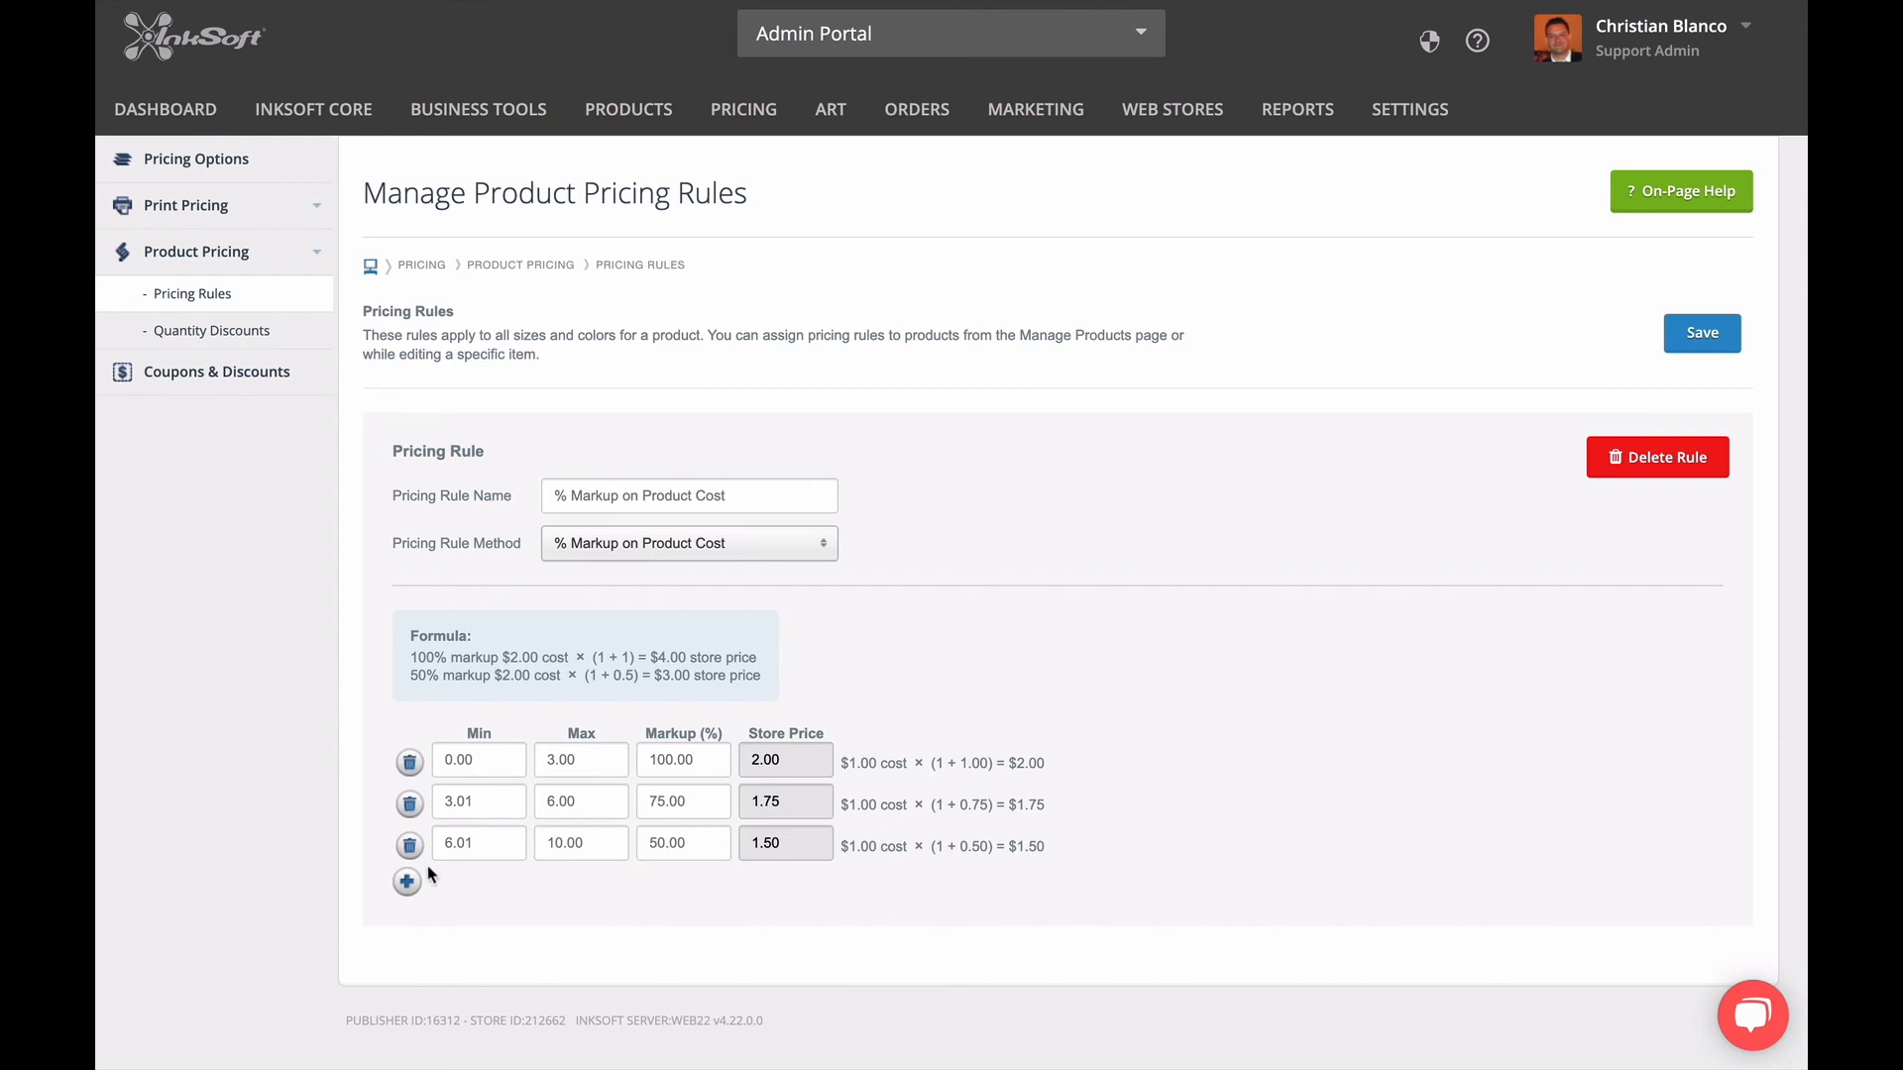
Delete the 6.01 to 10.00 and 3.01 to 6.00 cost ranges from the pricing rule.
{"action": "left_click", "coordinate": [409, 847]}
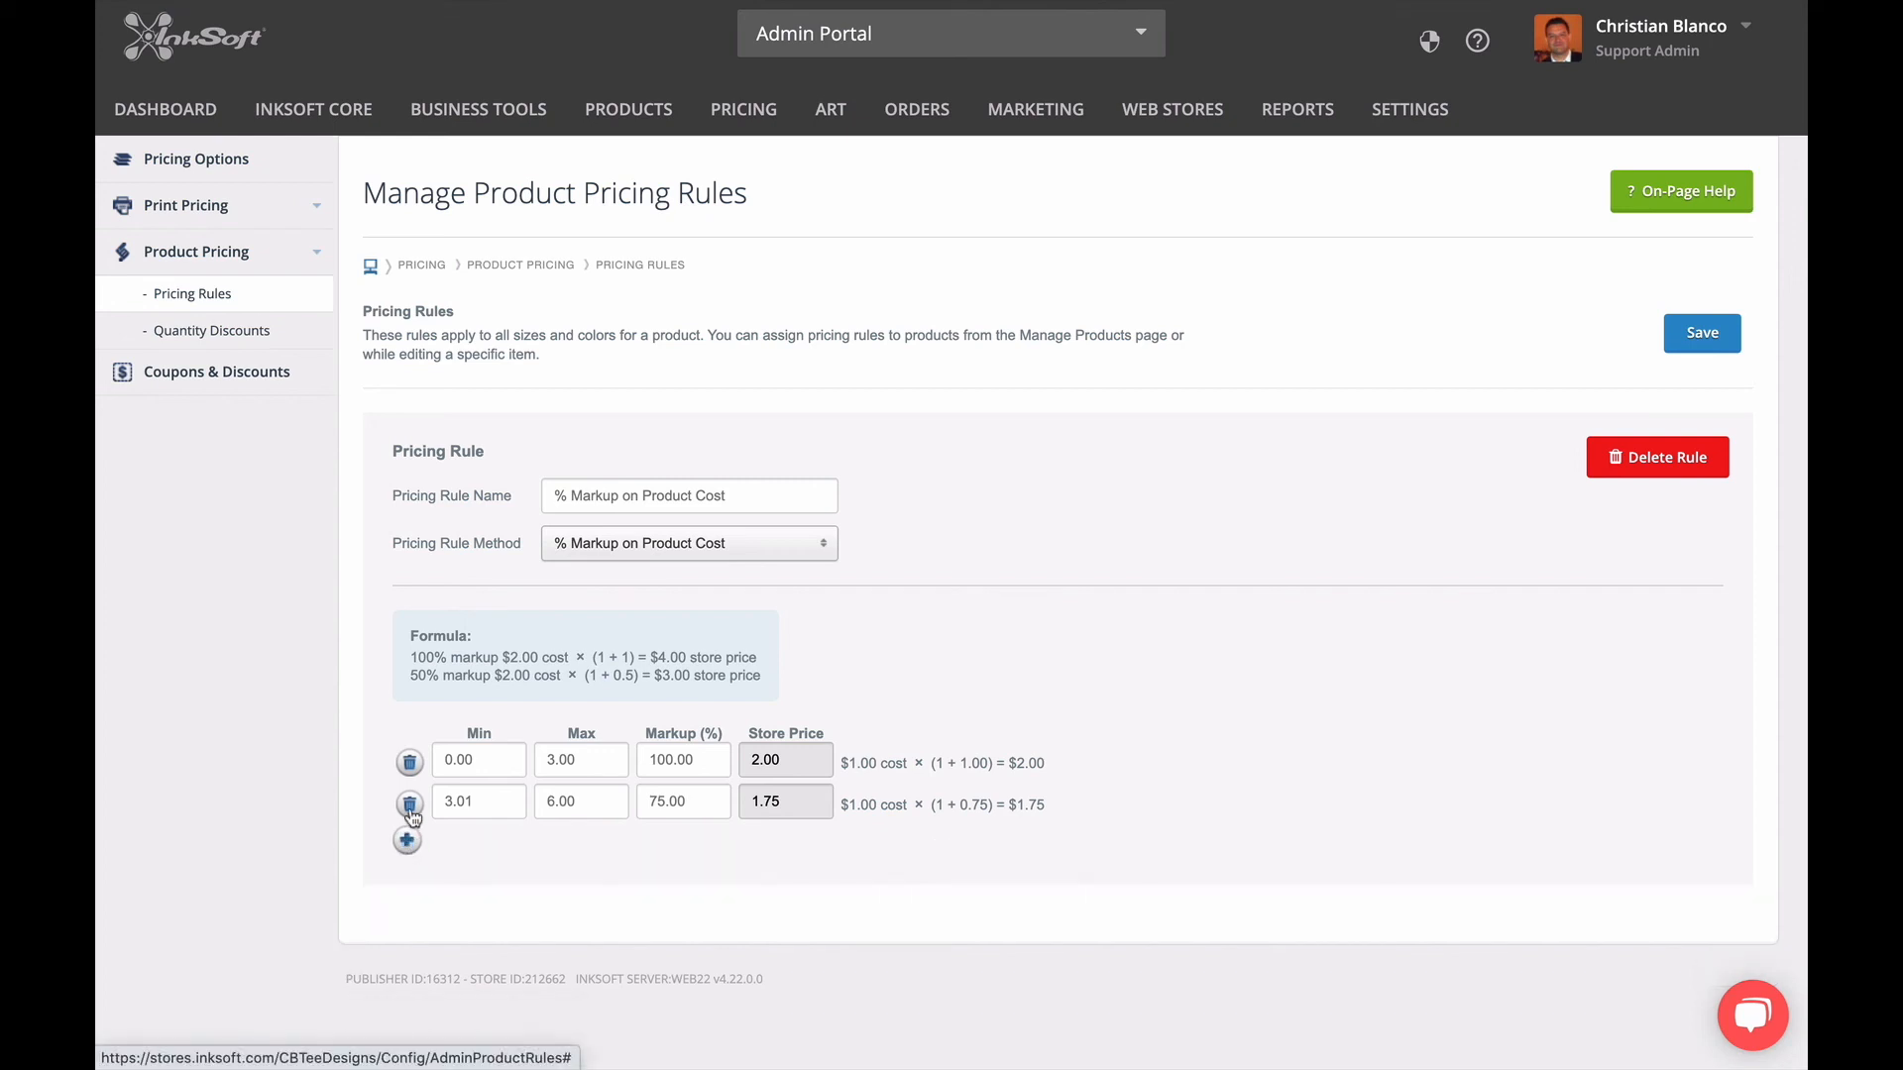
{"action": "left_click", "coordinate": [410, 804]}
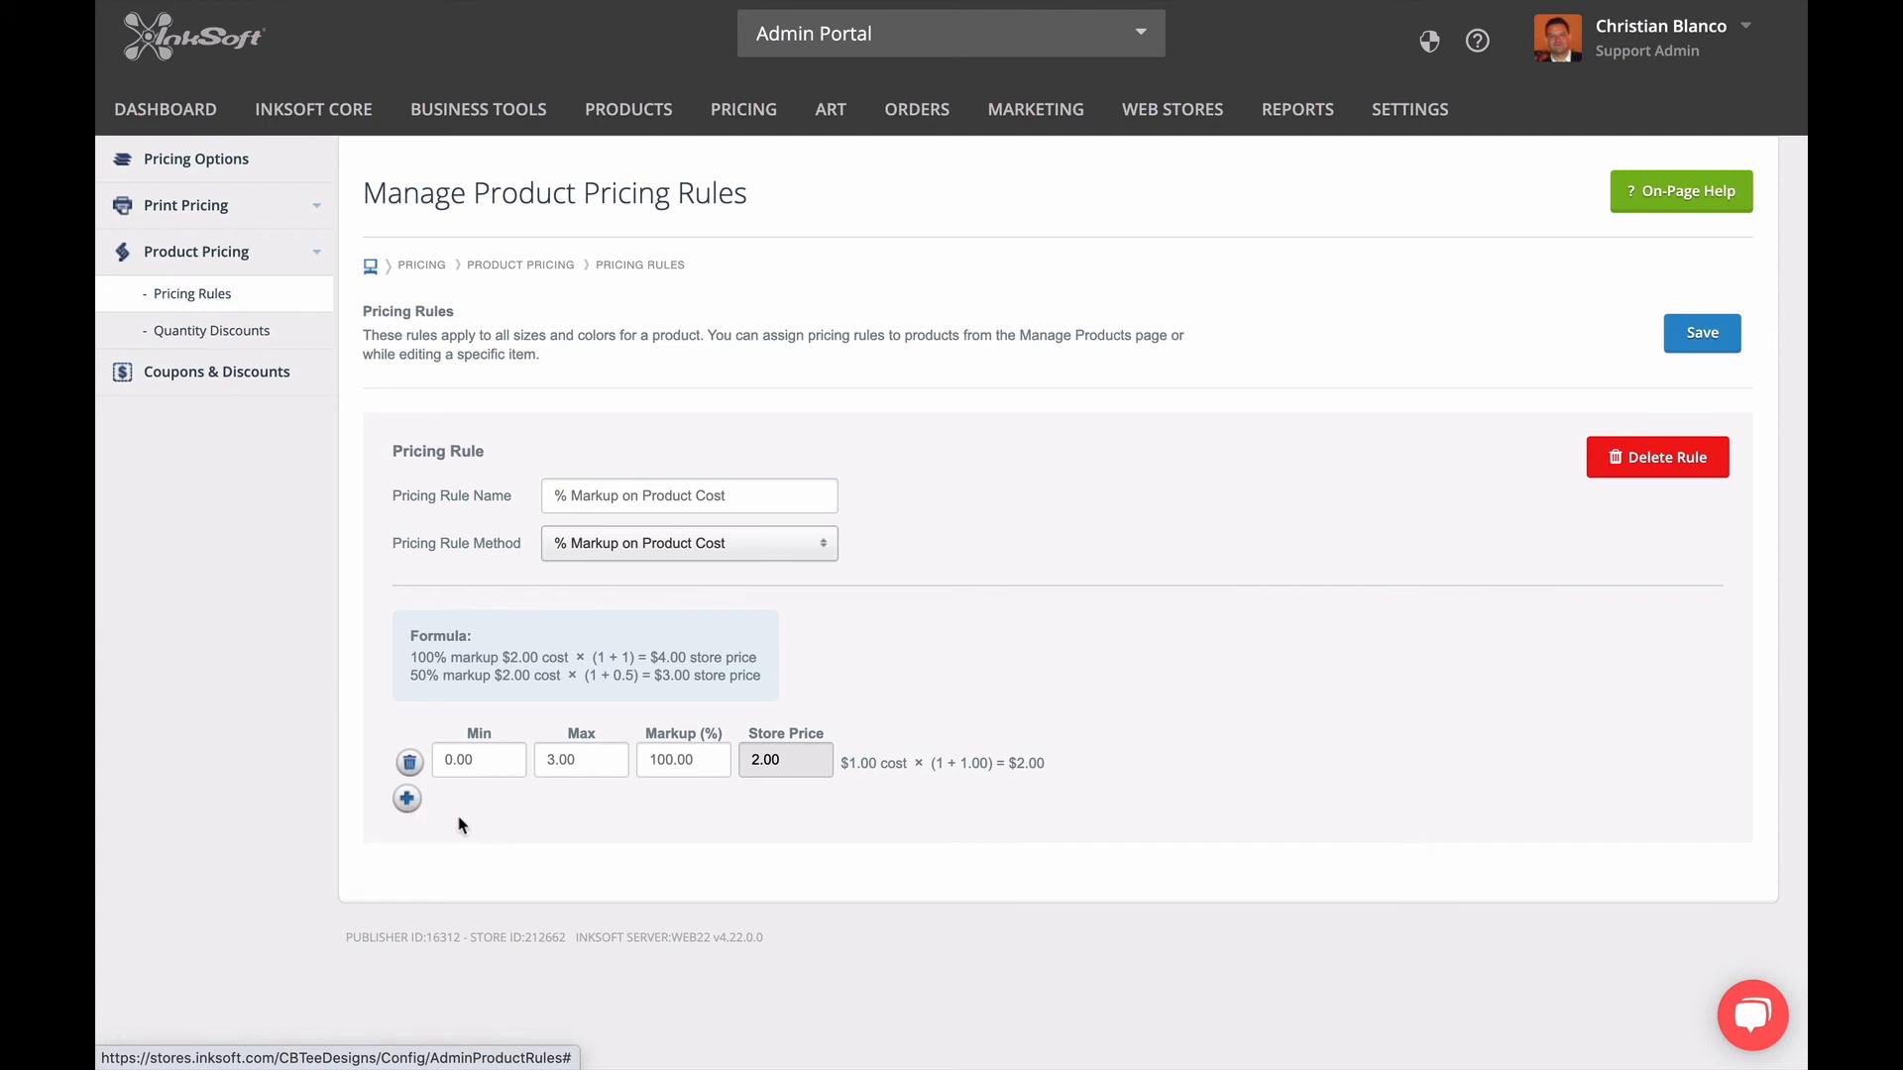
Set the maximum of the remaining cost range to 30.00 and save the pricing rule.
{"action": "left_click_drag", "start_coordinate": [581, 760], "coordinate": [529, 771]}
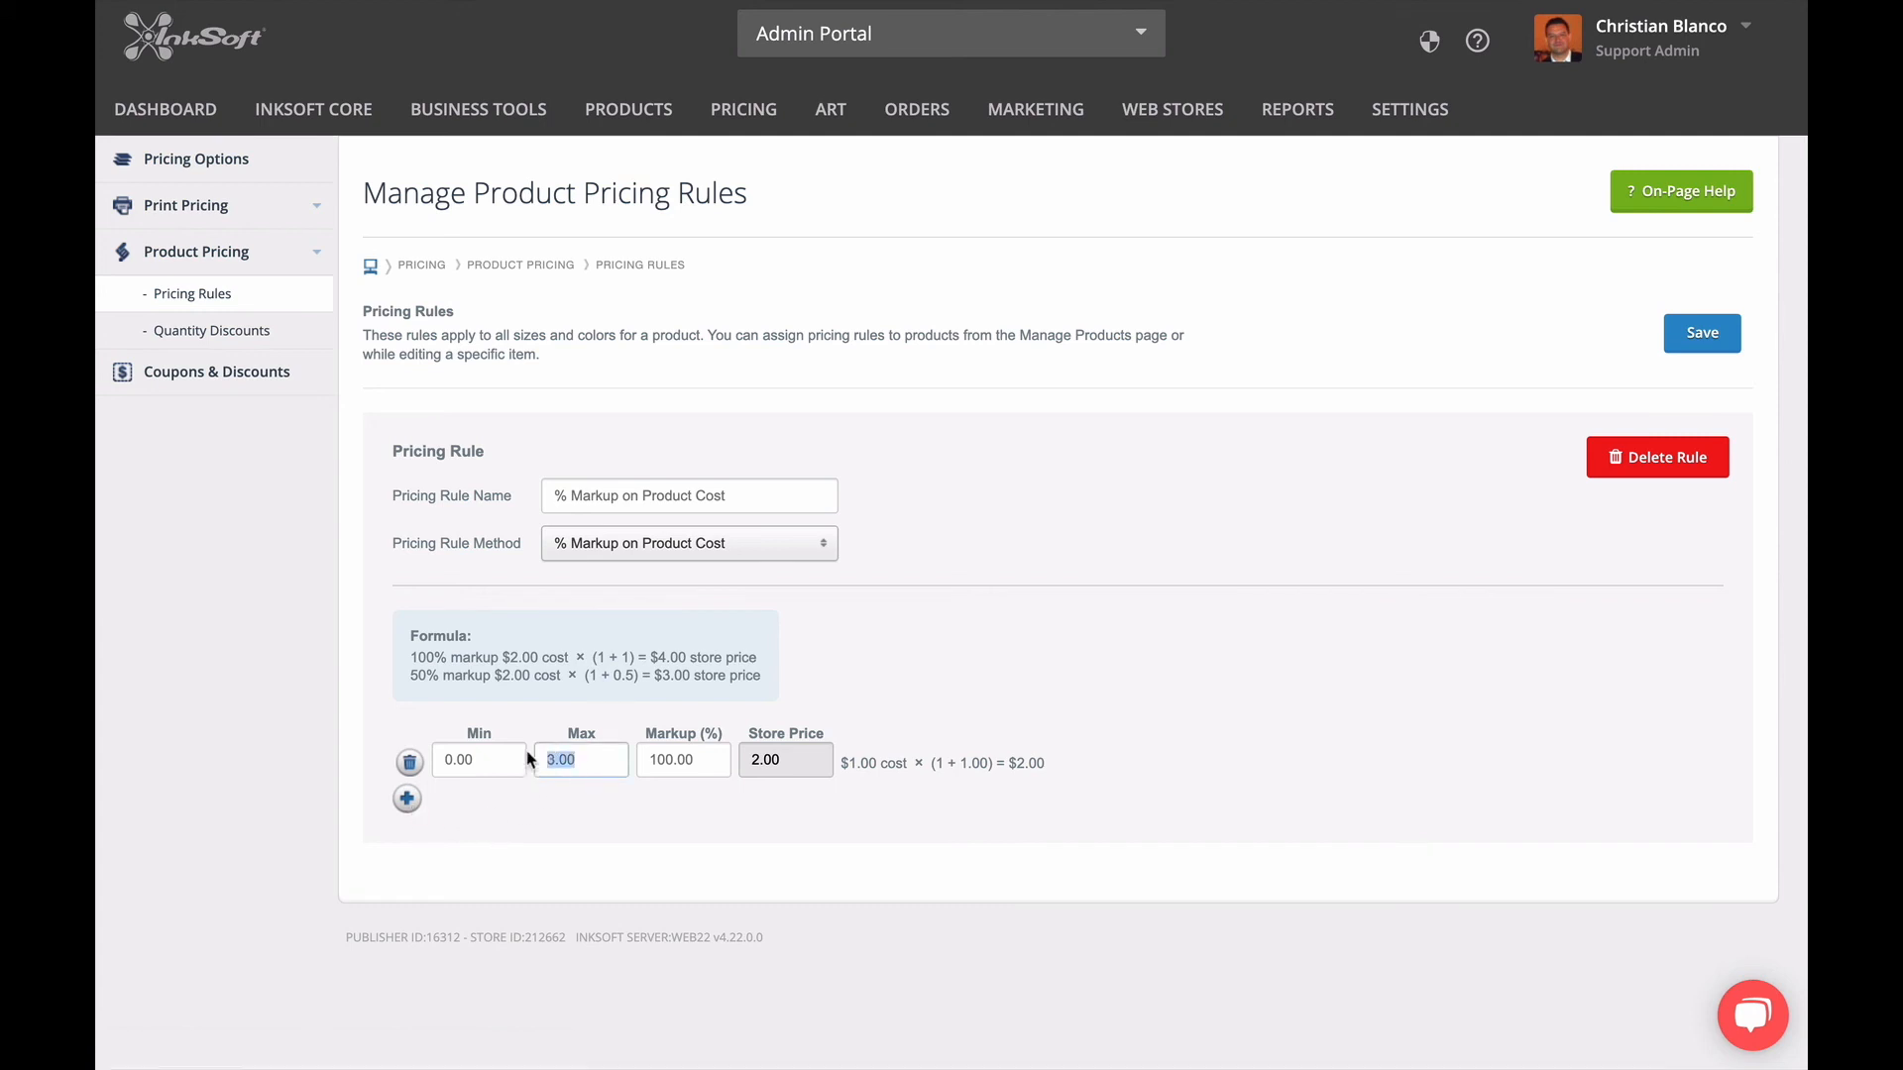
{"action": "type", "text": "30.00"}
{"action": "left_click", "coordinate": [729, 794]}
{"action": "left_click", "coordinate": [1729, 337]}
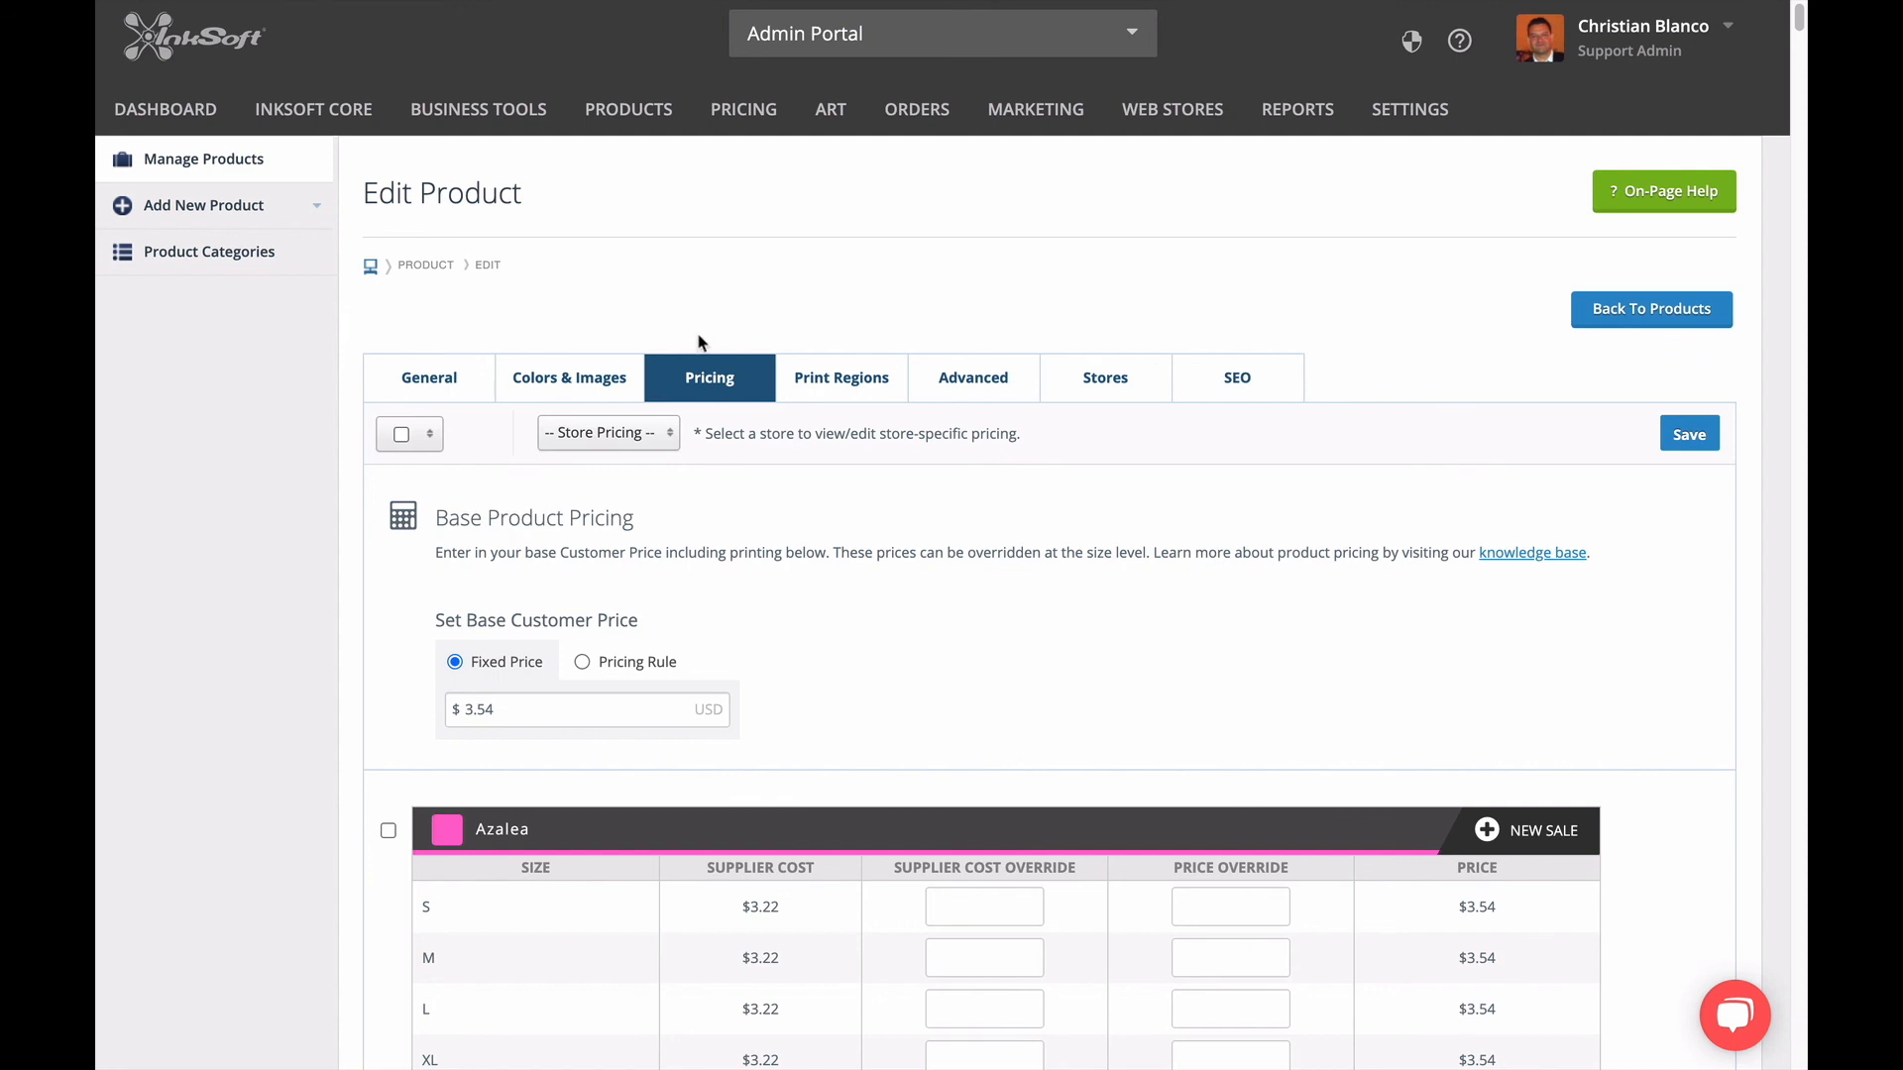
Base the product's customer price on the "% Markup on Product Cost" pricing rule and review the prices per color and size.
{"action": "left_click", "coordinate": [582, 662]}
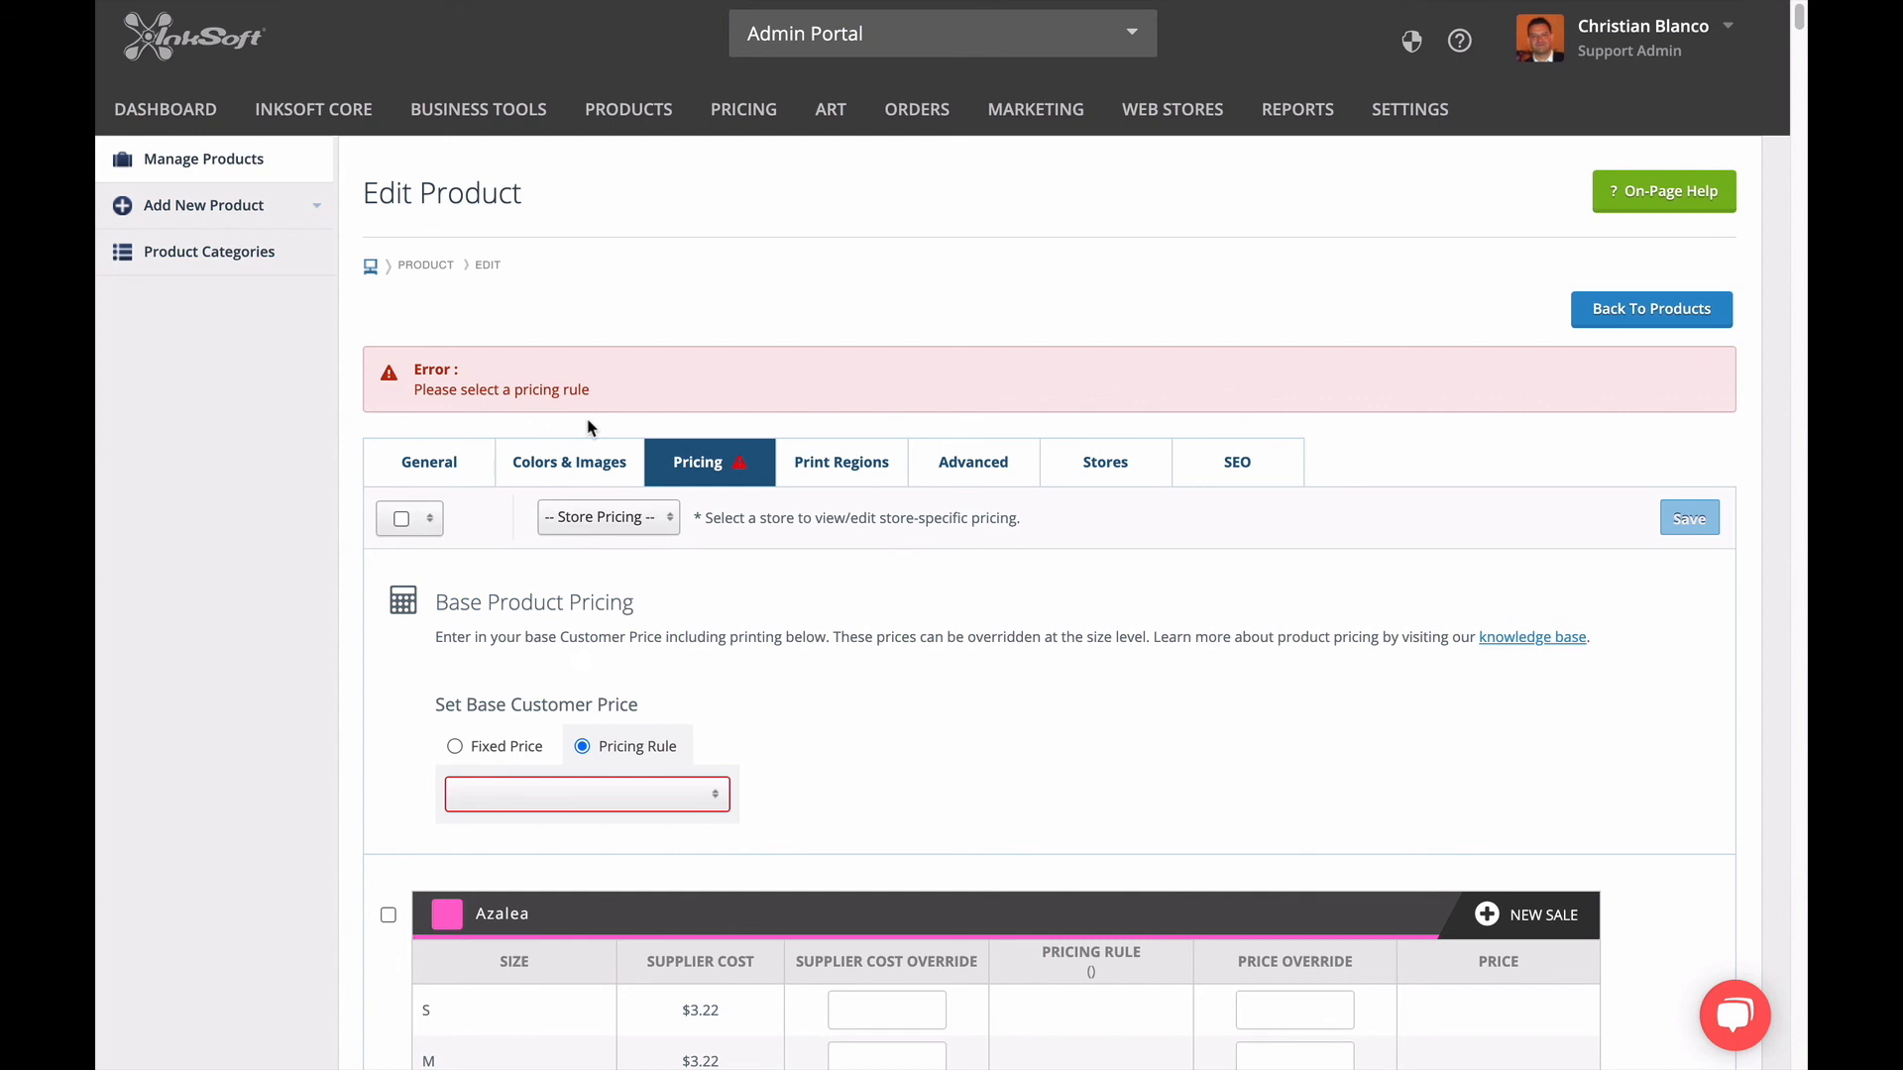
{"action": "left_click", "coordinate": [682, 796]}
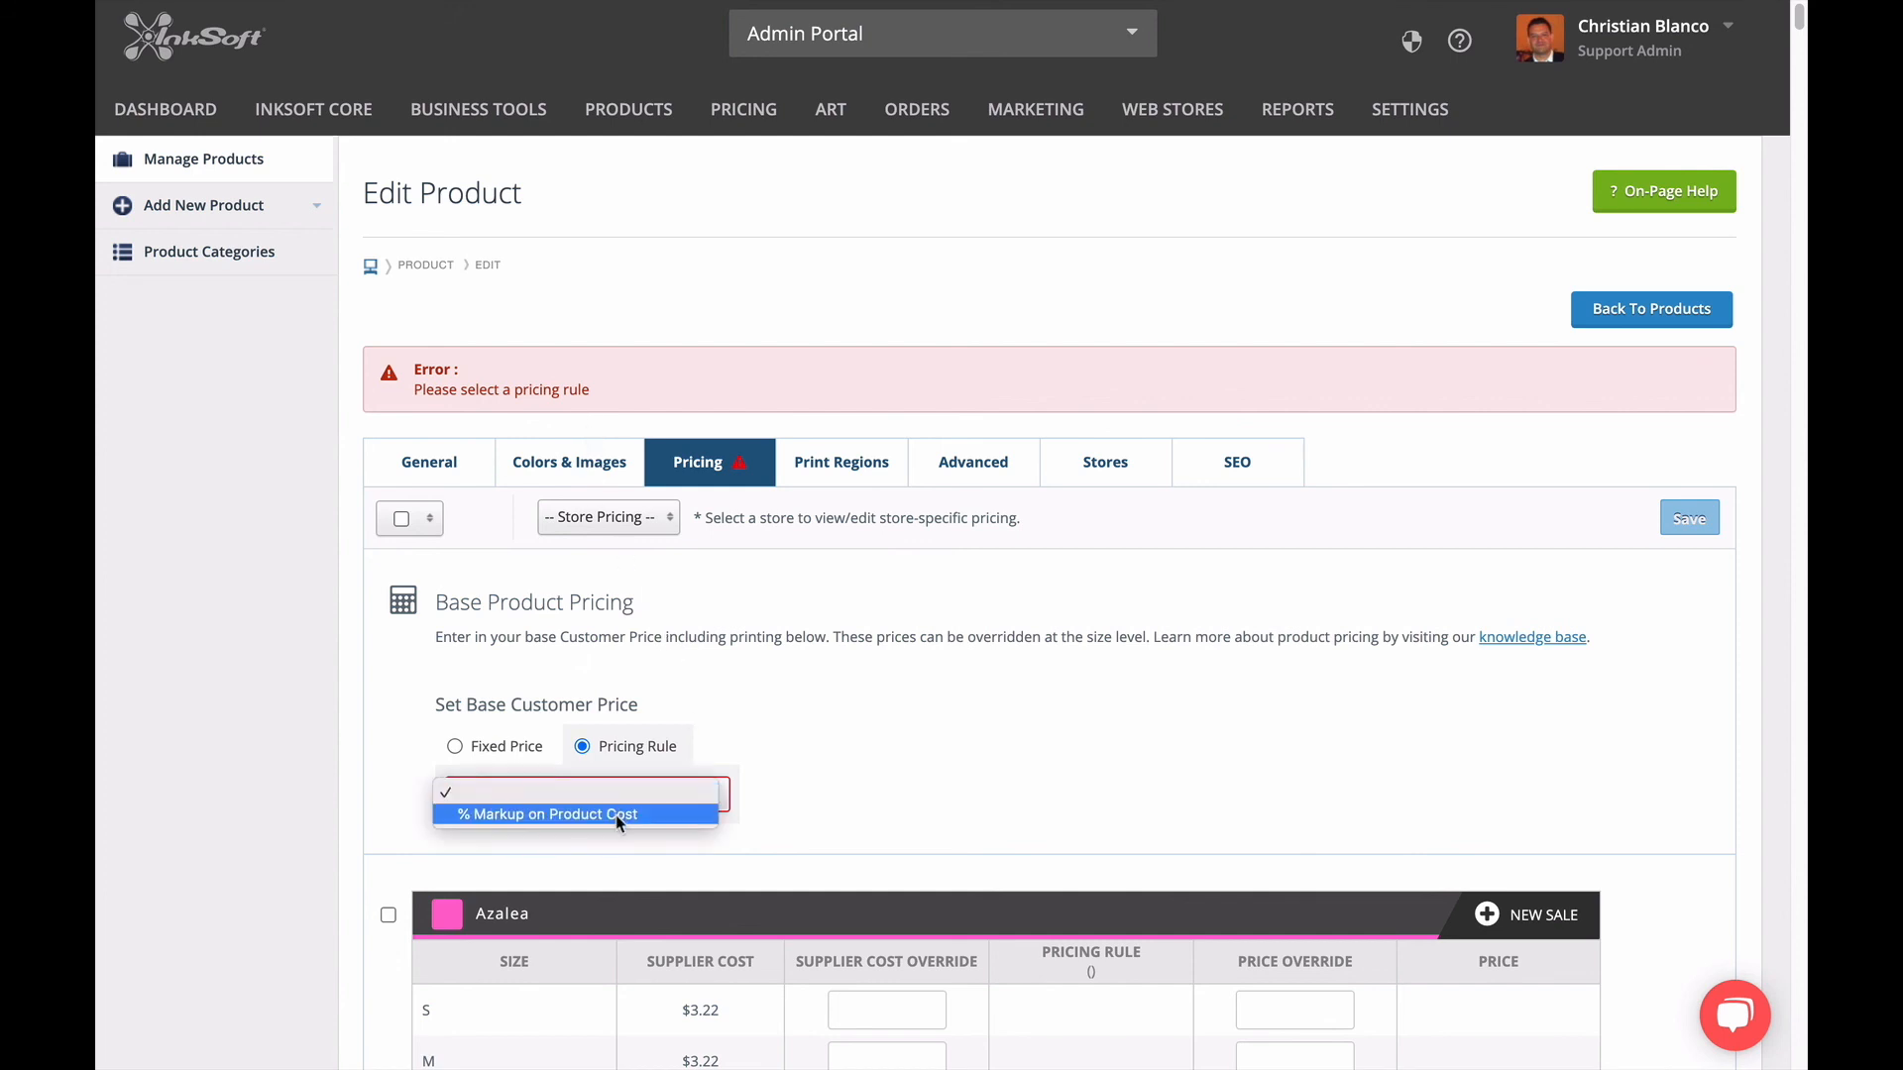
{"action": "left_click", "coordinate": [555, 814]}
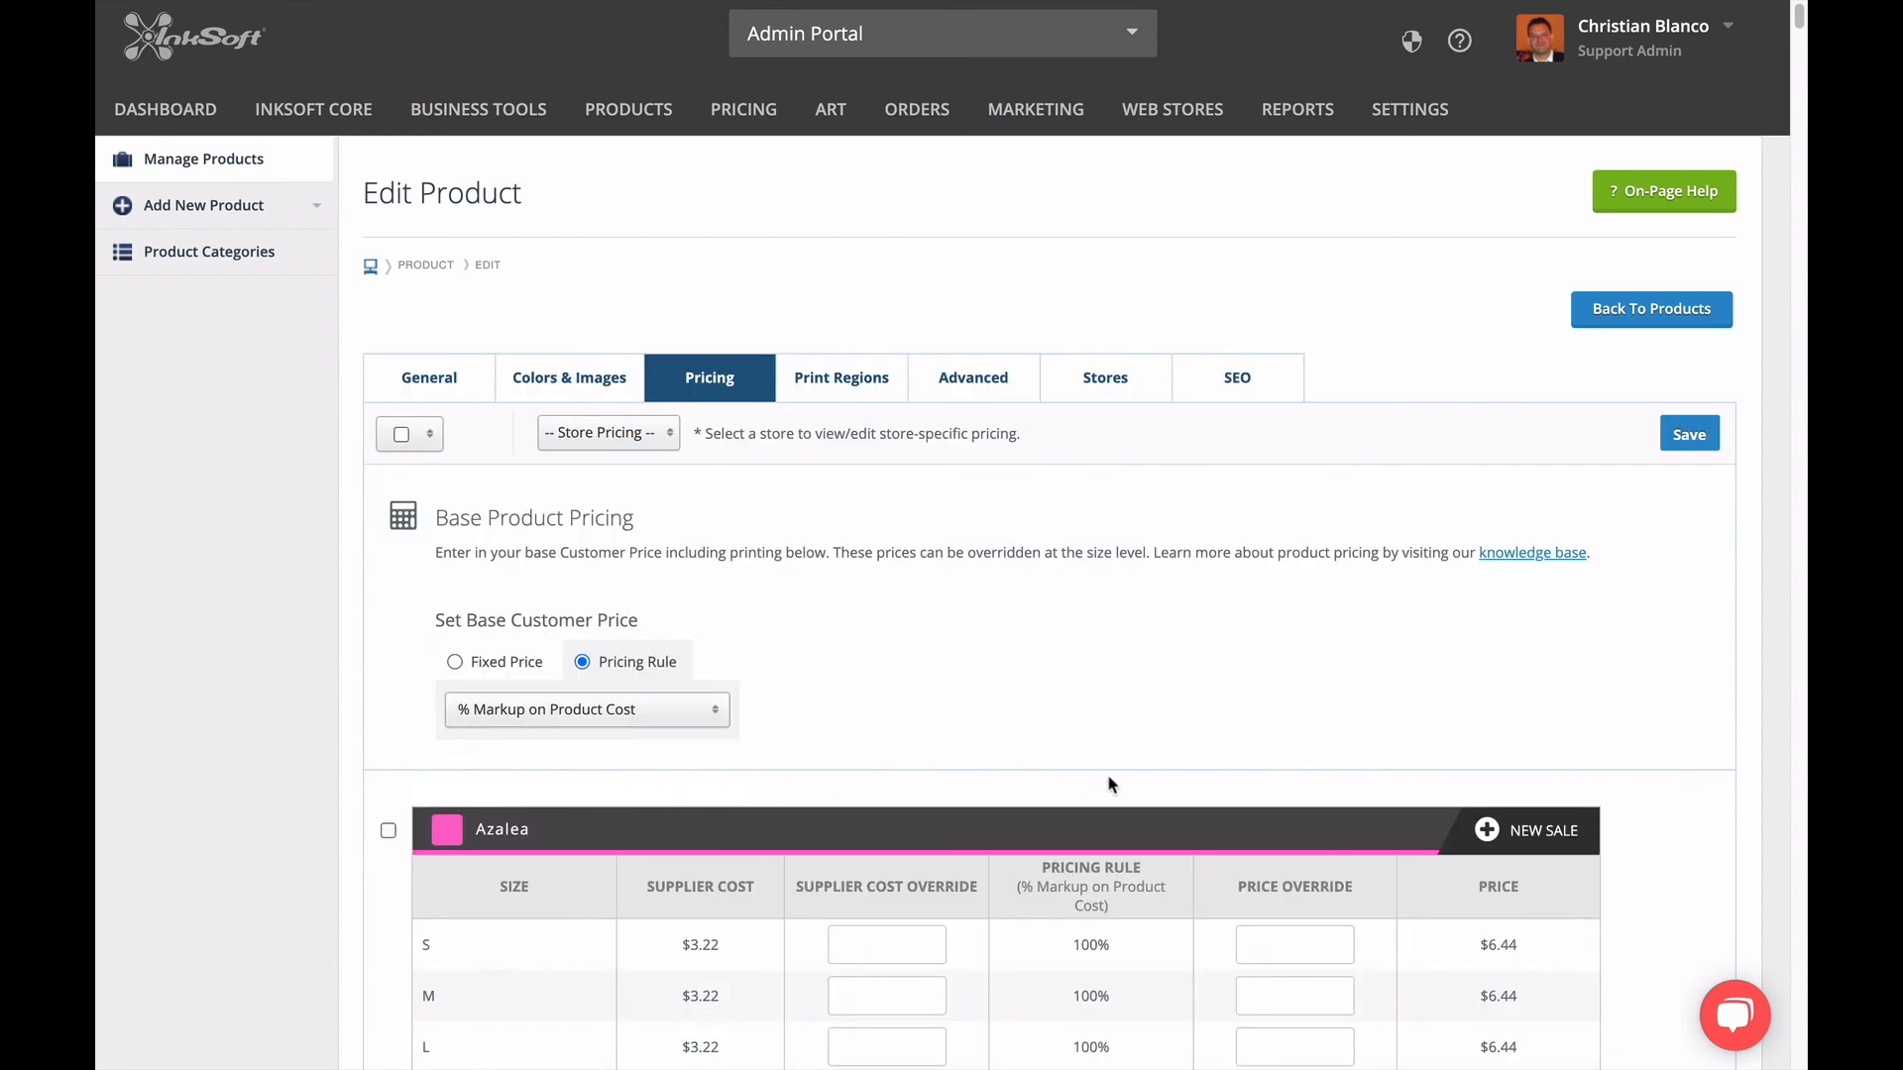
{"action": "scroll", "coordinate": [1199, 763], "scroll_direction": "down", "scroll_amount": 8}
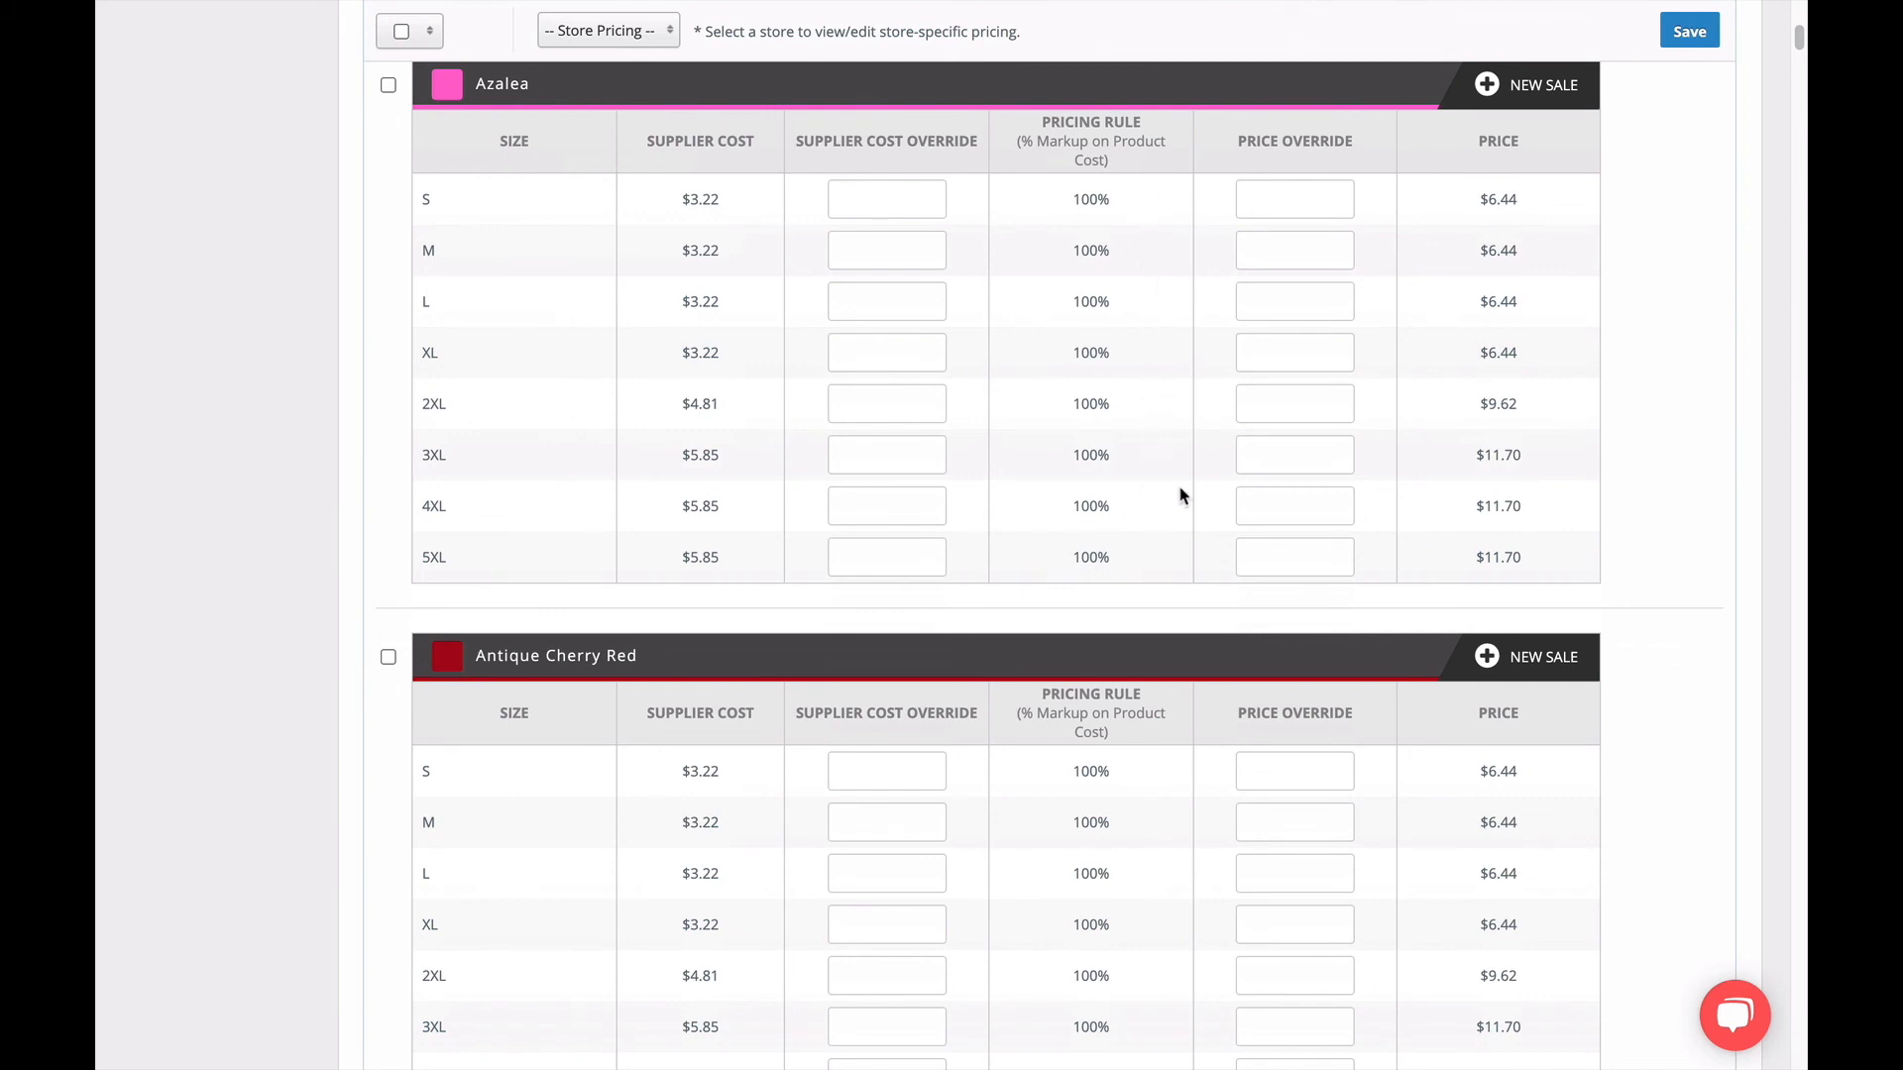
{"action": "scroll", "coordinate": [1560, 337], "scroll_direction": "down", "scroll_amount": 1}
{"action": "scroll", "coordinate": [1556, 342], "scroll_direction": "down", "scroll_amount": 7}
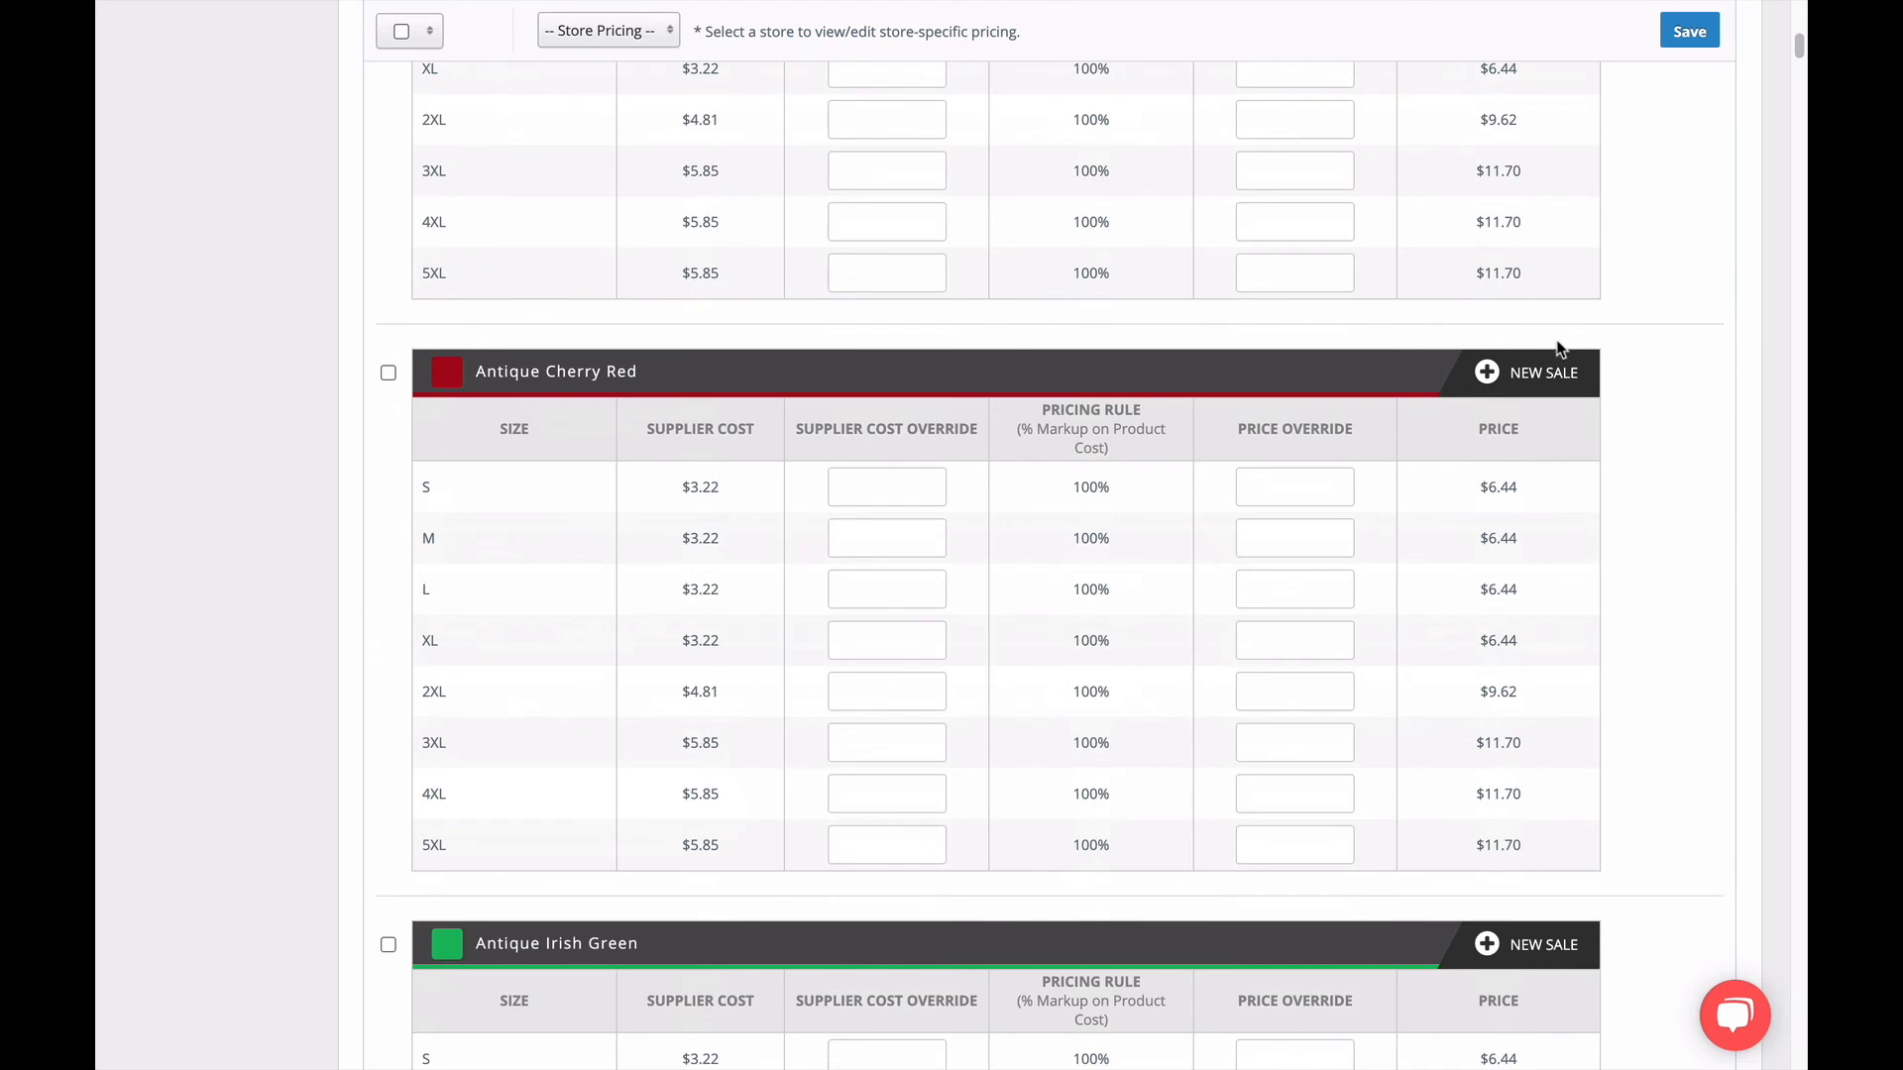
{"action": "scroll", "coordinate": [1561, 376], "scroll_direction": "down", "scroll_amount": 2}
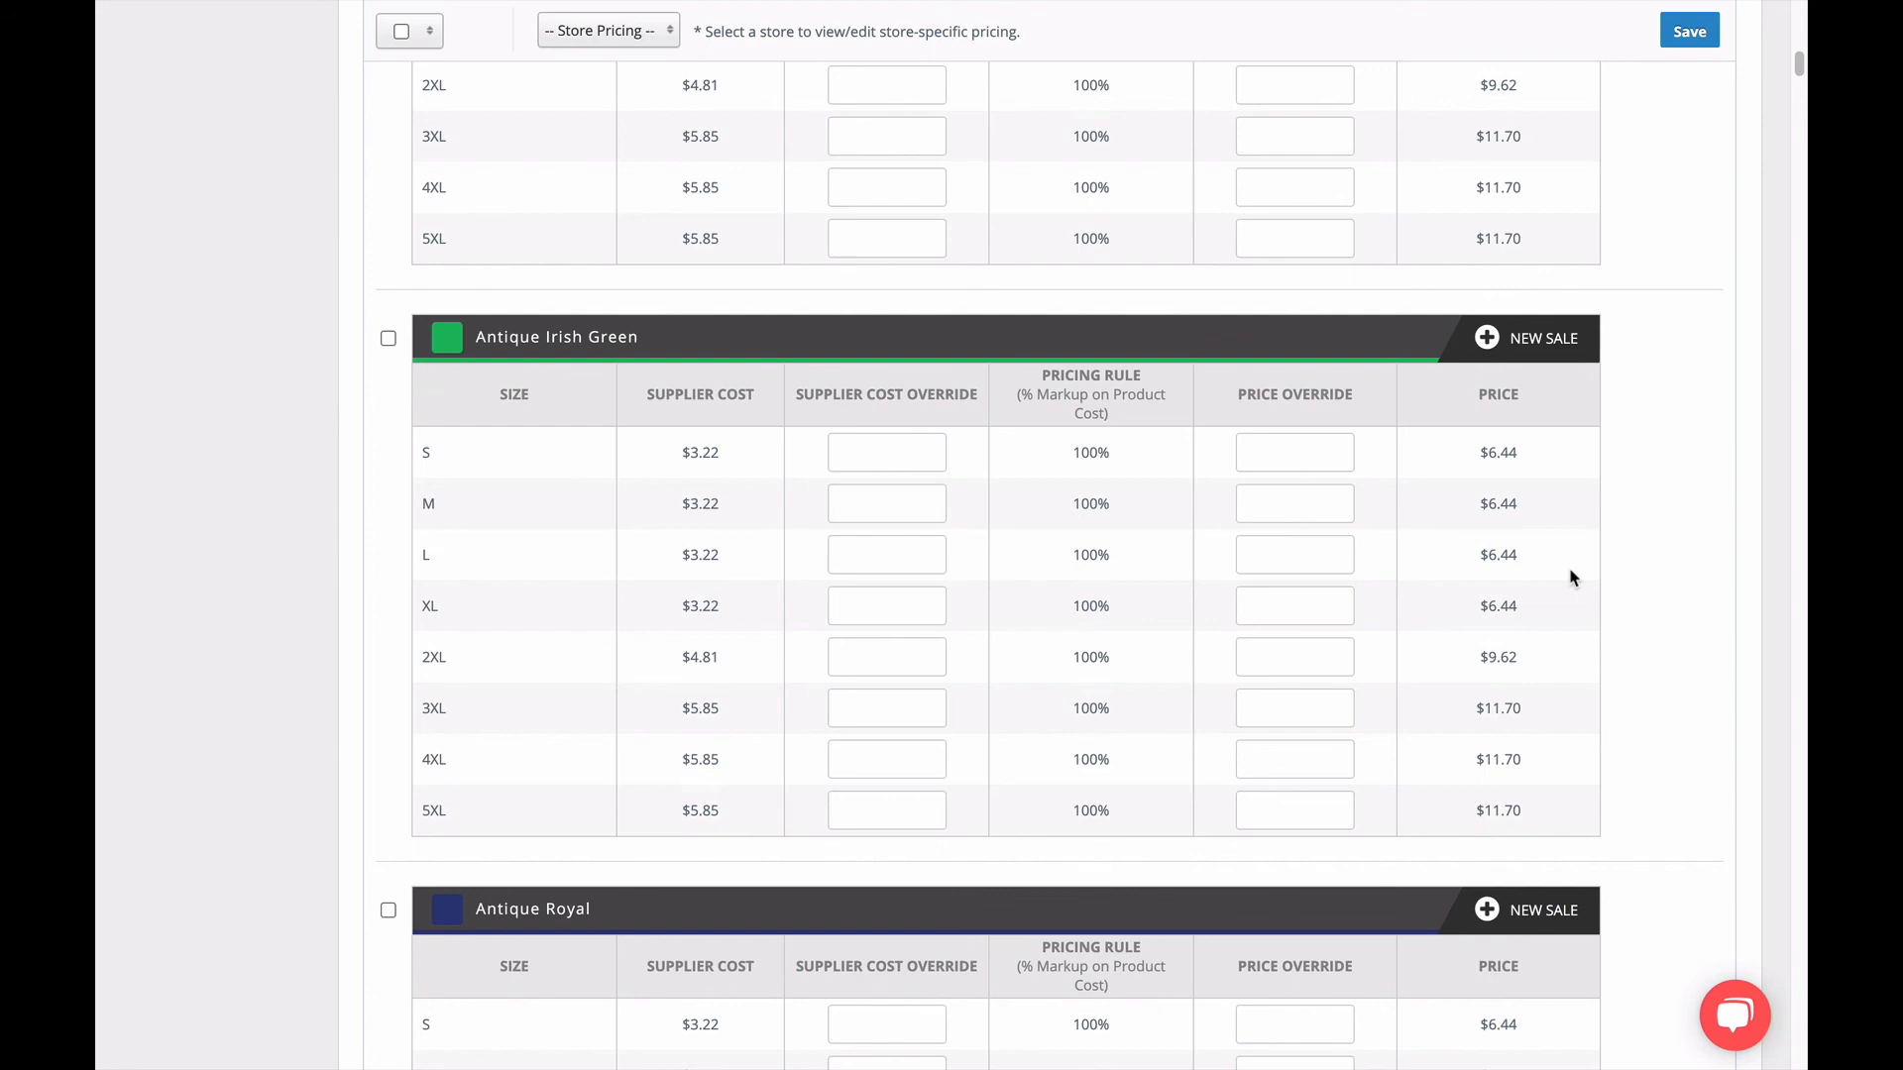
{"action": "scroll", "coordinate": [1552, 275], "scroll_direction": "up", "scroll_amount": 5}
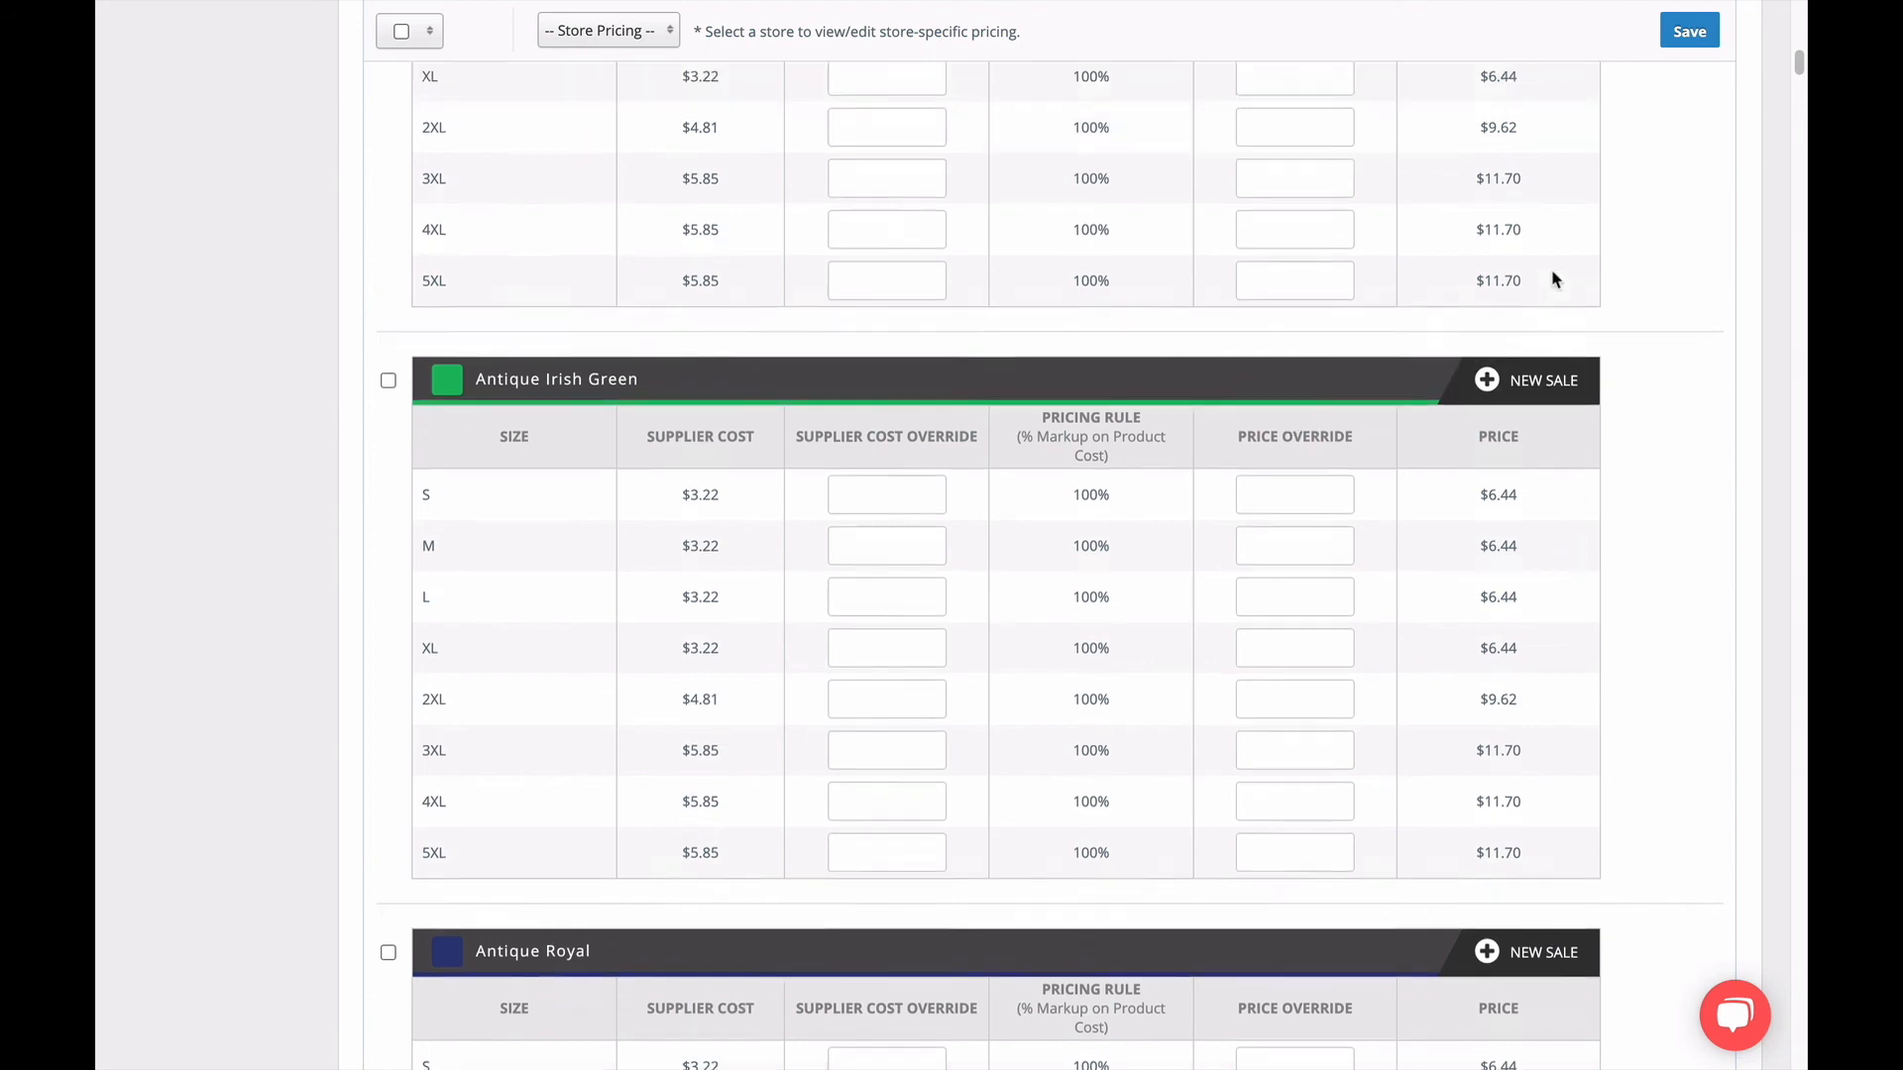
{"action": "scroll", "coordinate": [1552, 278], "scroll_direction": "up", "scroll_amount": 10}
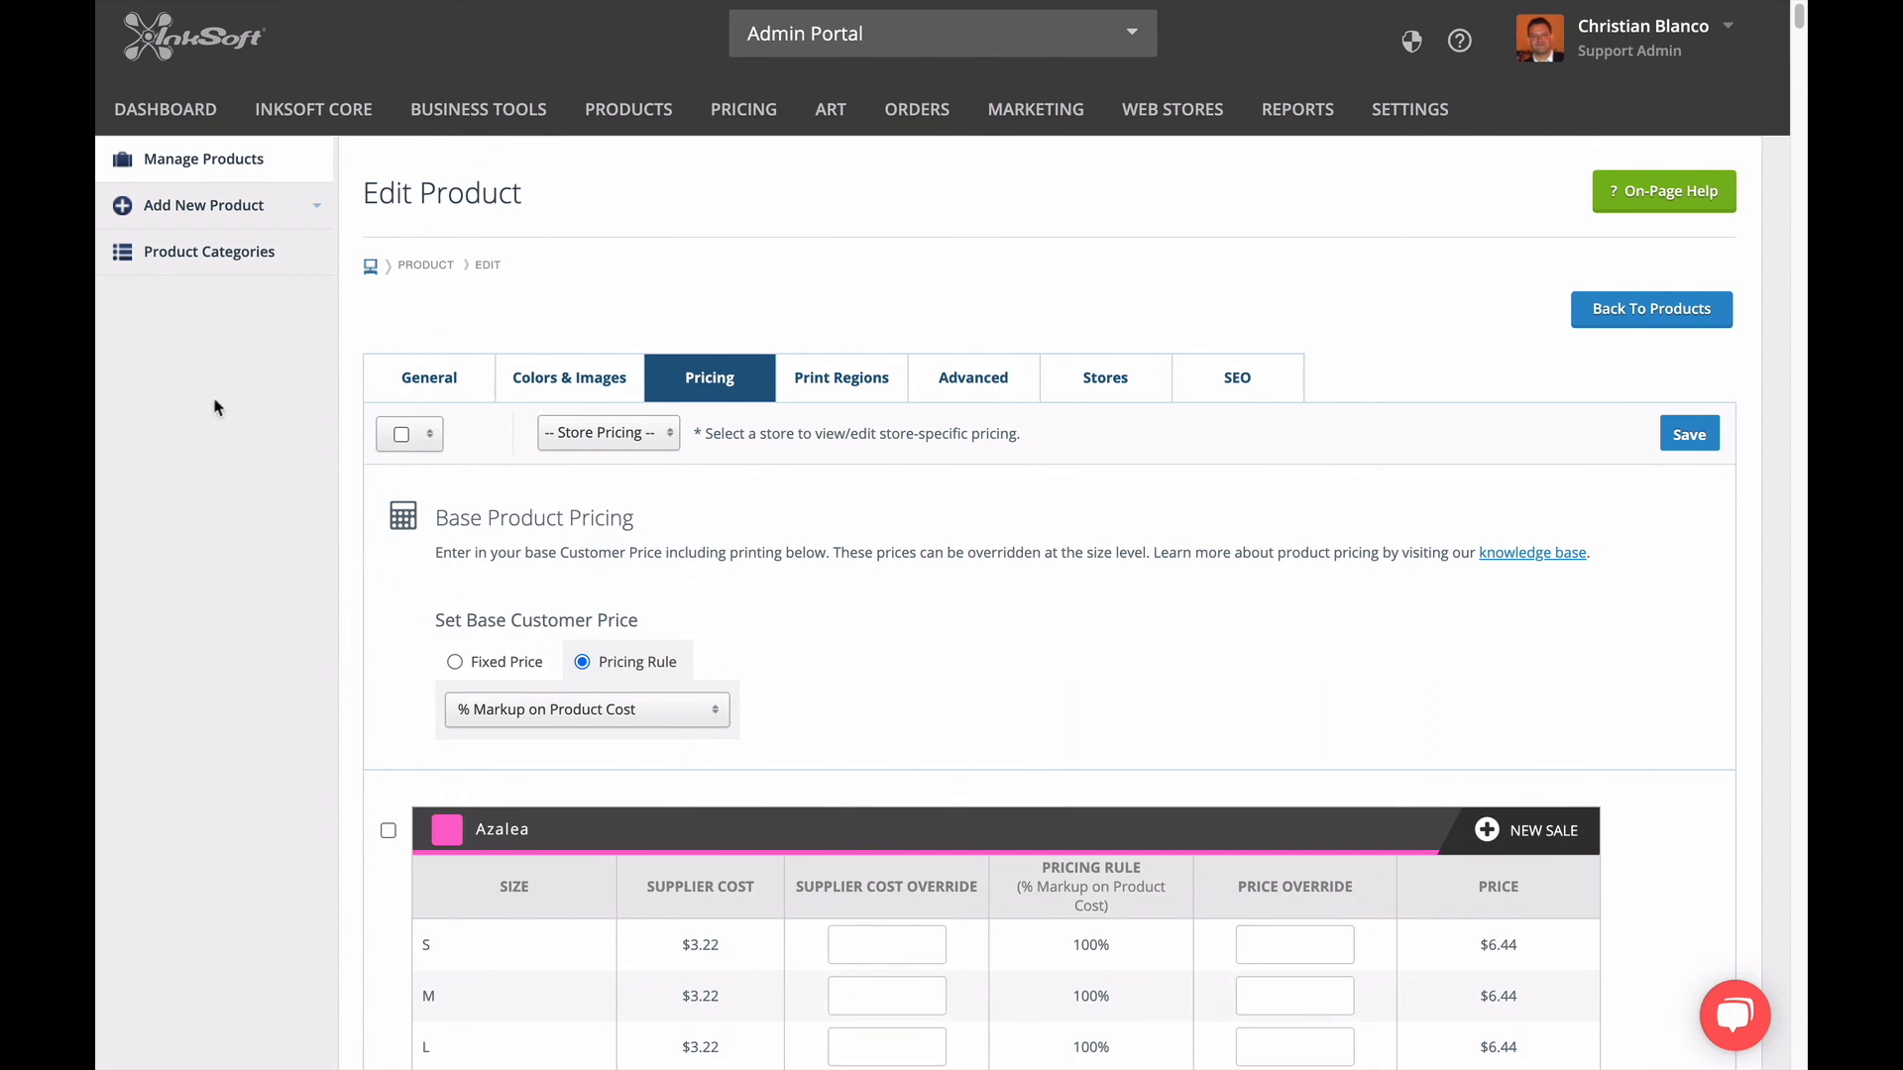
Go to the product management list and filter it by supplier, including all suppliers.
{"action": "left_click", "coordinate": [210, 175]}
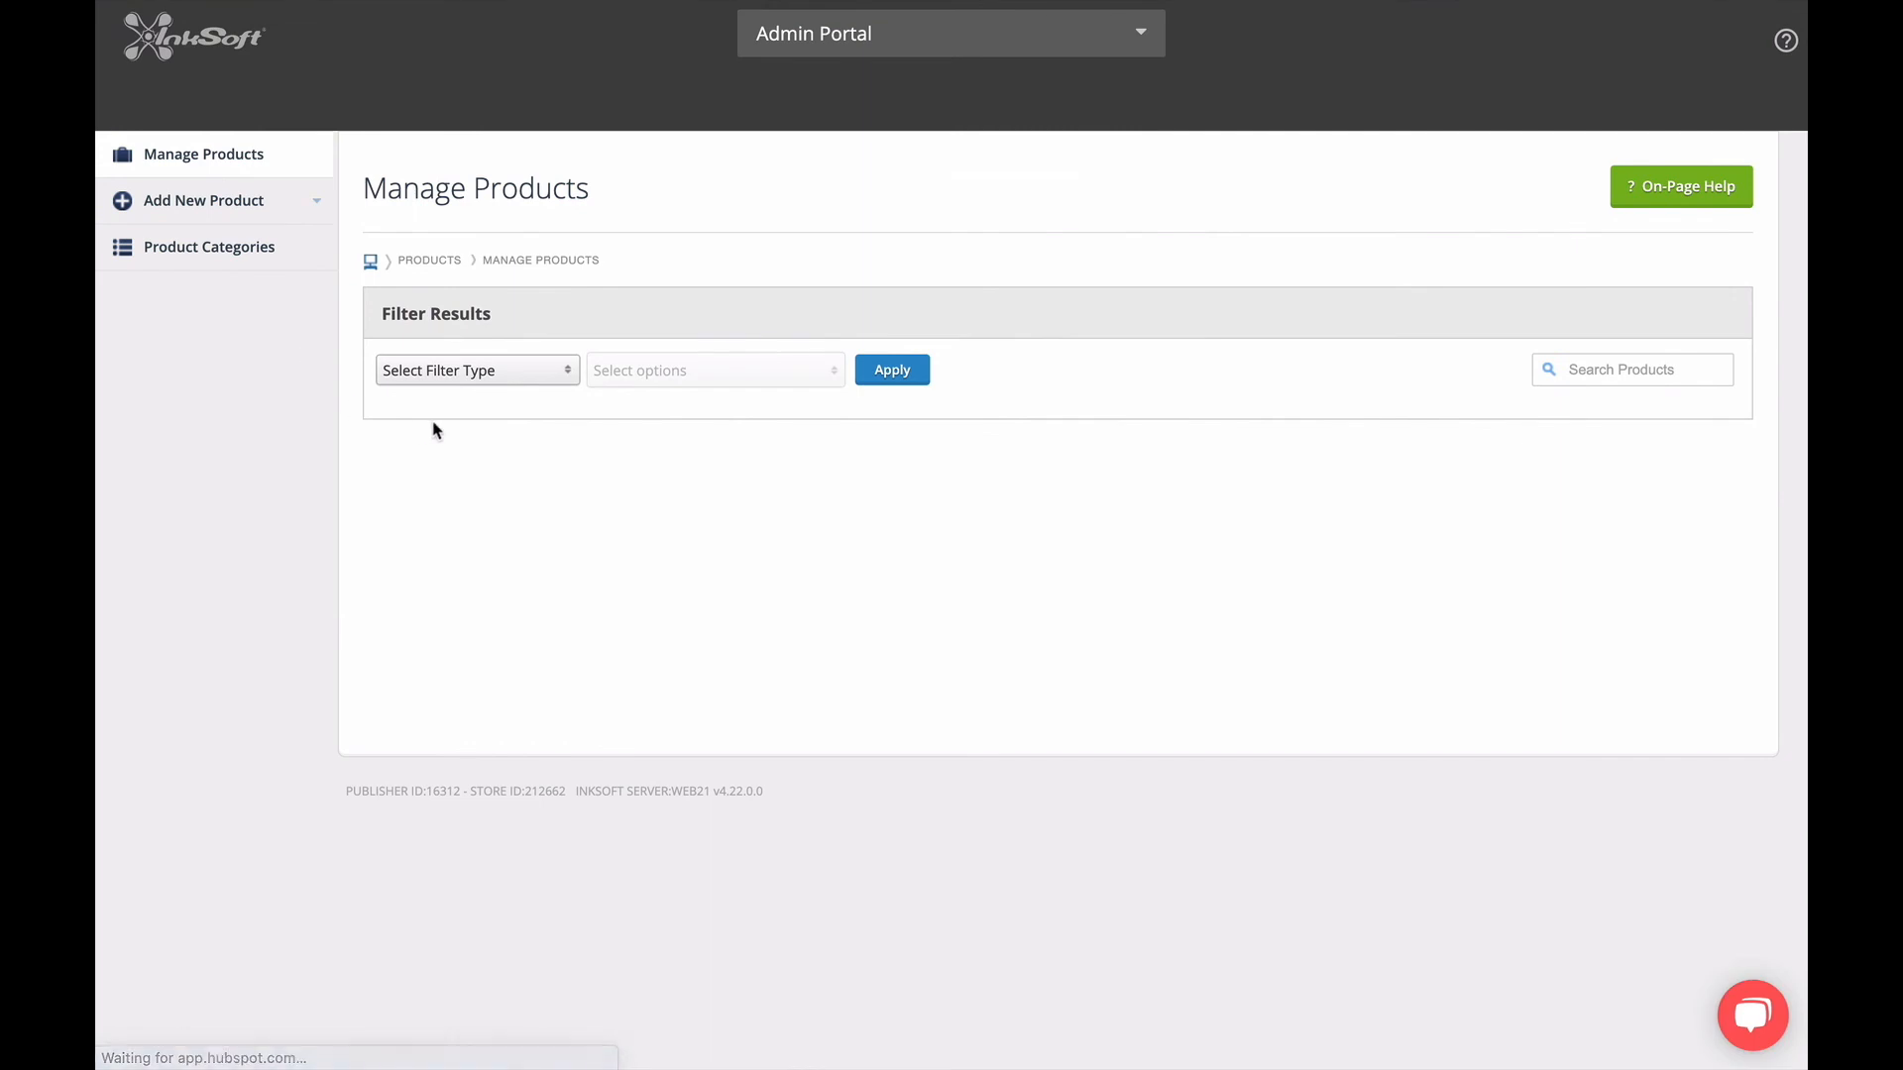
{"action": "left_click", "coordinate": [476, 373]}
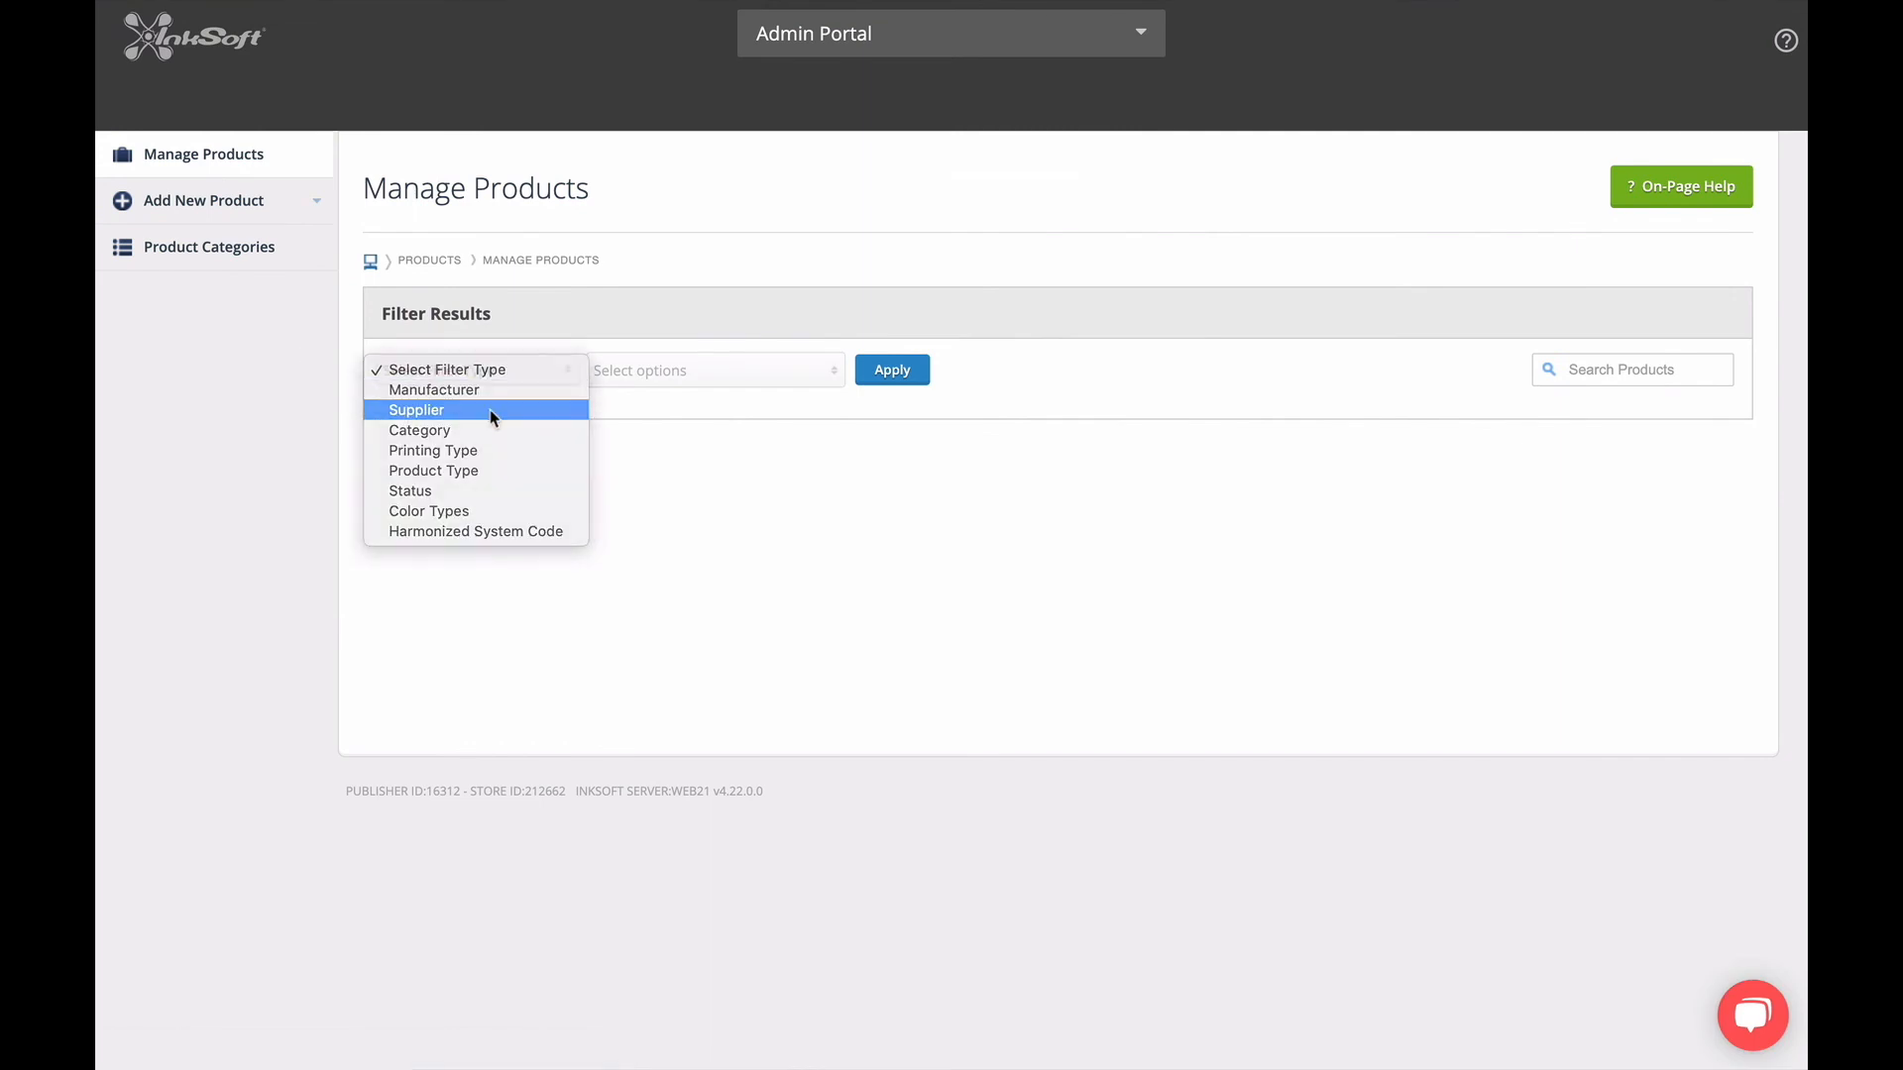
{"action": "left_click", "coordinate": [468, 407]}
{"action": "left_click", "coordinate": [592, 394]}
{"action": "left_click", "coordinate": [630, 439]}
{"action": "left_click", "coordinate": [885, 376]}
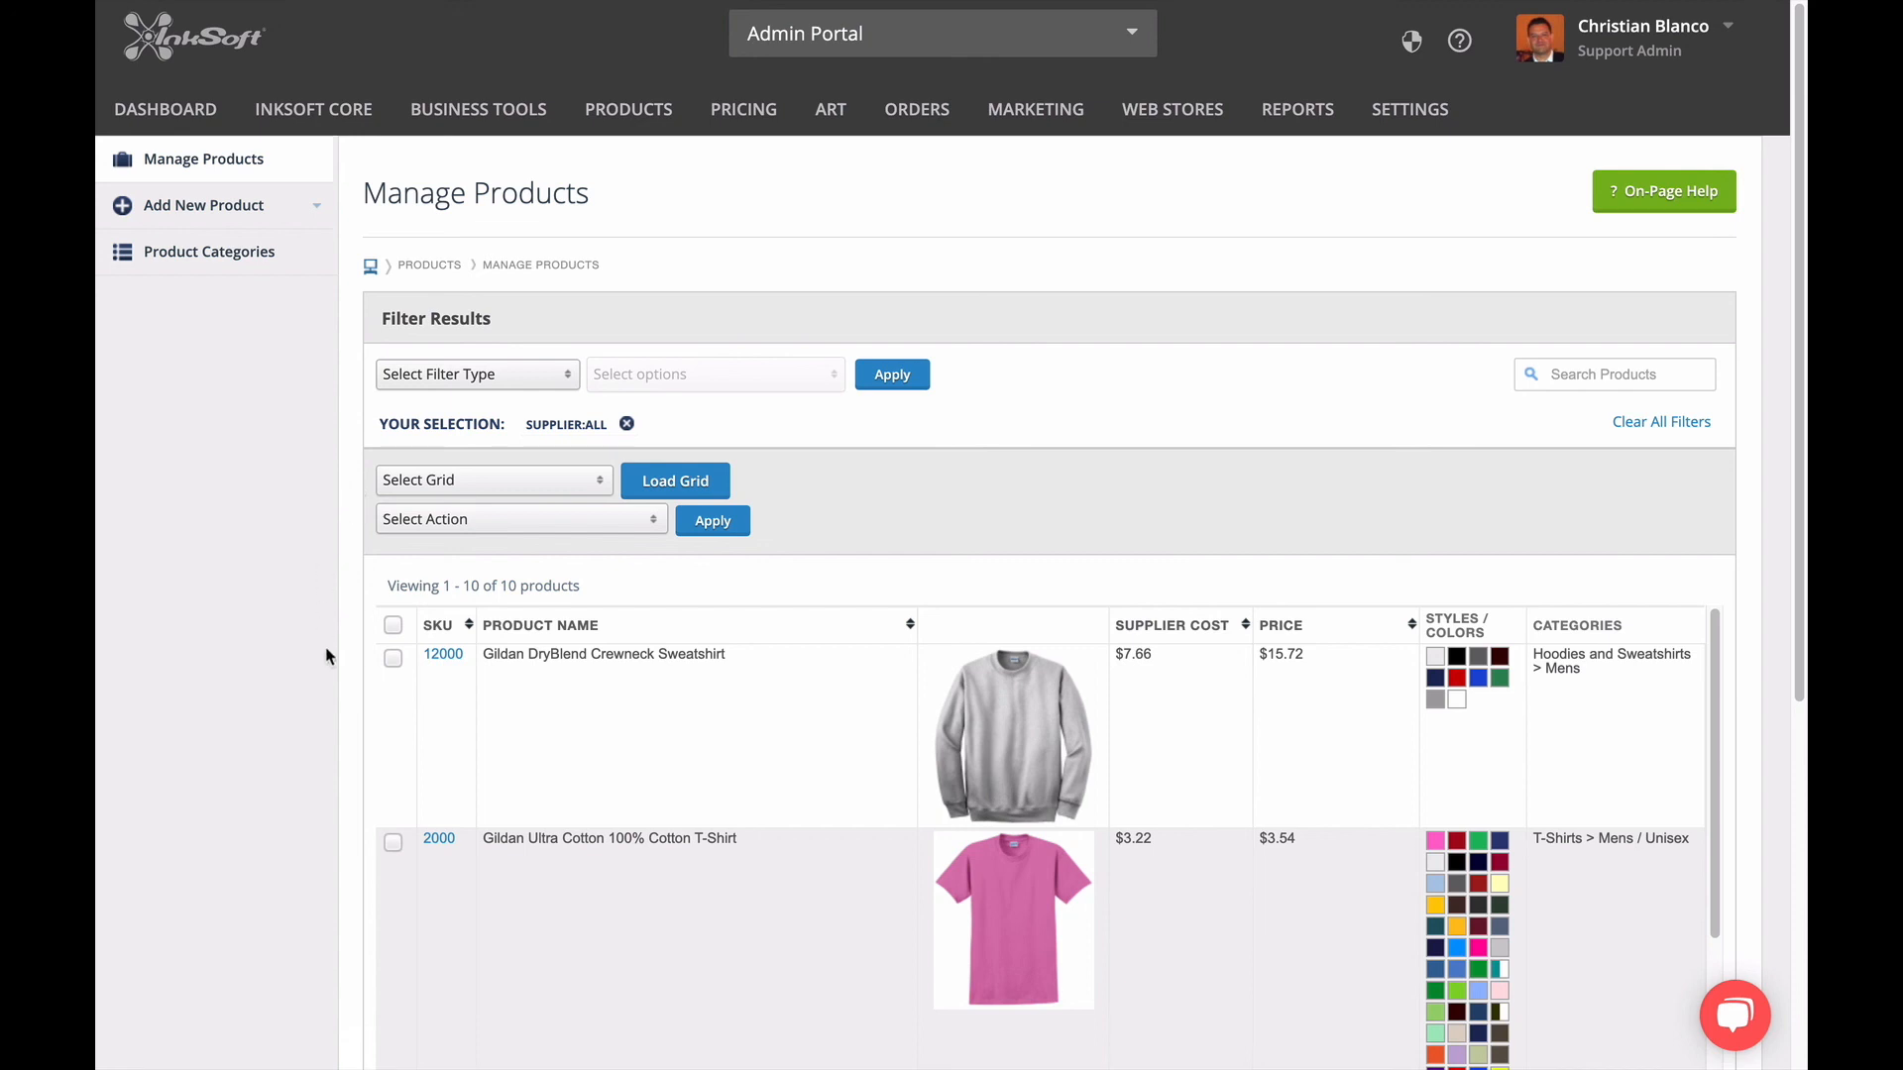
Select all products in the filtered list and check the selection.
{"action": "scroll", "coordinate": [344, 680], "scroll_direction": "down", "scroll_amount": 2}
{"action": "left_click", "coordinate": [392, 487]}
{"action": "scroll", "coordinate": [311, 629], "scroll_direction": "down", "scroll_amount": 2}
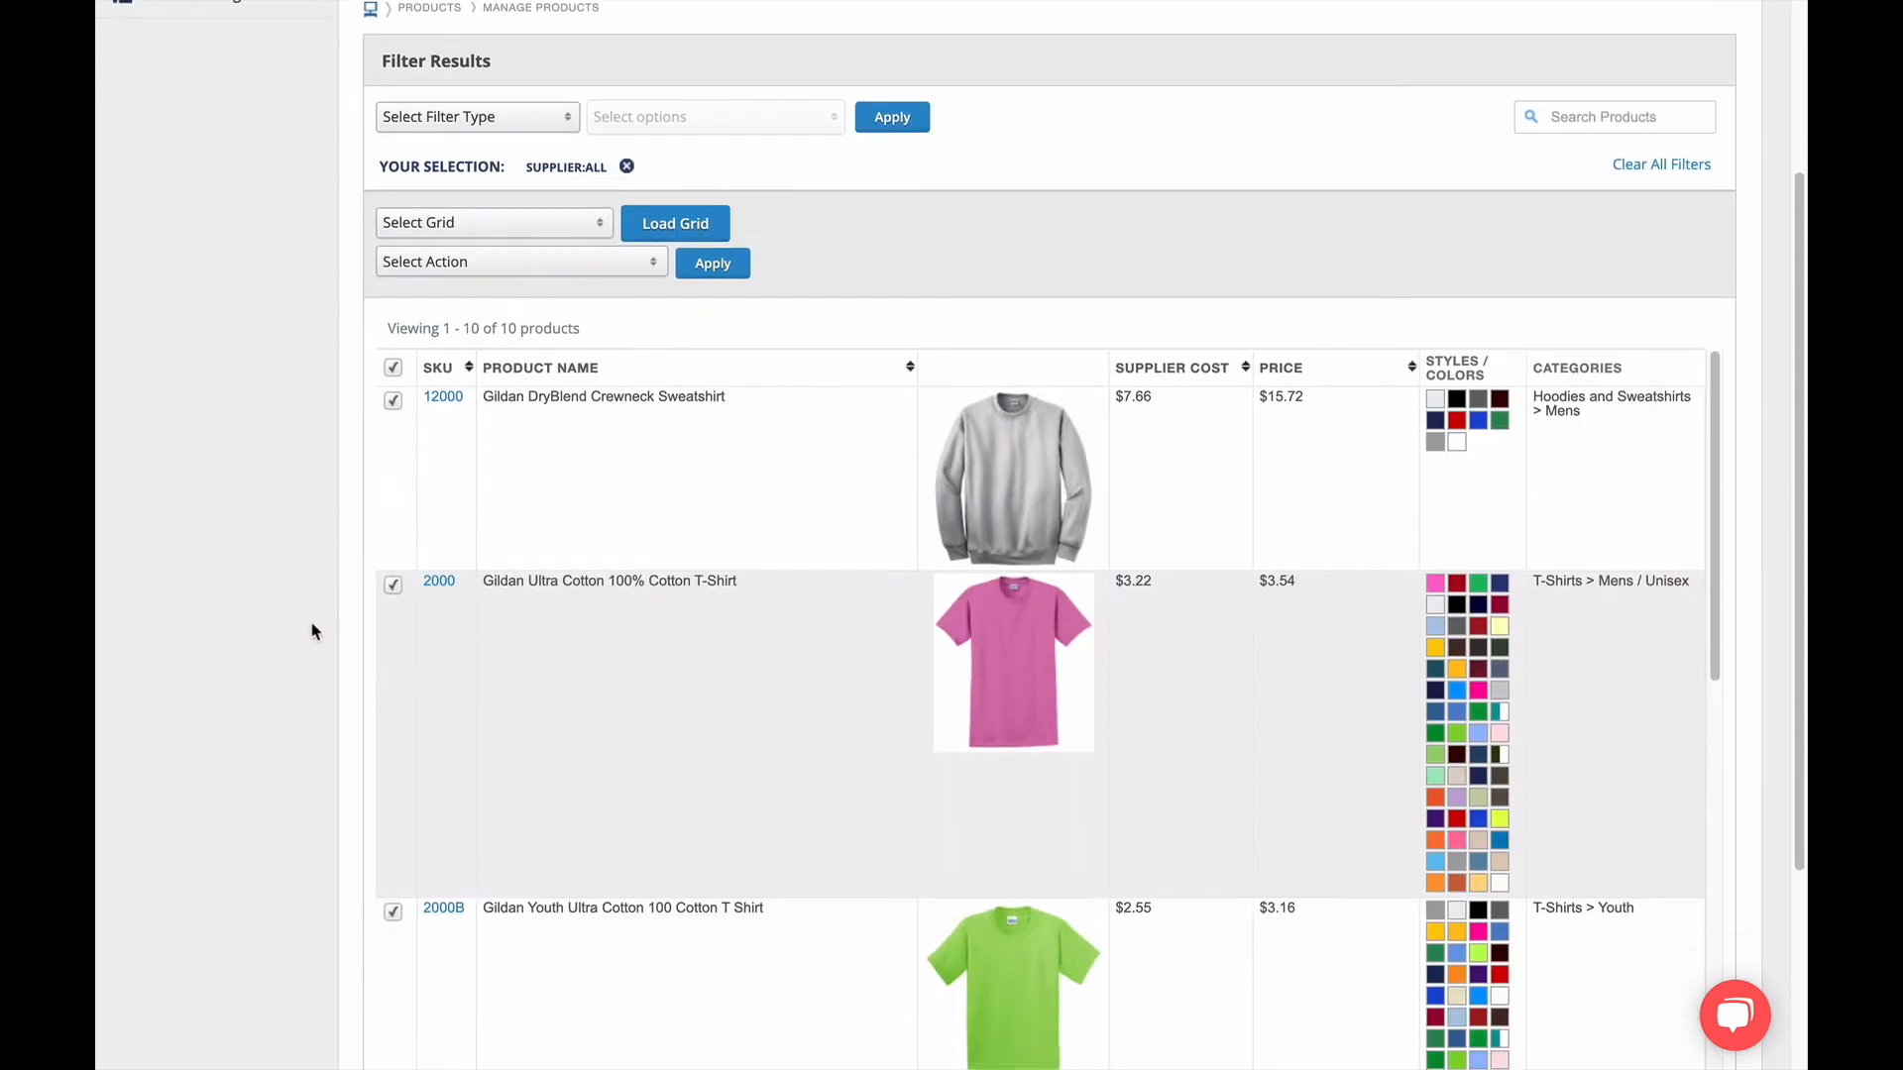
{"action": "scroll", "coordinate": [496, 680], "scroll_direction": "down", "scroll_amount": 10}
{"action": "scroll", "coordinate": [497, 689], "scroll_direction": "down", "scroll_amount": 3}
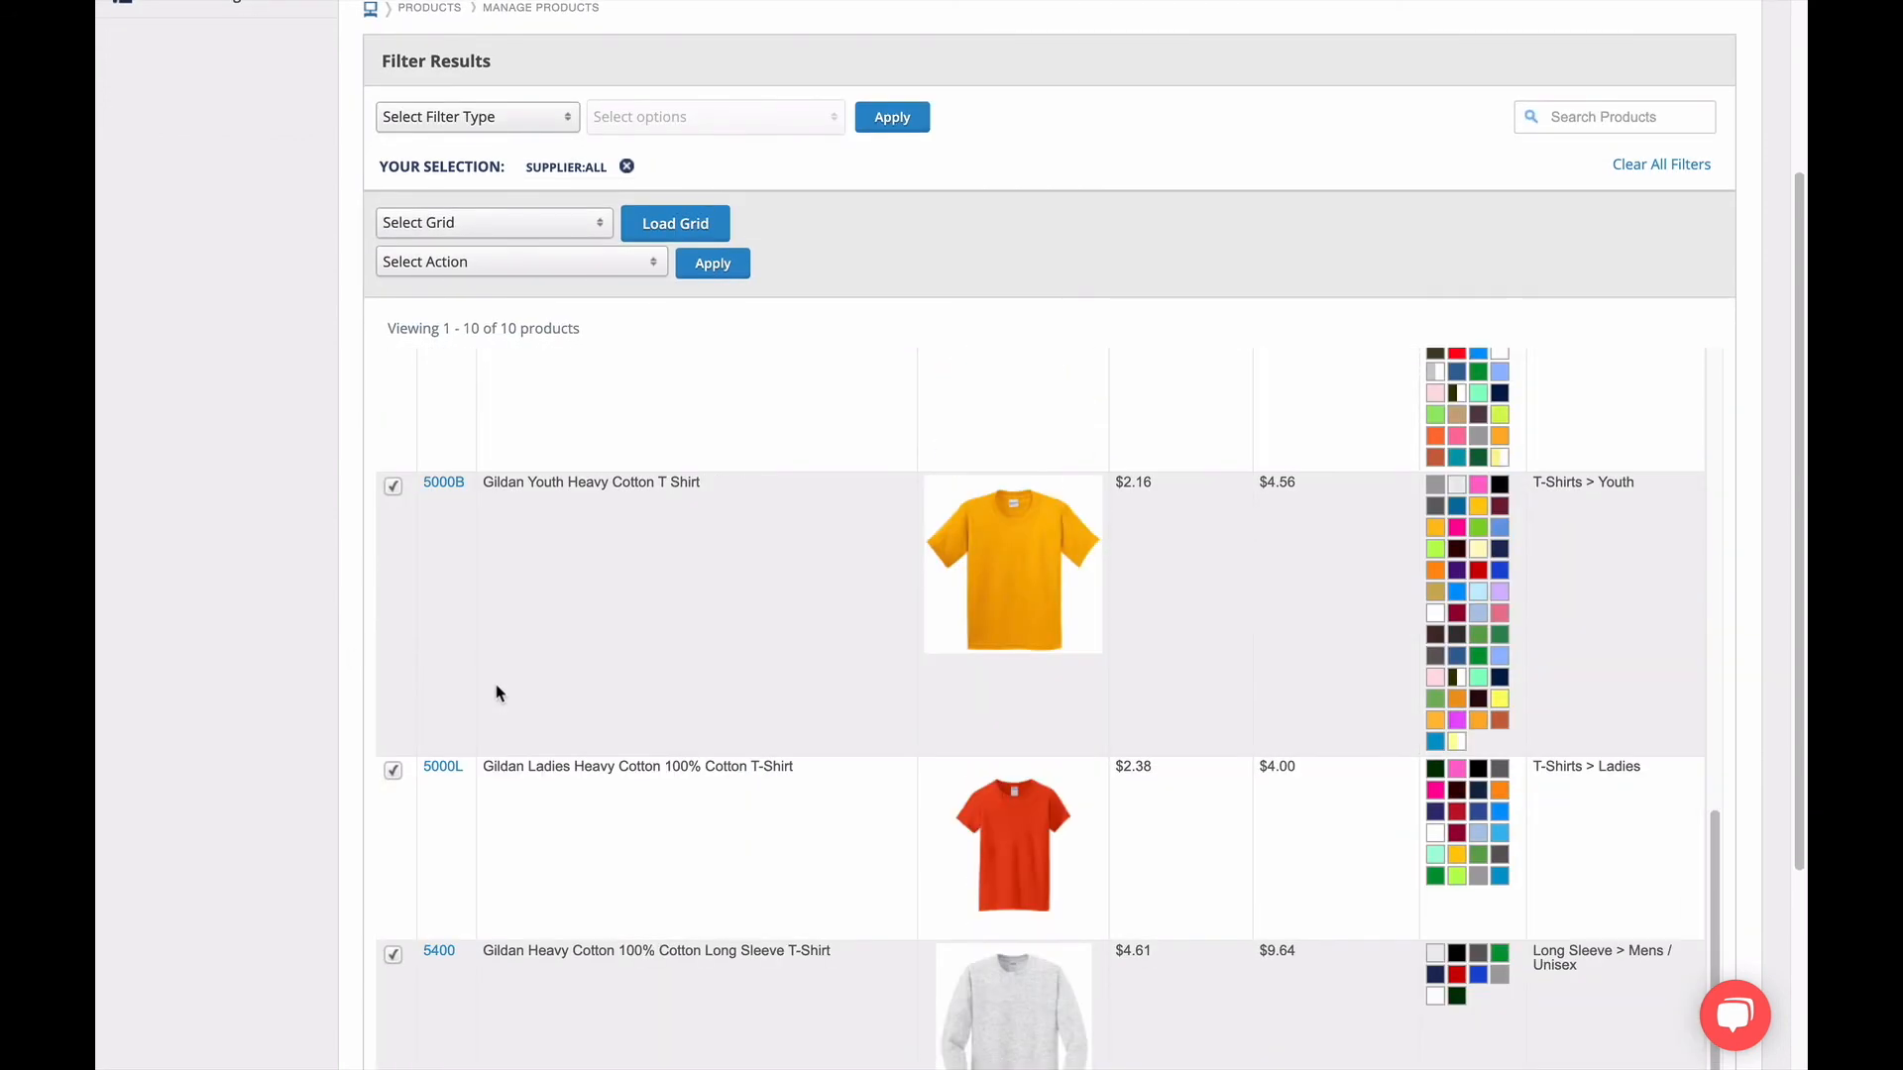
{"action": "scroll", "coordinate": [497, 689], "scroll_direction": "up", "scroll_amount": 12}
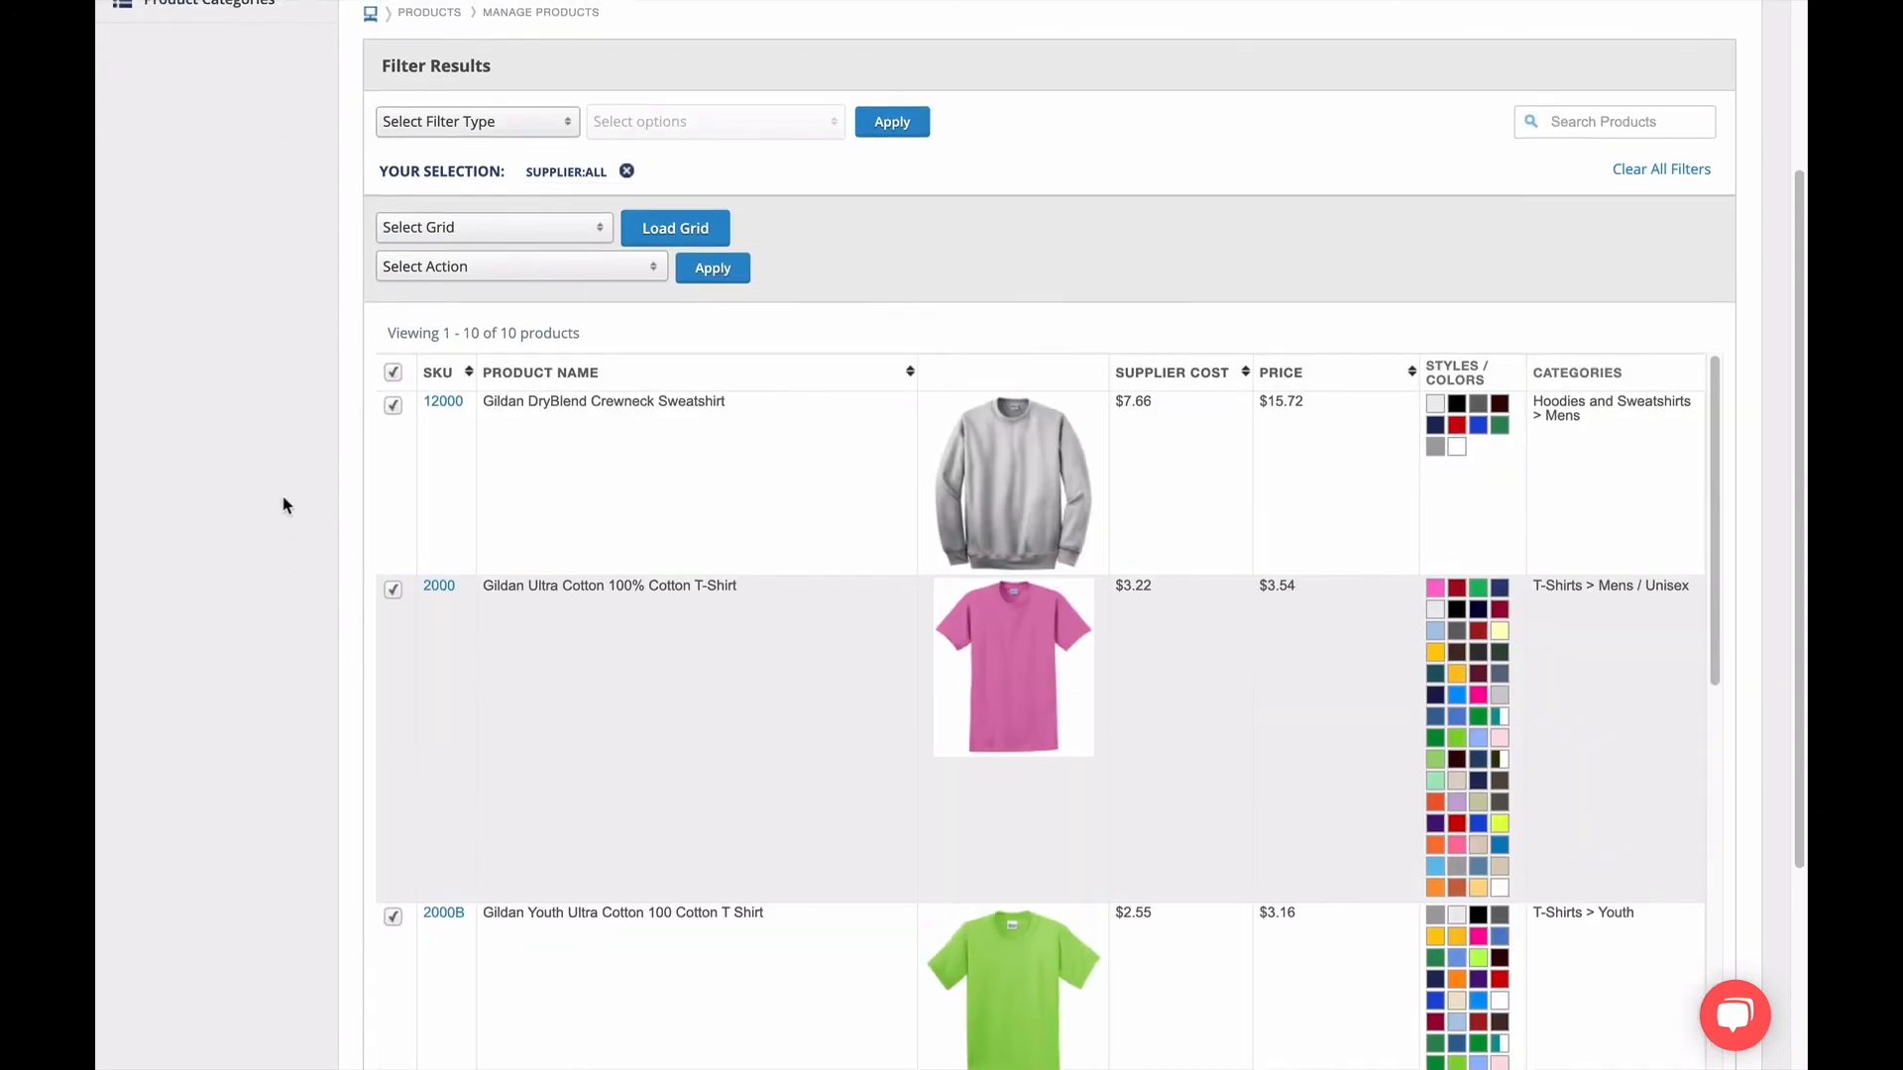
{"action": "scroll", "coordinate": [285, 506], "scroll_direction": "up", "scroll_amount": 3}
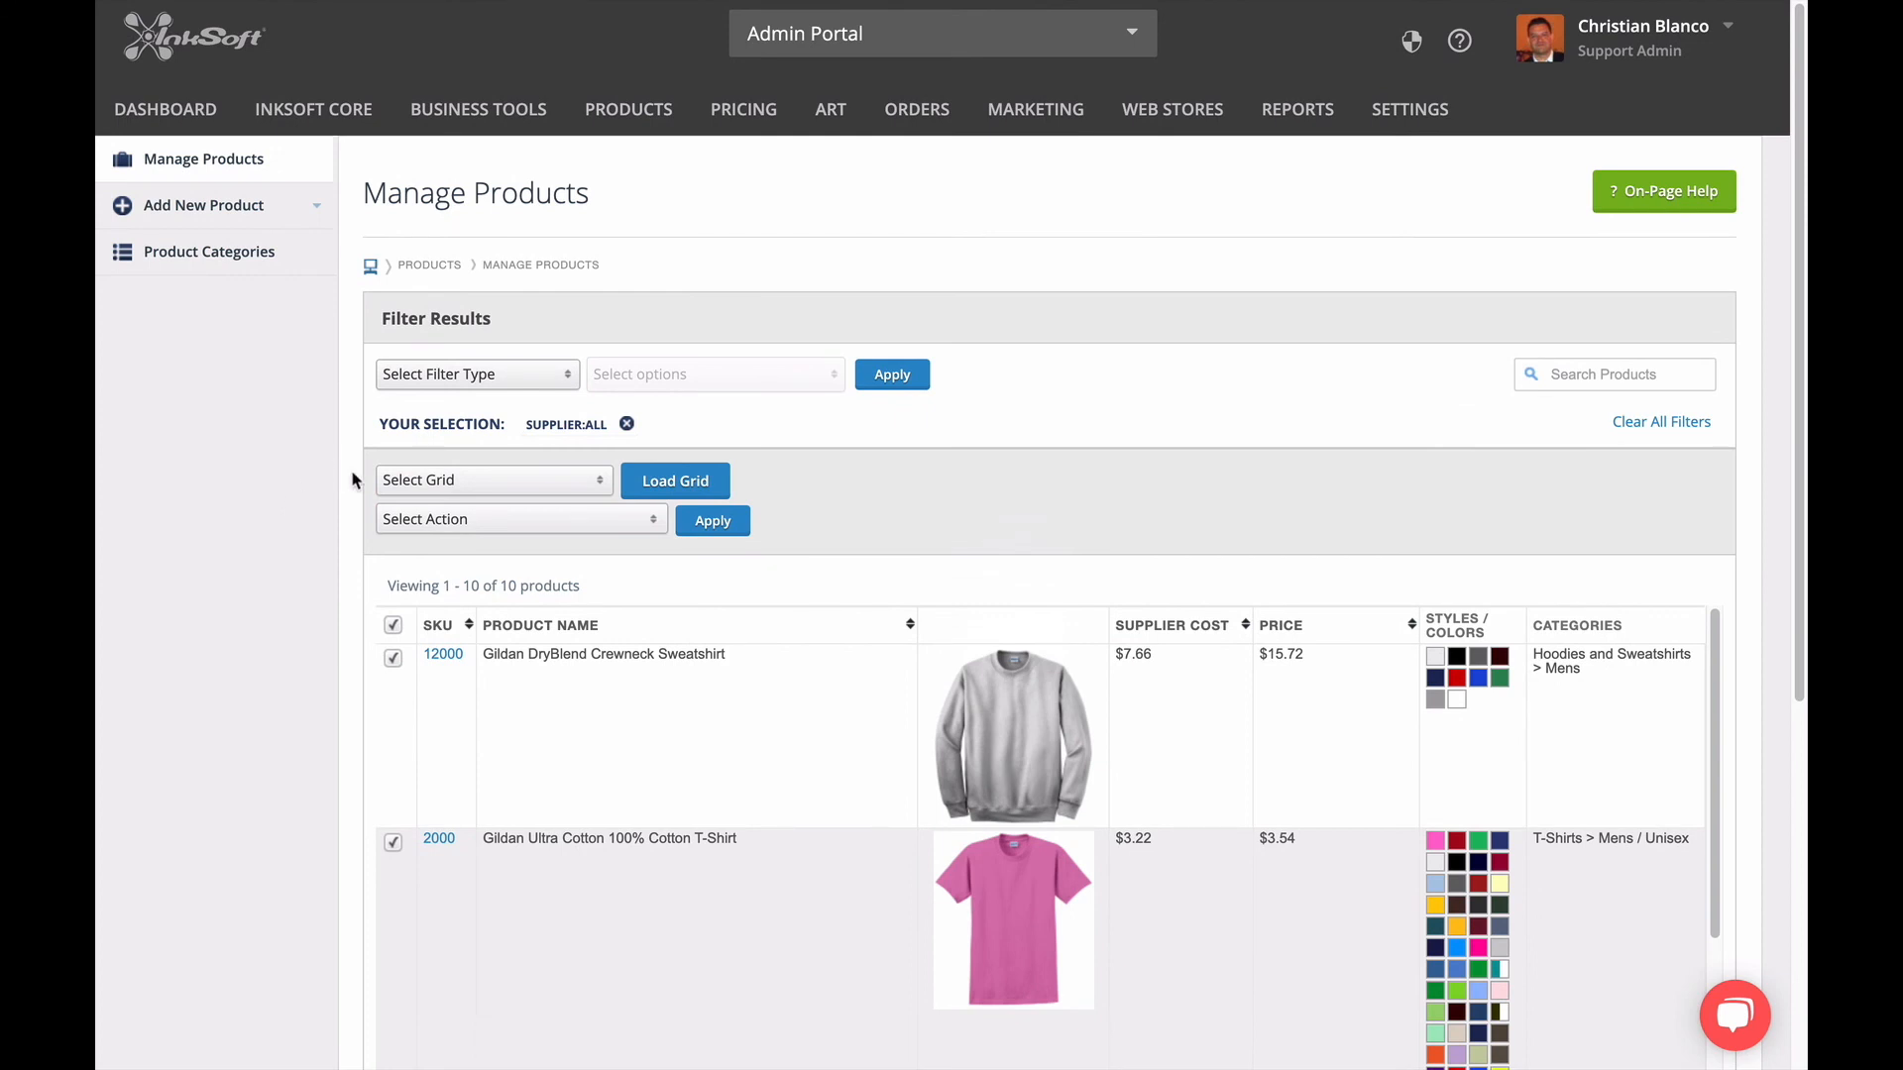
Load the Product Cost Grid for the selected products and review the costs by color and size.
{"action": "left_click", "coordinate": [462, 484]}
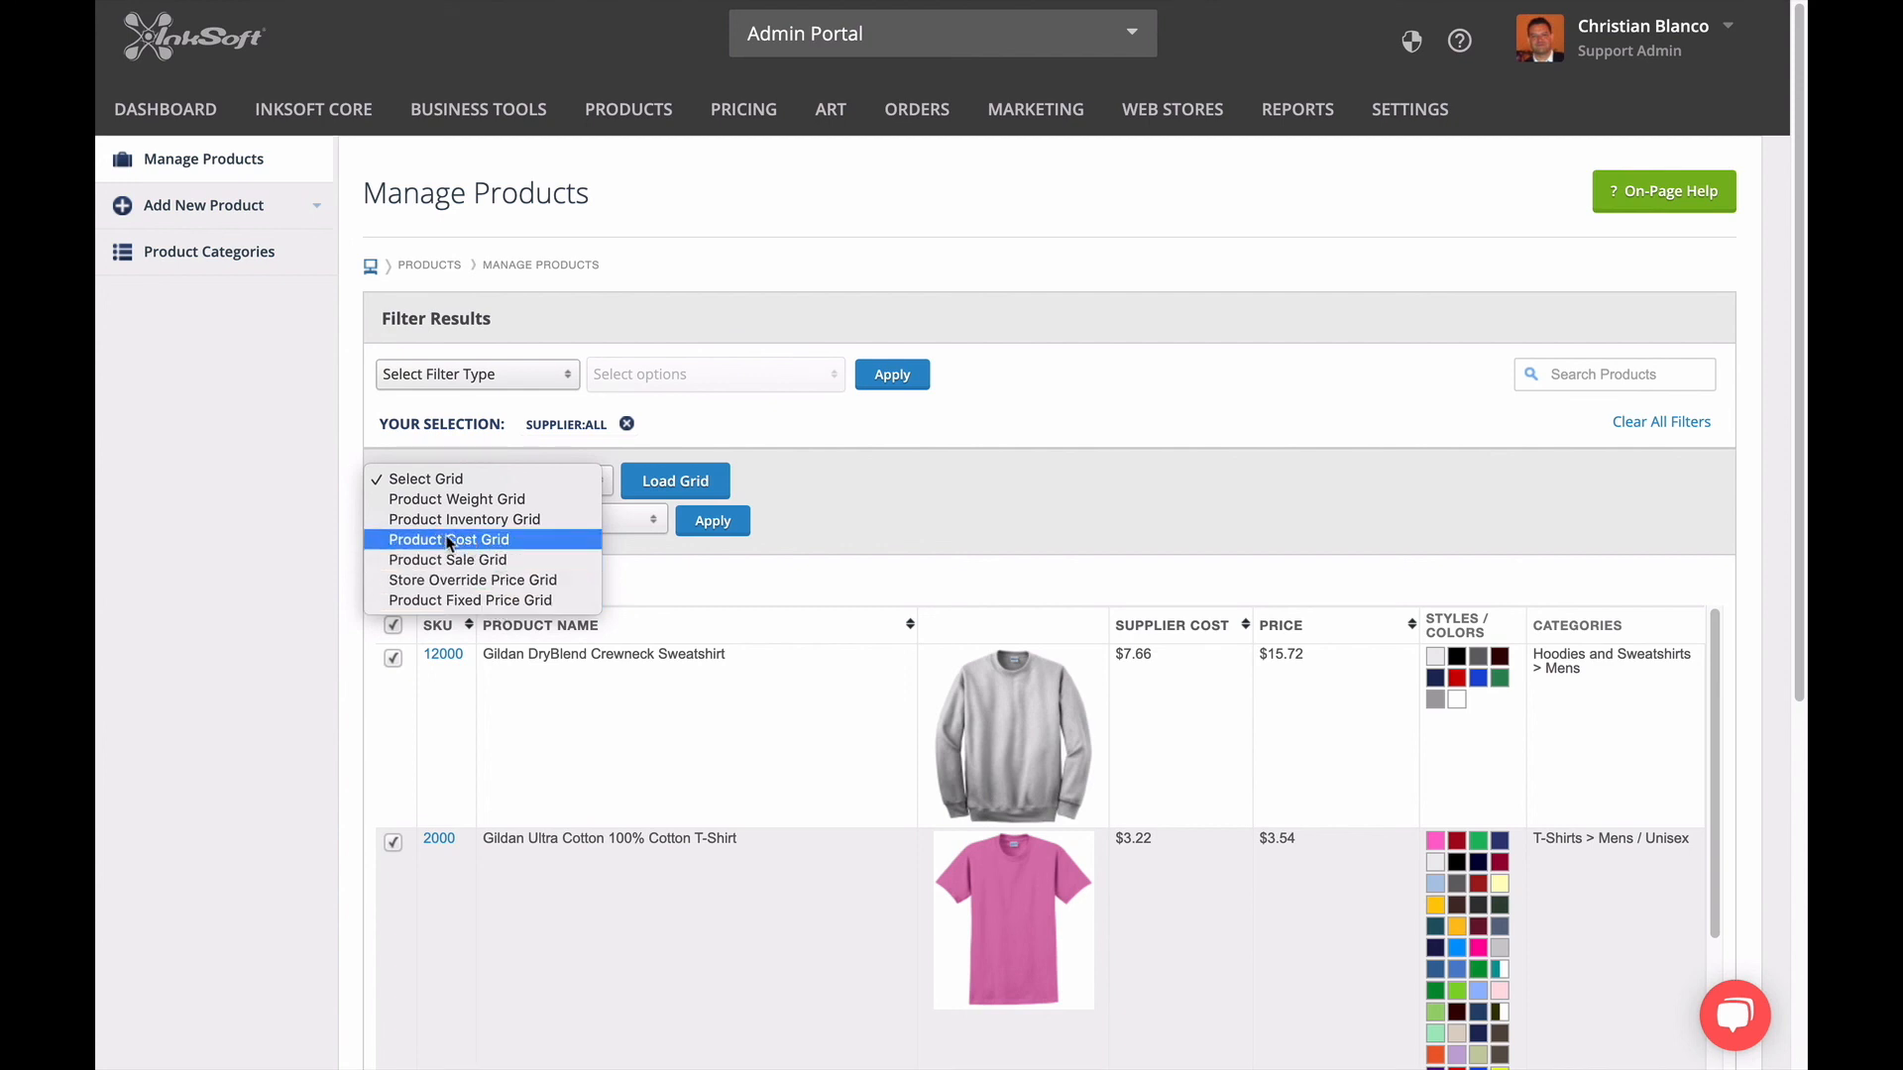
{"action": "left_click", "coordinate": [544, 544]}
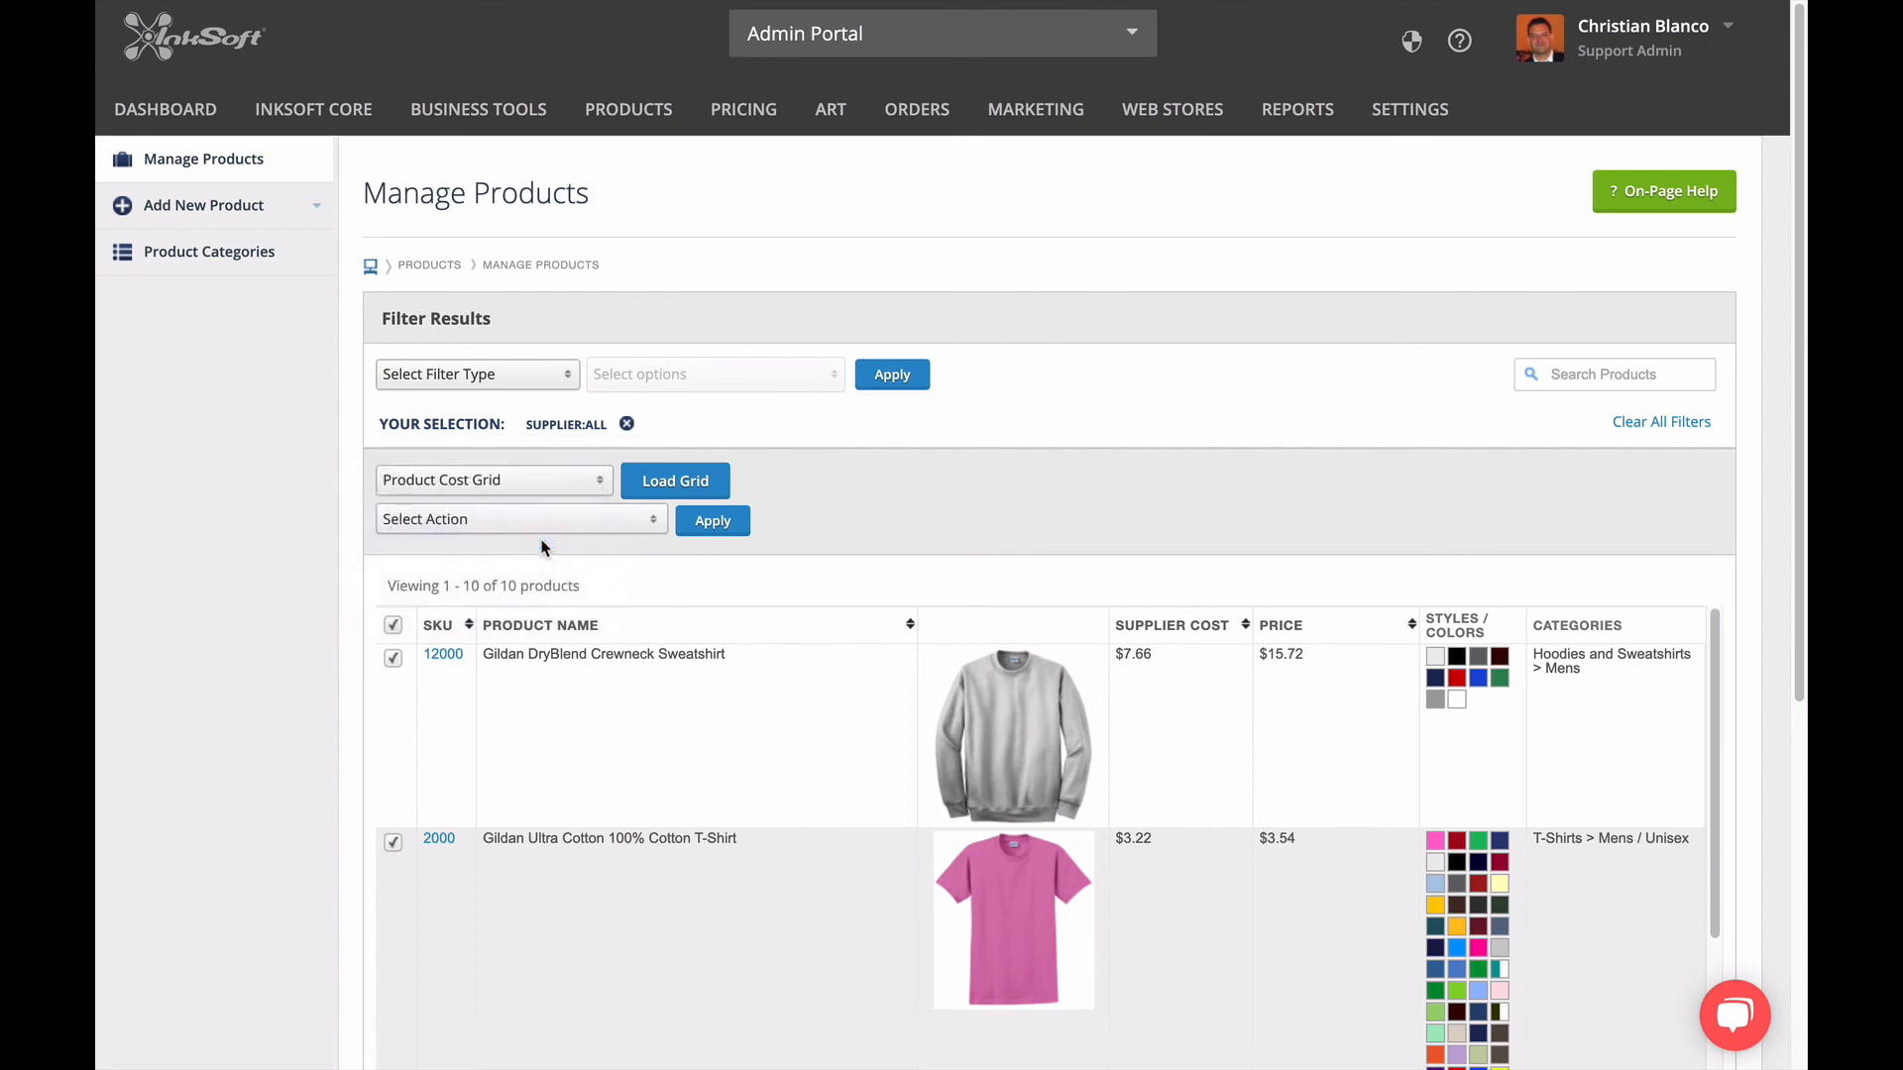
{"action": "left_click", "coordinate": [694, 490]}
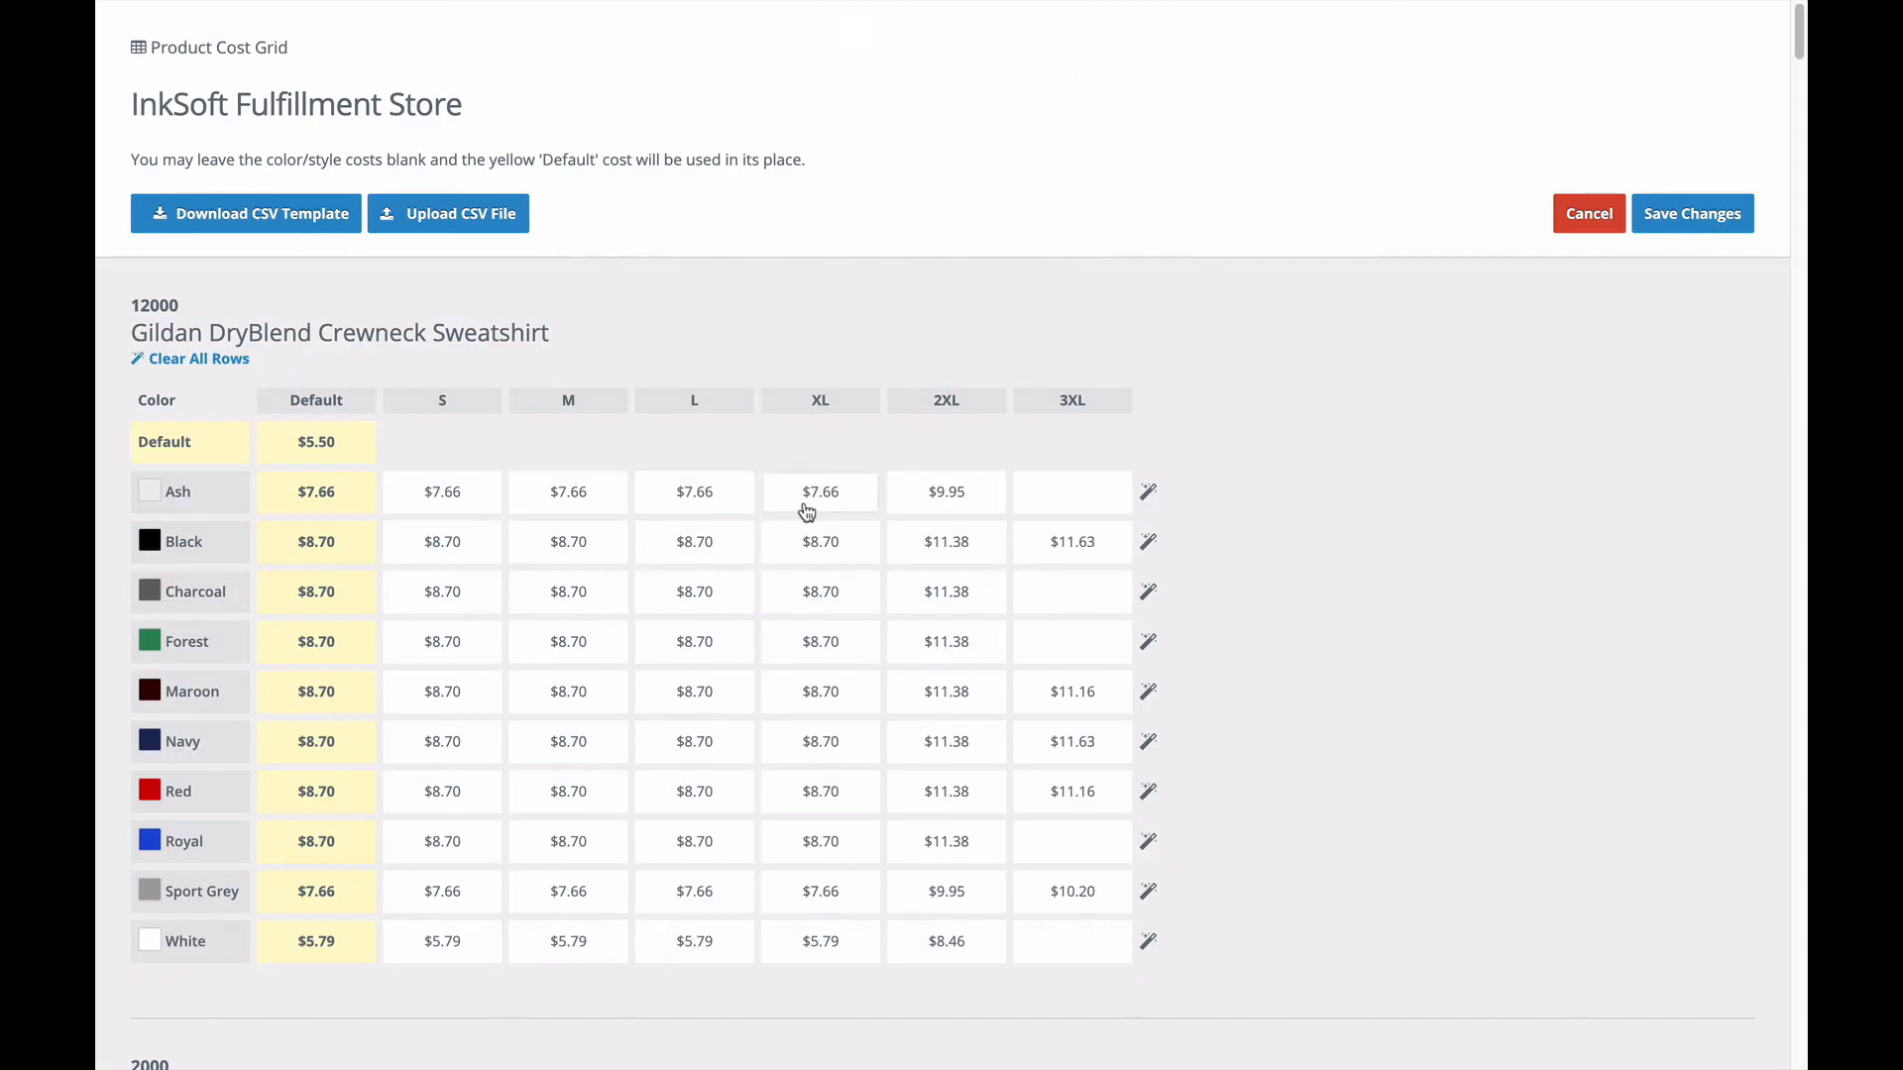
{"action": "scroll", "coordinate": [825, 544], "scroll_direction": "down", "scroll_amount": 2}
{"action": "scroll", "coordinate": [825, 543], "scroll_direction": "down", "scroll_amount": 10}
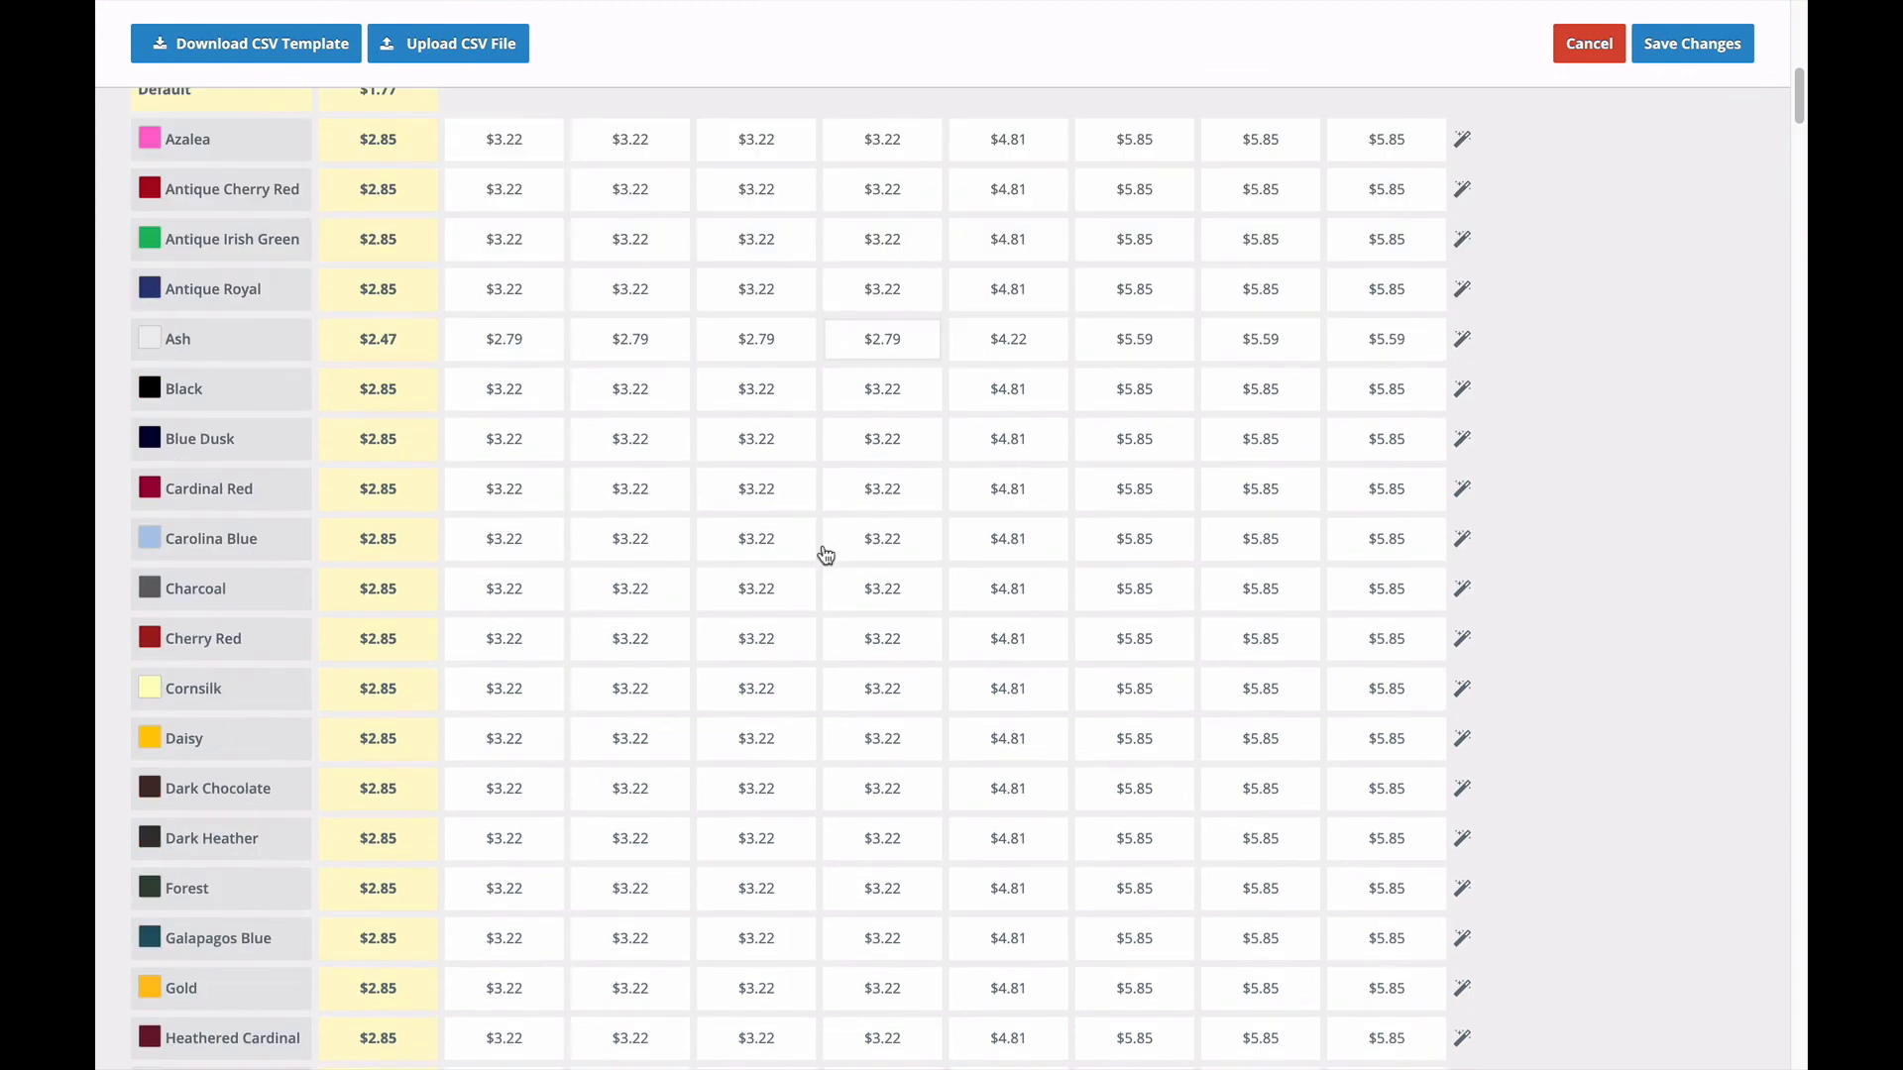
{"action": "scroll", "coordinate": [824, 555], "scroll_direction": "down", "scroll_amount": 12}
{"action": "scroll", "coordinate": [824, 553], "scroll_direction": "up", "scroll_amount": 11}
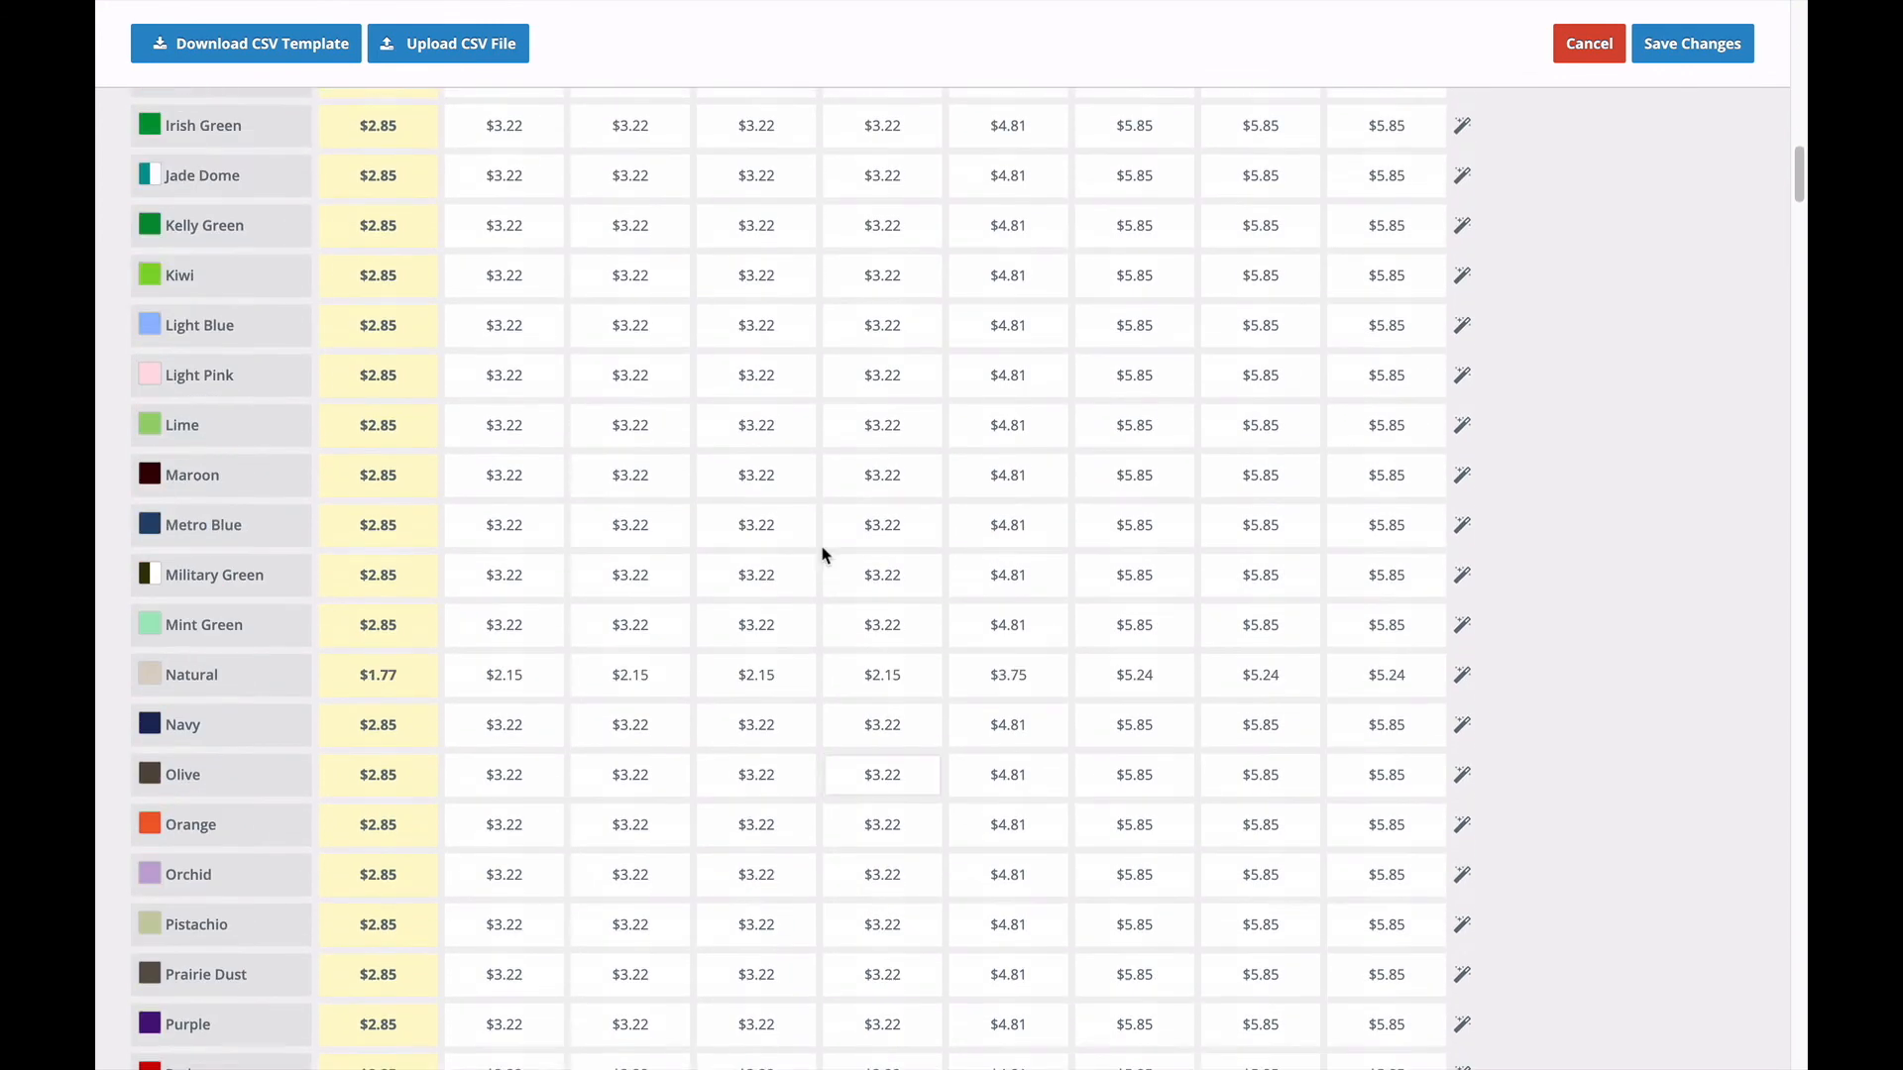
{"action": "scroll", "coordinate": [825, 553], "scroll_direction": "up", "scroll_amount": 13}
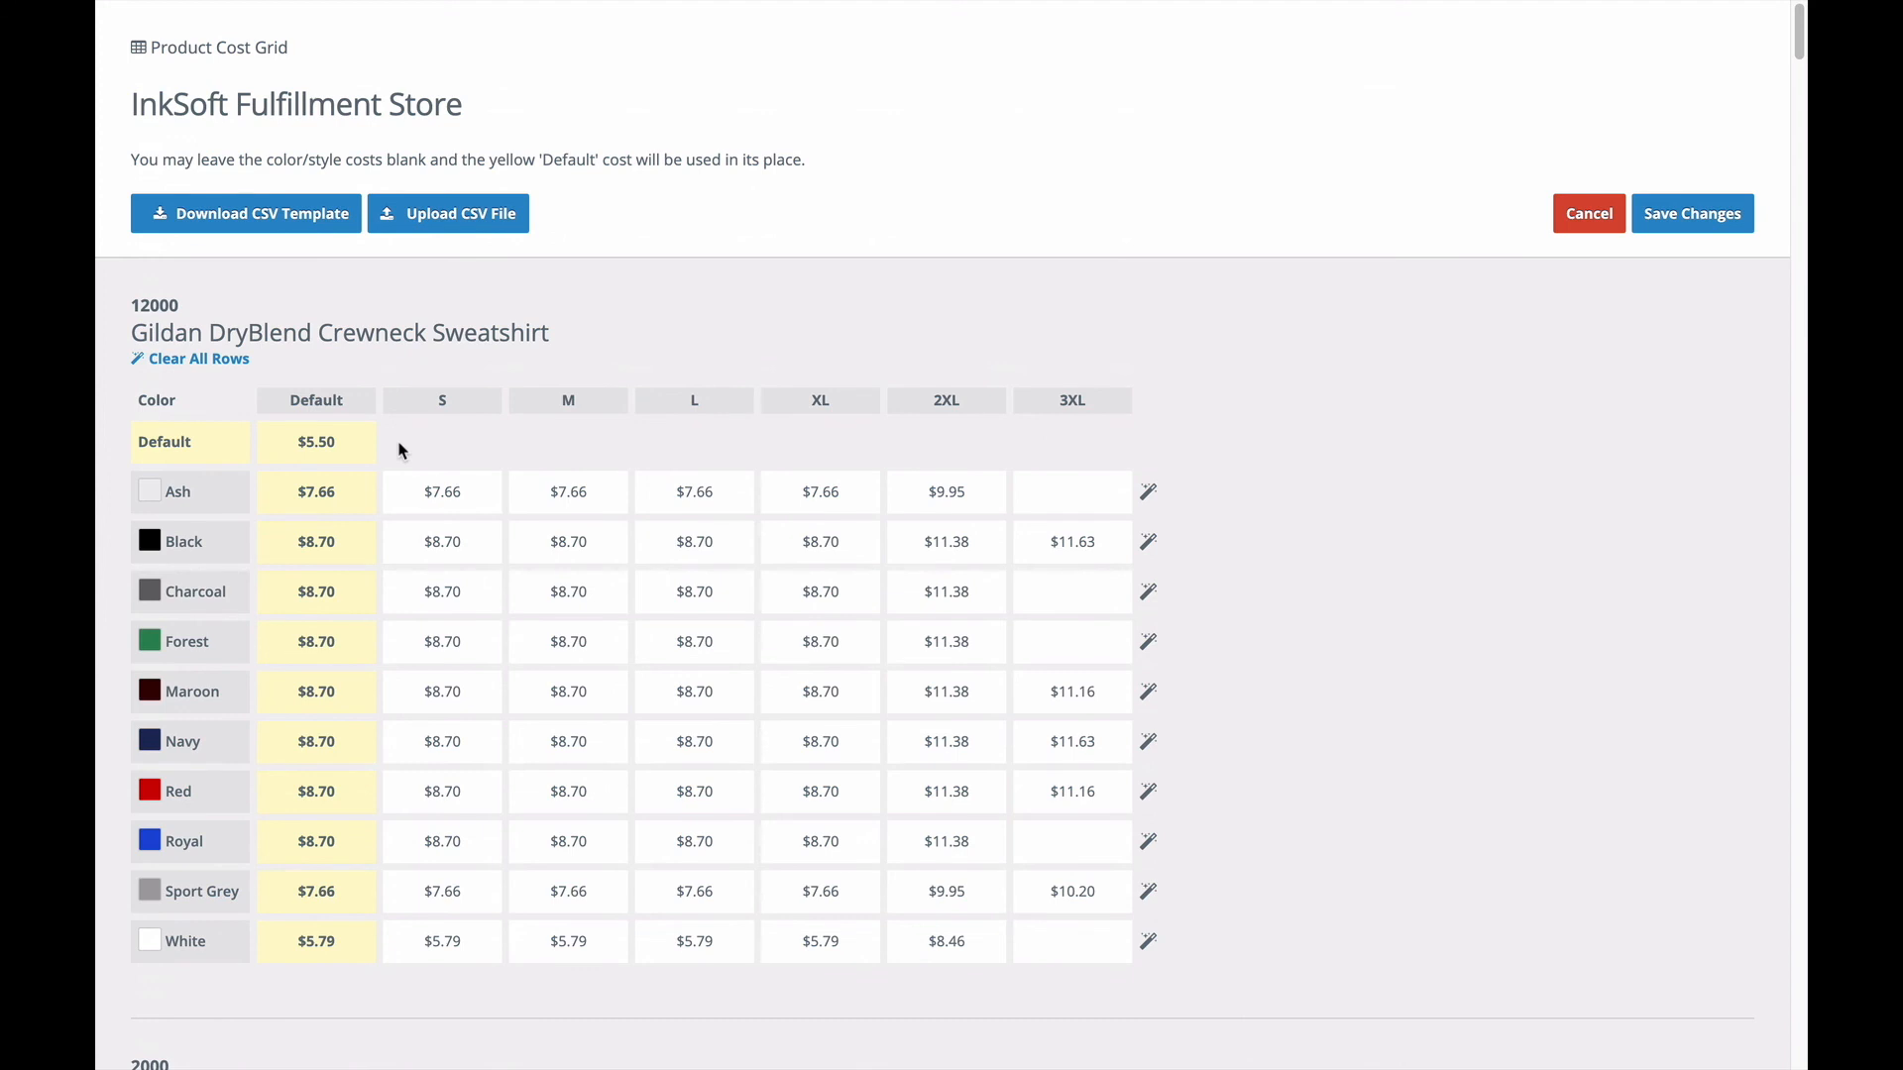
Clear all cost rows of the Gildan DryBlend Crewneck Sweatshirt and leave the Product Cost Grid.
{"action": "left_click", "coordinate": [470, 495]}
{"action": "left_click", "coordinate": [591, 496]}
{"action": "left_click", "coordinate": [596, 440]}
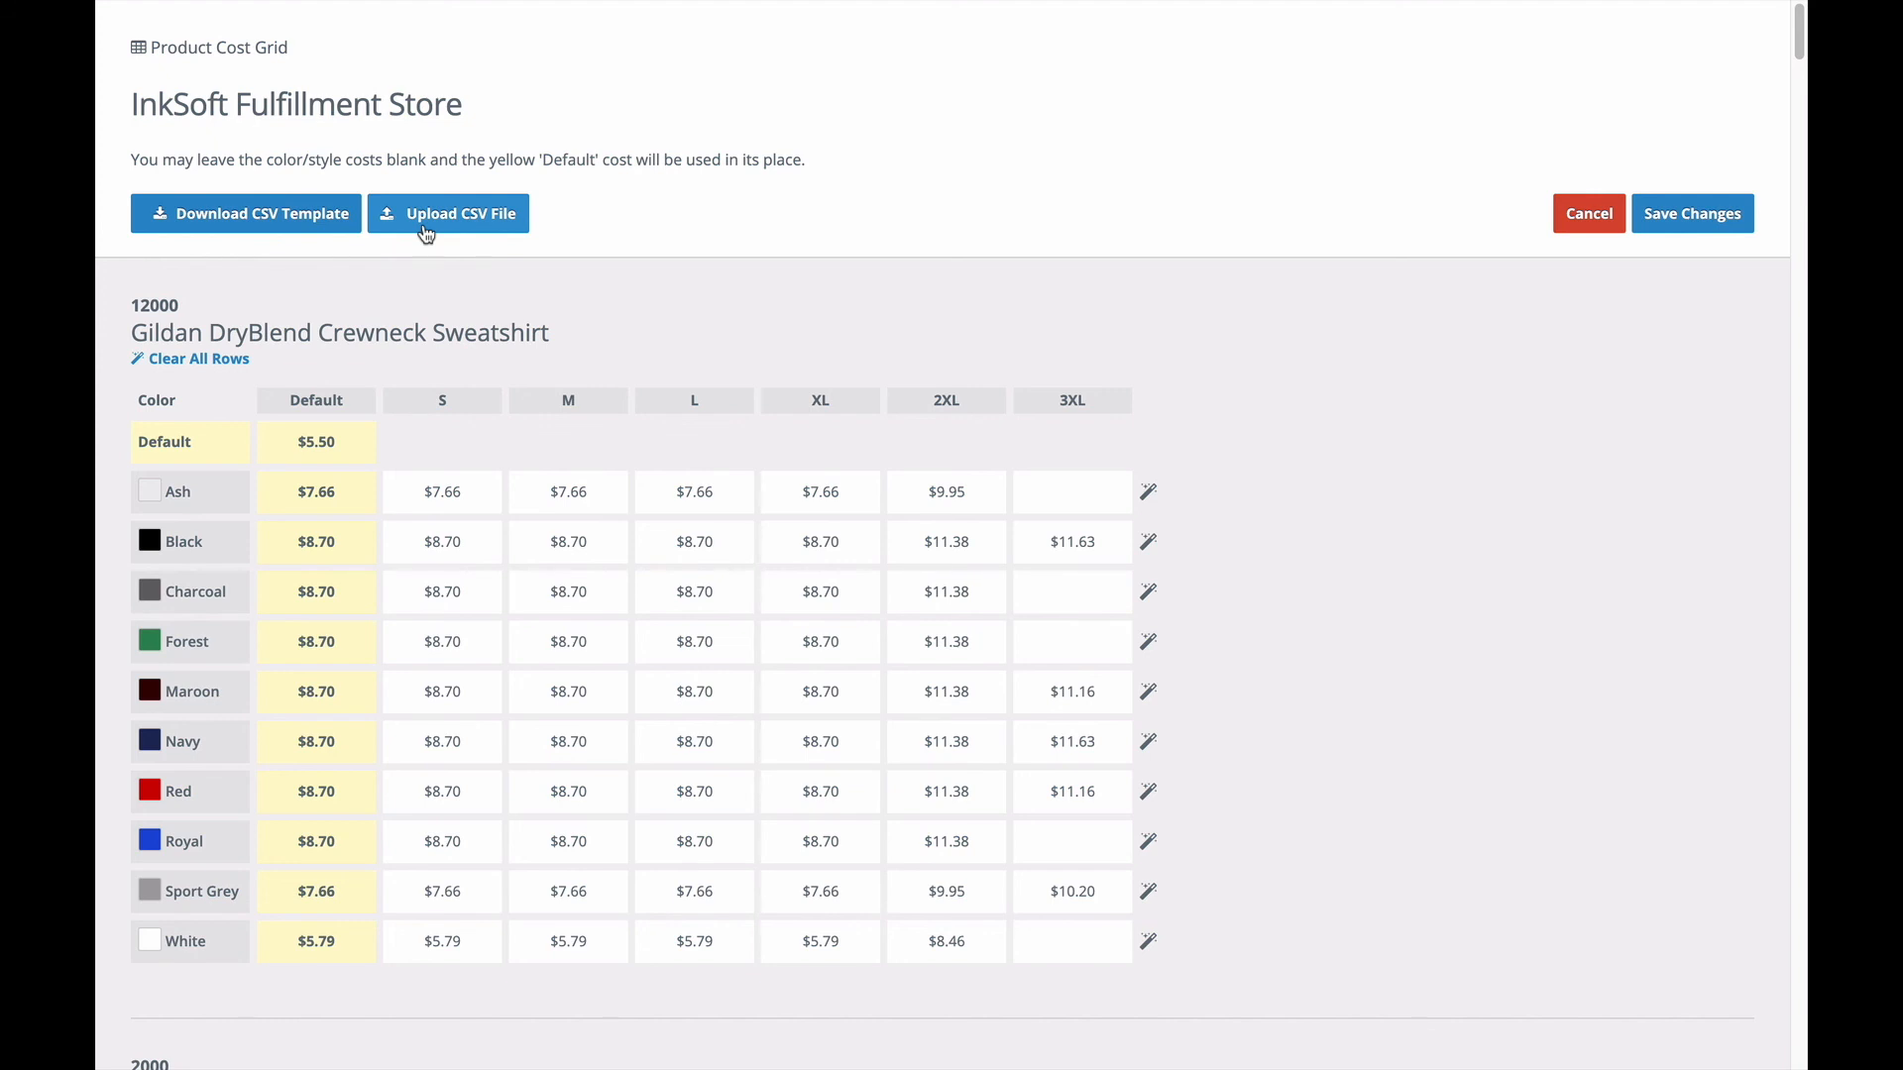
{"action": "left_click", "coordinate": [220, 357]}
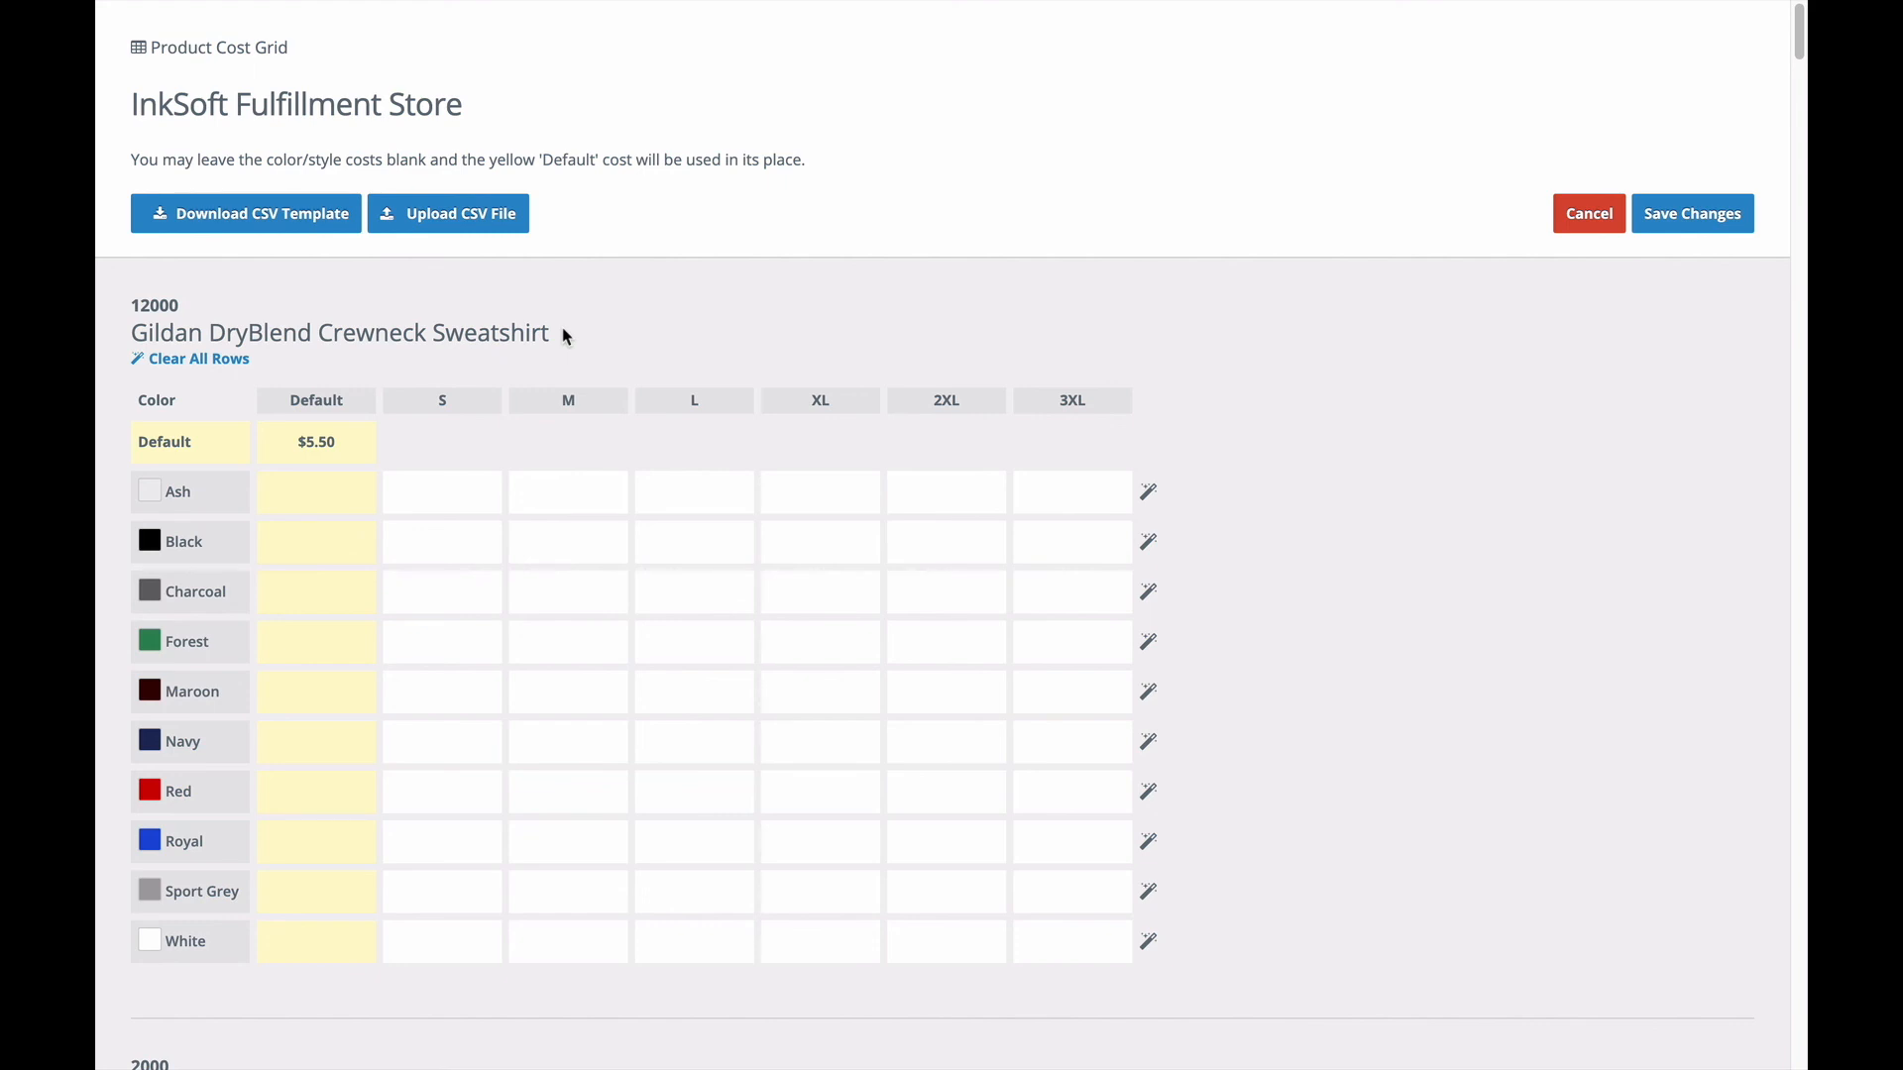
{"action": "left_click", "coordinate": [1655, 231]}
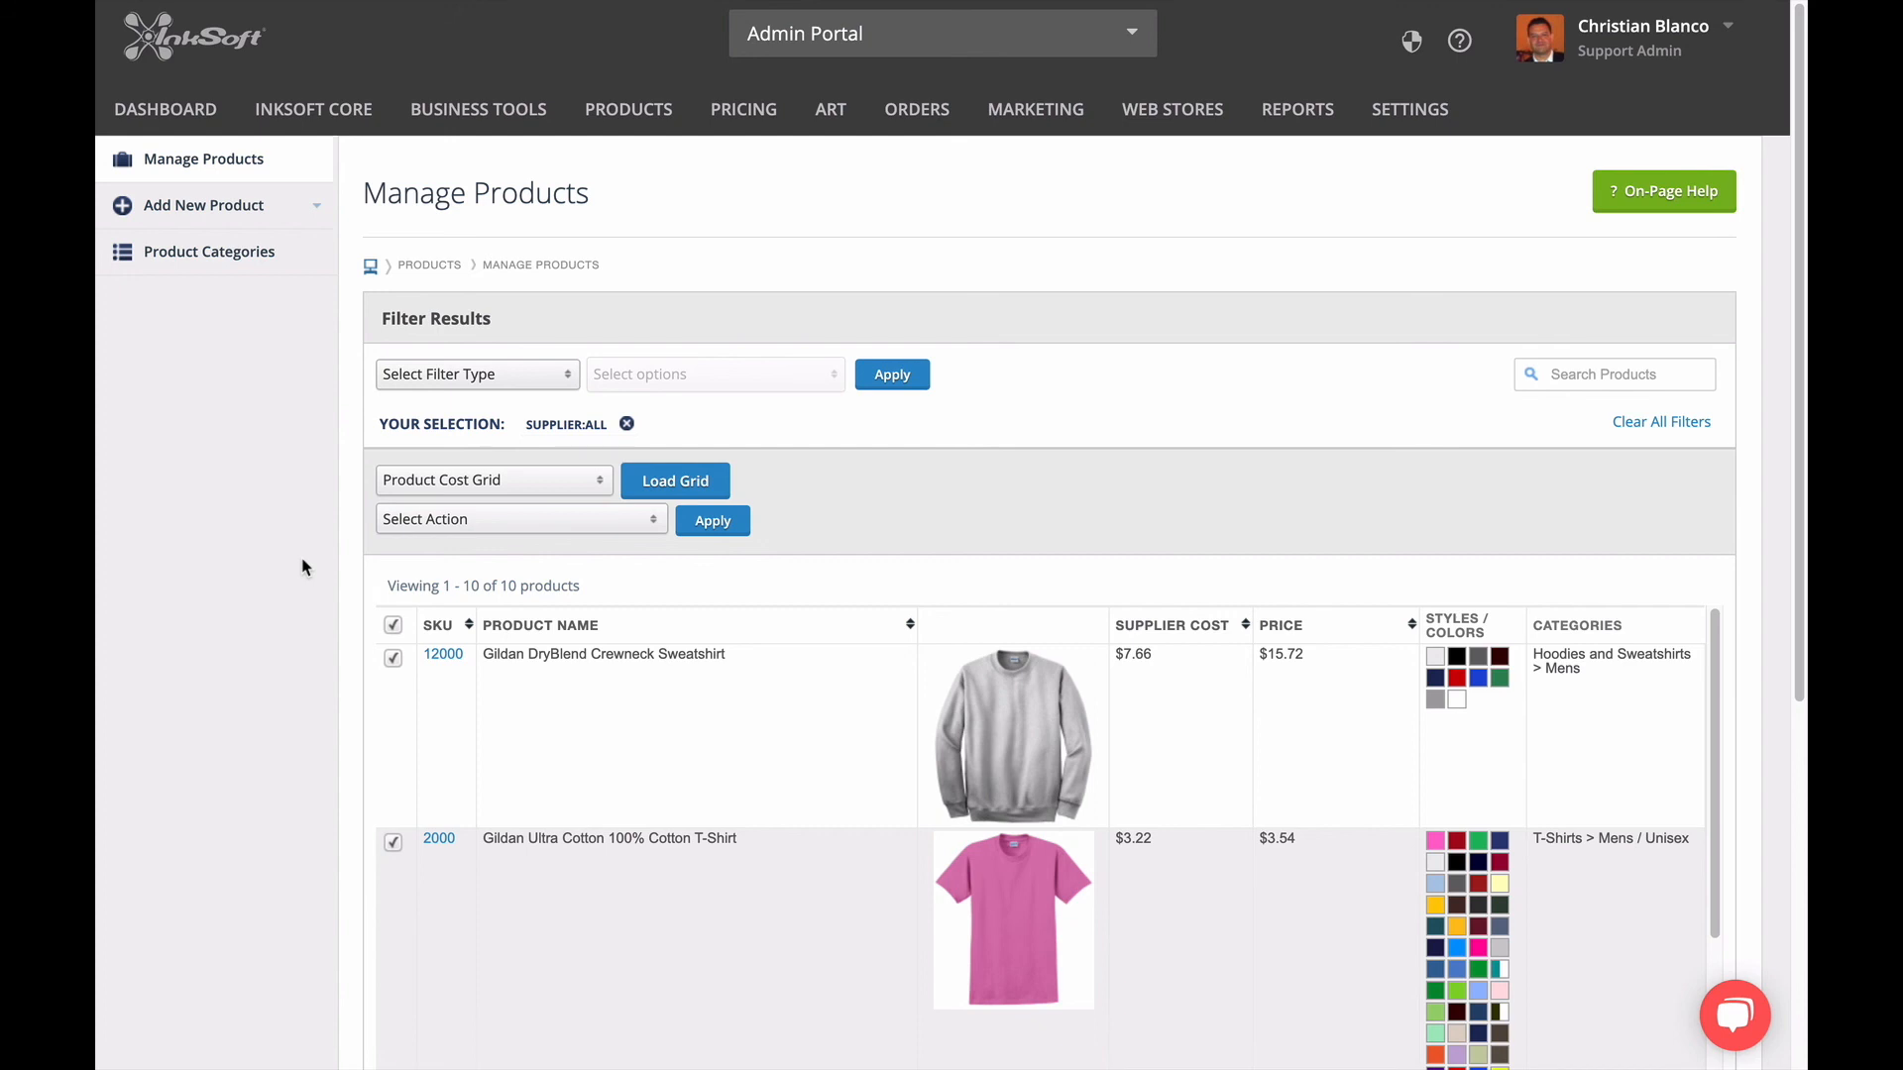
Apply the "% Markup on Product Cost" pricing rule to all selected Gildan products.
{"action": "scroll", "coordinate": [474, 761], "scroll_direction": "down", "scroll_amount": 1}
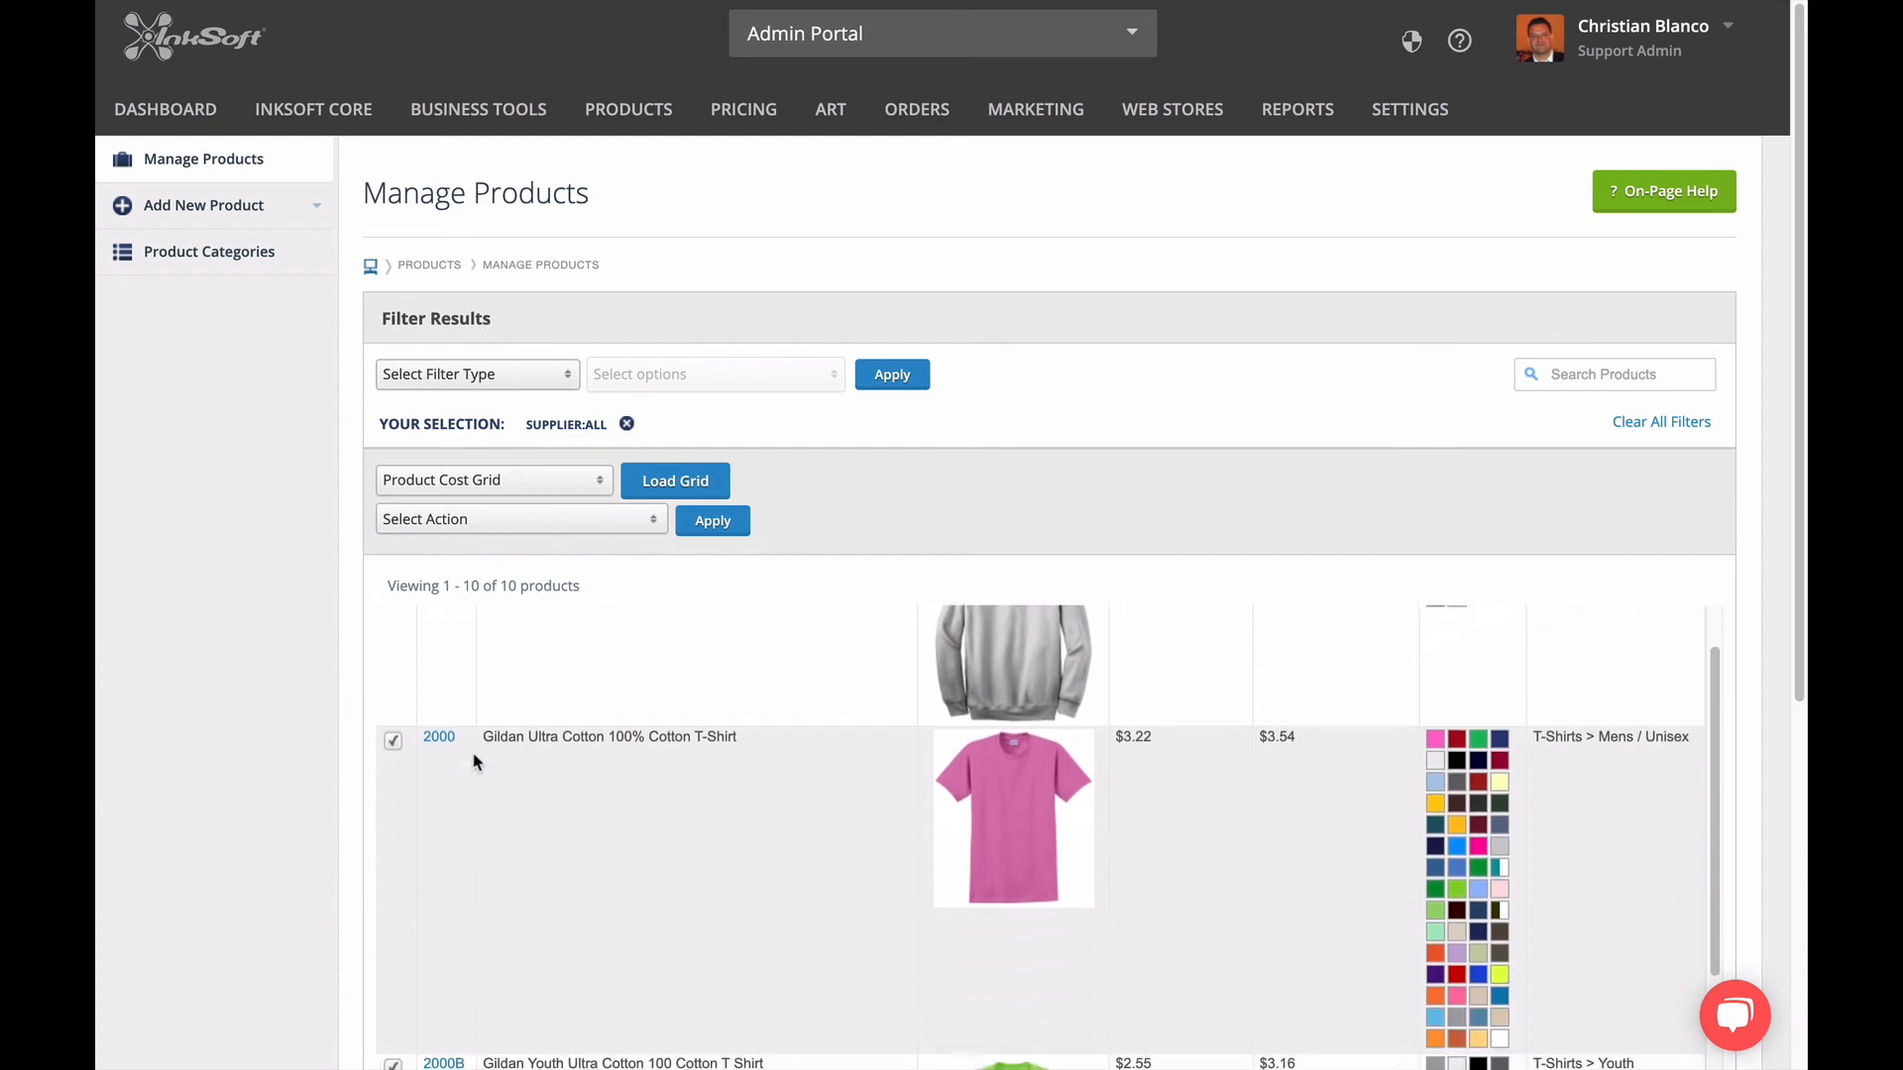
{"action": "scroll", "coordinate": [474, 761], "scroll_direction": "down", "scroll_amount": 5}
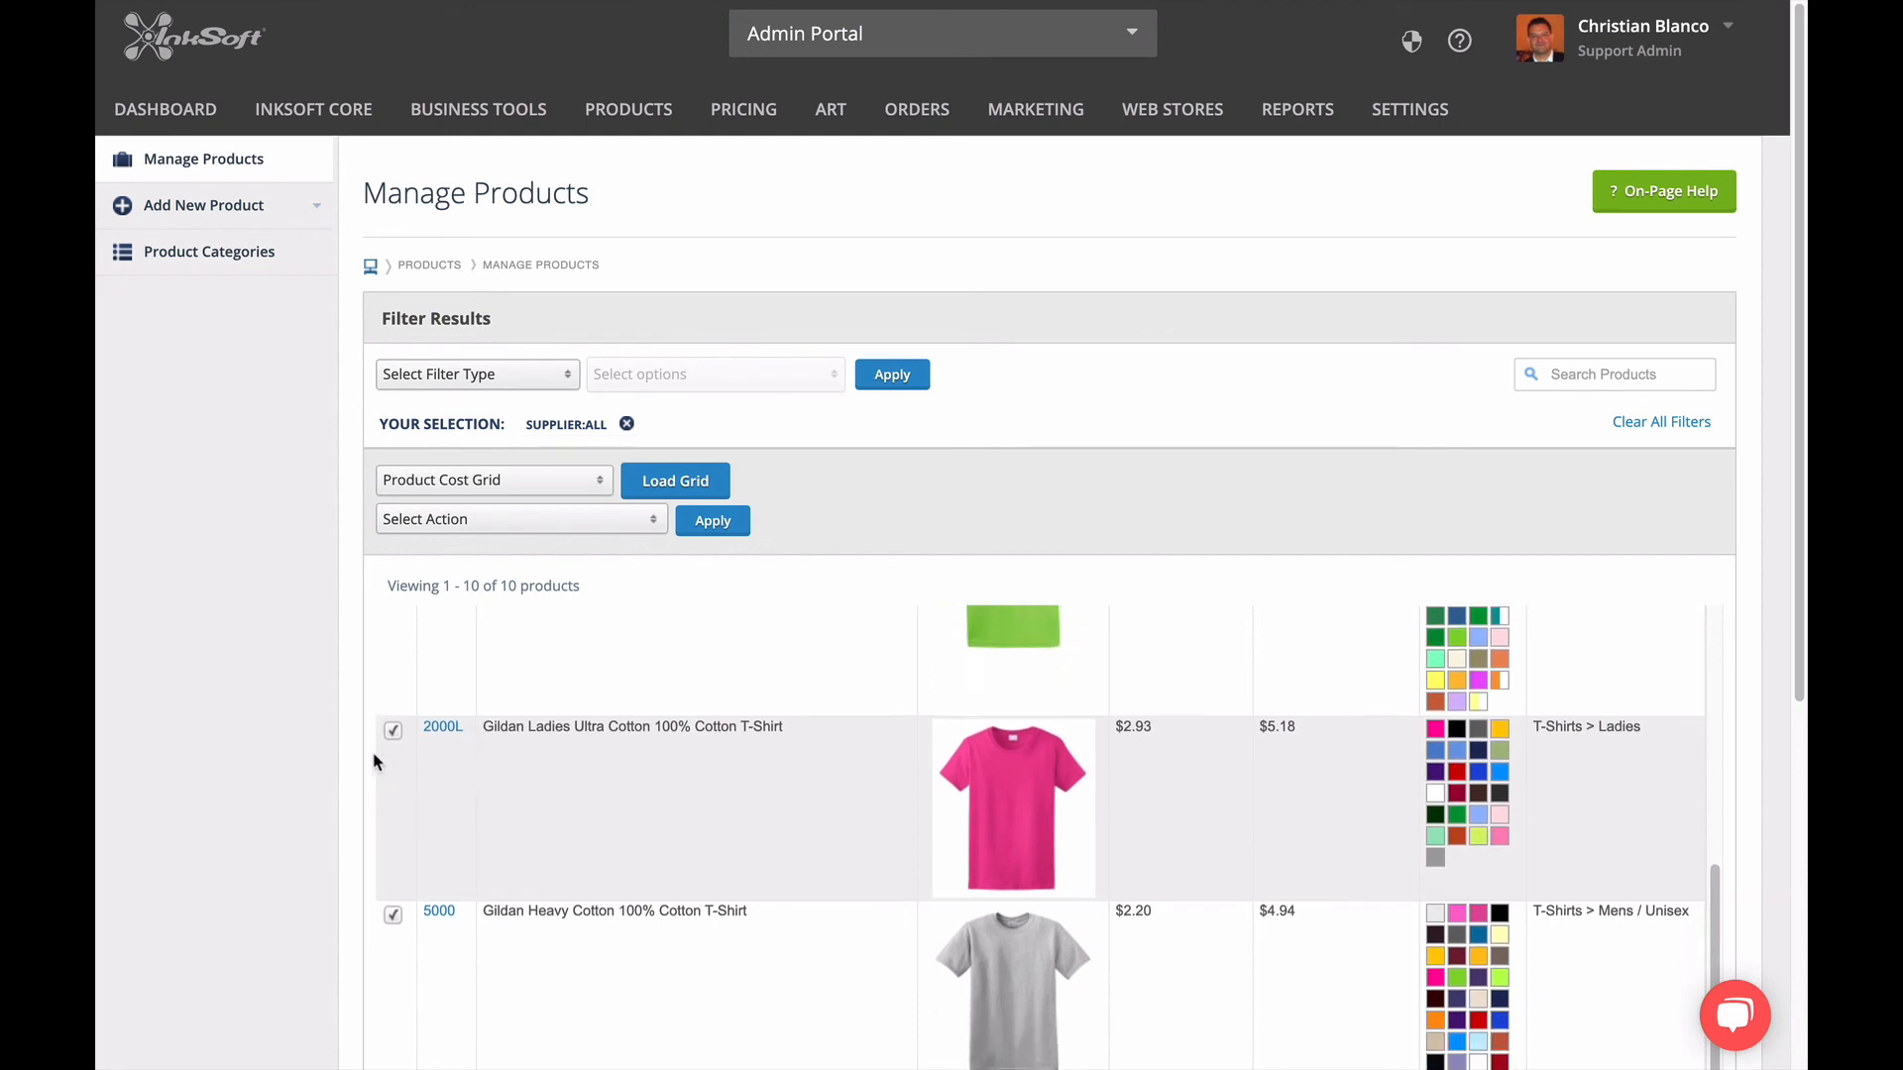
{"action": "scroll", "coordinate": [441, 730], "scroll_direction": "up", "scroll_amount": 6}
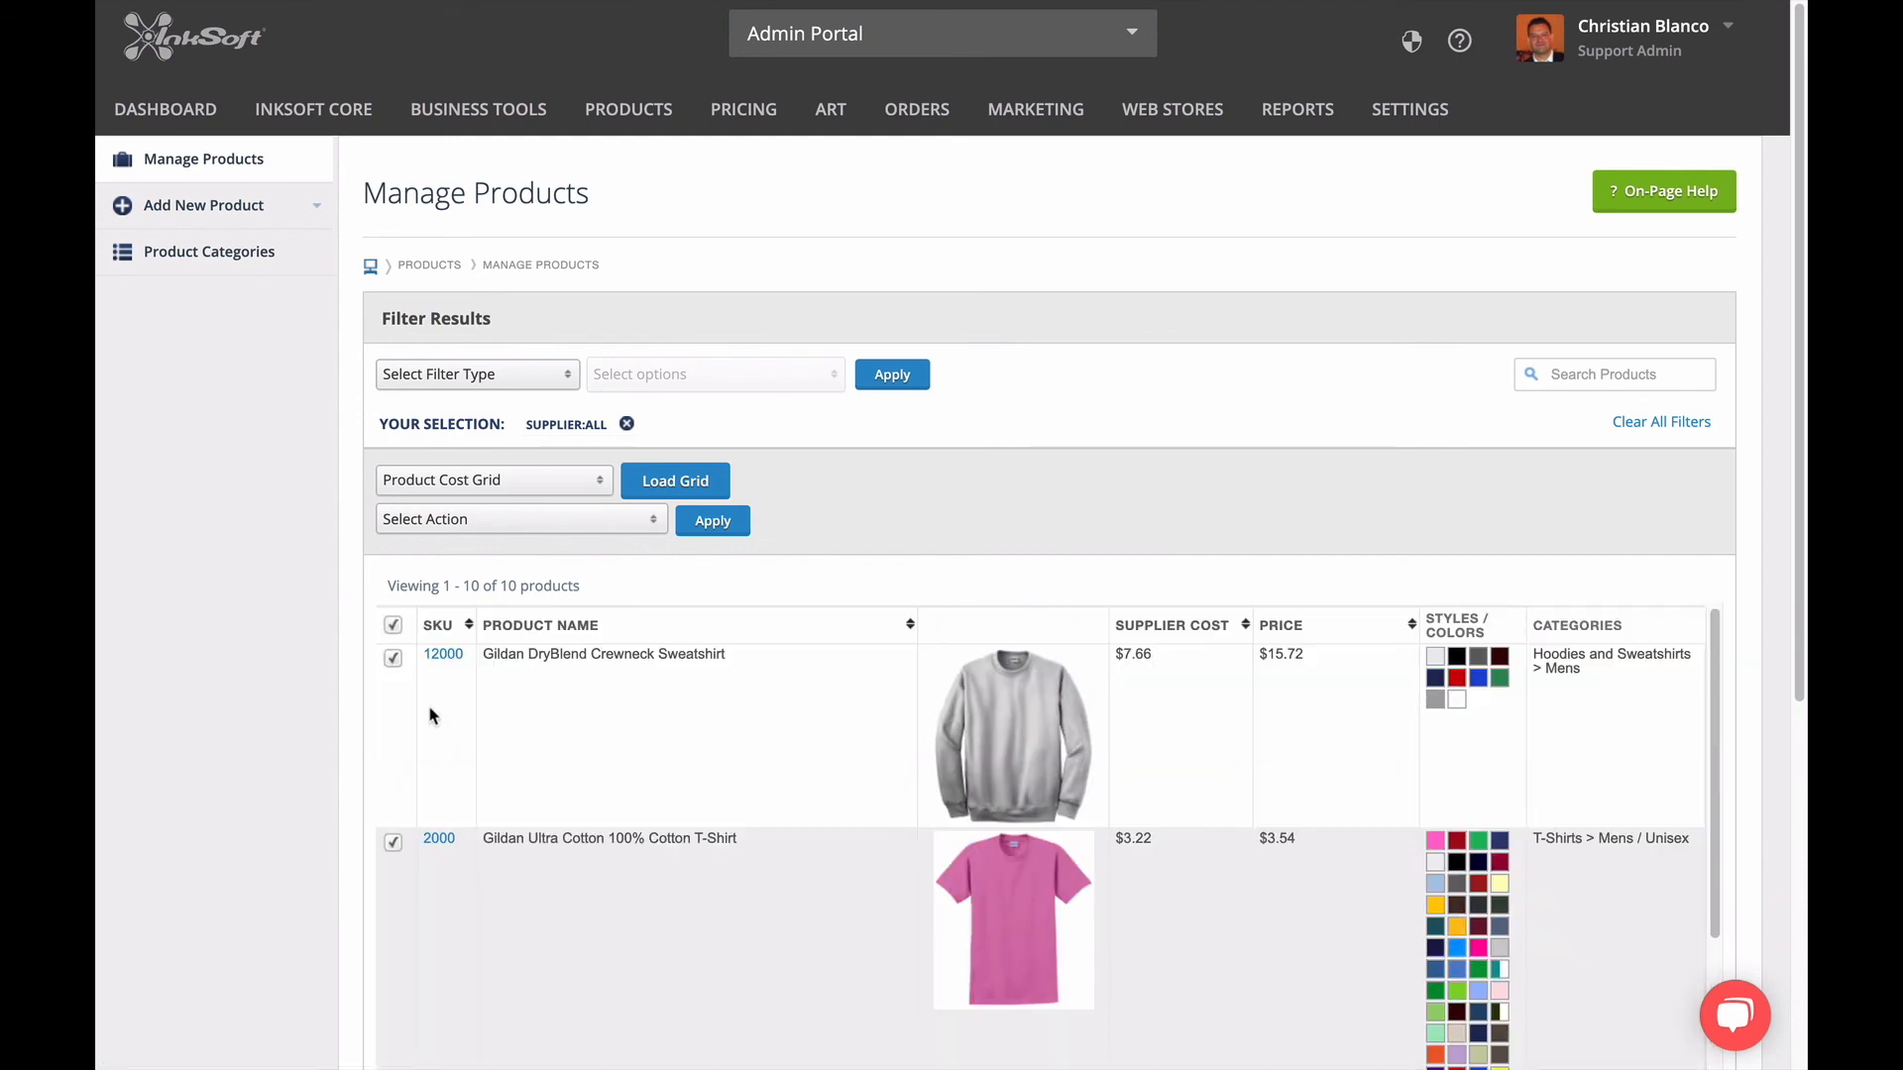
{"action": "left_click", "coordinate": [485, 521]}
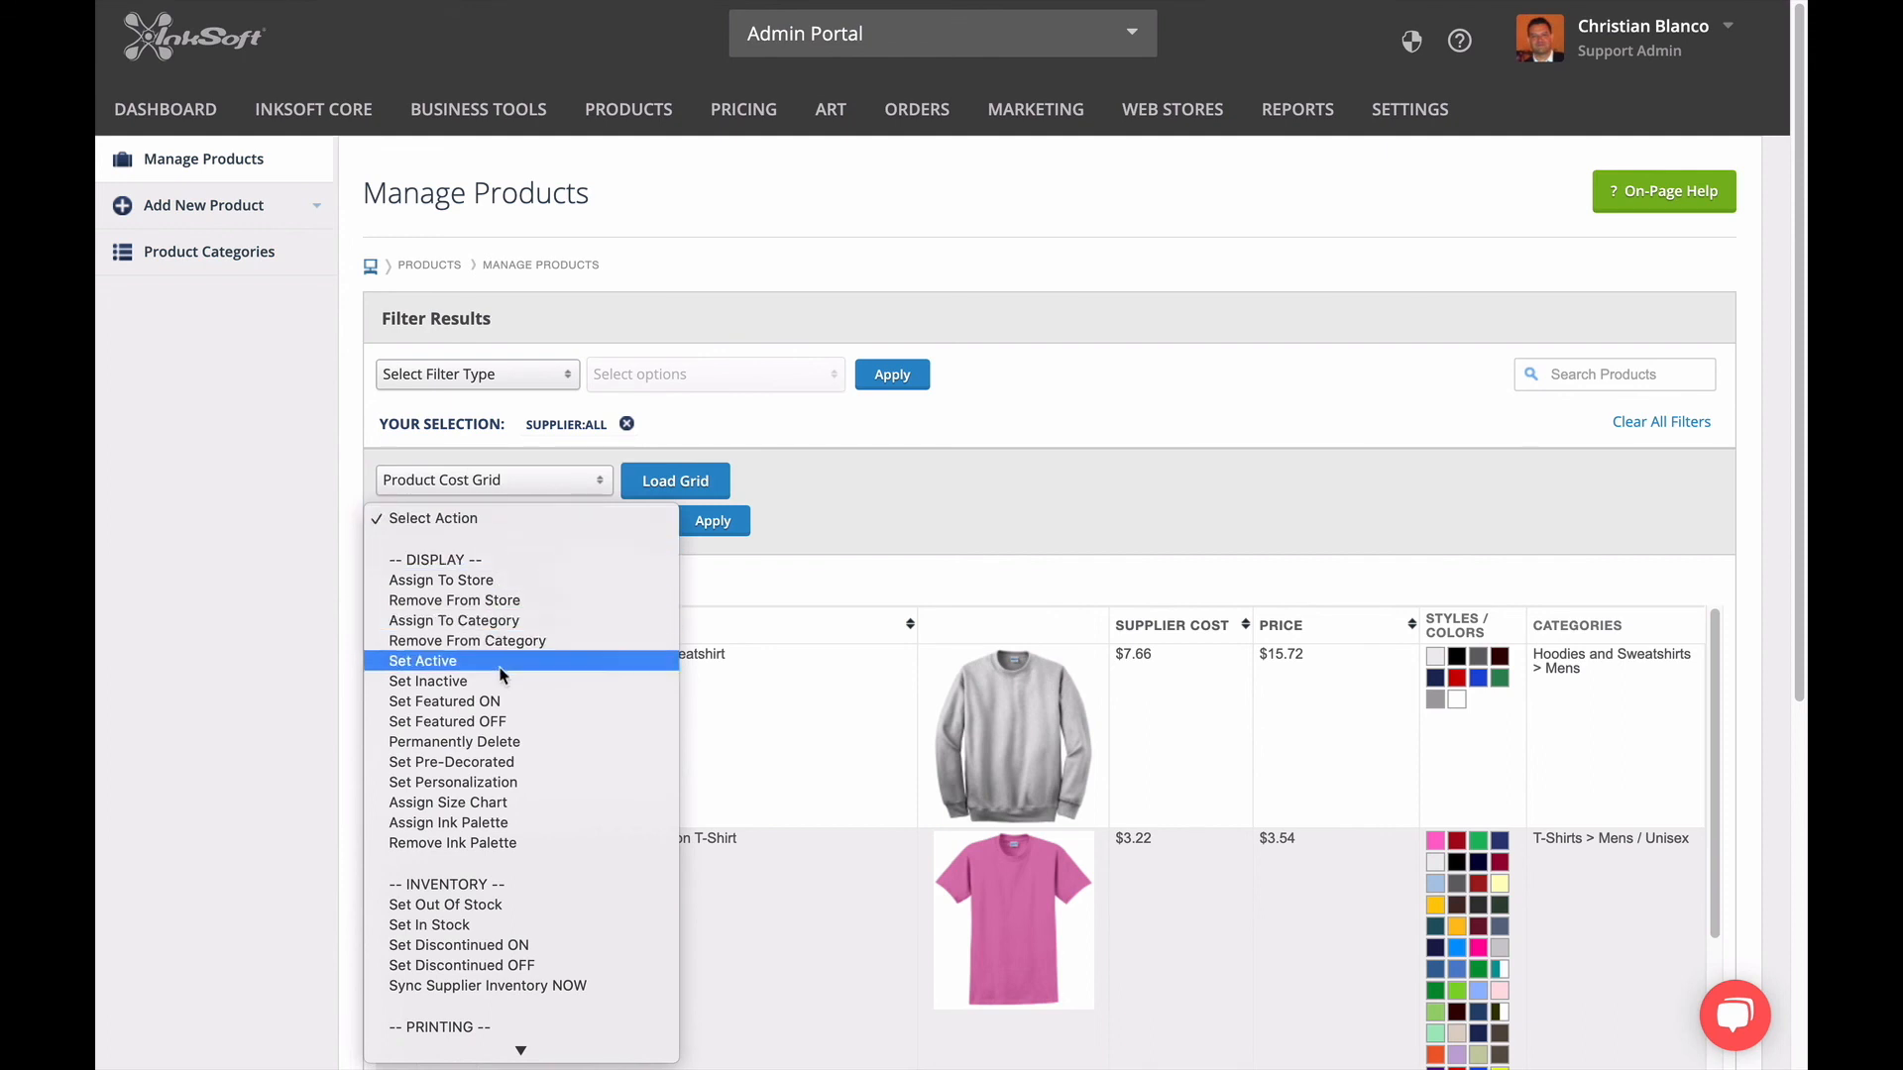
{"action": "scroll", "coordinate": [513, 711], "scroll_direction": "down", "scroll_amount": 5}
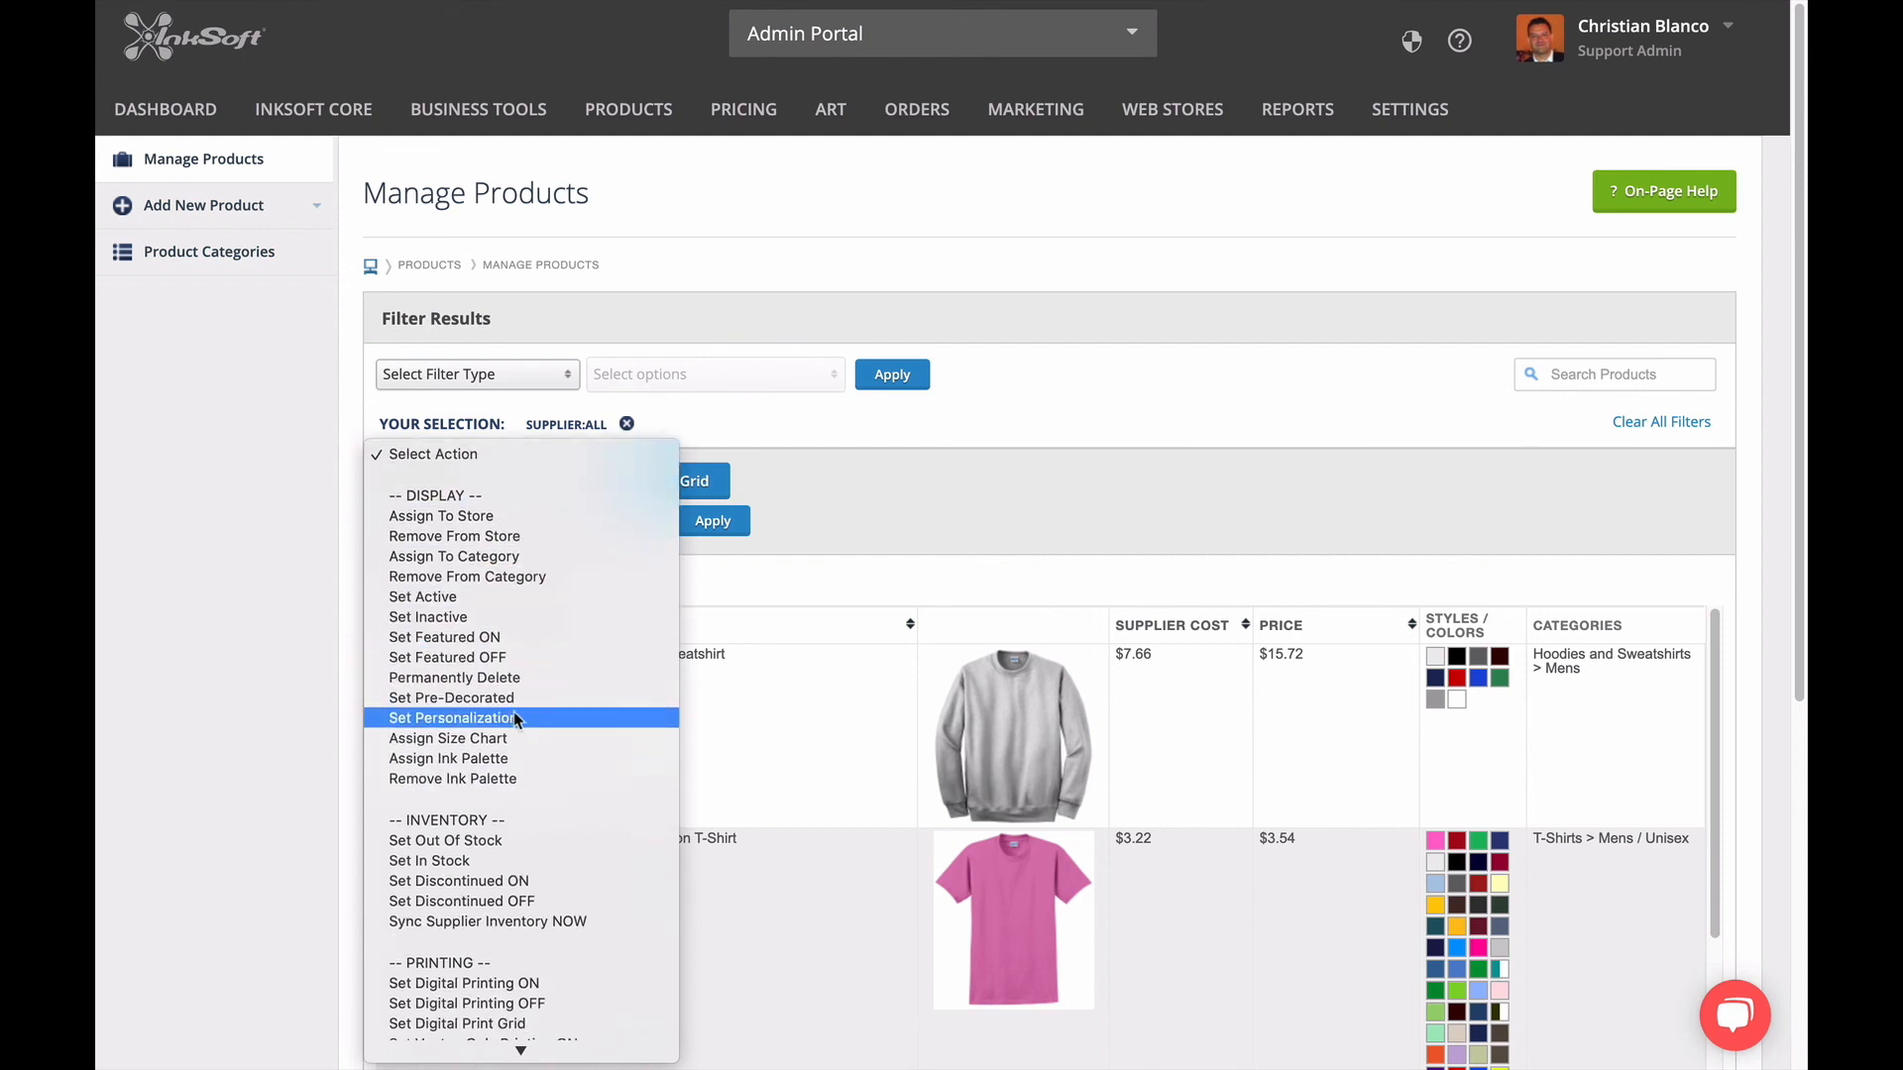
{"action": "scroll", "coordinate": [514, 737], "scroll_direction": "down", "scroll_amount": 6}
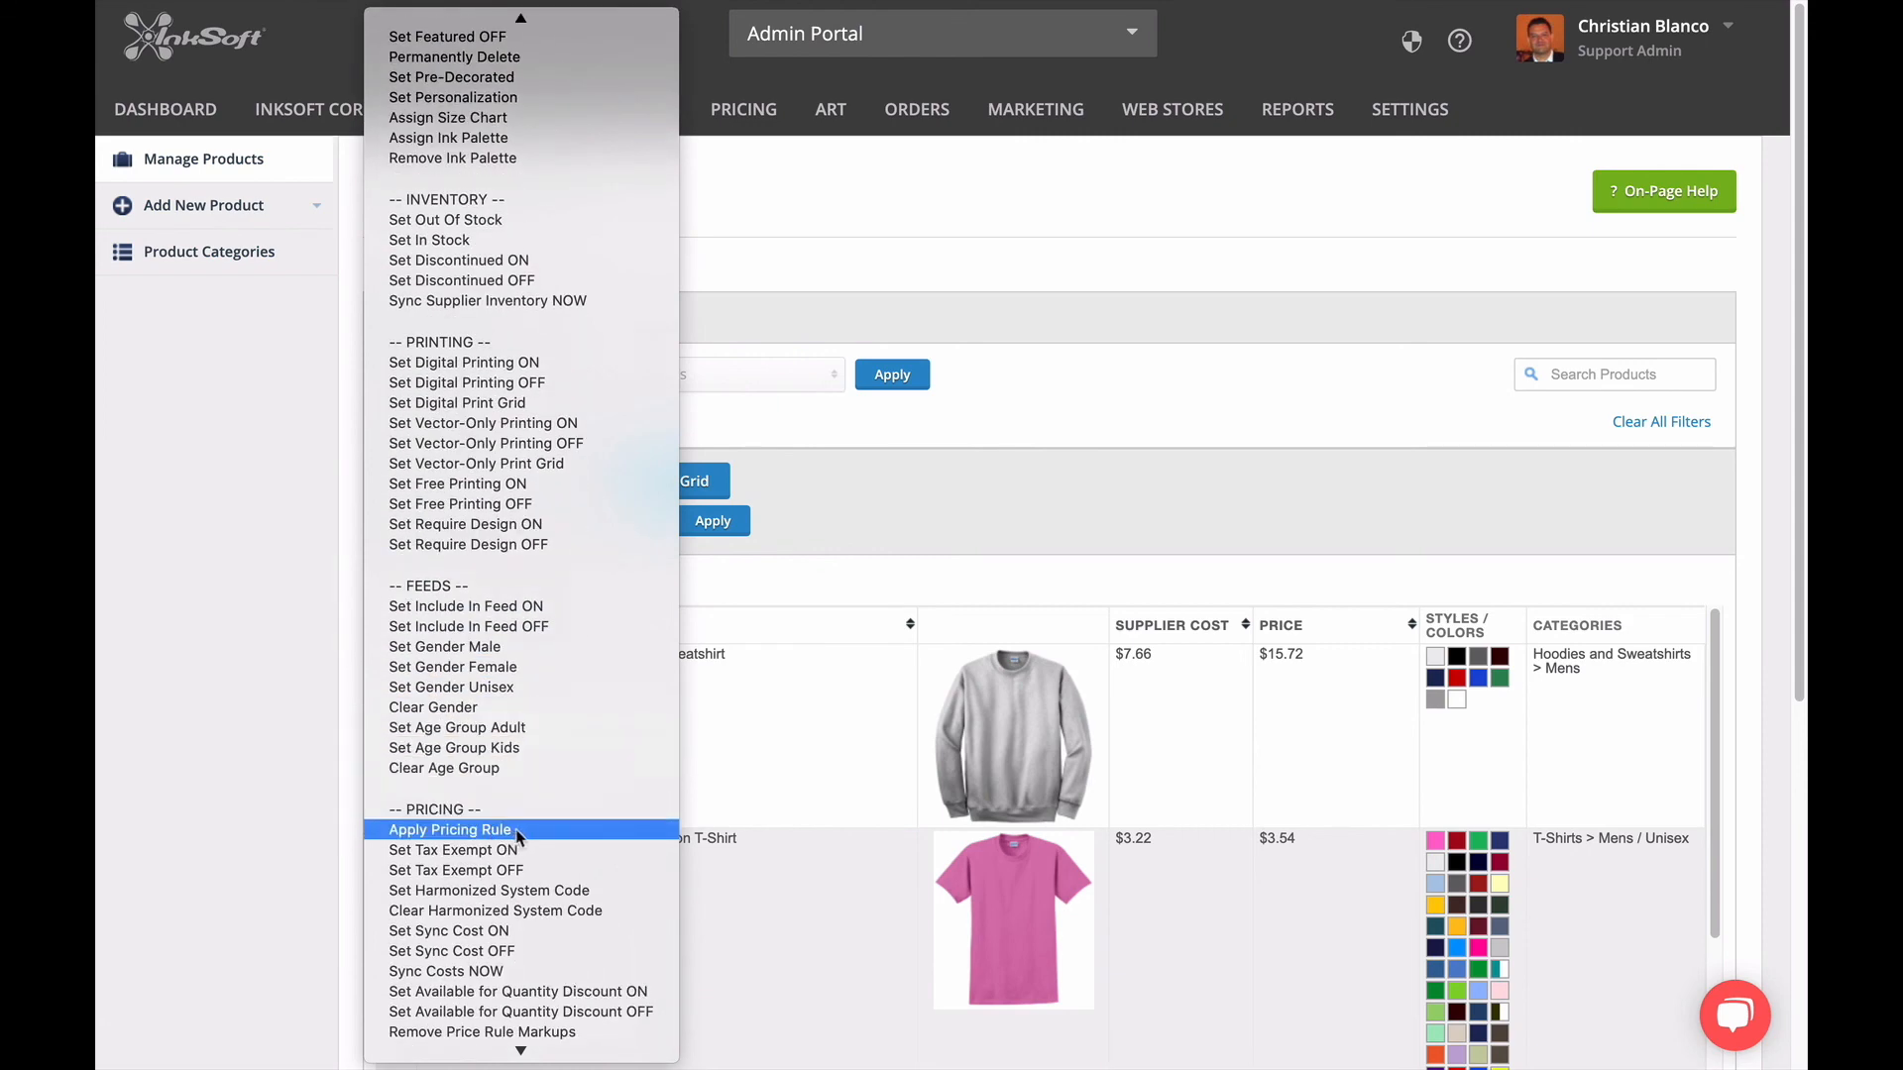
{"action": "left_click", "coordinate": [517, 837]}
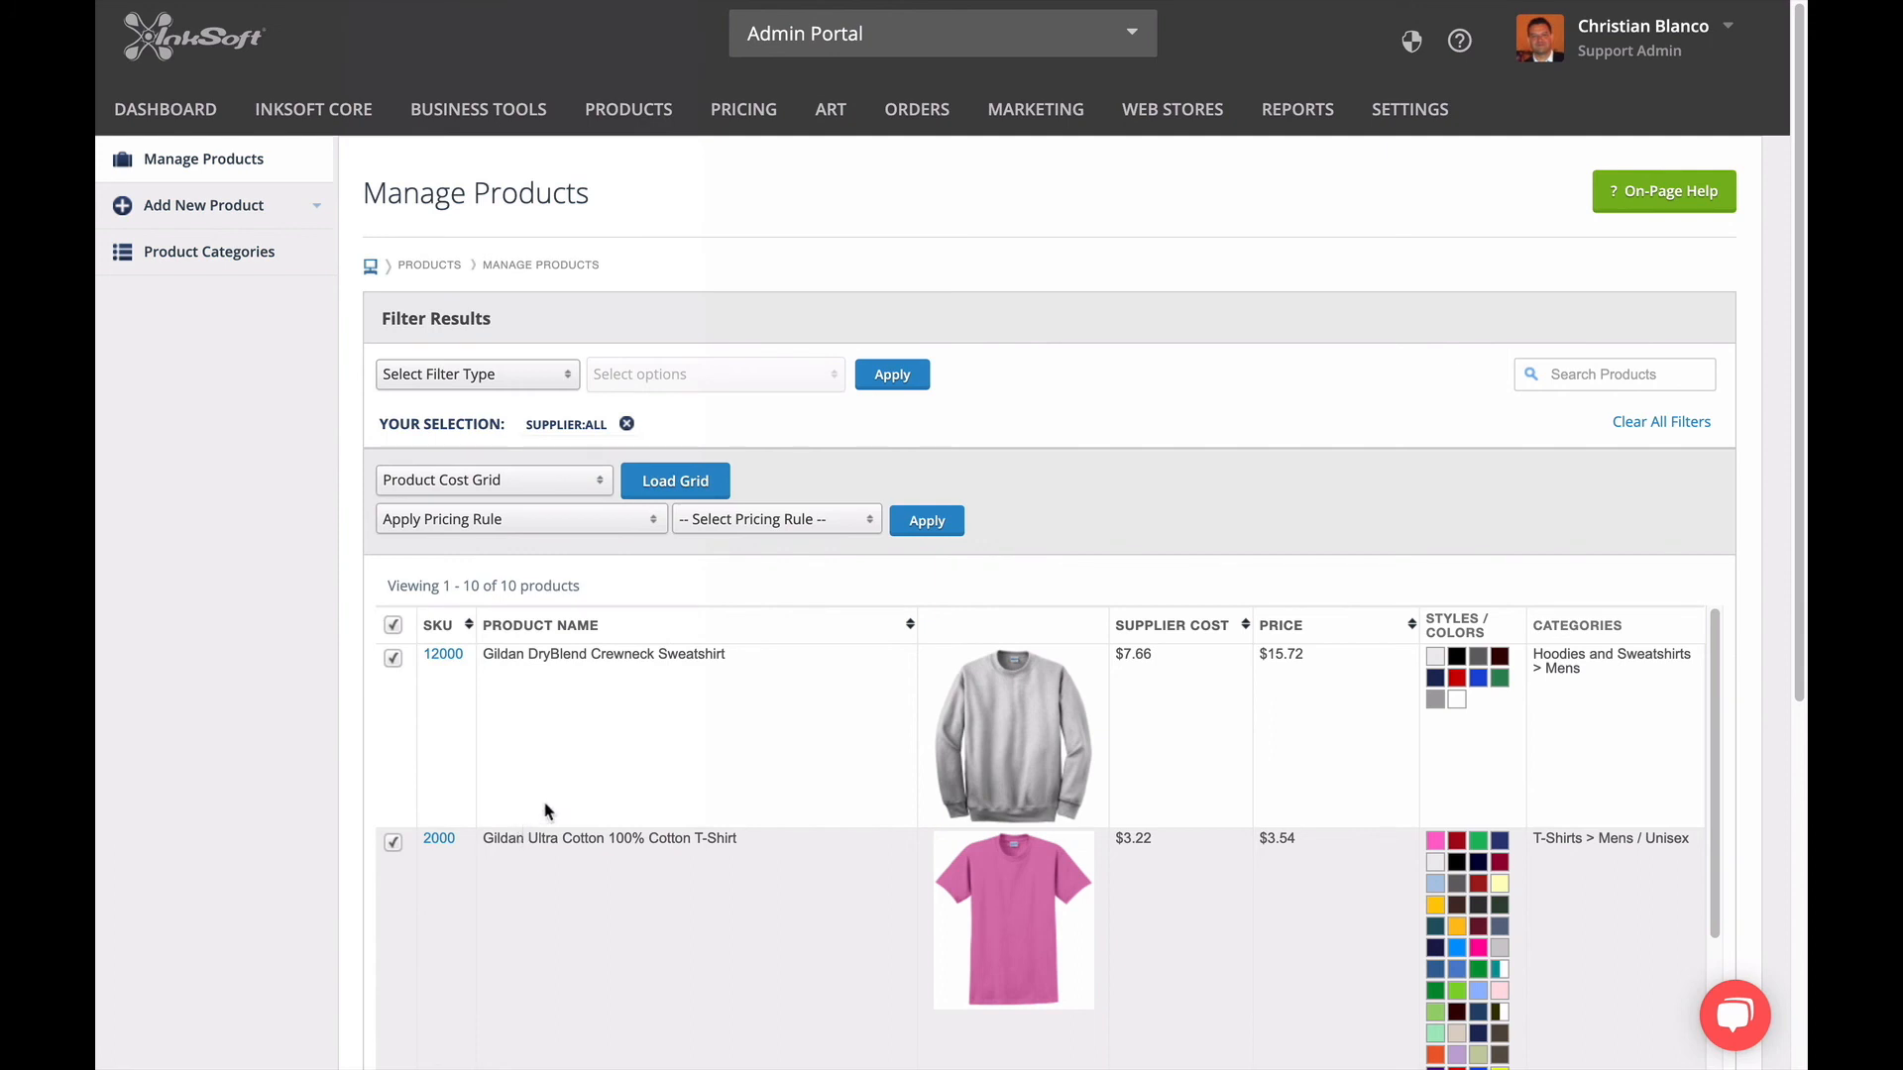
{"action": "left_click", "coordinate": [814, 525]}
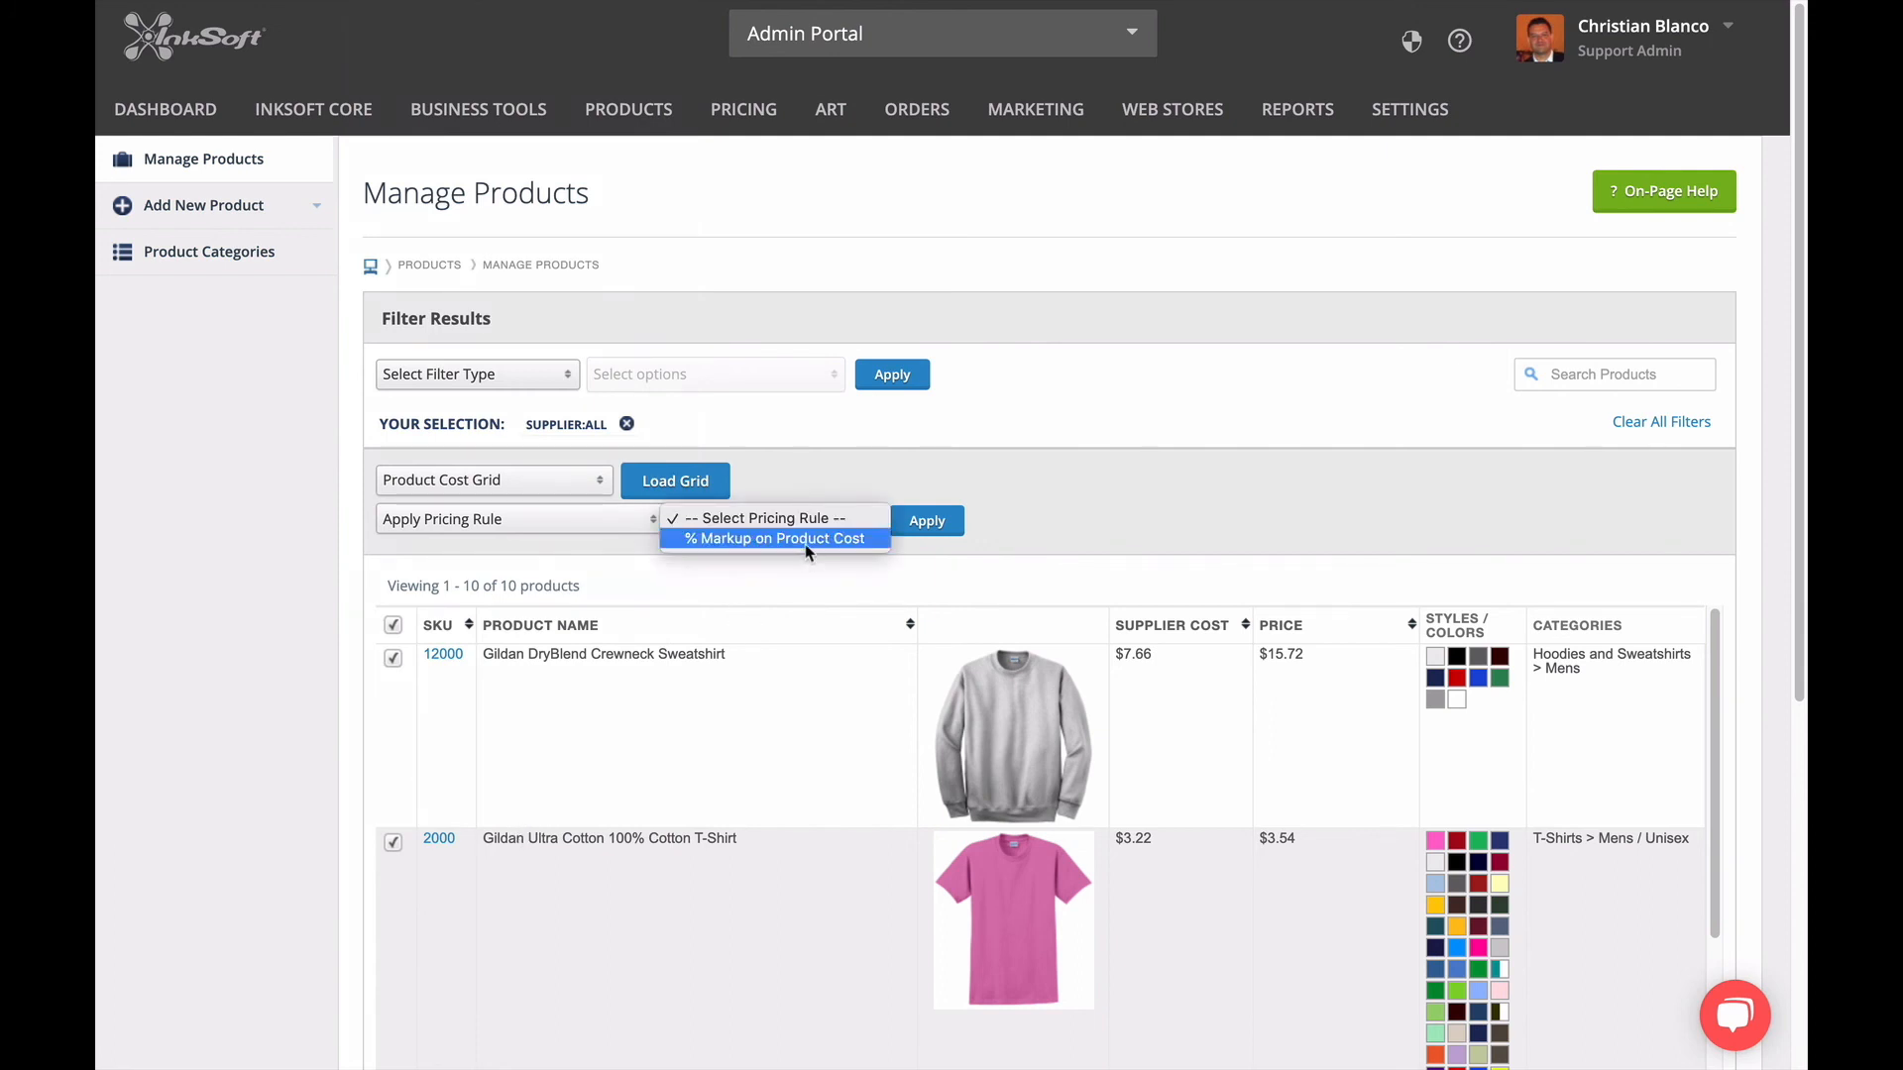
{"action": "left_click", "coordinate": [808, 540]}
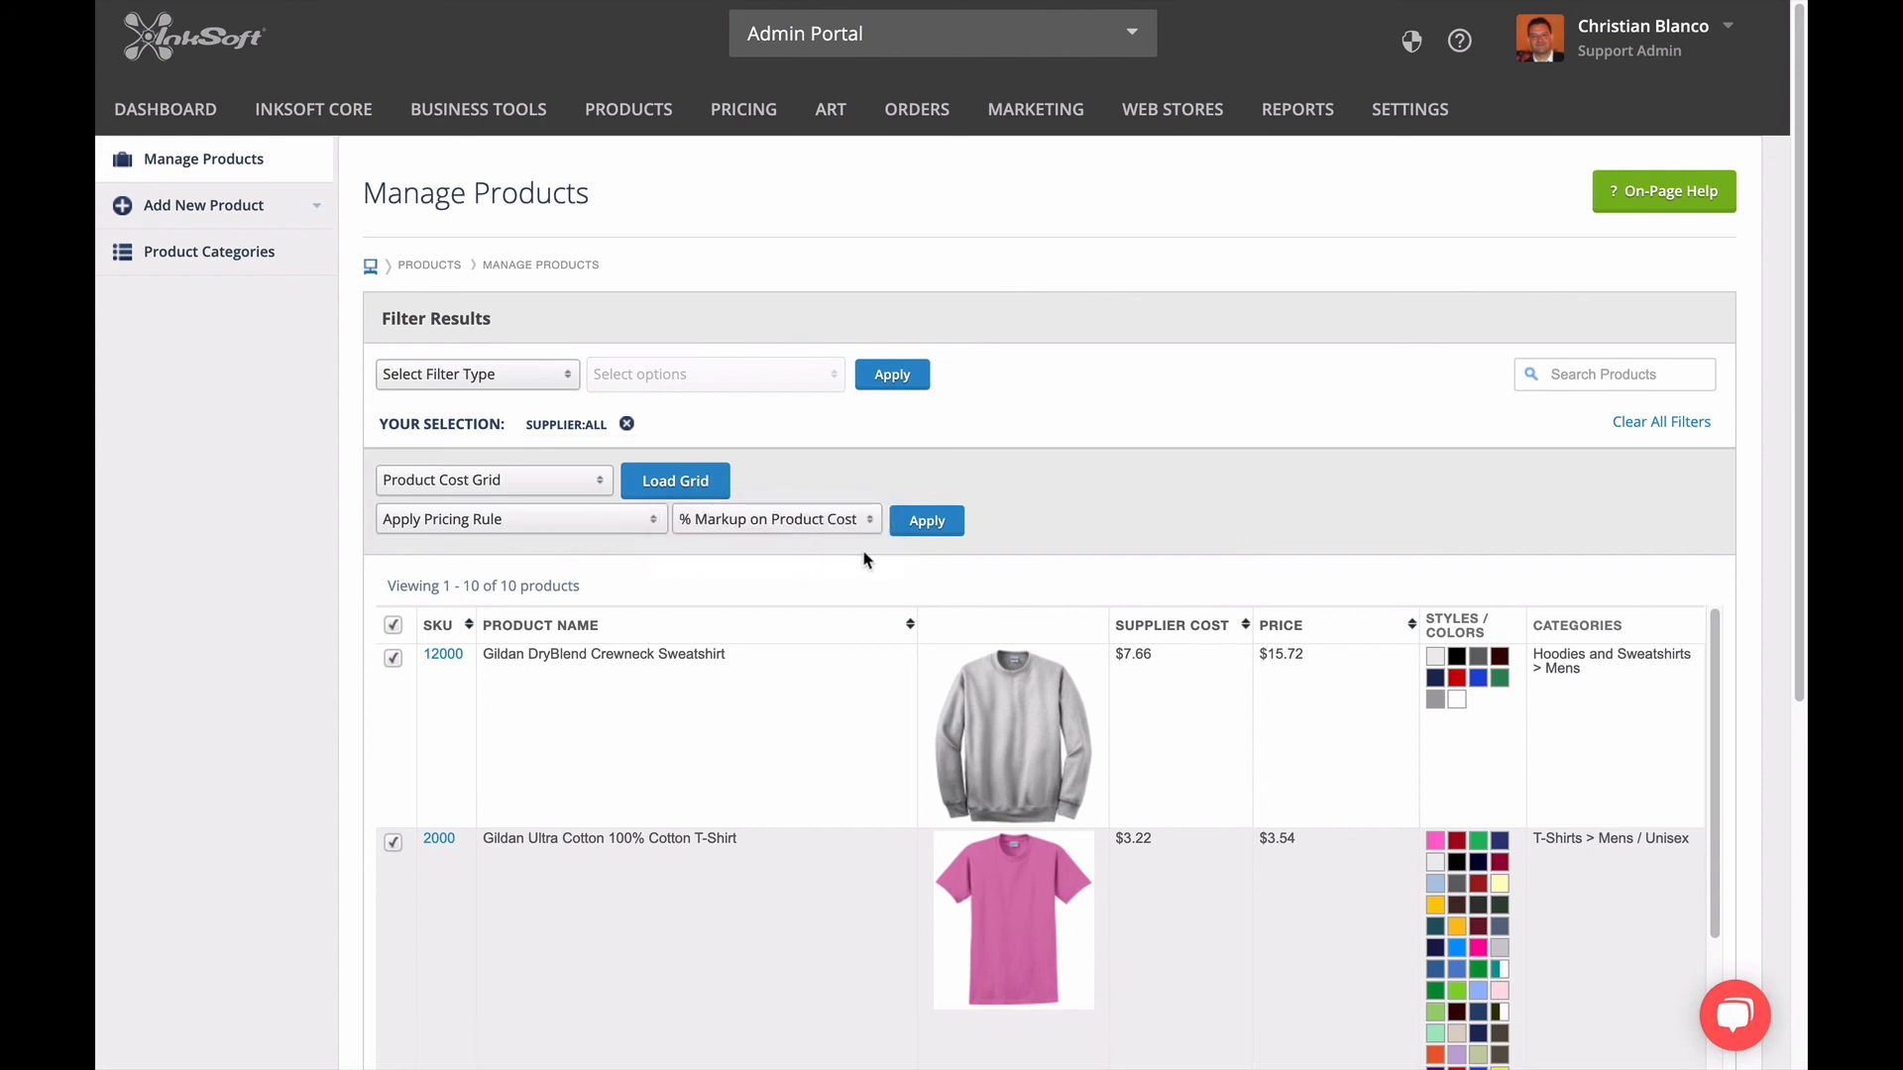
{"action": "left_click", "coordinate": [927, 523]}
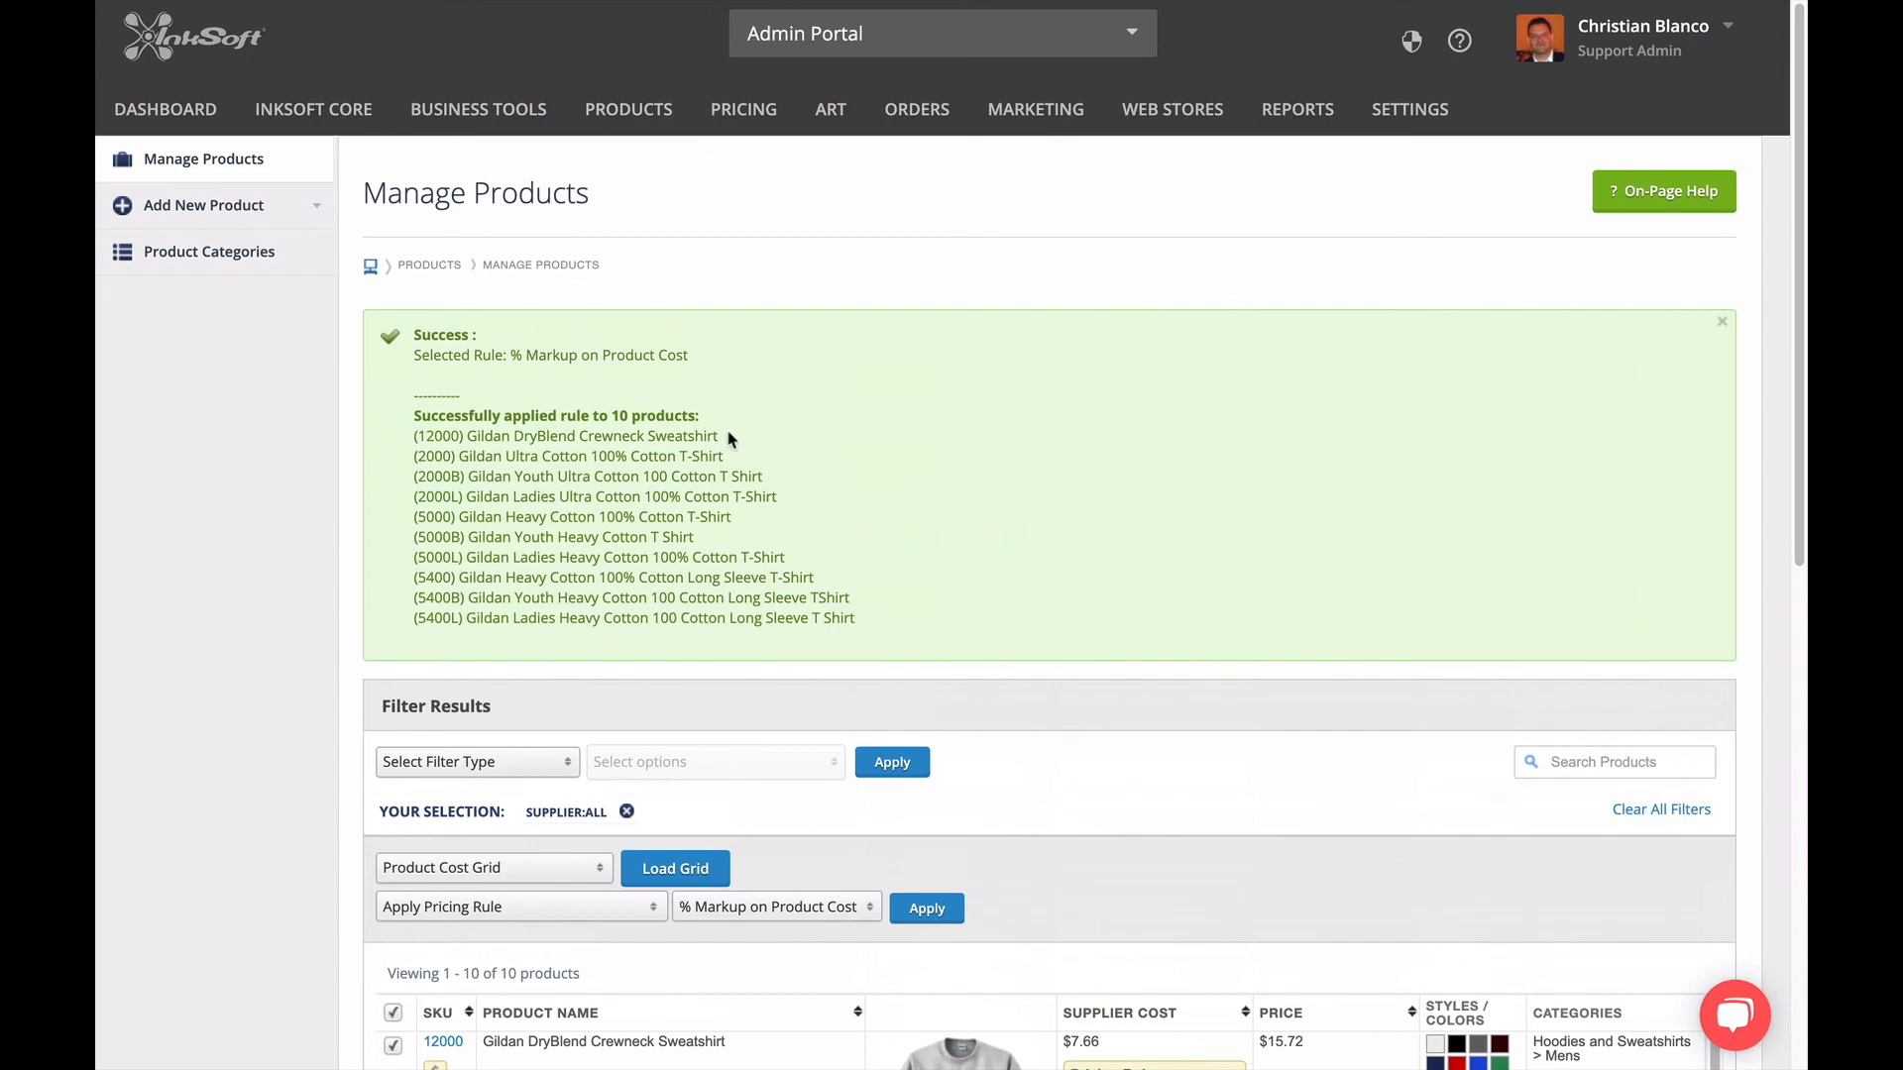
Look over the products covered by the pricing rule and refresh the list with the all-suppliers filter.
{"action": "scroll", "coordinate": [909, 641], "scroll_direction": "down", "scroll_amount": 5}
{"action": "scroll", "coordinate": [910, 641], "scroll_direction": "down", "scroll_amount": 1}
{"action": "scroll", "coordinate": [912, 634], "scroll_direction": "up", "scroll_amount": 1}
{"action": "scroll", "coordinate": [911, 634], "scroll_direction": "up", "scroll_amount": 1}
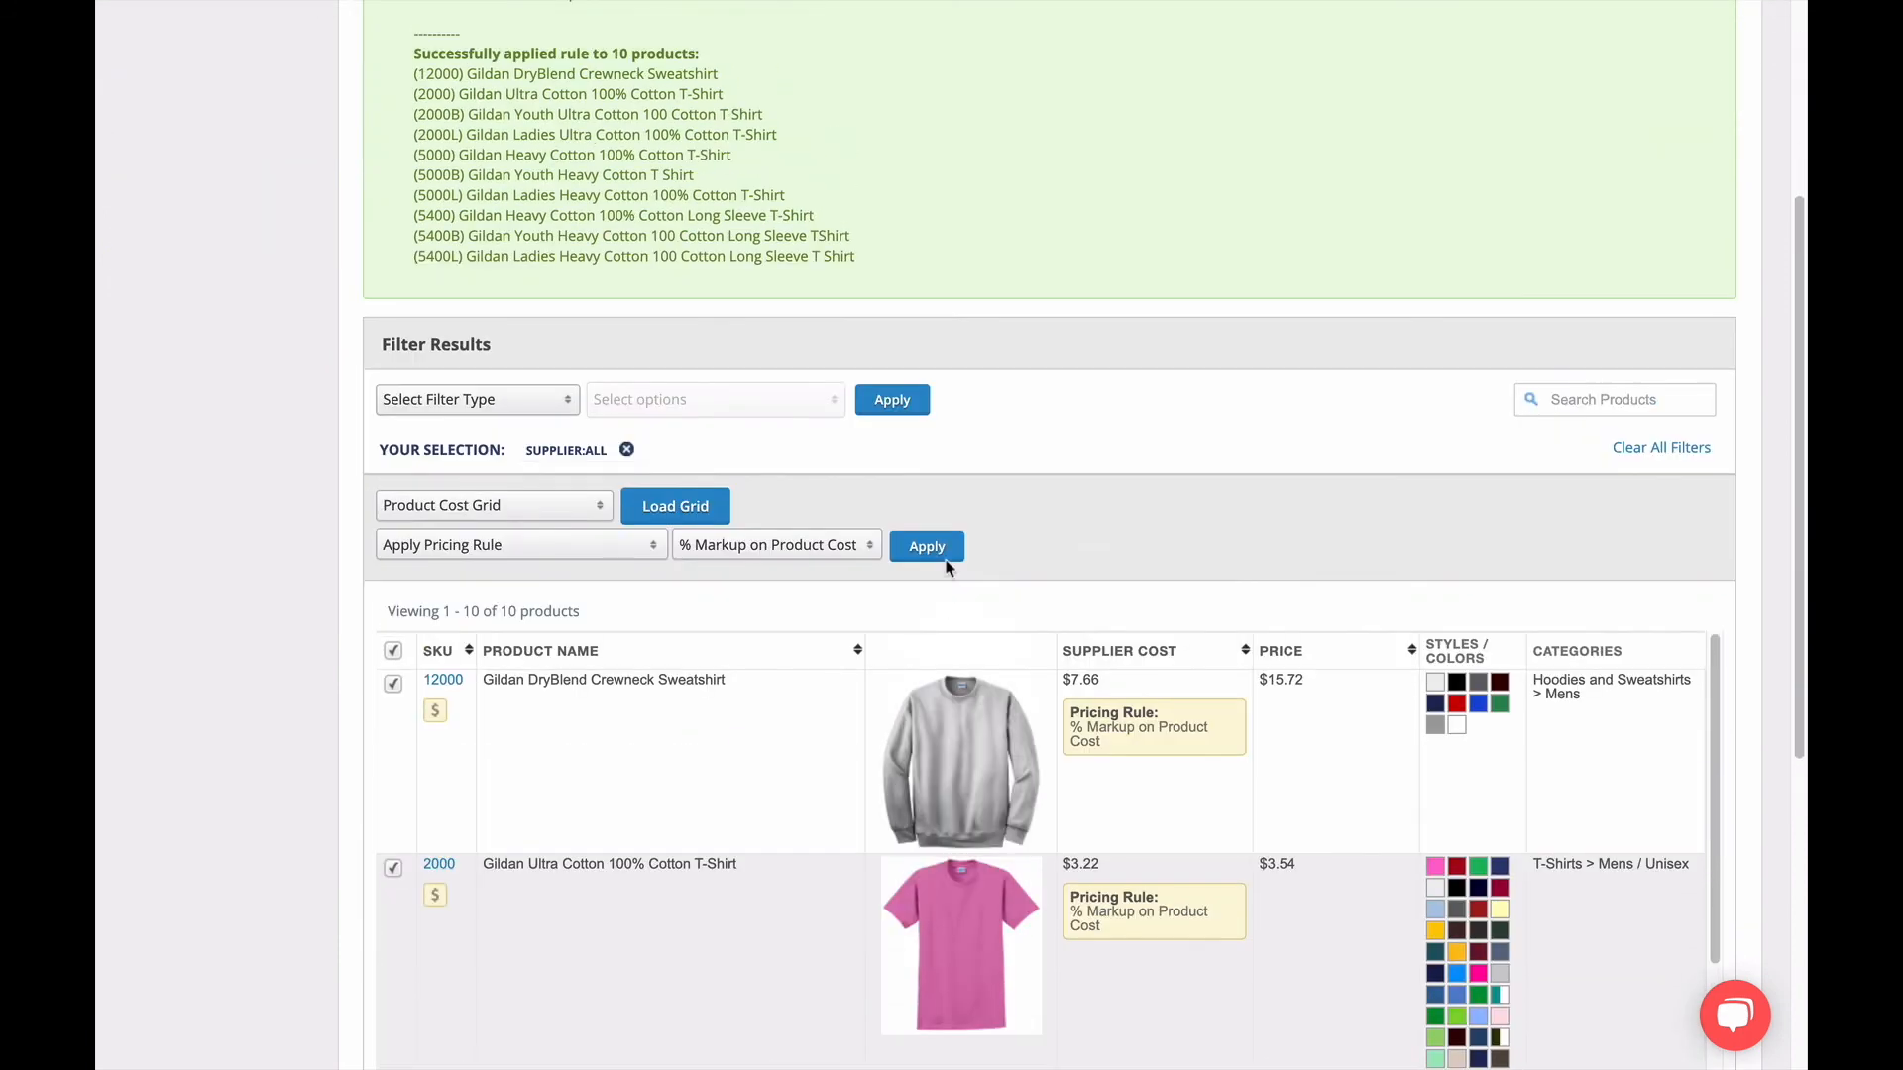
{"action": "left_click", "coordinate": [897, 402]}
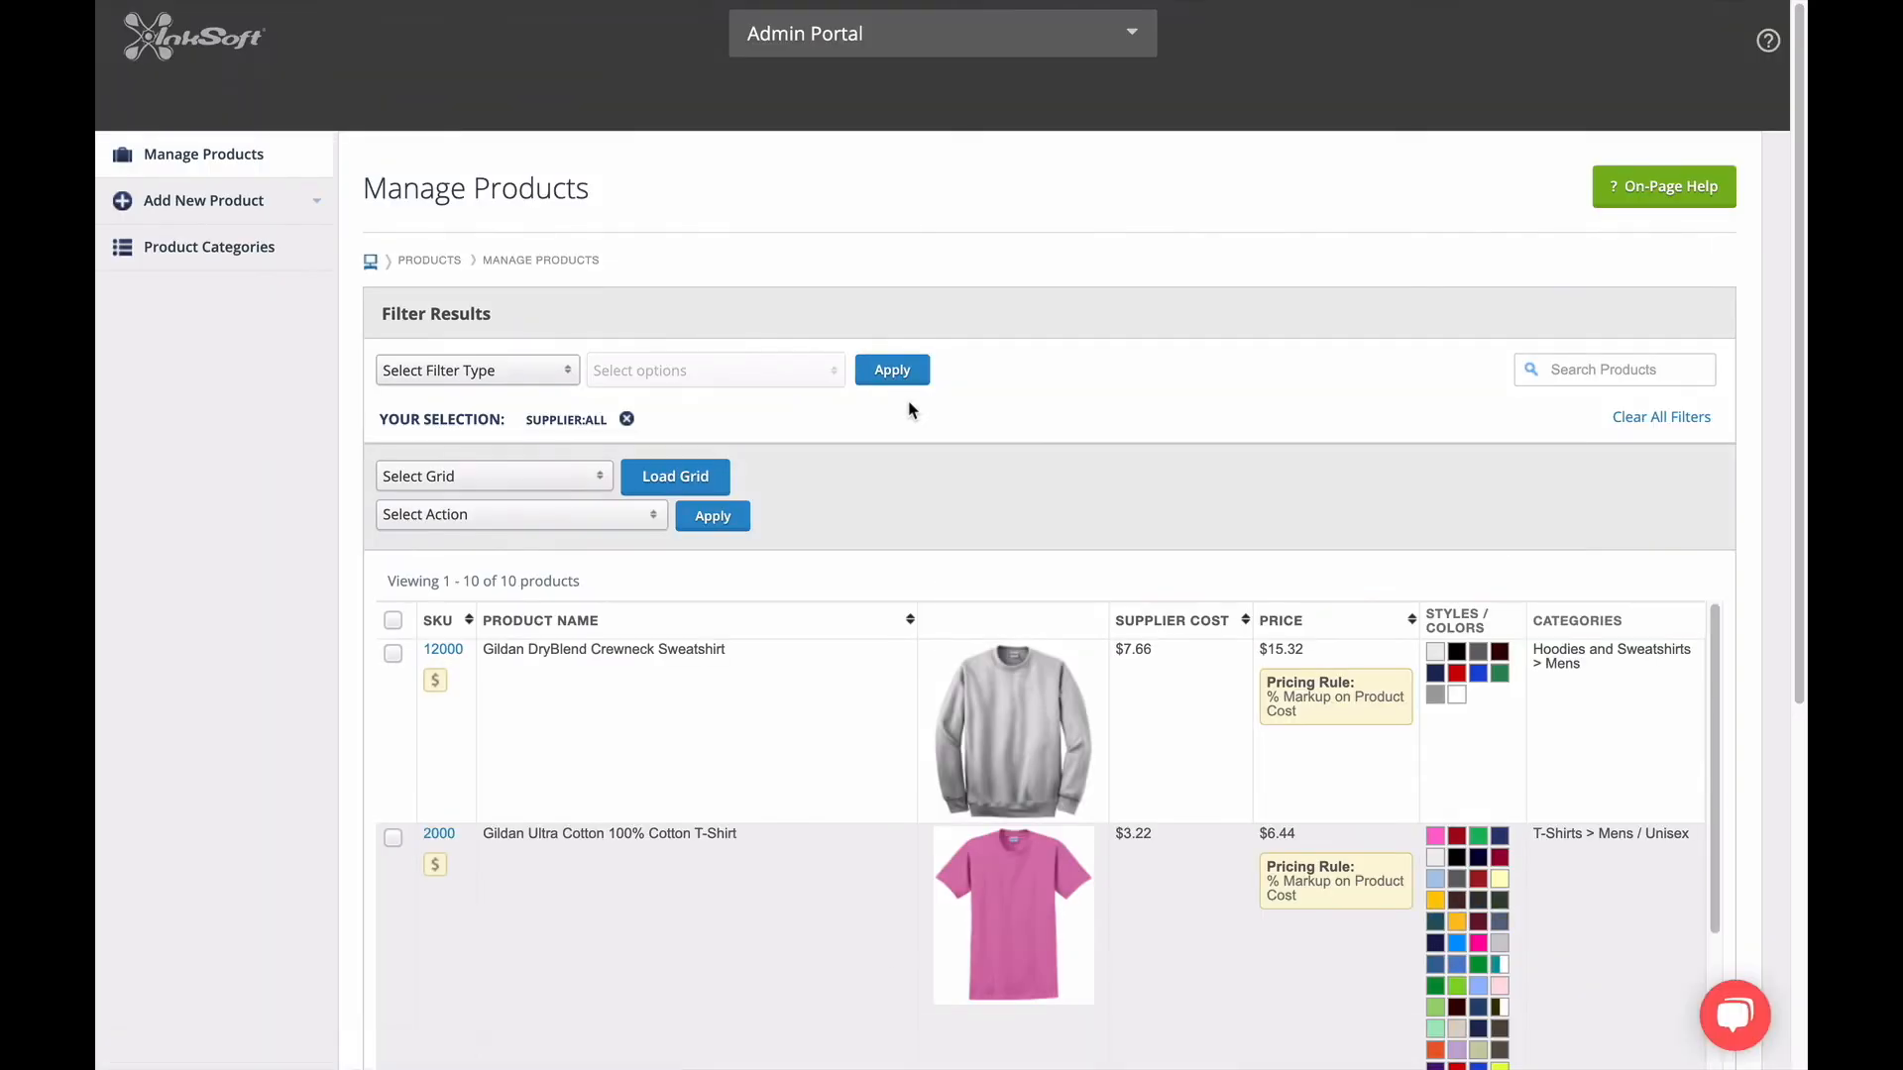
Review the price, supplier cost and assigned pricing rule of each Gildan product in the refreshed list.
{"action": "scroll", "coordinate": [1080, 535], "scroll_direction": "down", "scroll_amount": 1}
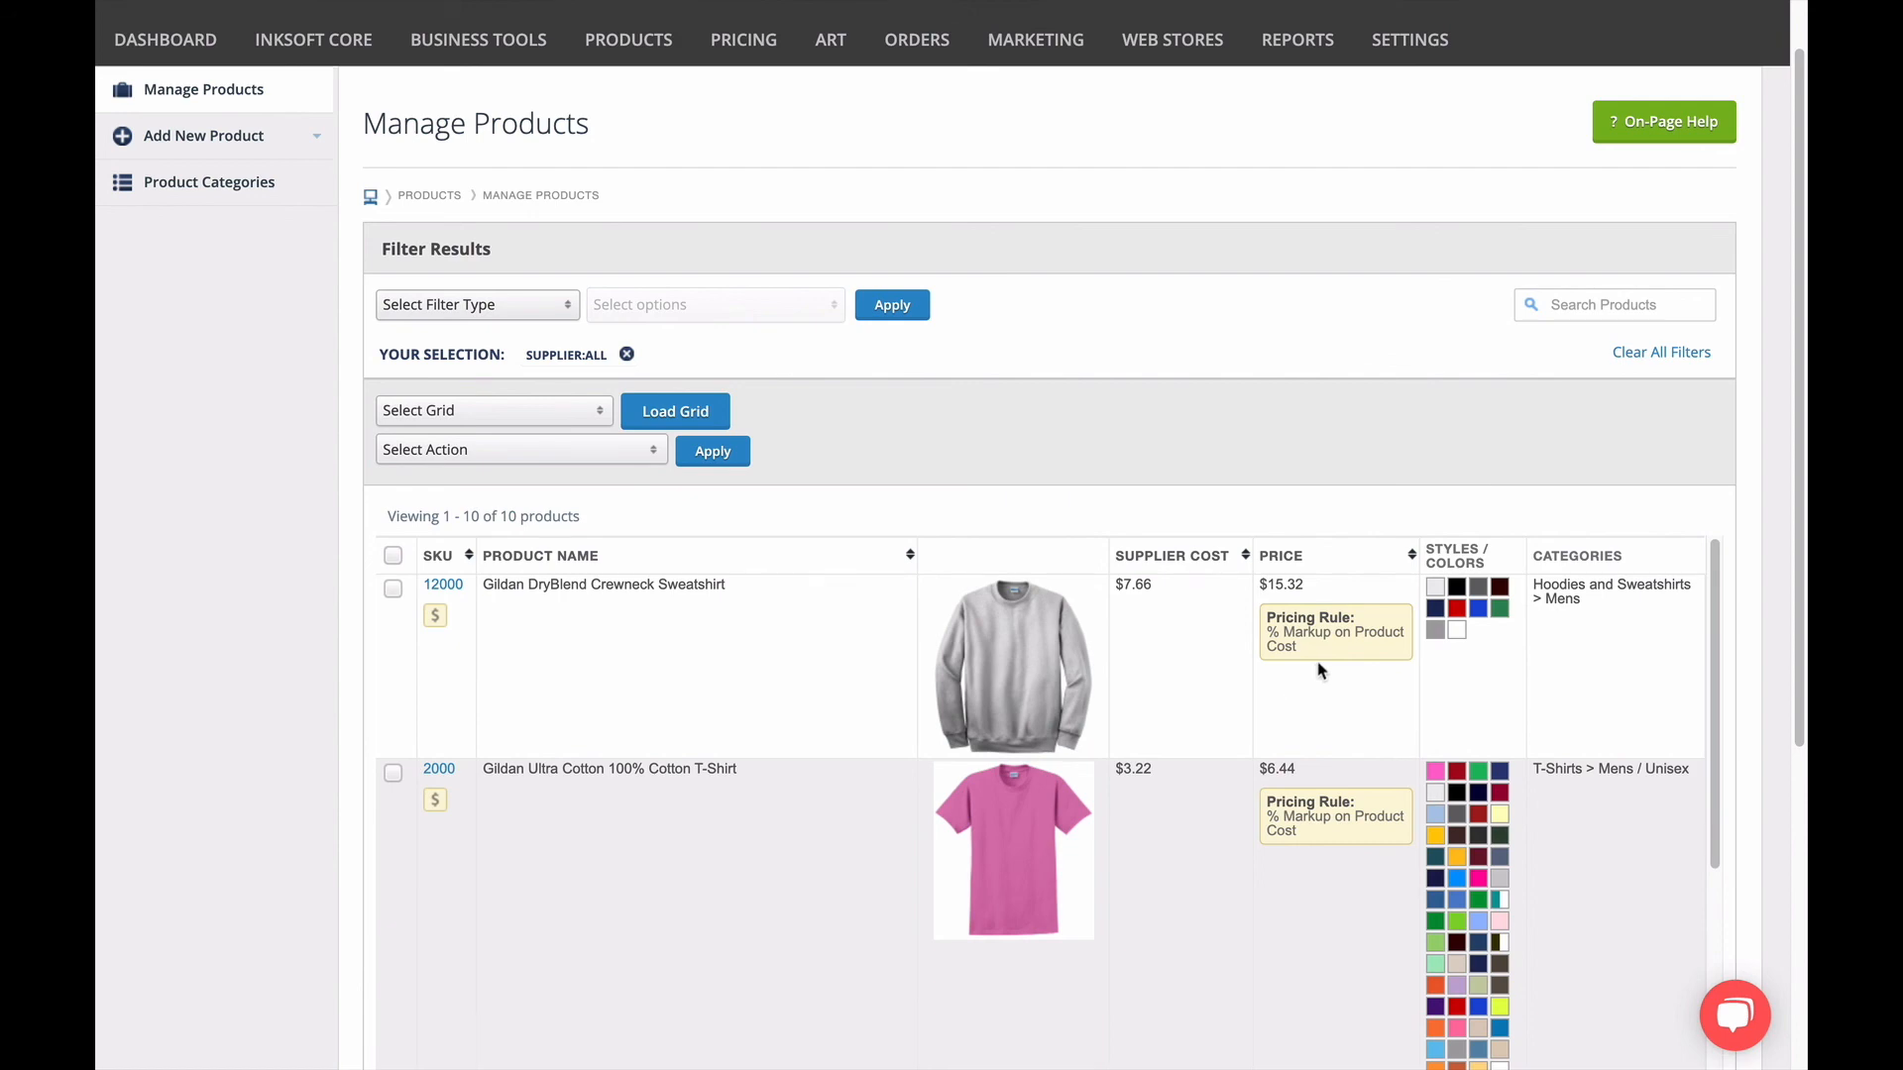
{"action": "scroll", "coordinate": [1319, 670], "scroll_direction": "down", "scroll_amount": 6}
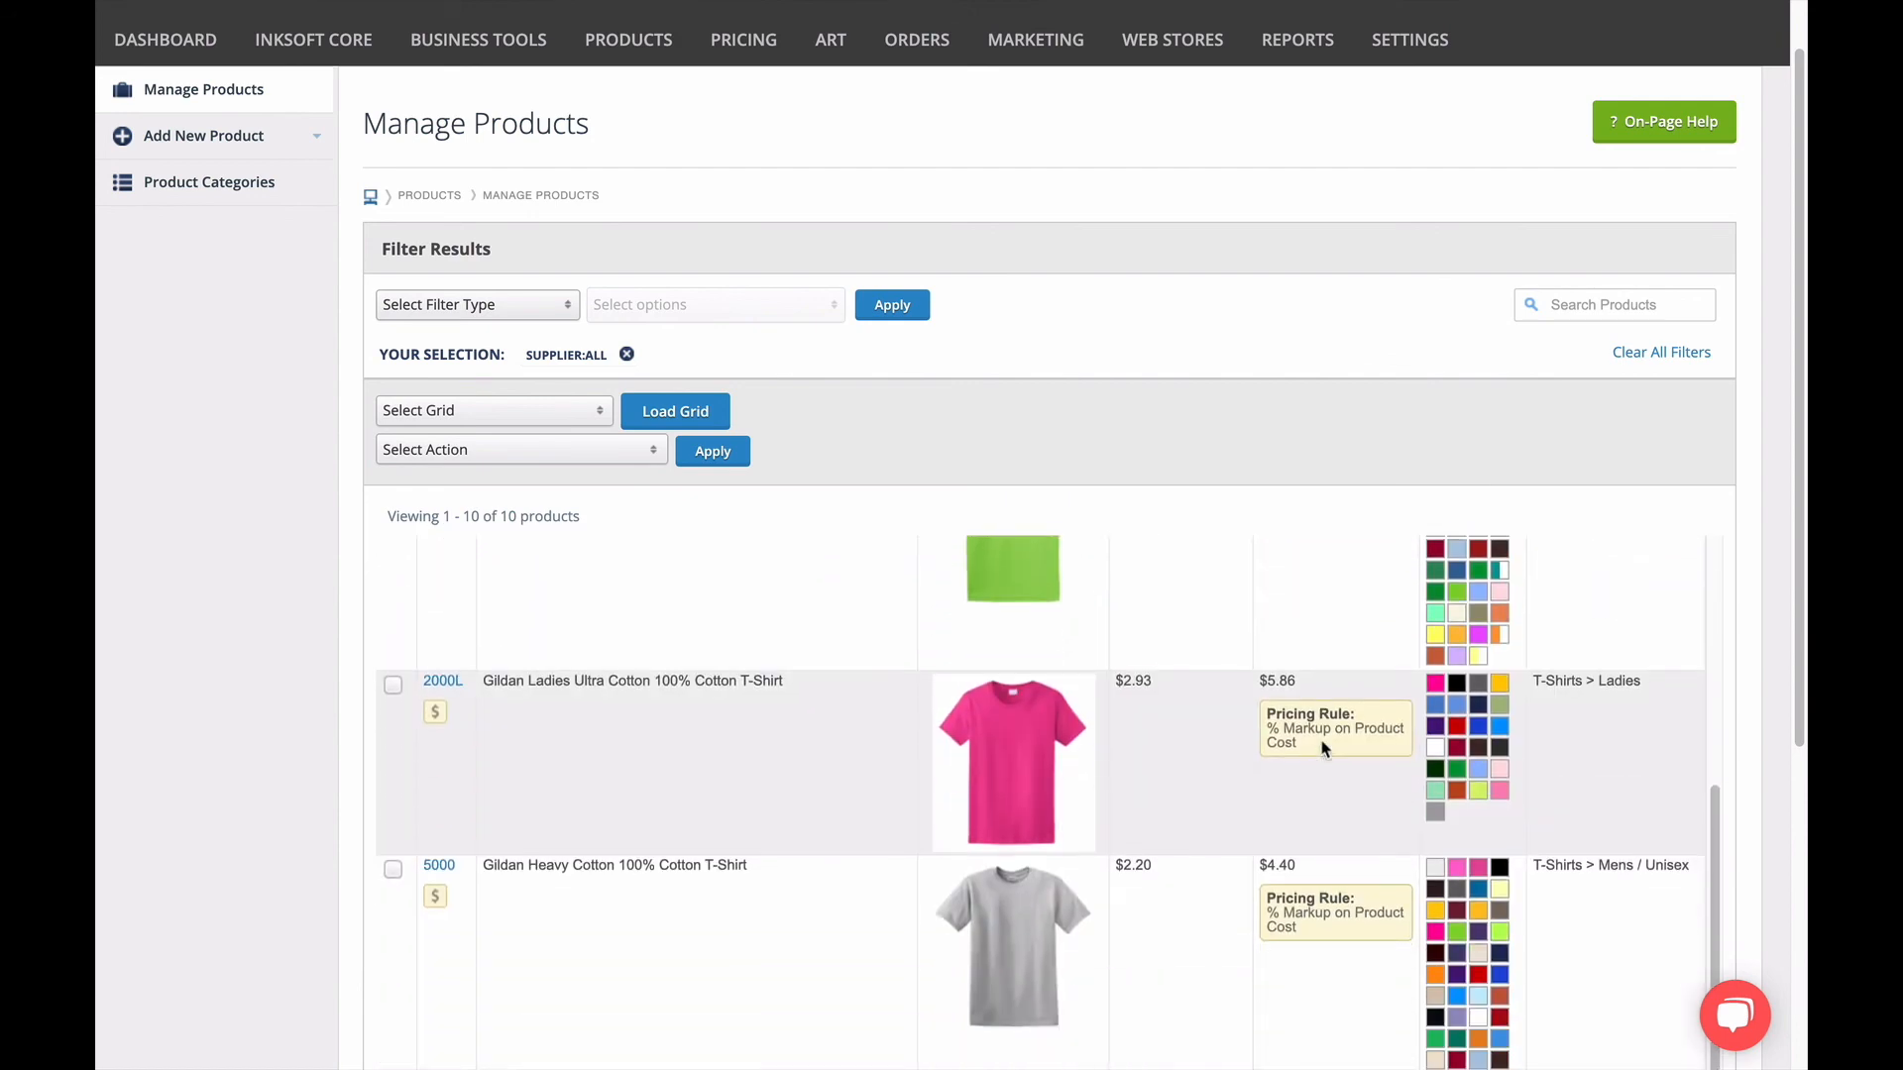
{"action": "scroll", "coordinate": [1322, 748], "scroll_direction": "up", "scroll_amount": 6}
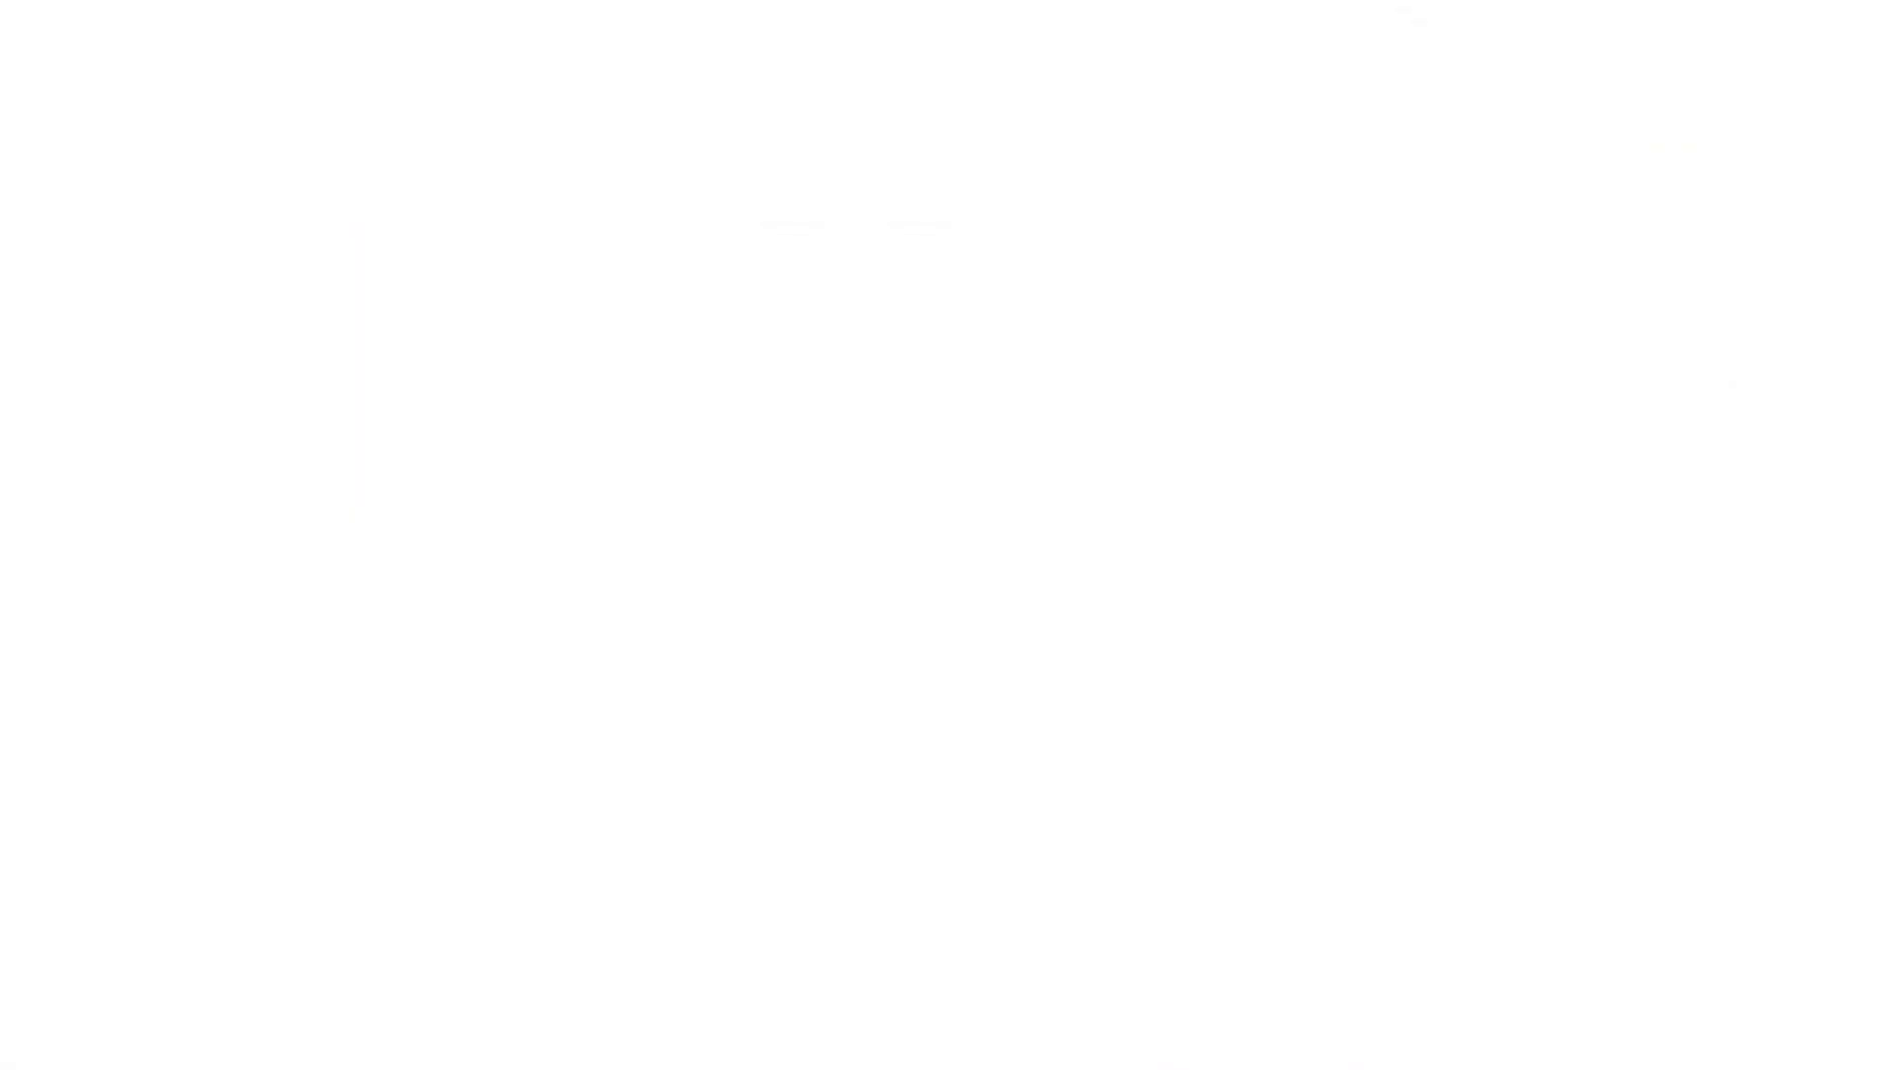
{"action": "scroll", "coordinate": [1272, 332], "scroll_direction": "down", "scroll_amount": 1}
{"action": "scroll", "coordinate": [1274, 345], "scroll_direction": "down", "scroll_amount": 5}
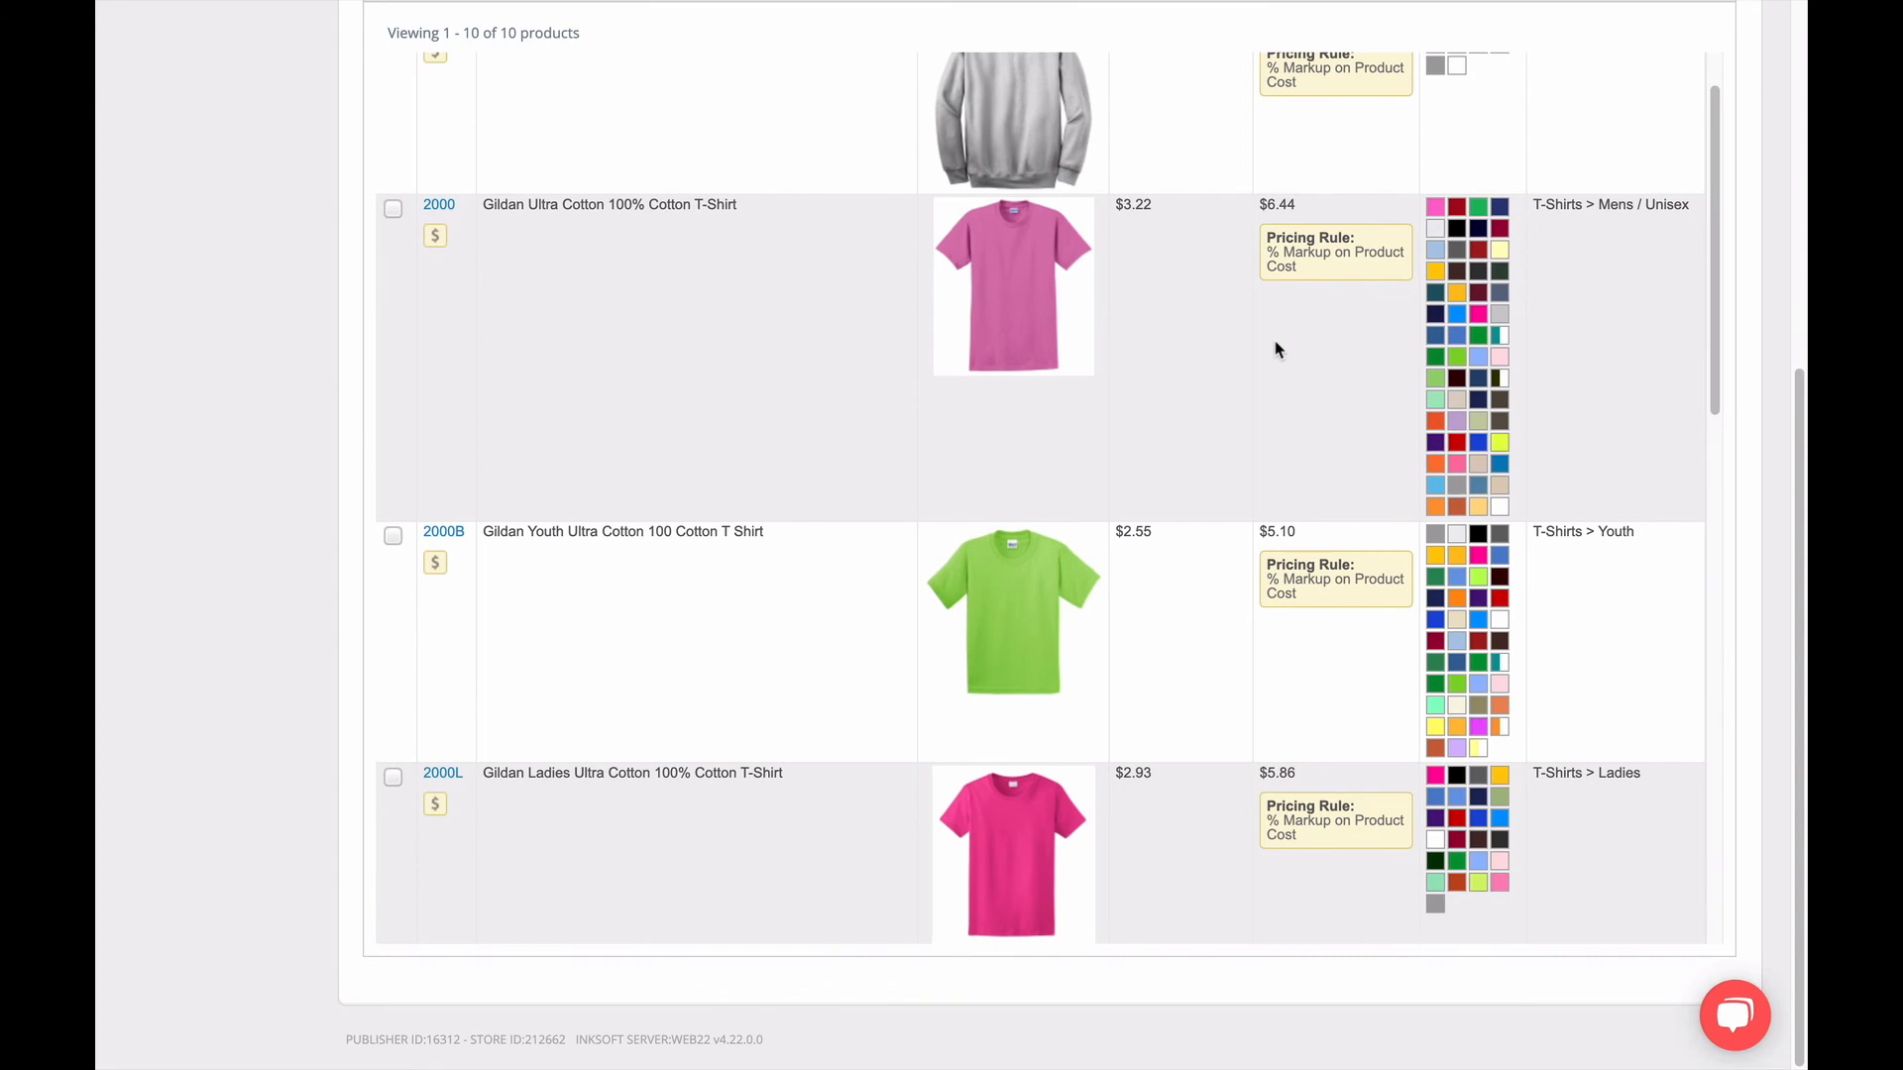
{"action": "scroll", "coordinate": [1277, 354], "scroll_direction": "down", "scroll_amount": 8}
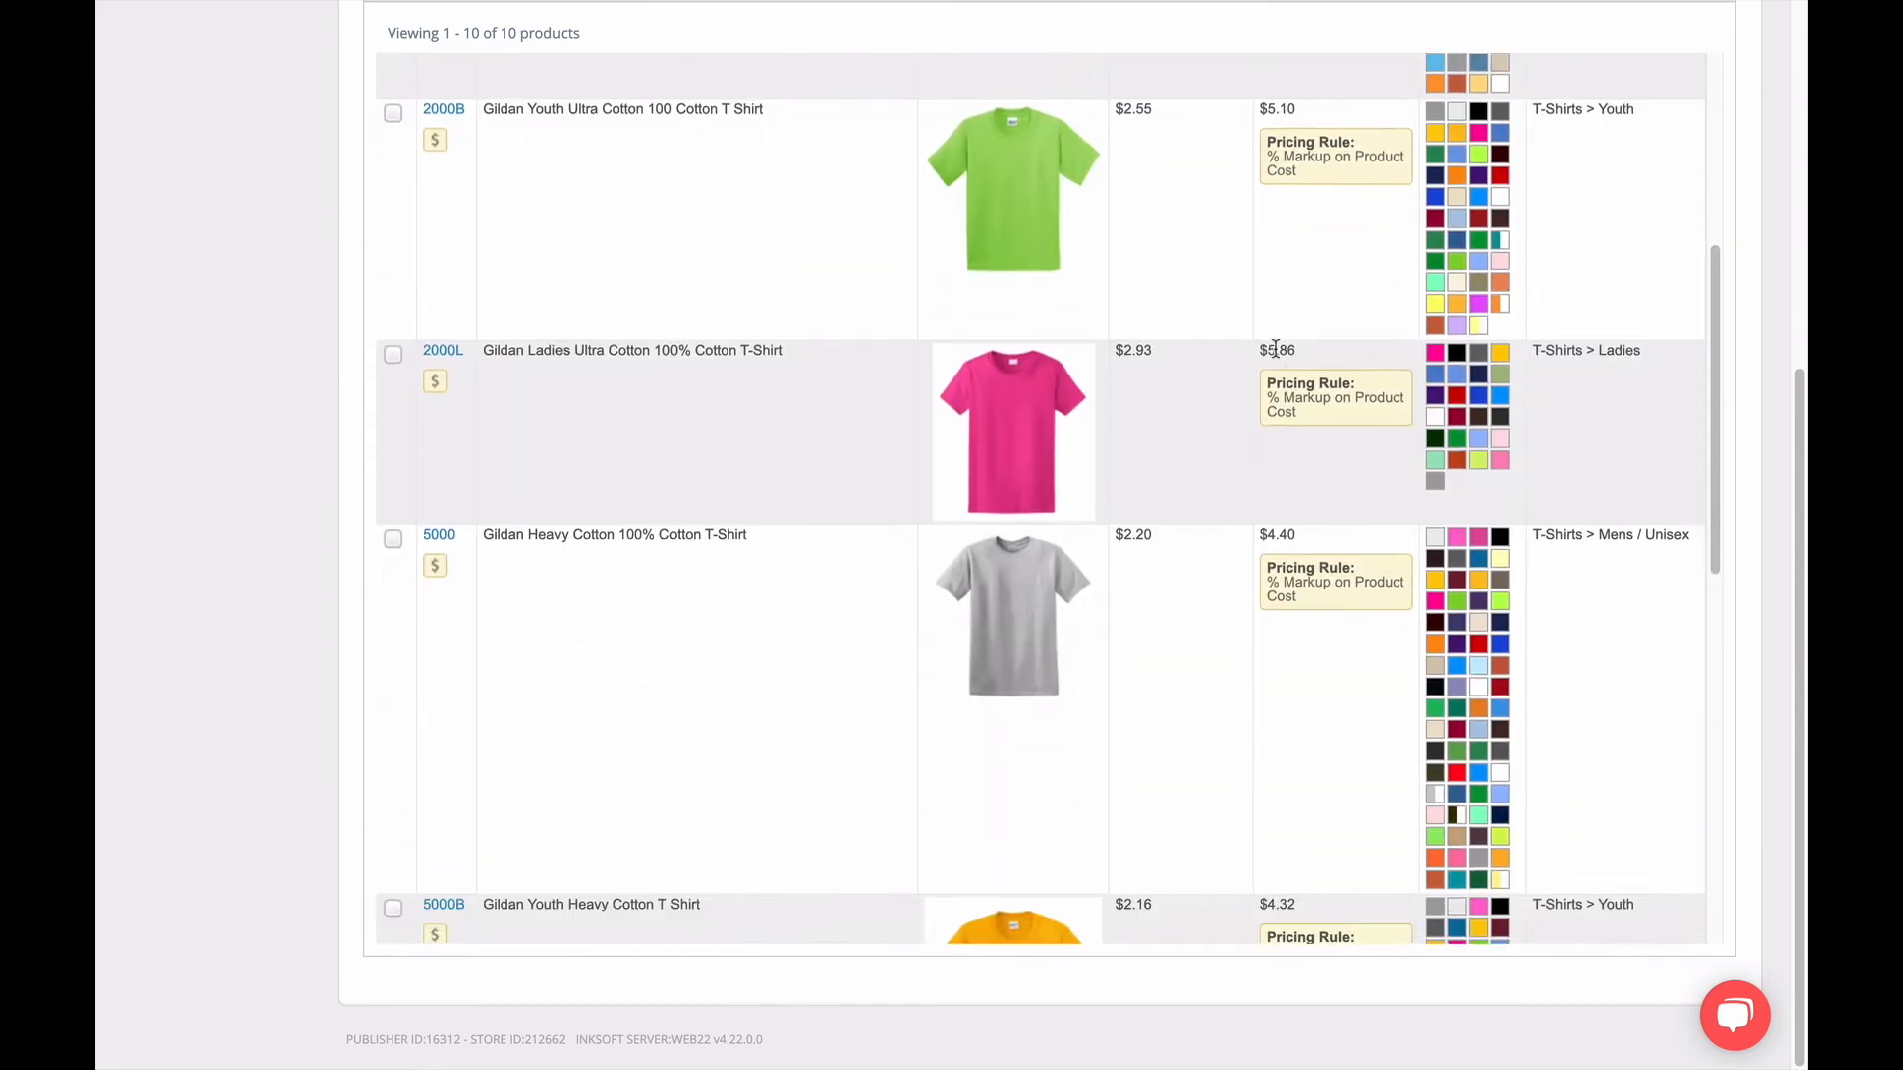
{"action": "scroll", "coordinate": [1277, 360], "scroll_direction": "down", "scroll_amount": 3}
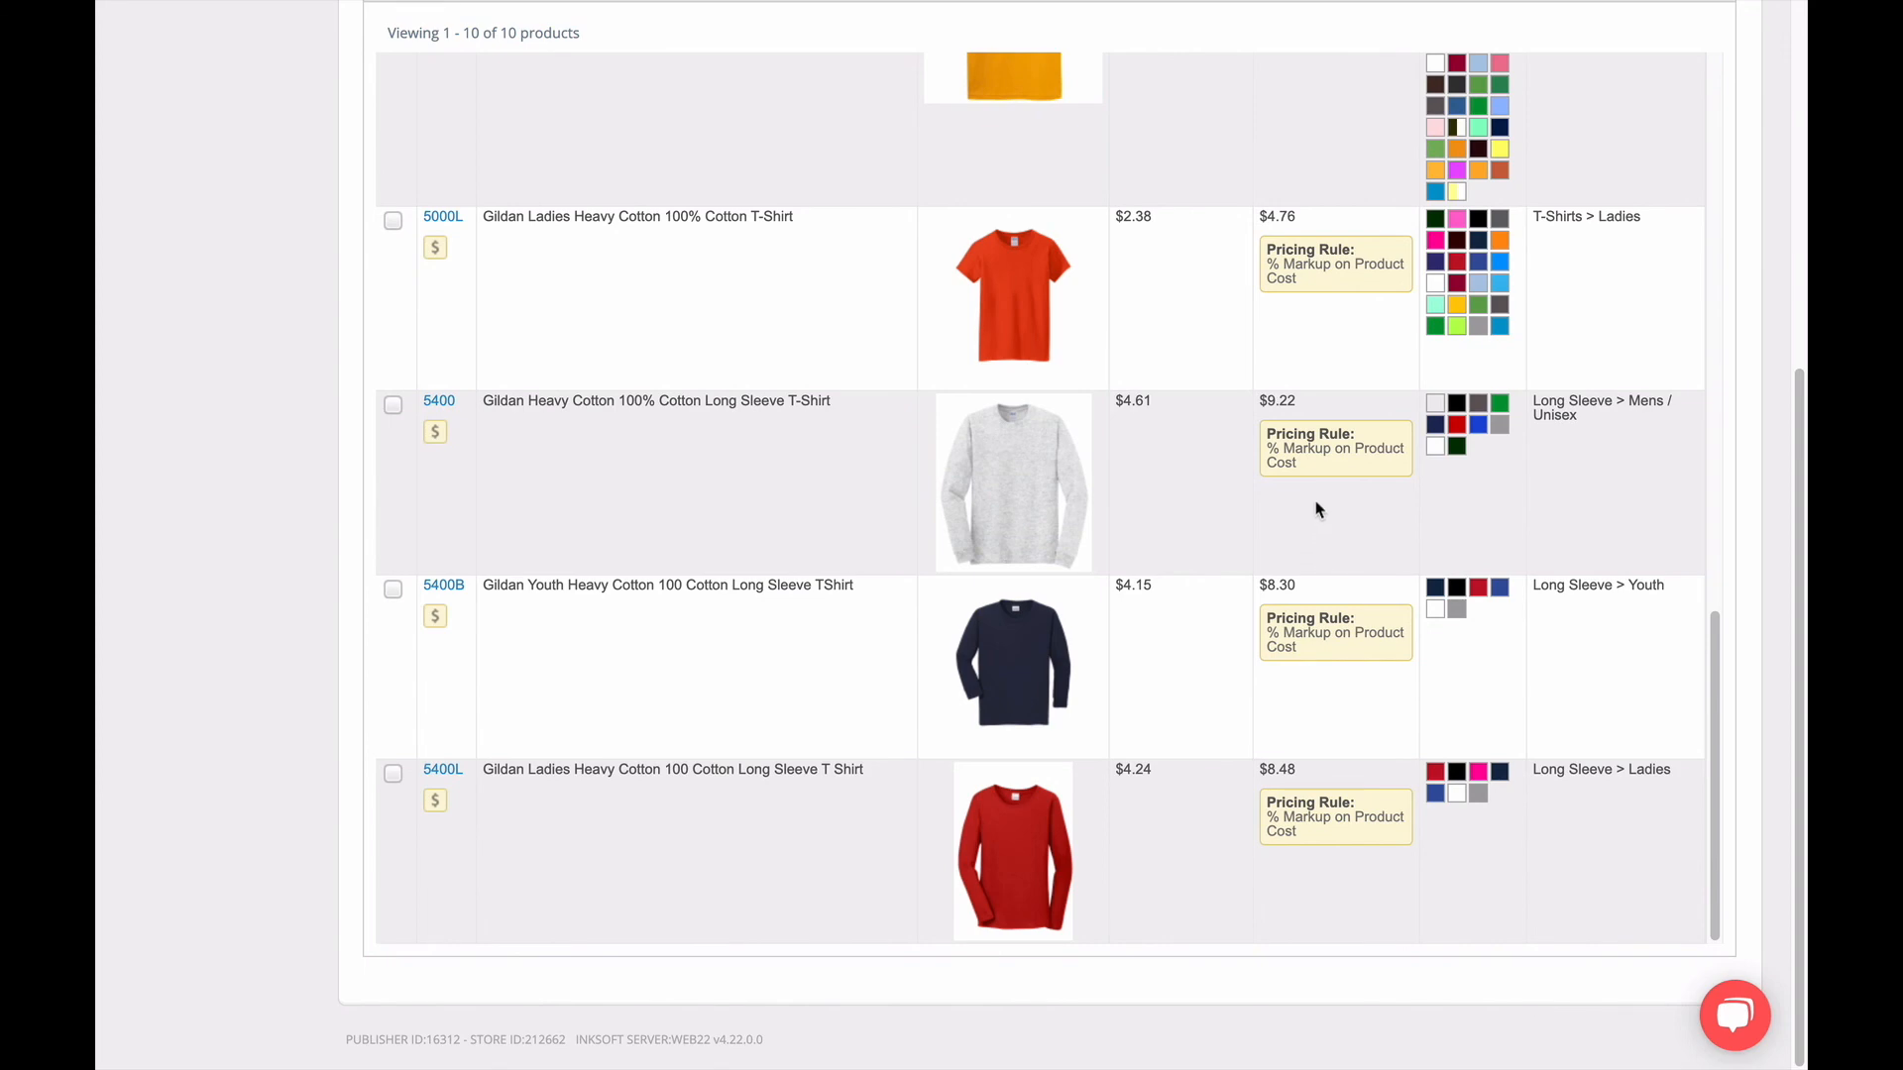
{"action": "scroll", "coordinate": [1318, 412], "scroll_direction": "up", "scroll_amount": 6}
{"action": "scroll", "coordinate": [1318, 410], "scroll_direction": "up", "scroll_amount": 9}
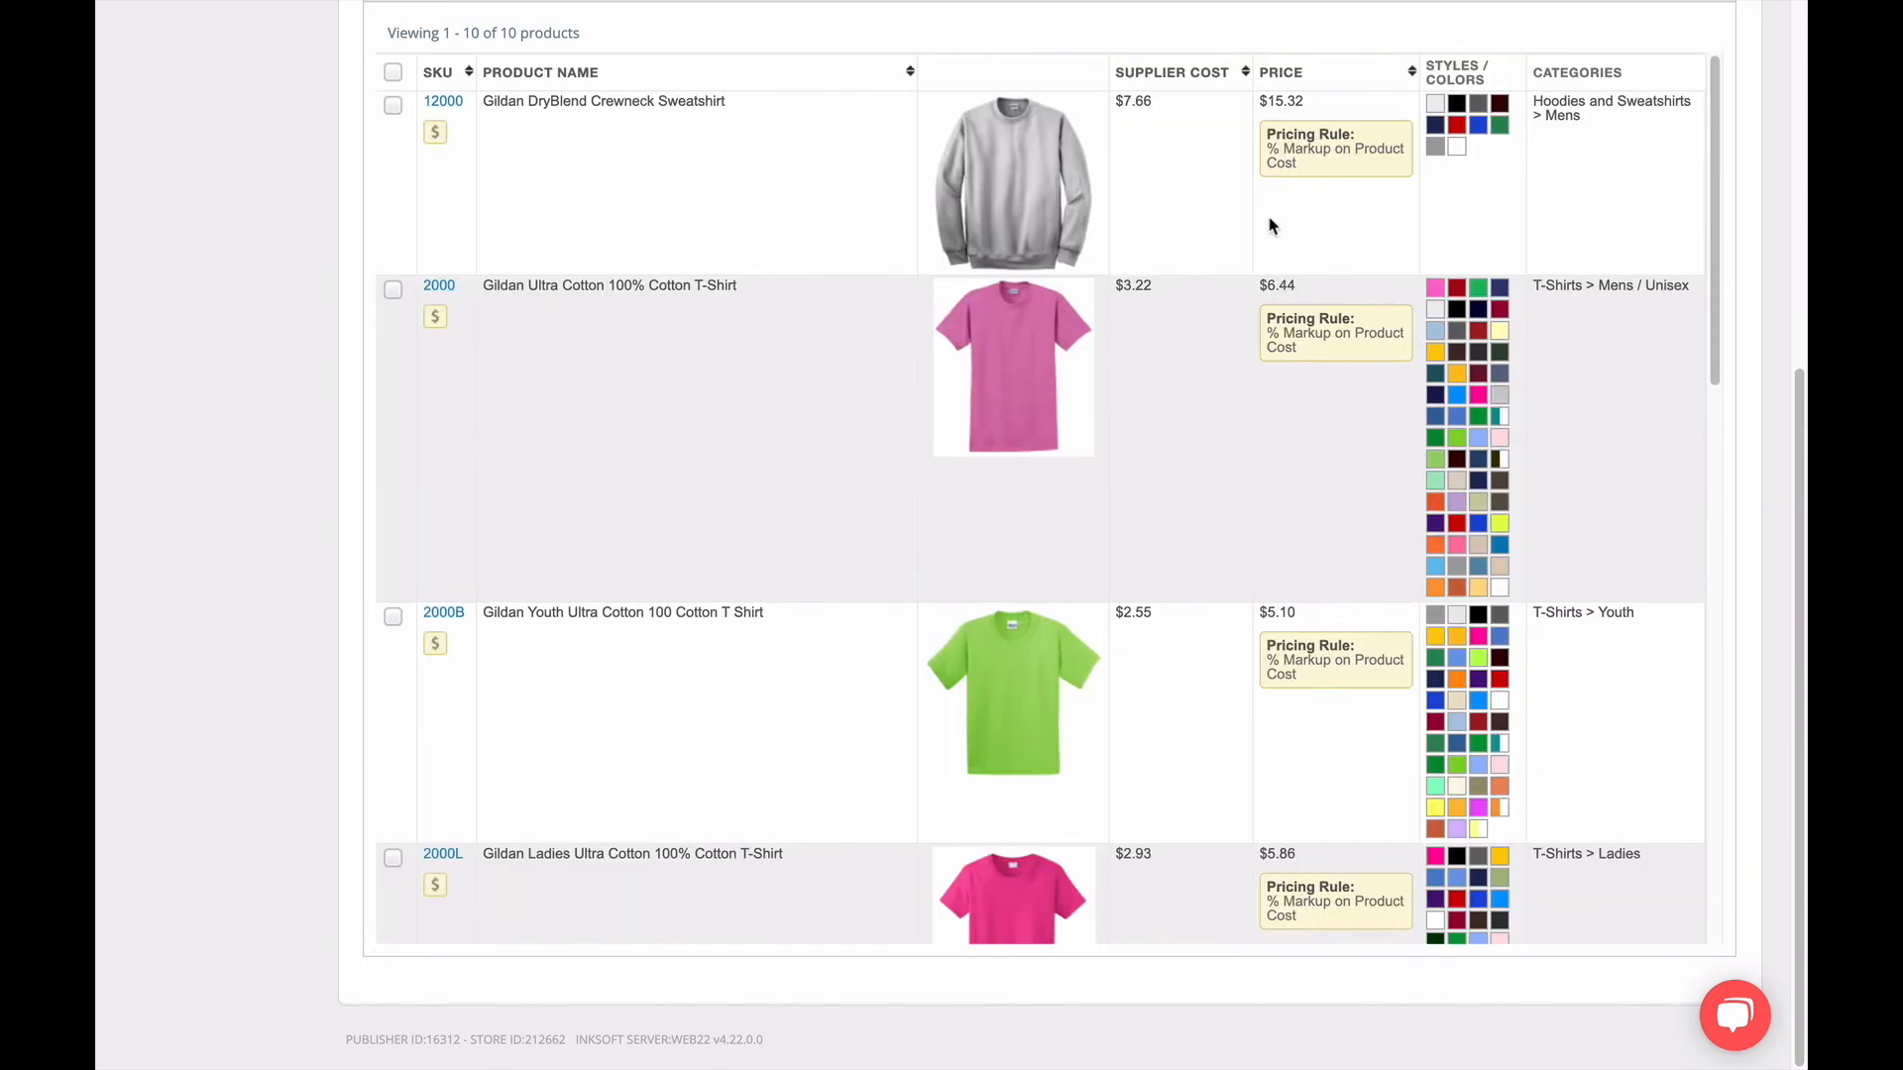
{"action": "scroll", "coordinate": [225, 206], "scroll_direction": "up", "scroll_amount": 1}
{"action": "scroll", "coordinate": [225, 206], "scroll_direction": "up", "scroll_amount": 5}
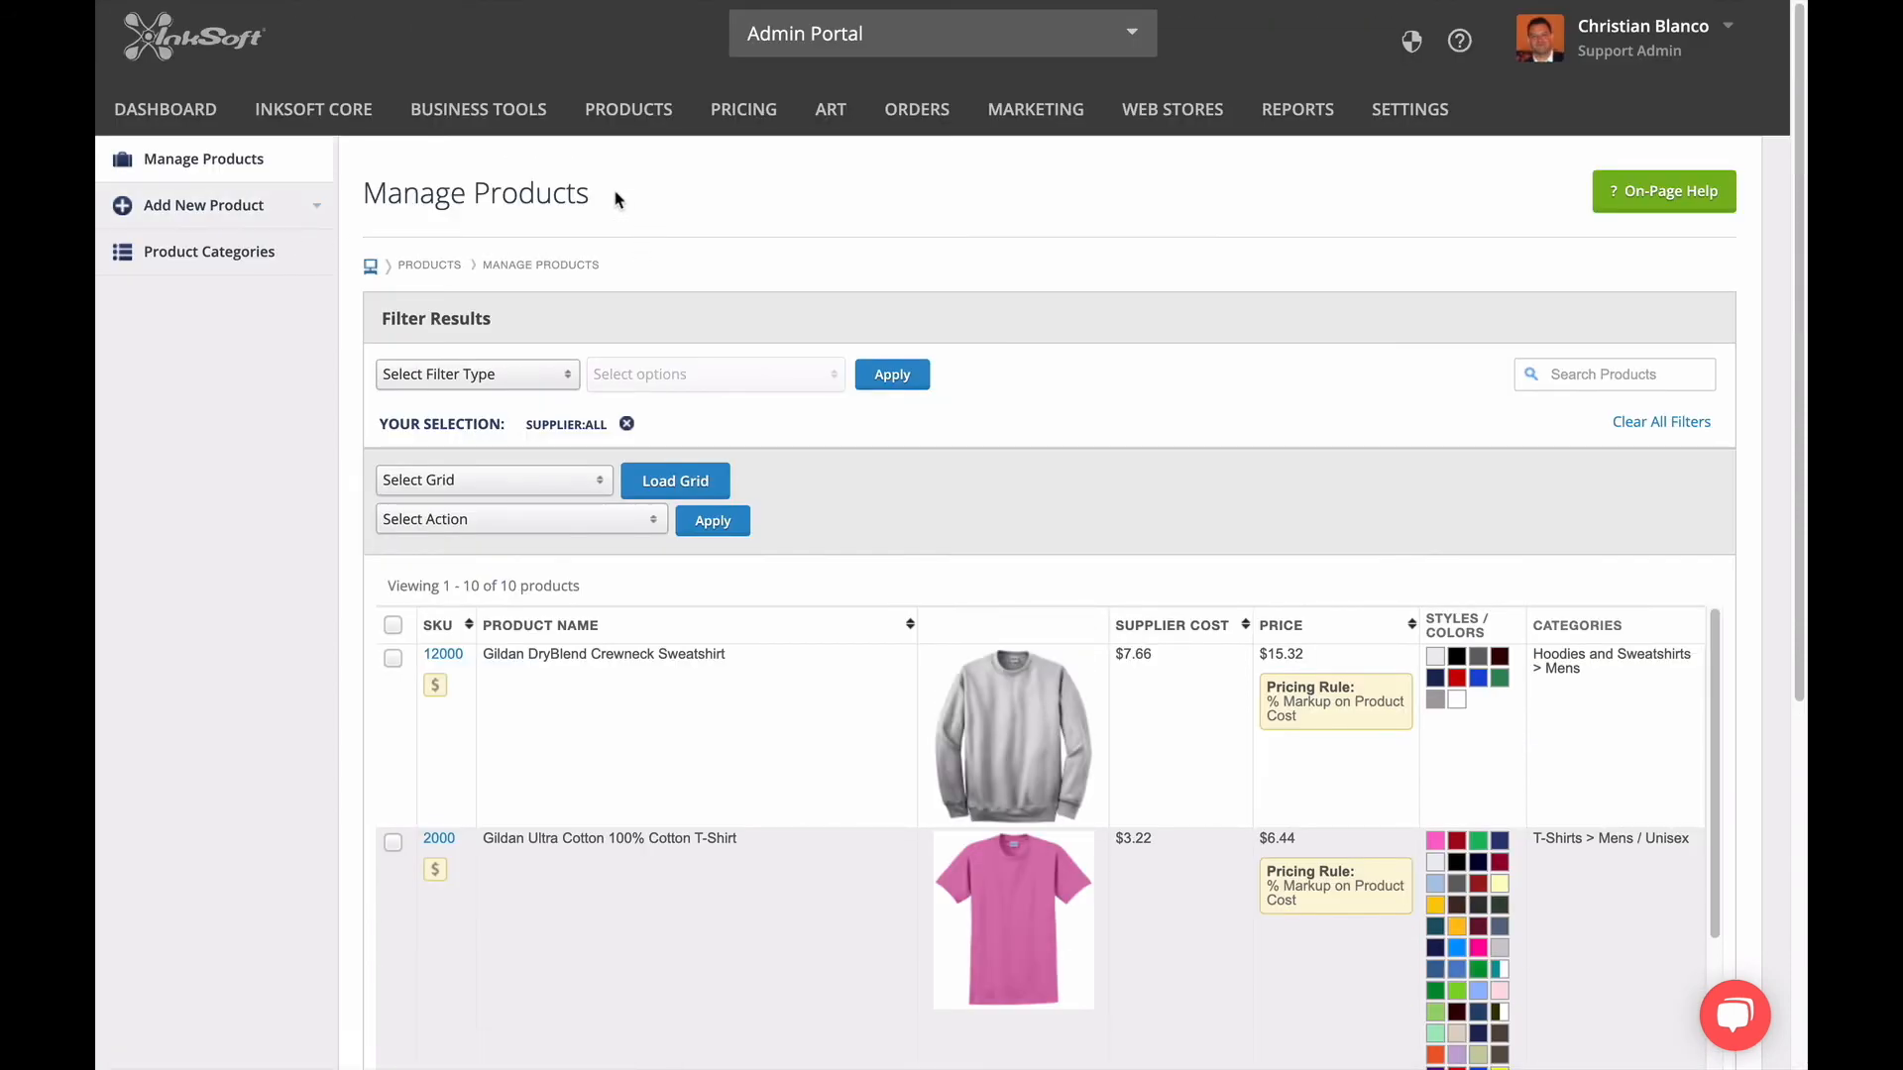
Bring up the store's print pricing options.
{"action": "mouse_move", "coordinate": [723, 134]}
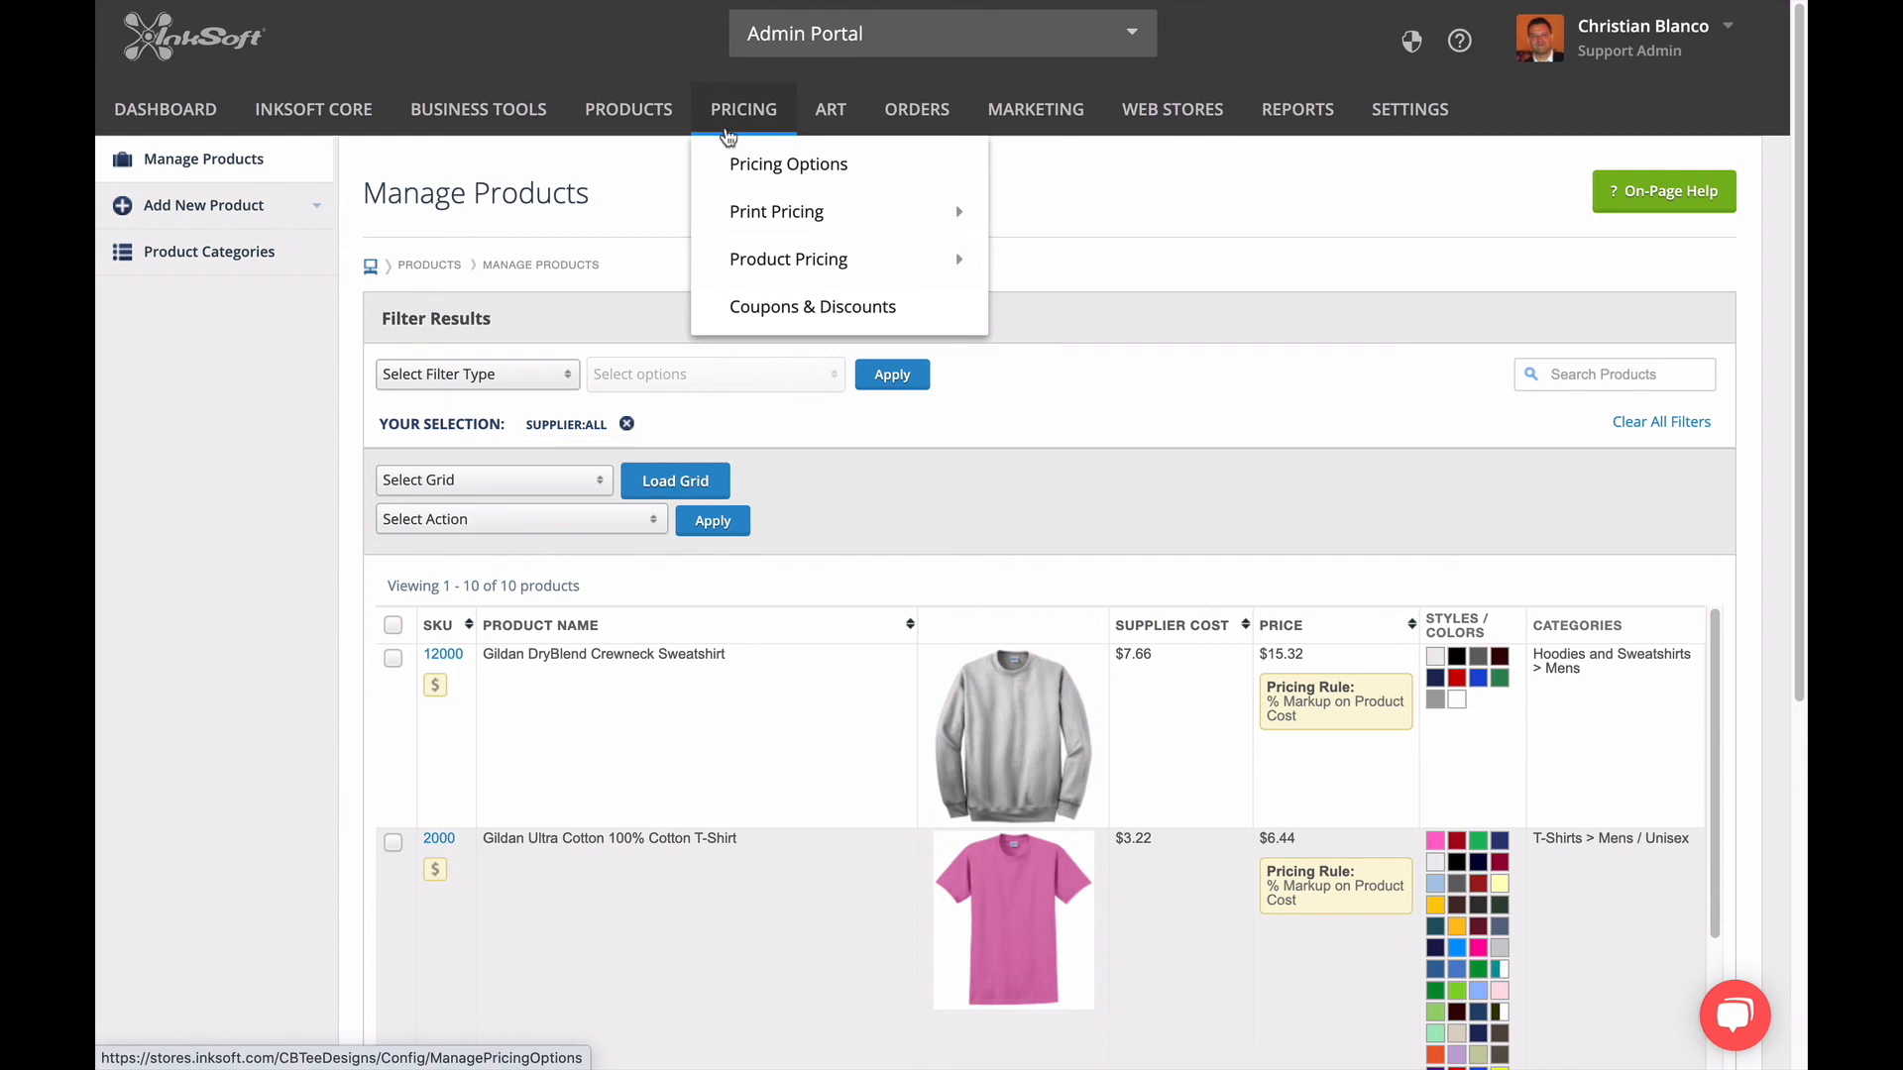
{"action": "mouse_move", "coordinate": [733, 209]}
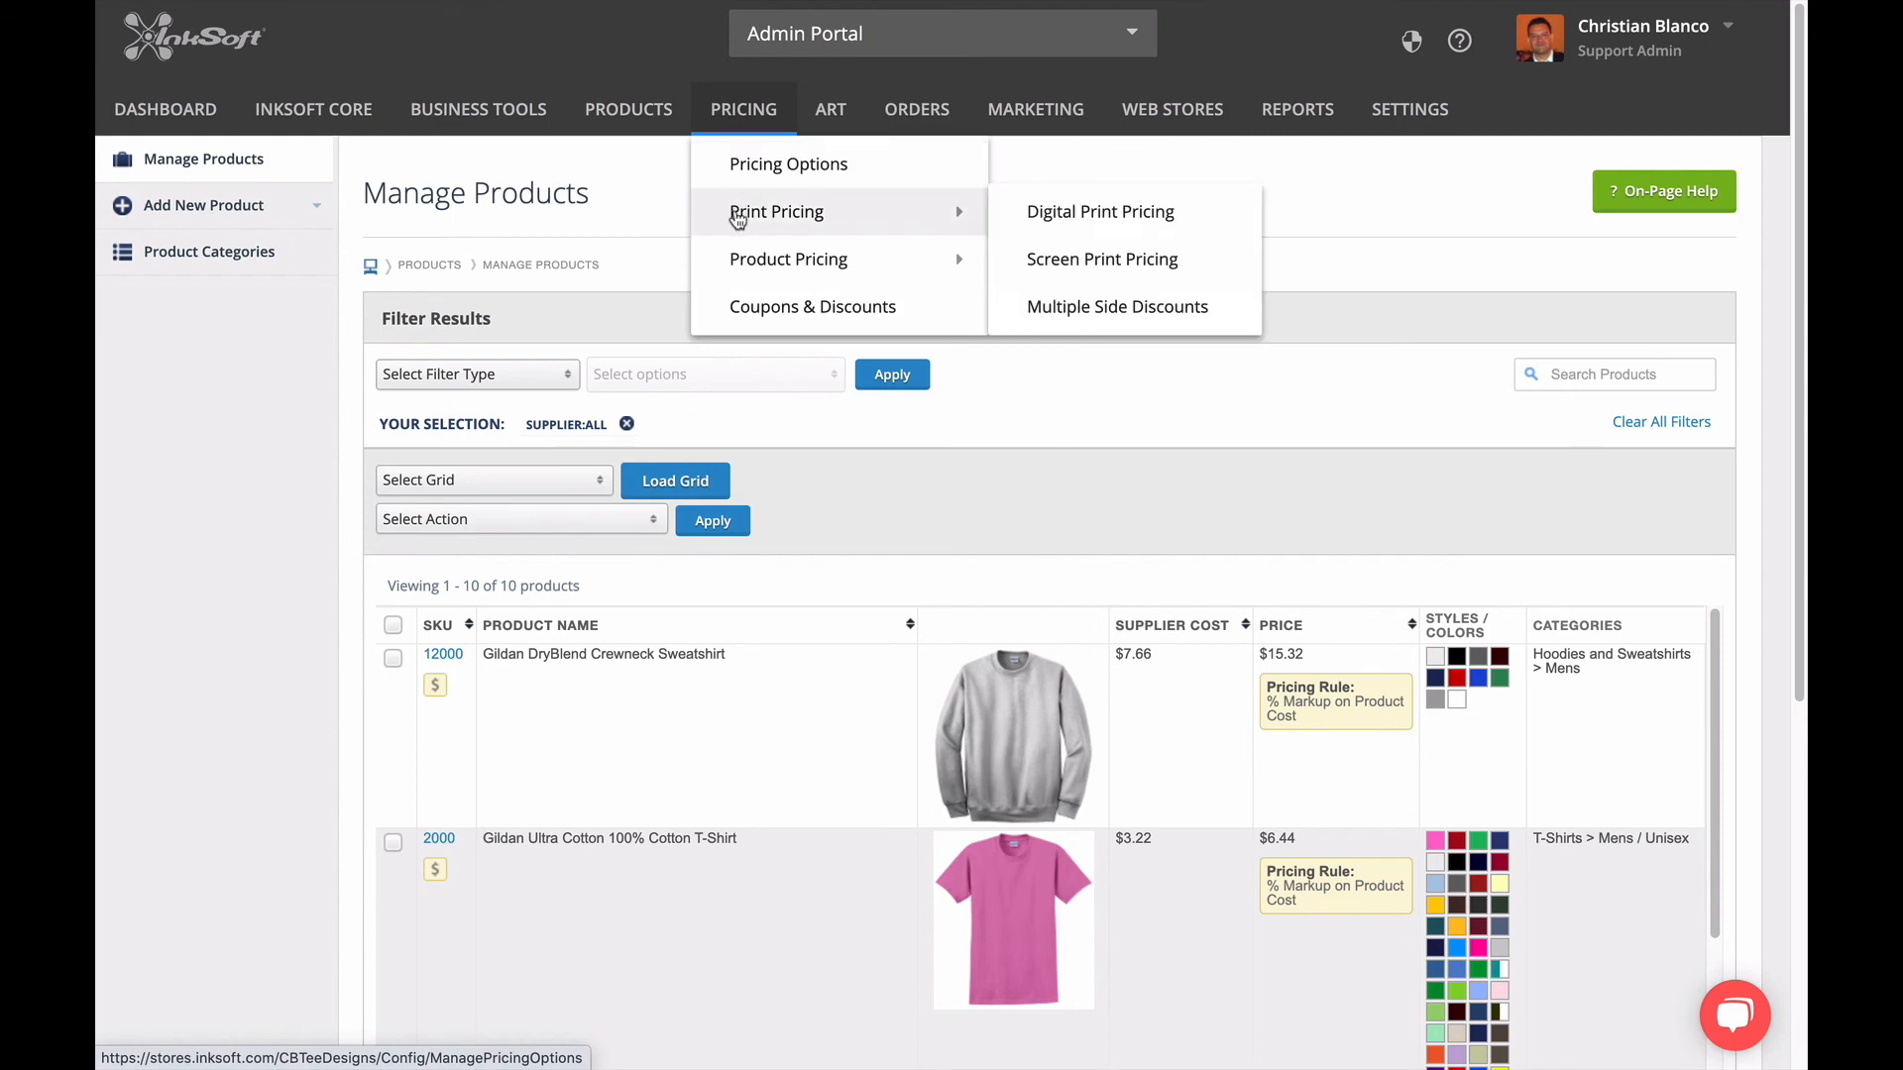